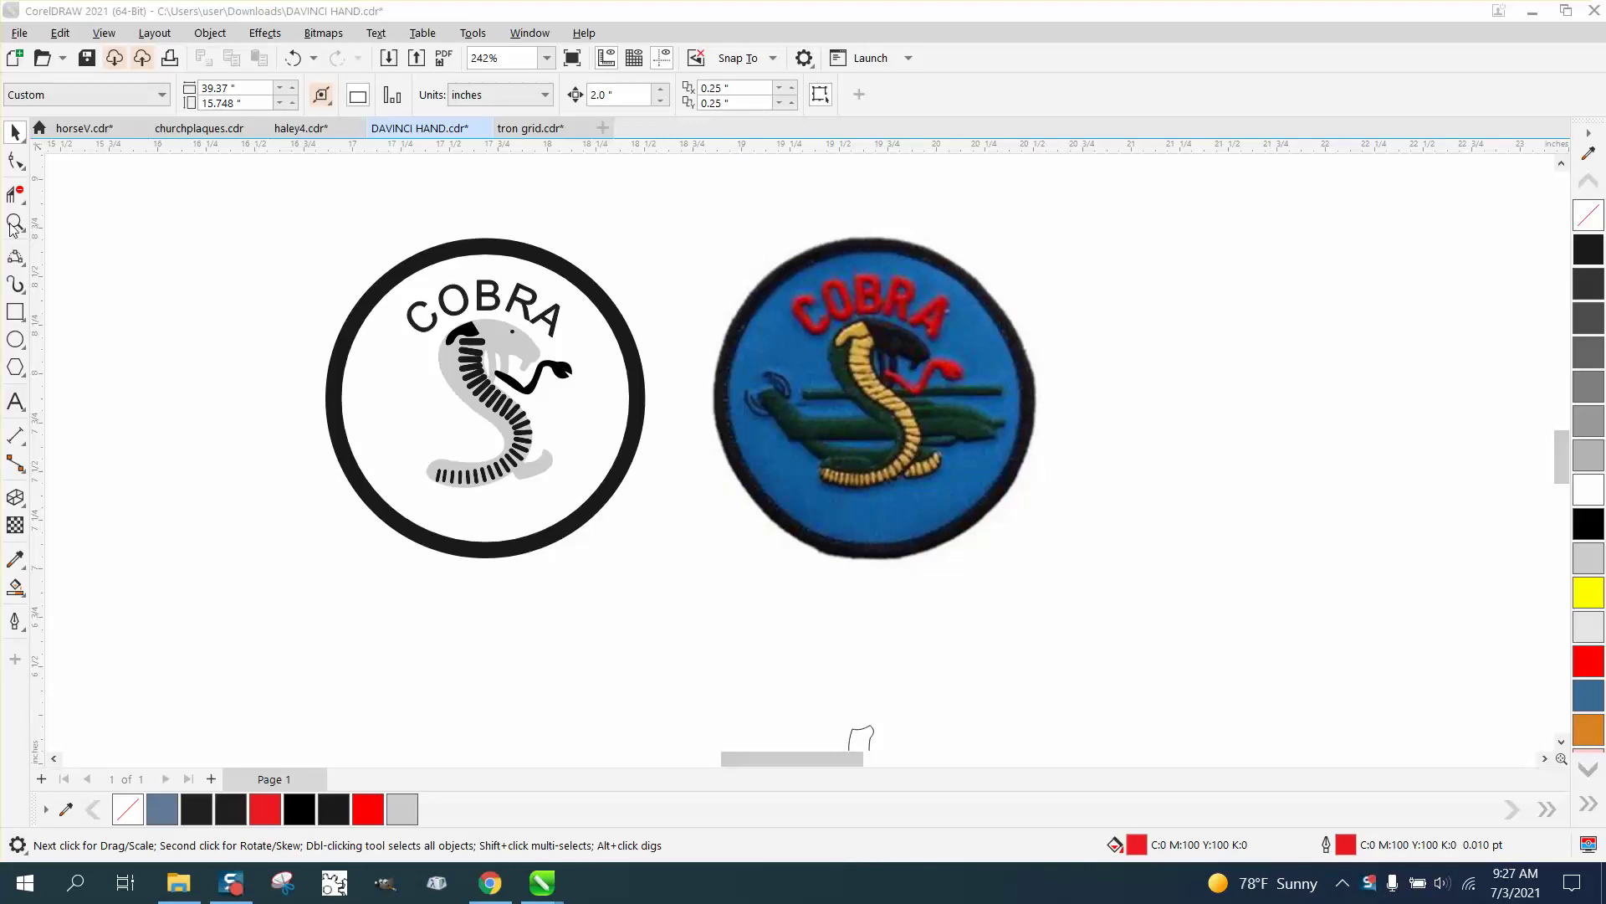
Zoom in to inspect the blue cobra patch and its tail, then zoom back out.
{"action": "left_click", "coordinate": [14, 223]}
{"action": "left_click_drag", "start_coordinate": [729, 268], "coordinate": [1088, 586]}
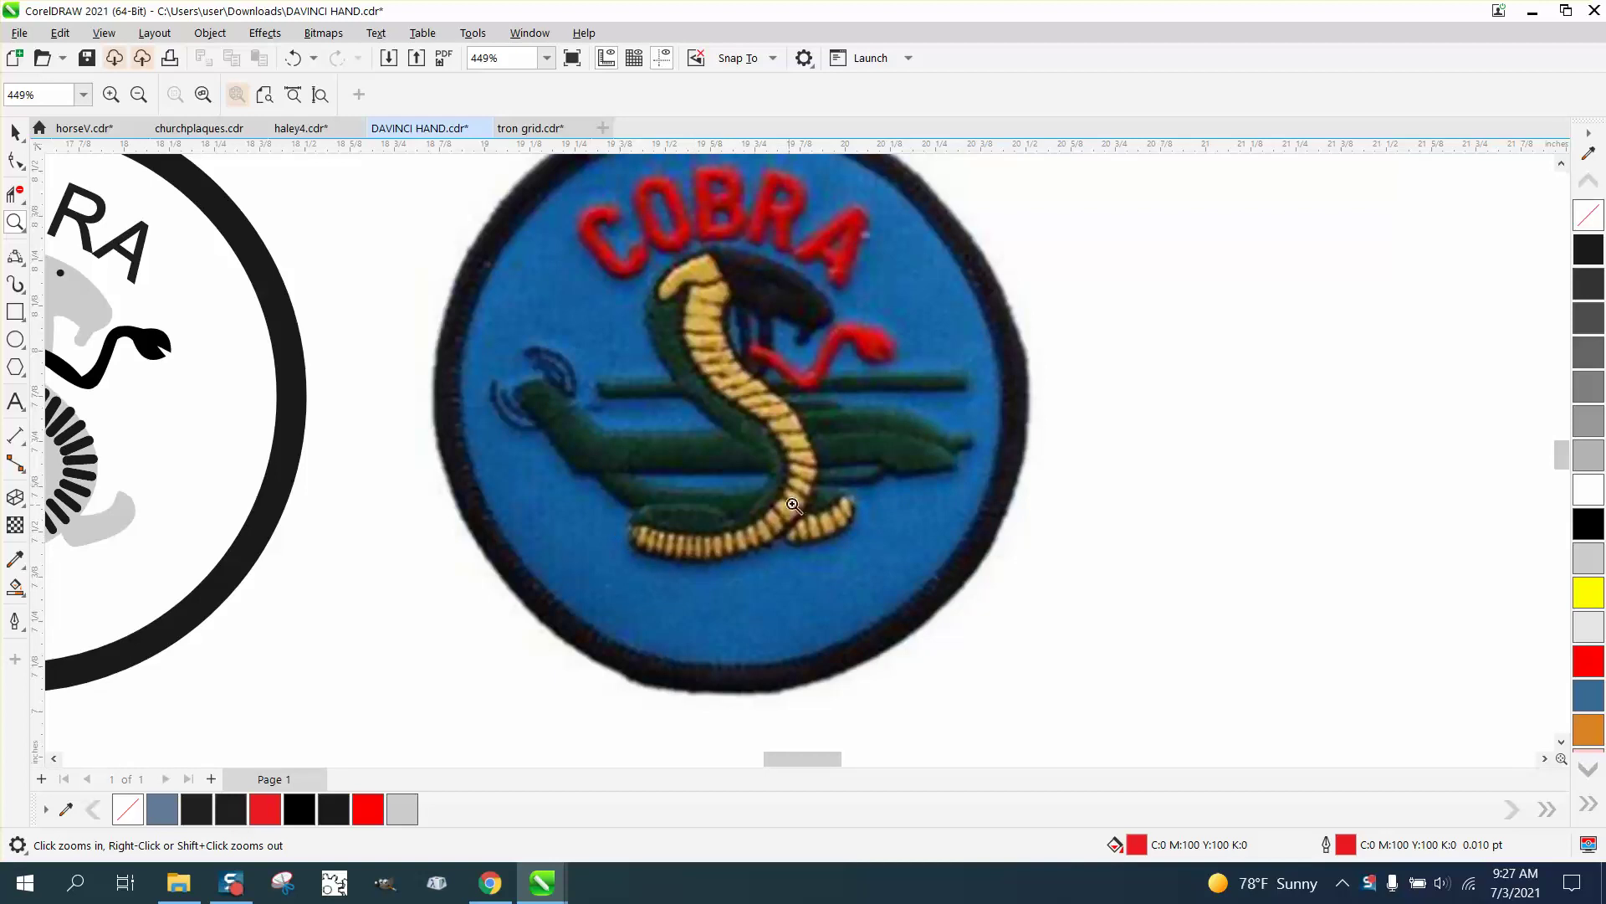
{"action": "left_click_drag", "start_coordinate": [628, 442], "coordinate": [828, 575]}
{"action": "right_click", "coordinate": [807, 536]}
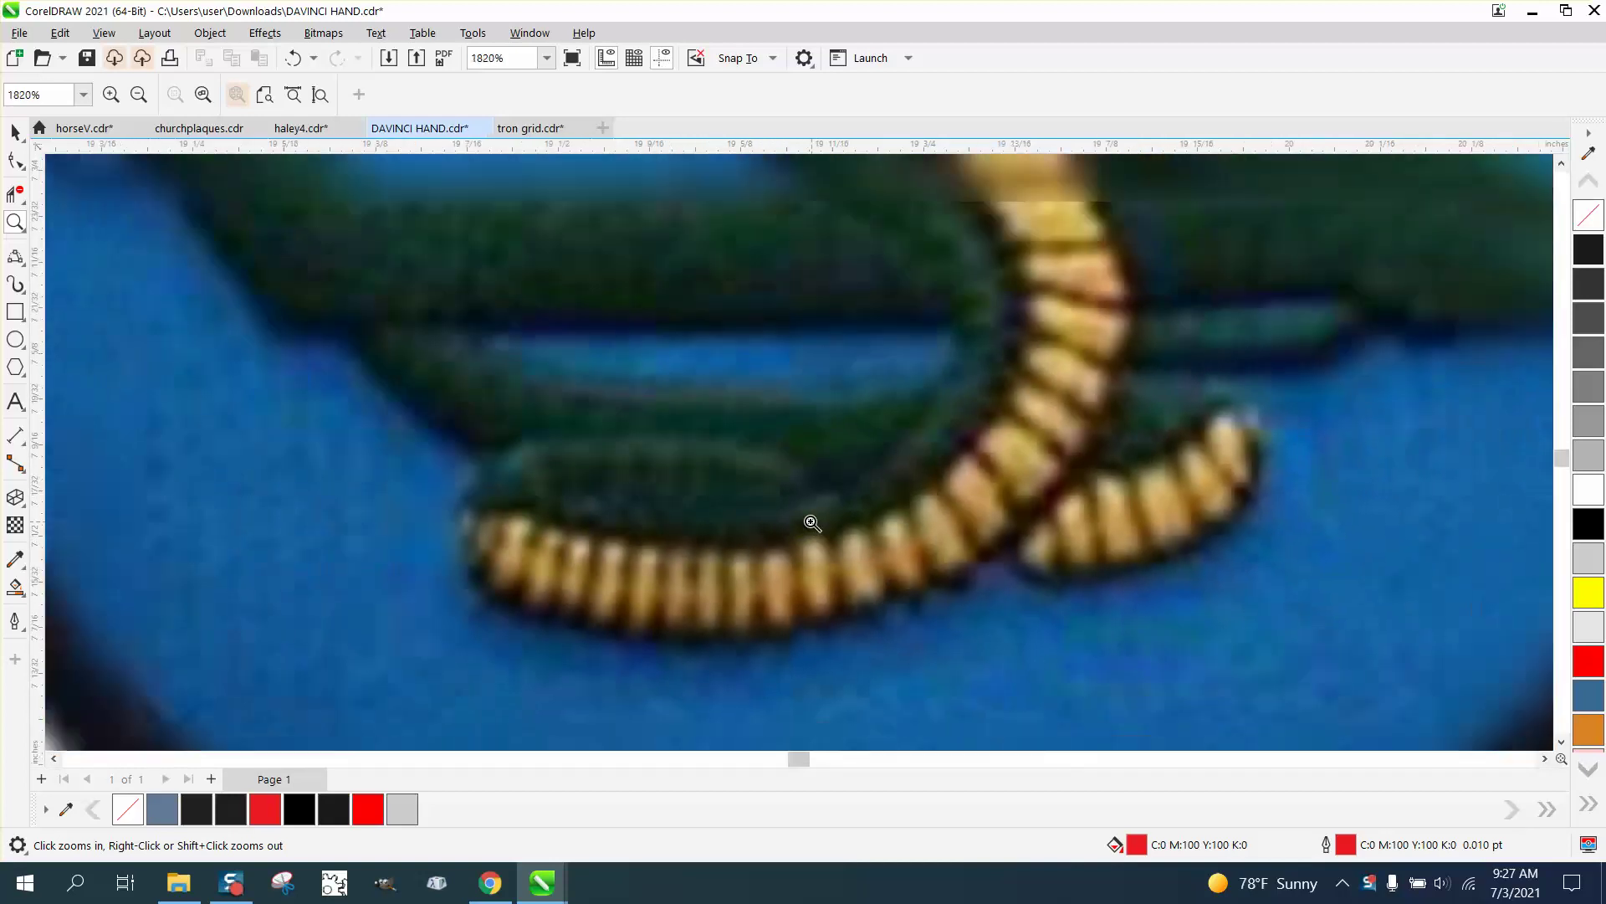
{"action": "scroll", "coordinate": [804, 513], "scroll_direction": "down", "scroll_amount": 2}
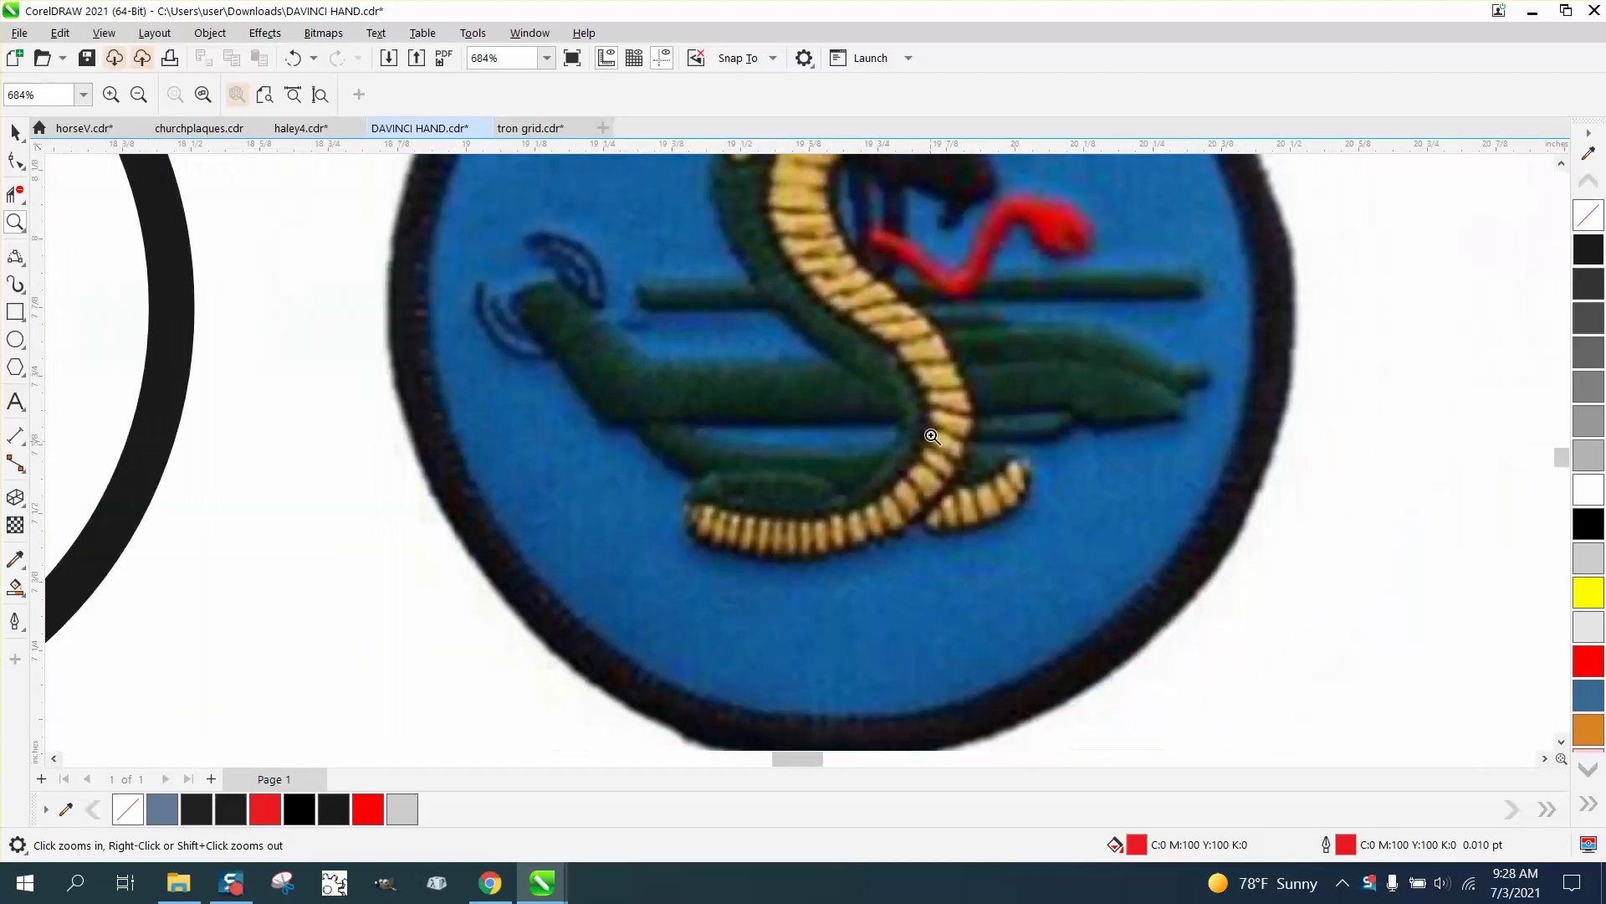
{"action": "scroll", "coordinate": [820, 275], "scroll_direction": "down", "scroll_amount": 1}
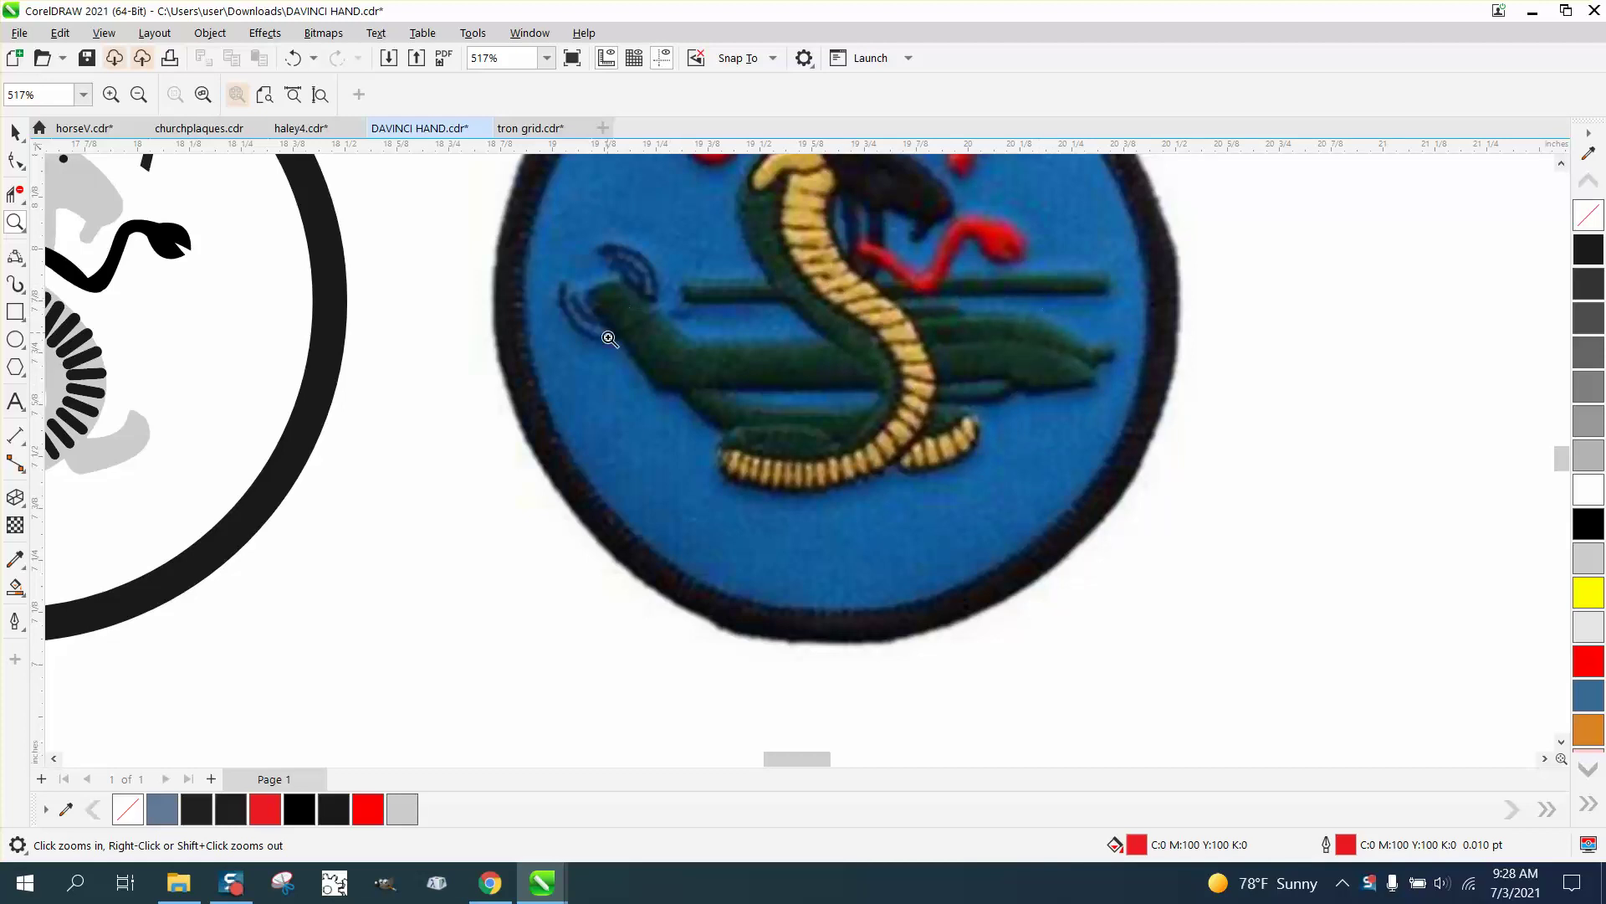
{"action": "right_click", "coordinate": [938, 441]}
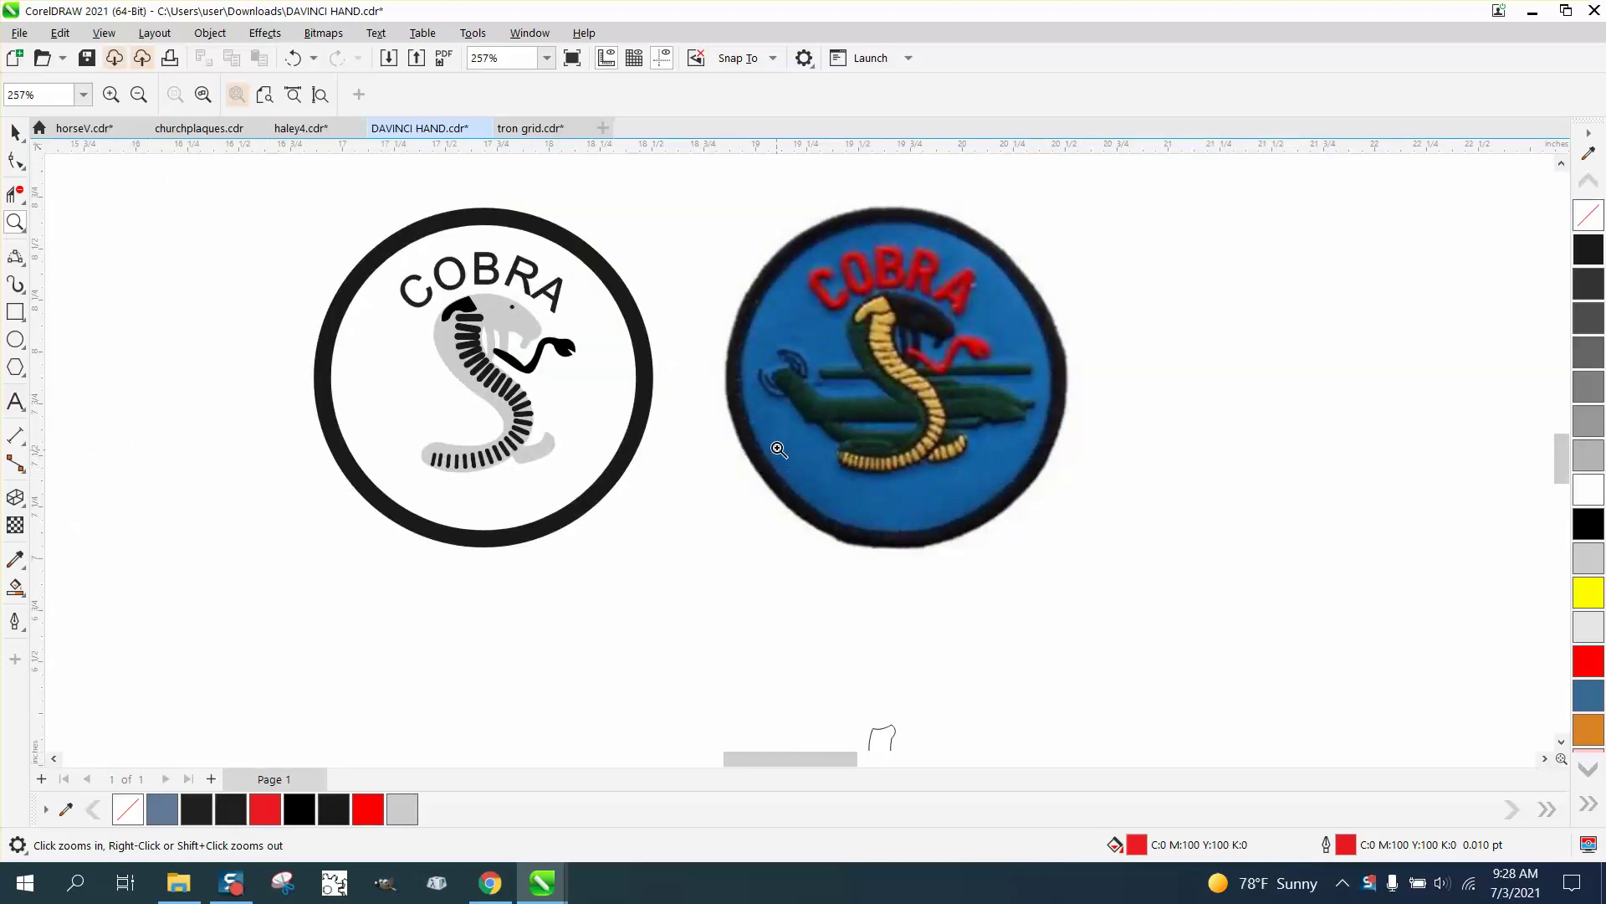
{"action": "left_click", "coordinate": [15, 132]}
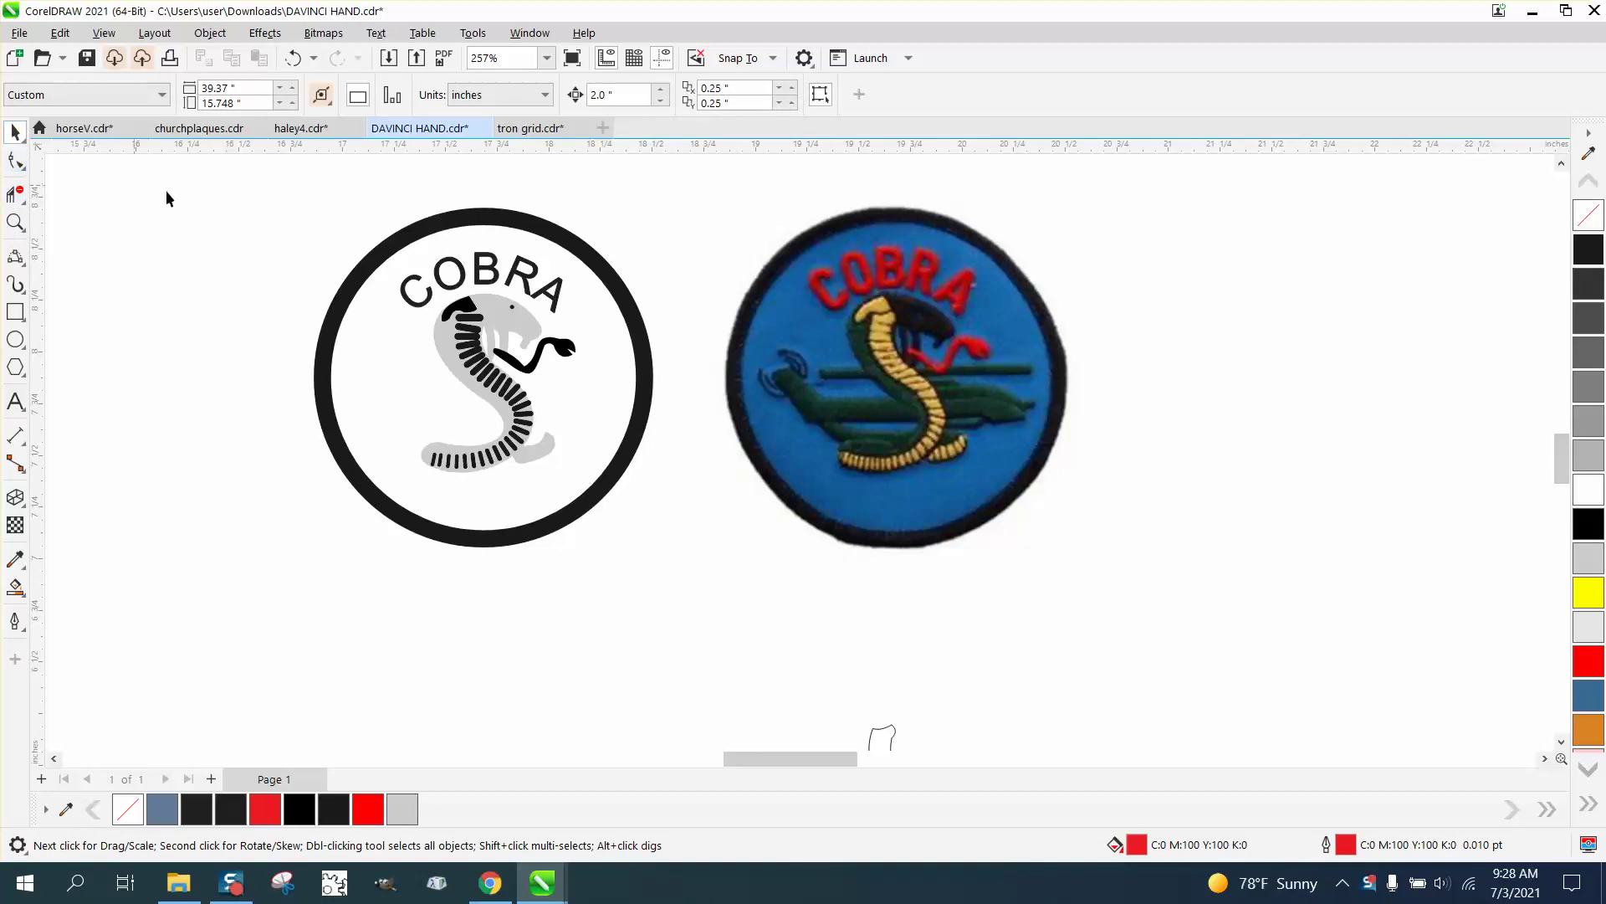
Shift the cobra emblem right past the blue patch, then check the patch's outline and fill settings.
{"action": "left_click_drag", "start_coordinate": [340, 288], "coordinate": [720, 590]}
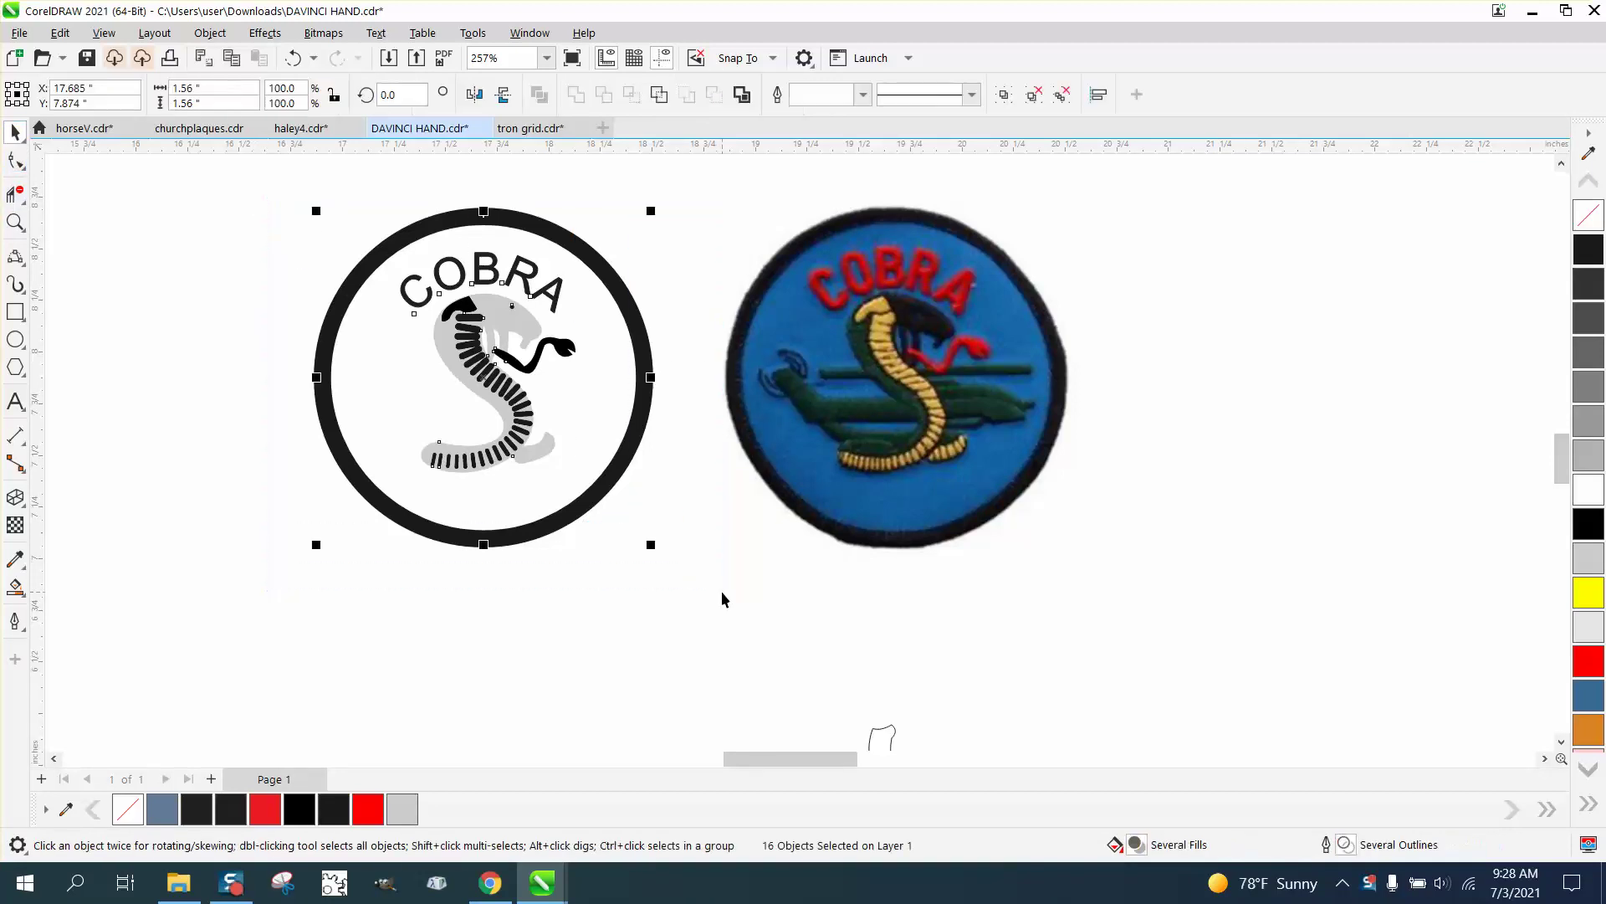
{"action": "key", "text": "Right"}
{"action": "key", "text": "Right"}
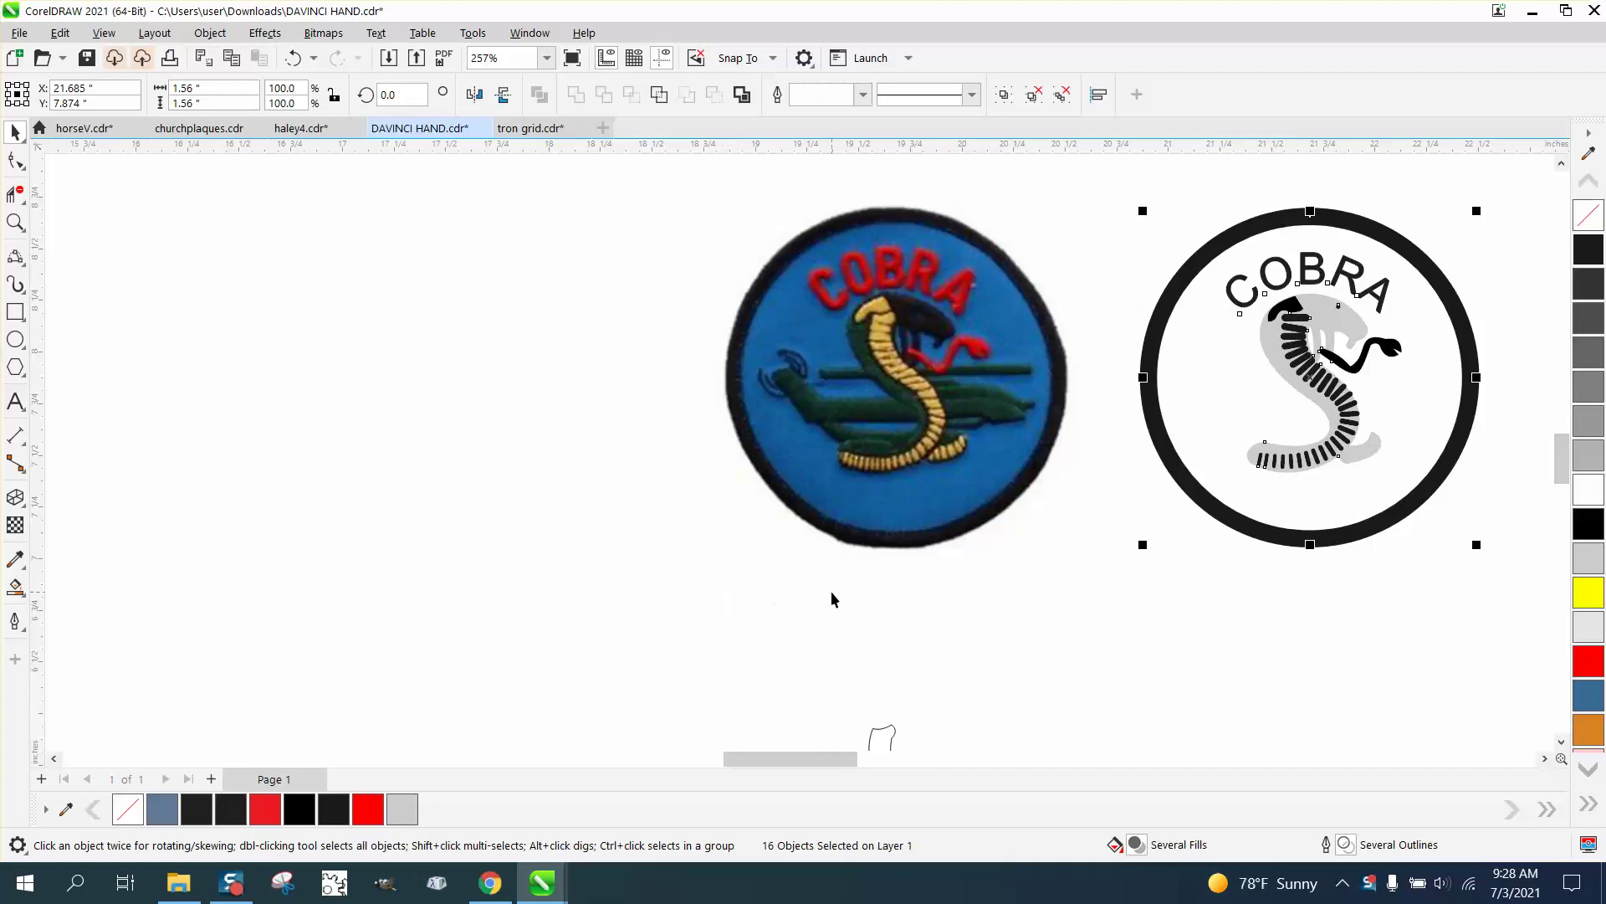
{"action": "left_click", "coordinate": [930, 421]}
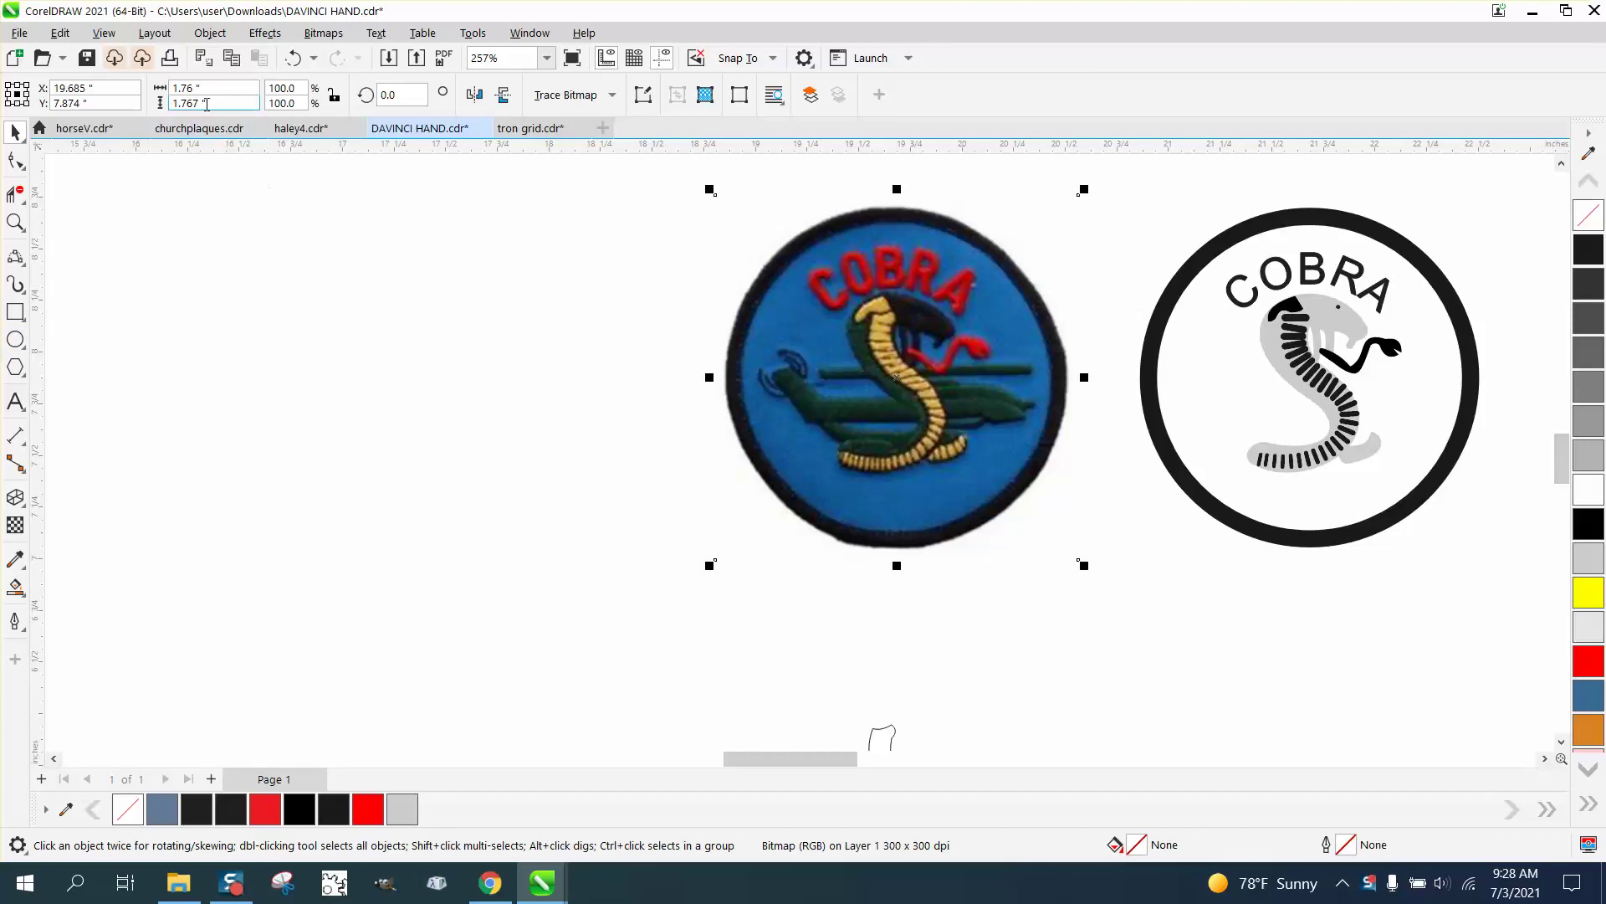
{"action": "left_click", "coordinate": [15, 339]}
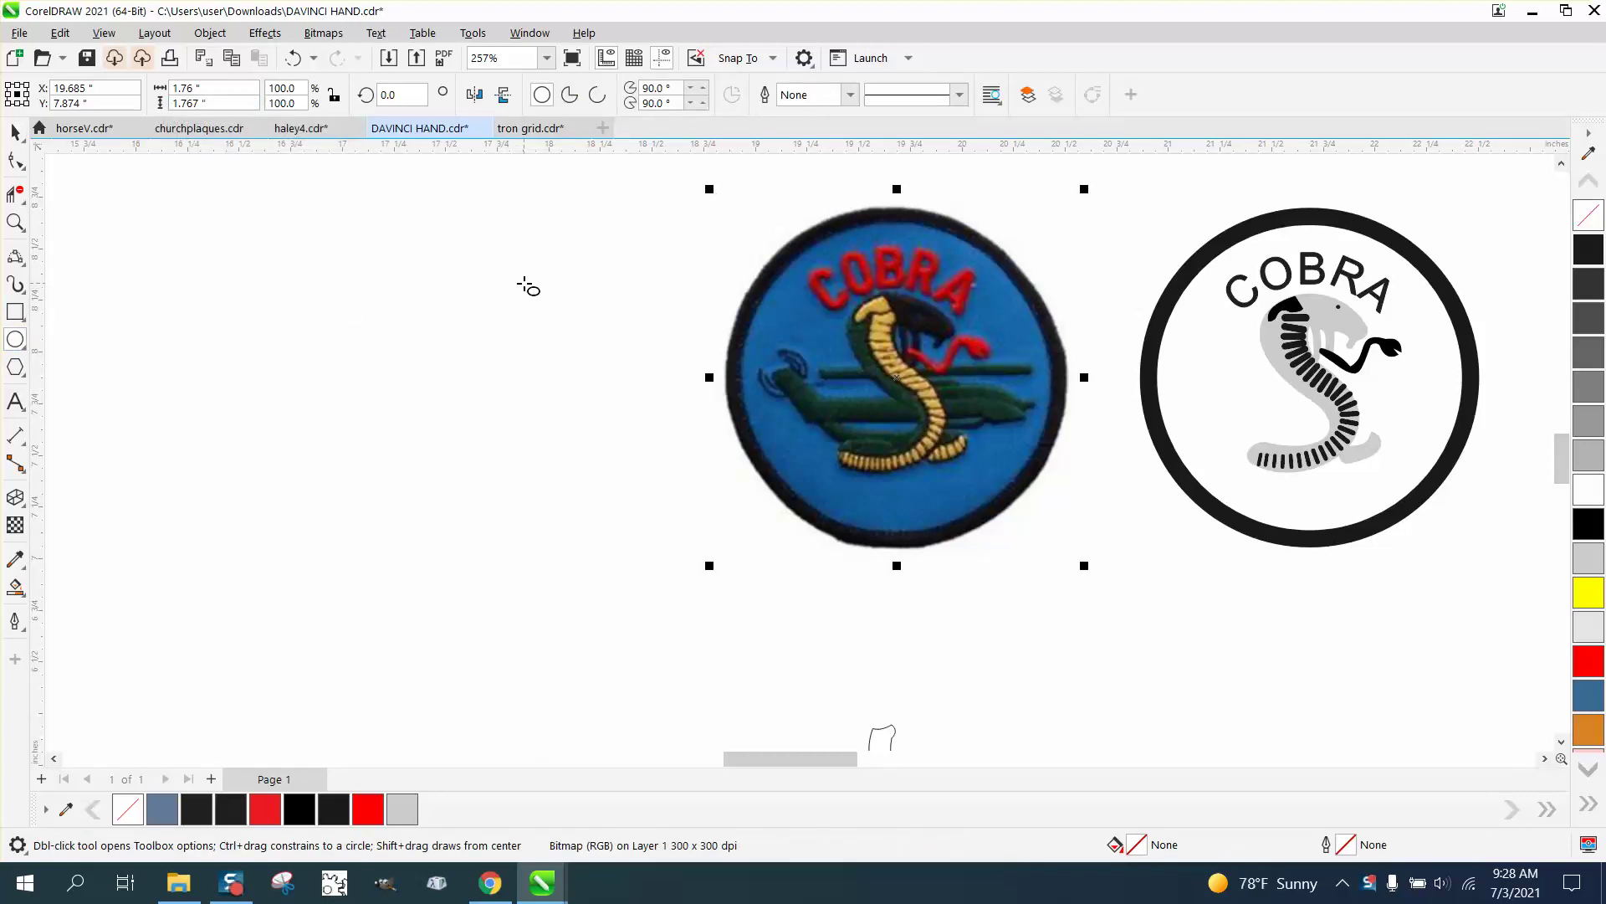
{"action": "left_click", "coordinate": [16, 132]}
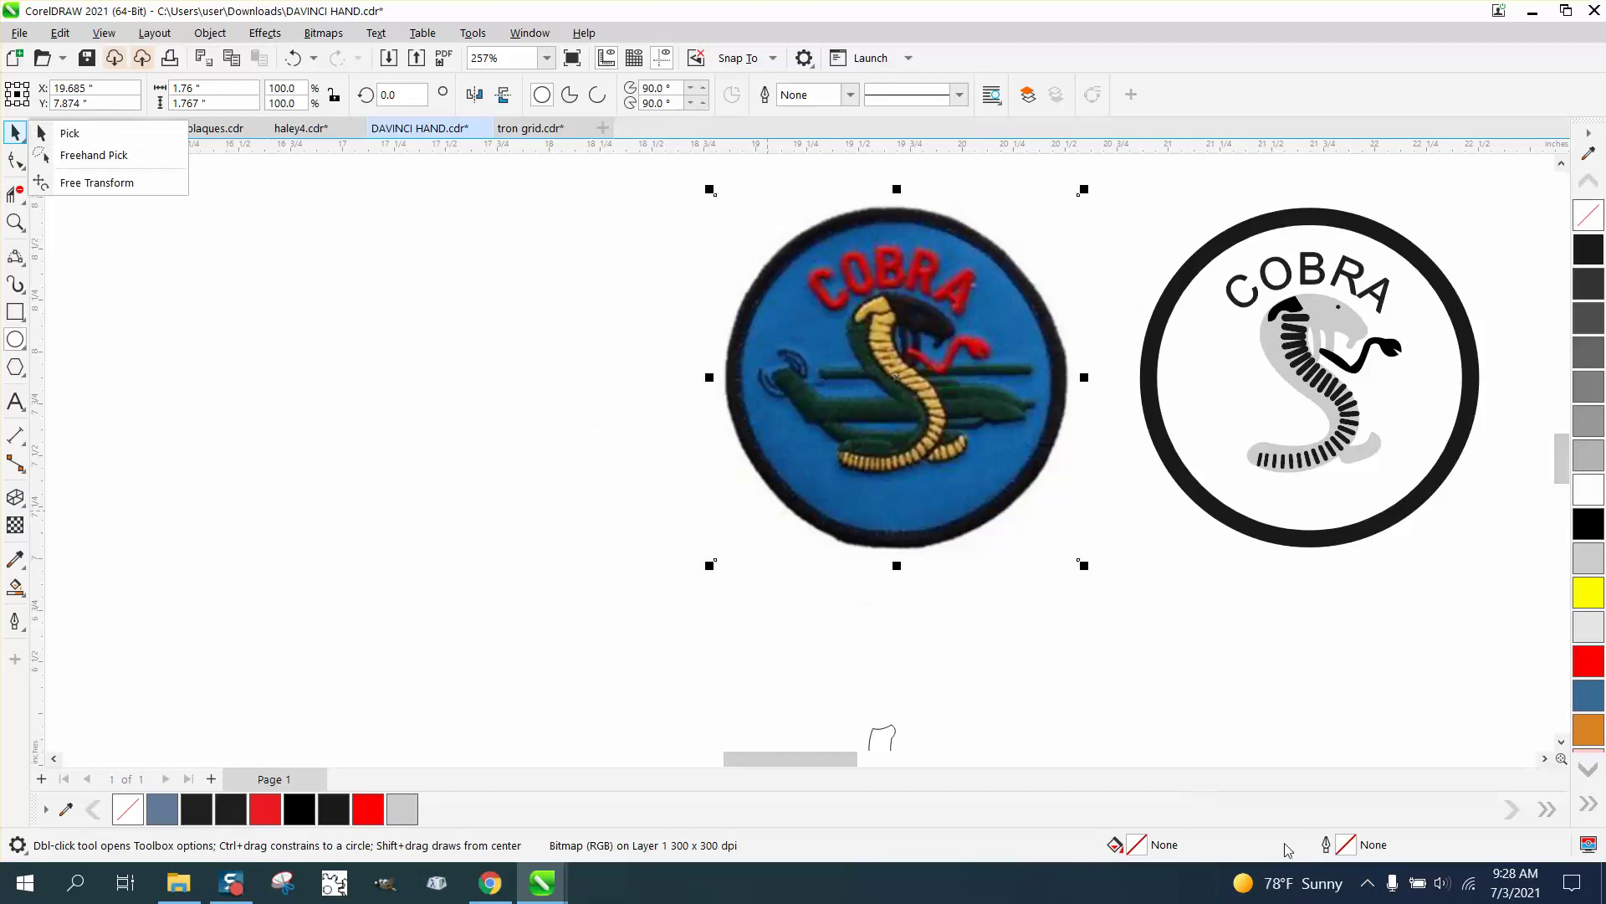
{"action": "double_click", "coordinate": [1344, 849]}
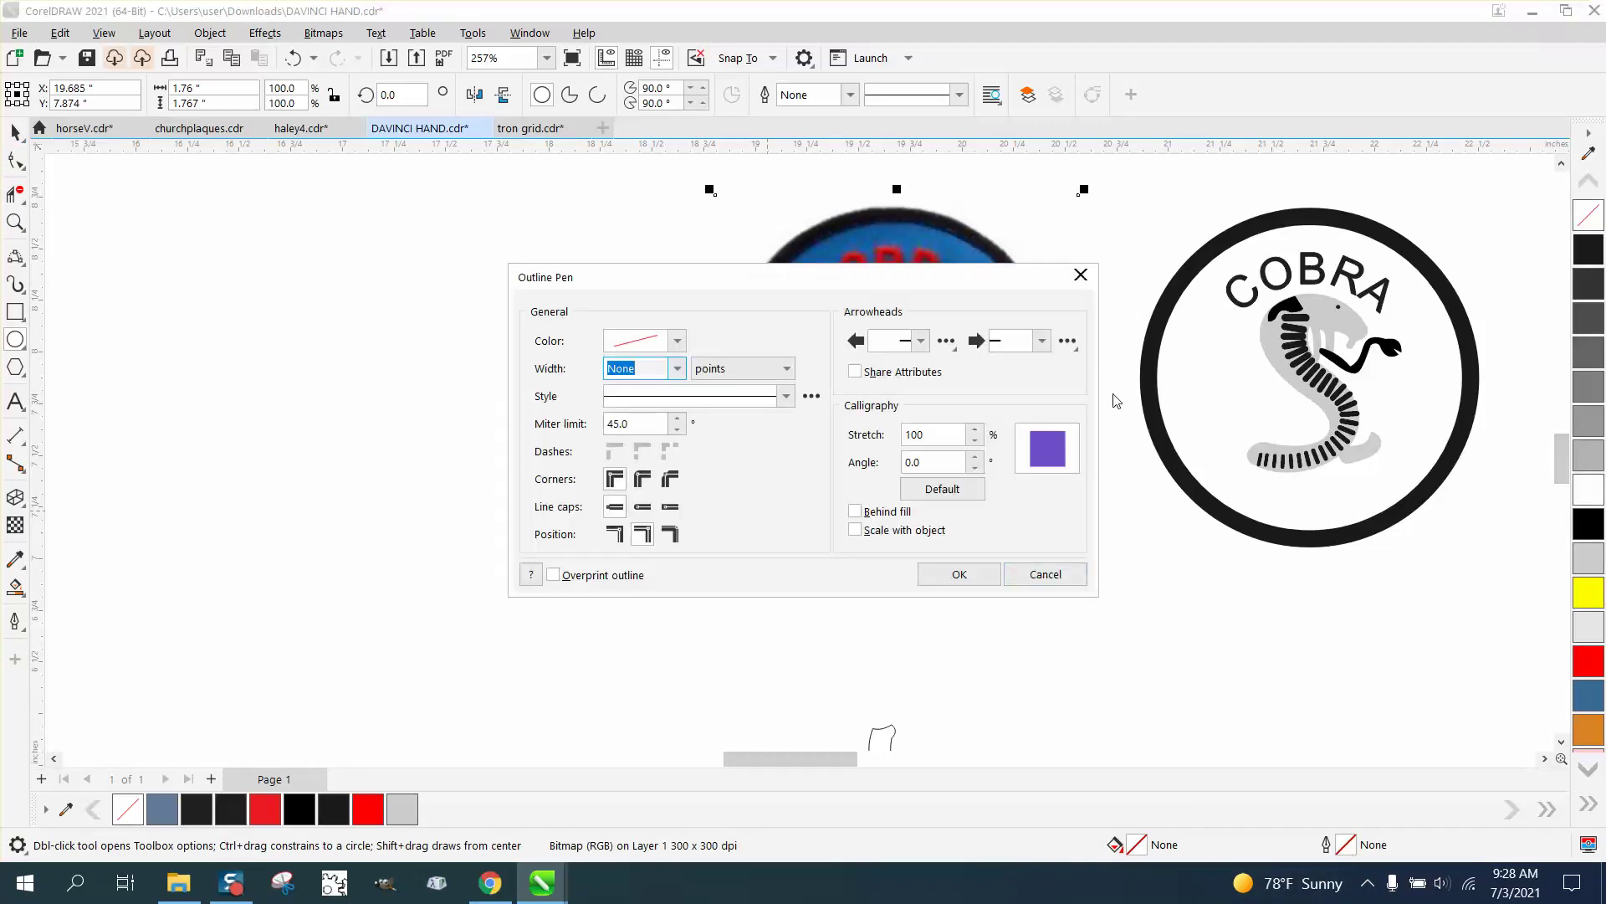
{"action": "left_click", "coordinate": [1081, 276]}
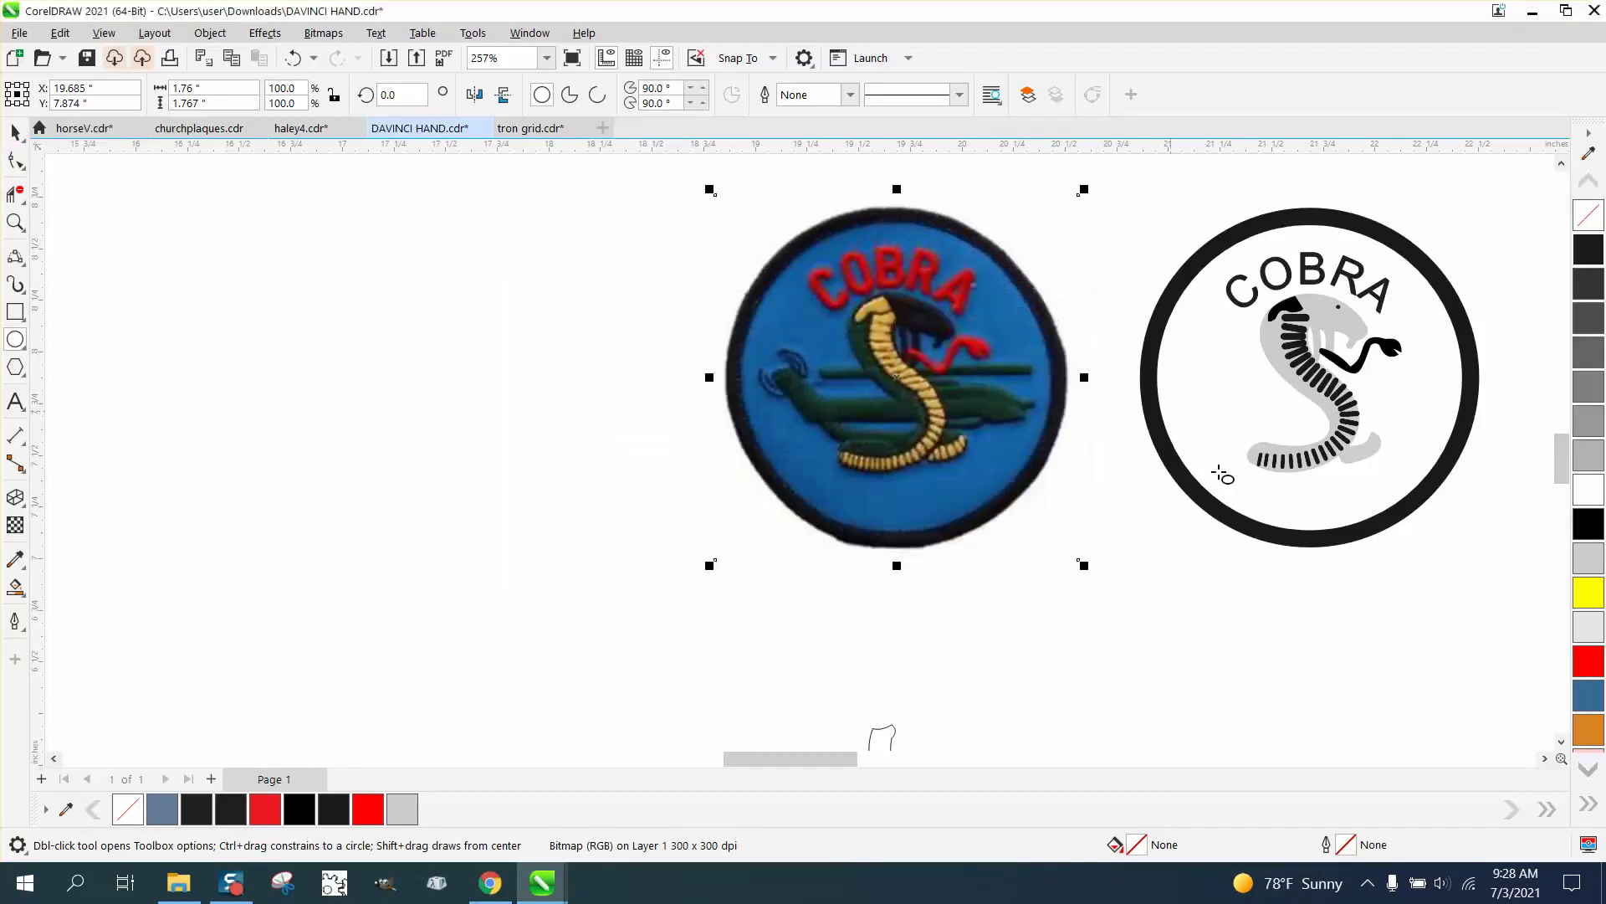
{"action": "double_click", "coordinate": [1138, 845]}
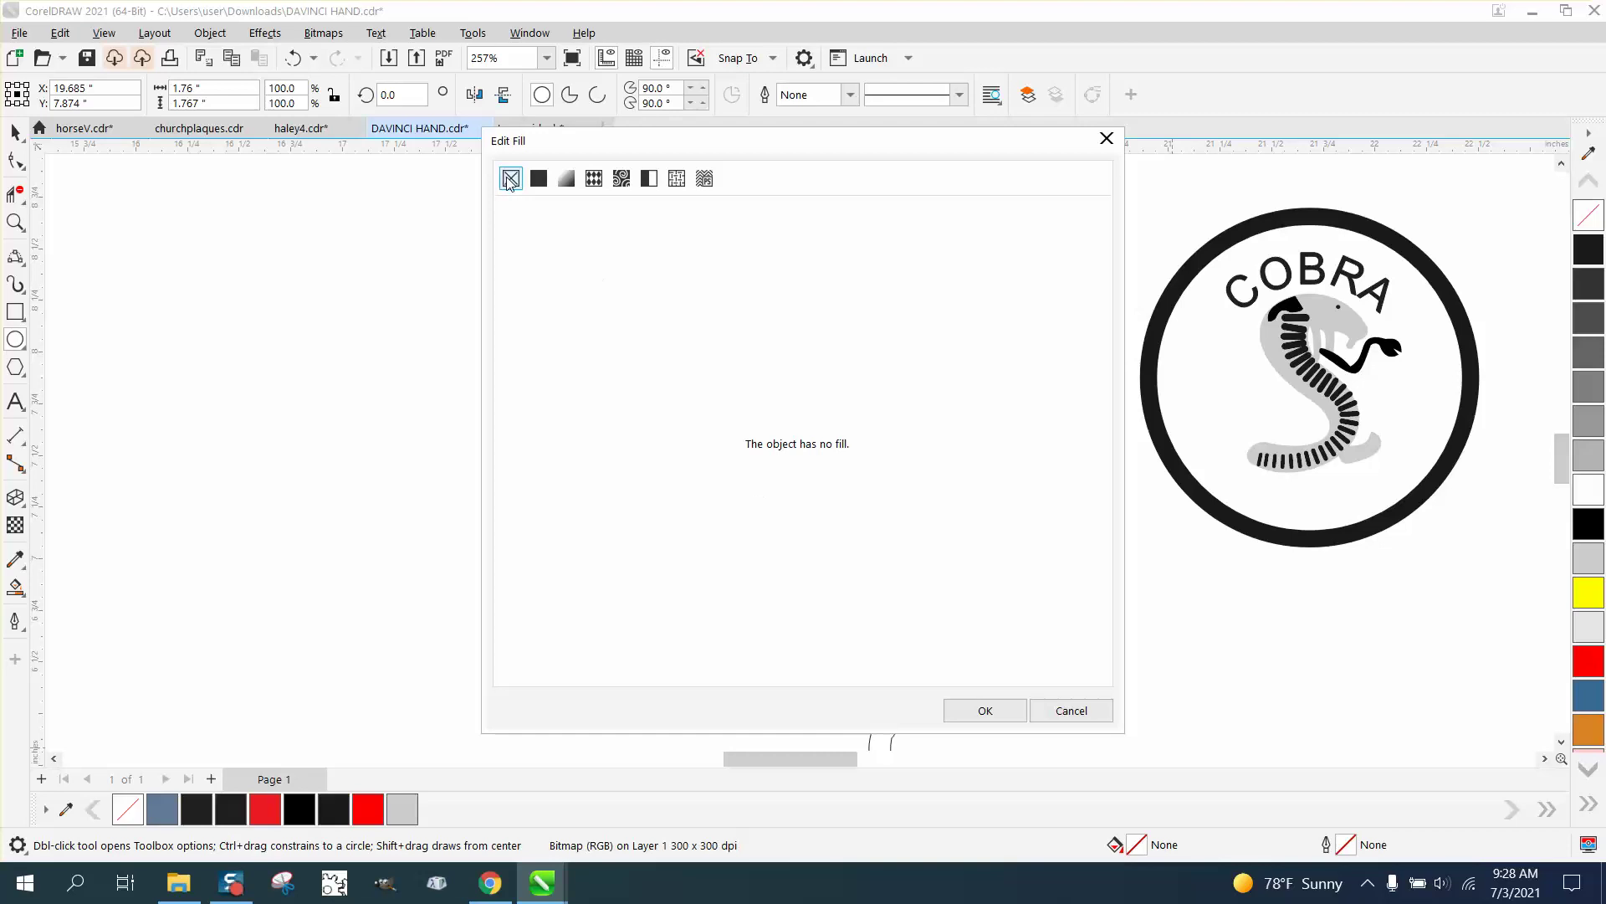
Draw an unfilled circle to the left of the blue patch.
{"action": "left_click", "coordinate": [977, 708]}
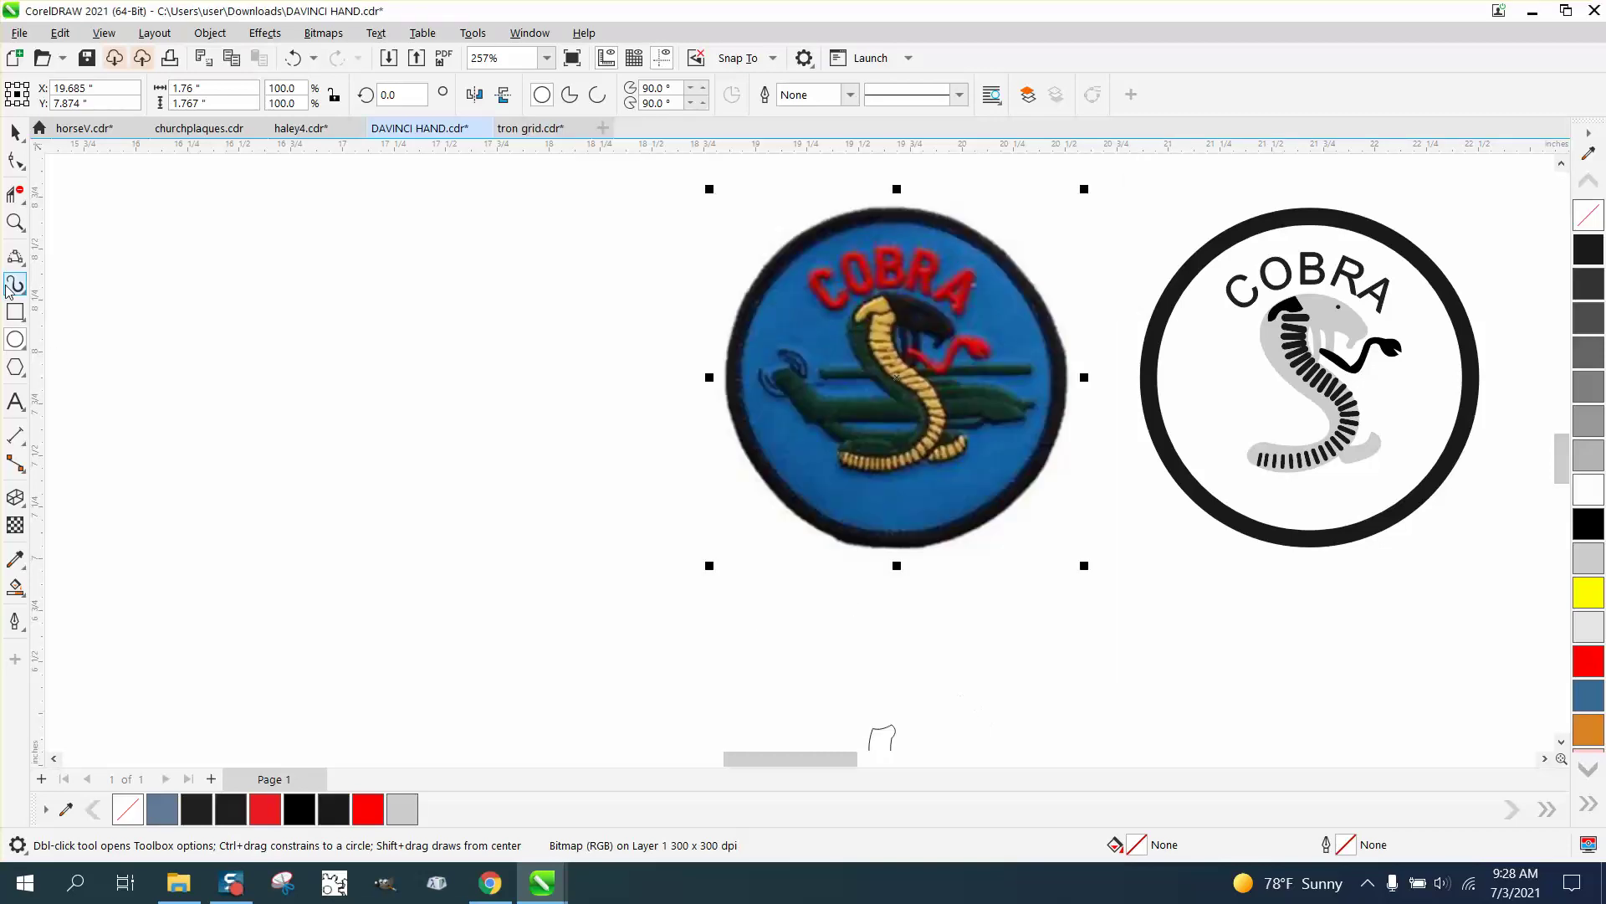
{"action": "left_click", "coordinate": [15, 339]}
{"action": "left_click_drag", "start_coordinate": [592, 287], "coordinate": [327, 512]}
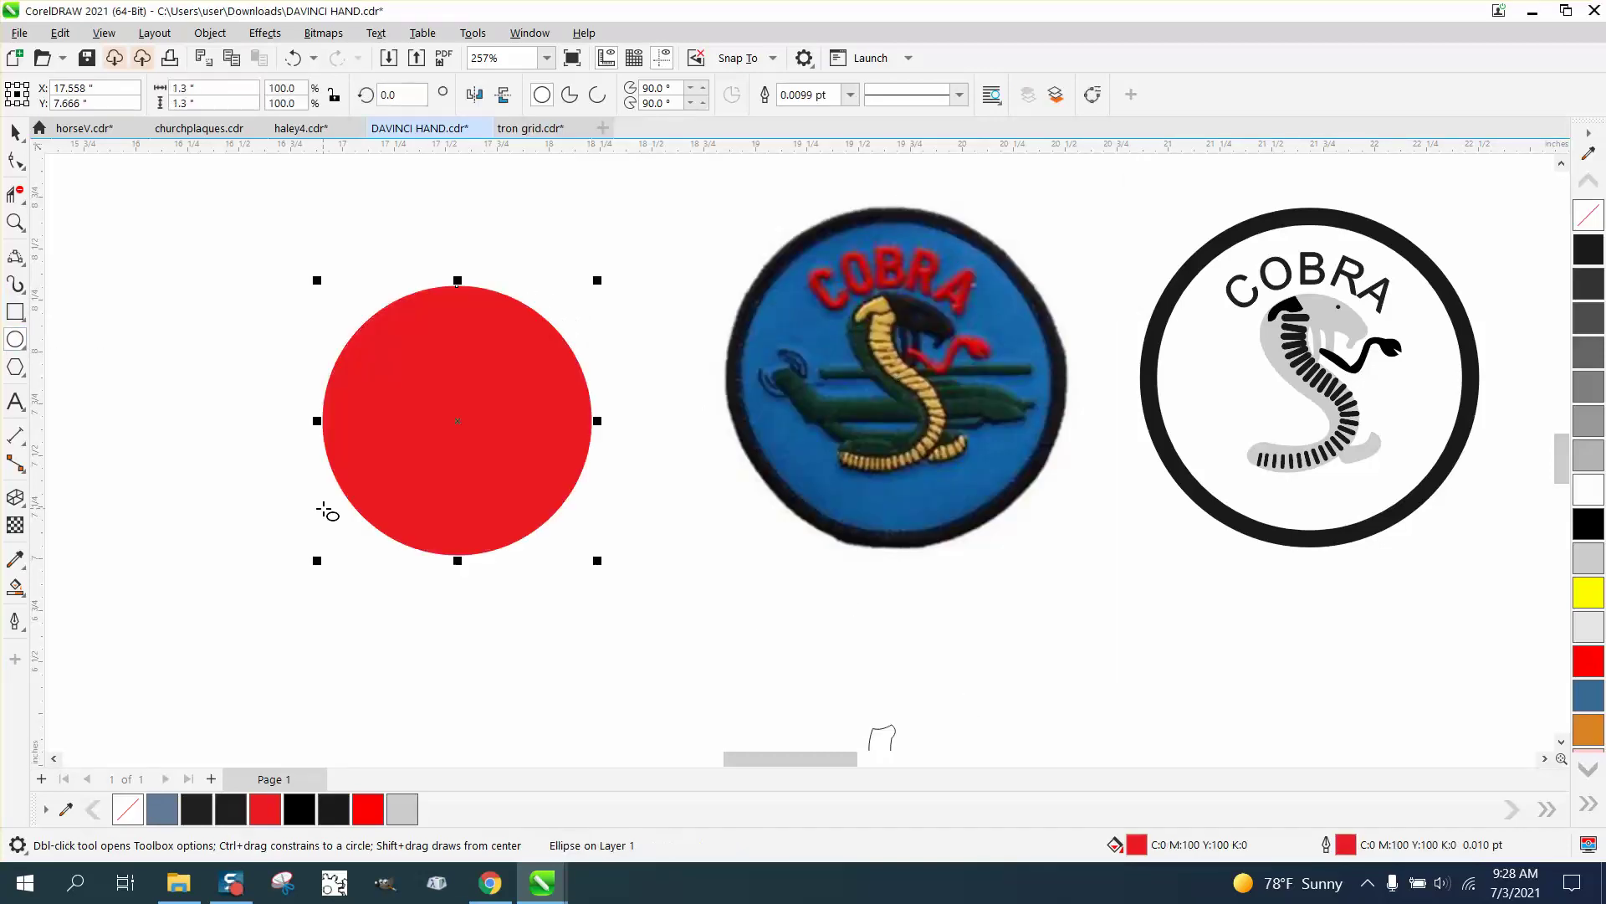
{"action": "left_click", "coordinate": [1589, 215]}
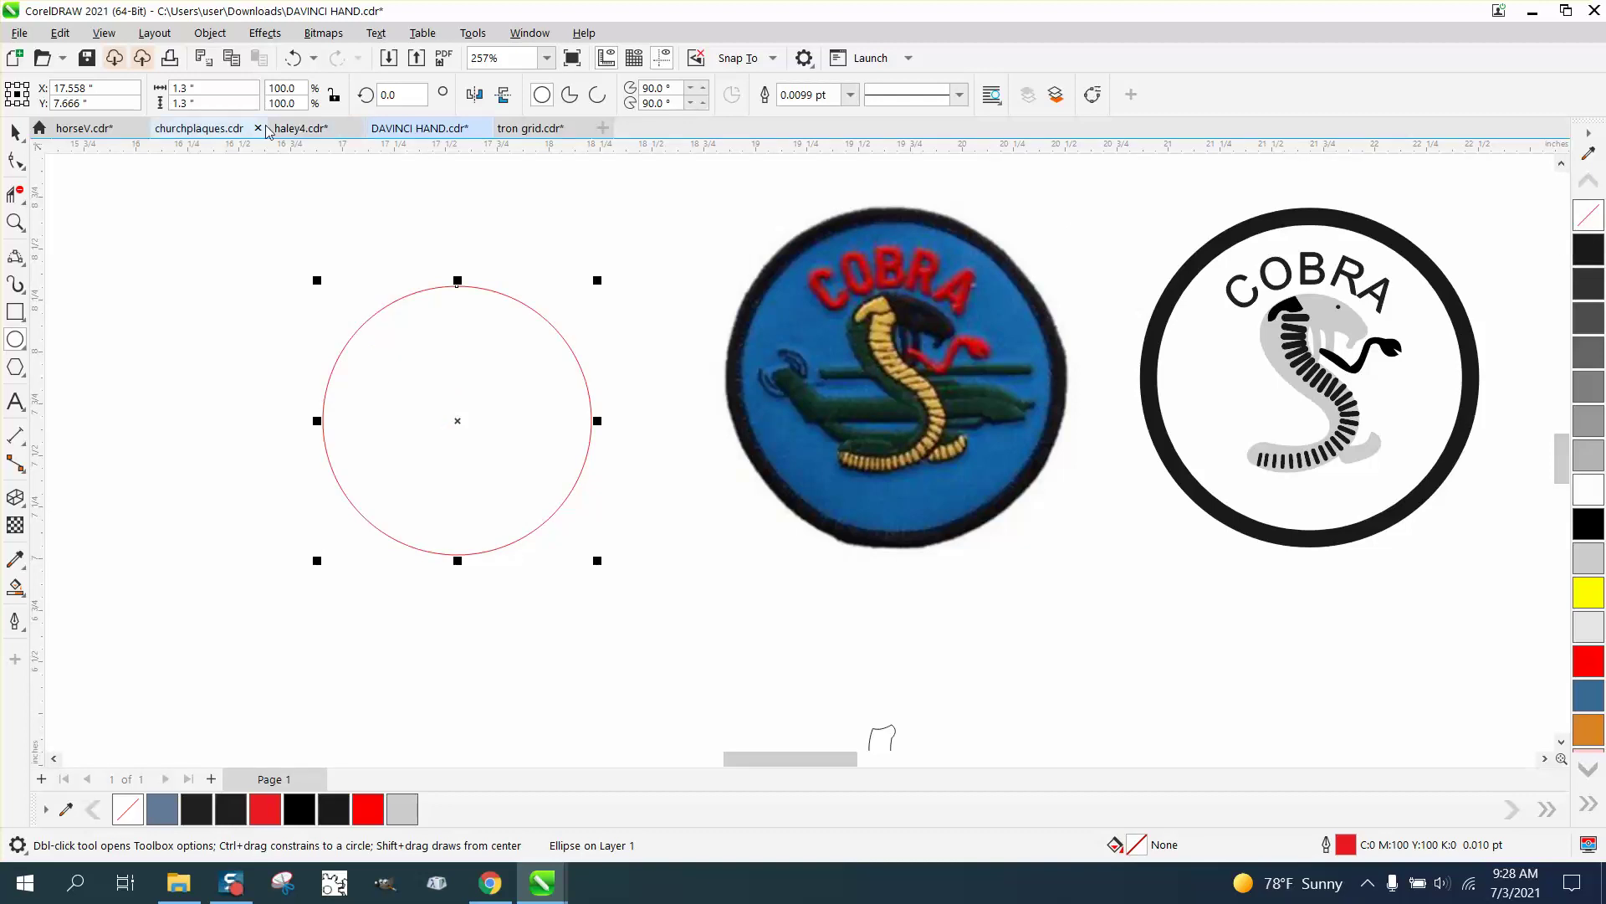
Lock proportions and size the circle to 1.76 inches, with X set to 19.685.
{"action": "double_click", "coordinate": [192, 88]}
{"action": "type", "text": "1.7"}
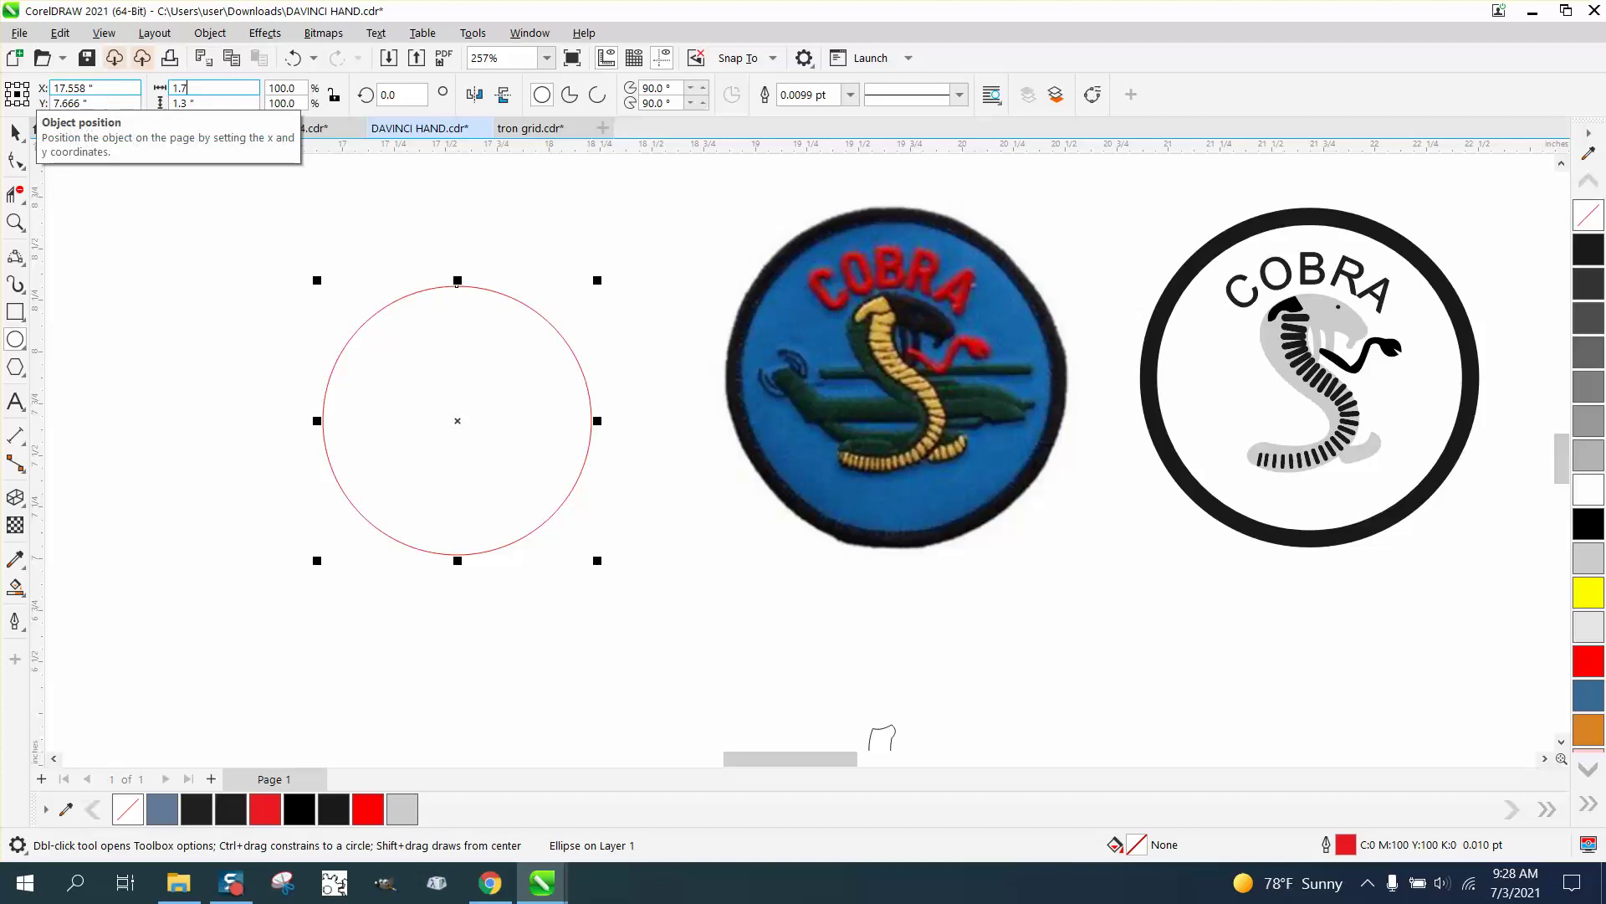
{"action": "type", "text": "6"}
{"action": "key", "text": "Return"}
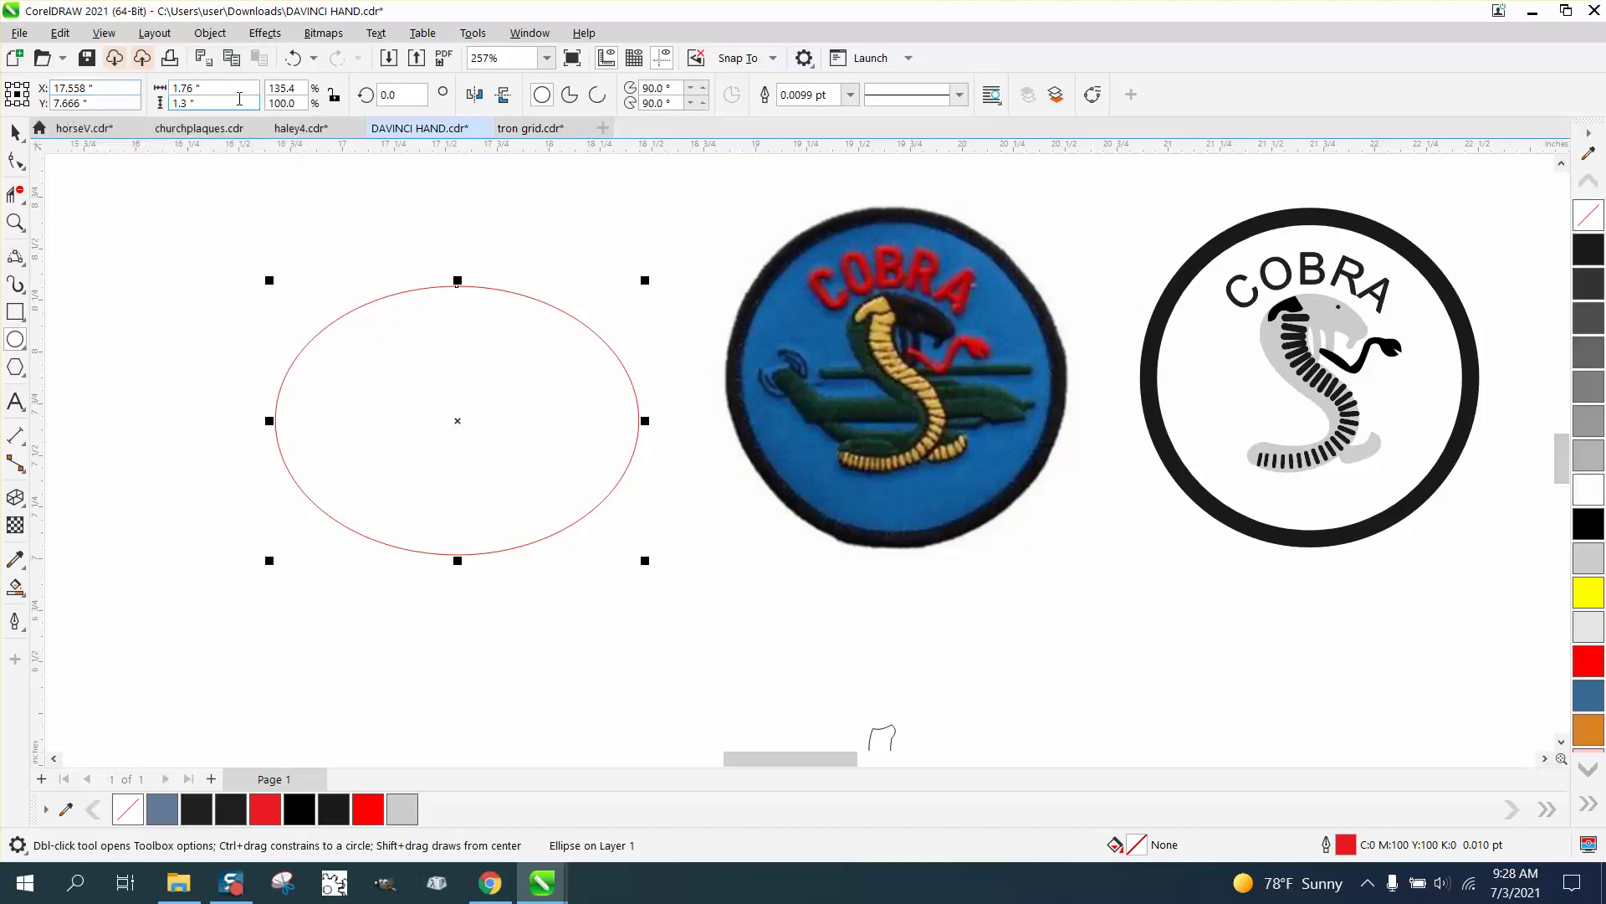
{"action": "key", "text": "ctrl+z"}
{"action": "left_click", "coordinate": [334, 95]}
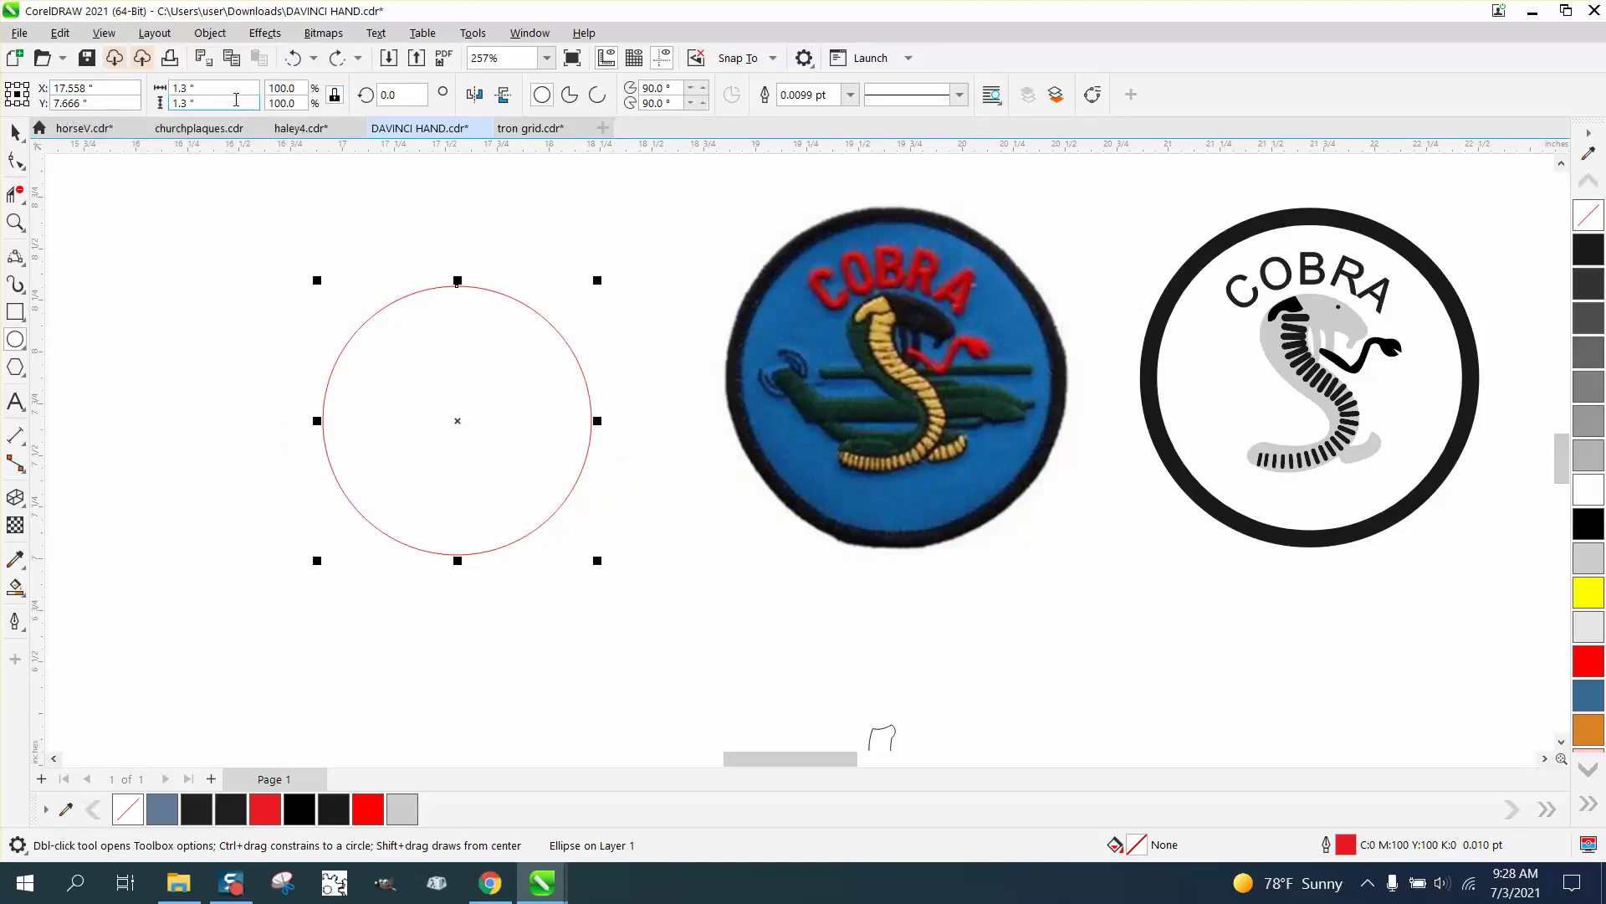
{"action": "left_click", "coordinate": [213, 88]}
{"action": "type", "text": "1."}
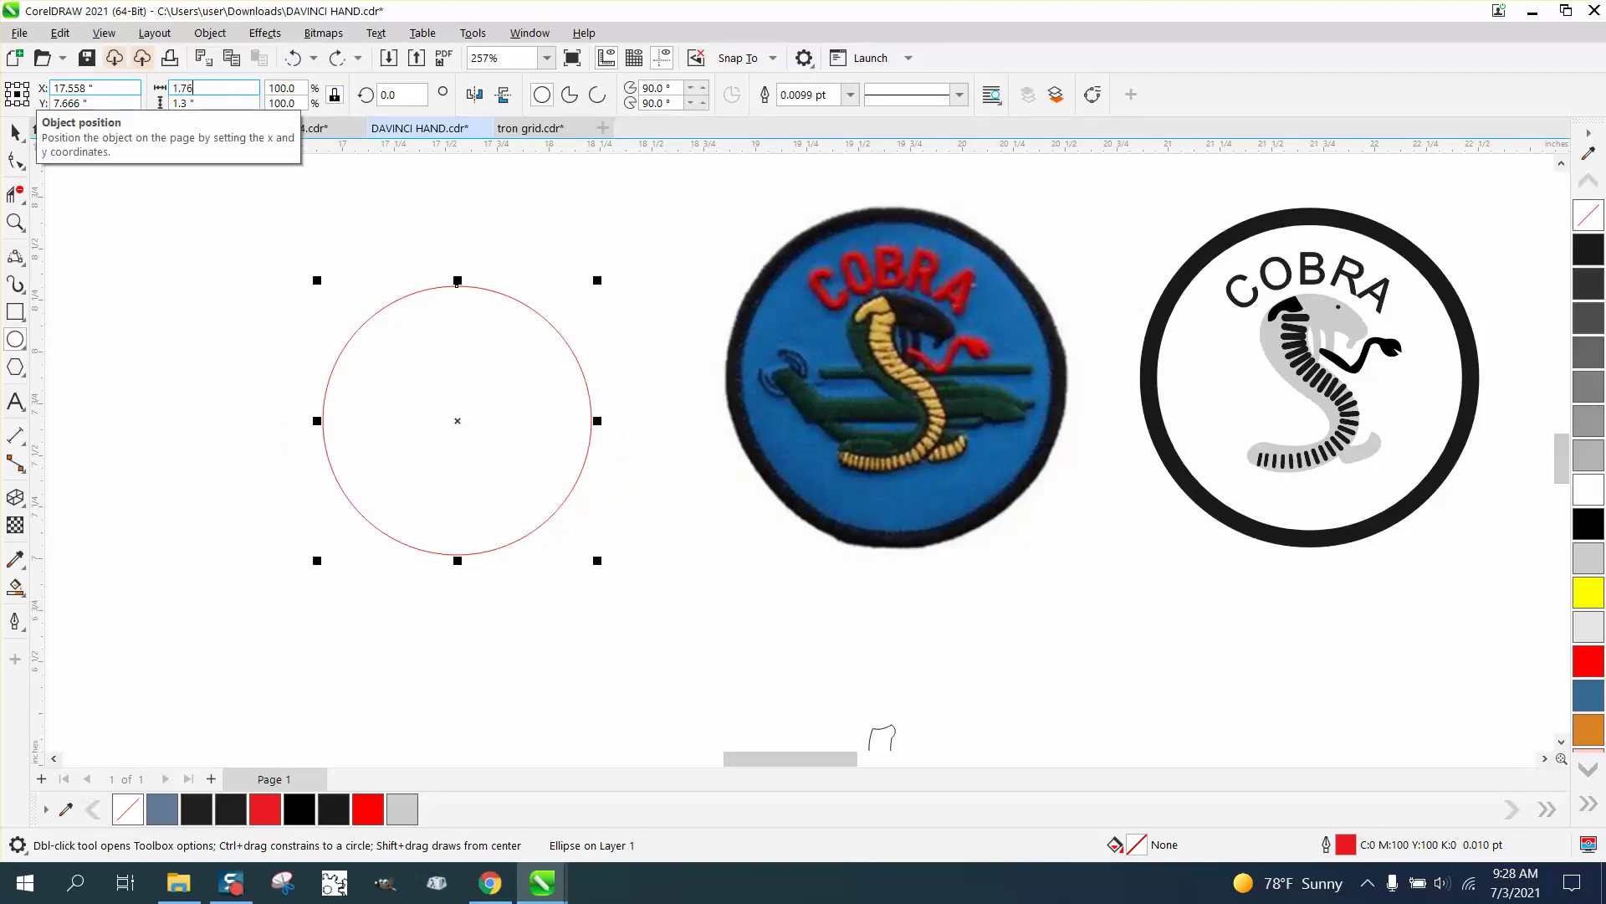
{"action": "type", "text": "76"}
{"action": "key", "text": "Return"}
{"action": "type", "text": "19.685"}
{"action": "key", "text": "Return"}
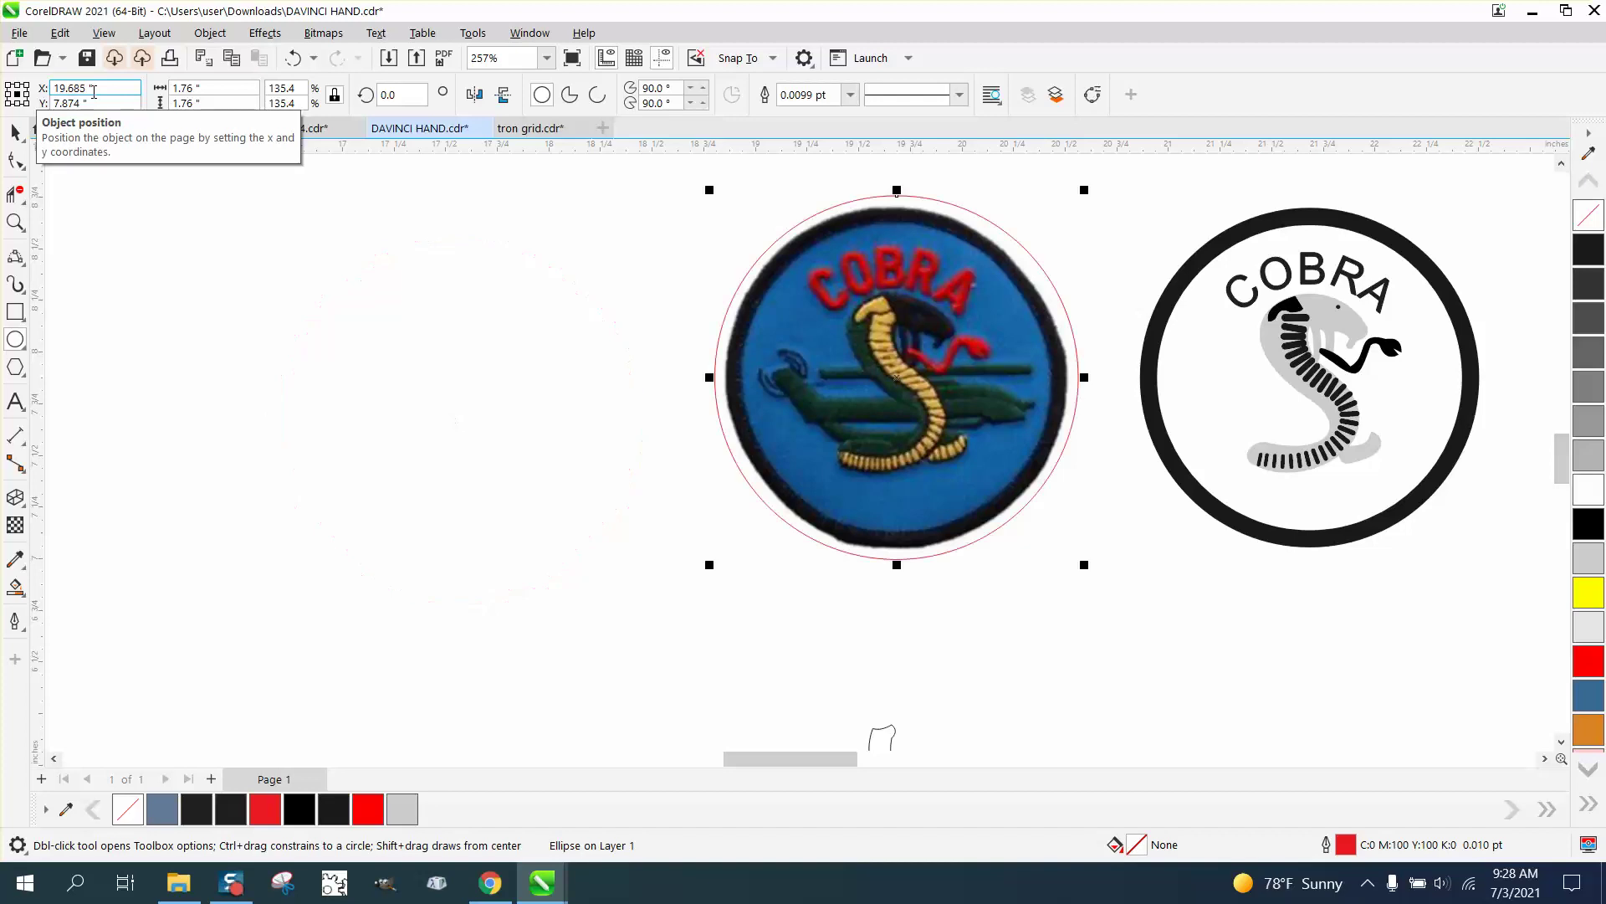
{"action": "key", "text": "space"}
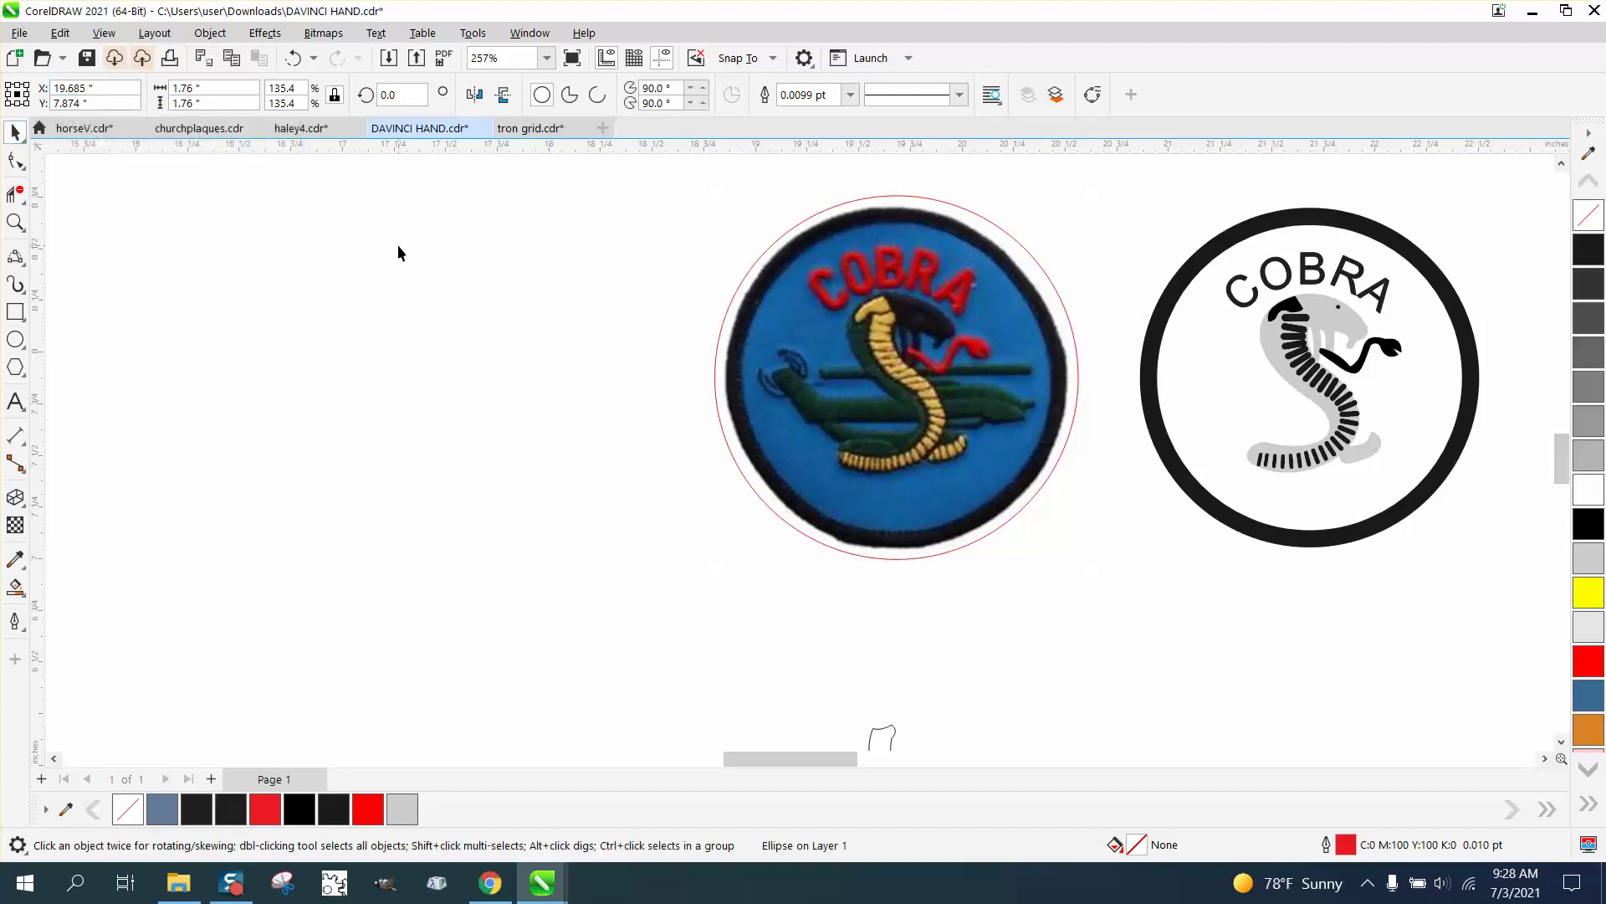
Test-fit the circle over the blue patch, then move it back to the patch's left.
{"action": "left_click", "coordinate": [813, 299]}
{"action": "left_click", "coordinate": [668, 301]}
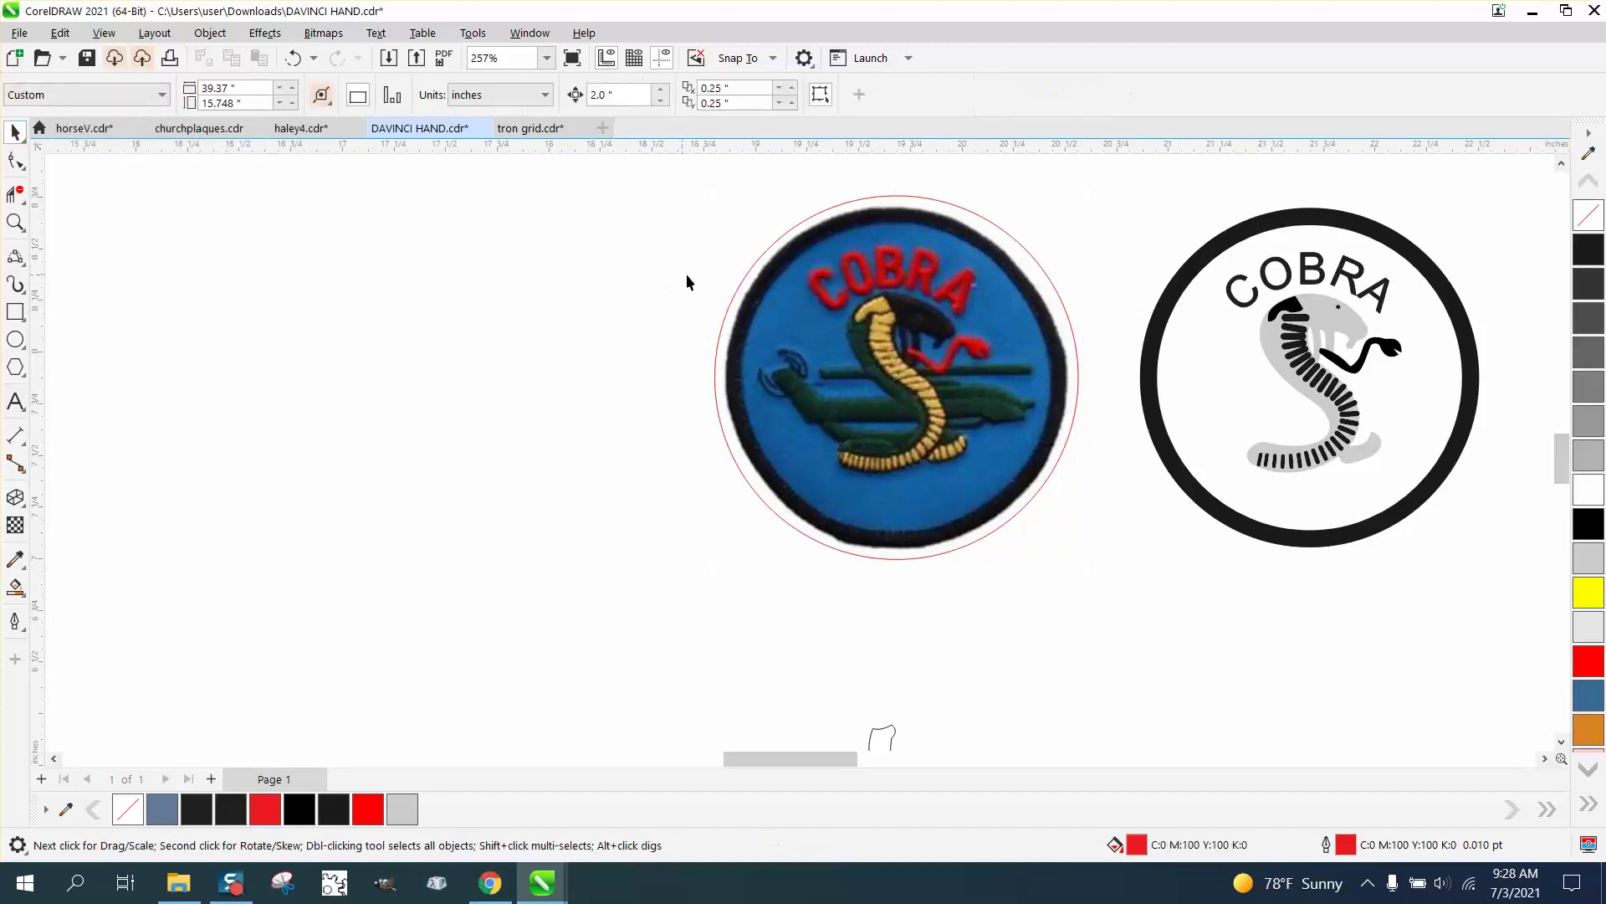
{"action": "left_click", "coordinate": [748, 282]}
{"action": "left_click_drag", "start_coordinate": [749, 276], "coordinate": [336, 281]}
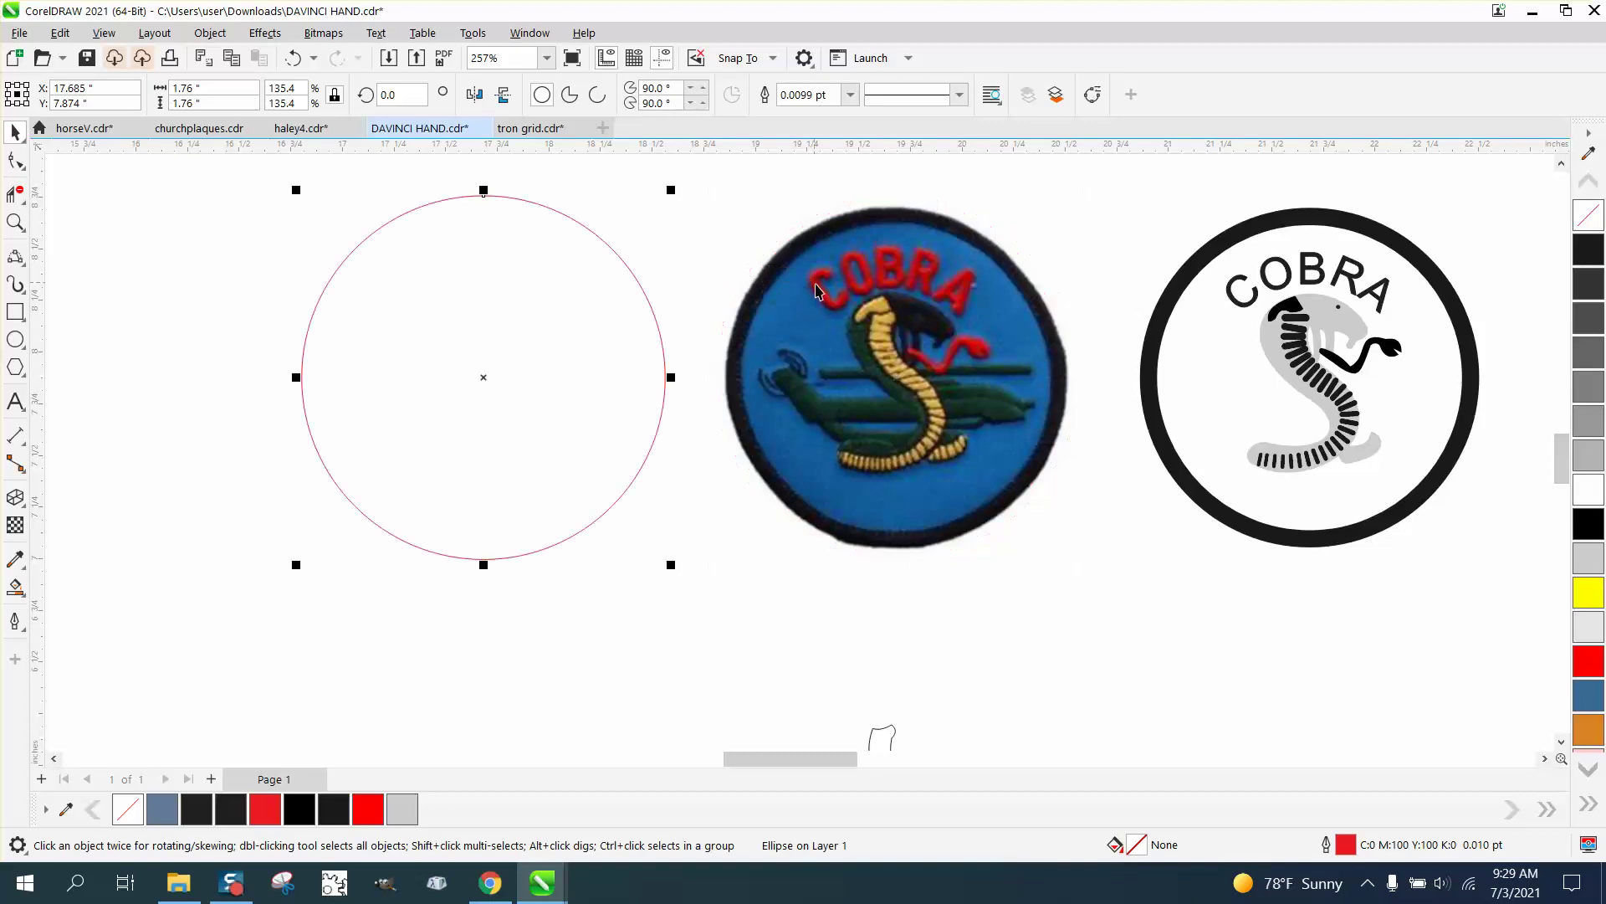
{"action": "left_click", "coordinate": [823, 287]}
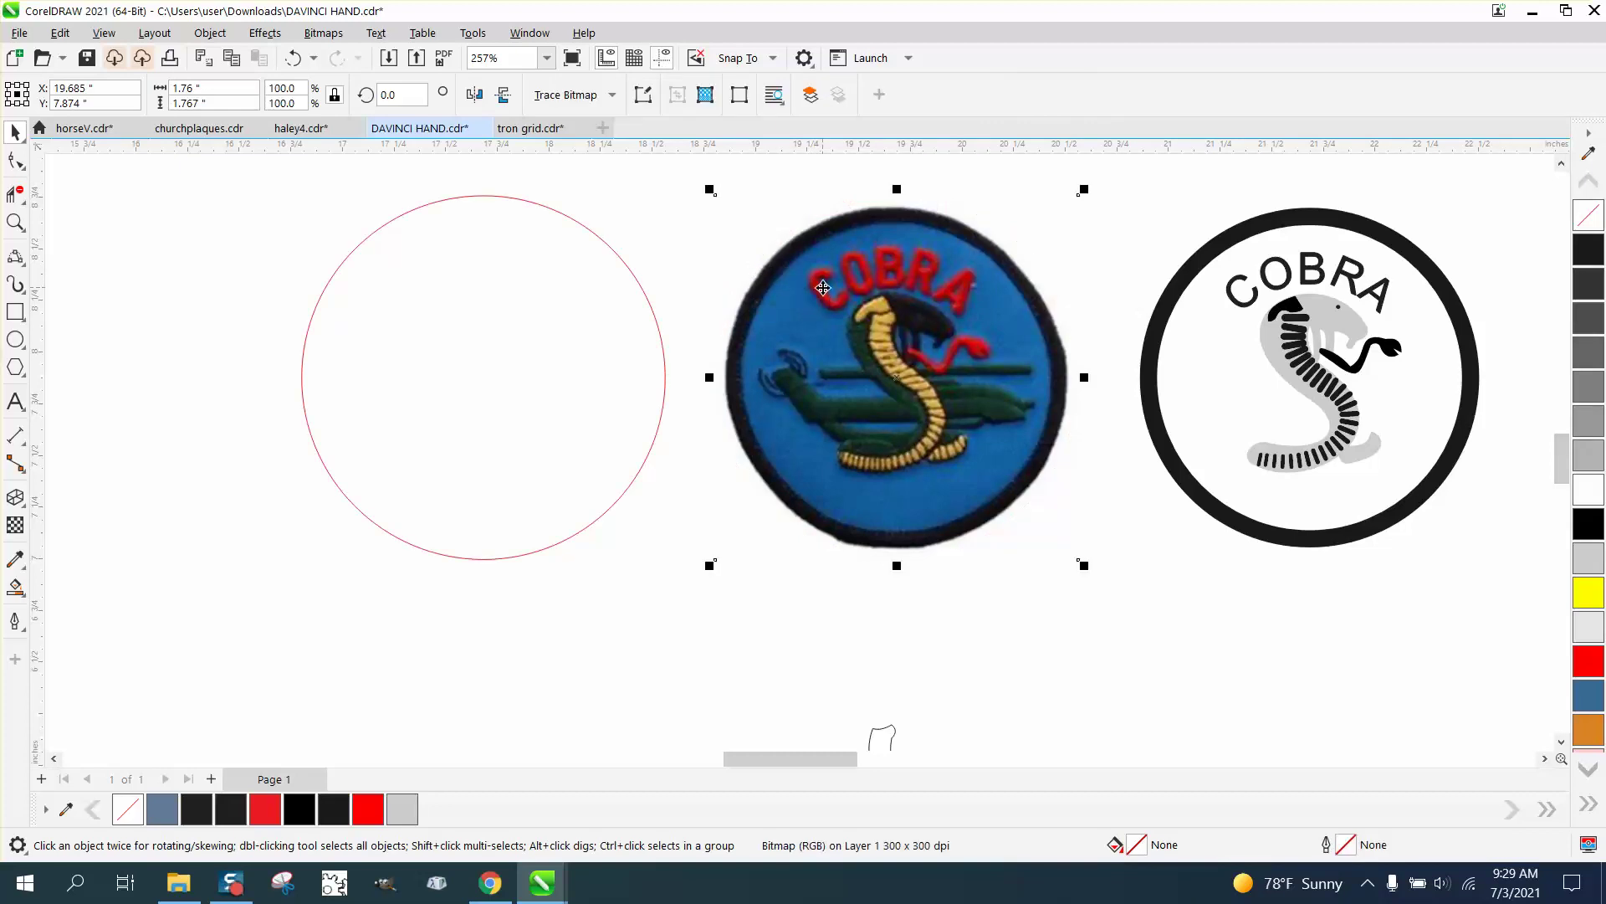
{"action": "left_click", "coordinate": [554, 287]}
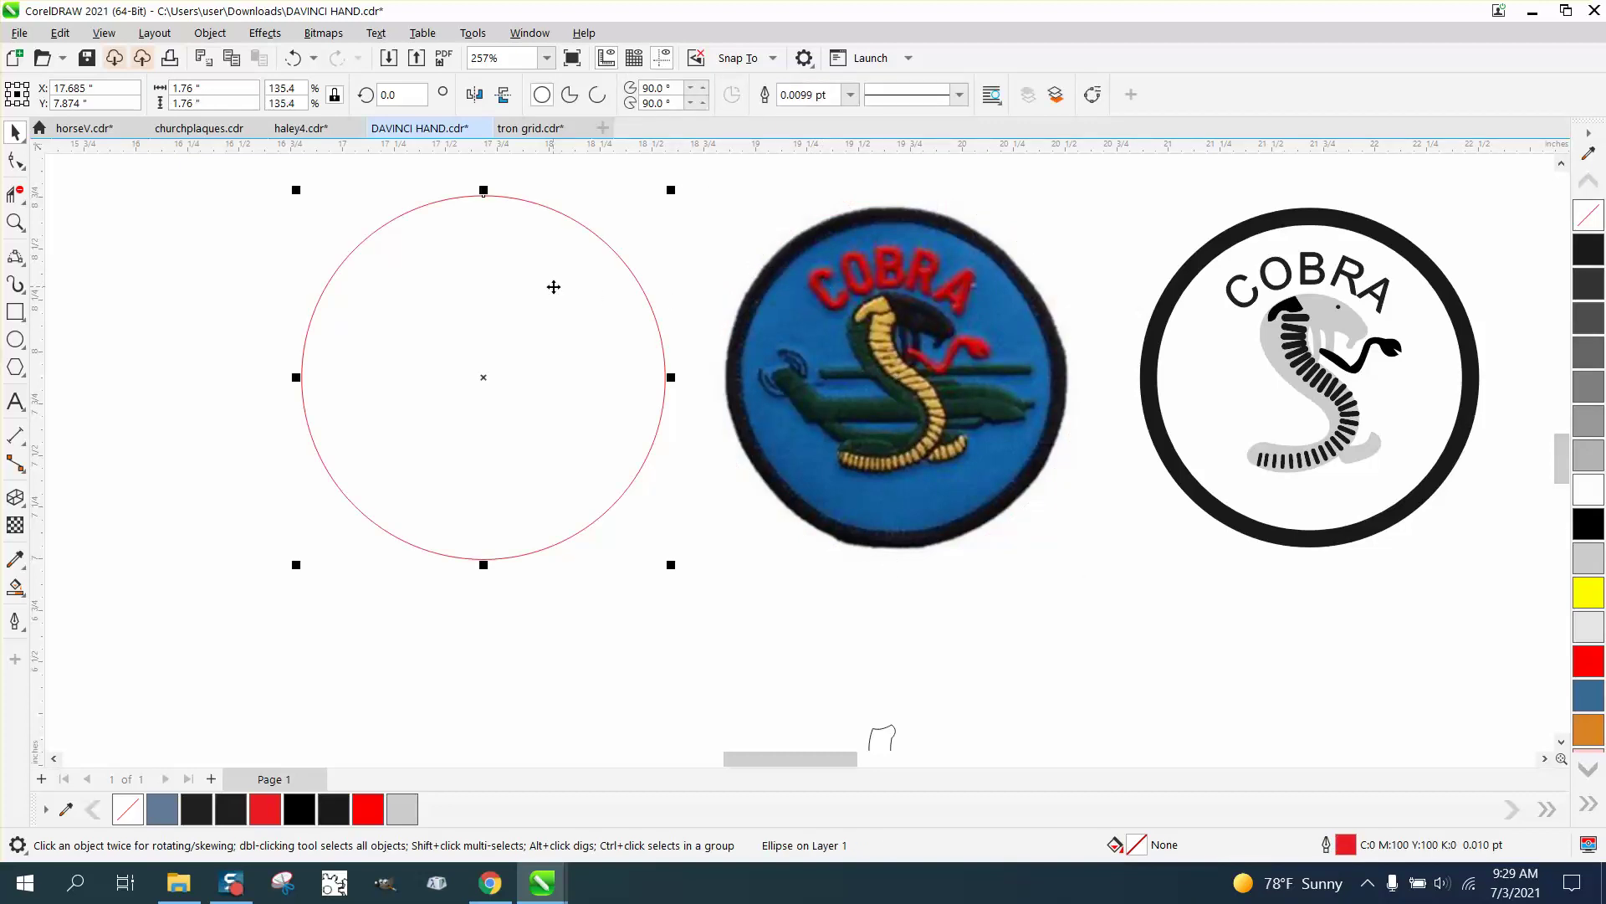
{"action": "key", "text": "Down"}
{"action": "key", "text": "Up"}
{"action": "key", "text": "Right"}
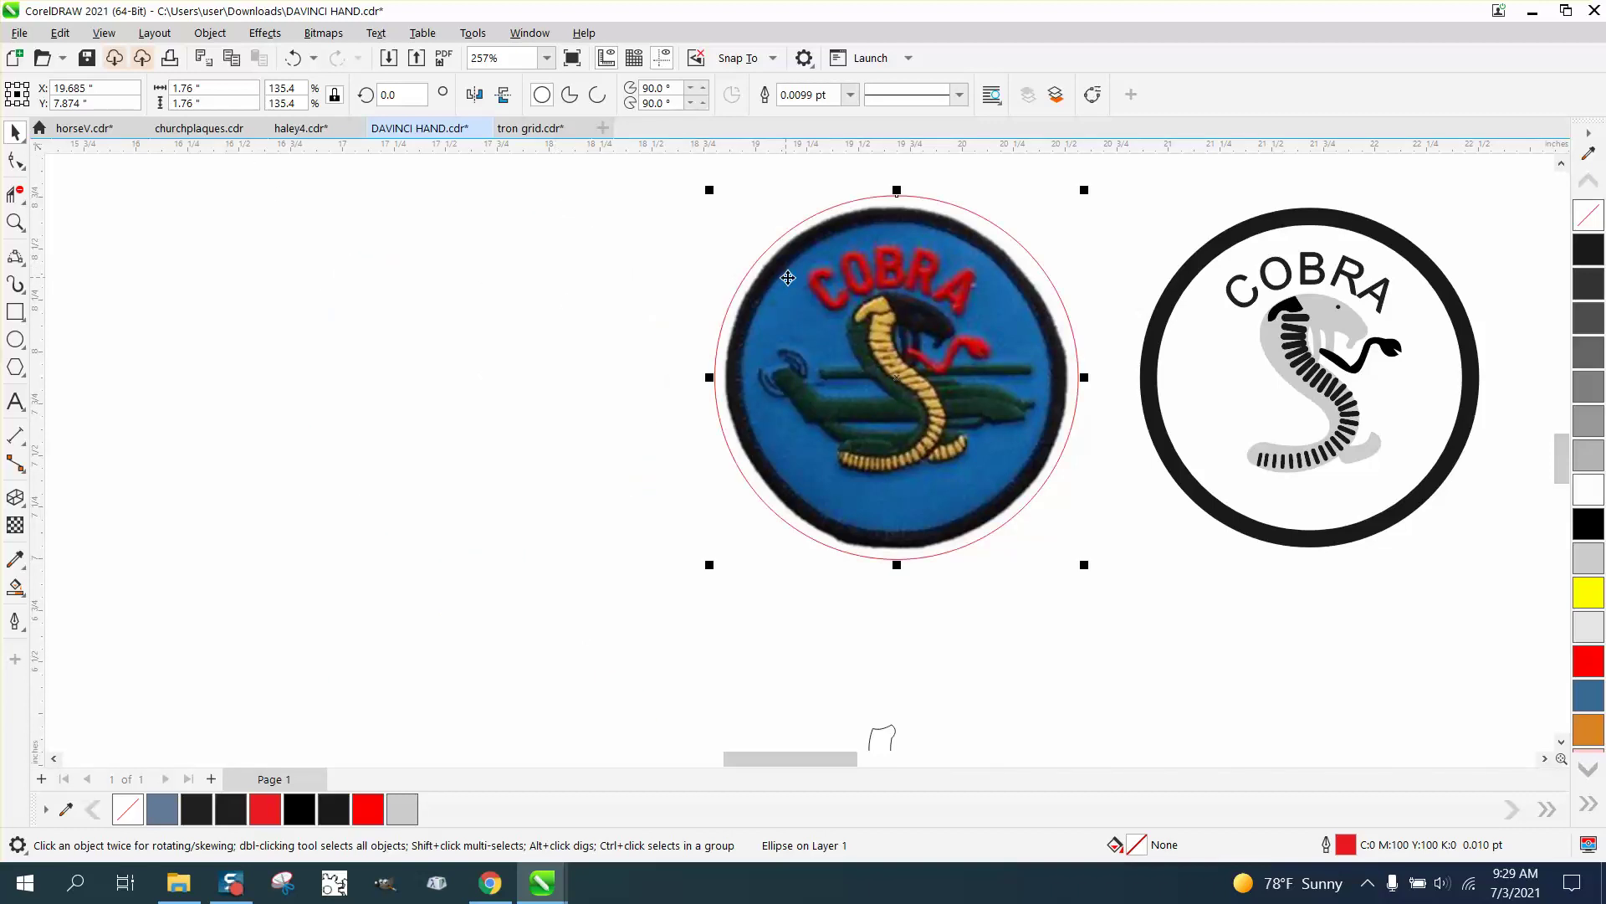
{"action": "key", "text": "Left"}
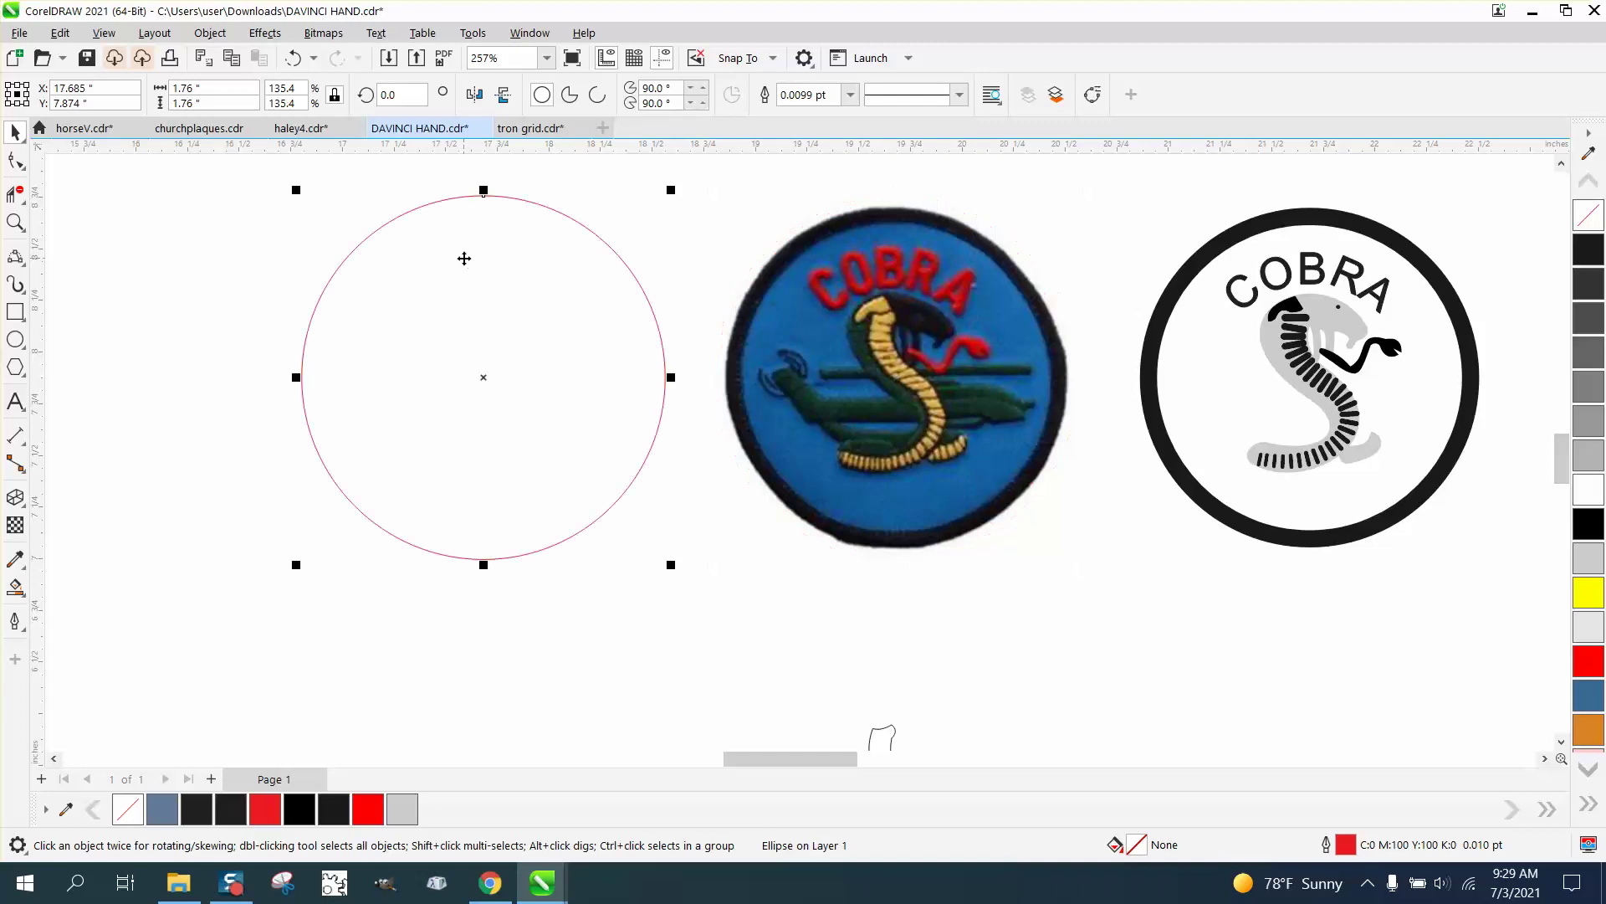
Delete the red test circle.
{"action": "left_click", "coordinate": [15, 311]}
{"action": "left_click_drag", "start_coordinate": [677, 195], "coordinate": [380, 502]}
{"action": "key", "text": "Delete"}
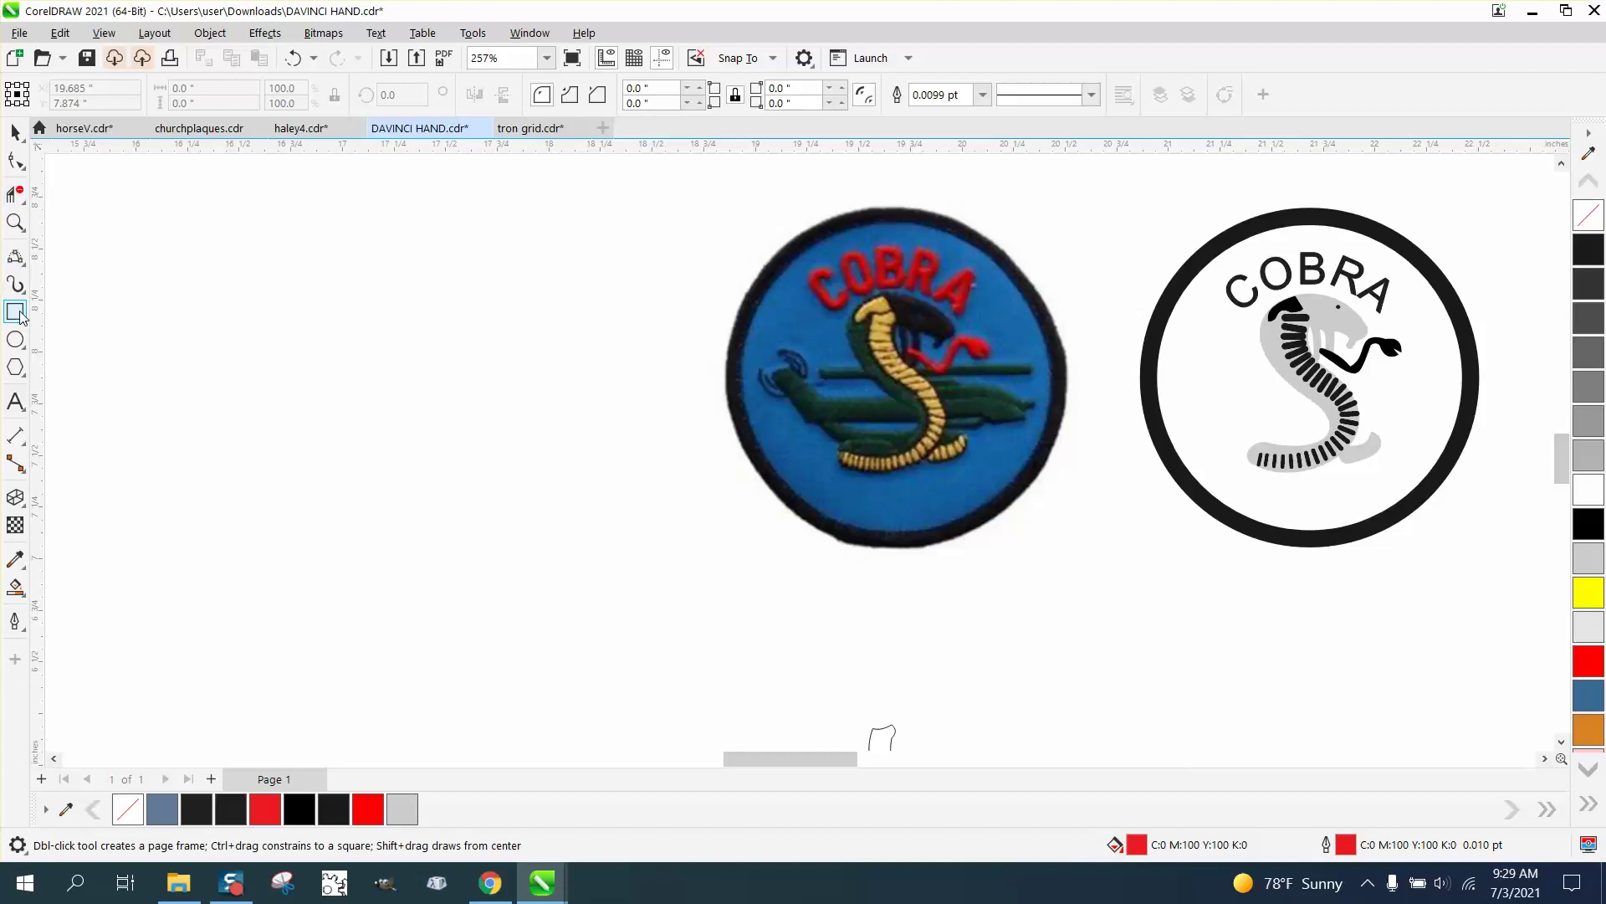
Draw a yellow rectangle over the patch, send it to the back of the page, then delete it.
{"action": "left_click_drag", "start_coordinate": [609, 171], "coordinate": [1100, 602]}
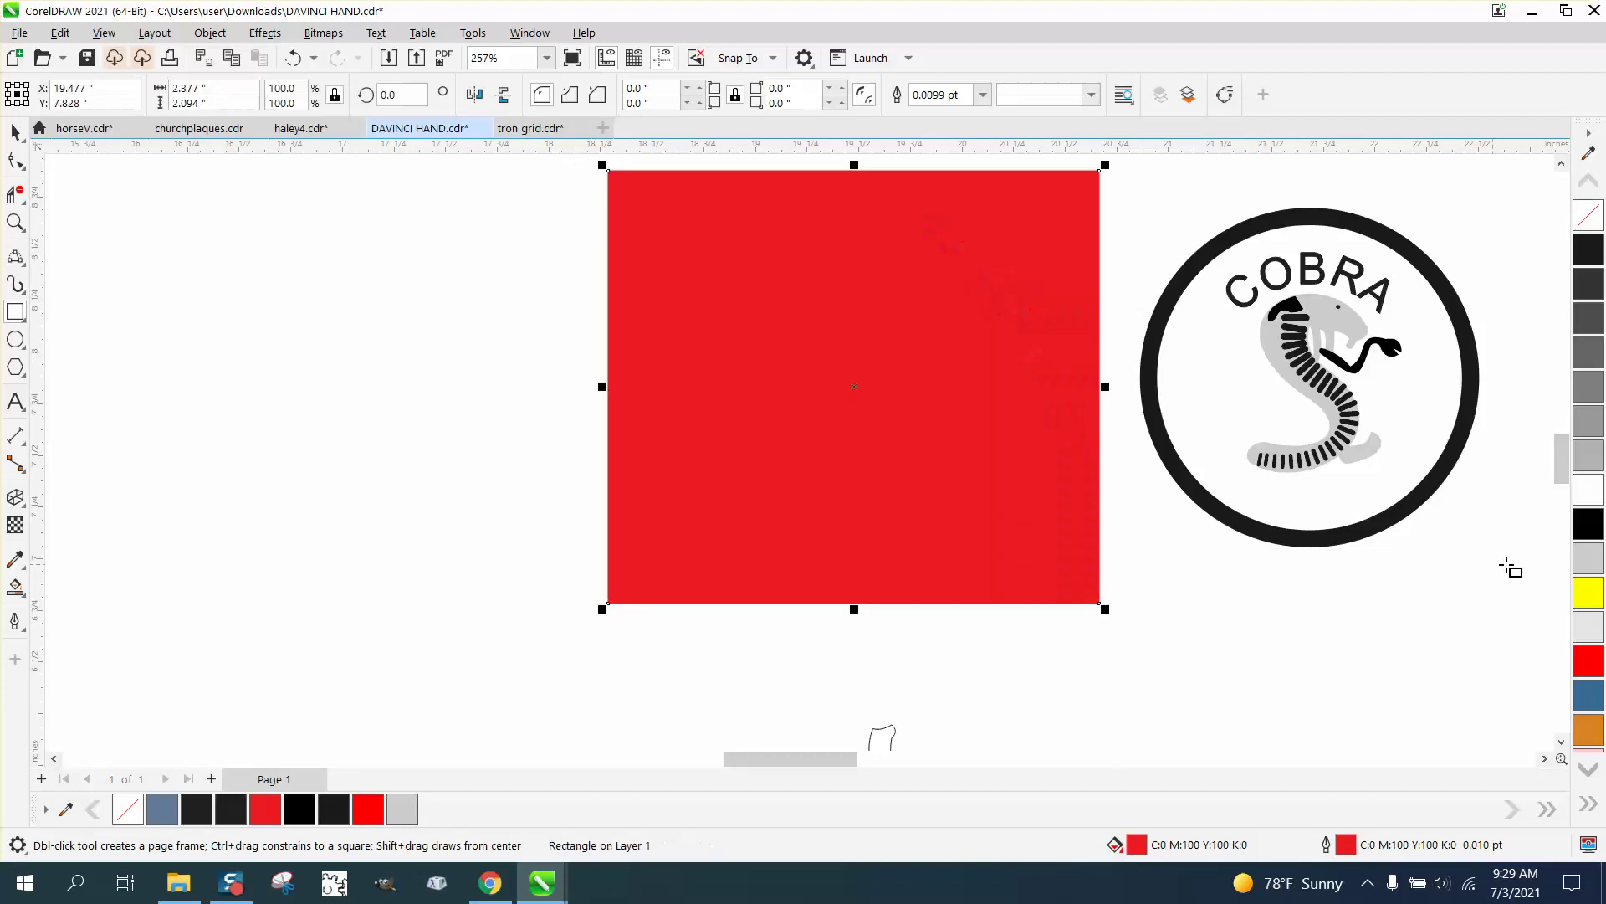
{"action": "left_click", "coordinate": [1587, 593]}
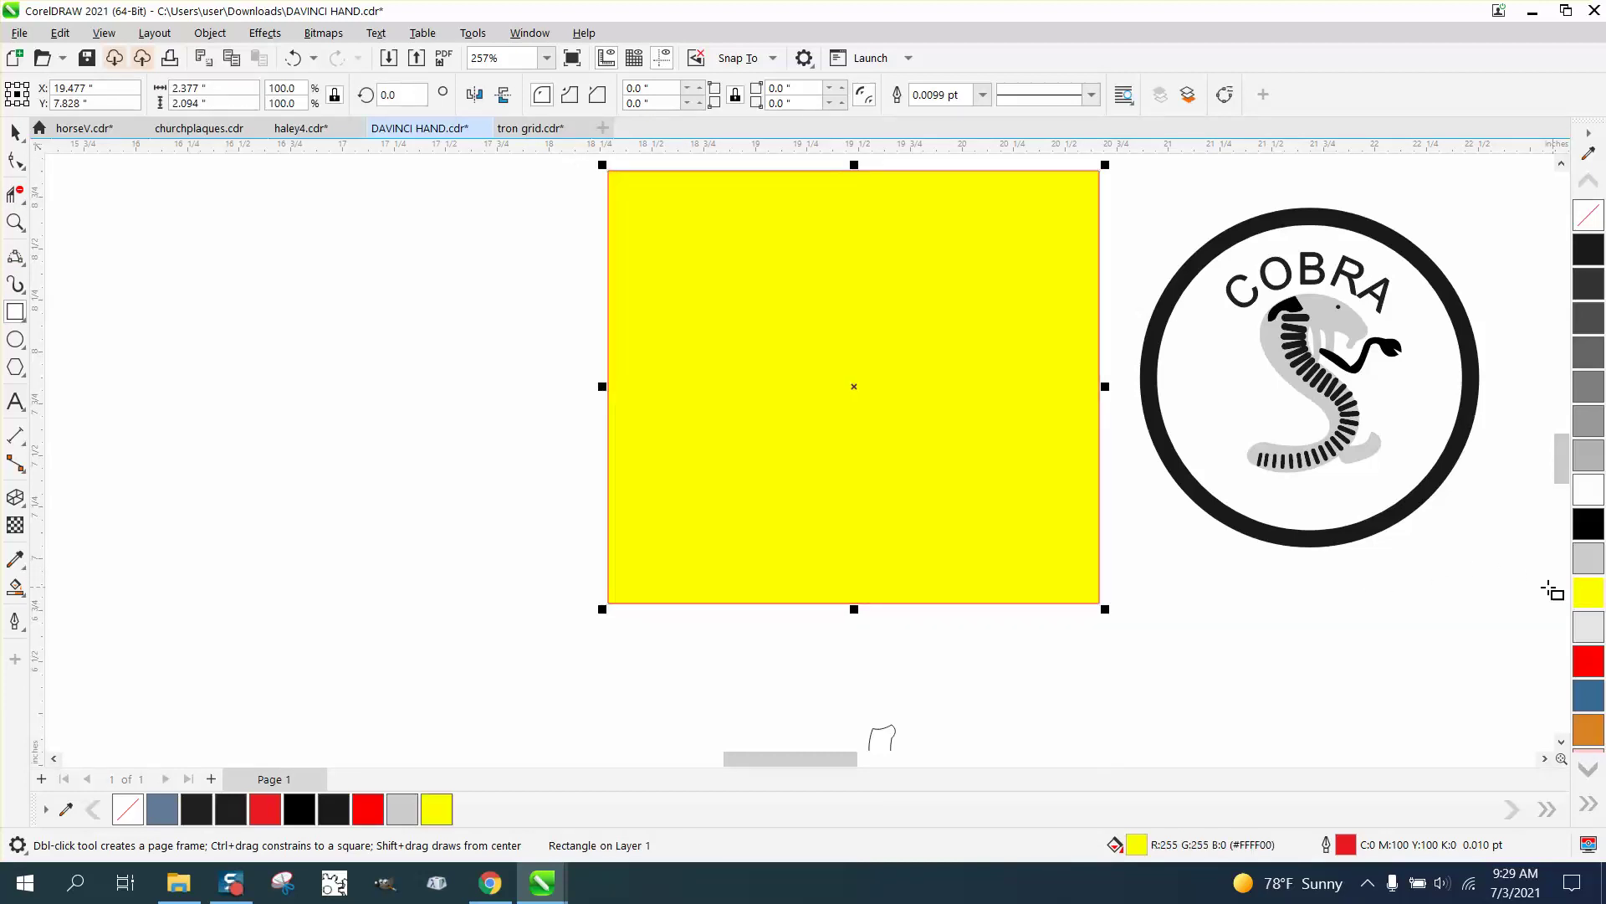
{"action": "left_click", "coordinate": [210, 33]}
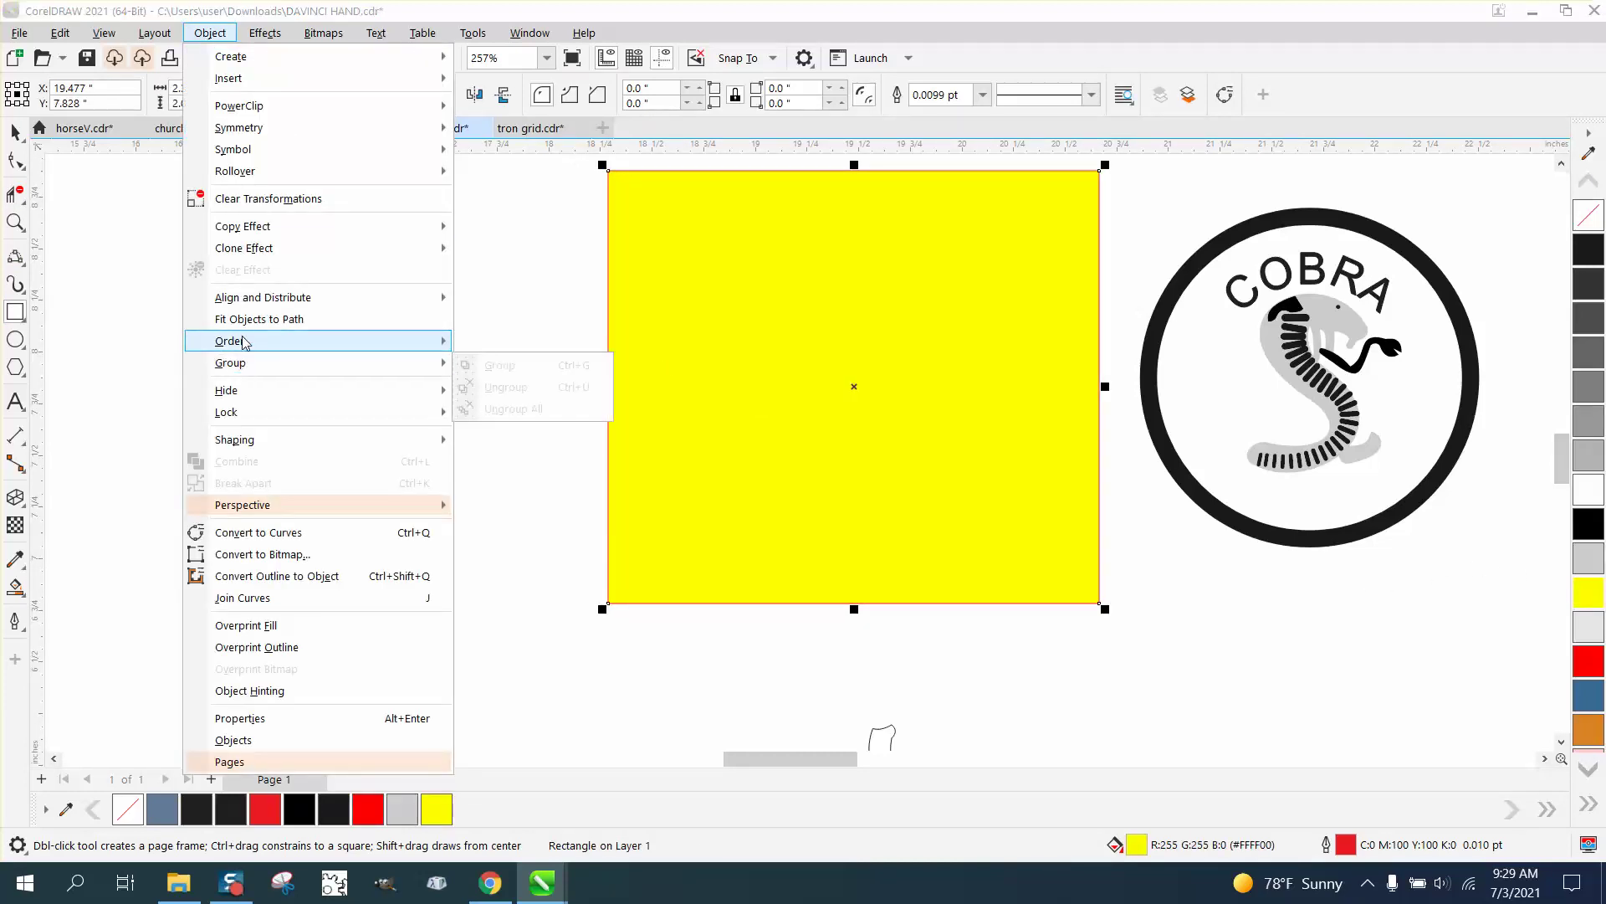
{"action": "mouse_move", "coordinate": [246, 342]}
{"action": "left_click", "coordinate": [553, 373]}
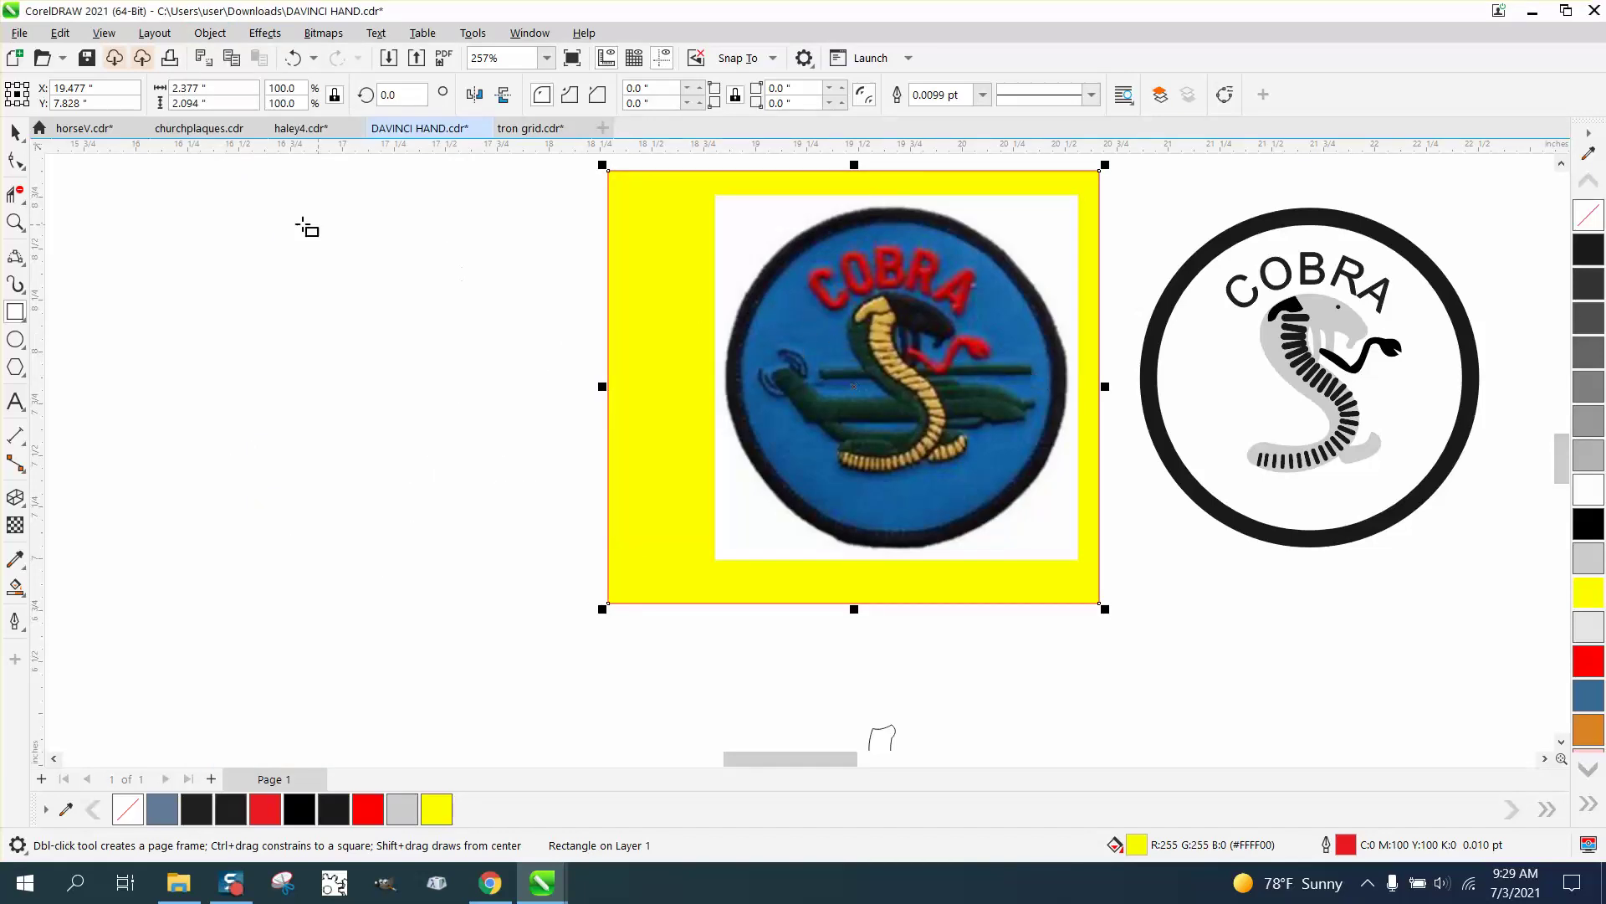
{"action": "left_click", "coordinate": [15, 131]}
{"action": "key", "text": "Delete"}
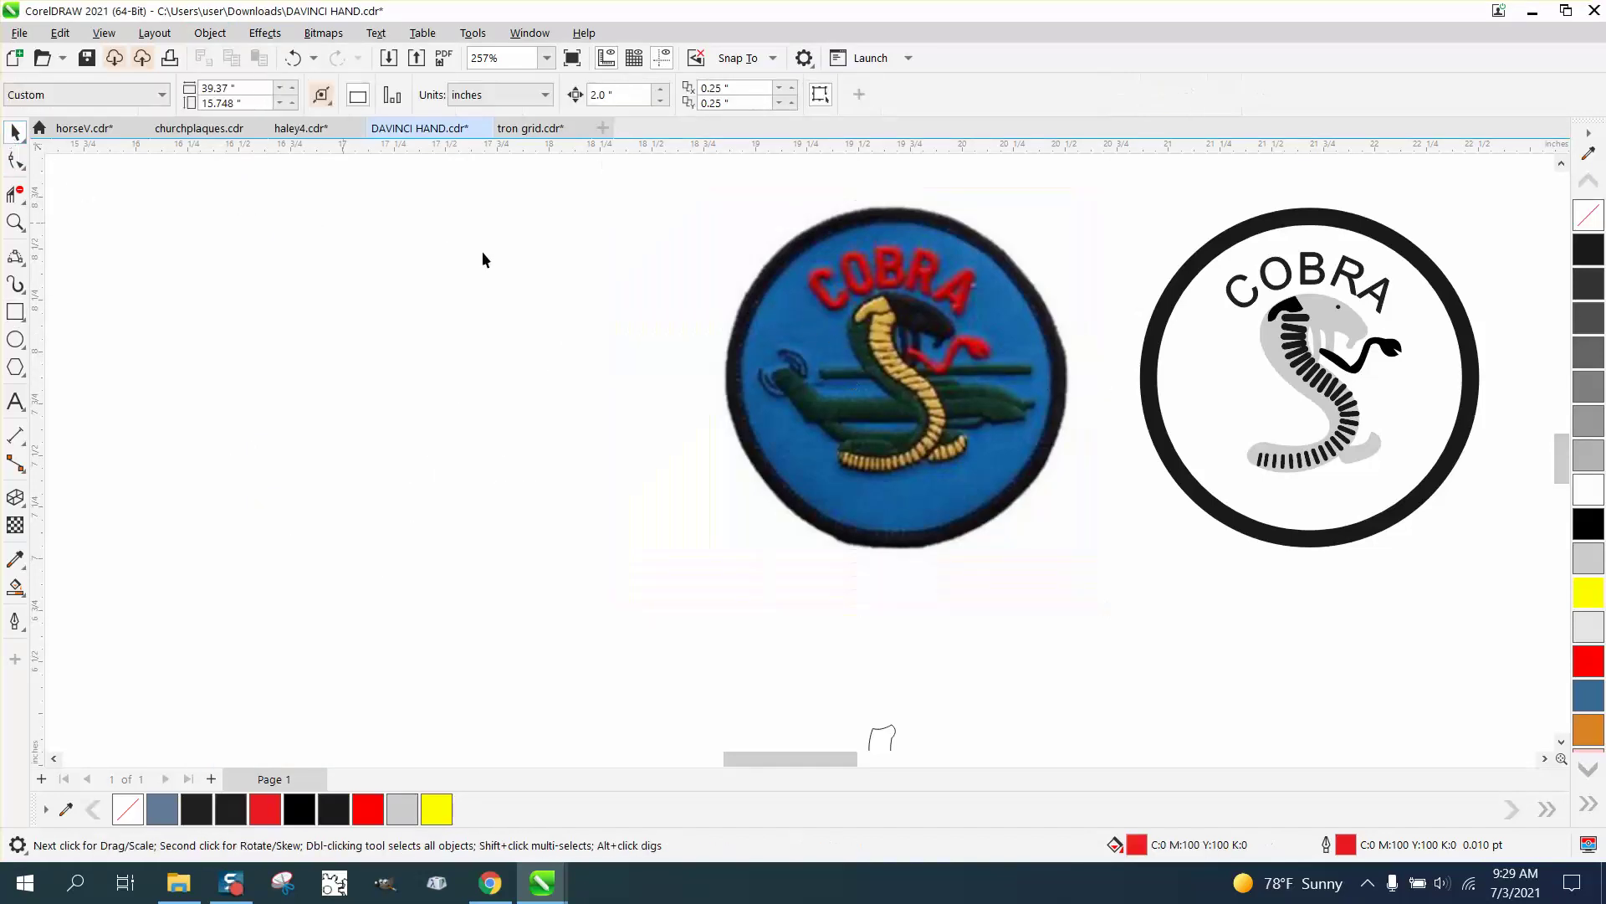
Draw a circle centered on the patch with no fill and a red outline.
{"action": "left_click", "coordinate": [15, 343]}
{"action": "left_click_drag", "start_coordinate": [657, 300], "coordinate": [375, 604]}
{"action": "key", "text": "c"}
{"action": "key", "text": "e"}
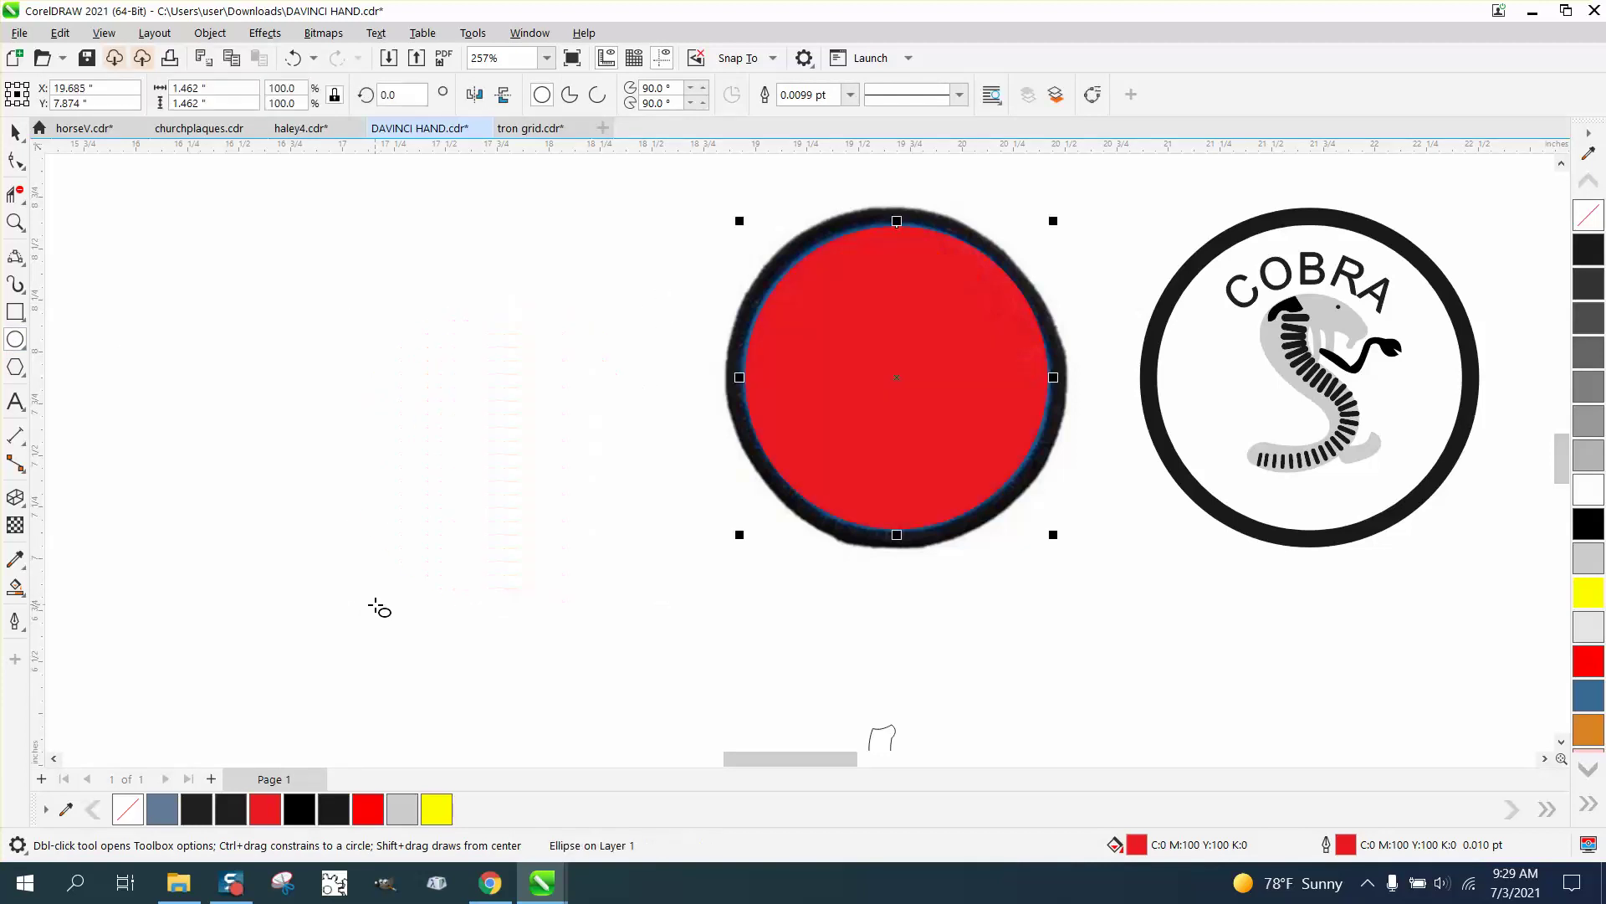
{"action": "left_click", "coordinate": [1588, 215]}
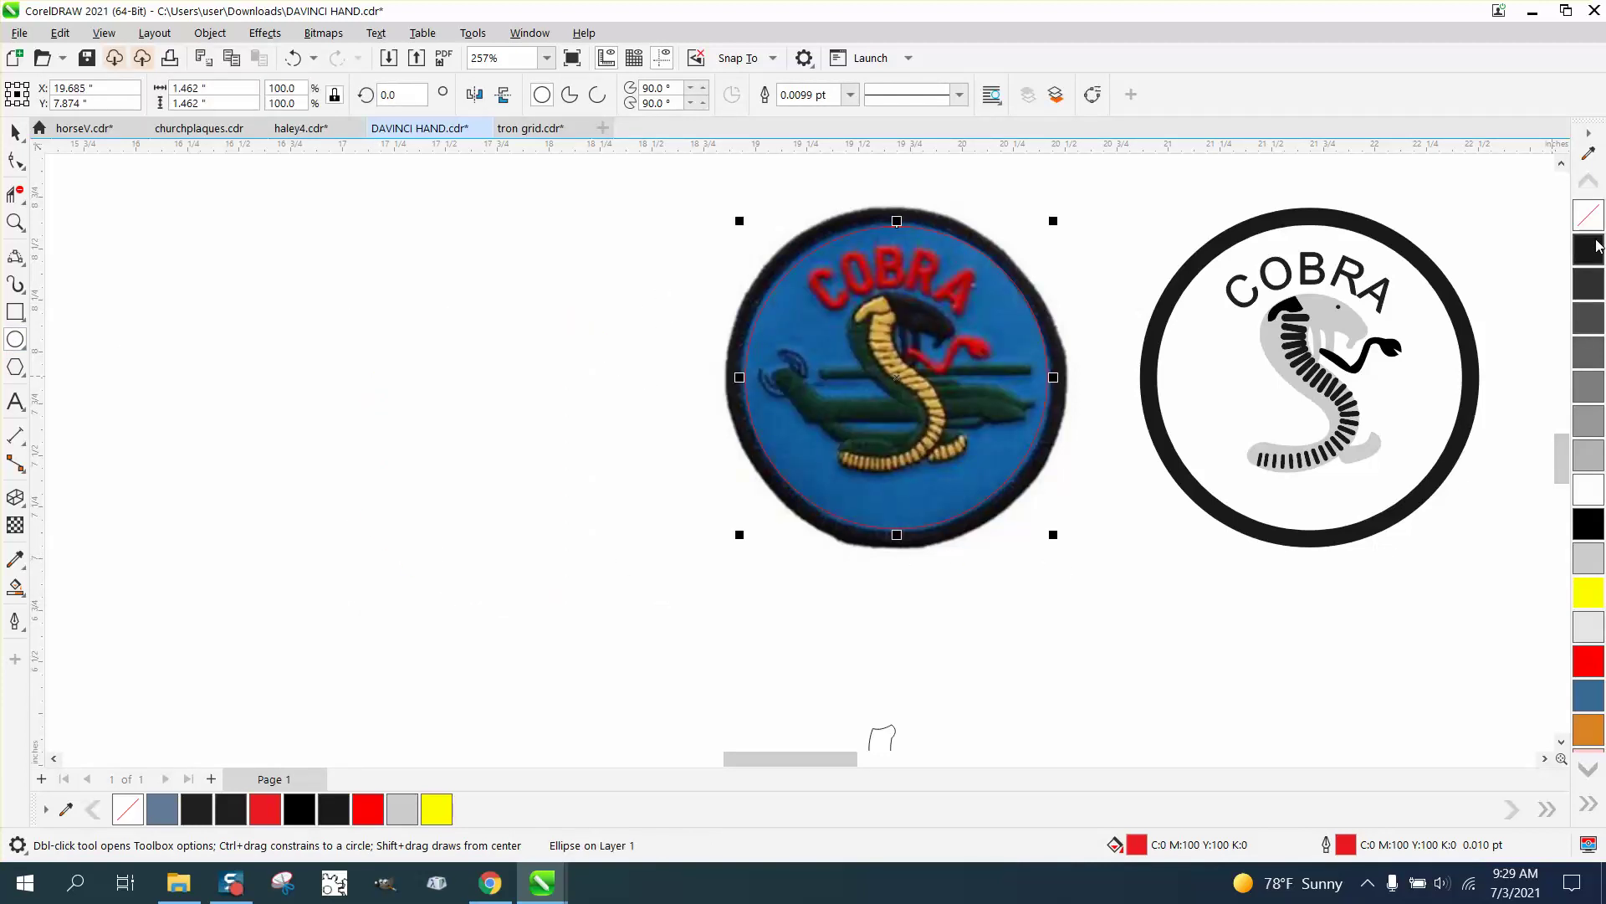
{"action": "right_click", "coordinate": [1587, 249]}
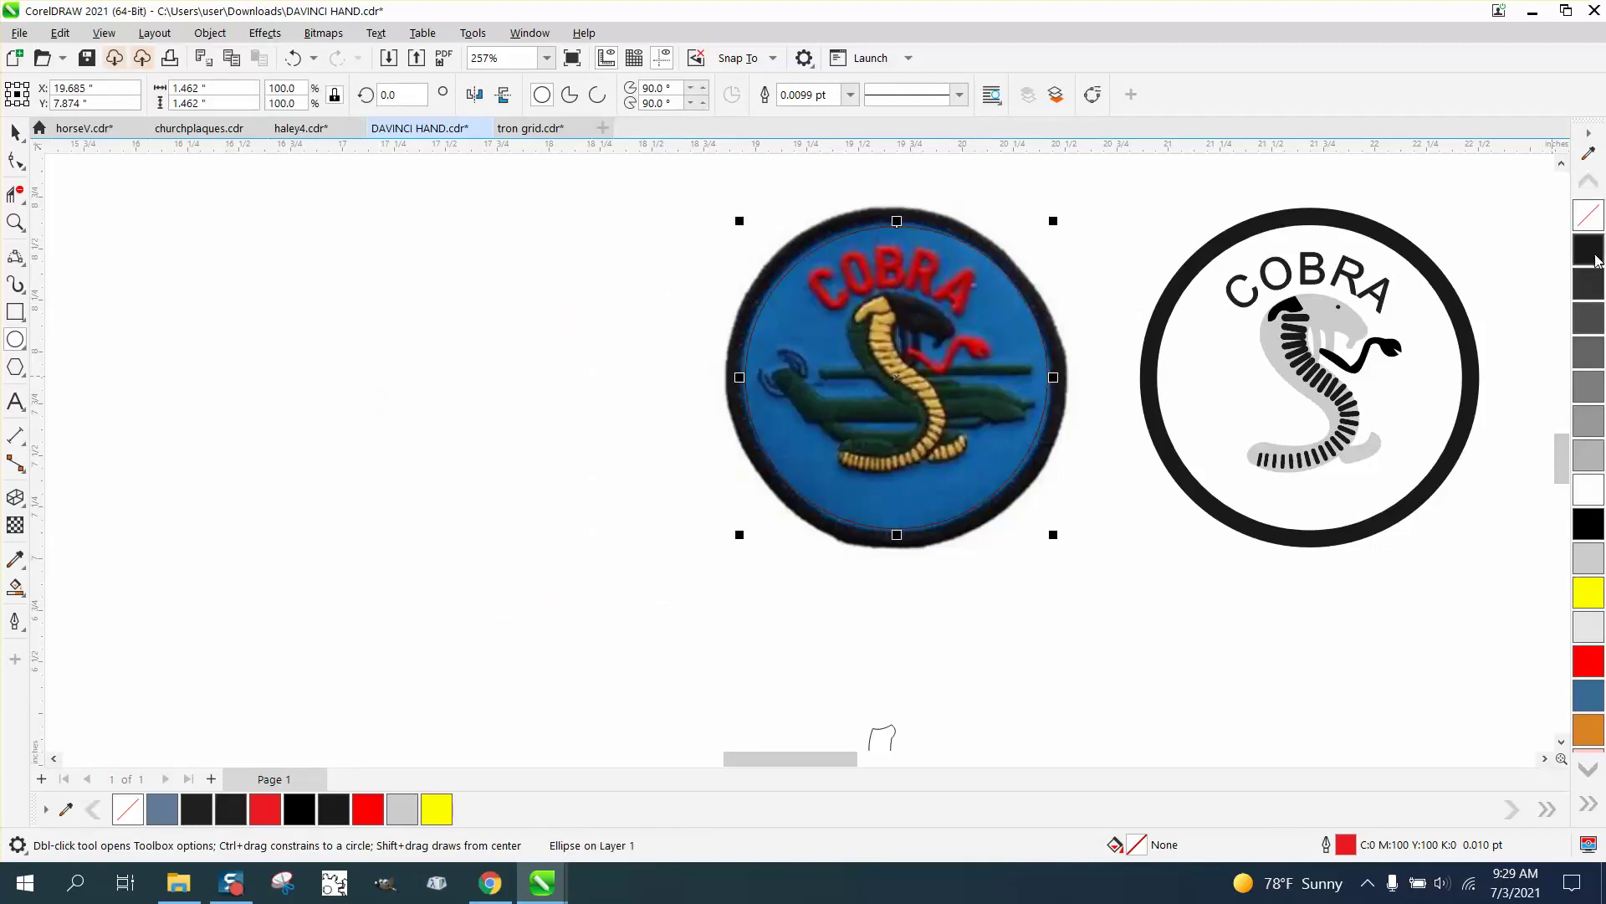
{"action": "right_click", "coordinate": [1588, 661]}
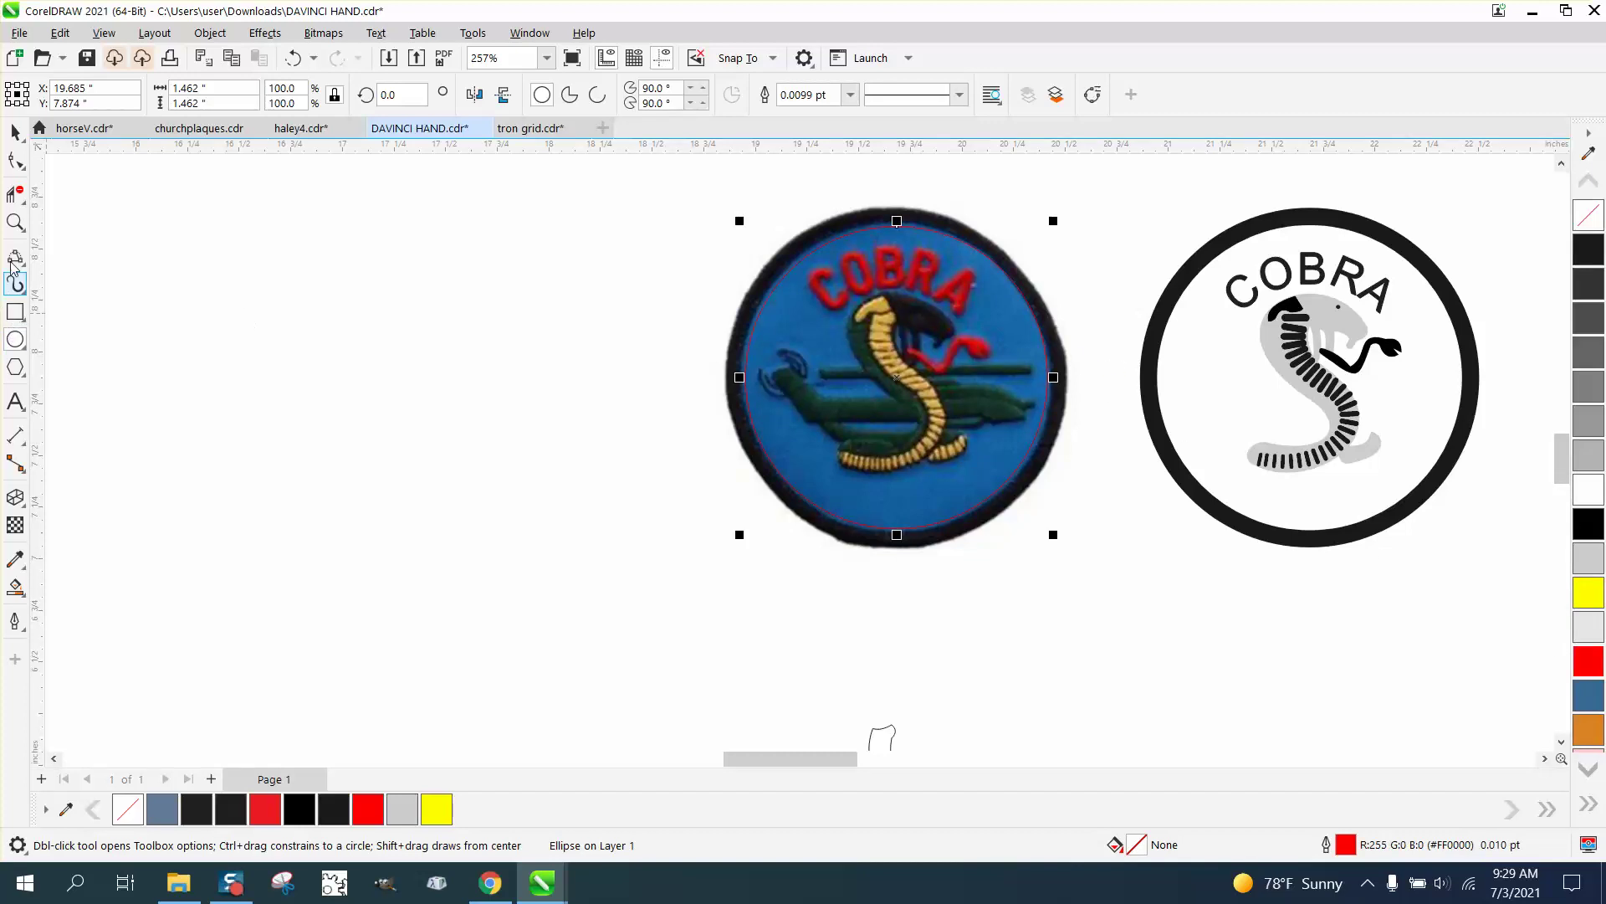
Enlarge the red circle to 1.543 inches so it traces the patch edge, and bring up its Outline Pen settings.
{"action": "left_click", "coordinate": [15, 222]}
{"action": "left_click_drag", "start_coordinate": [643, 191], "coordinate": [1265, 607]}
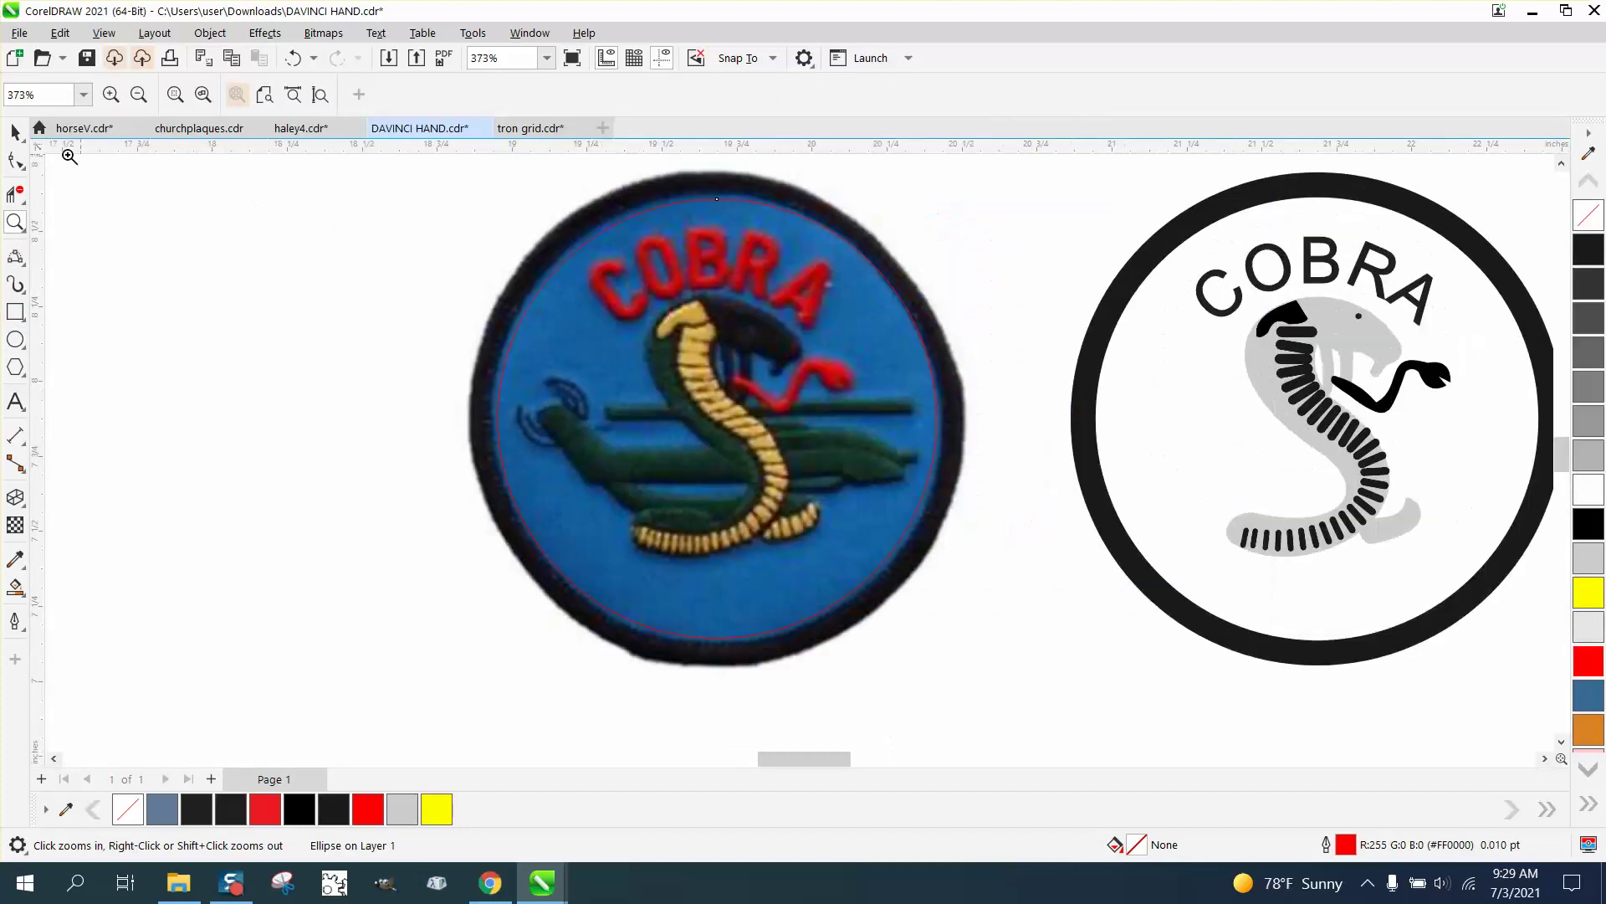
{"action": "key", "text": "space"}
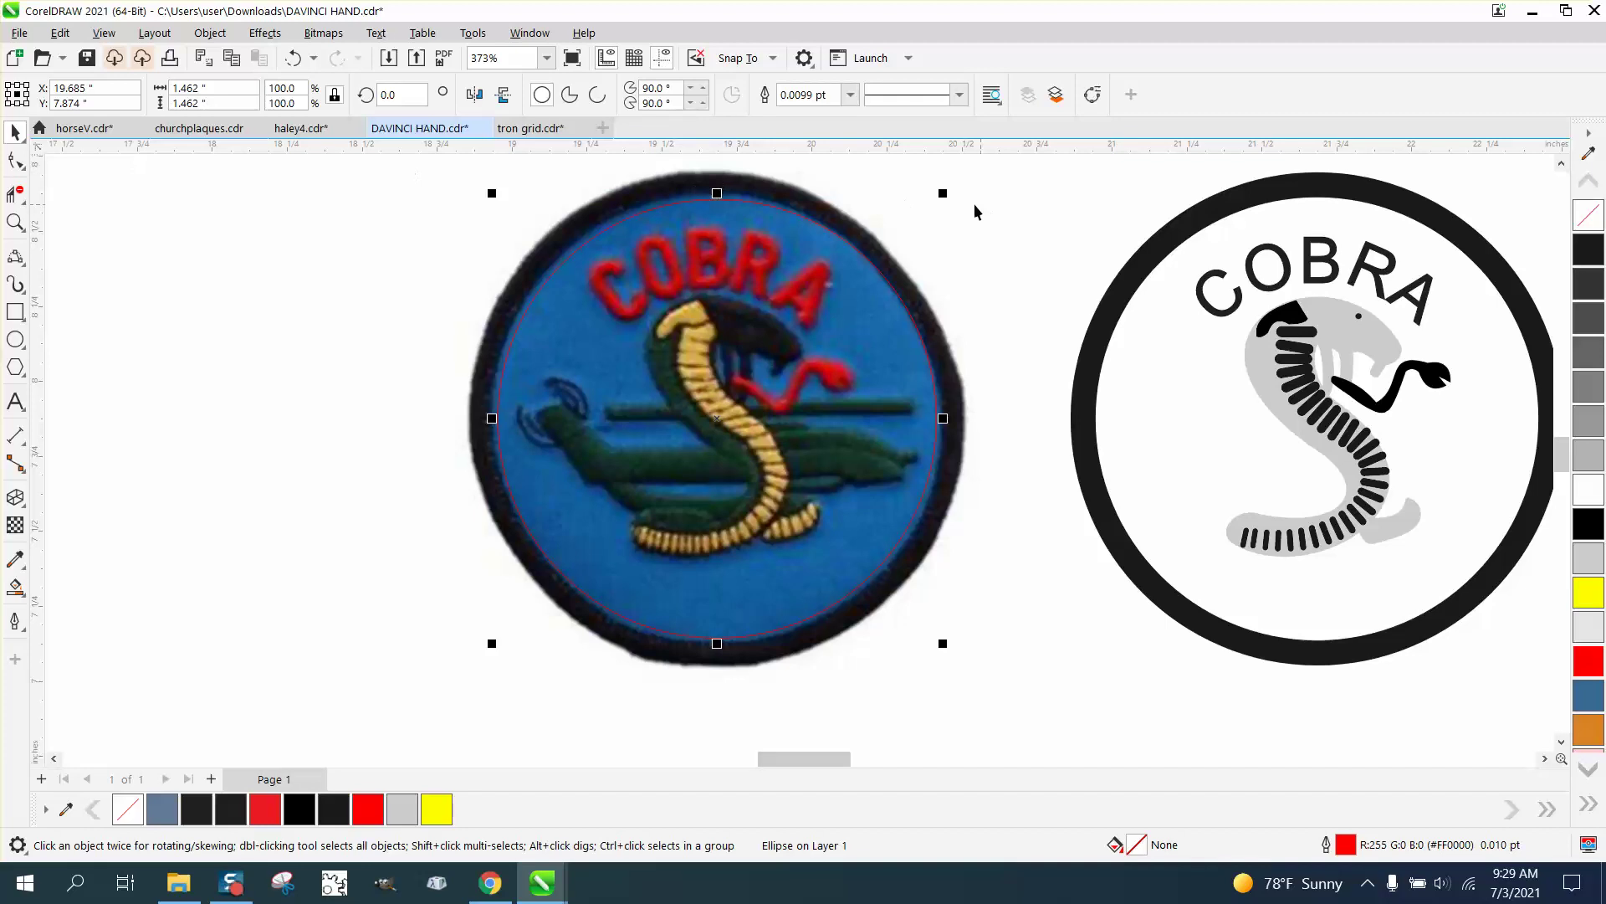
{"action": "left_click_drag", "start_coordinate": [946, 195], "coordinate": [958, 182]}
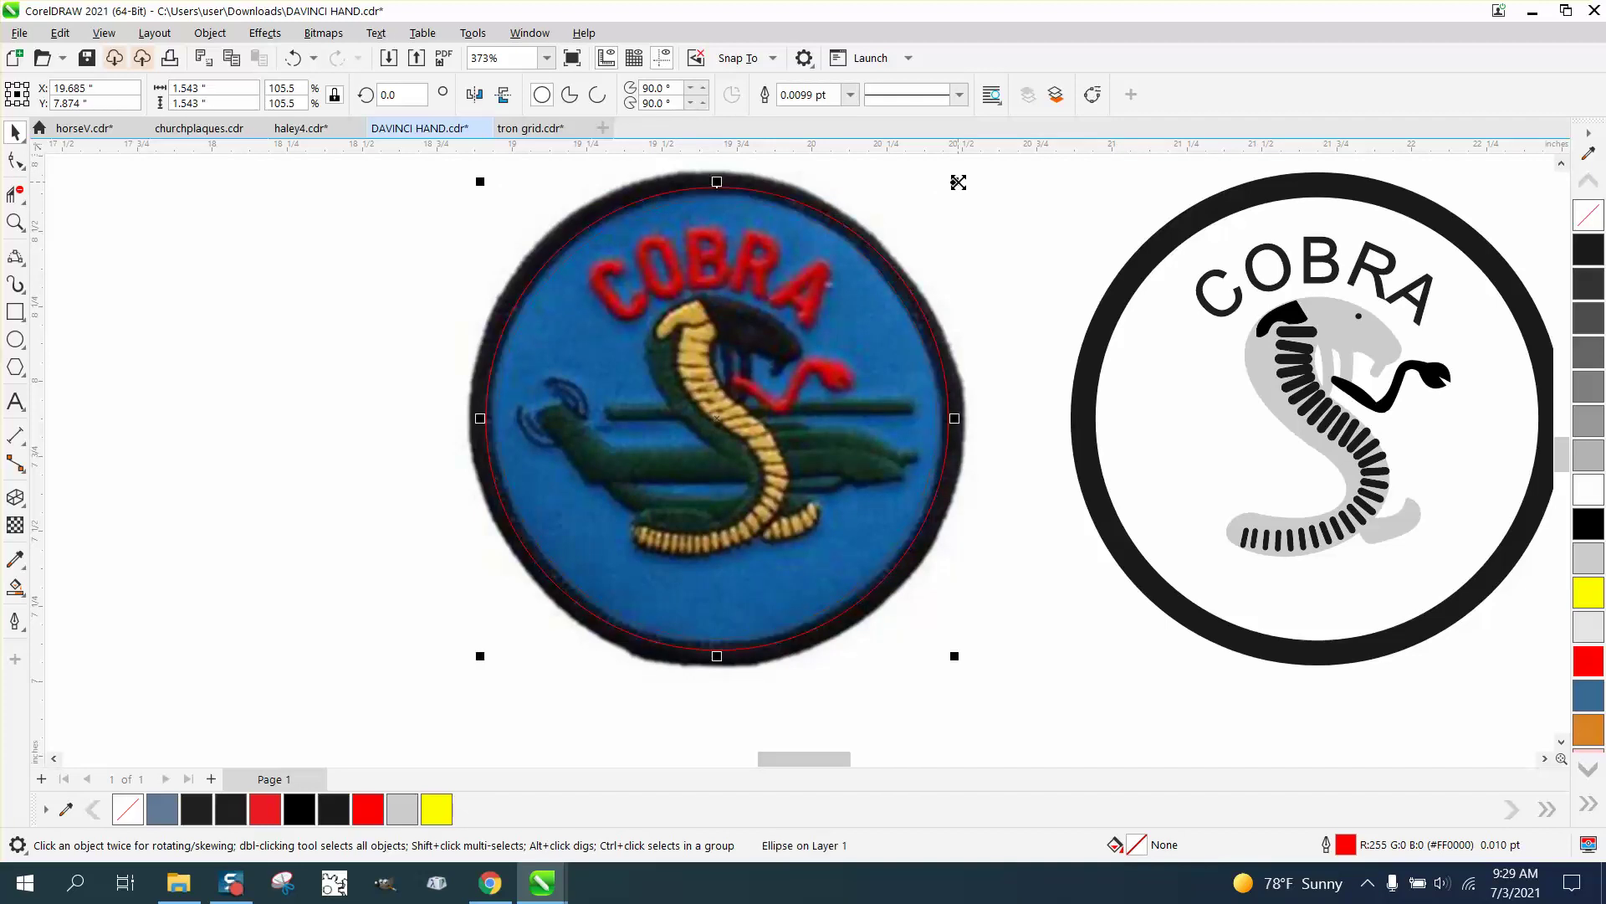
{"action": "double_click", "coordinate": [1346, 845]}
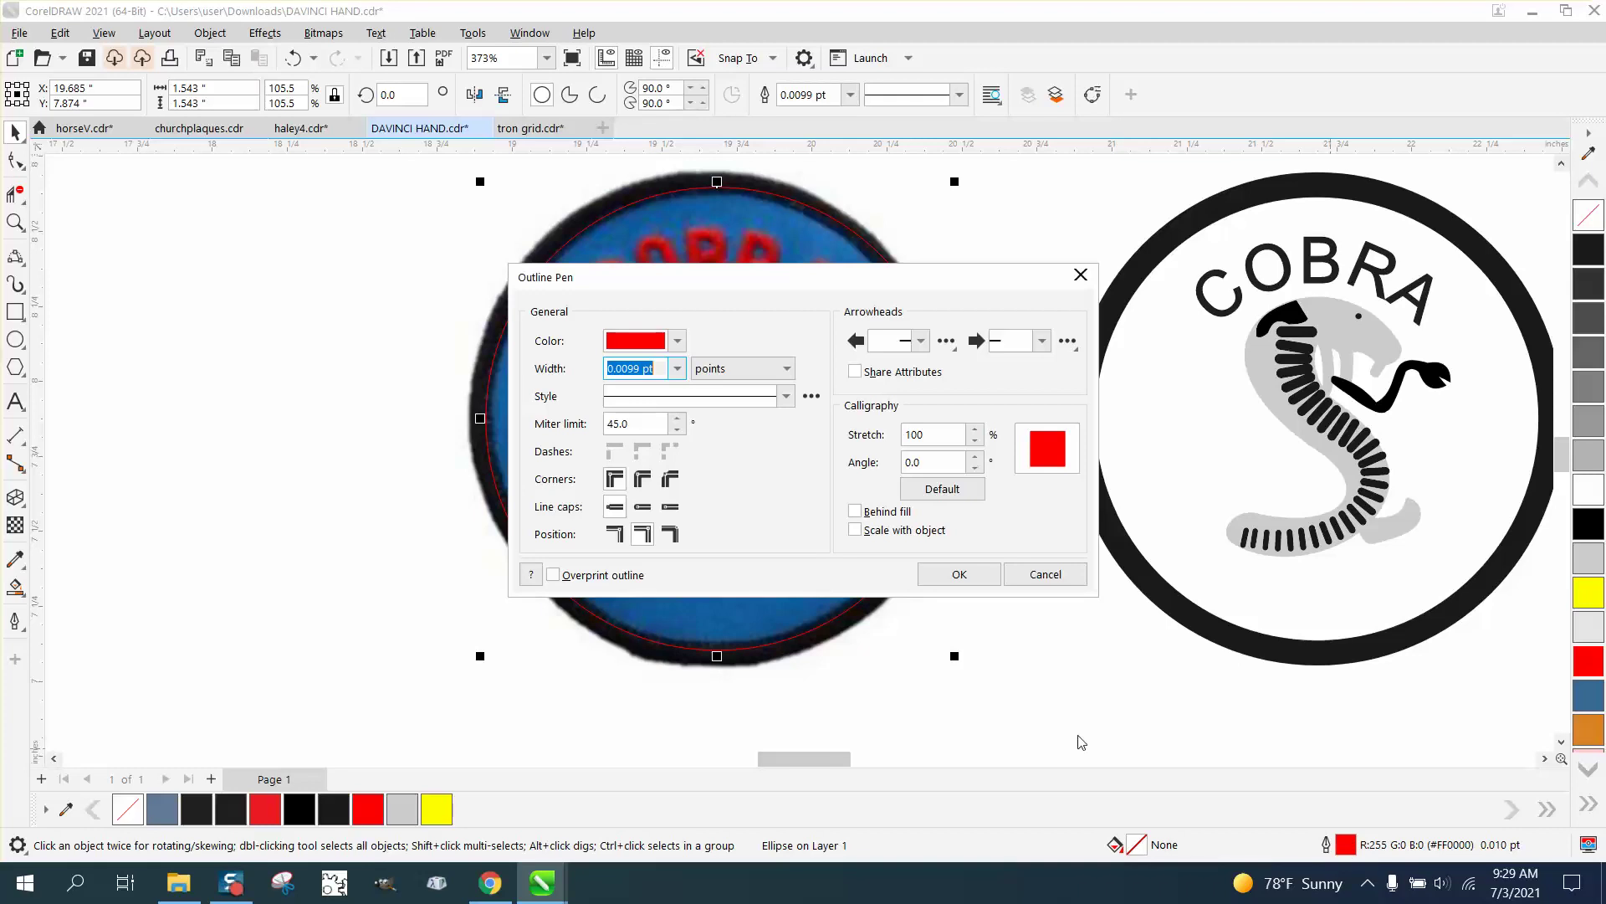
Try 8 pt and 4 pt outline widths, applying 4 pt to the red circle.
{"action": "left_click", "coordinate": [676, 369]}
{"action": "left_click", "coordinate": [623, 521]}
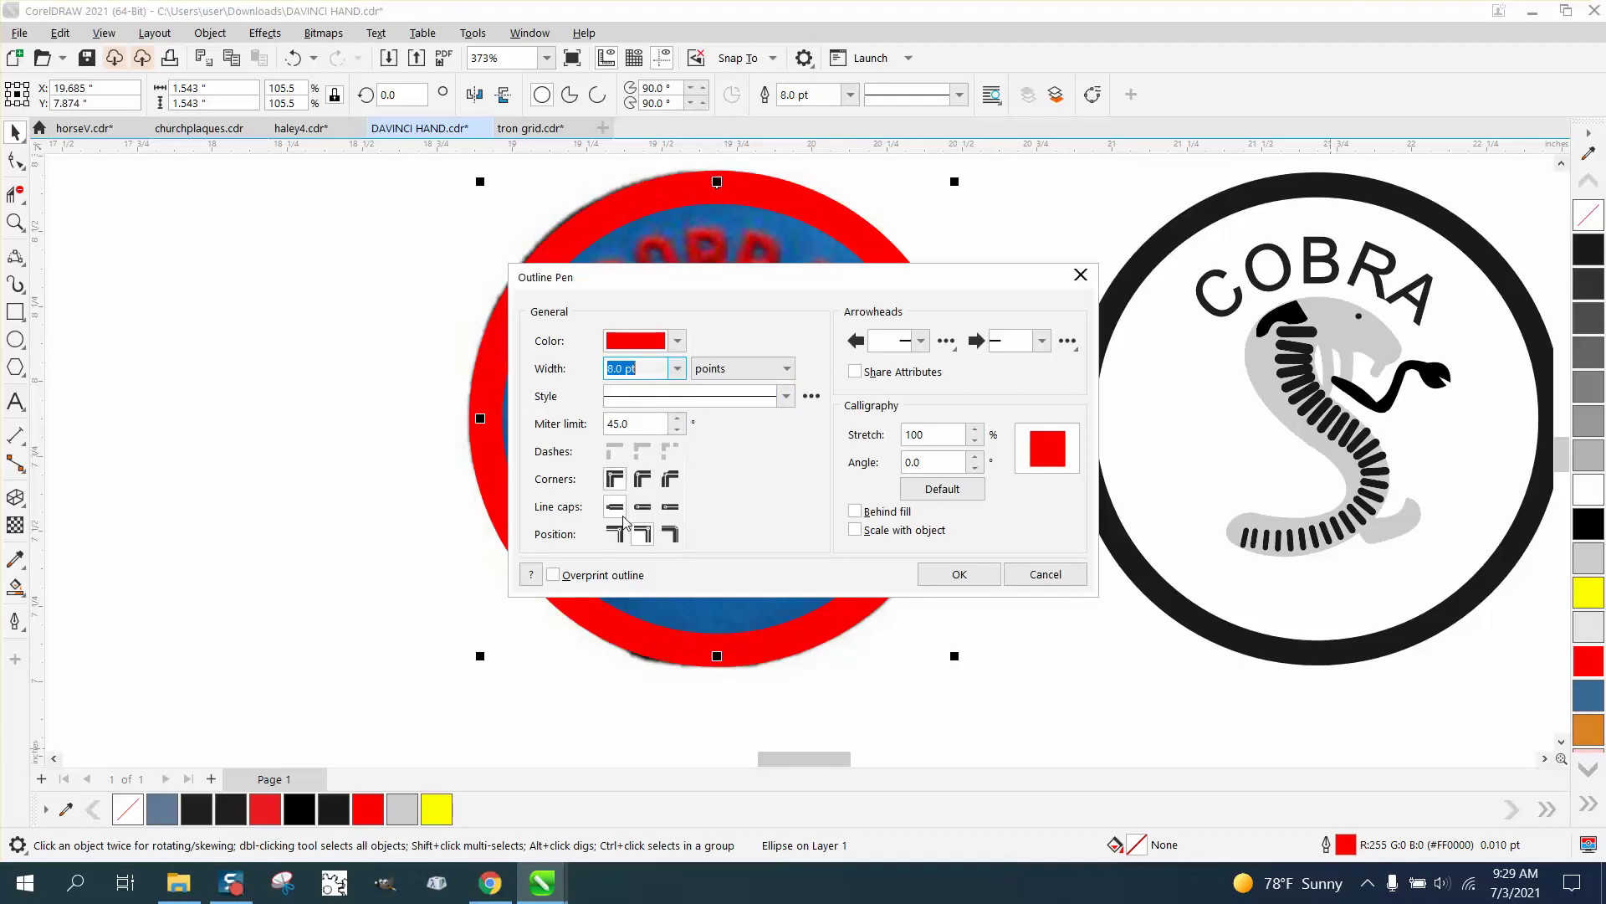
{"action": "left_click", "coordinate": [676, 369]}
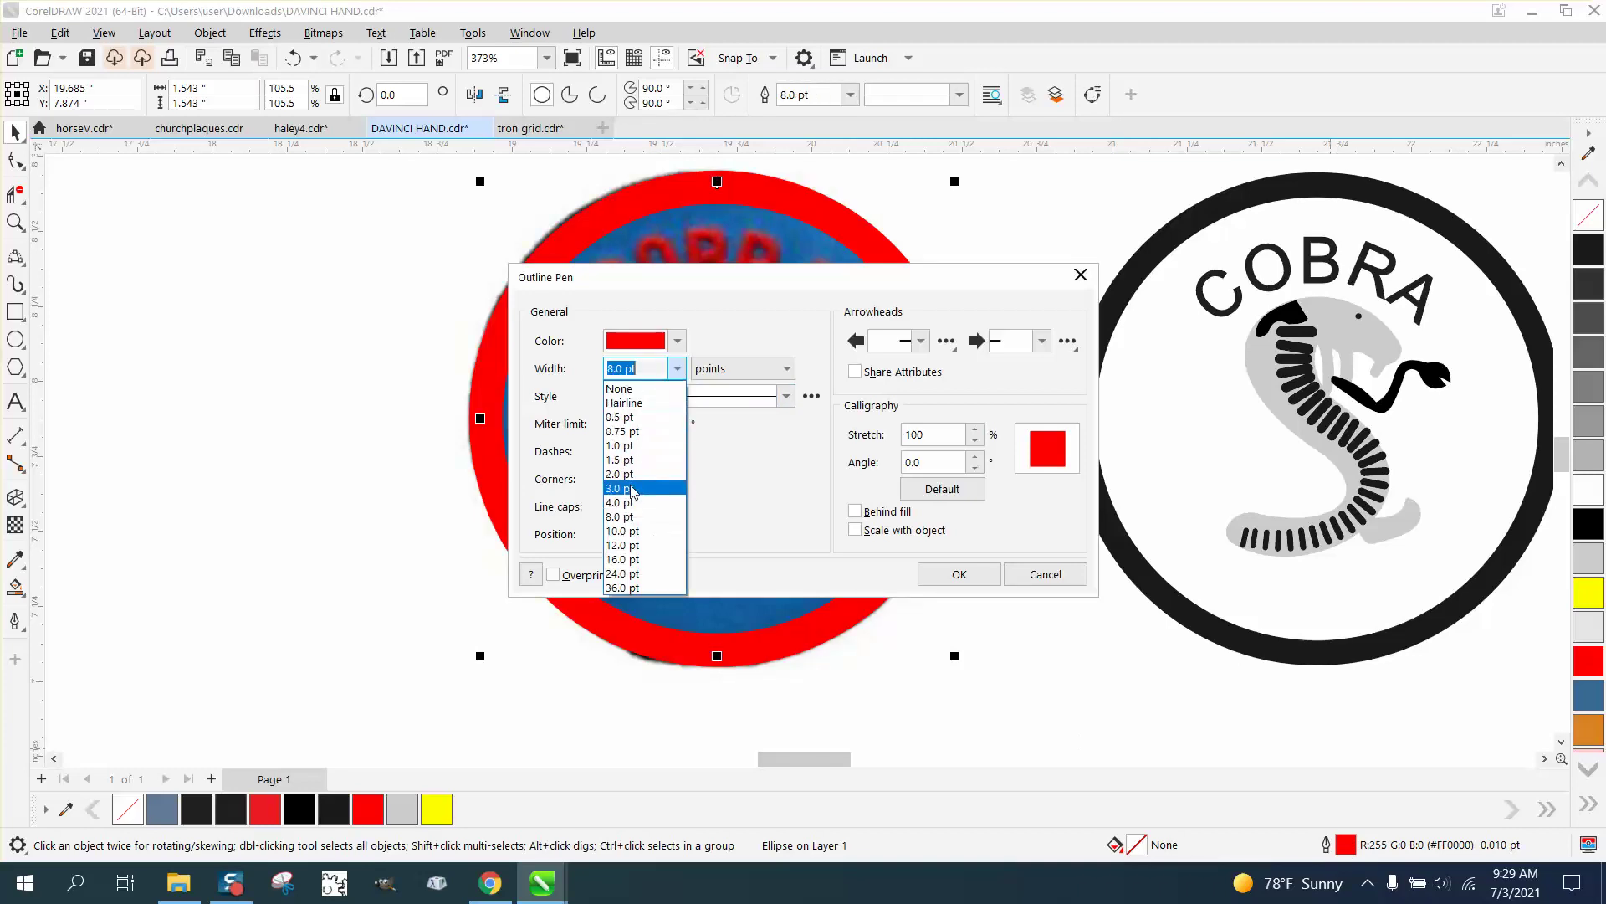
{"action": "left_click", "coordinate": [624, 507]}
{"action": "left_click", "coordinate": [676, 368]}
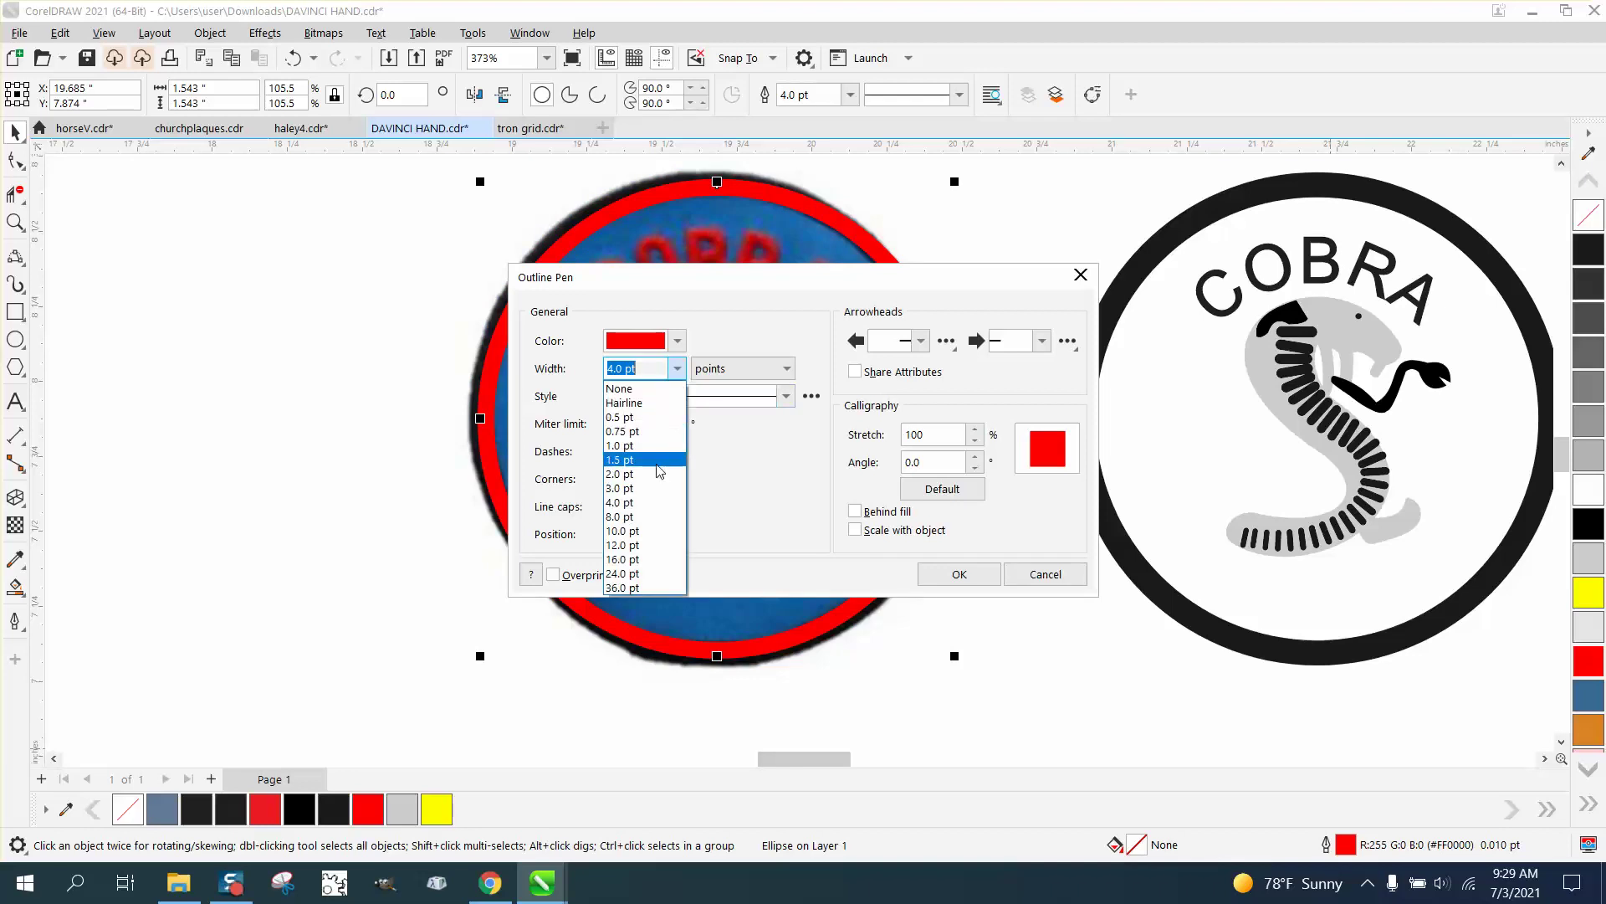
{"action": "left_click", "coordinate": [599, 376]}
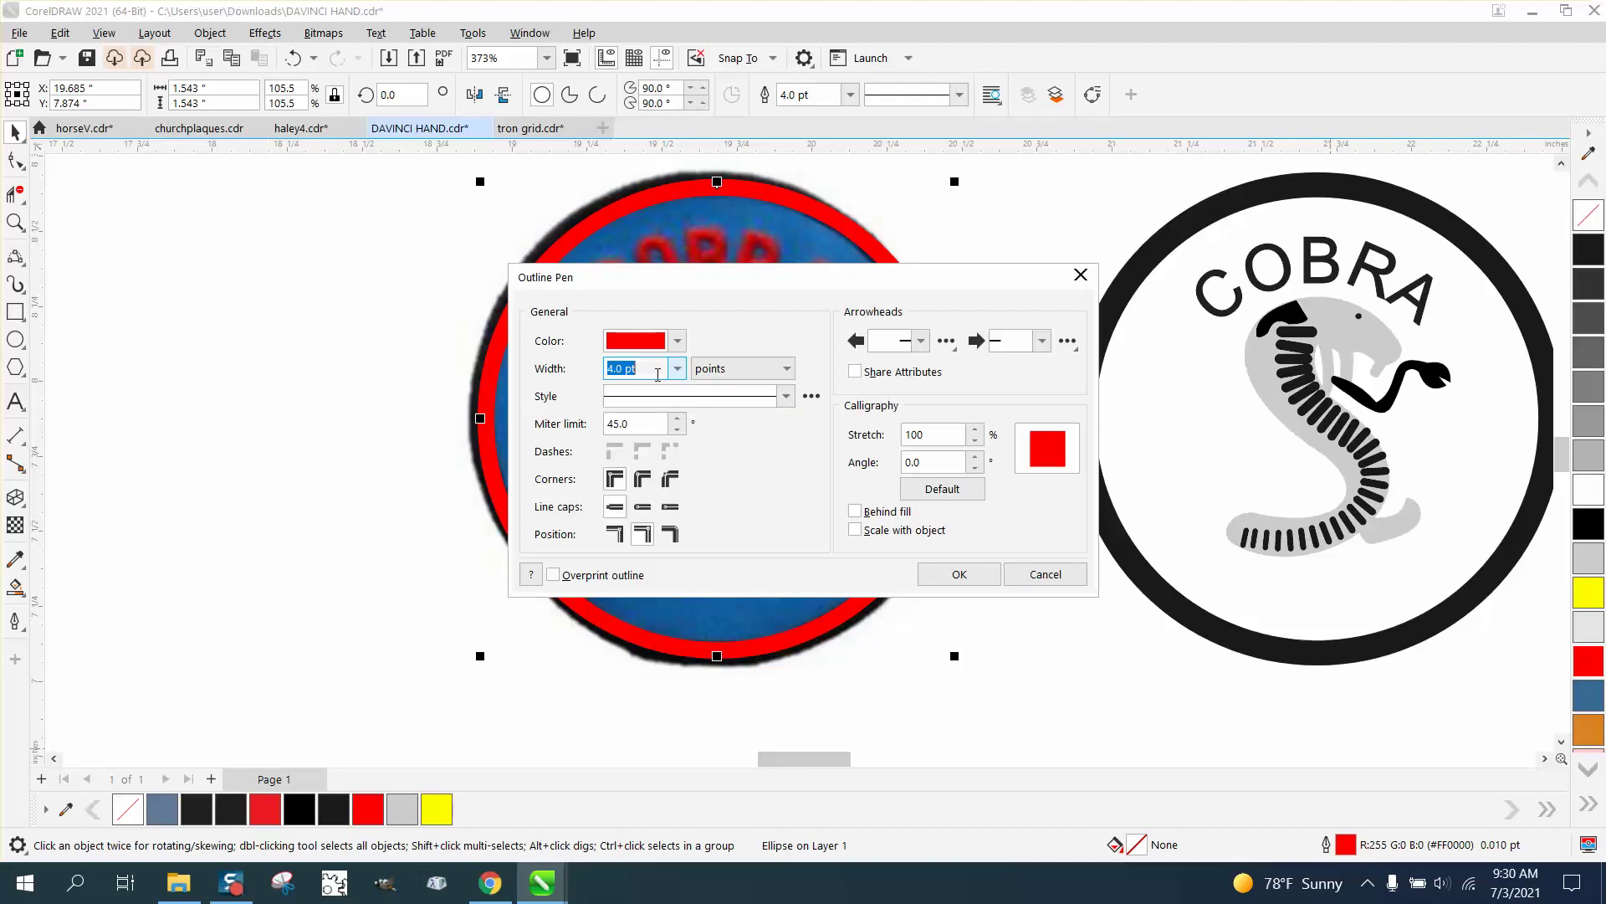
{"action": "type", "text": "4"}
{"action": "key", "text": "Return"}
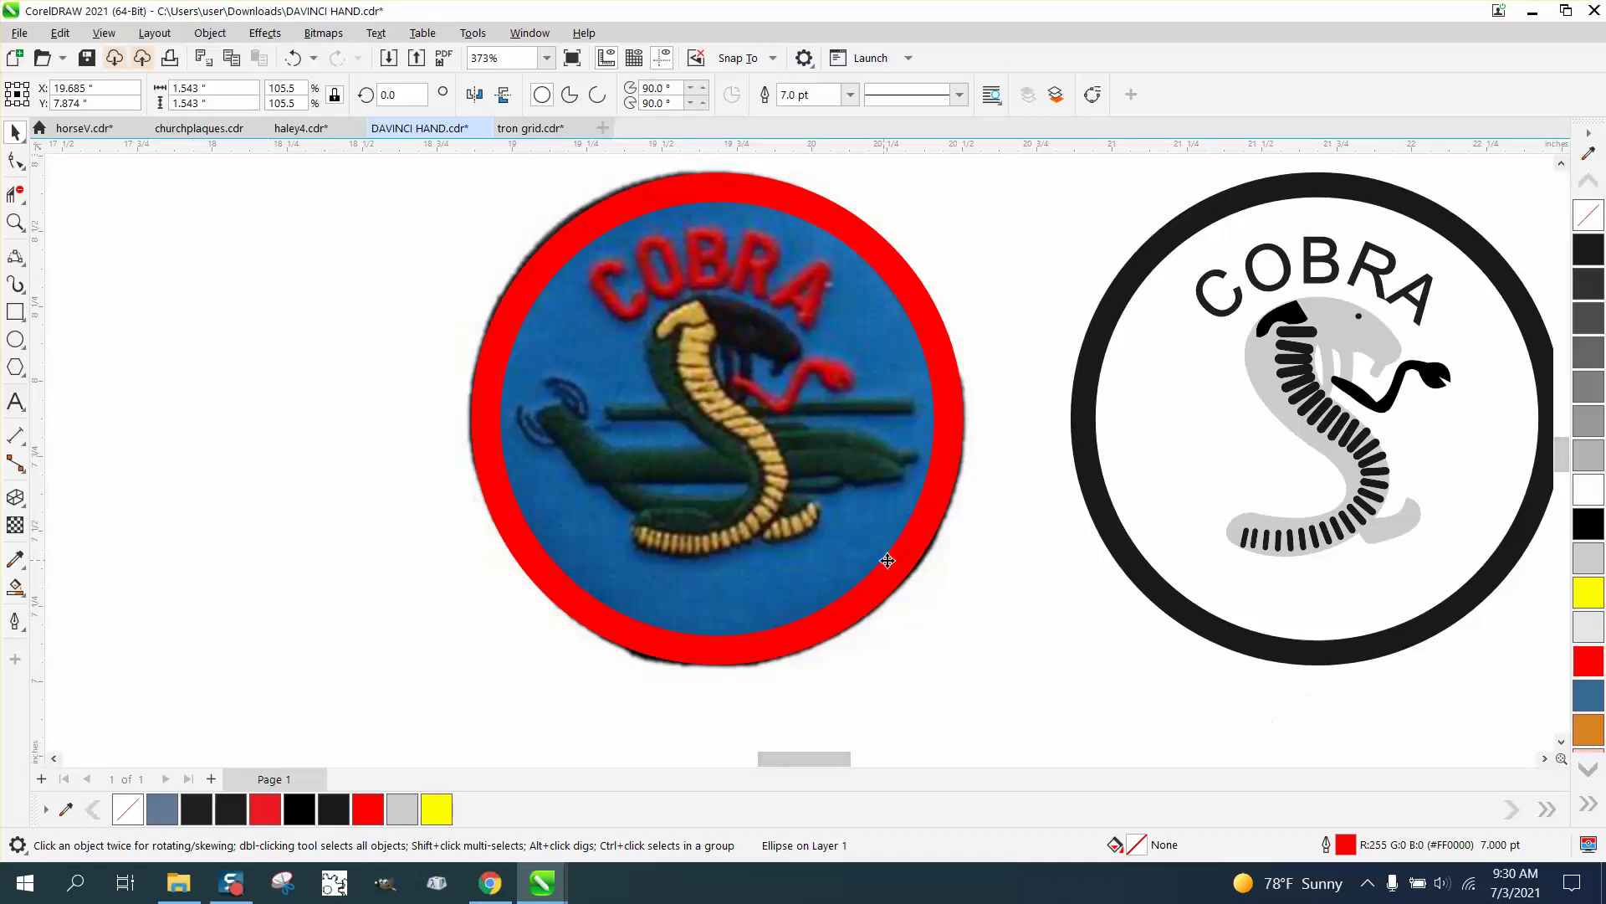
Set the ring's outline to 6 pt and move it 2 inches left.
{"action": "double_click", "coordinate": [1341, 845]}
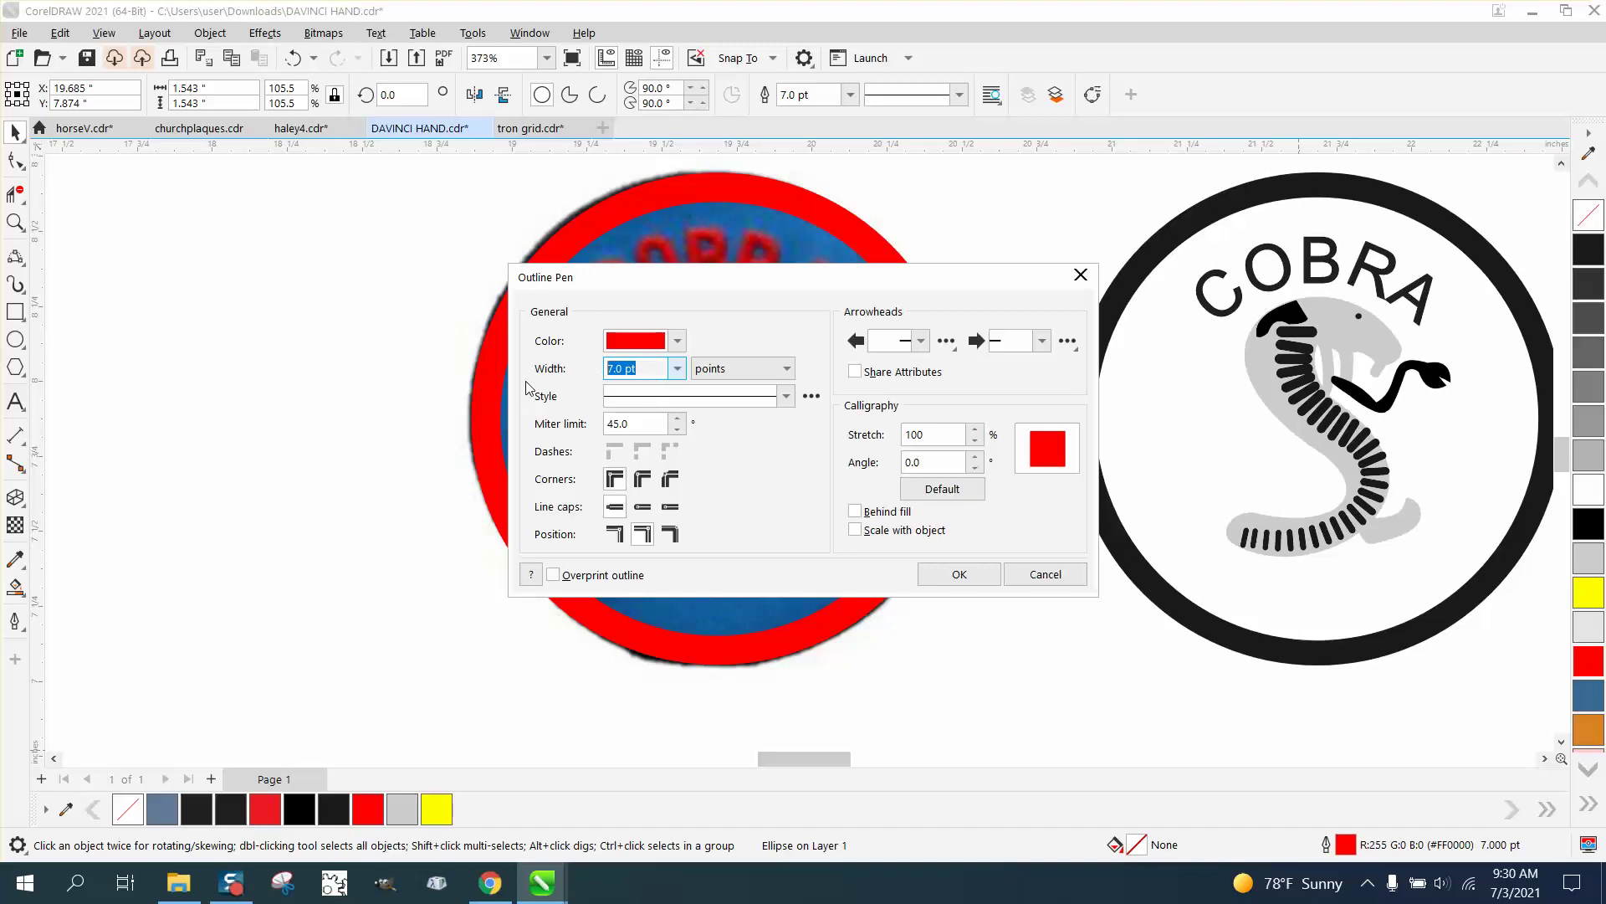
{"action": "type", "text": "6"}
{"action": "key", "text": "Return"}
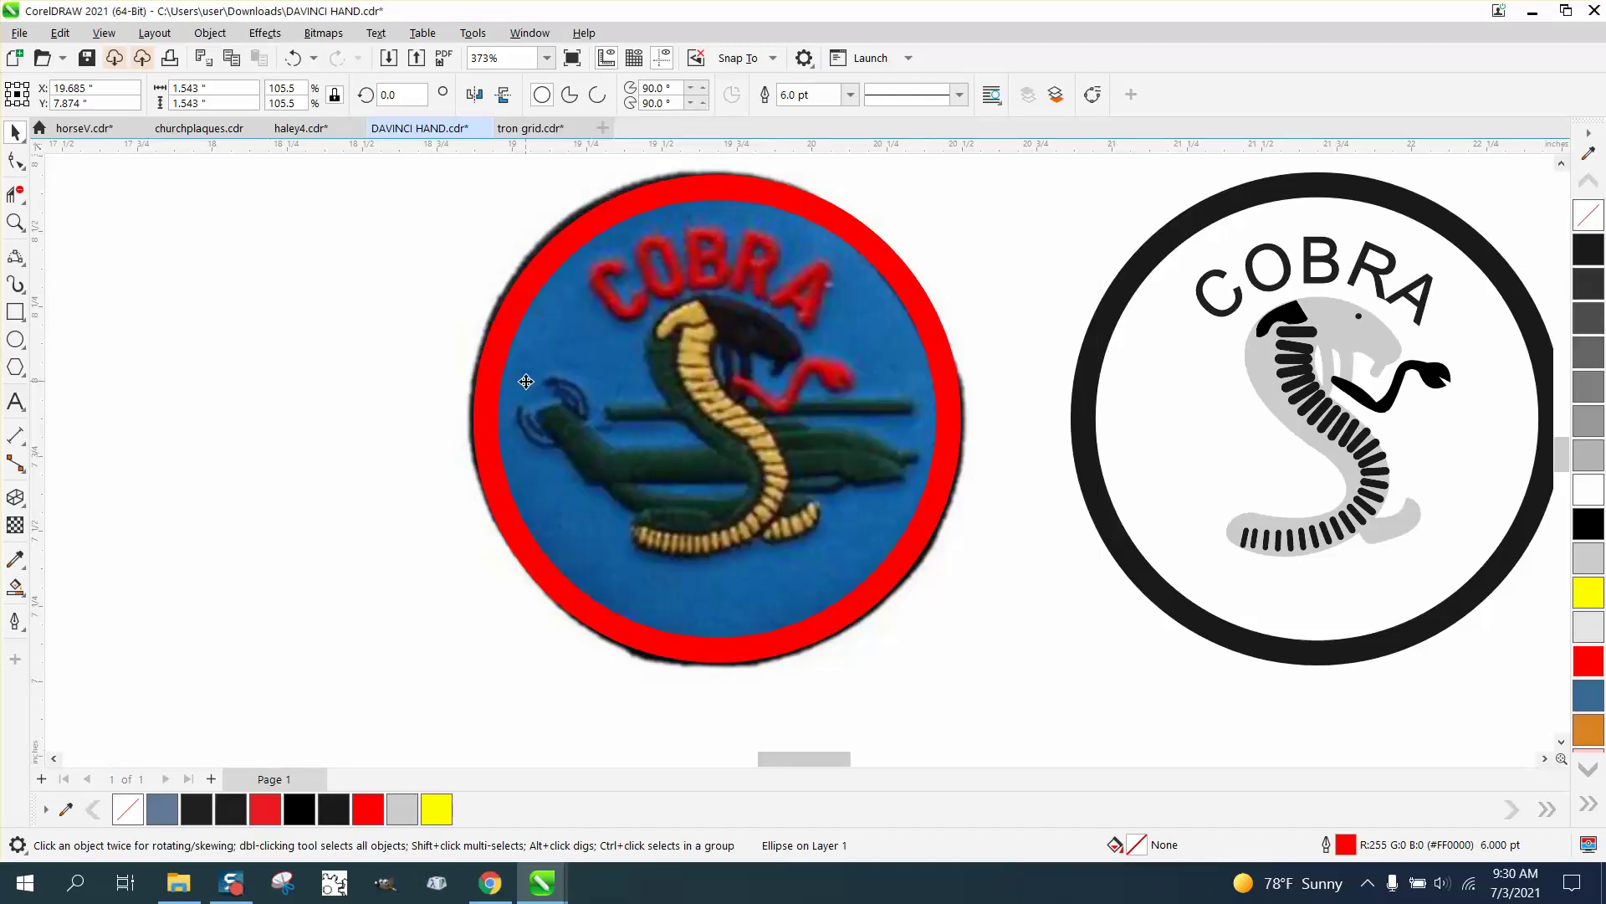
{"action": "key", "text": "shift+Left"}
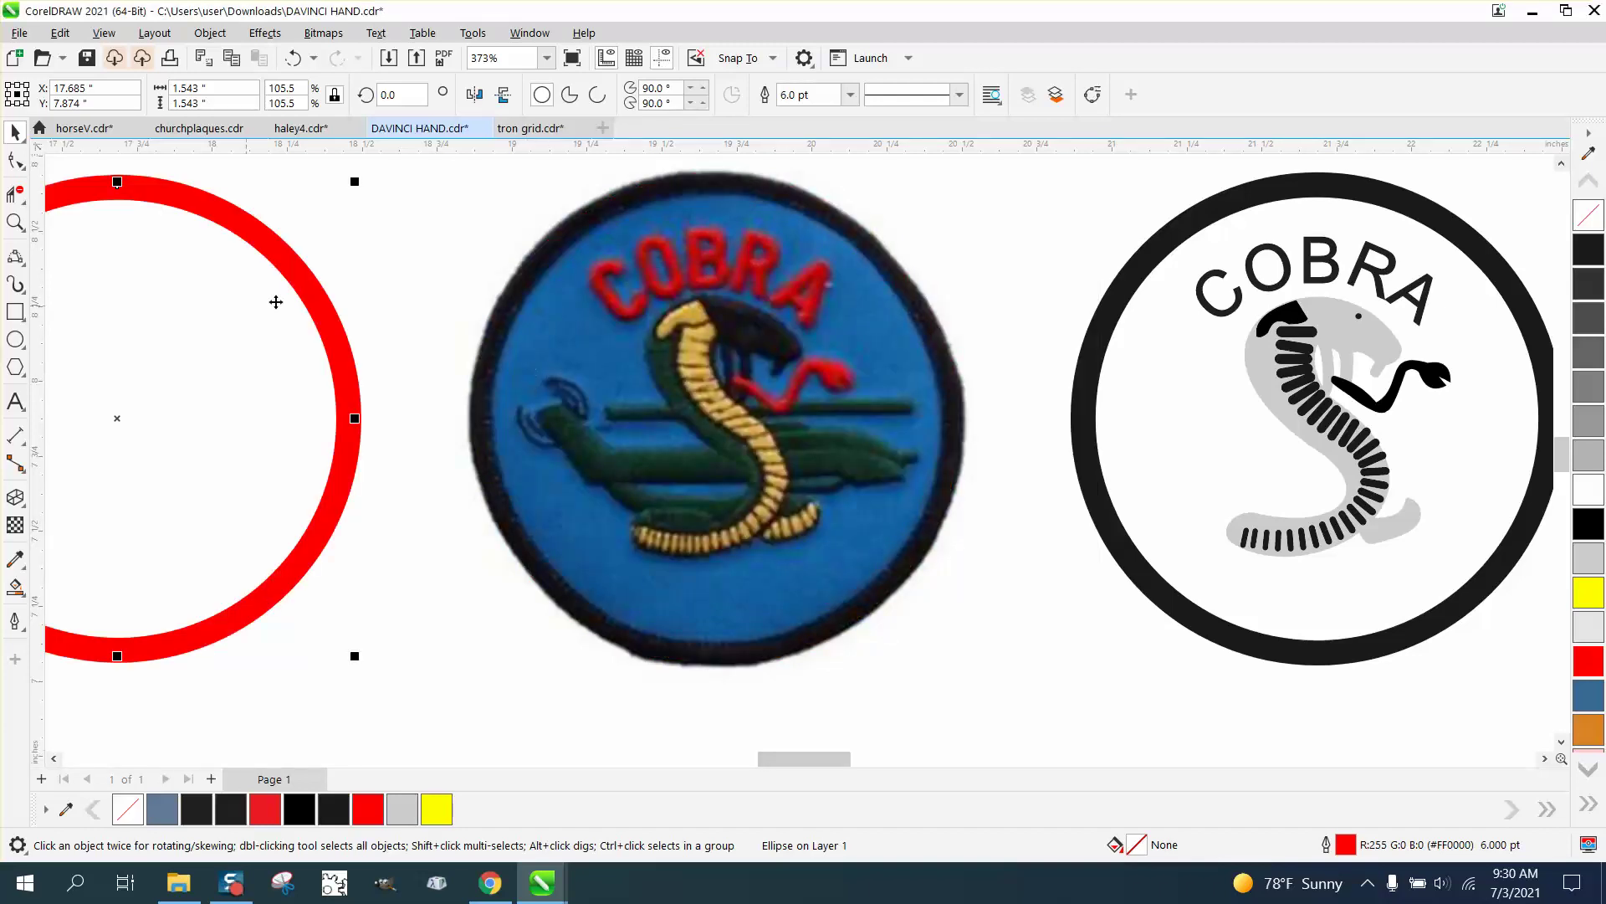
Zoom in on the cobra's head and select the 3-Point Curve tool.
{"action": "left_click", "coordinate": [15, 222]}
{"action": "left_click_drag", "start_coordinate": [538, 243], "coordinate": [970, 605]}
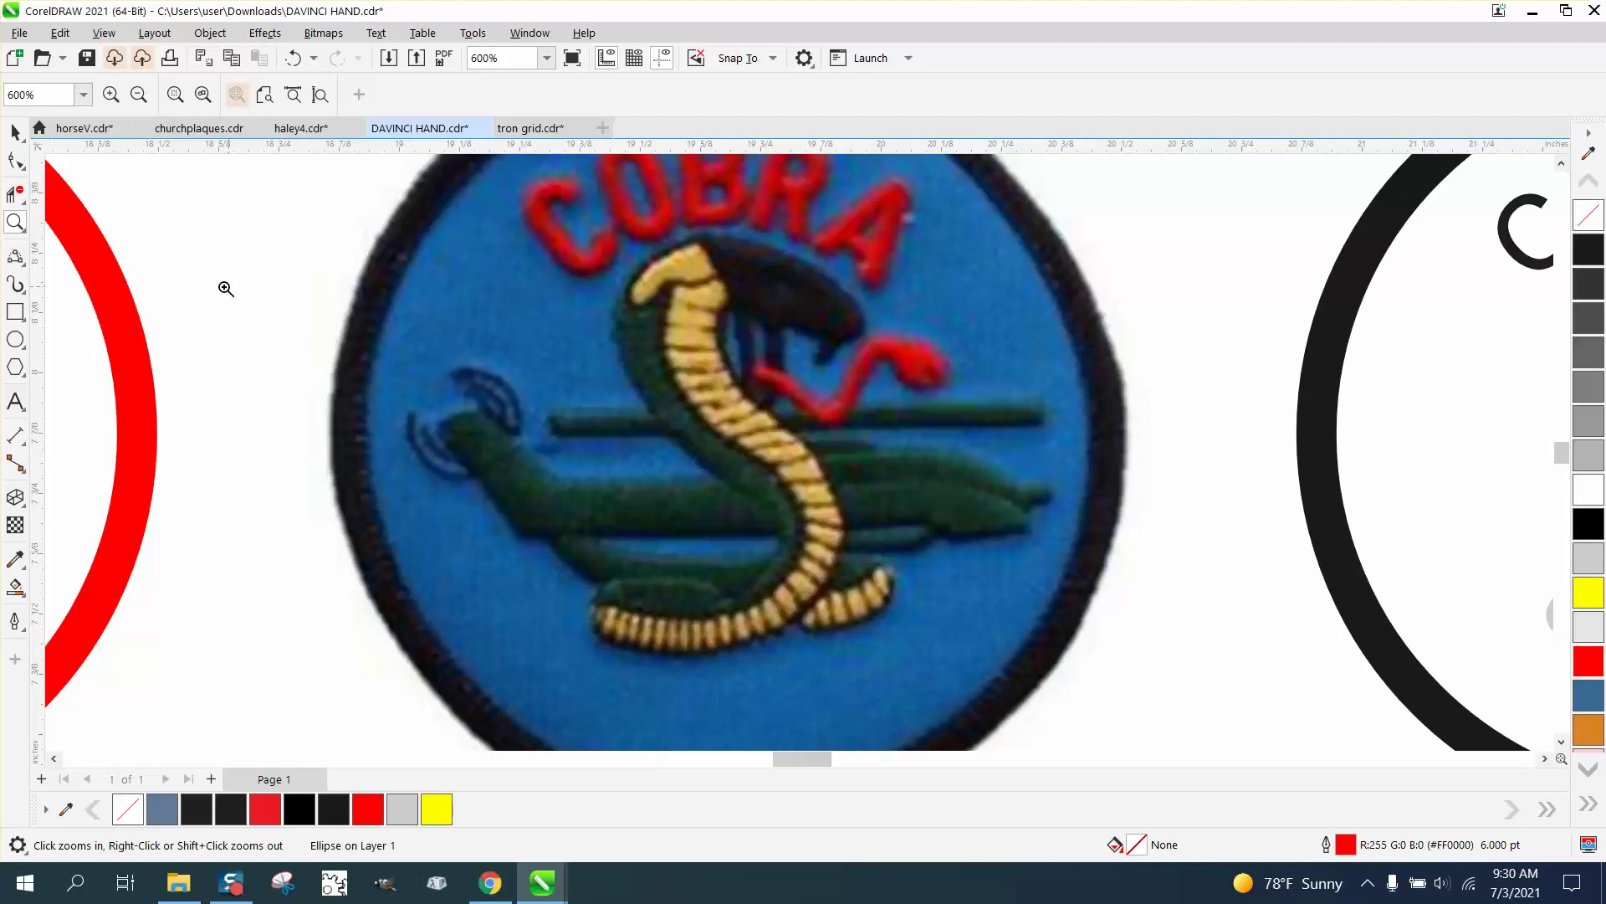
{"action": "left_click", "coordinate": [24, 267]}
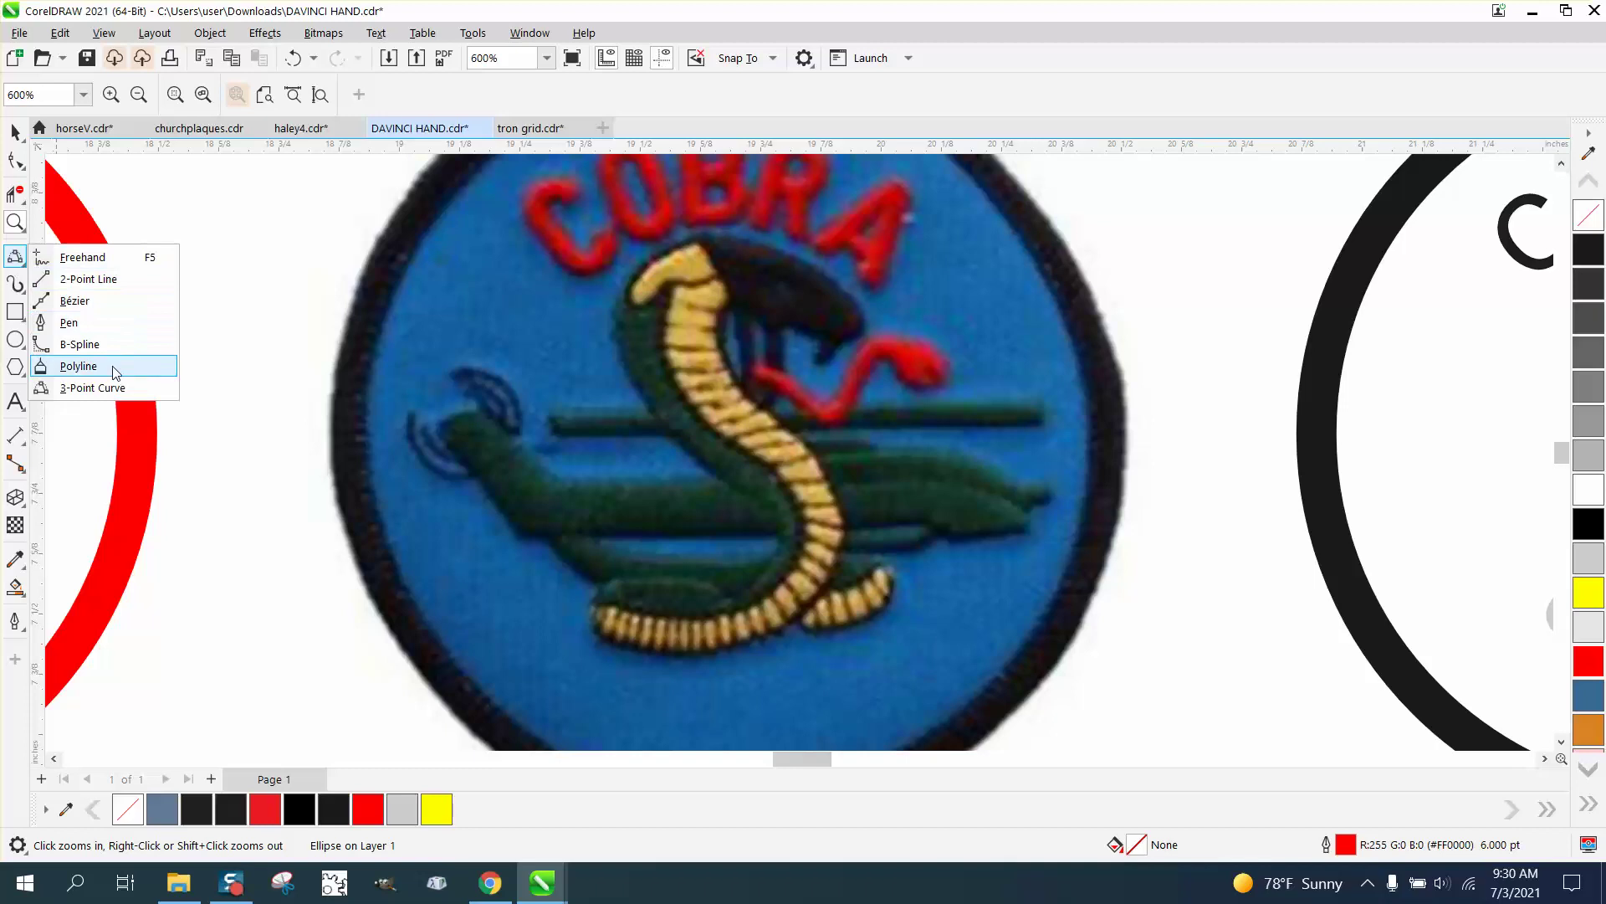
{"action": "left_click", "coordinate": [114, 389]}
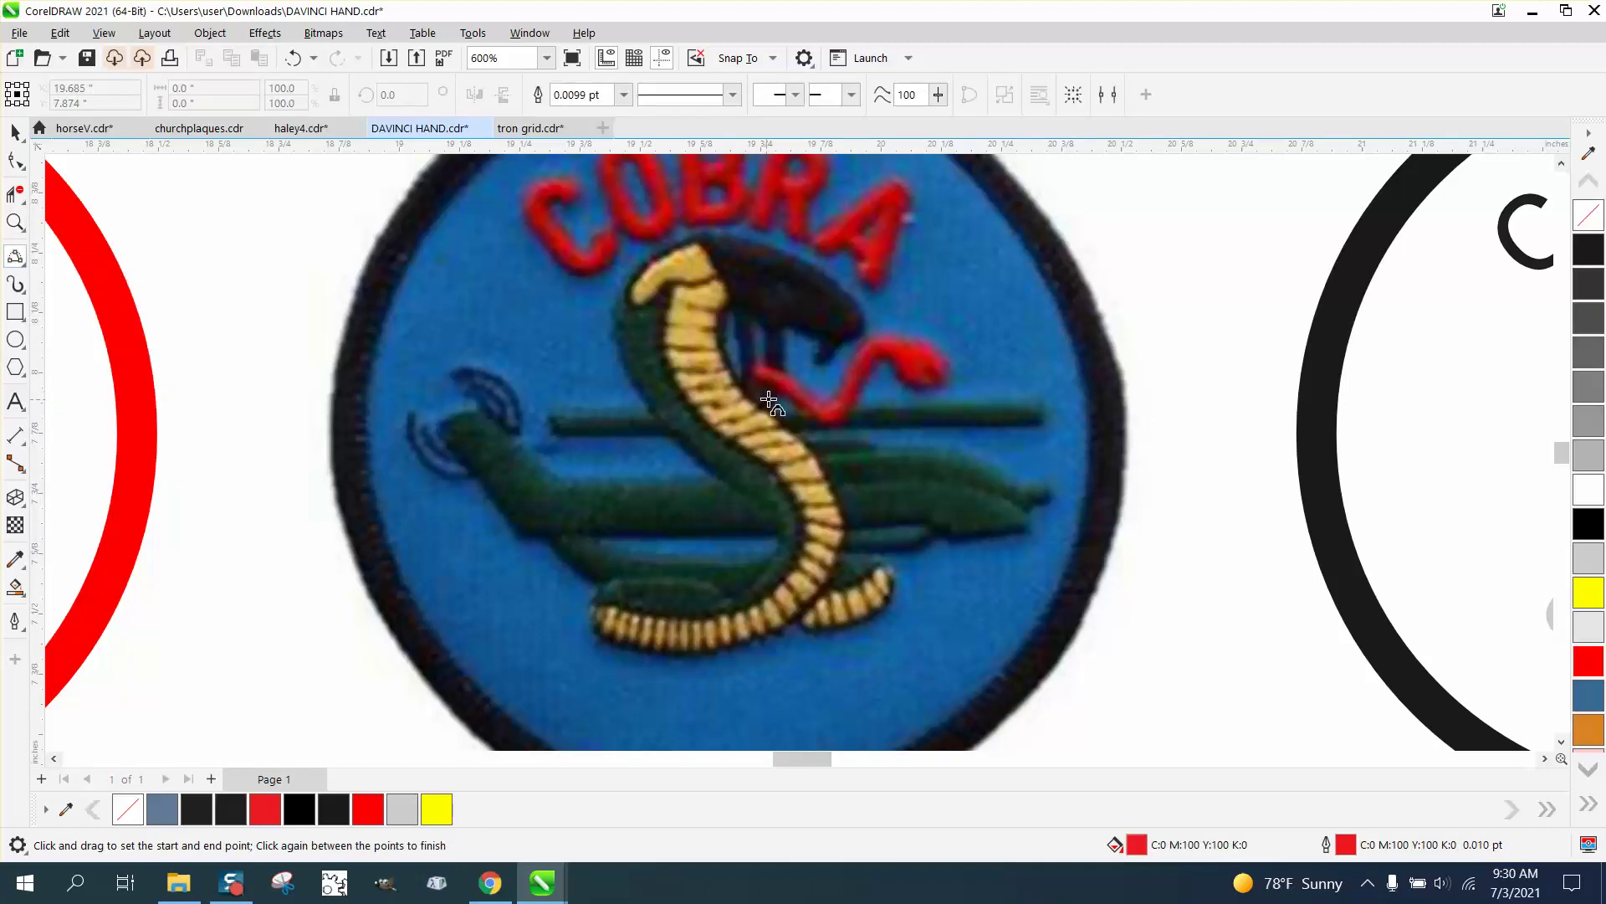
{"action": "left_click", "coordinate": [15, 222]}
{"action": "left_click_drag", "start_coordinate": [585, 225], "coordinate": [928, 431]}
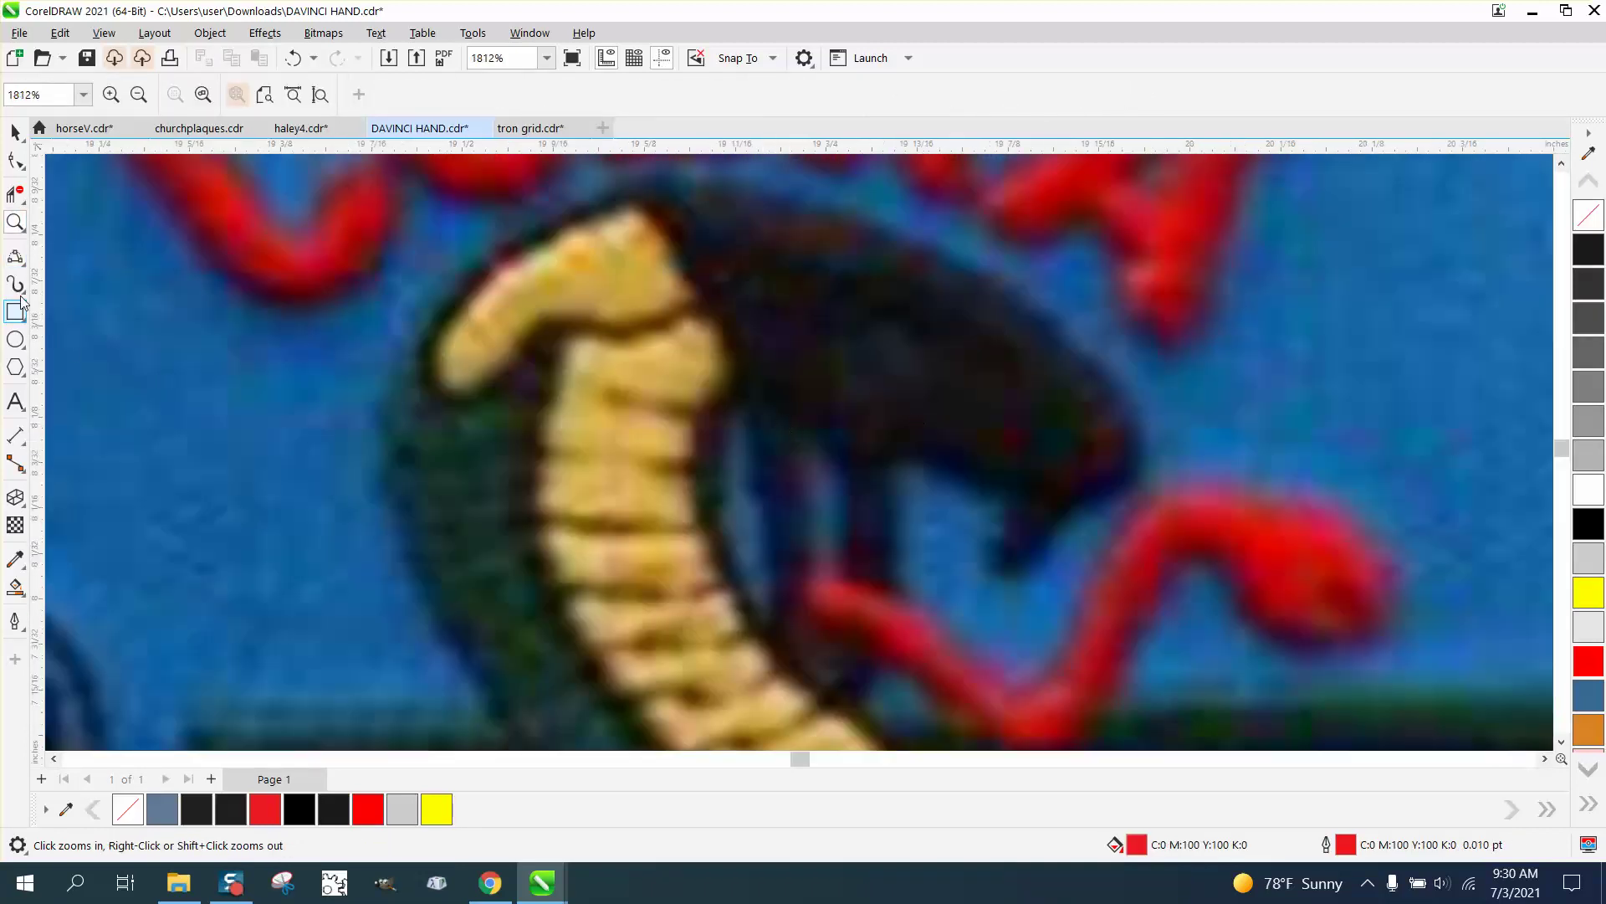
{"action": "left_click", "coordinate": [21, 266]}
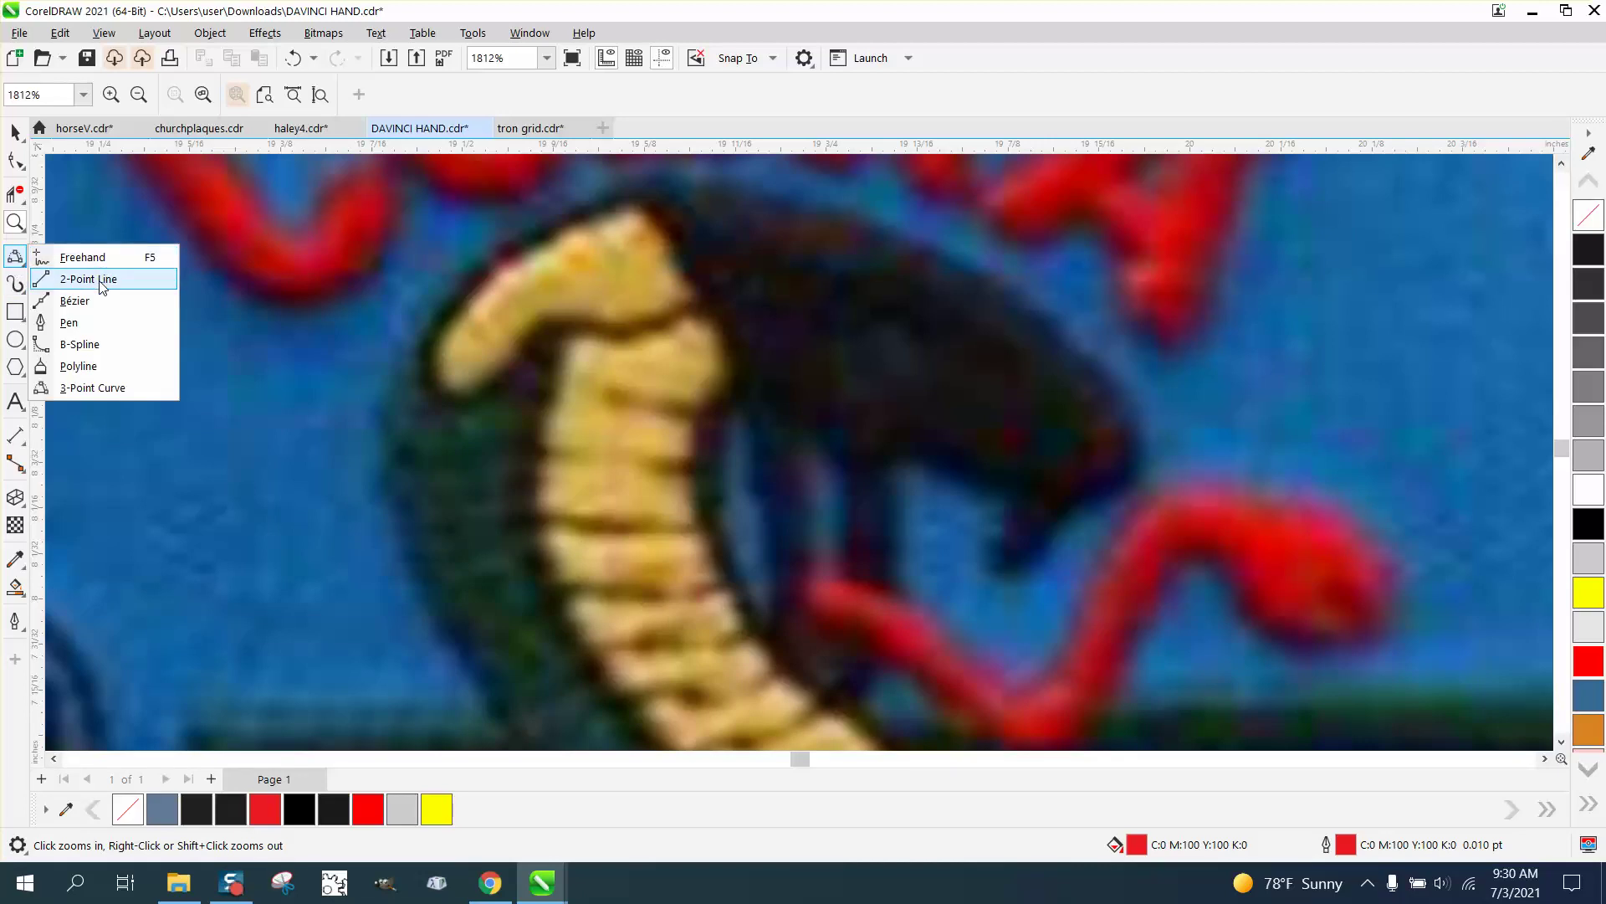
{"action": "left_click", "coordinate": [104, 387]}
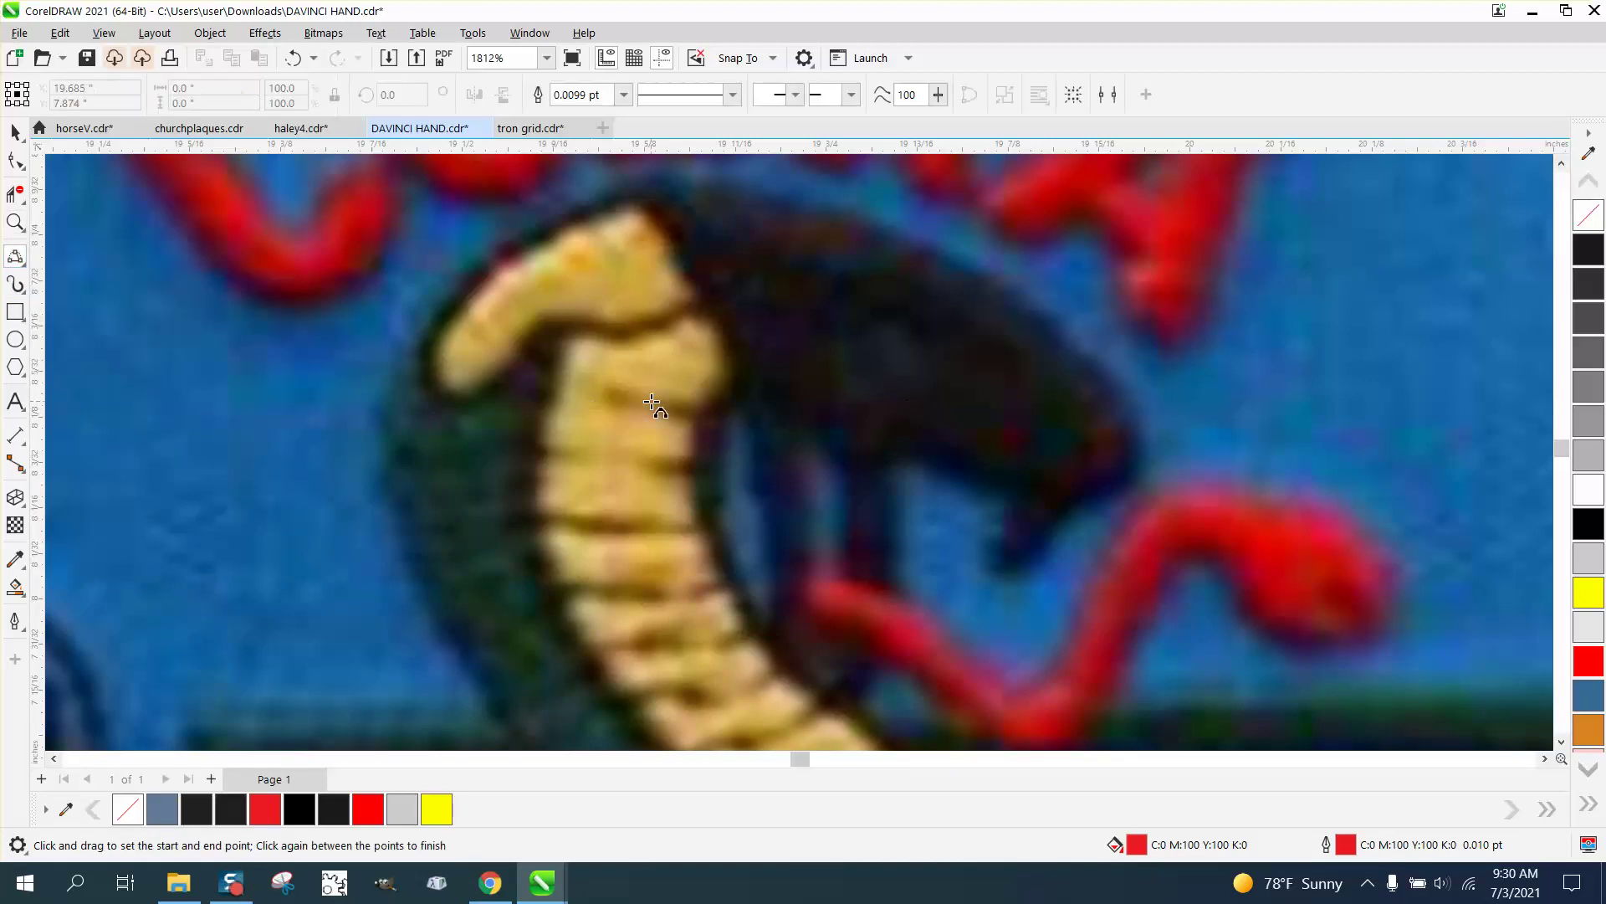
Trace the hood's underside, tip, top and left edge with curved segments.
{"action": "left_click_drag", "start_coordinate": [765, 399], "coordinate": [1062, 509]}
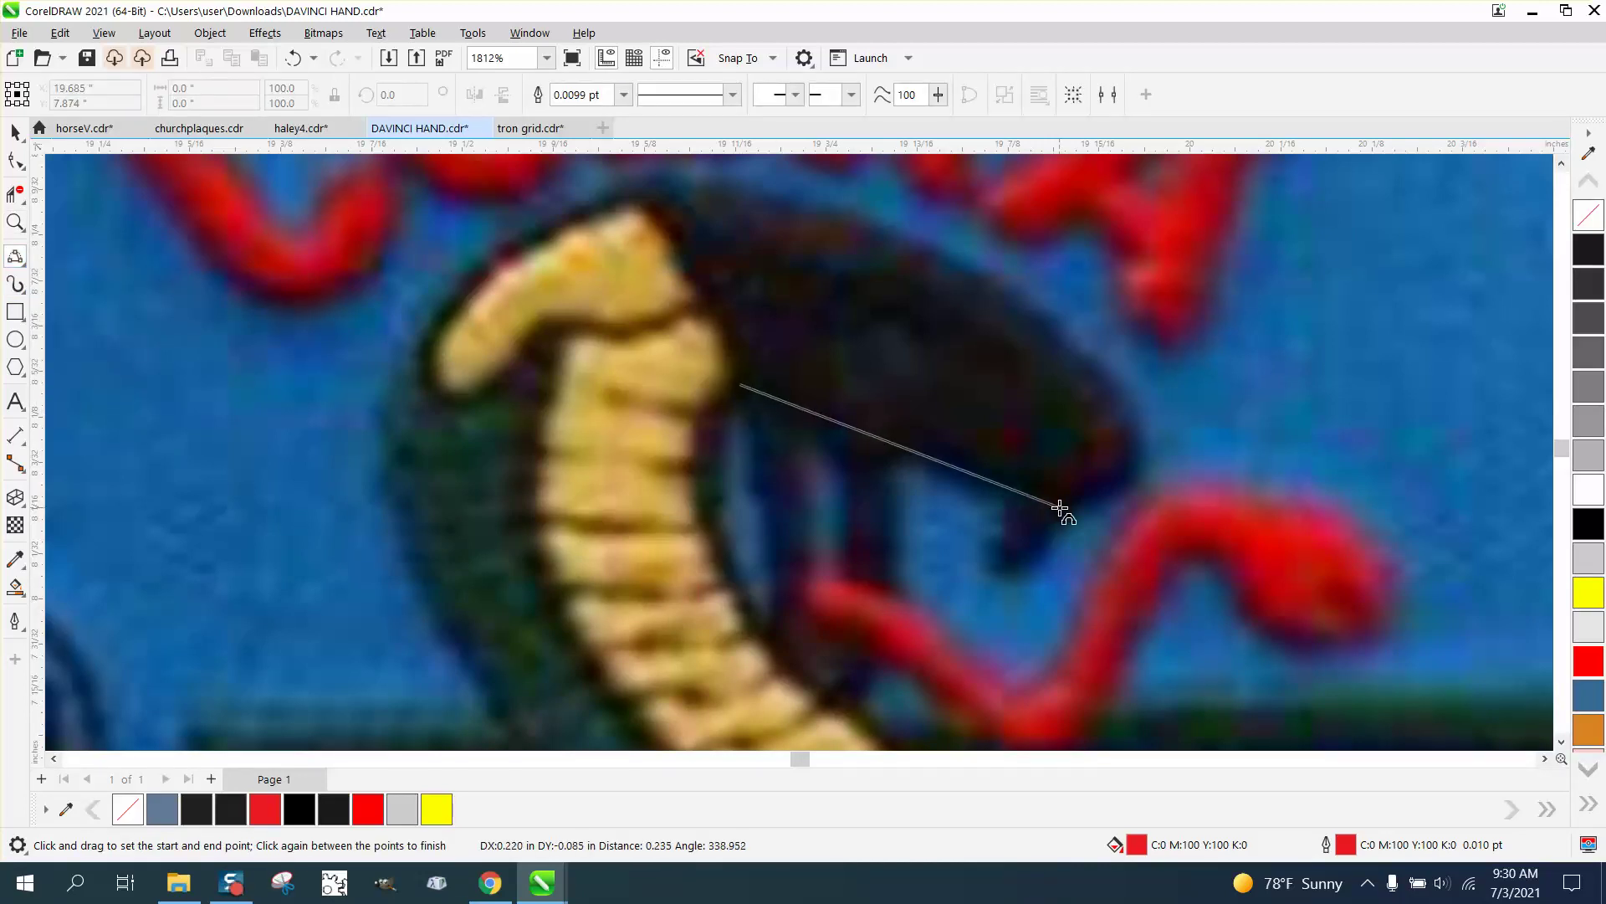
{"action": "left_click", "coordinate": [1010, 498]}
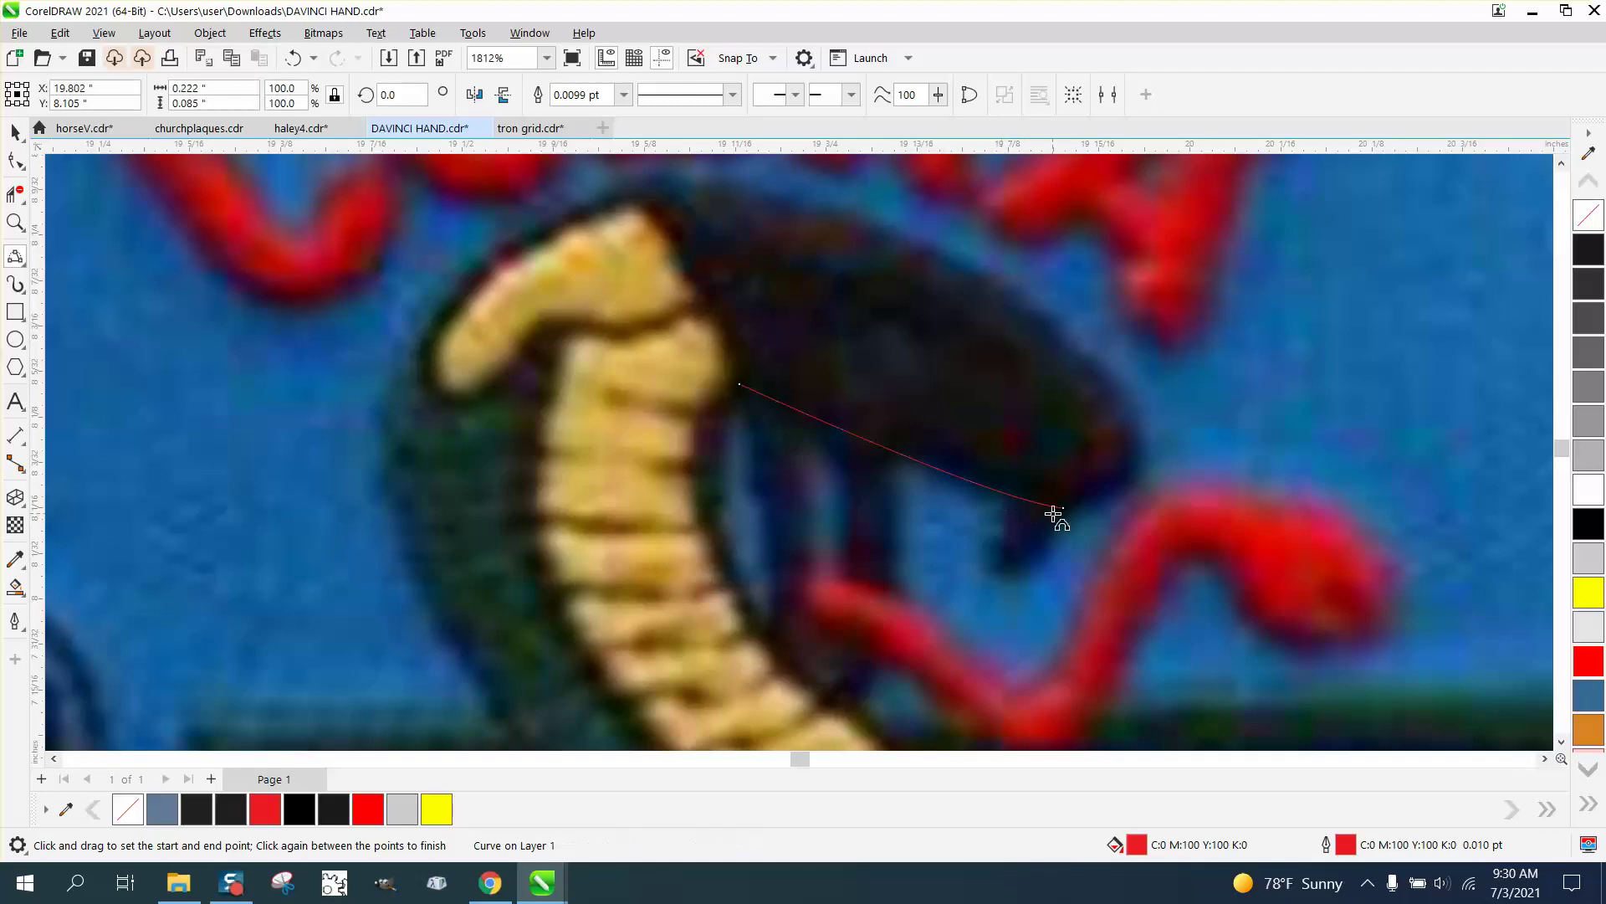
{"action": "left_click_drag", "start_coordinate": [1064, 506], "coordinate": [1107, 372]}
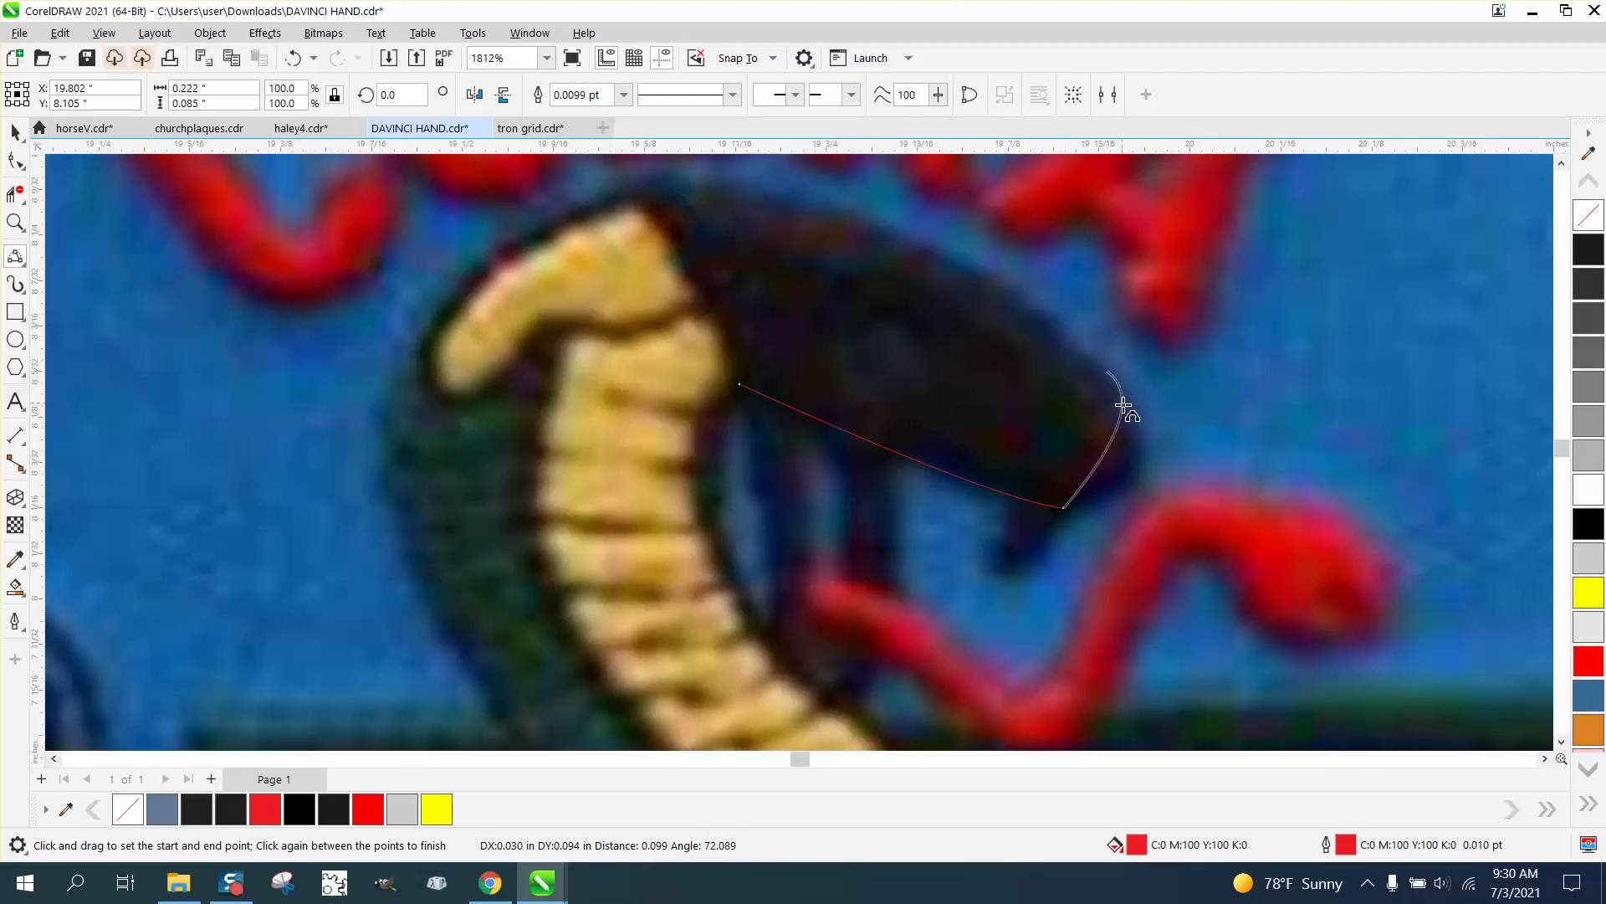
{"action": "left_click", "coordinate": [1146, 458]}
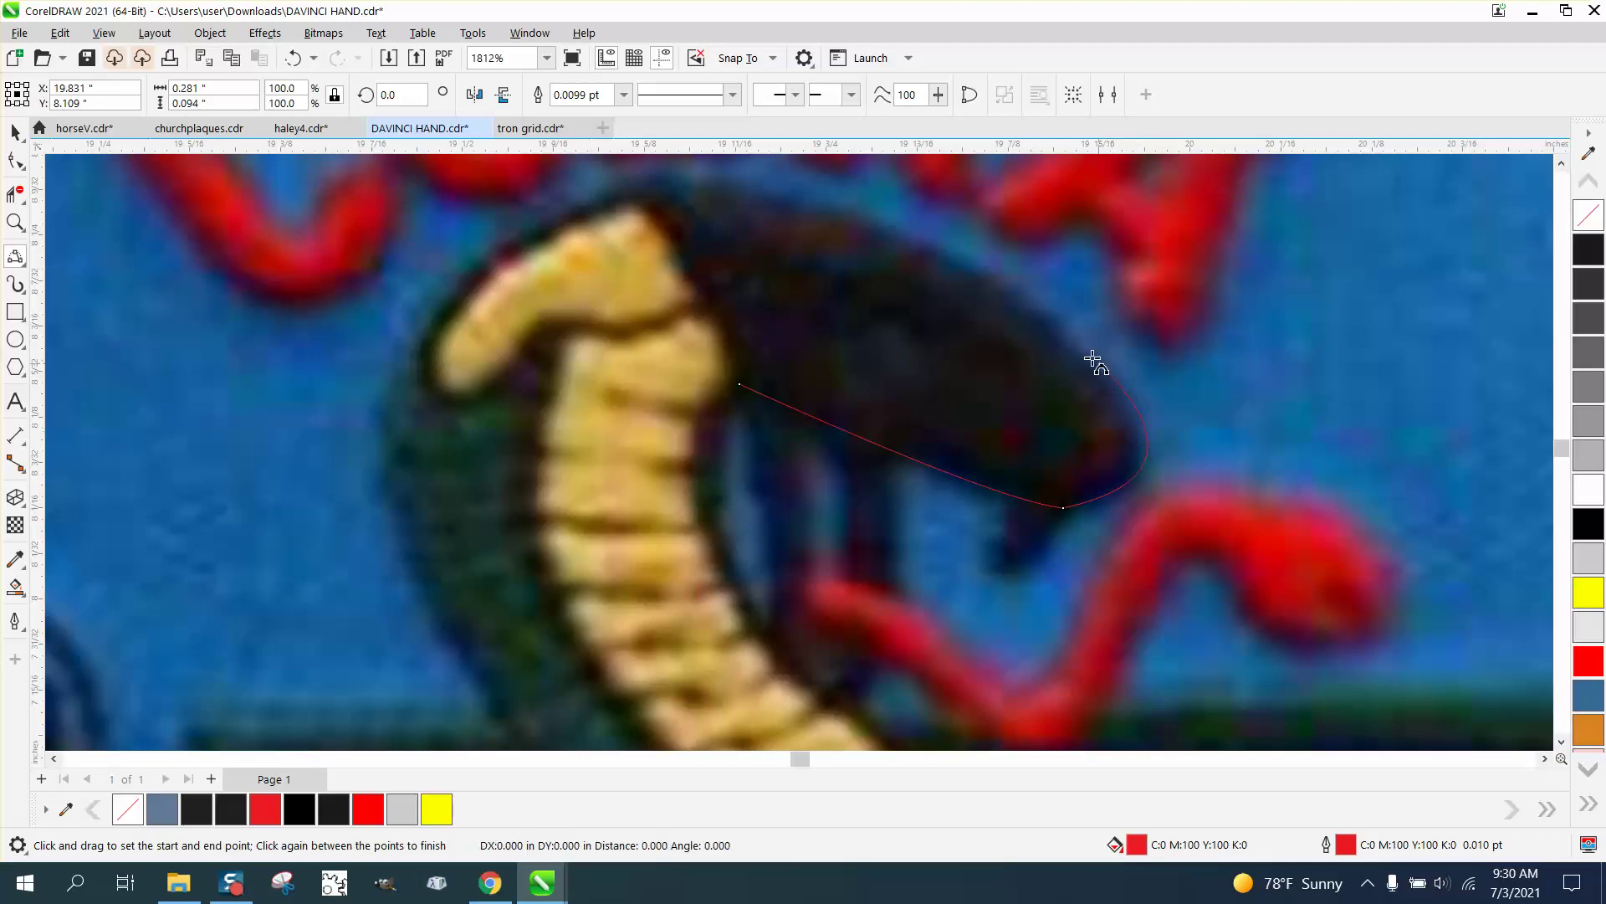
{"action": "left_click_drag", "start_coordinate": [1107, 372], "coordinate": [483, 250]}
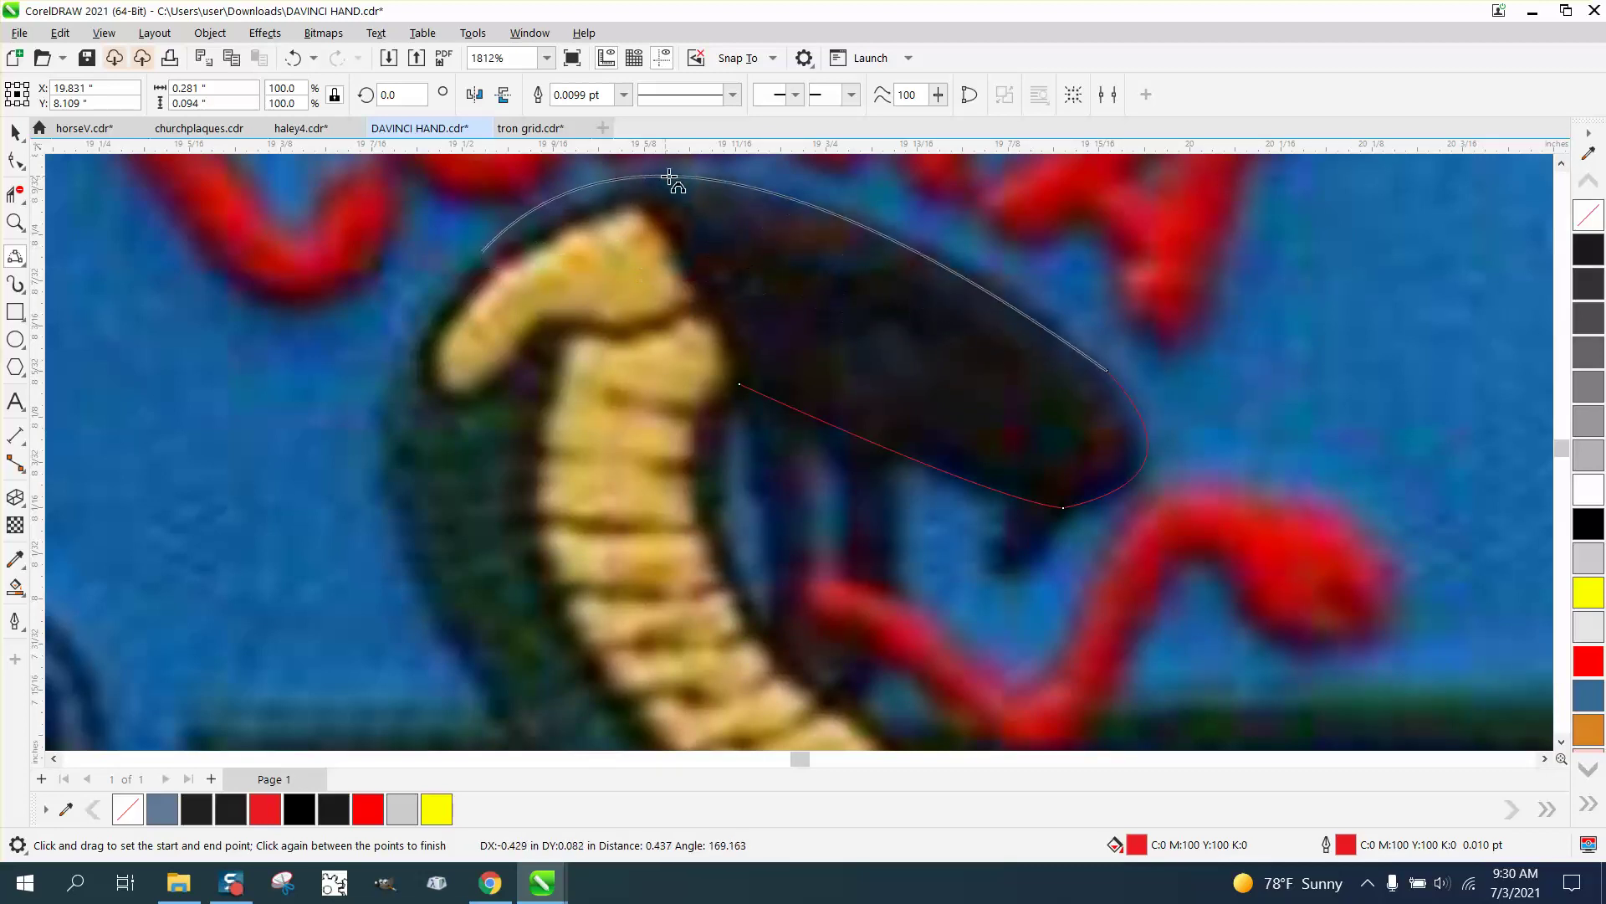
{"action": "left_click", "coordinate": [707, 178]}
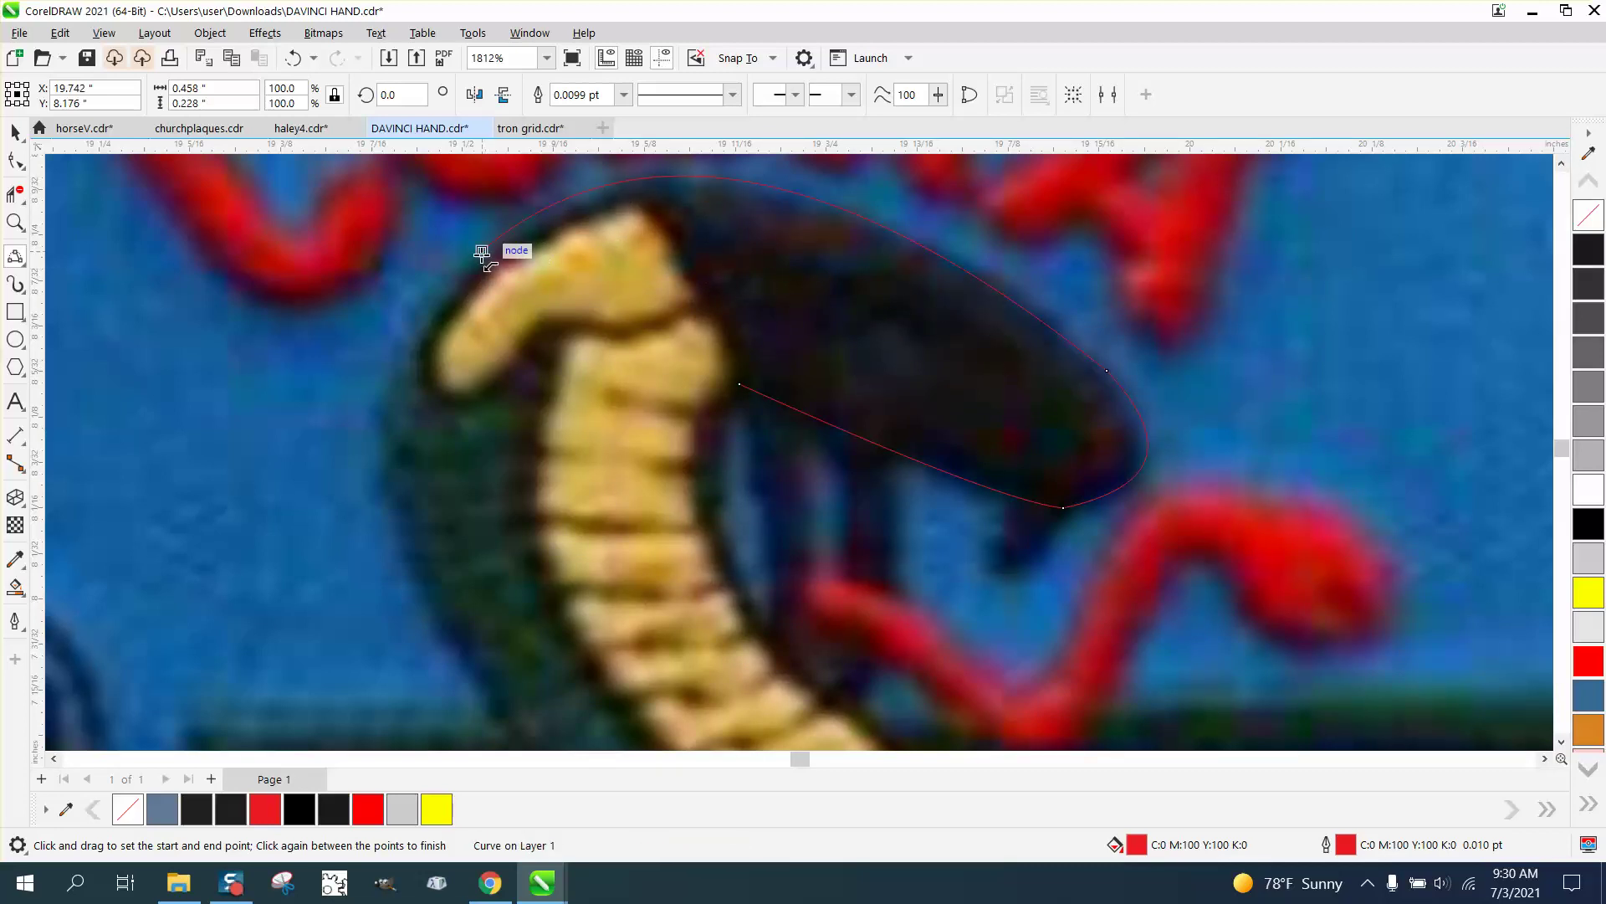
{"action": "left_click_drag", "start_coordinate": [483, 250], "coordinate": [476, 686]}
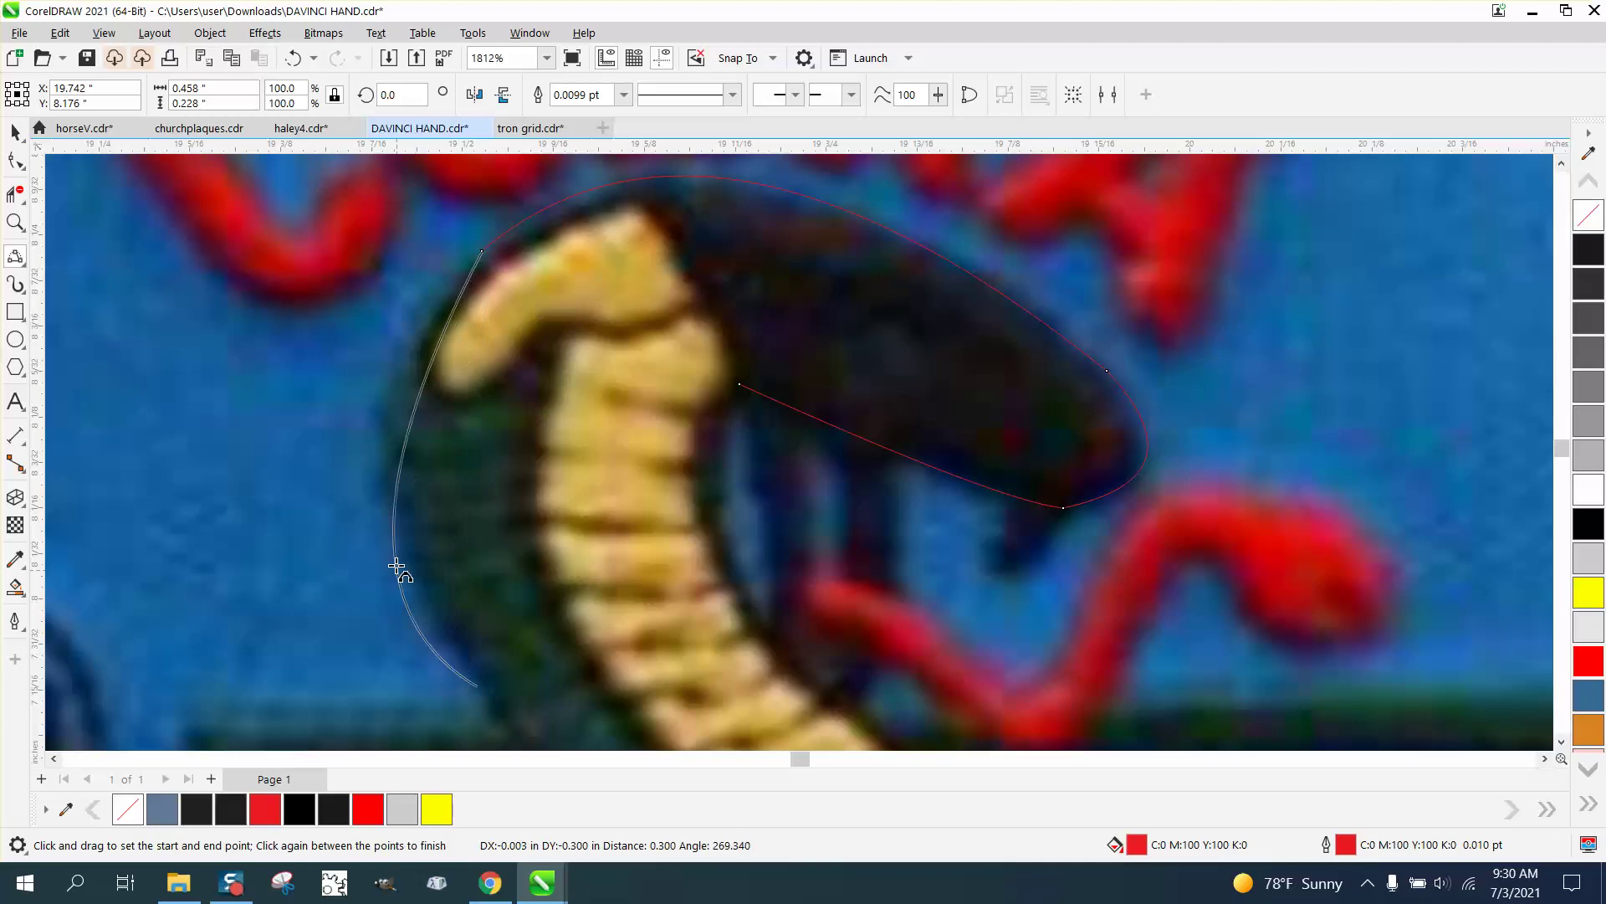
Zoom in and redraw the outline segment down the cobra's neck and front.
{"action": "left_click_drag", "start_coordinate": [382, 459], "coordinate": [381, 459]}
{"action": "scroll", "coordinate": [431, 273], "scroll_direction": "down", "scroll_amount": 5}
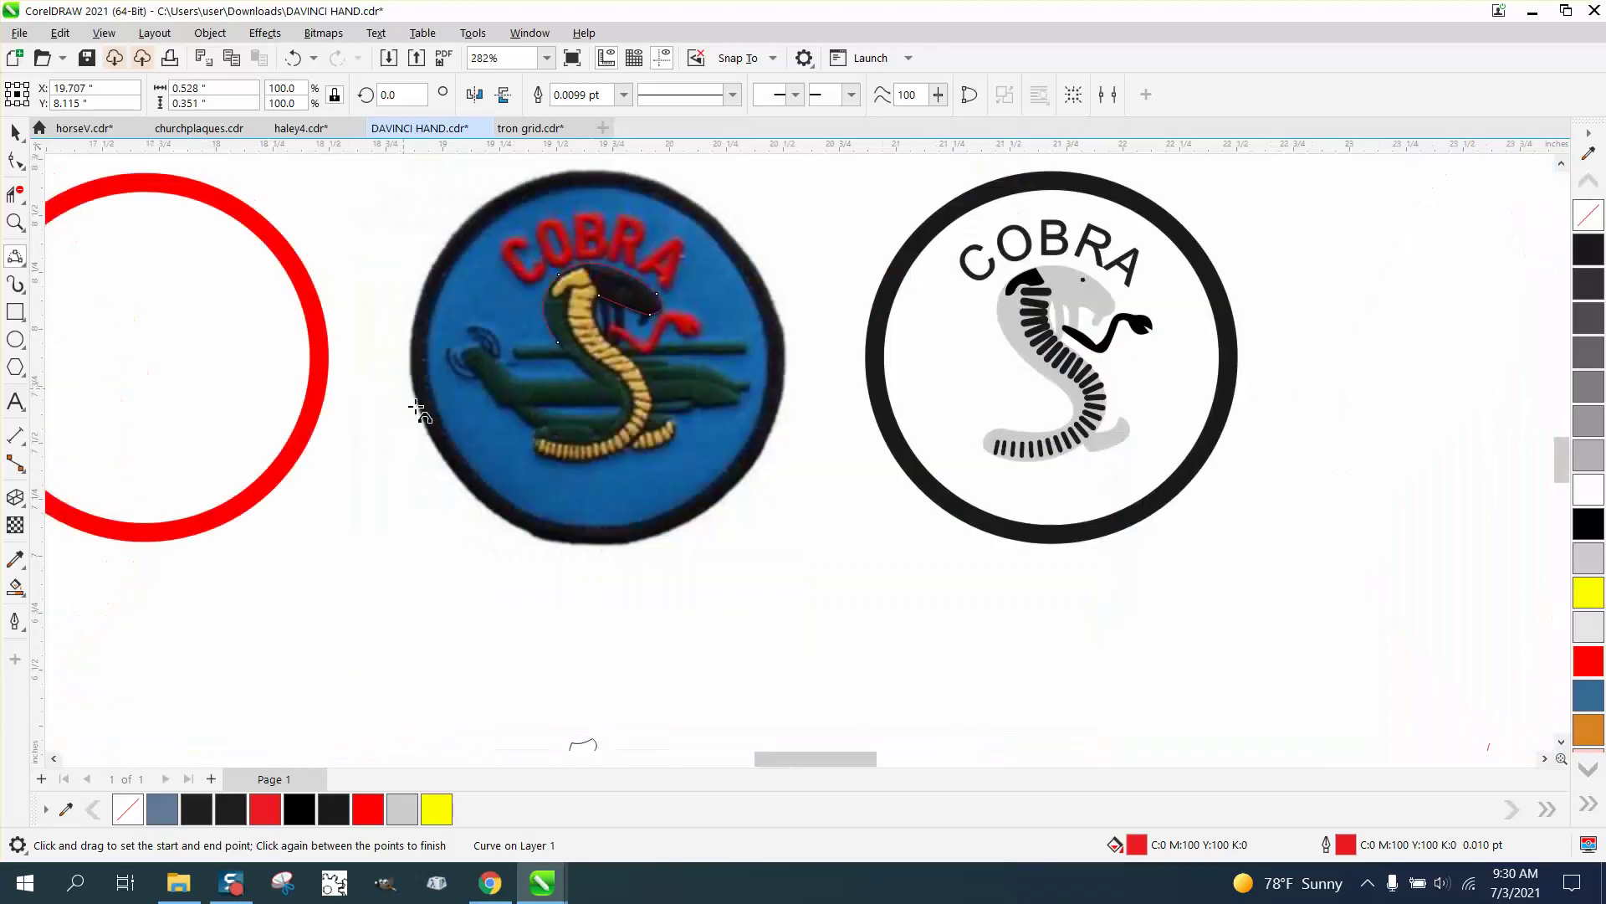
{"action": "left_click", "coordinate": [16, 222]}
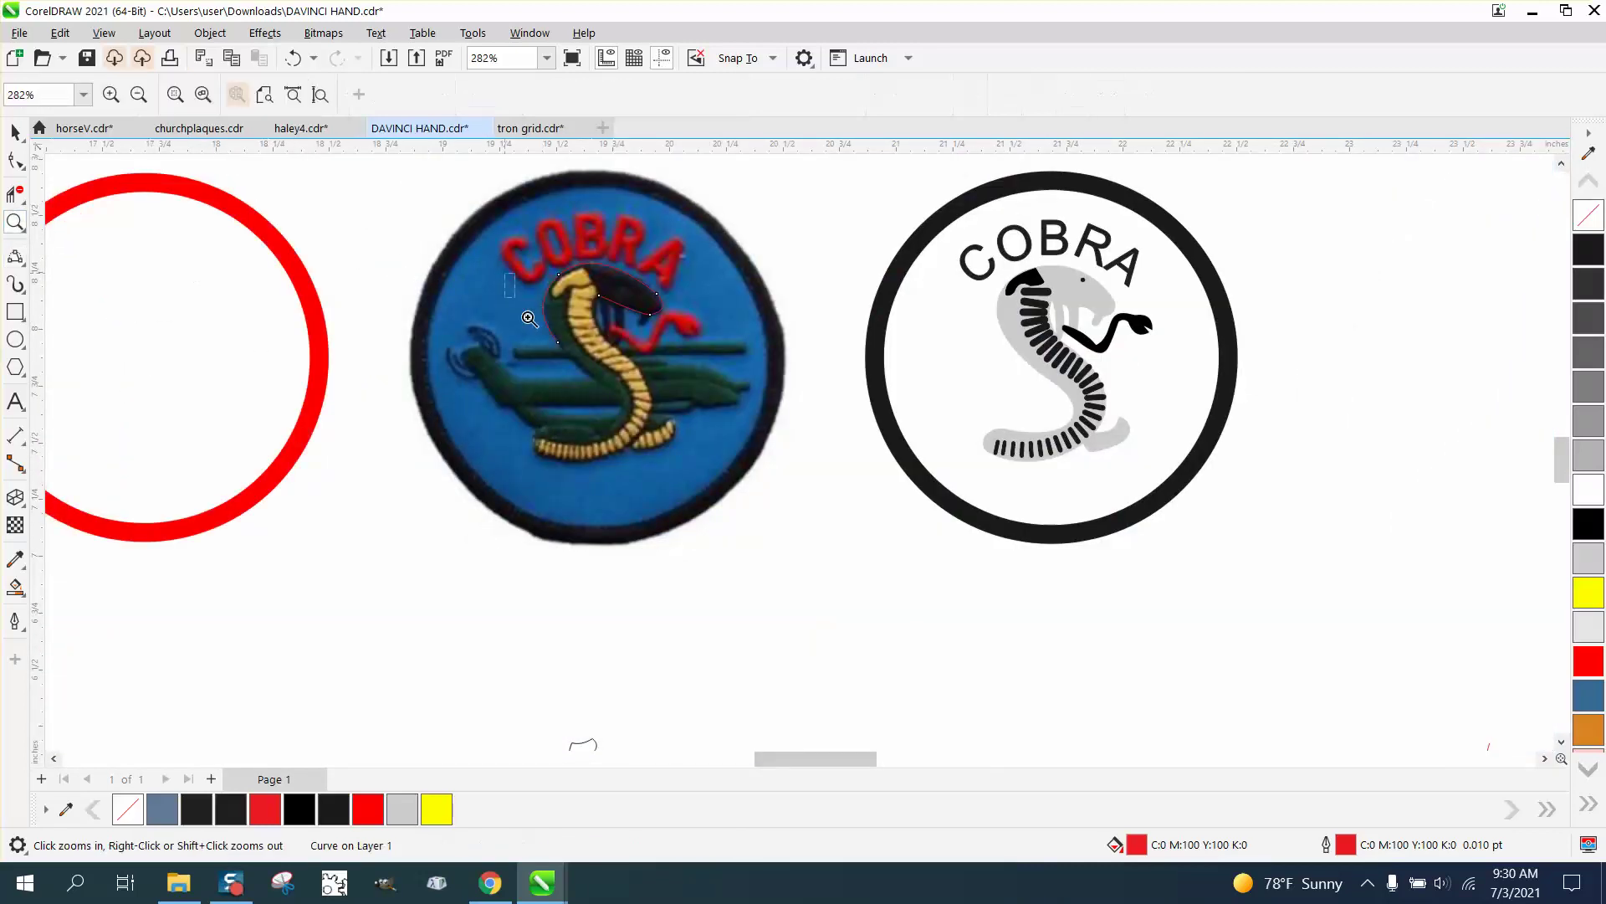
{"action": "left_click", "coordinate": [516, 427]}
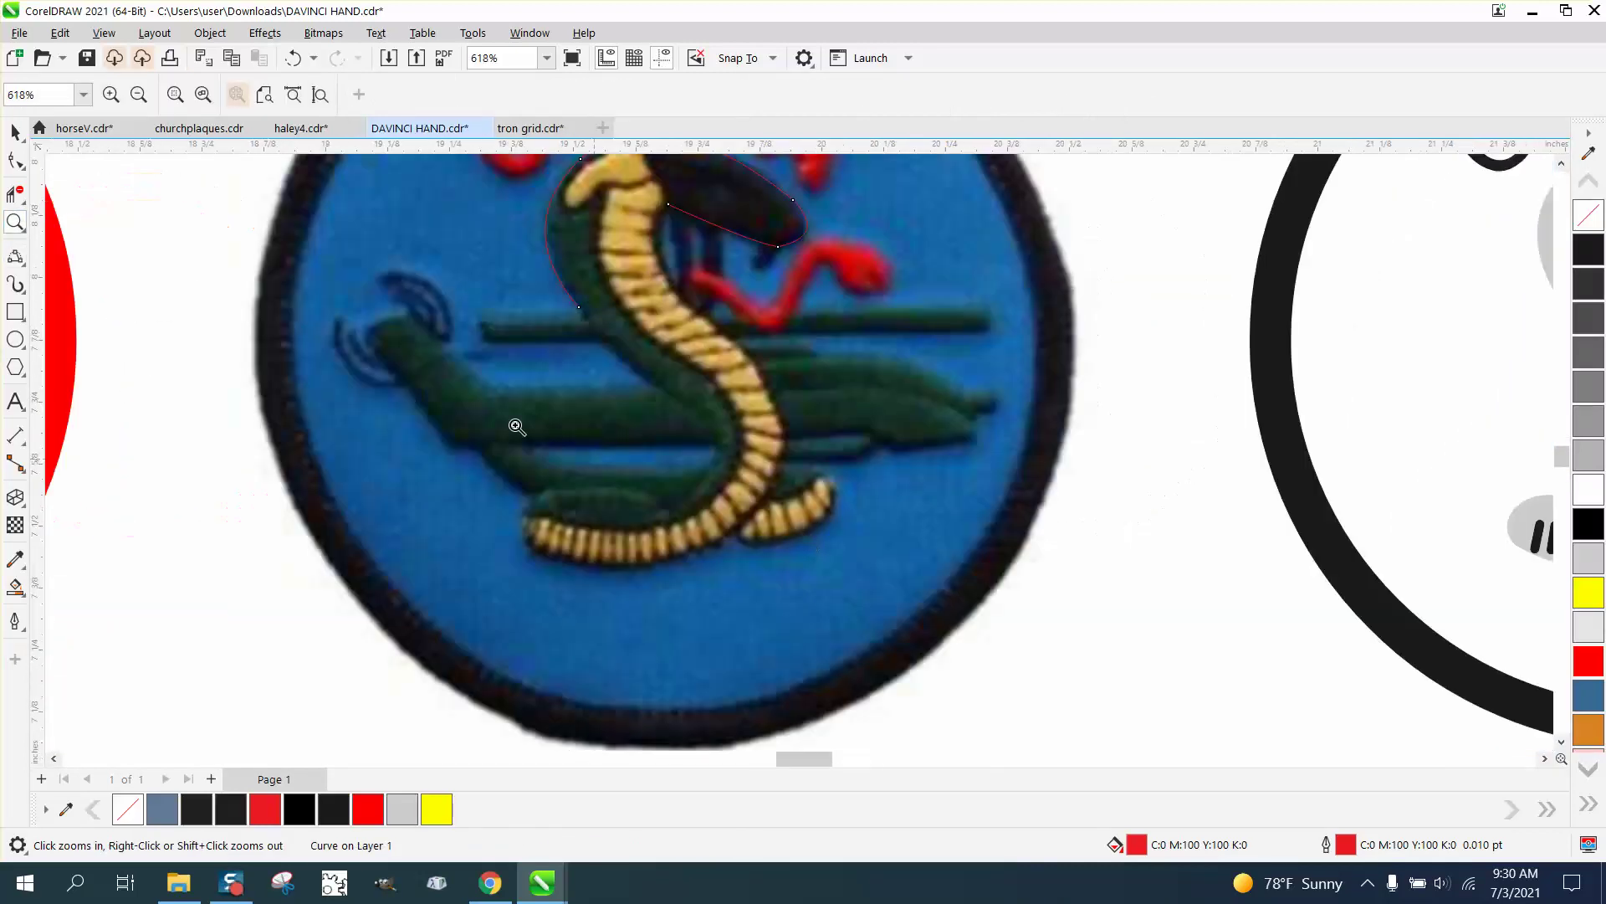
{"action": "left_click", "coordinate": [15, 255]}
{"action": "left_click_drag", "start_coordinate": [579, 308], "coordinate": [701, 477]}
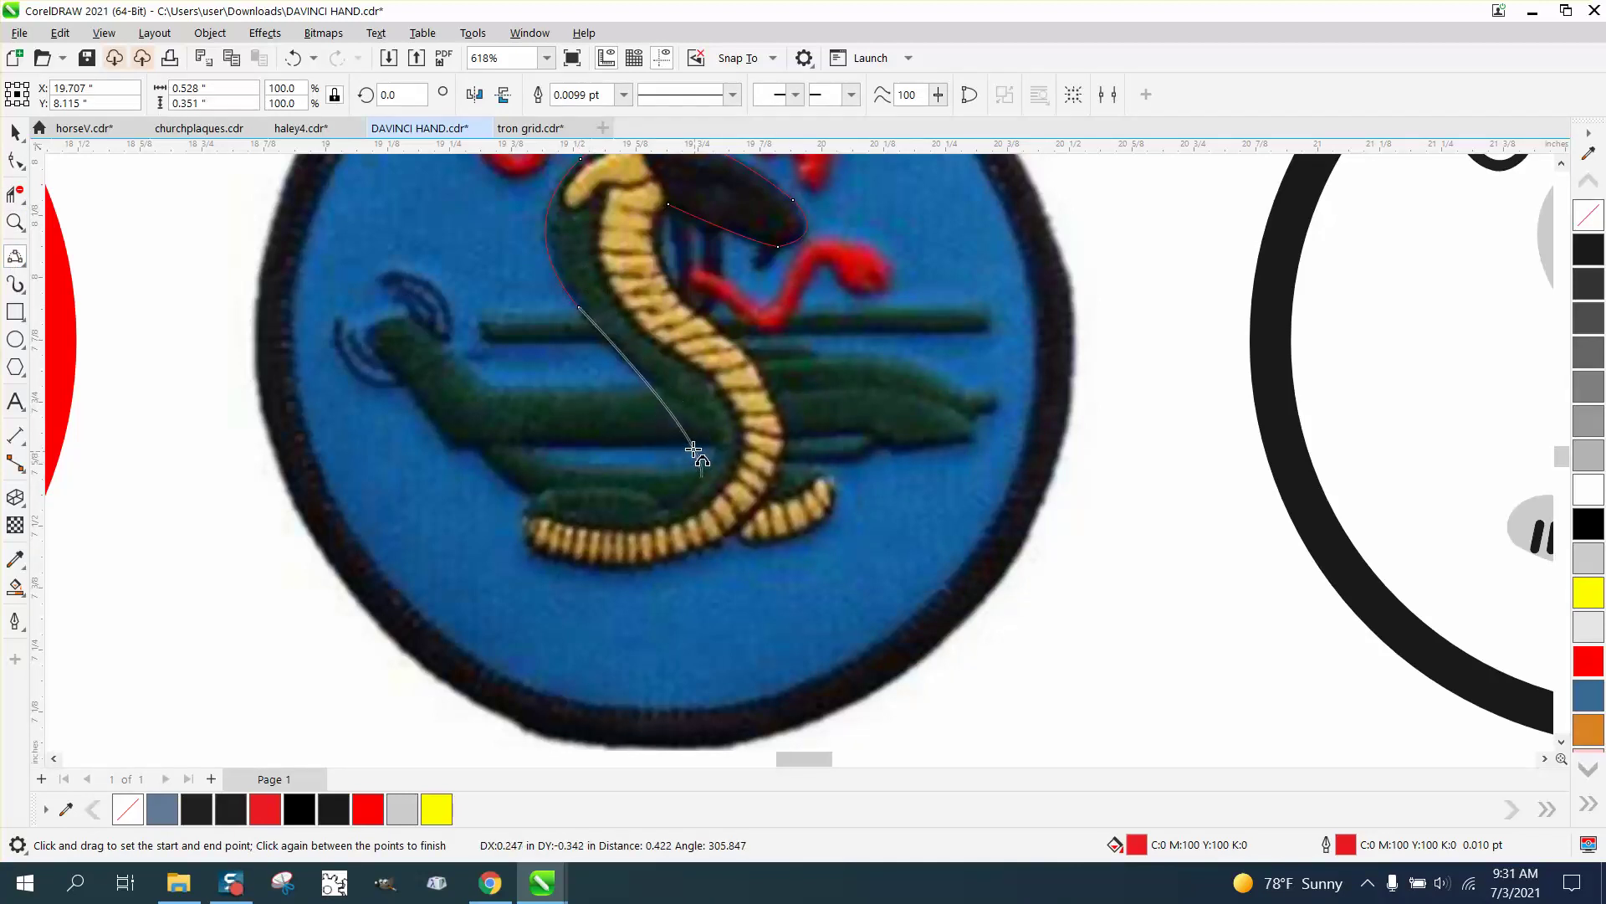
{"action": "left_click", "coordinate": [635, 377]}
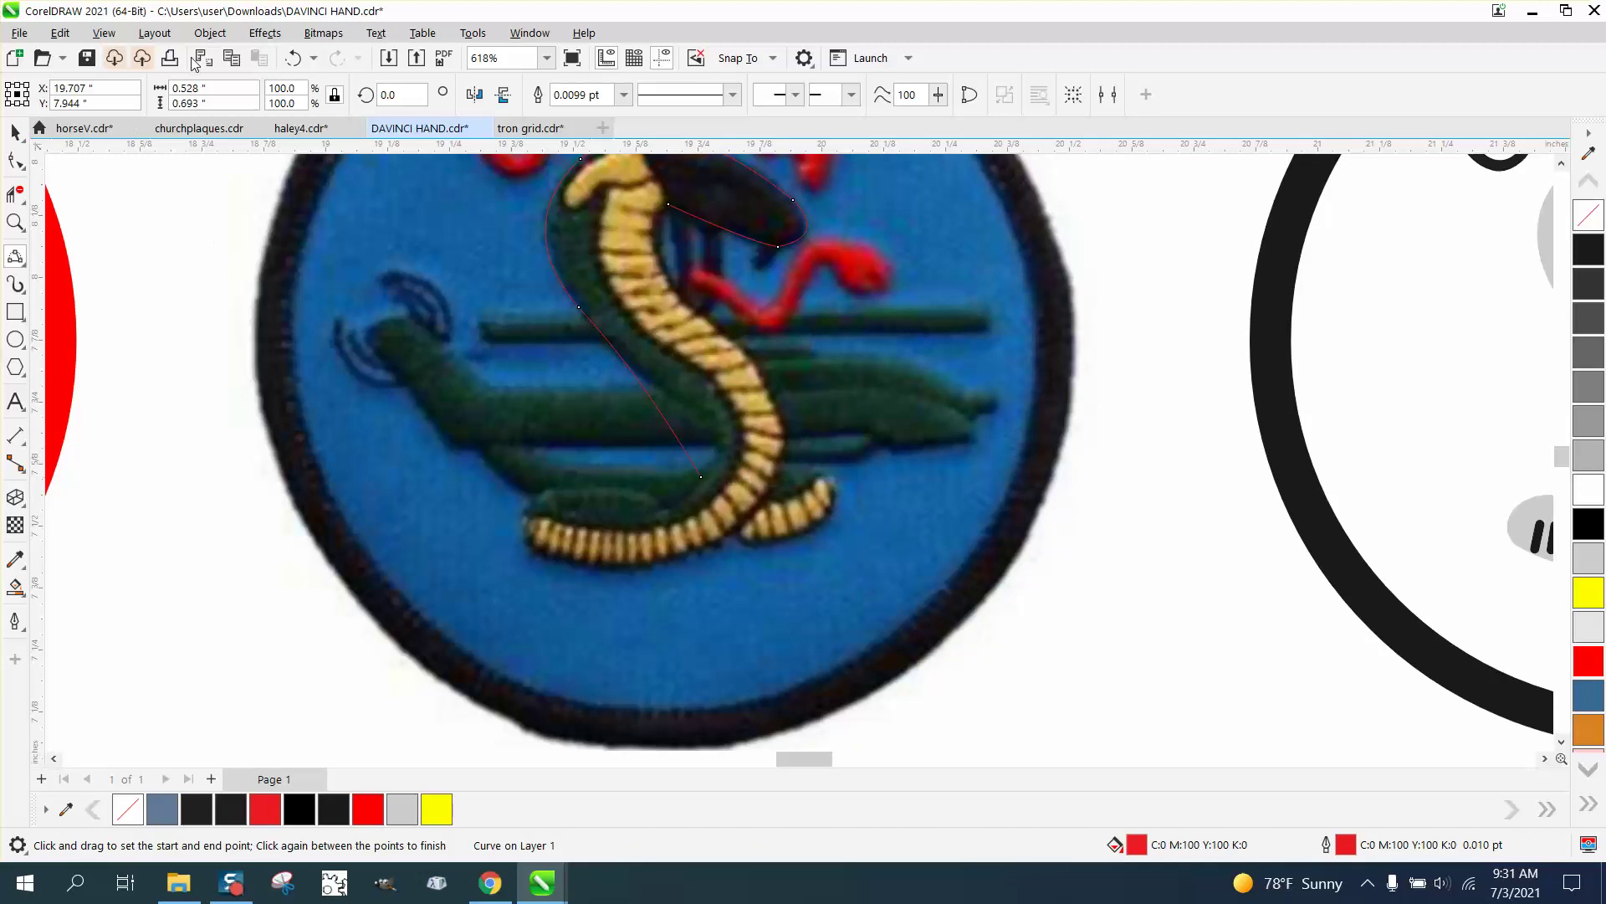
{"action": "left_click", "coordinate": [293, 58]}
{"action": "mouse_move", "coordinate": [673, 396]}
{"action": "left_mouse_down"}
{"action": "mouse_move", "coordinate": [682, 406]}
{"action": "mouse_move", "coordinate": [638, 377]}
{"action": "mouse_move", "coordinate": [670, 387]}
{"action": "left_mouse_up"}
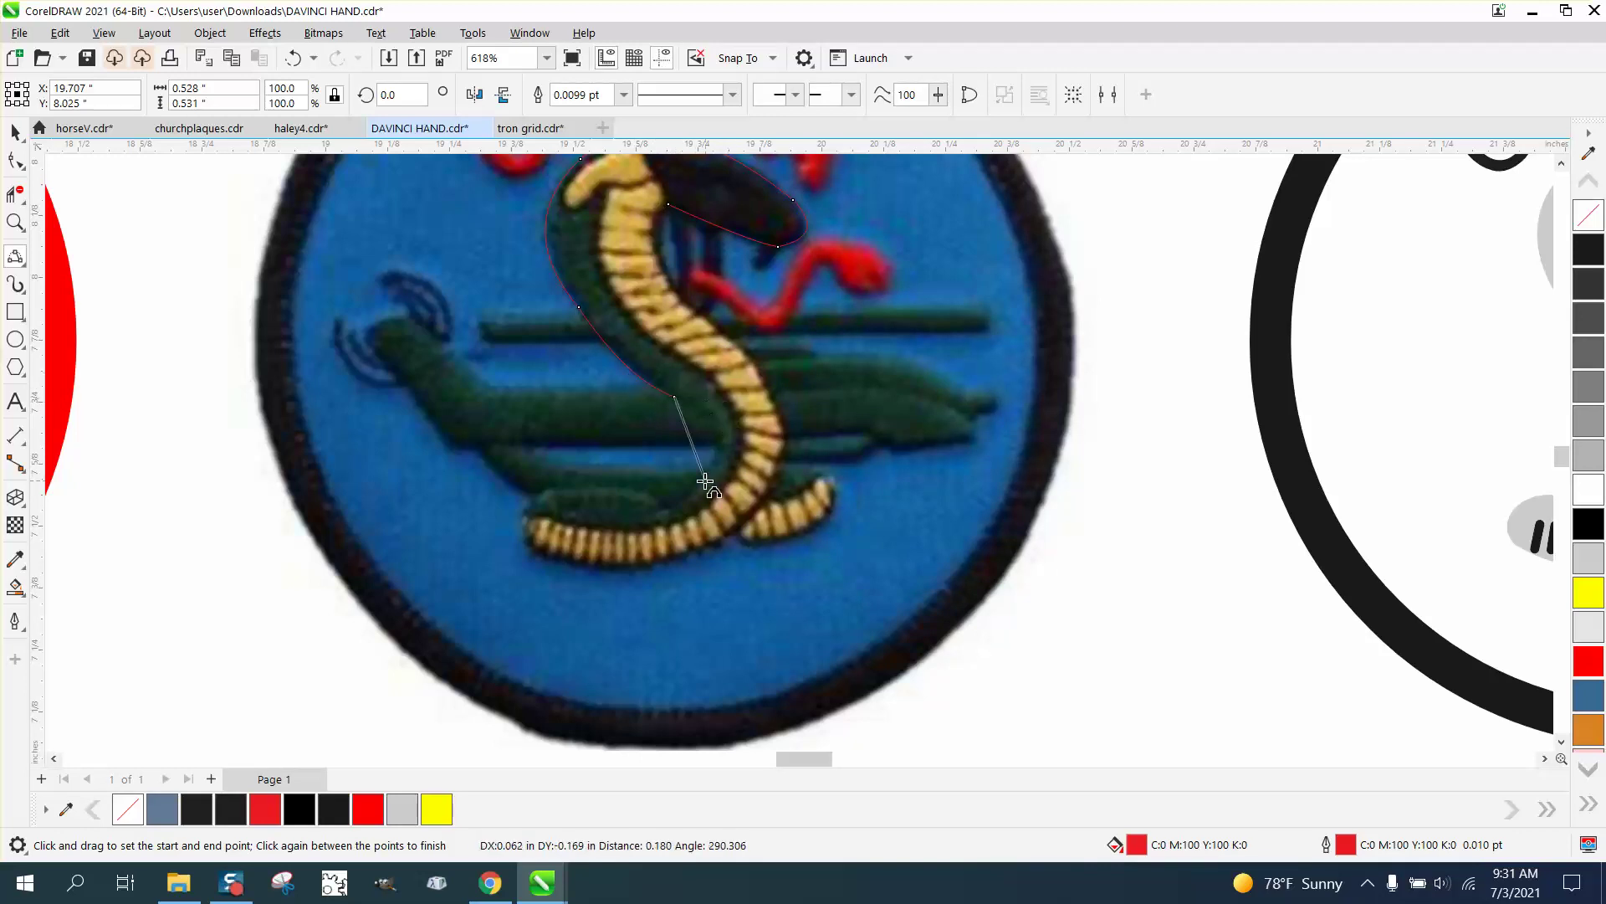
{"action": "mouse_move", "coordinate": [705, 482]}
{"action": "left_mouse_down"}
{"action": "mouse_move", "coordinate": [699, 498]}
{"action": "mouse_move", "coordinate": [705, 478]}
{"action": "left_mouse_up"}
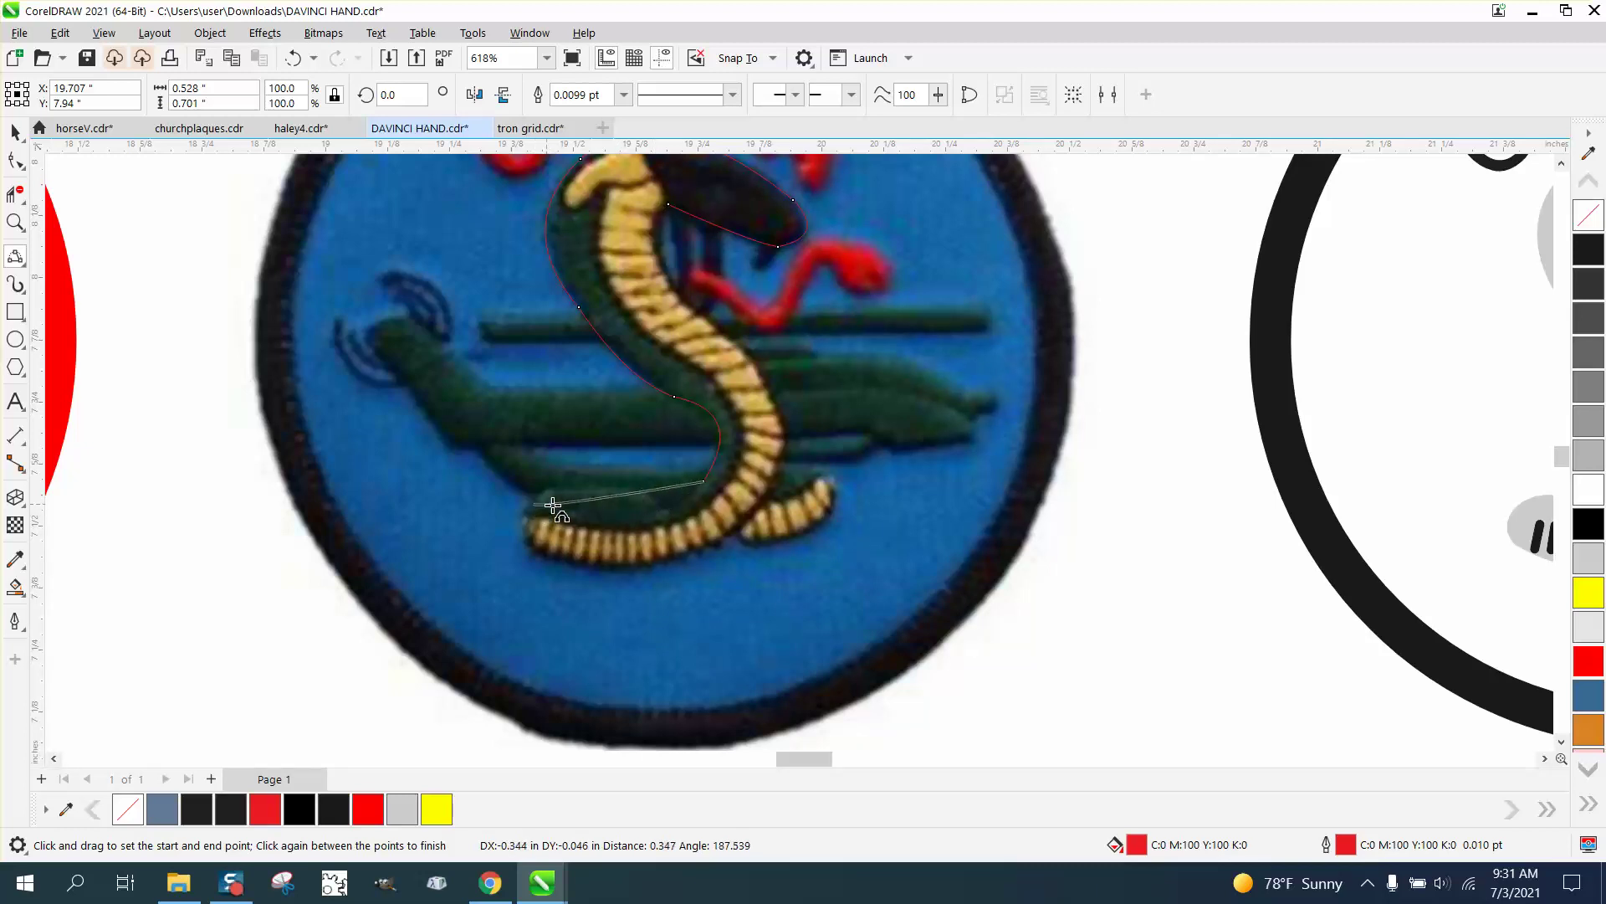
Trace down to the tail and back up, close the path, and remove its fill.
{"action": "left_click_drag", "start_coordinate": [533, 503], "coordinate": [645, 529]}
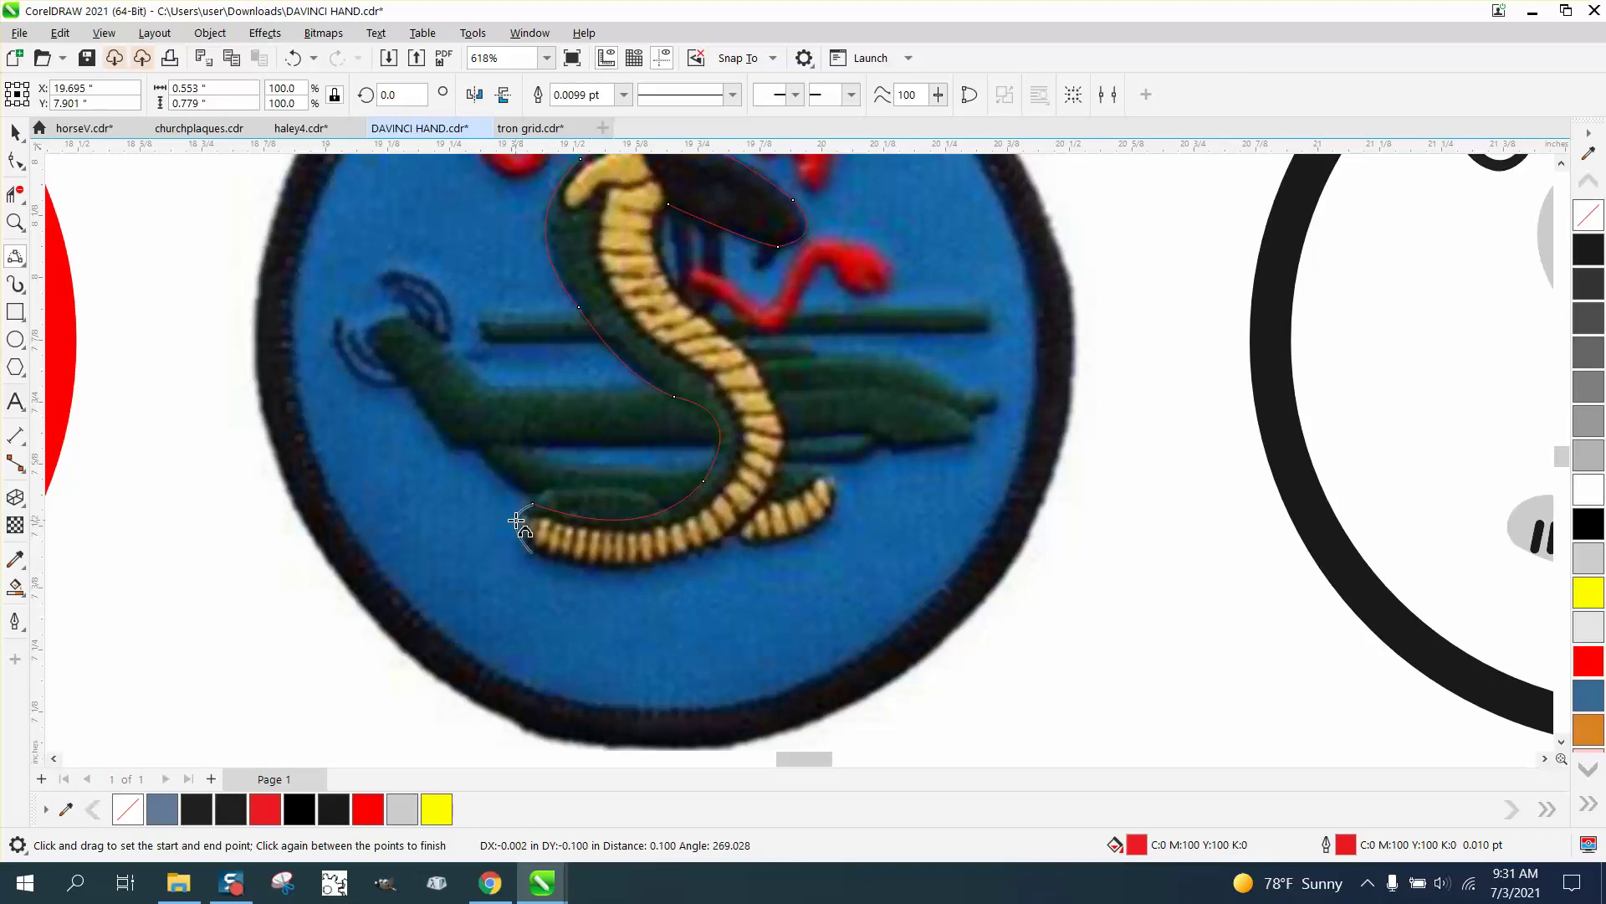
{"action": "left_click", "coordinate": [532, 552]}
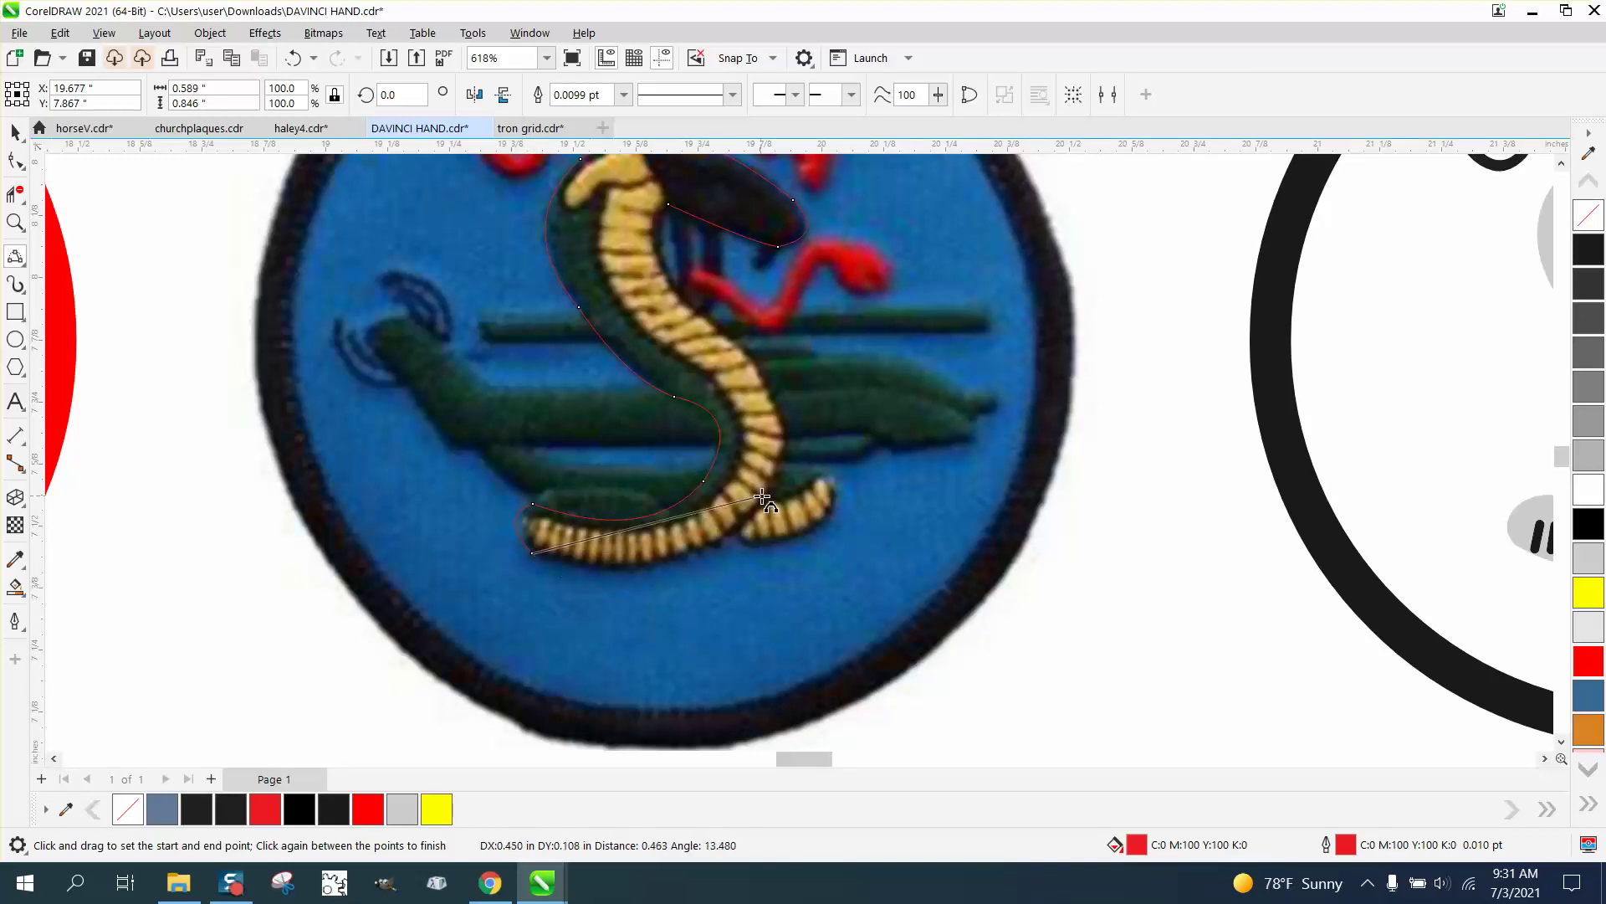
{"action": "left_click_drag", "start_coordinate": [734, 536], "coordinate": [661, 567]}
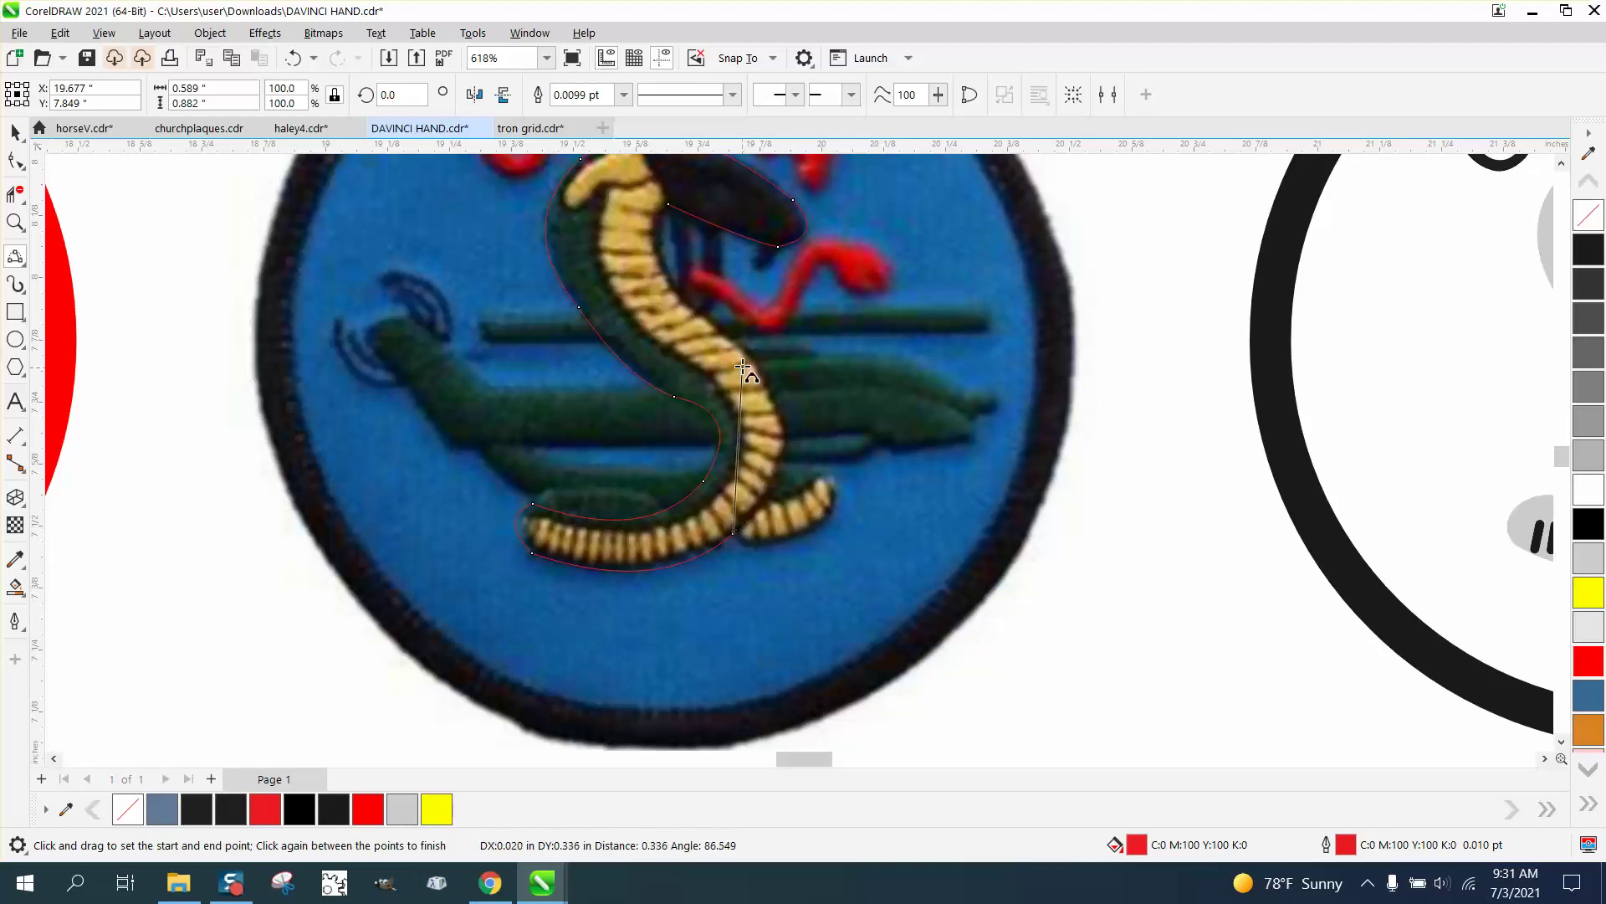
{"action": "mouse_move", "coordinate": [751, 360]}
{"action": "left_mouse_down"}
{"action": "mouse_move", "coordinate": [786, 448]}
{"action": "mouse_move", "coordinate": [778, 353]}
{"action": "left_mouse_up"}
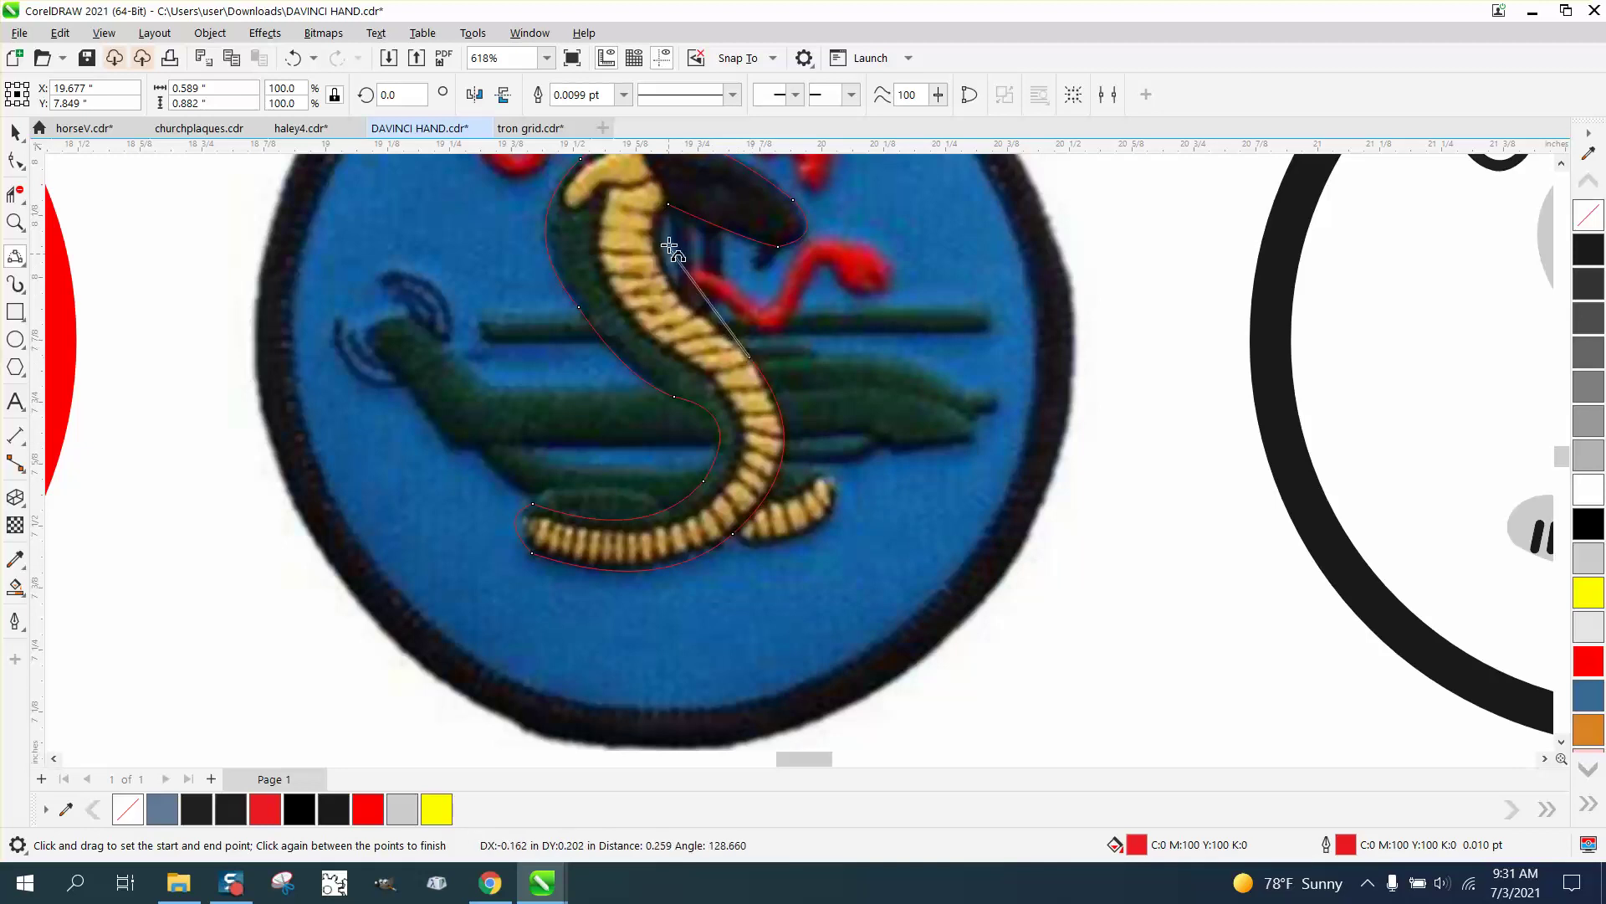
{"action": "left_click_drag", "start_coordinate": [668, 204], "coordinate": [699, 295]}
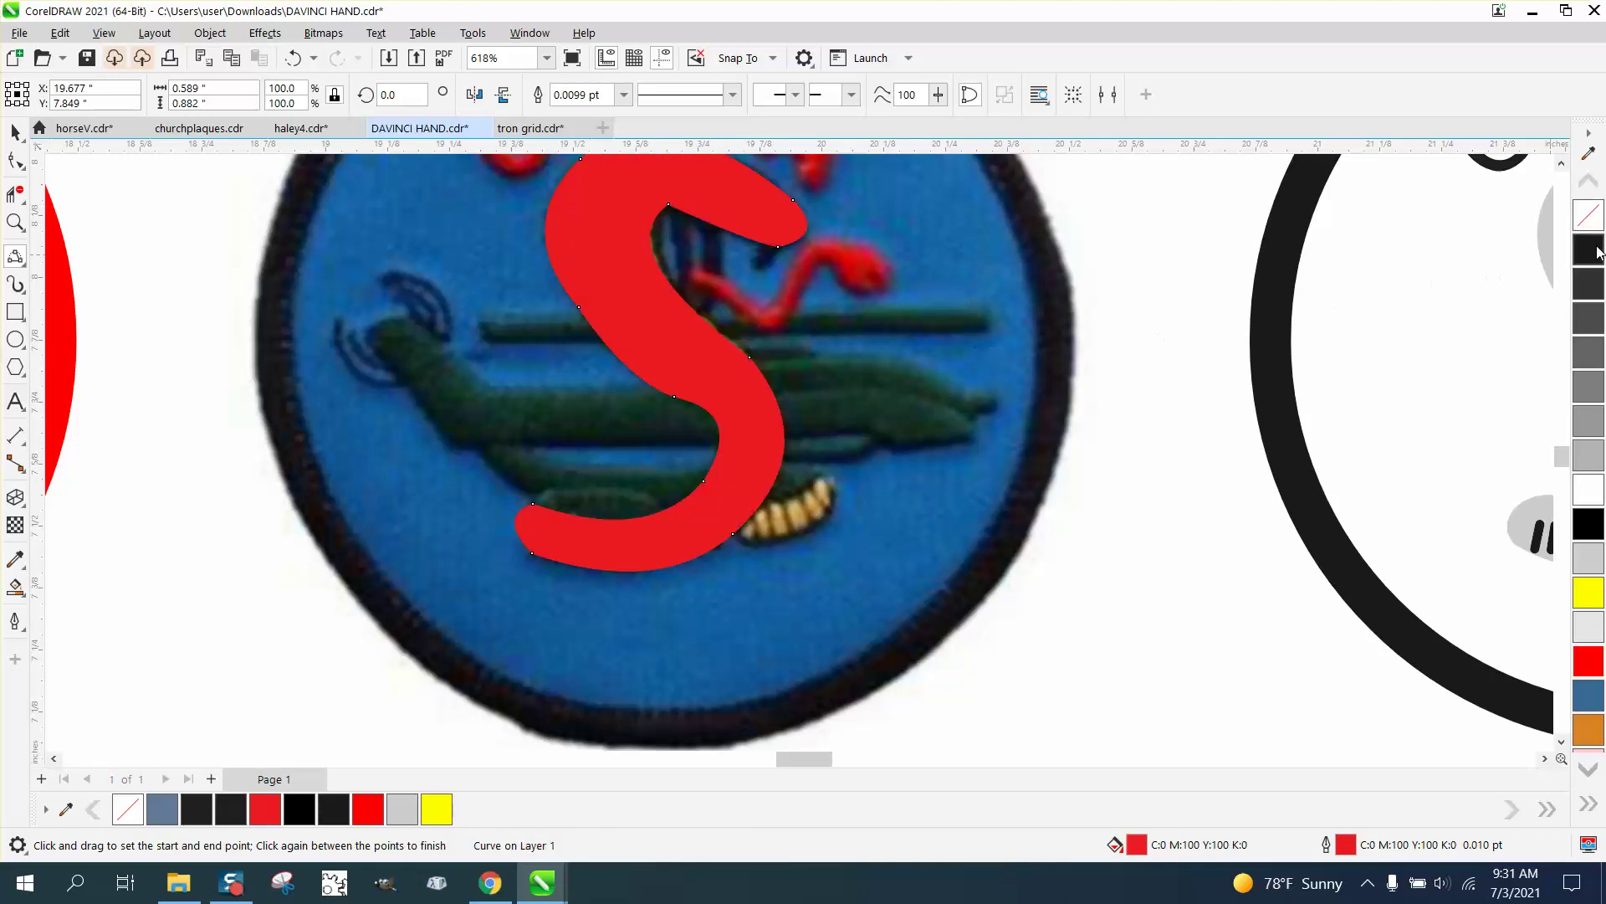
{"action": "left_click", "coordinate": [1588, 215]}
Zoom into the head and reshape the outline's inner neck and under-hood curves.
{"action": "left_click", "coordinate": [15, 221]}
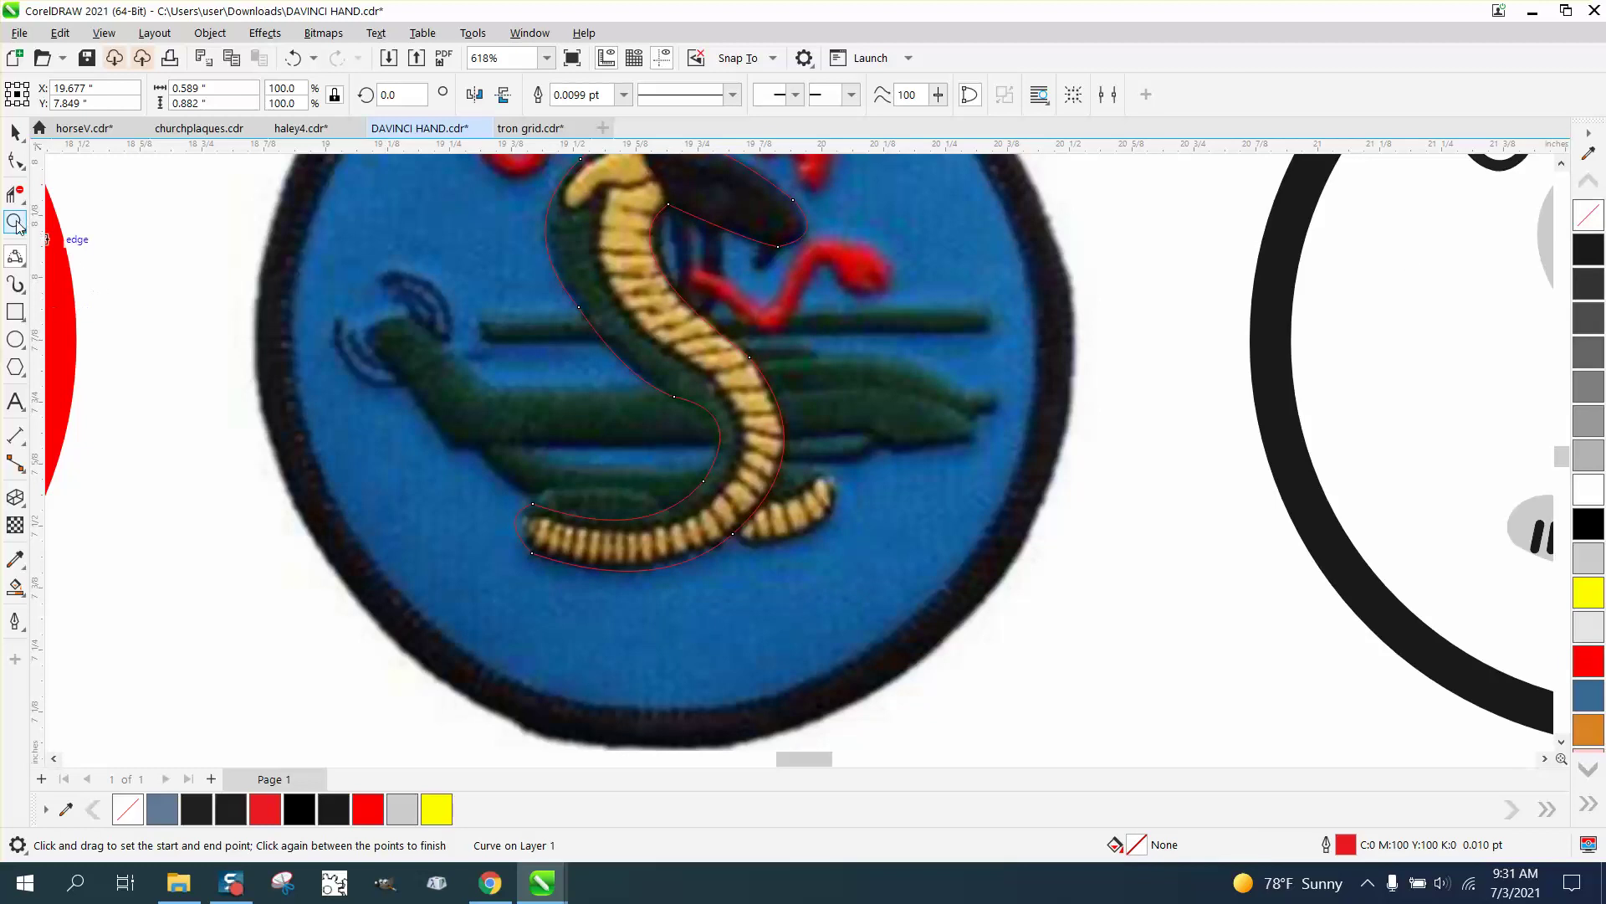
{"action": "scroll", "coordinate": [642, 438], "scroll_direction": "down", "scroll_amount": 2}
{"action": "left_click_drag", "start_coordinate": [568, 208], "coordinate": [867, 391]}
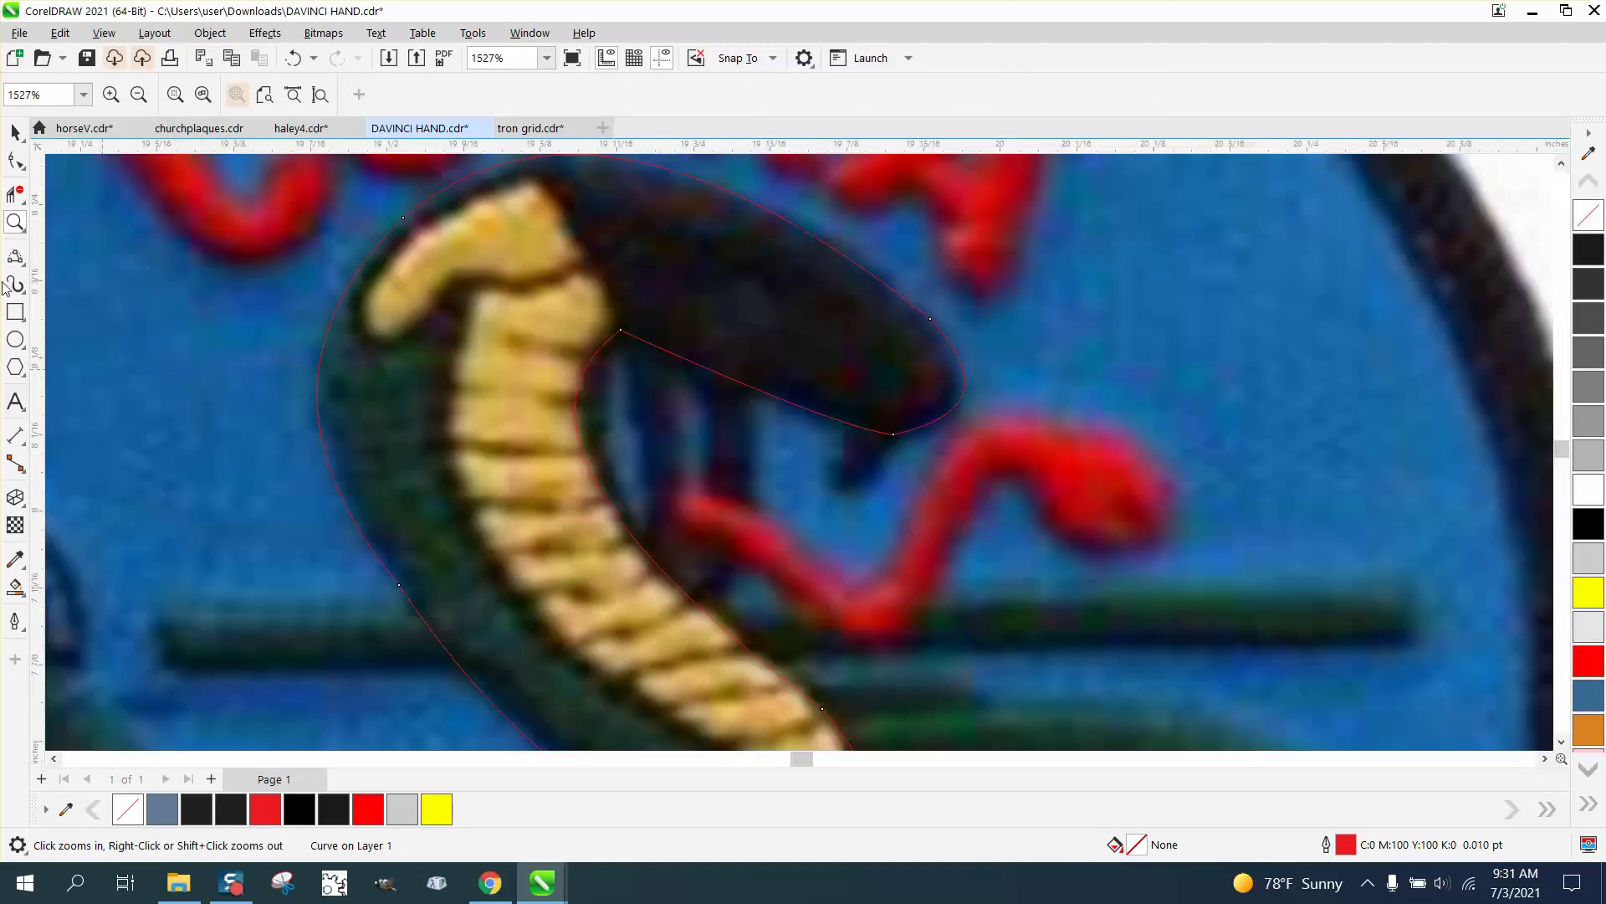
{"action": "left_click", "coordinate": [15, 161]}
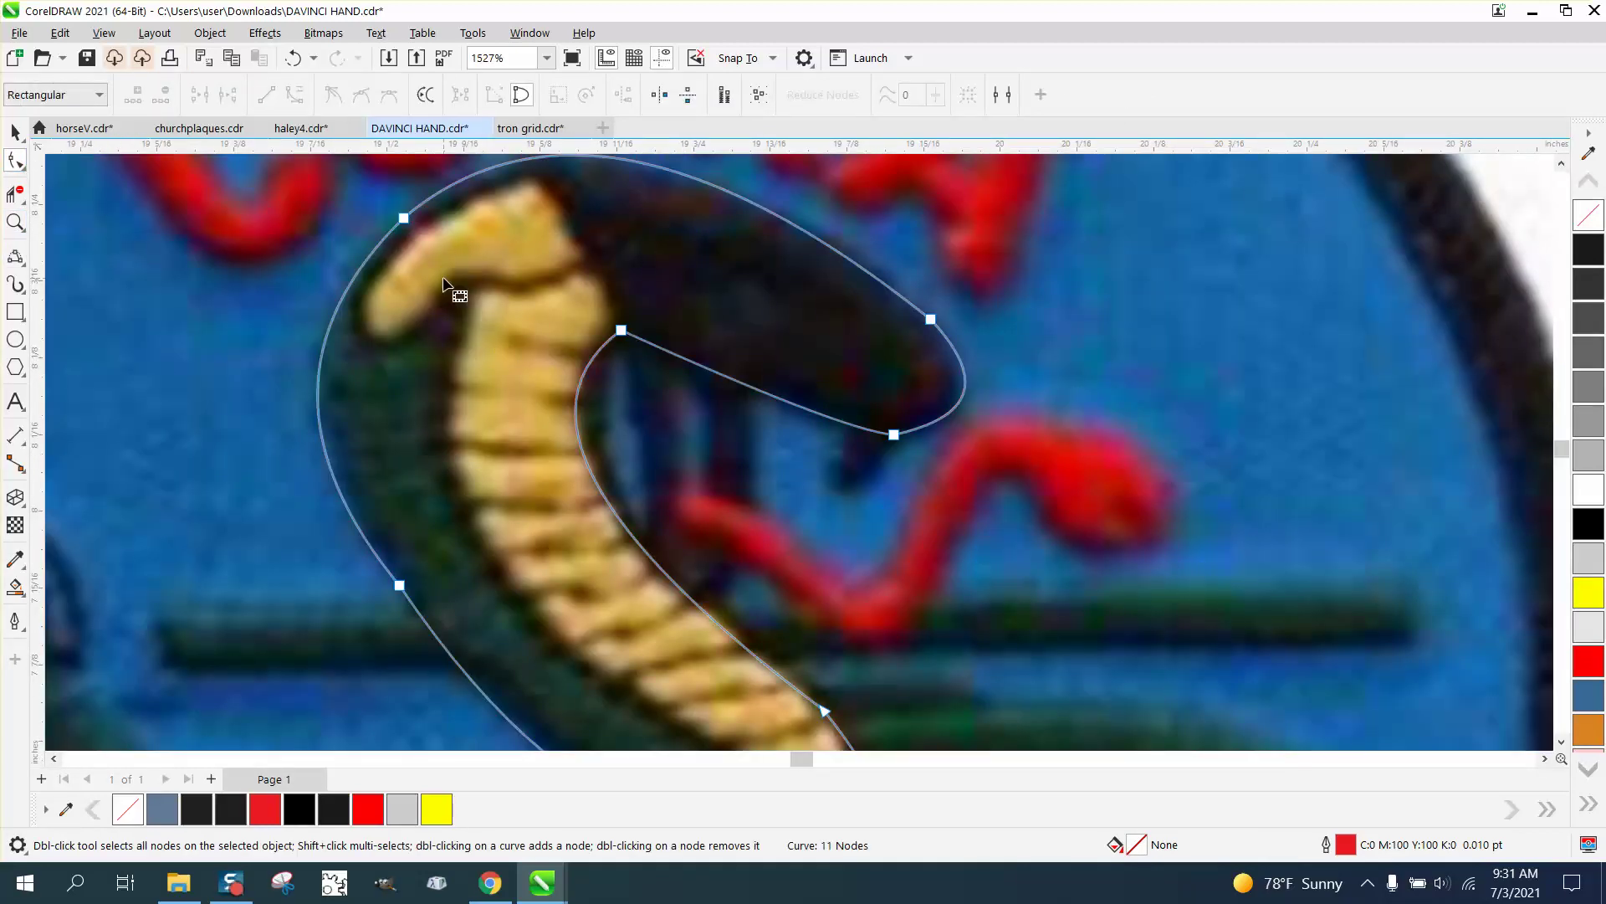
{"action": "left_click", "coordinate": [622, 331]}
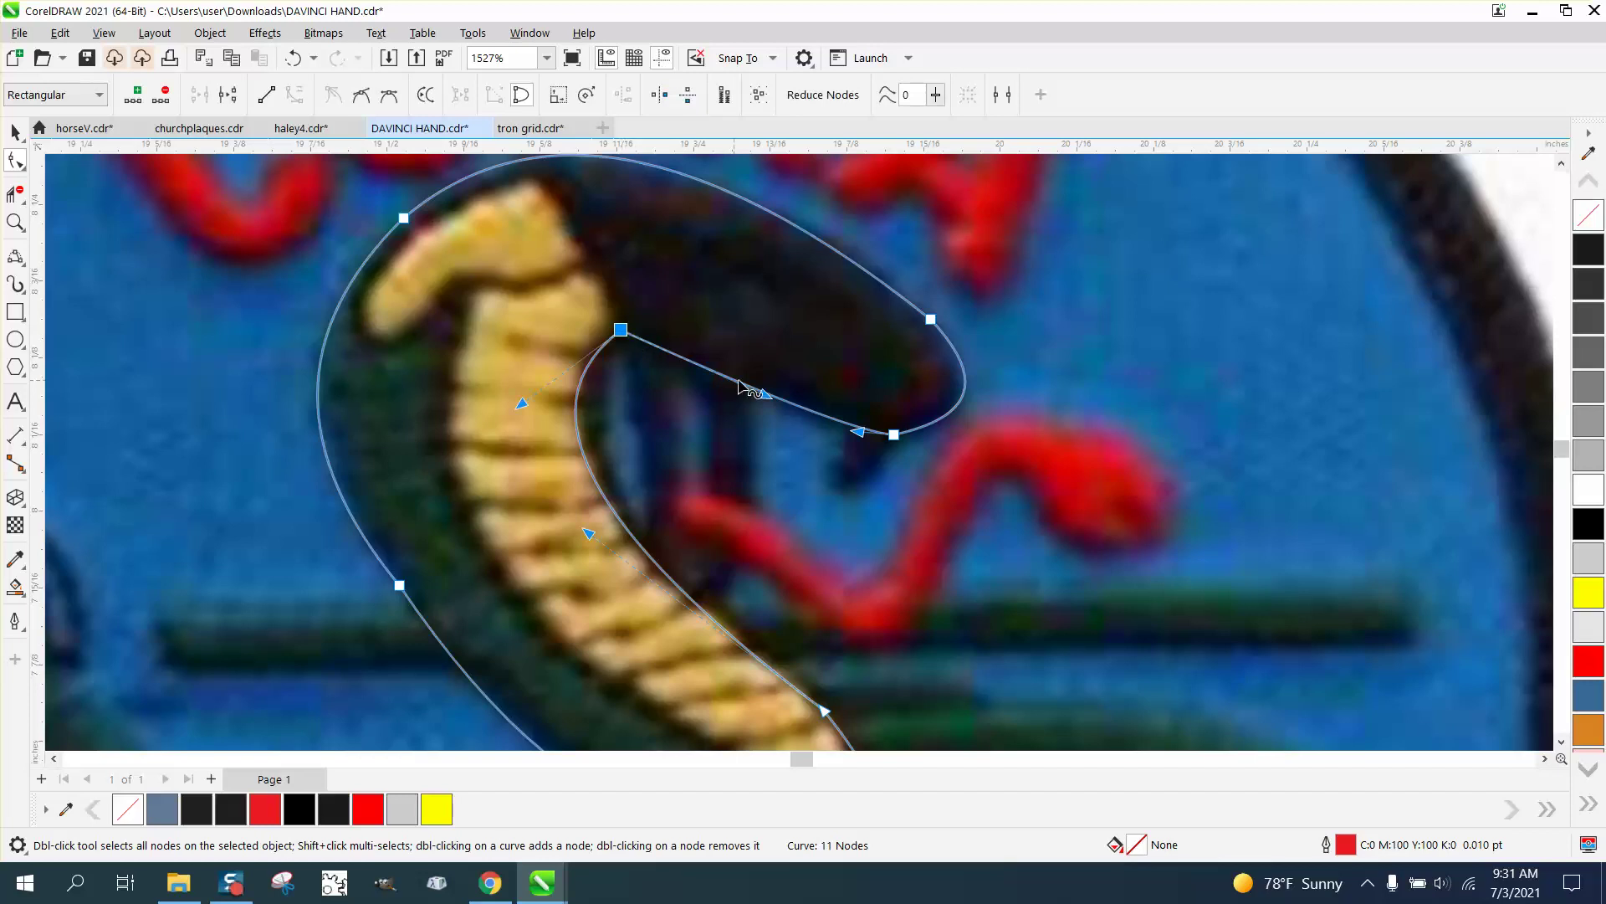
{"action": "left_click_drag", "start_coordinate": [519, 412], "coordinate": [556, 433]}
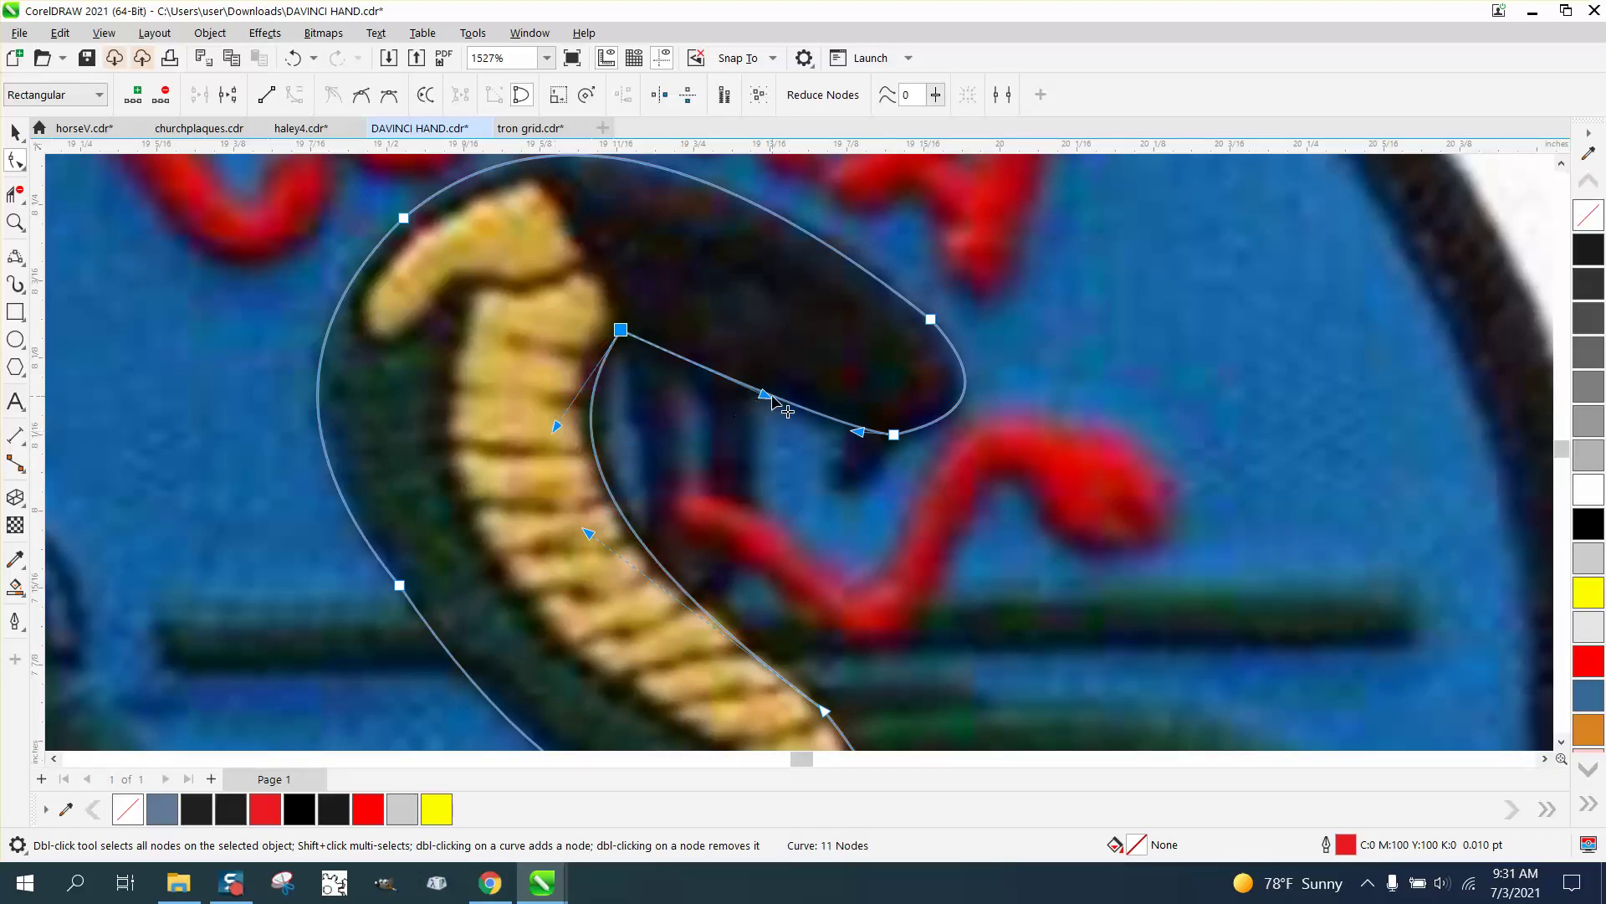
{"action": "left_click_drag", "start_coordinate": [770, 401], "coordinate": [765, 412]}
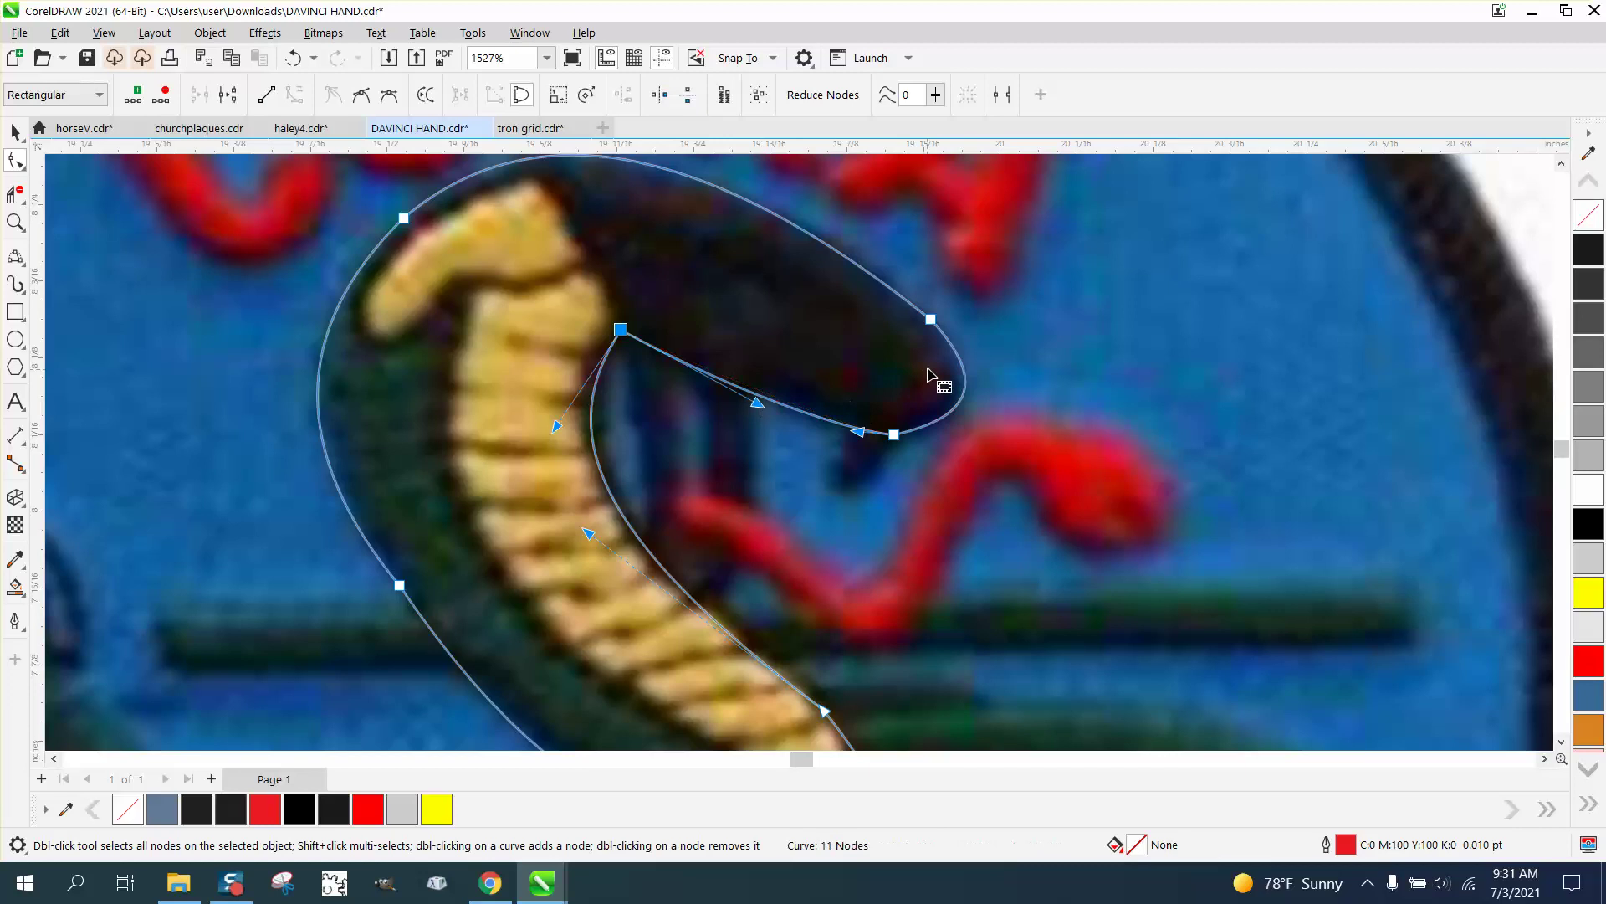
Delete the extra nodes at the head's top and mid-body, and reshape the lower body curve.
{"action": "double_click", "coordinate": [403, 219]}
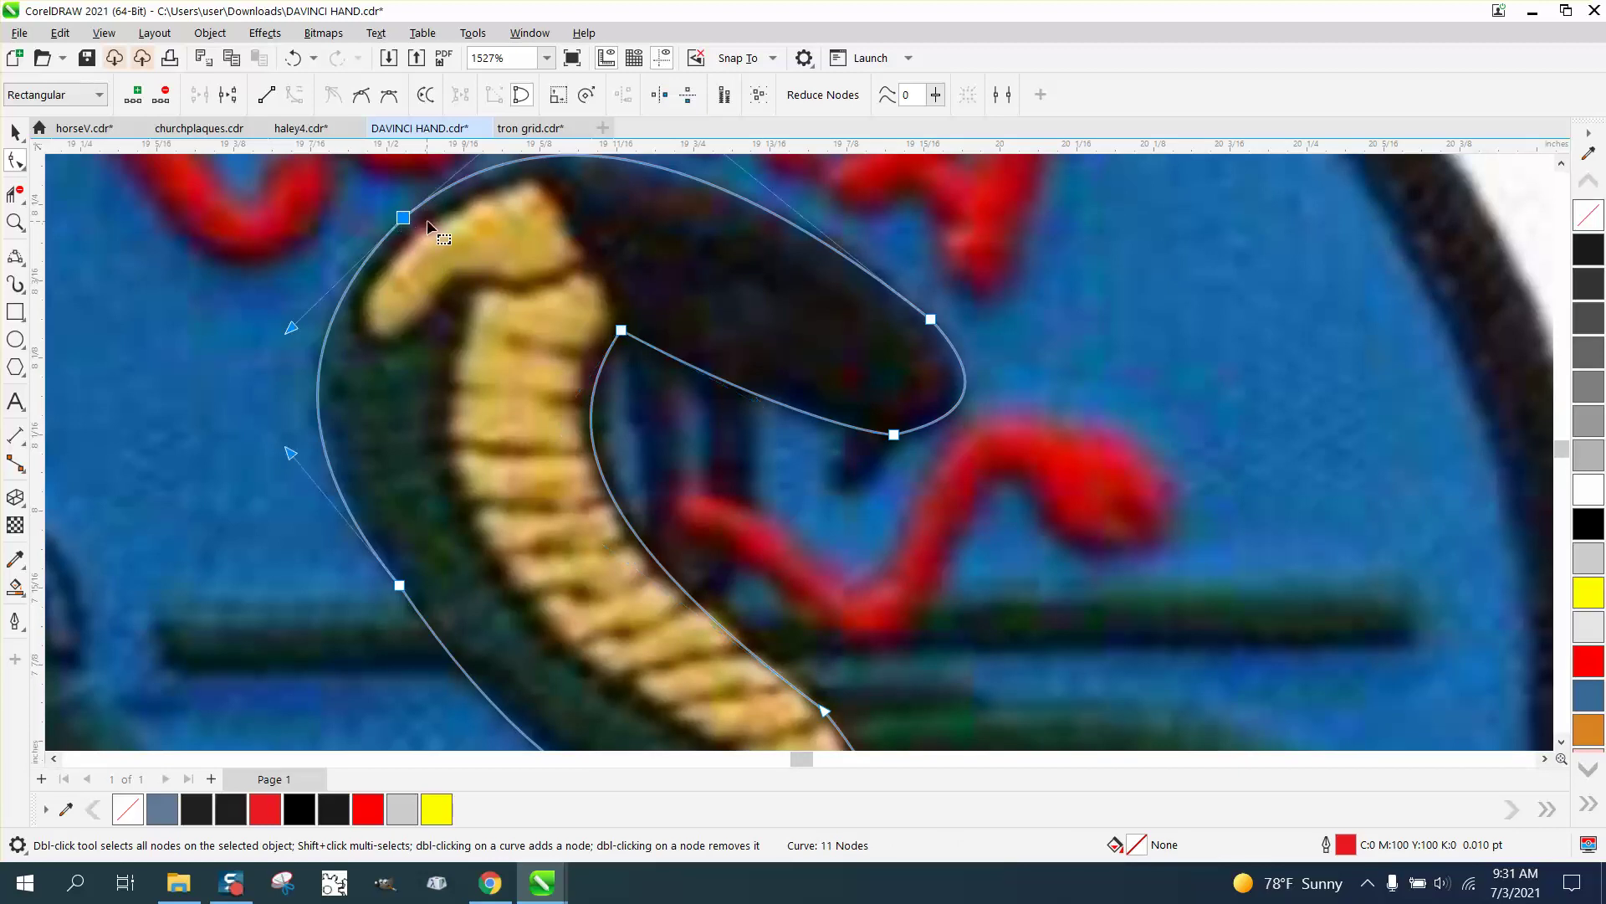
{"action": "scroll", "coordinate": [464, 241], "scroll_direction": "down", "scroll_amount": 2}
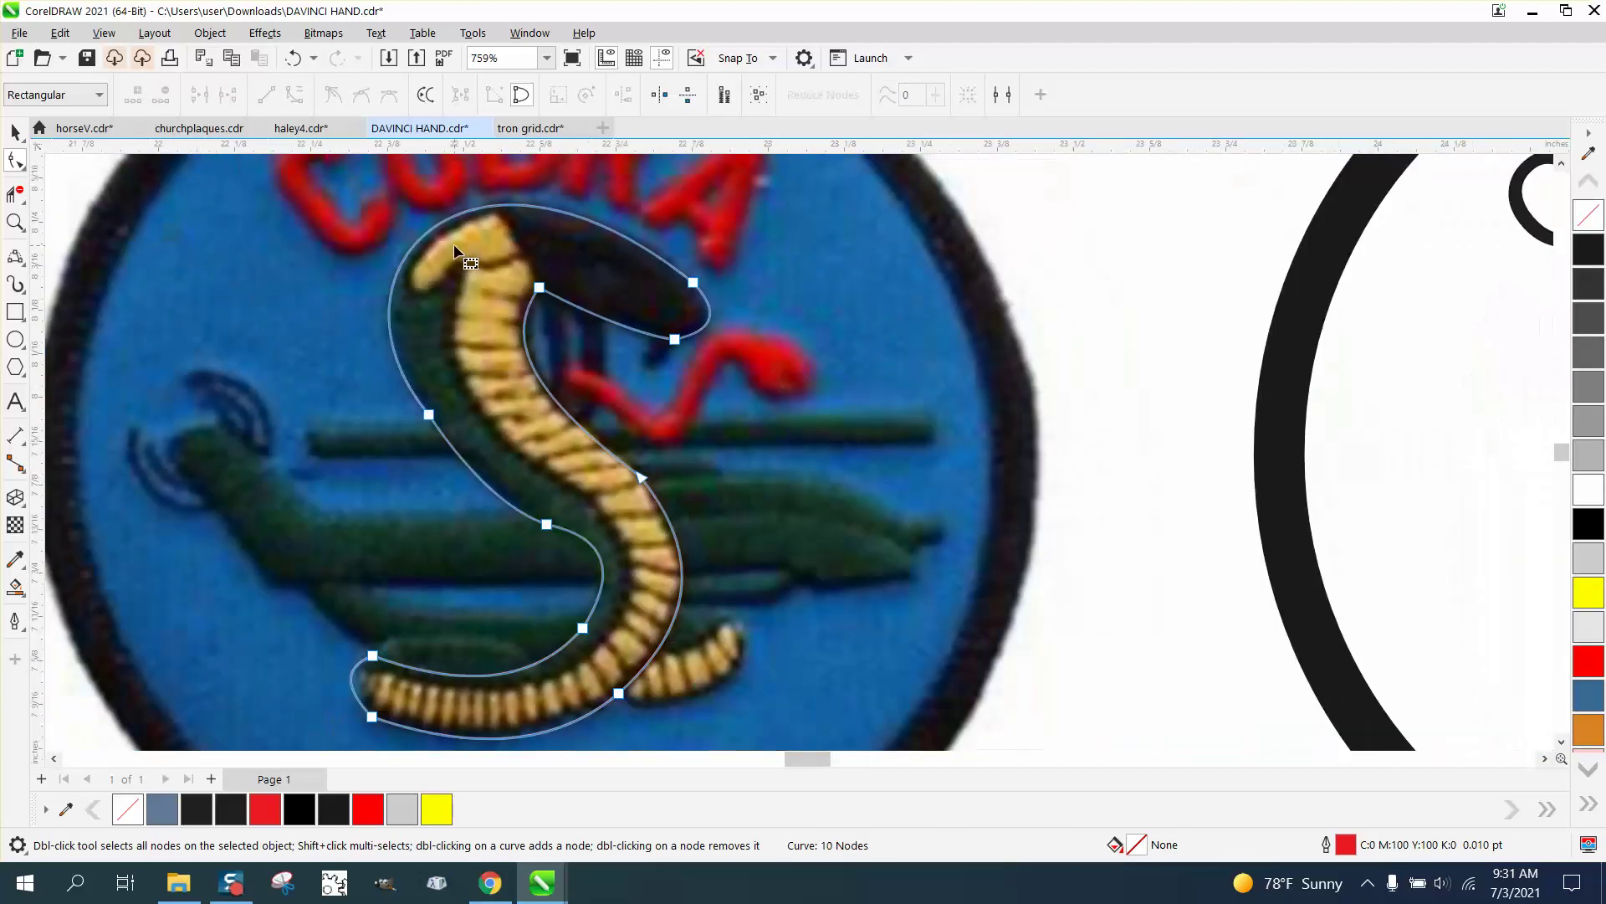
{"action": "left_click", "coordinate": [546, 524]}
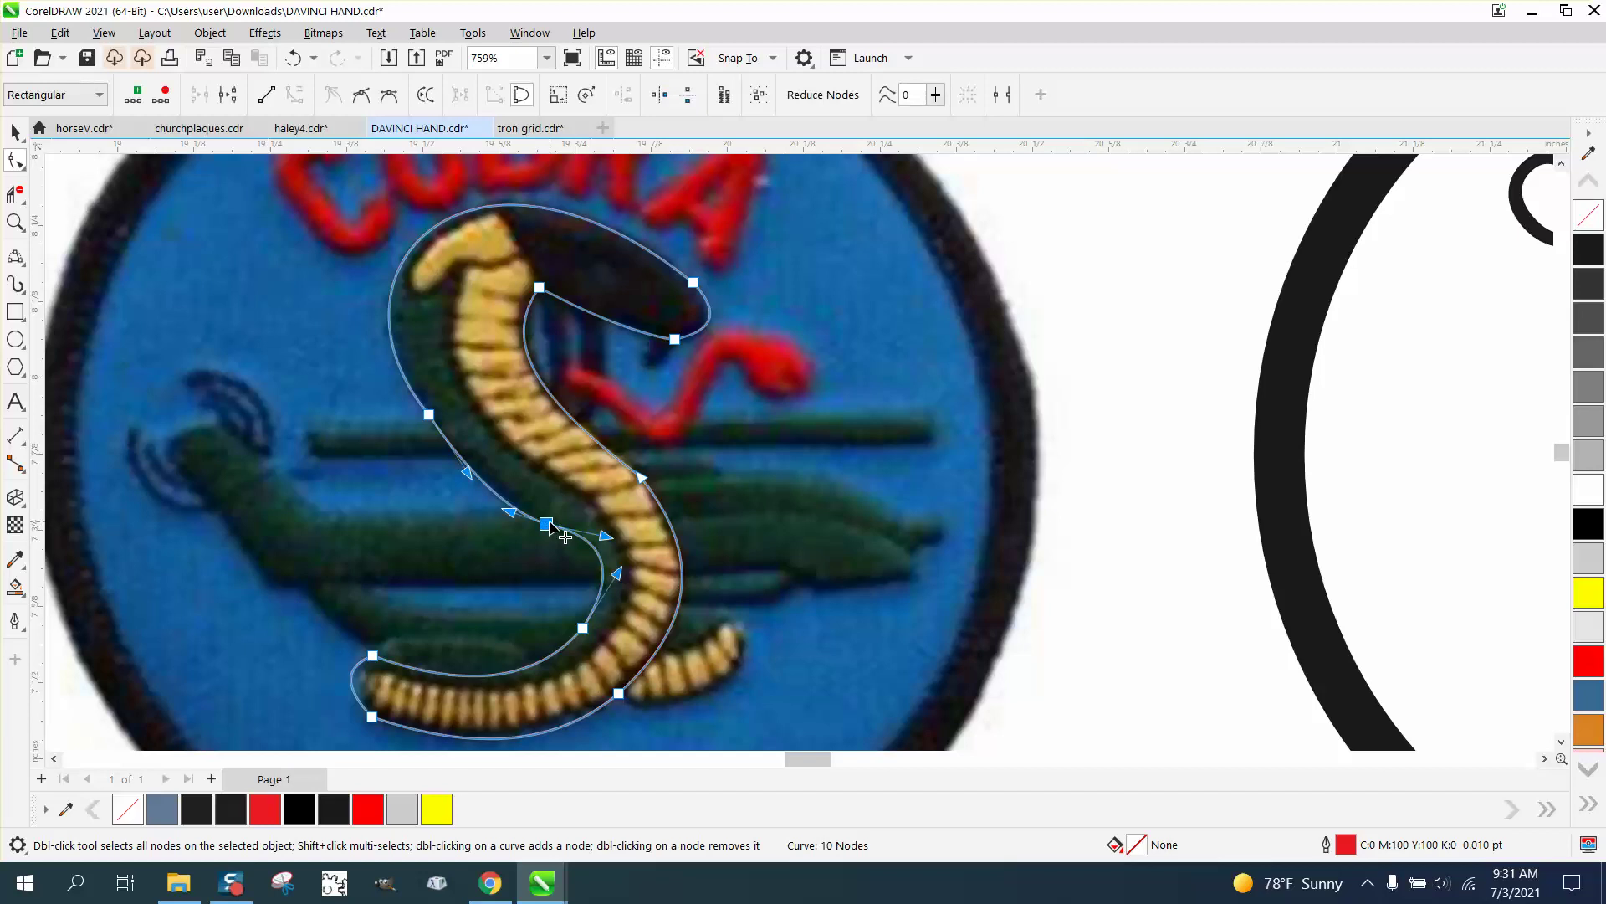
{"action": "double_click", "coordinate": [547, 524]}
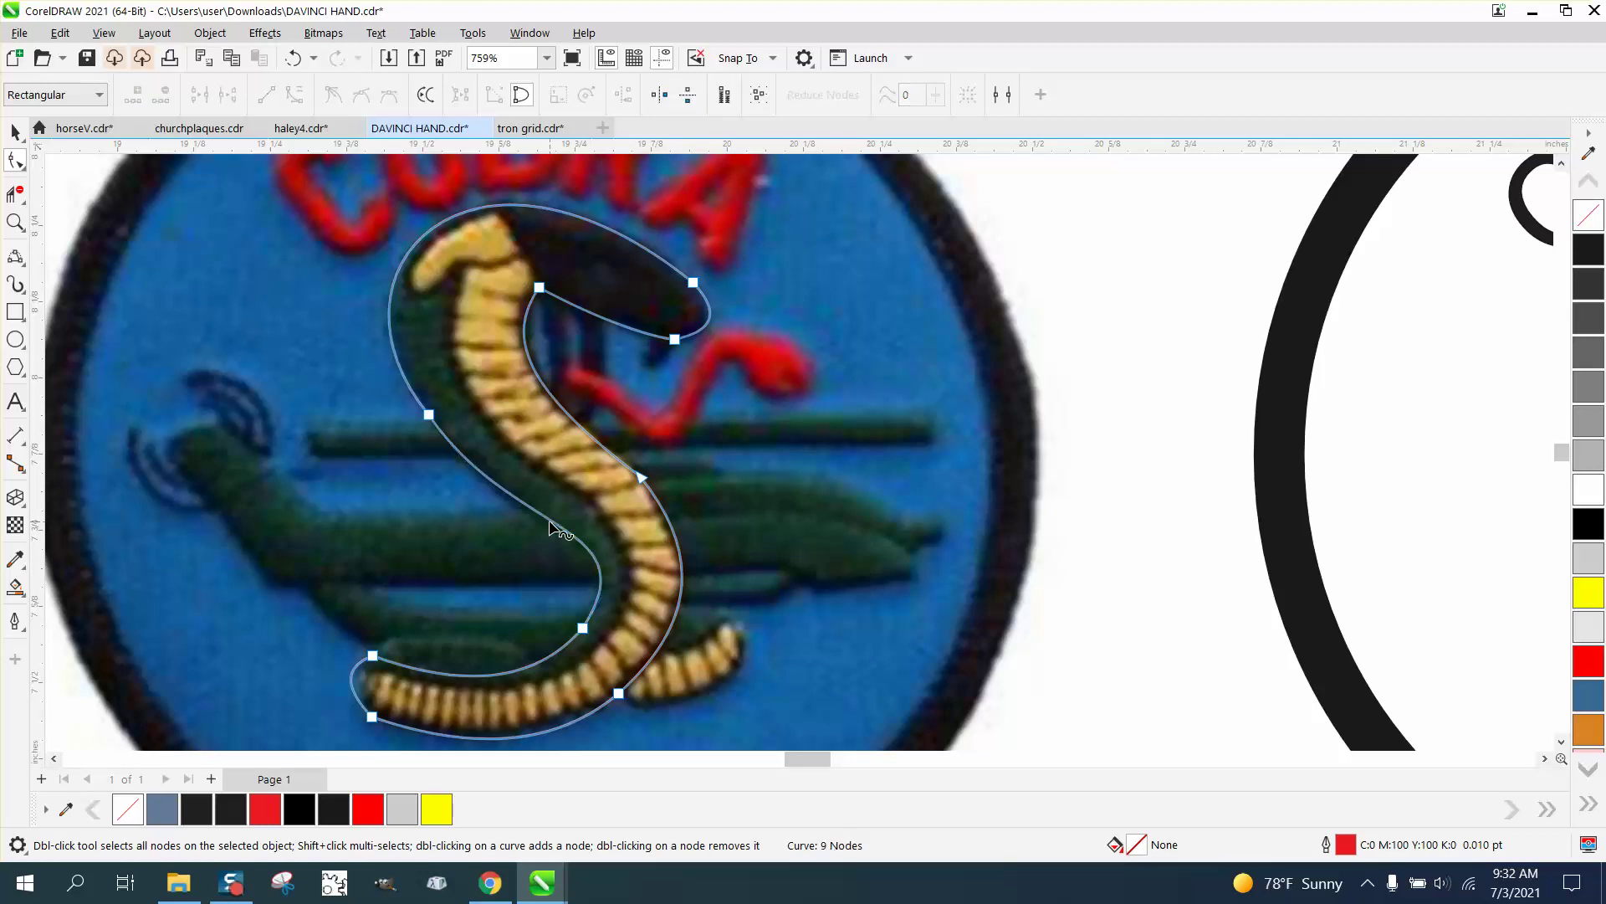
{"action": "left_click", "coordinate": [584, 629]}
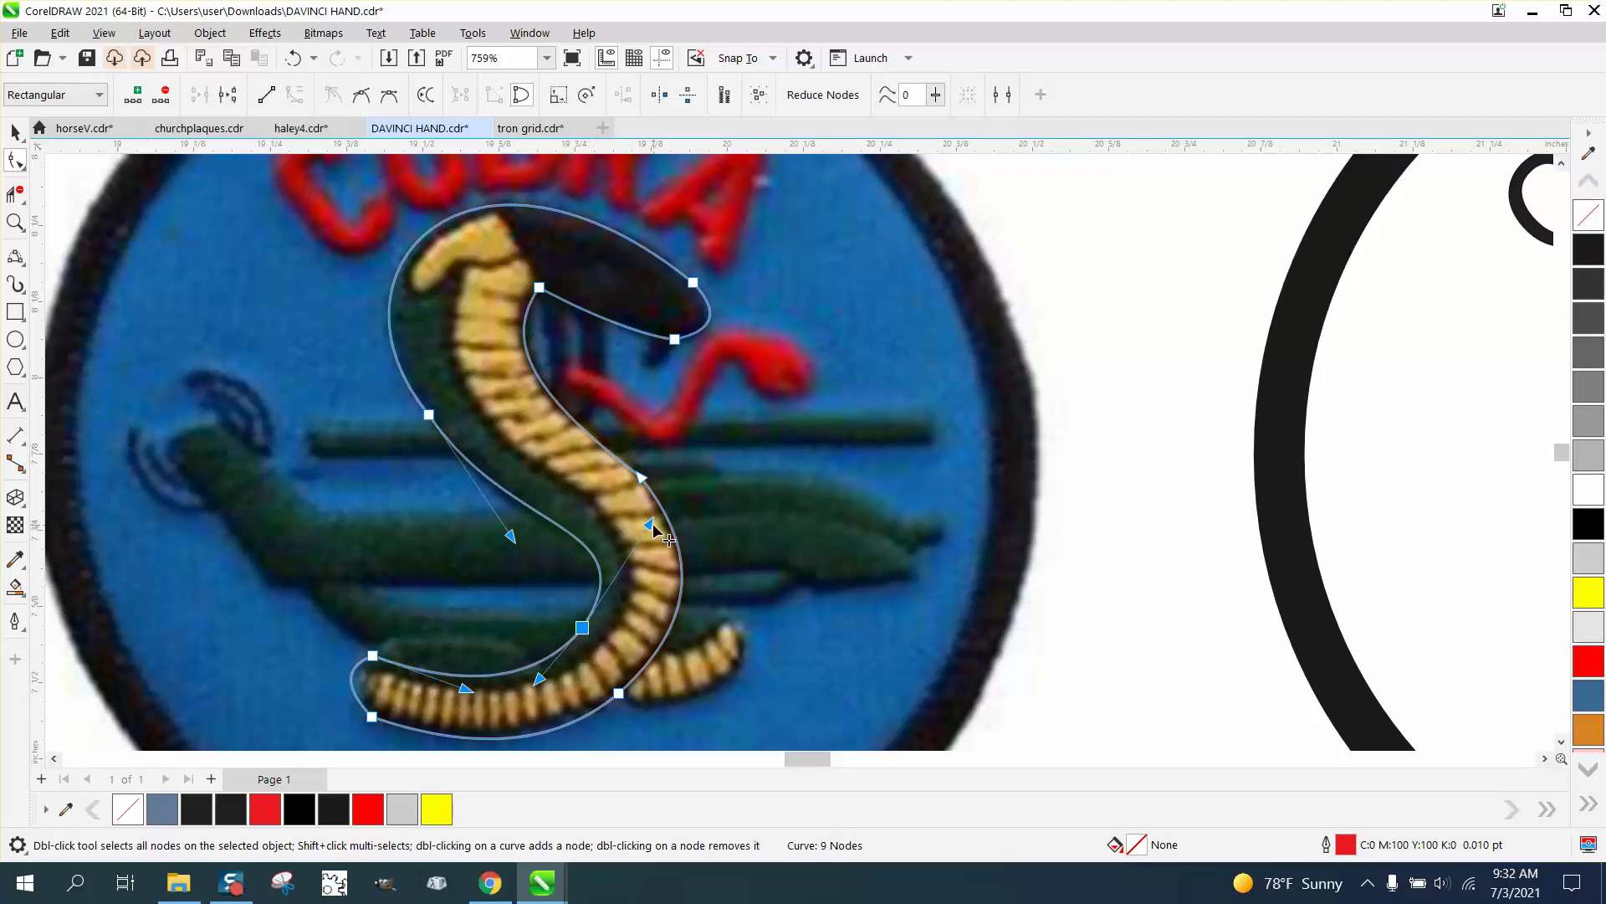
{"action": "left_click_drag", "start_coordinate": [650, 526], "coordinate": [649, 544]}
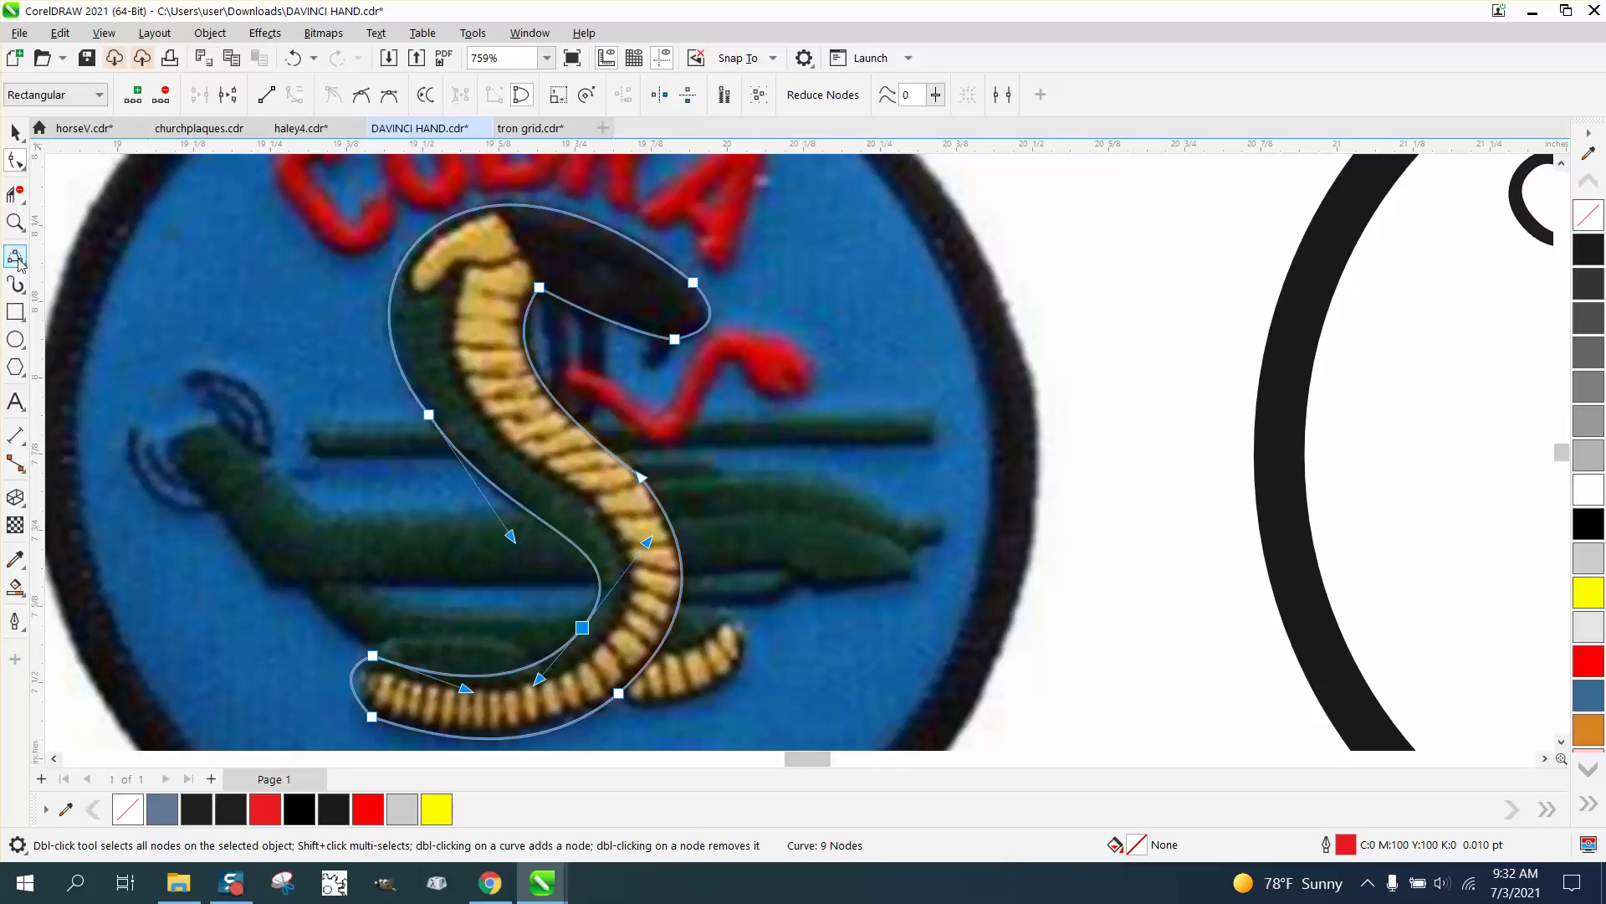
{"action": "left_click", "coordinate": [16, 223]}
{"action": "left_click_drag", "start_coordinate": [510, 262], "coordinate": [770, 527]}
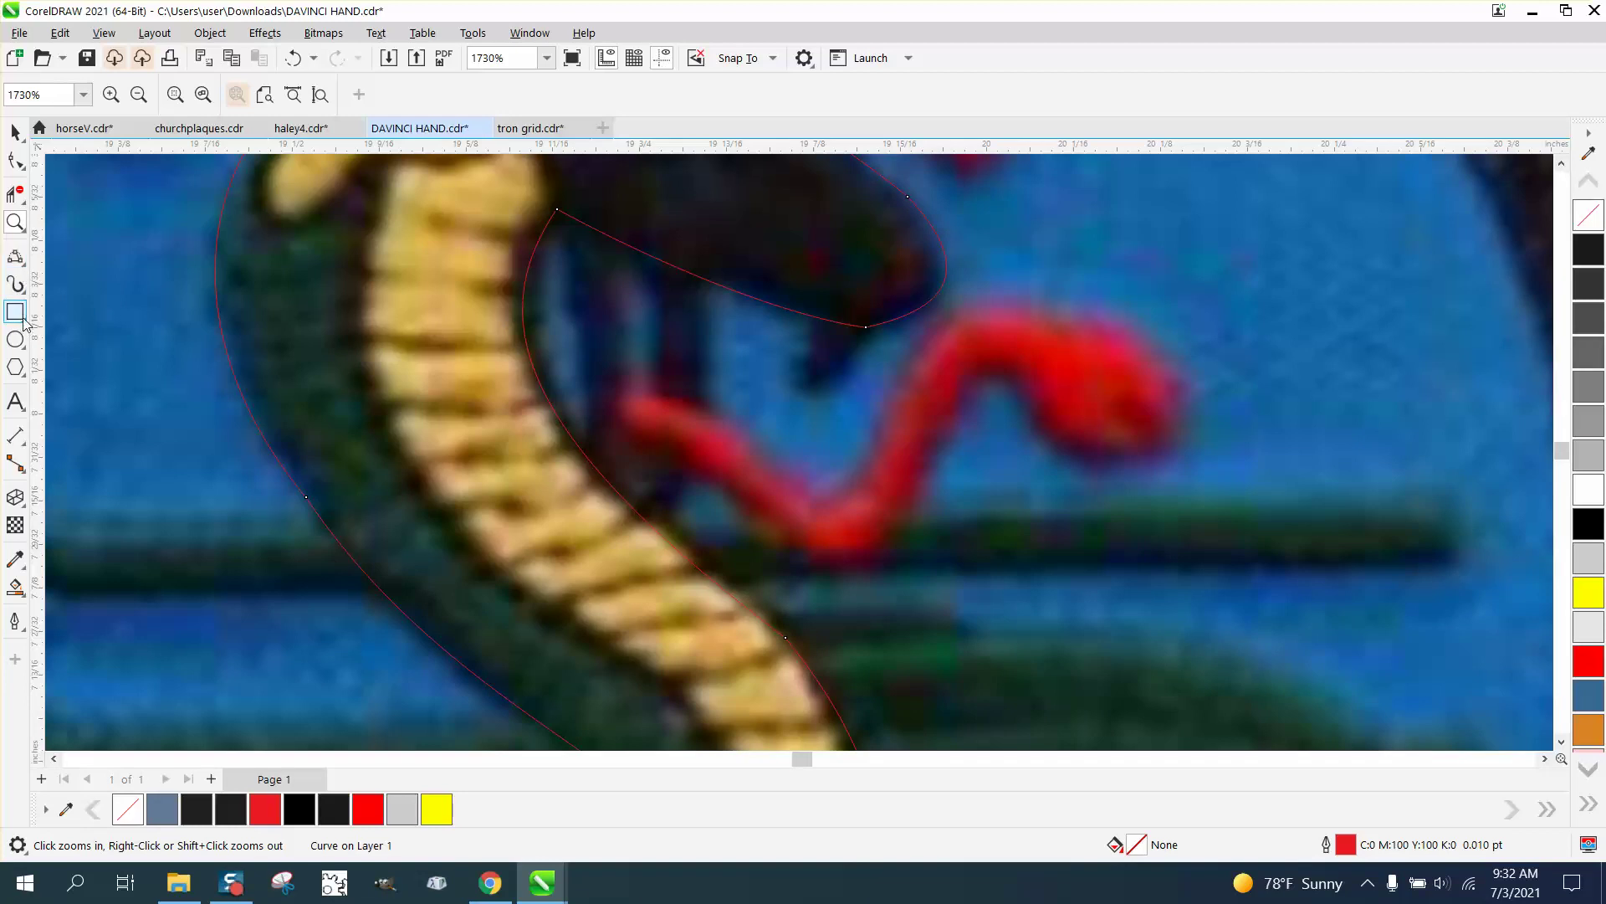
Draw four curved scale markings across the cobra's hood with the 3-Point Curve tool.
{"action": "left_click", "coordinate": [25, 268]}
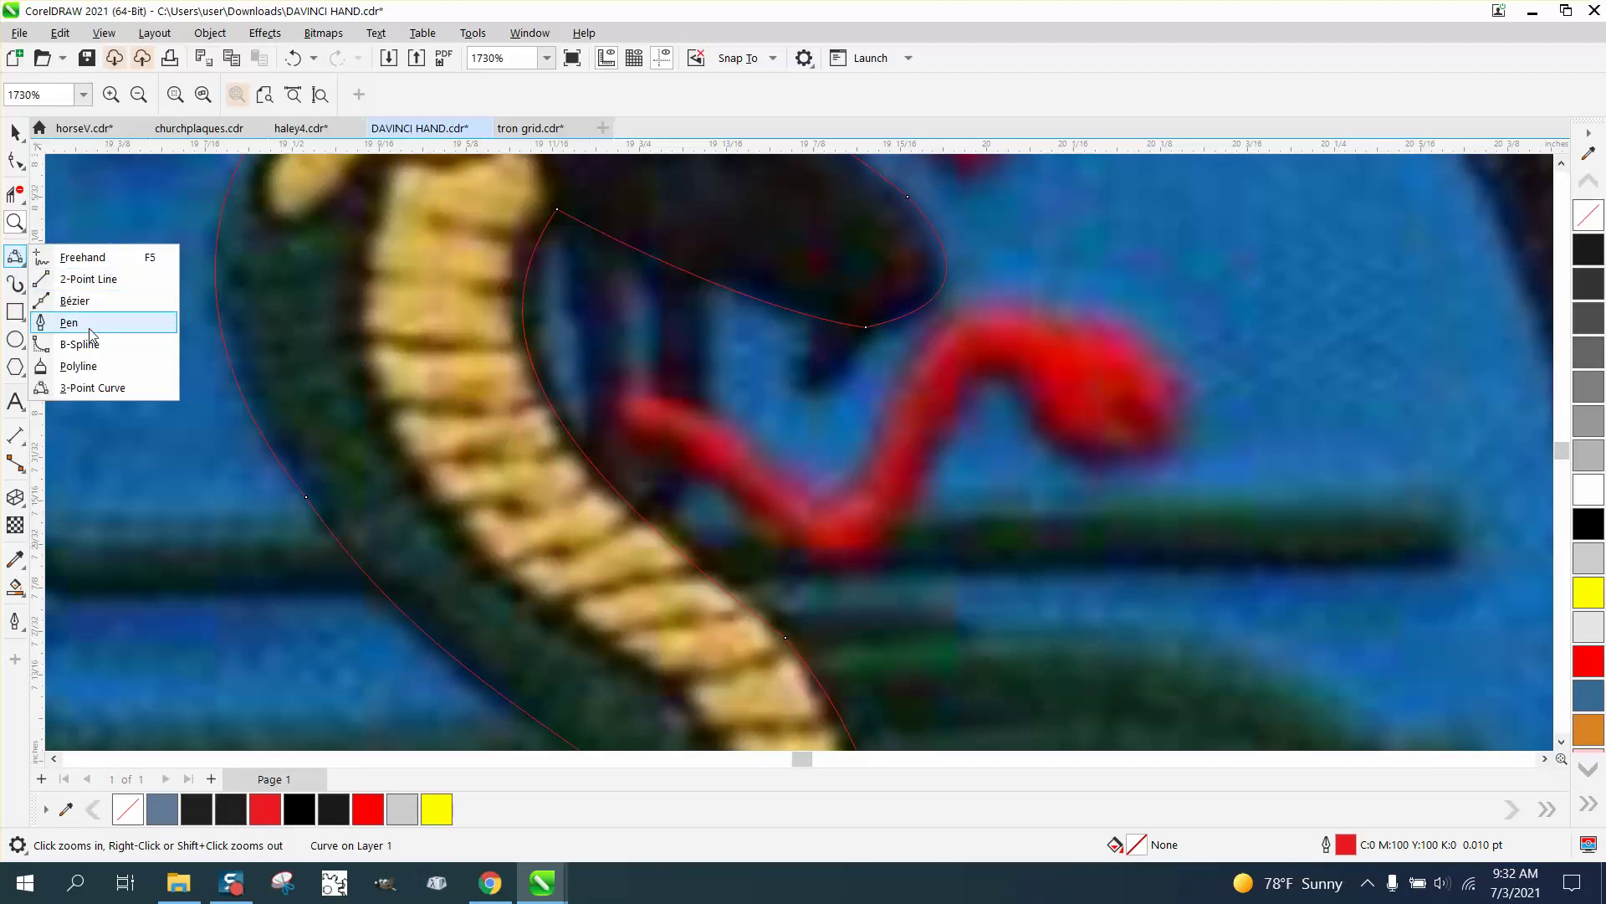
{"action": "left_click", "coordinate": [92, 388]}
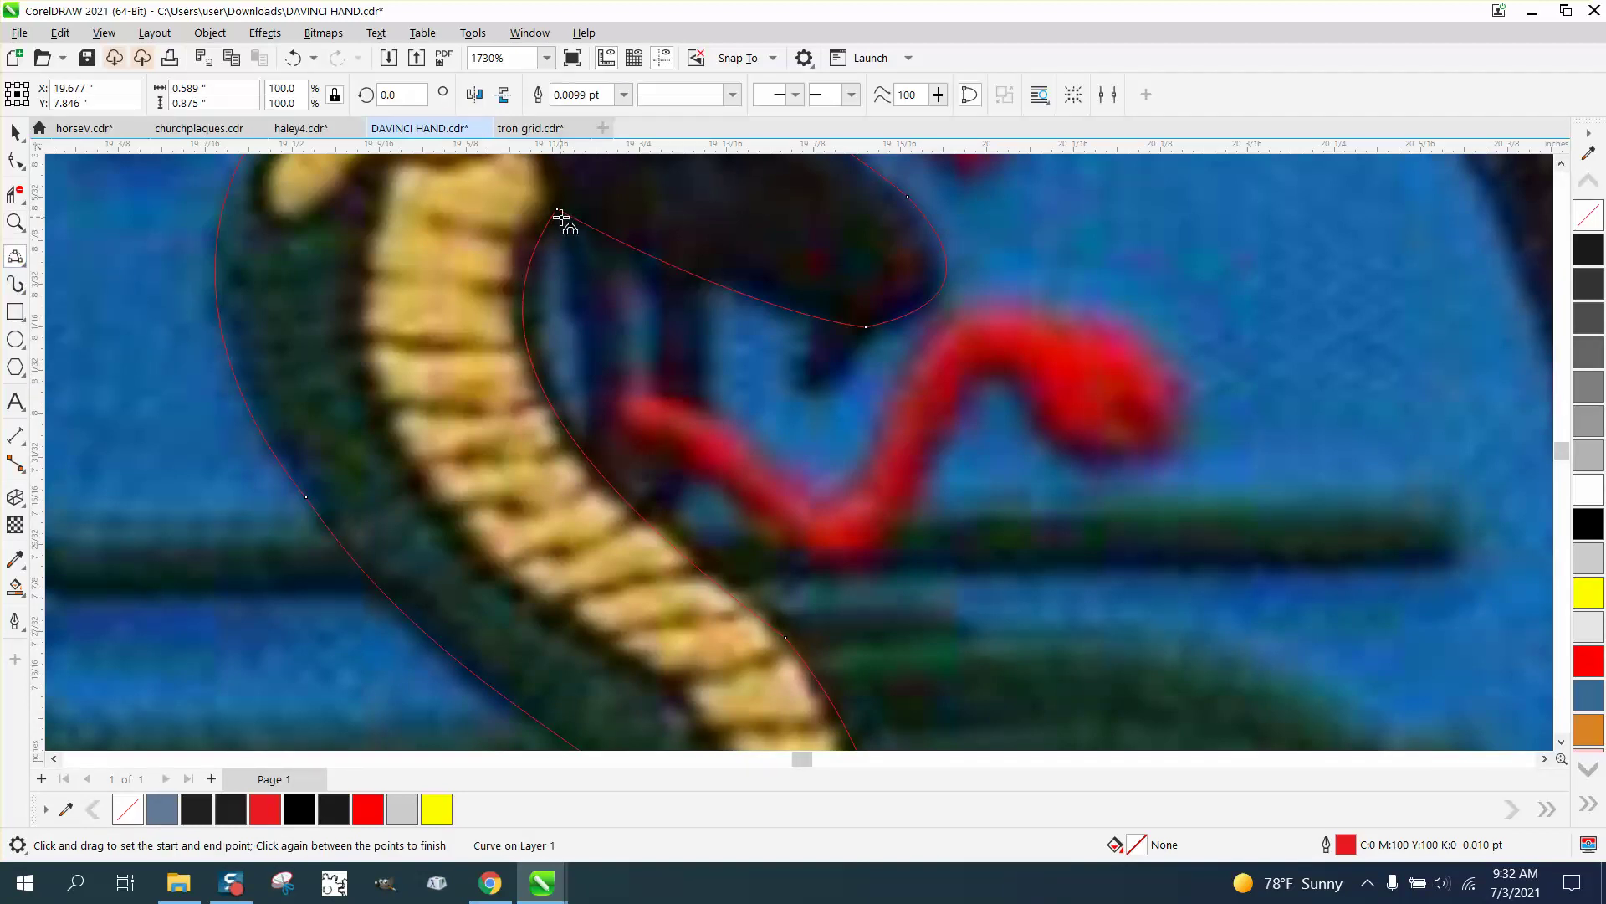
{"action": "left_click_drag", "start_coordinate": [557, 210], "coordinate": [584, 452]}
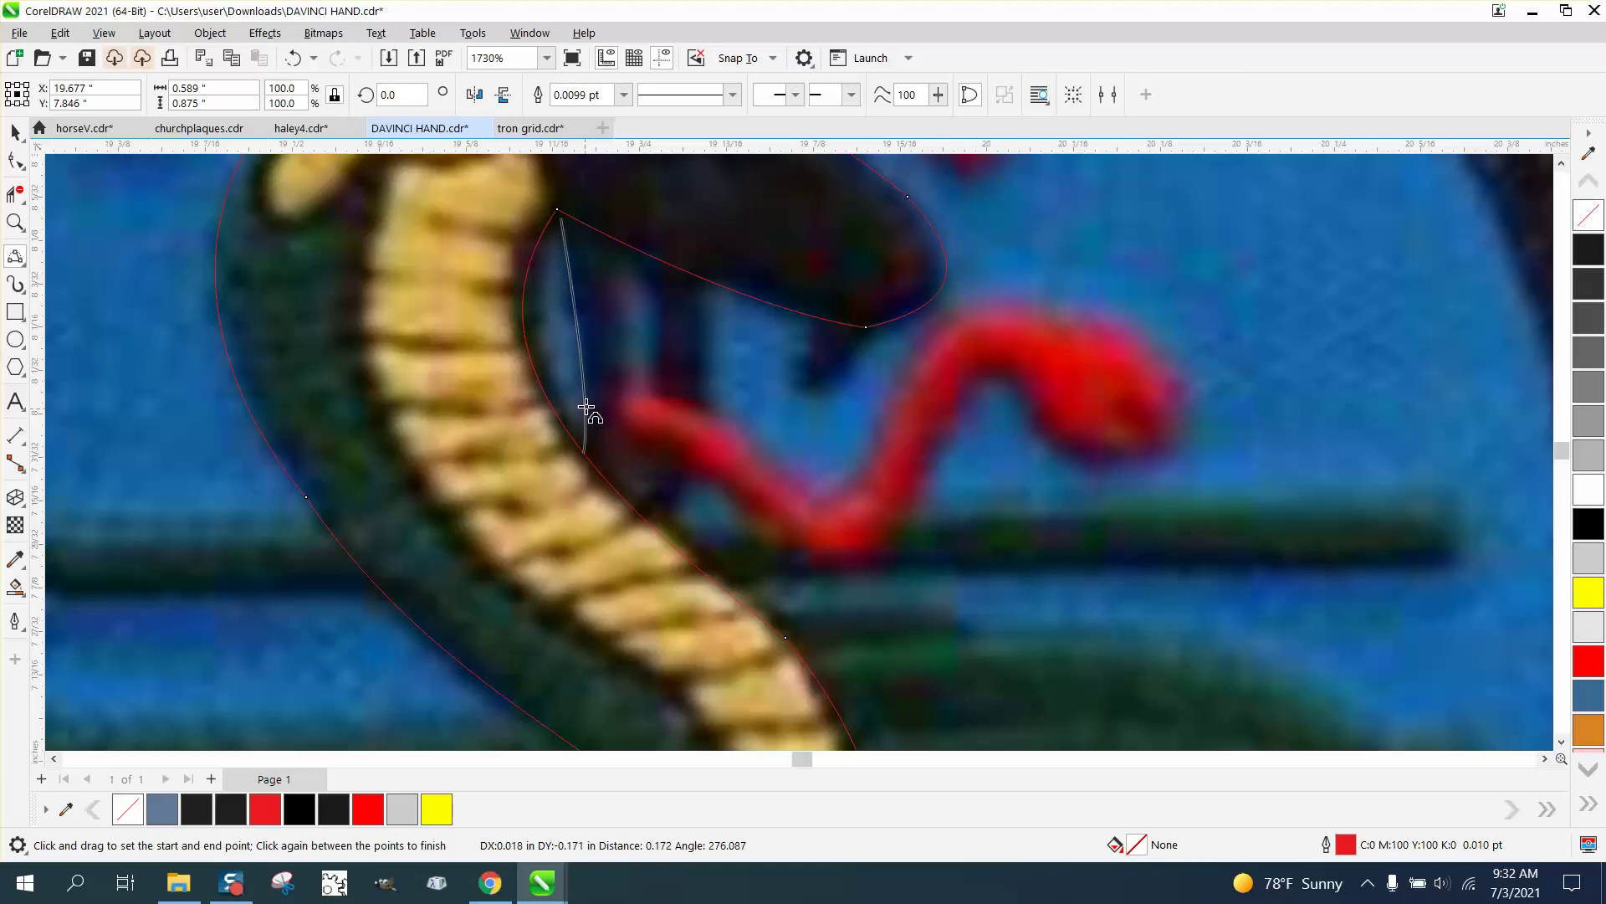
{"action": "left_click", "coordinate": [588, 381]}
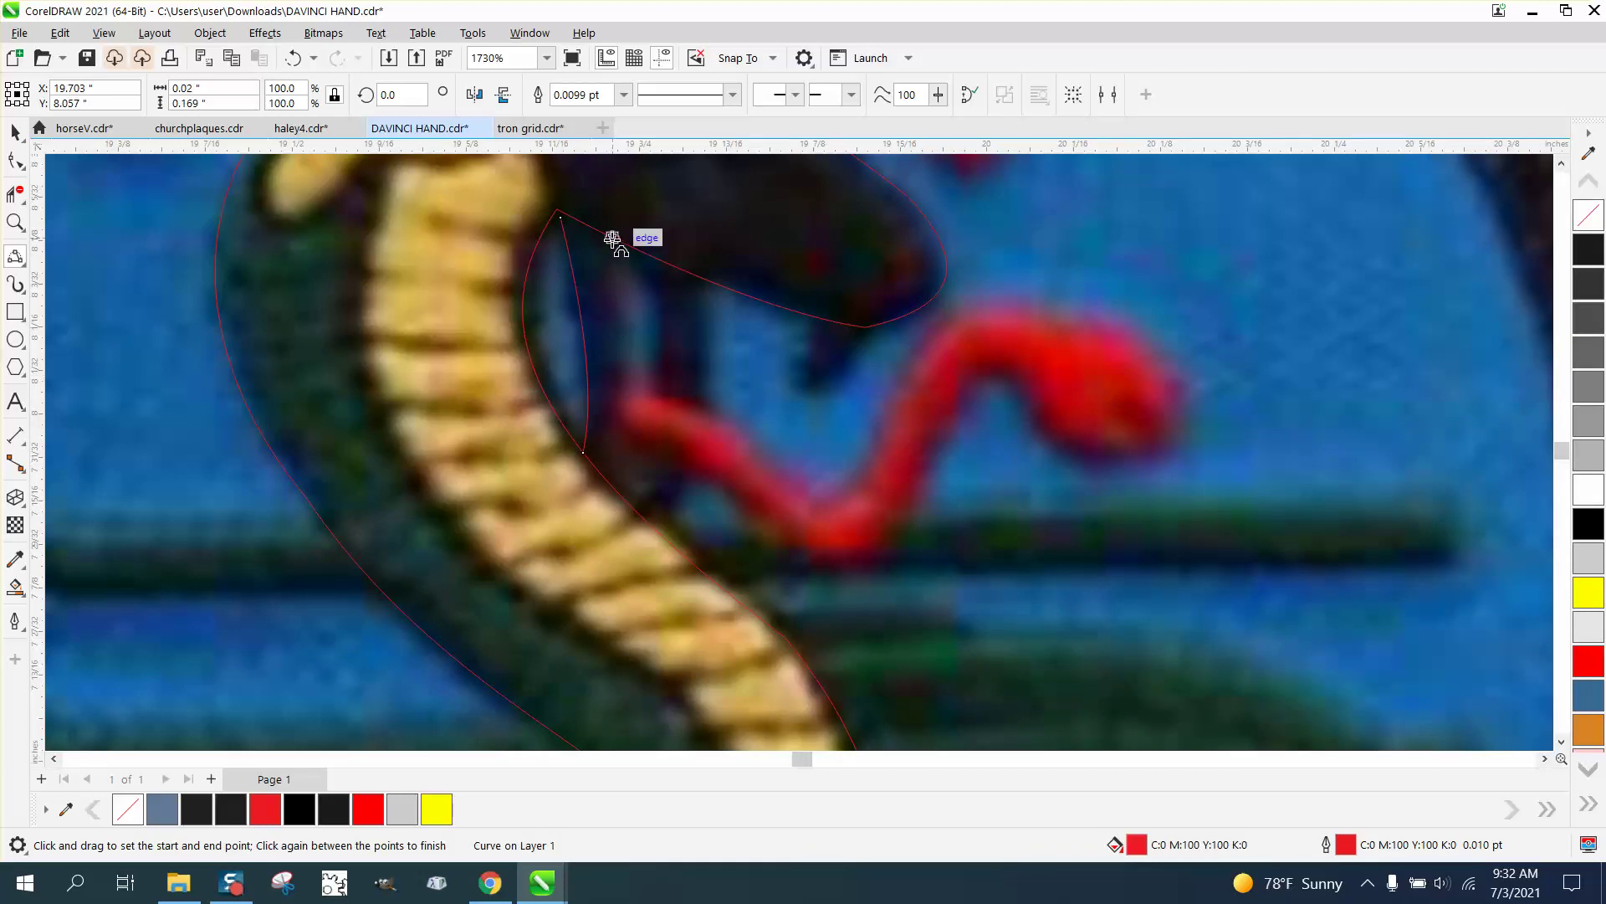
{"action": "left_click_drag", "start_coordinate": [615, 238], "coordinate": [624, 470]}
{"action": "left_click", "coordinate": [627, 452]}
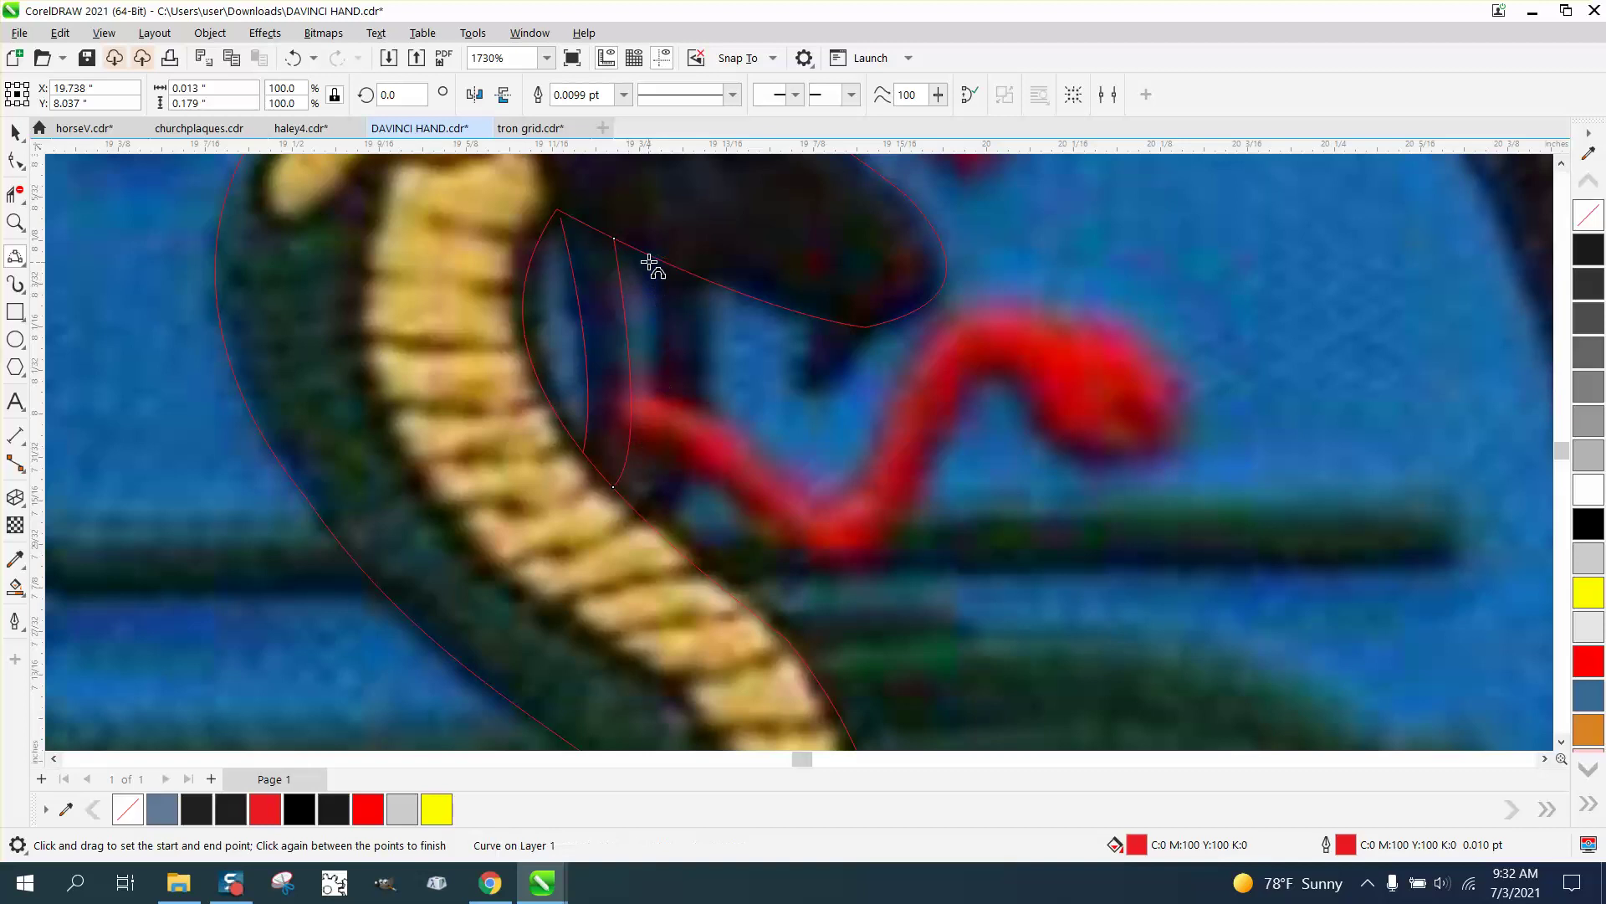
{"action": "left_click_drag", "start_coordinate": [649, 265], "coordinate": [636, 508]}
{"action": "left_click", "coordinate": [657, 448]}
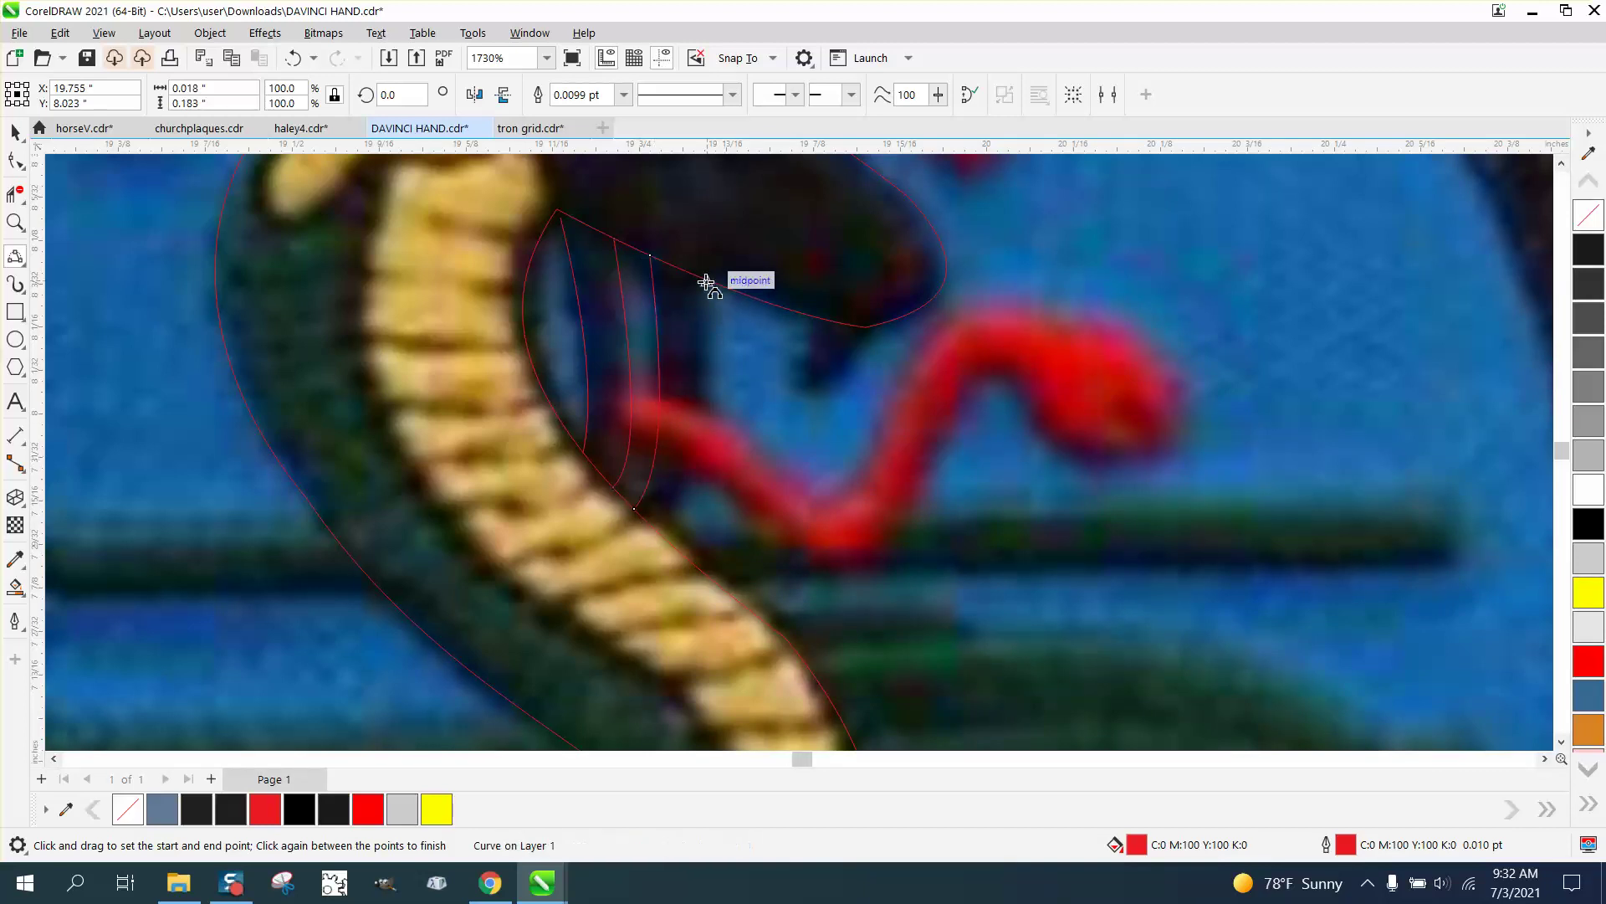
{"action": "left_click_drag", "start_coordinate": [707, 282], "coordinate": [668, 532]}
{"action": "left_click", "coordinate": [698, 473]}
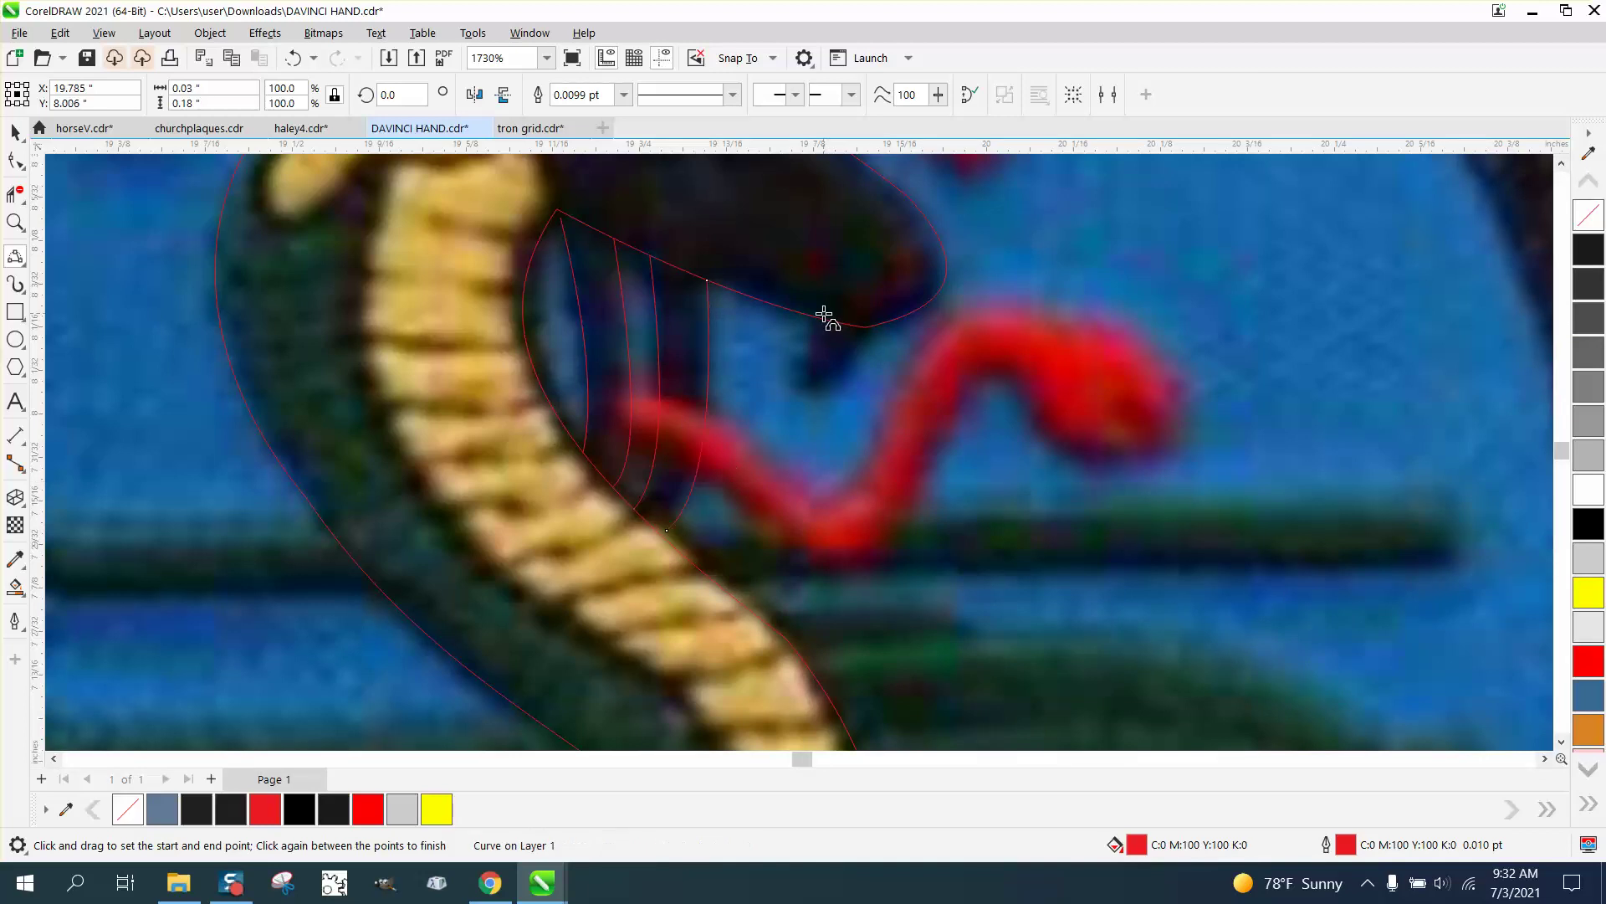
Trace the mouth notch under the head with connected curves.
{"action": "left_click_drag", "start_coordinate": [820, 316], "coordinate": [876, 331]}
{"action": "left_click", "coordinate": [795, 363]}
{"action": "left_click", "coordinate": [804, 395]}
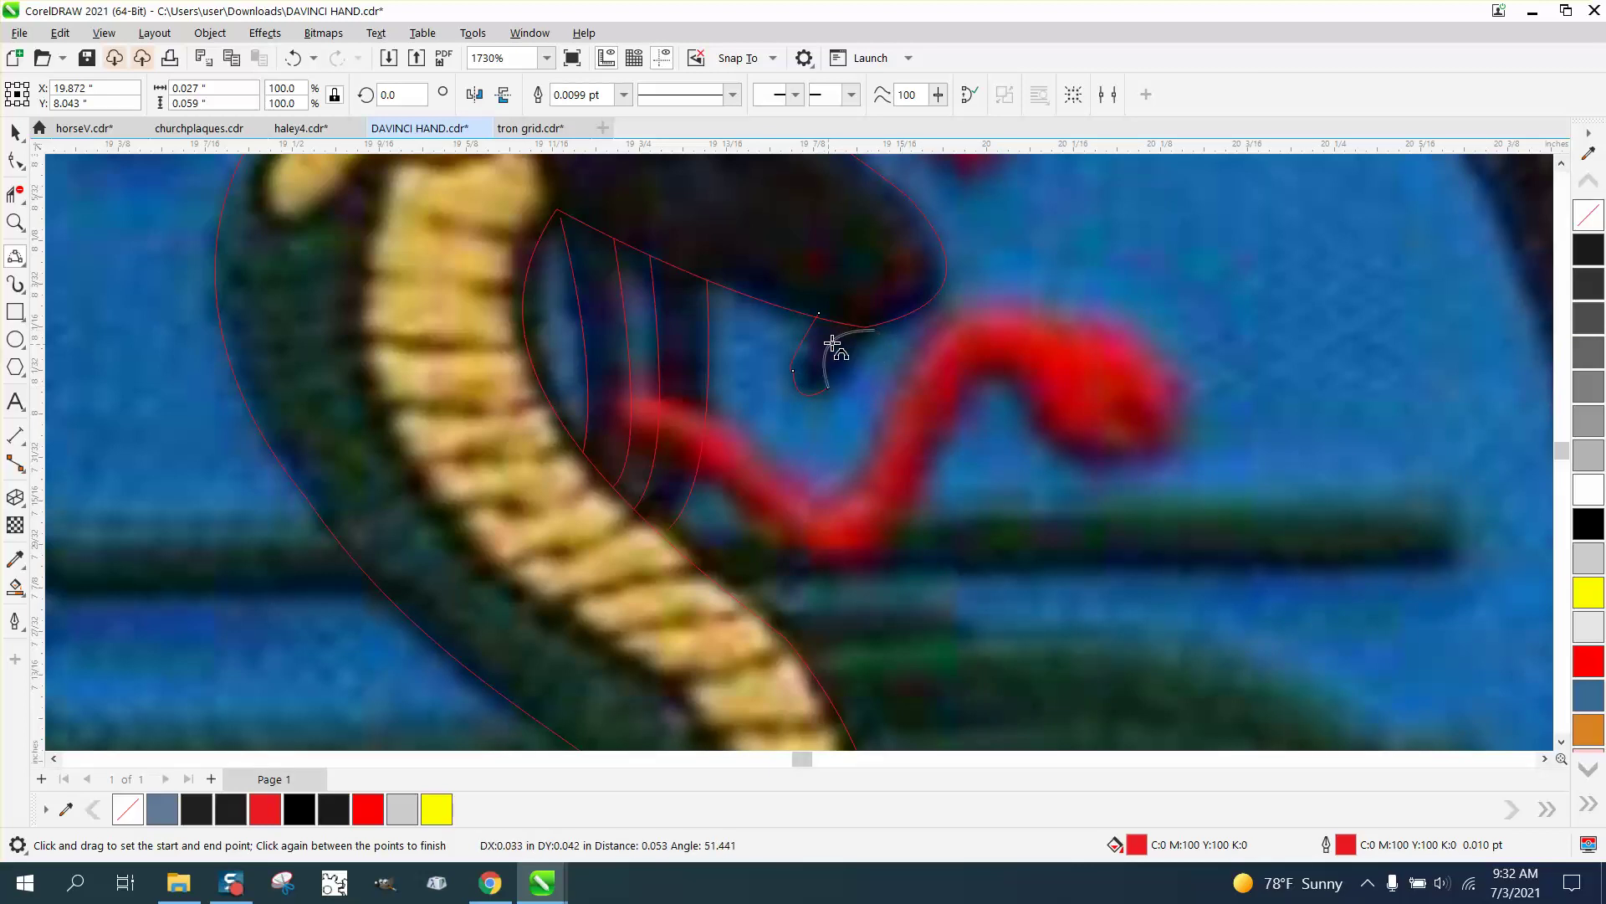
{"action": "left_click", "coordinate": [844, 369]}
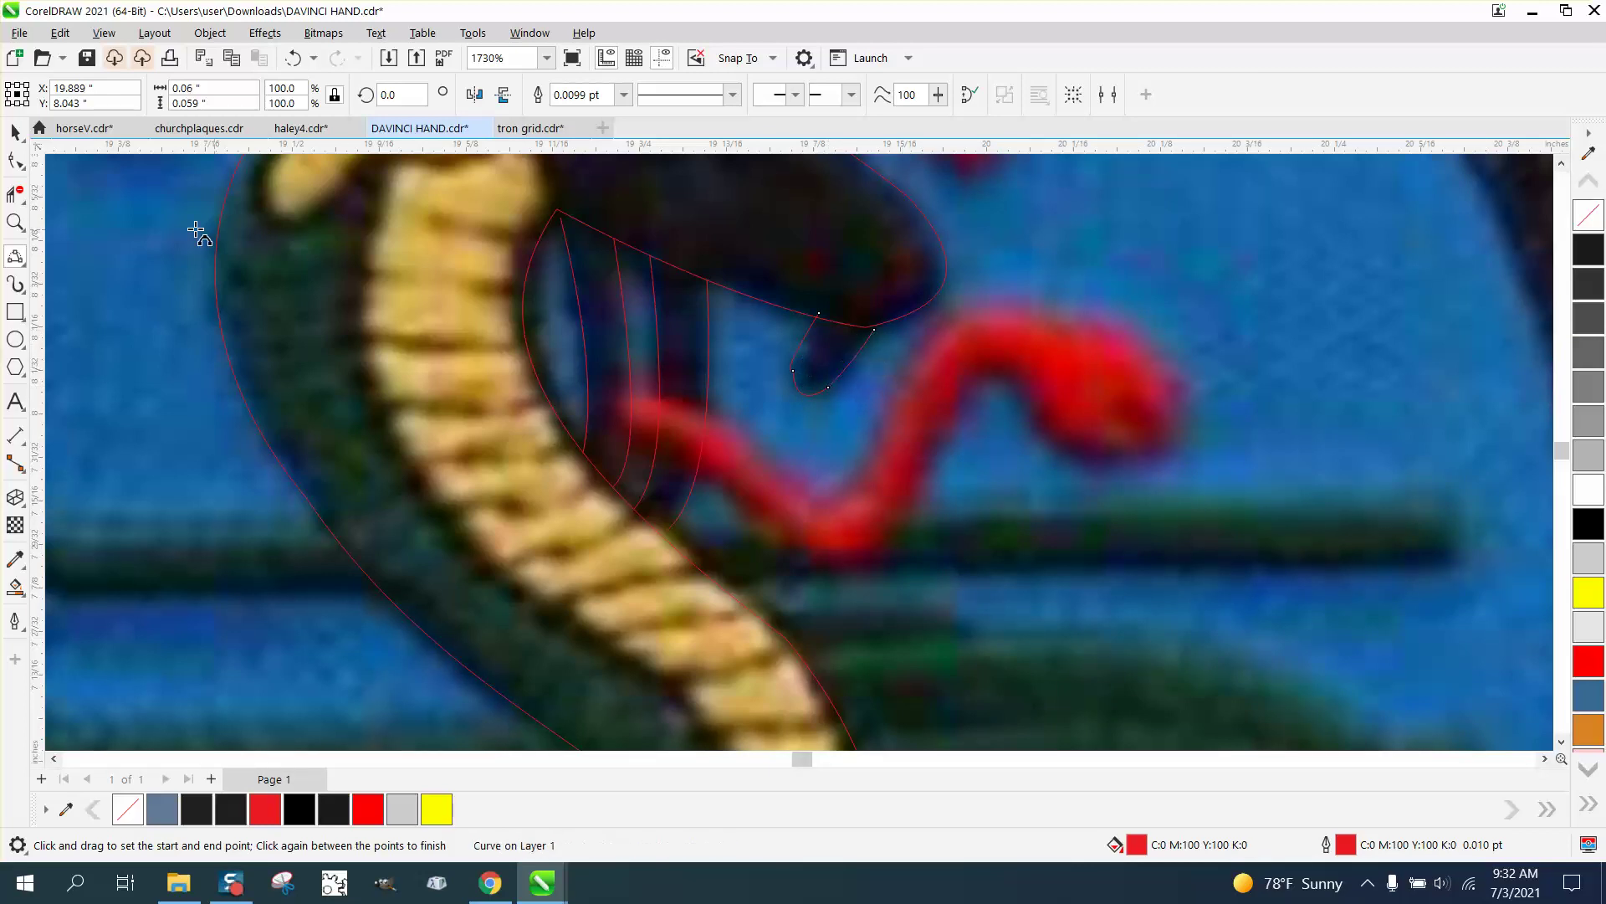
Snap the mouth curve's loose end onto the head outline and delete its extra corner node.
{"action": "left_click_drag", "start_coordinate": [806, 279], "coordinate": [952, 390]}
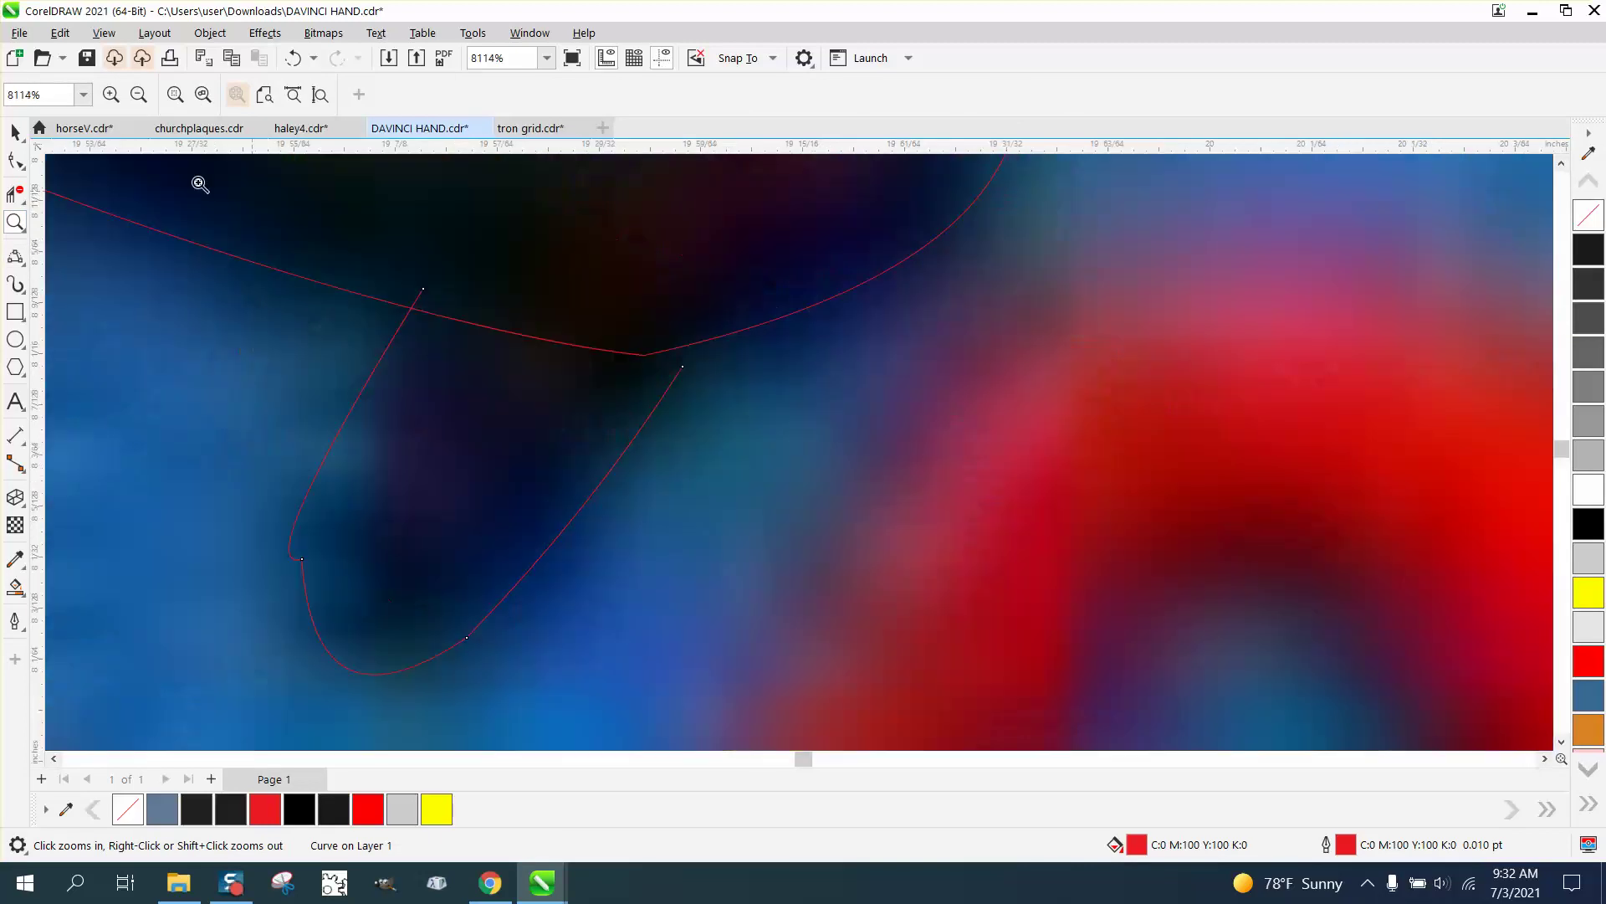
{"action": "left_click", "coordinate": [15, 159]}
{"action": "left_click_drag", "start_coordinate": [683, 369], "coordinate": [695, 343]}
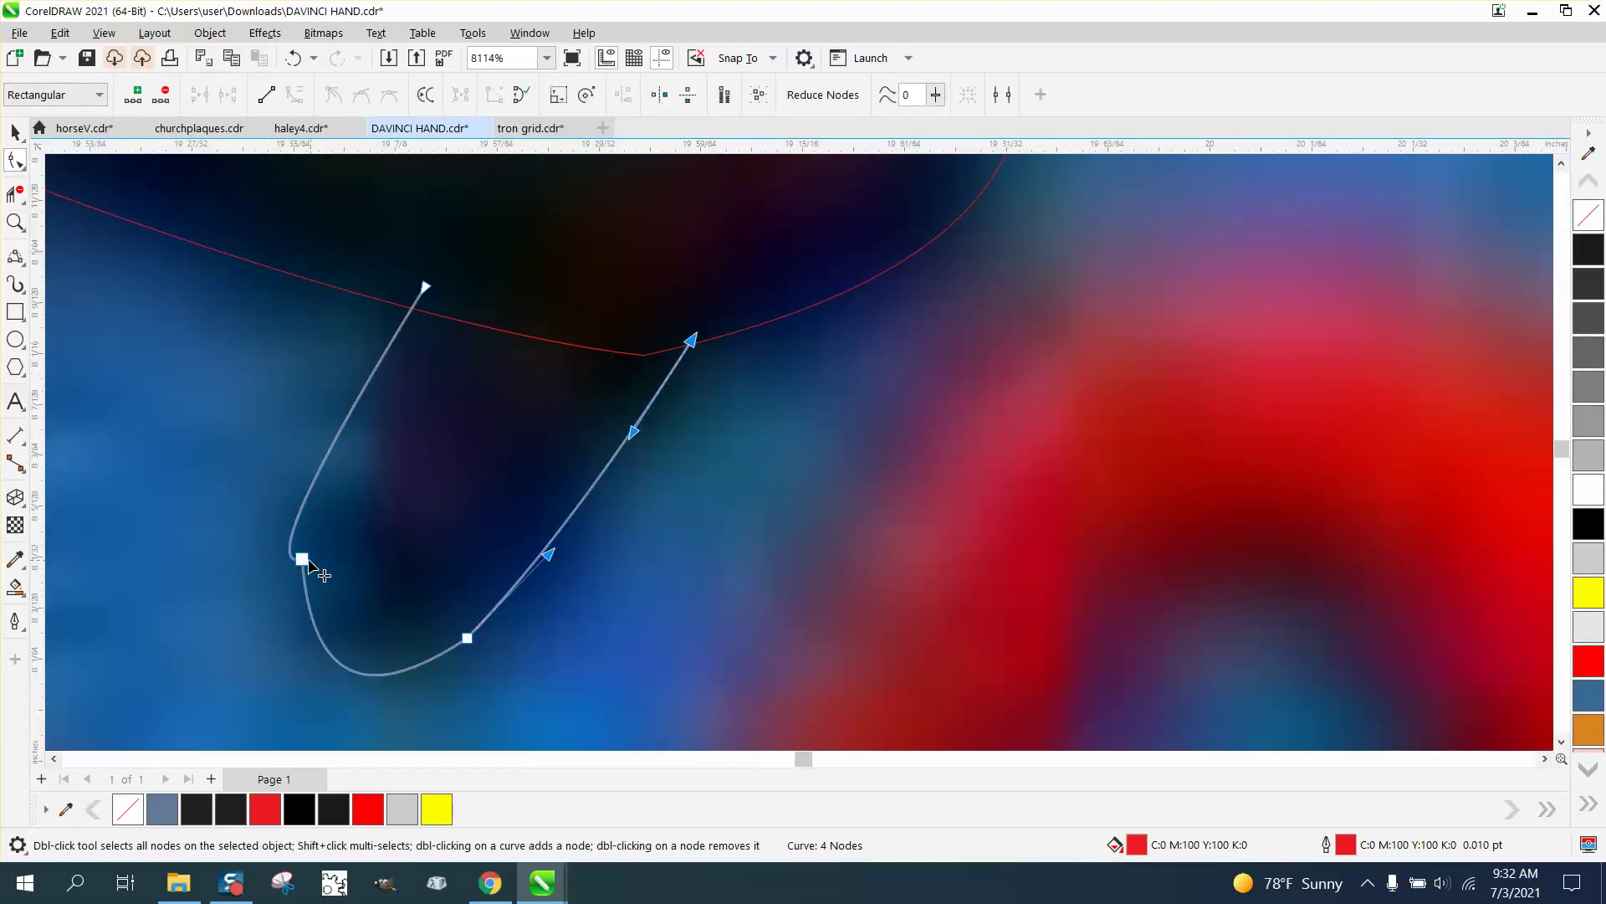
{"action": "left_click", "coordinate": [302, 559]}
{"action": "key", "text": "Delete"}
{"action": "scroll", "coordinate": [391, 569], "scroll_direction": "down", "scroll_amount": 1}
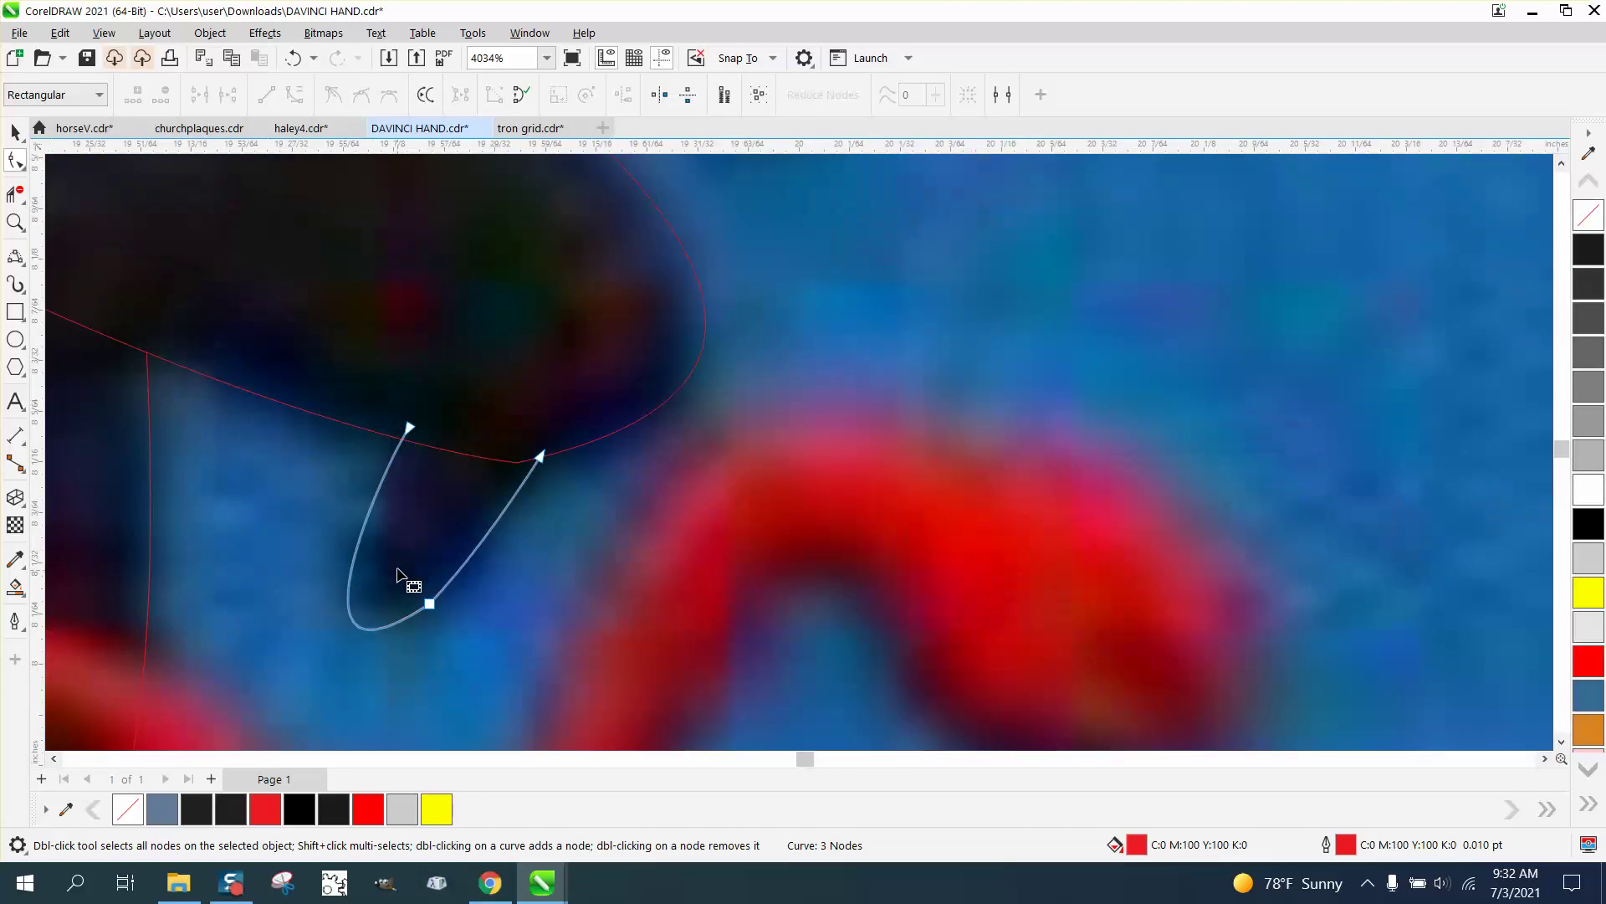
Zoom in where two lines meet and pull the line's loose end up to the corner.
{"action": "left_click", "coordinate": [15, 196]}
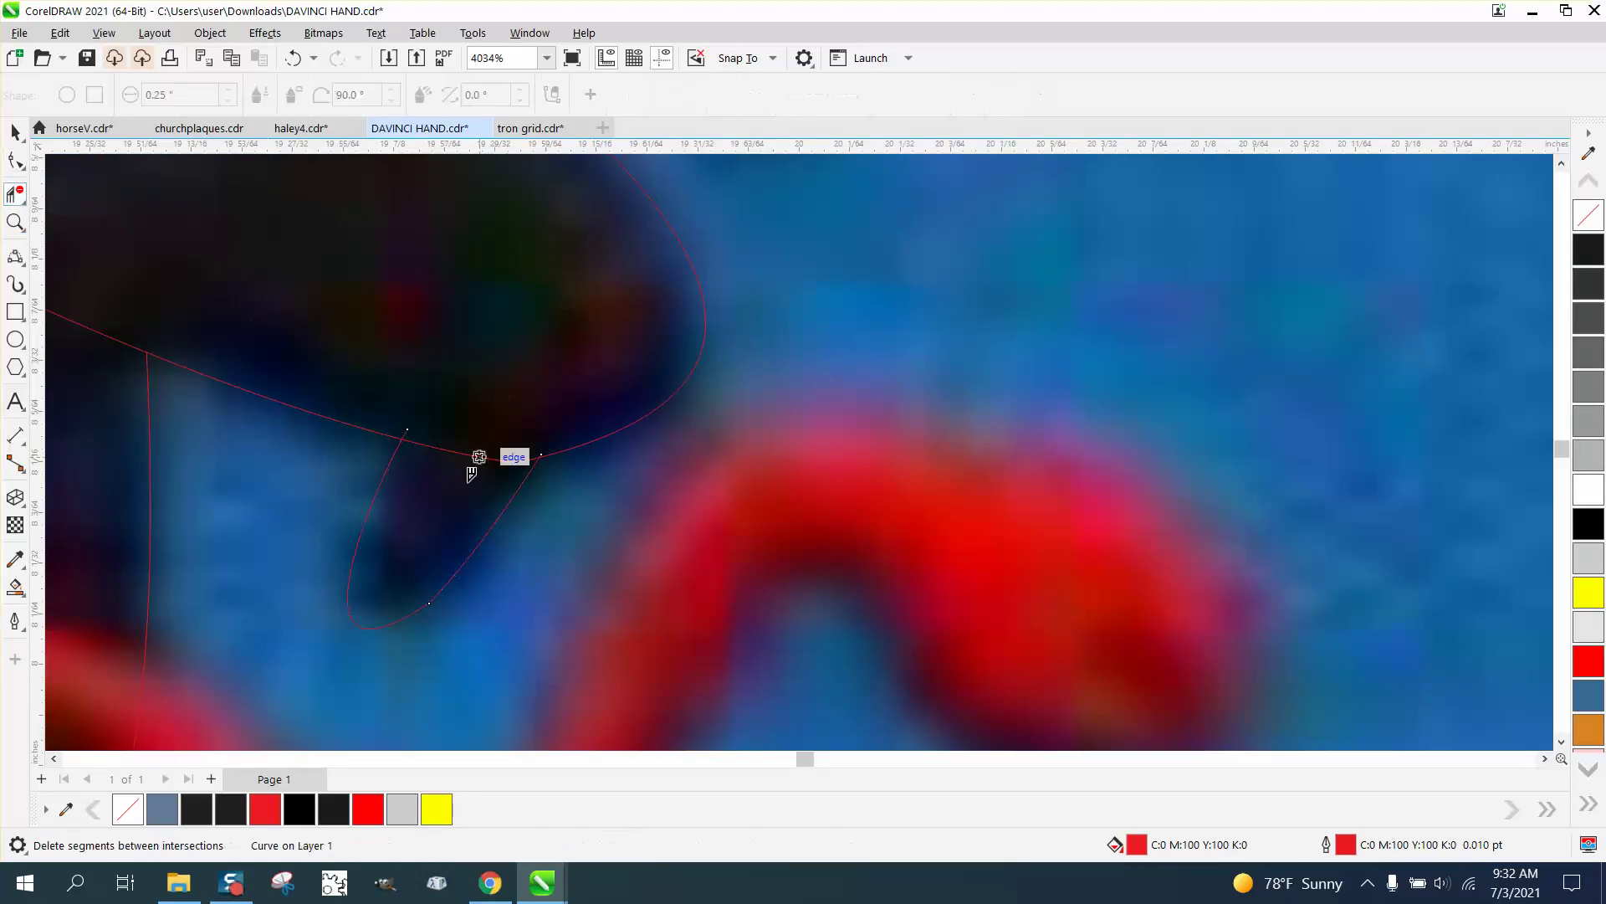
{"action": "scroll", "coordinate": [530, 428], "scroll_direction": "down", "scroll_amount": 1}
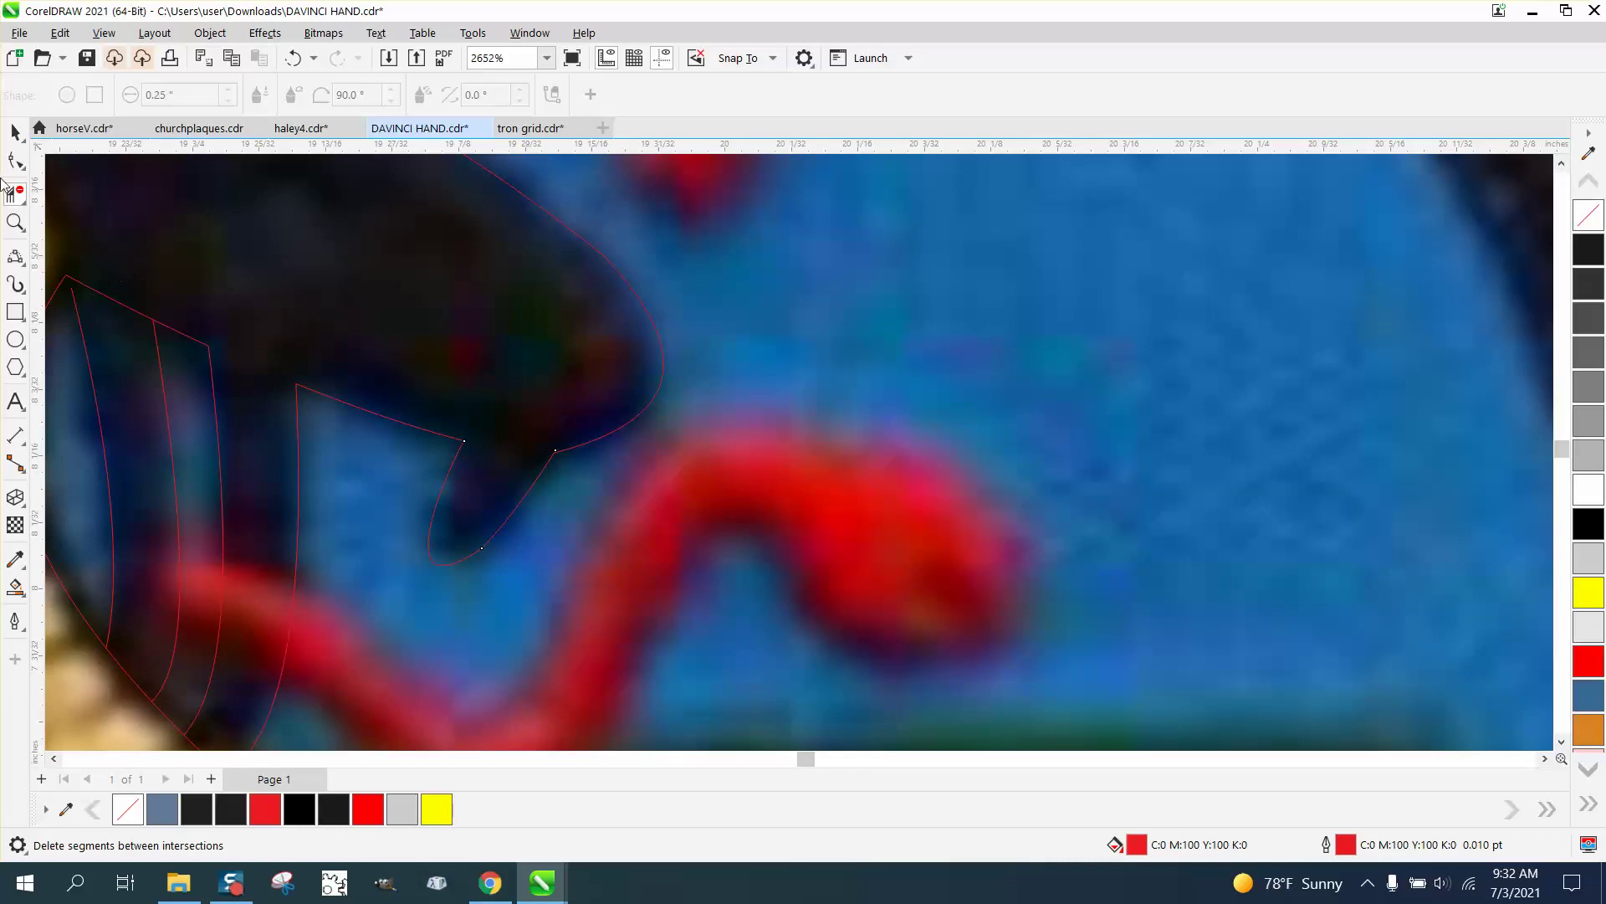
{"action": "left_click", "coordinate": [15, 221]}
{"action": "left_click_drag", "start_coordinate": [61, 266], "coordinate": [134, 318]}
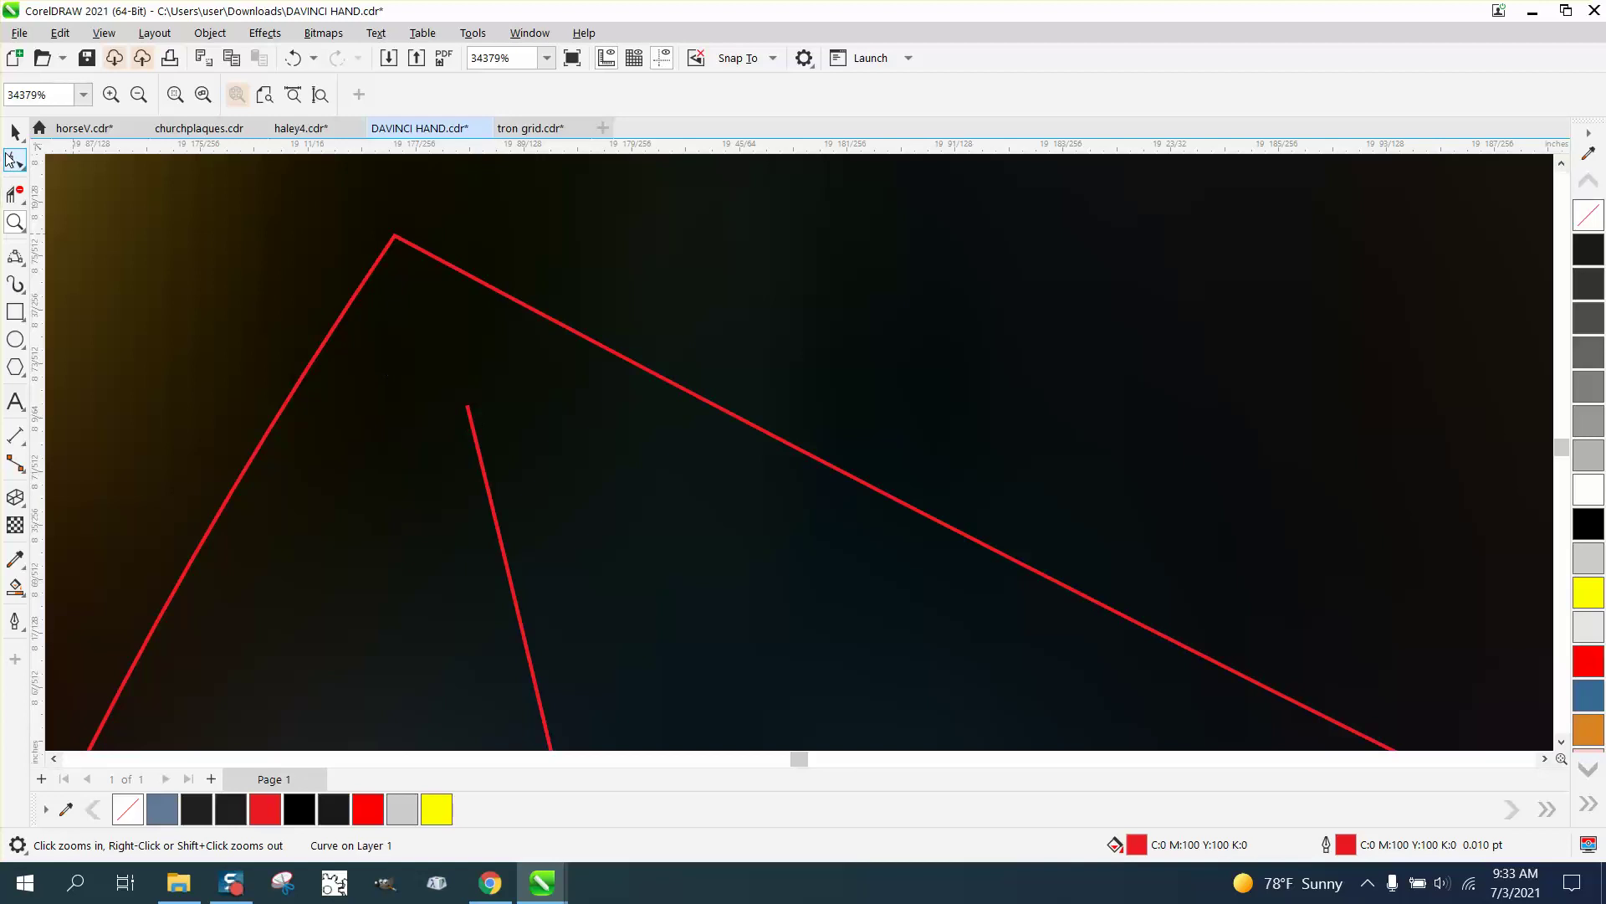
{"action": "key", "text": "F10"}
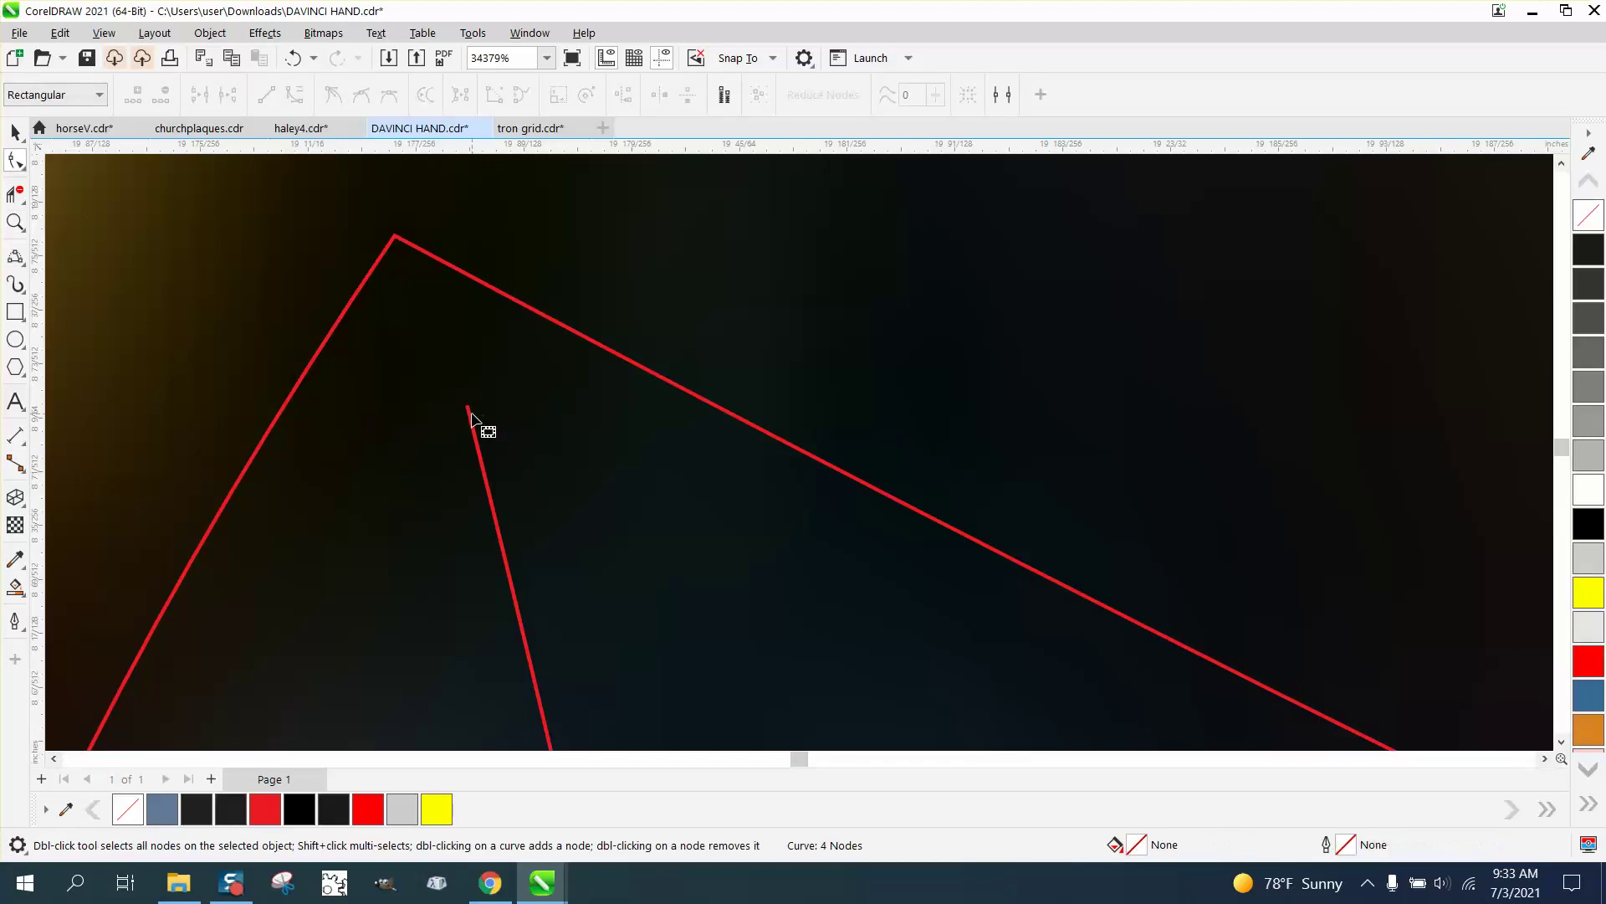
{"action": "left_click_drag", "start_coordinate": [474, 413], "coordinate": [436, 249]}
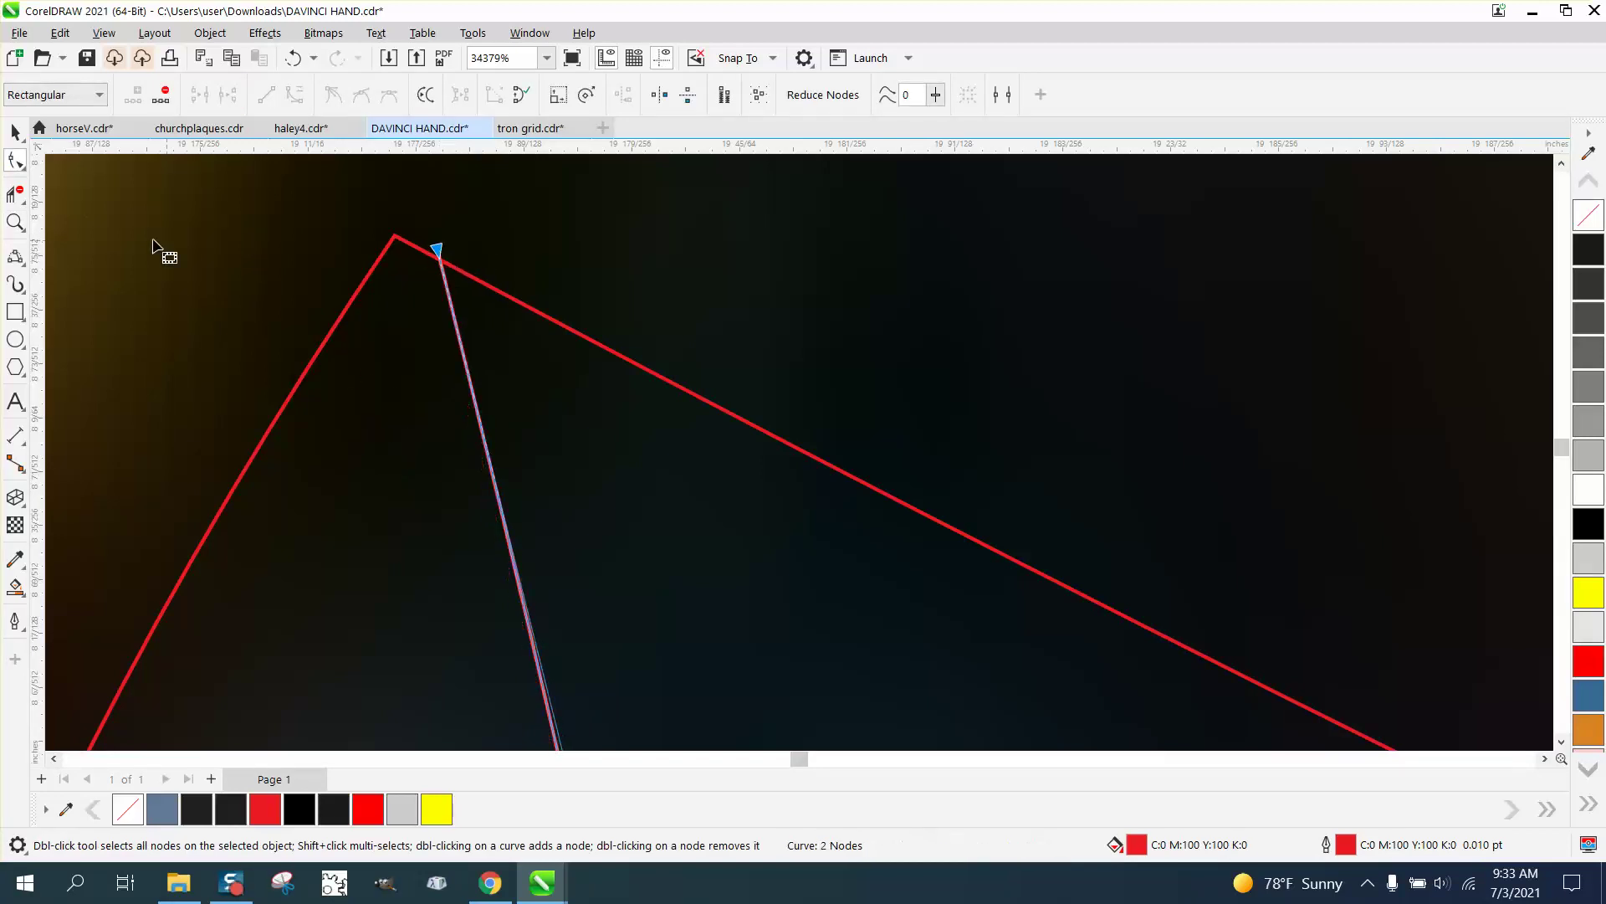
Delete the long leftover segment on the right and the large outer outline segment.
{"action": "left_click", "coordinate": [14, 197]}
{"action": "left_click", "coordinate": [493, 288]}
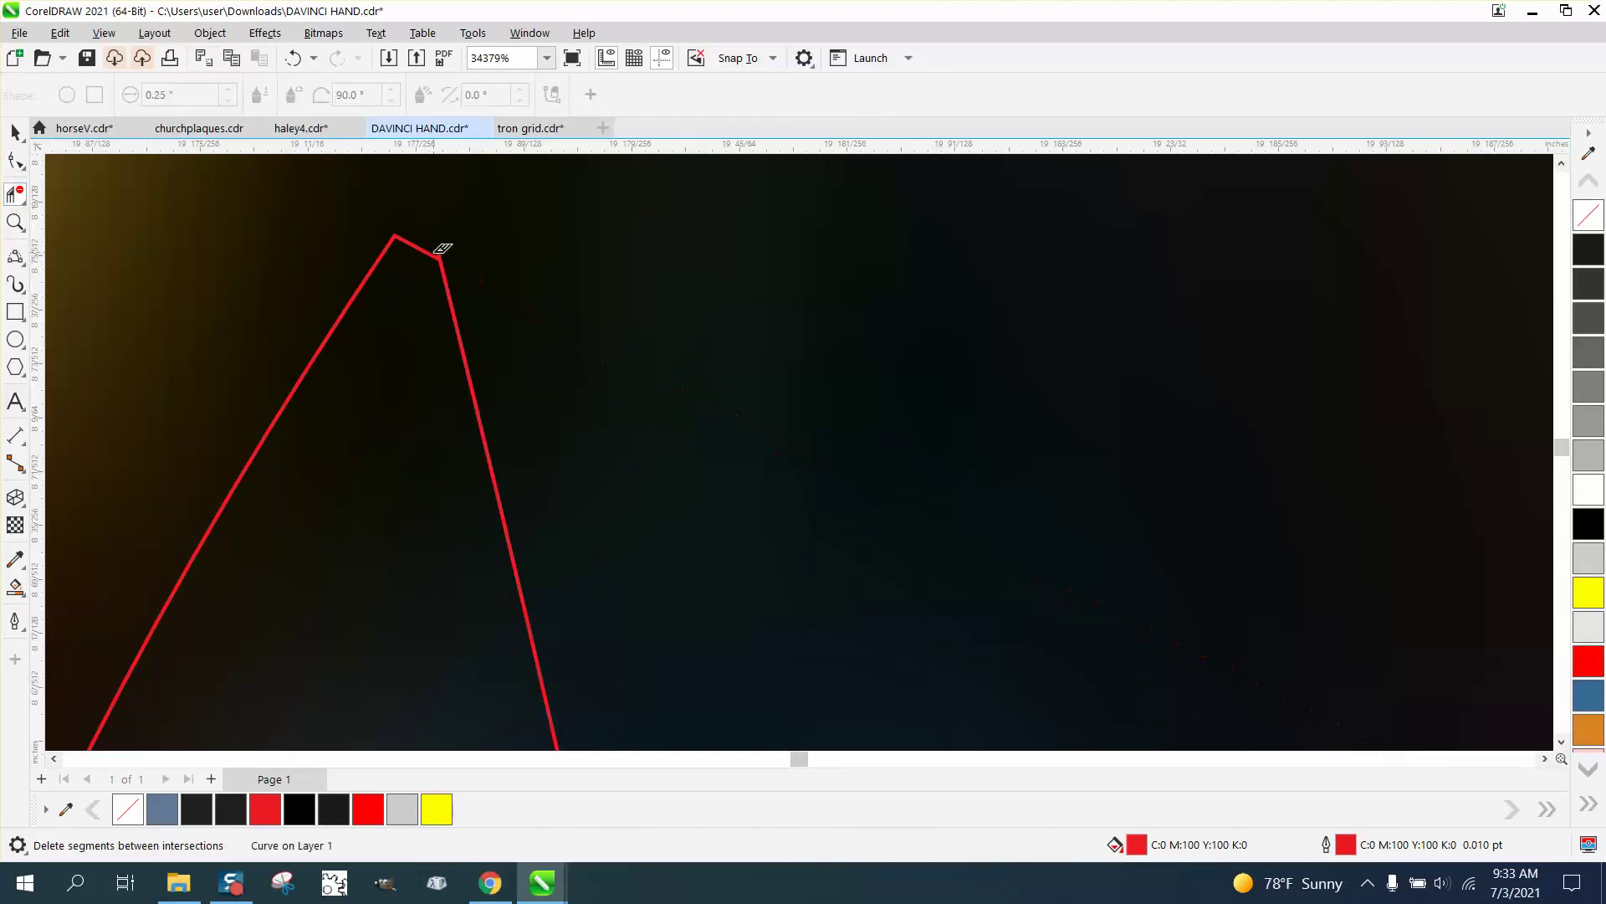
{"action": "scroll", "coordinate": [489, 254], "scroll_direction": "down", "scroll_amount": 10}
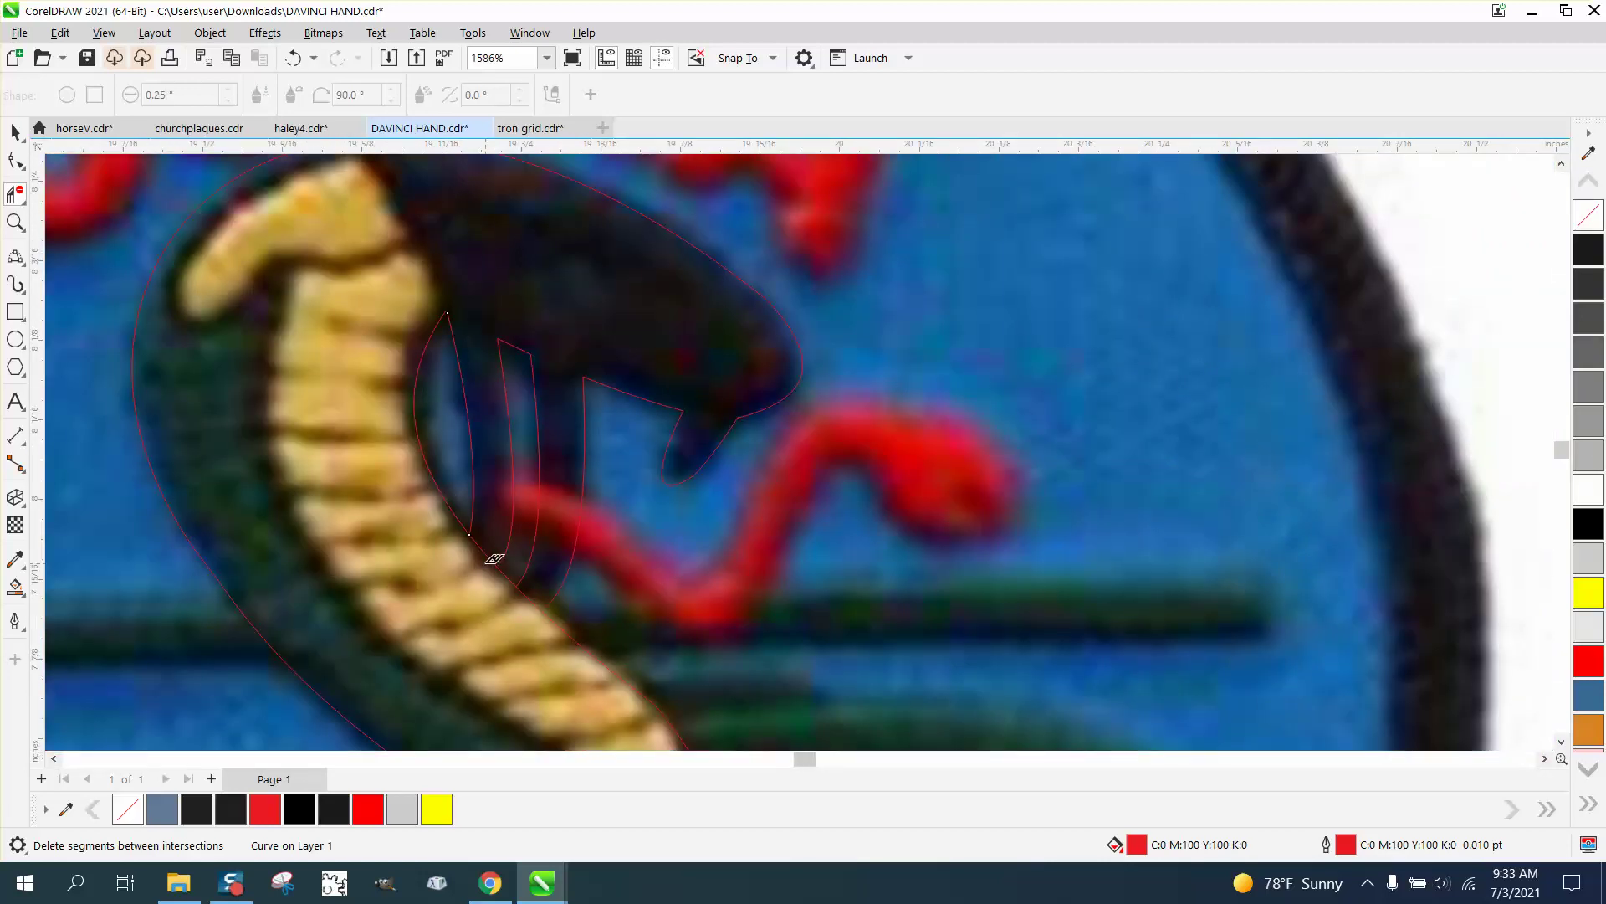
{"action": "left_click", "coordinate": [531, 590]}
Trace the red wavy shape with 3-point curves from its left end up to the head.
{"action": "left_click", "coordinate": [15, 256]}
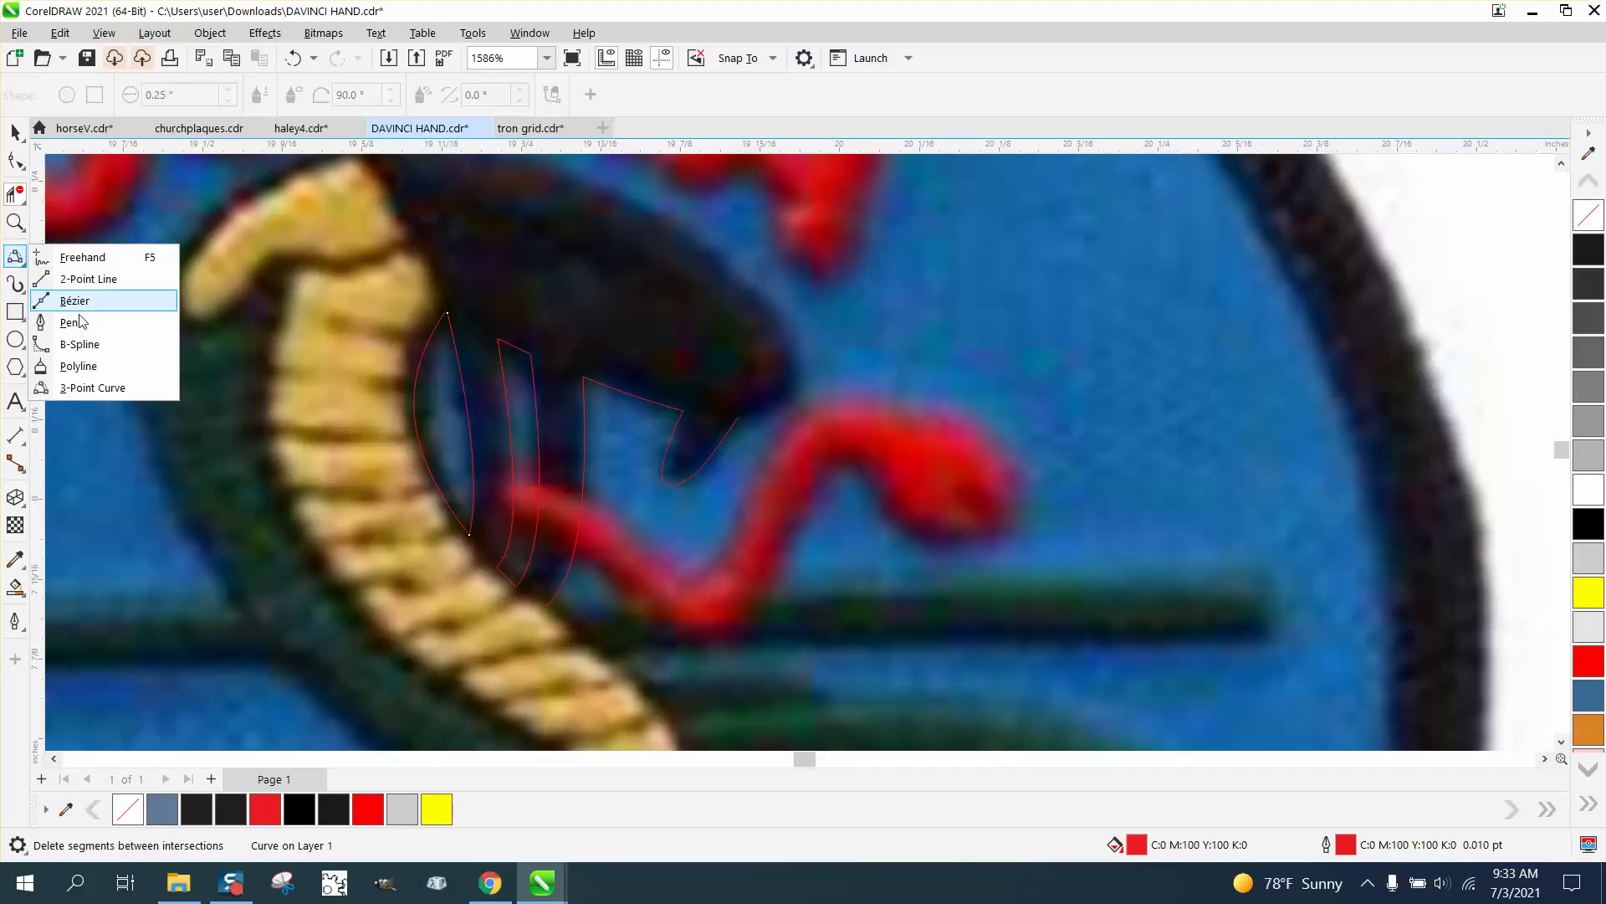
{"action": "left_click", "coordinate": [90, 388]}
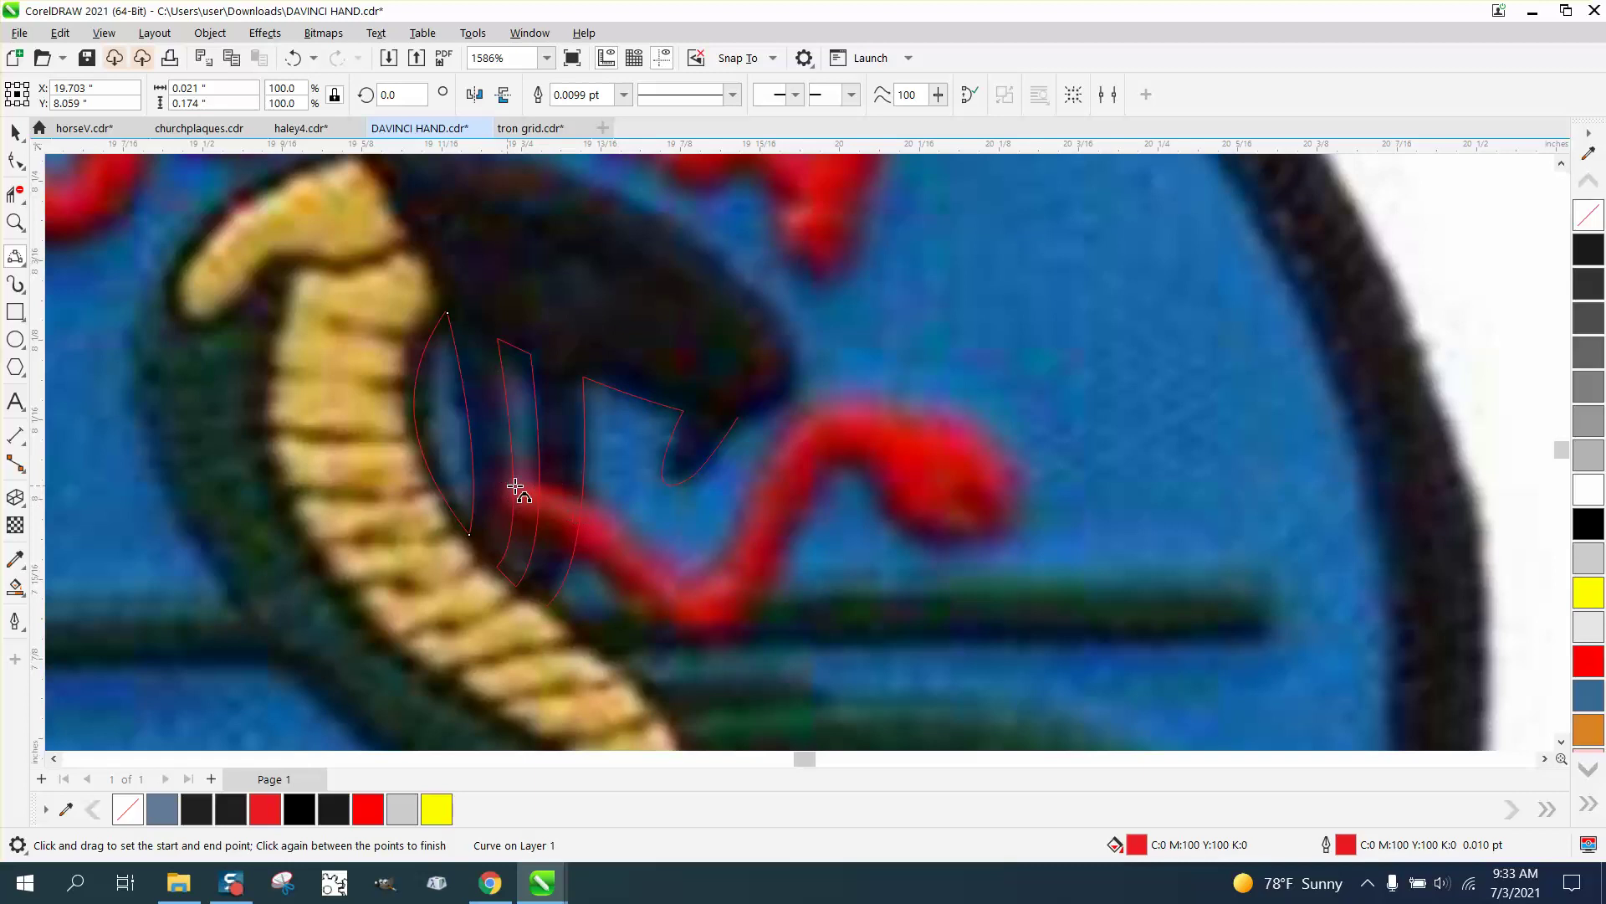
{"action": "left_click_drag", "start_coordinate": [508, 485], "coordinate": [953, 483]}
{"action": "left_click", "coordinate": [665, 554]}
{"action": "left_click", "coordinate": [724, 556]}
{"action": "left_click", "coordinate": [866, 400]}
{"action": "left_click", "coordinate": [990, 437]}
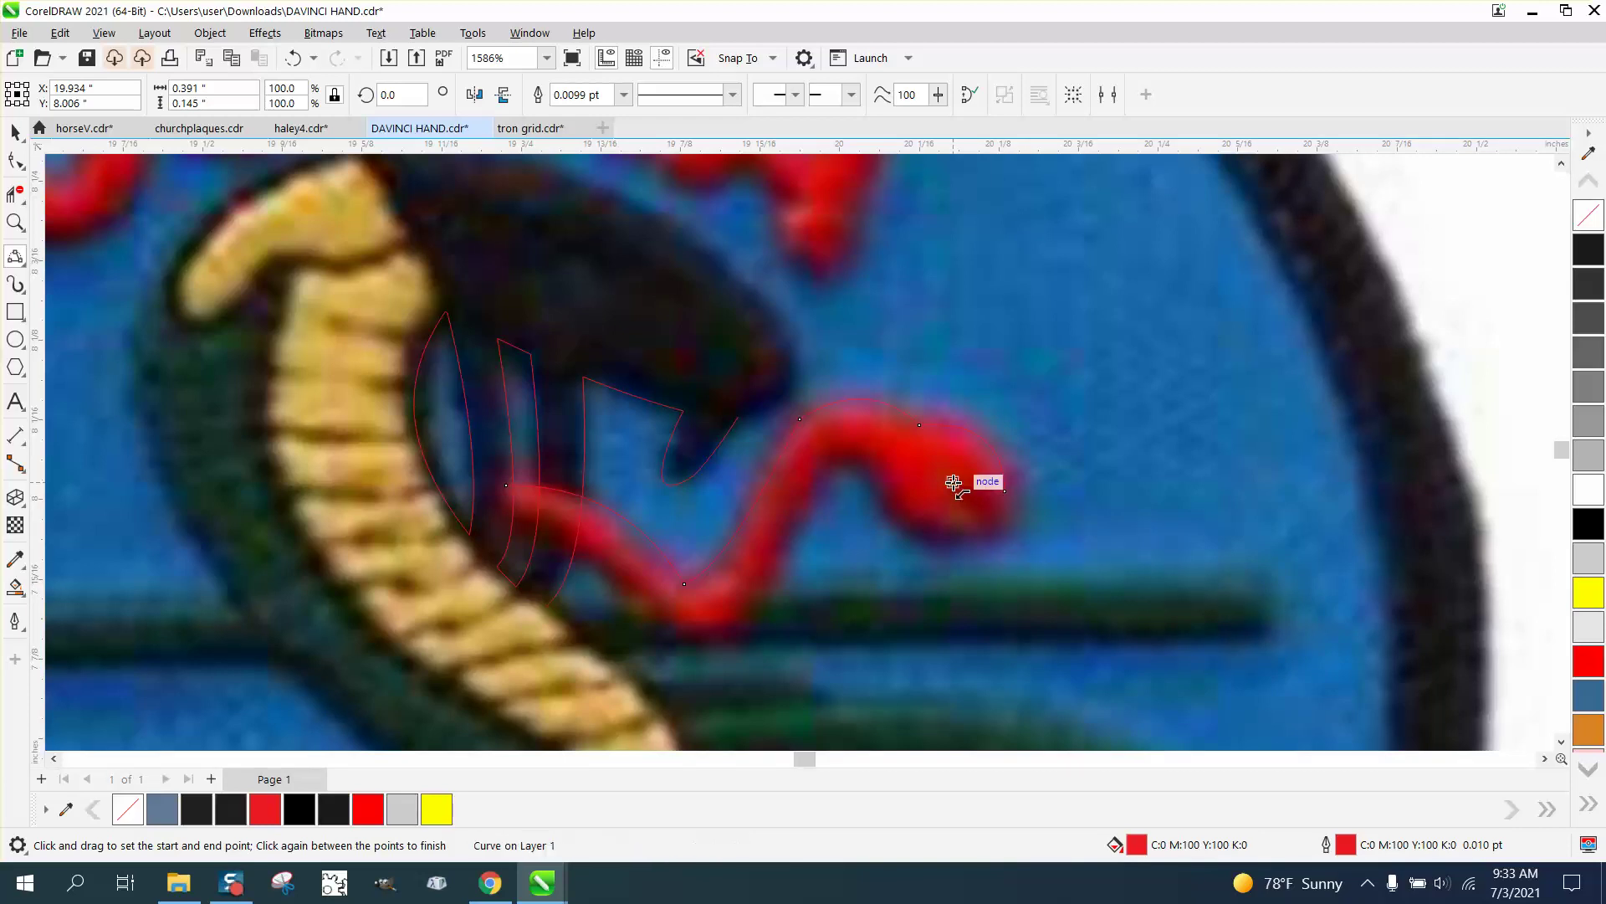
{"action": "left_click", "coordinate": [990, 523]}
Trace back along the shape's underside to close the red outline, and give it no fill.
{"action": "left_click_drag", "start_coordinate": [990, 523], "coordinate": [506, 487]}
{"action": "left_click", "coordinate": [880, 473]}
{"action": "left_click", "coordinate": [826, 460]}
{"action": "left_click", "coordinate": [736, 628]}
{"action": "left_click", "coordinate": [700, 630]}
{"action": "left_click", "coordinate": [503, 500]}
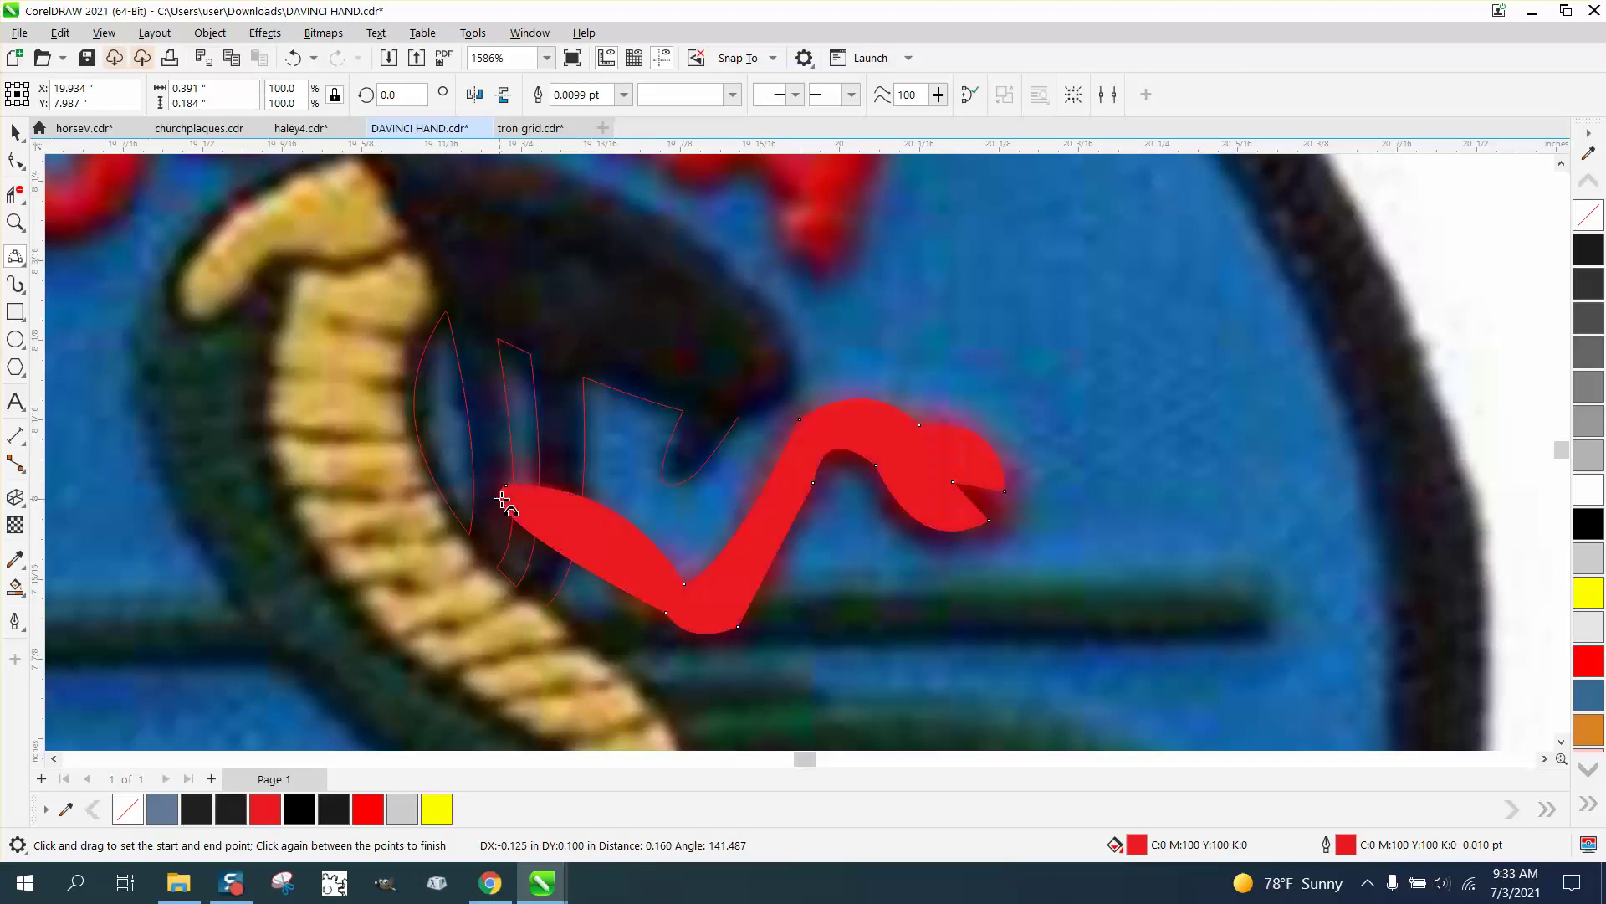
{"action": "left_click", "coordinate": [1589, 216]}
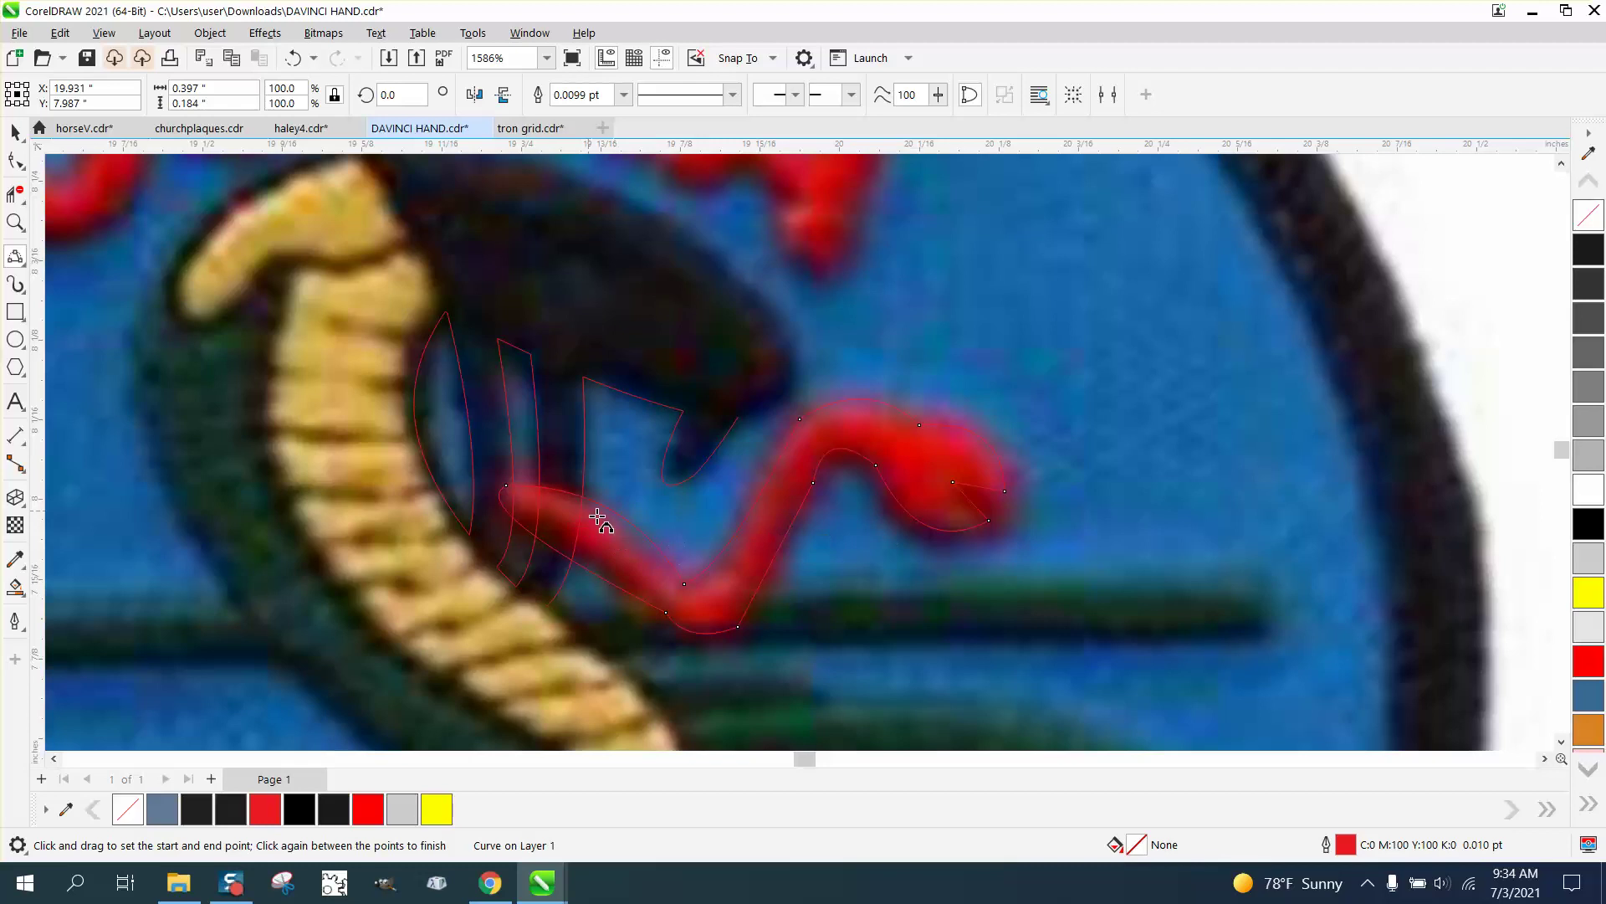
{"action": "left_click", "coordinate": [16, 196]}
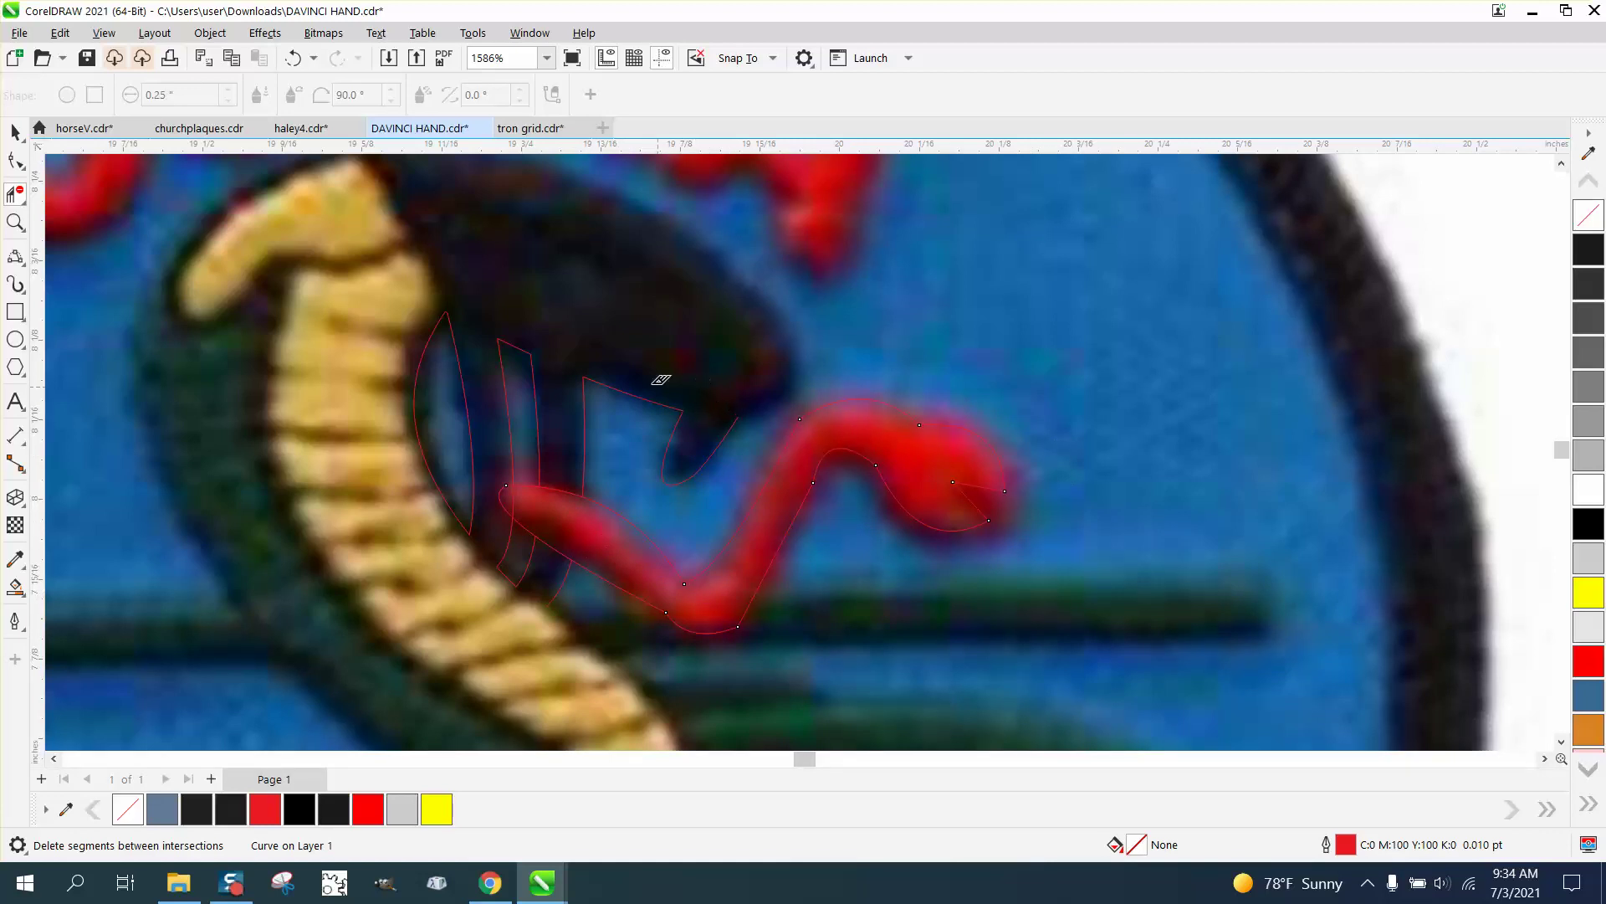
{"action": "scroll", "coordinate": [566, 324], "scroll_direction": "down", "scroll_amount": 5}
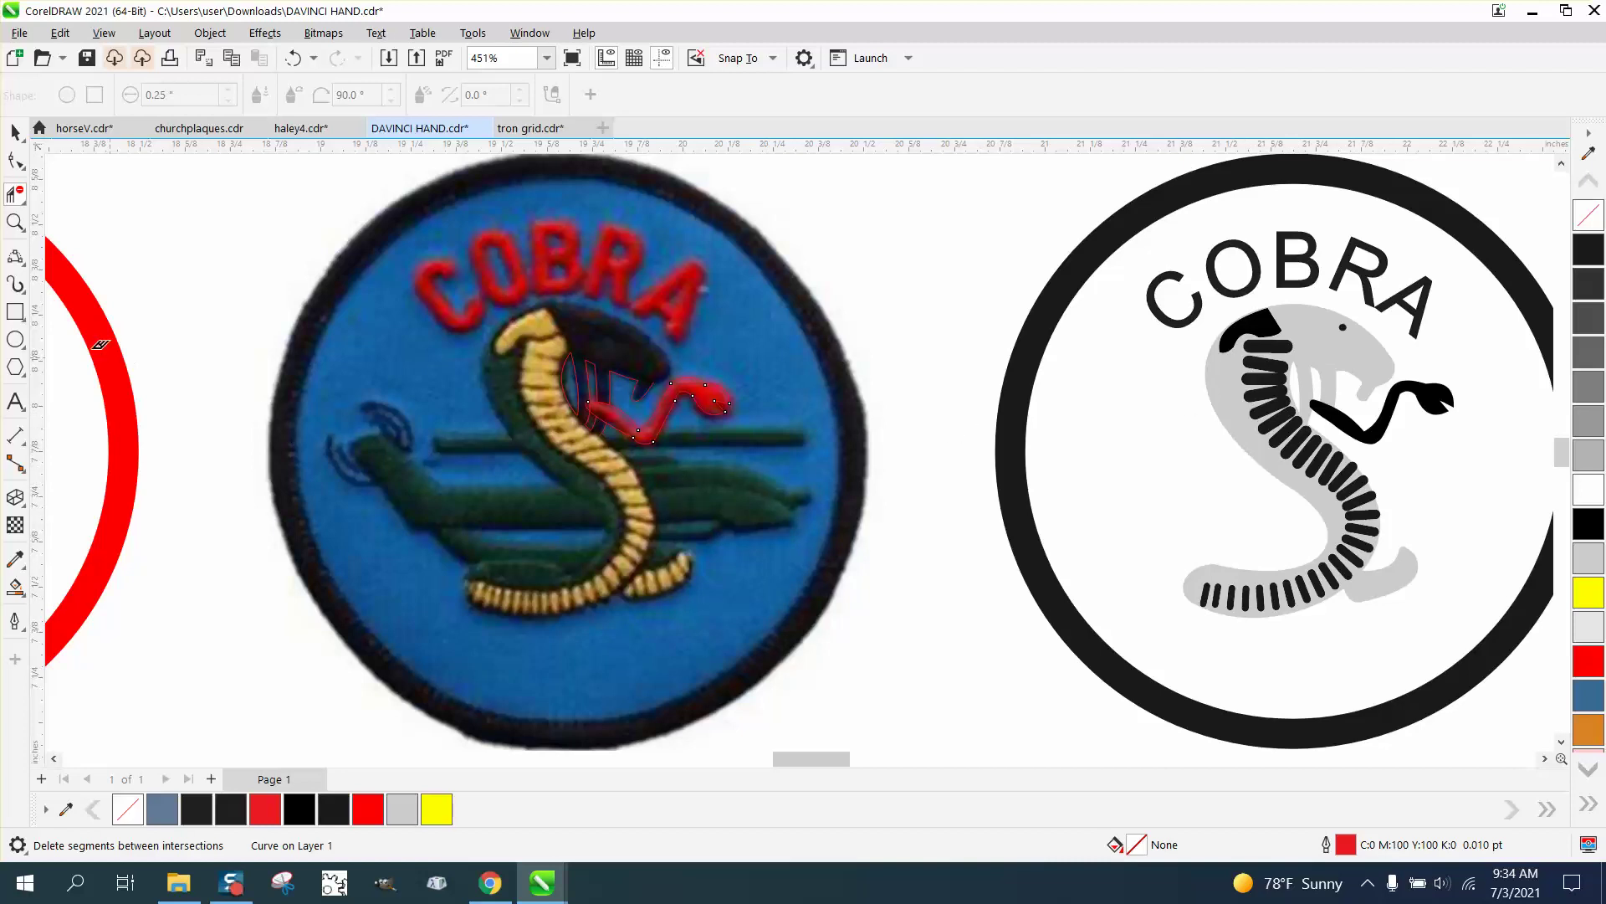
Zoom in on the snake's head and the traced curves.
{"action": "left_click", "coordinate": [7, 224]}
{"action": "left_click_drag", "start_coordinate": [465, 311], "coordinate": [769, 538]}
{"action": "scroll", "coordinate": [707, 506], "scroll_direction": "down", "scroll_amount": 2}
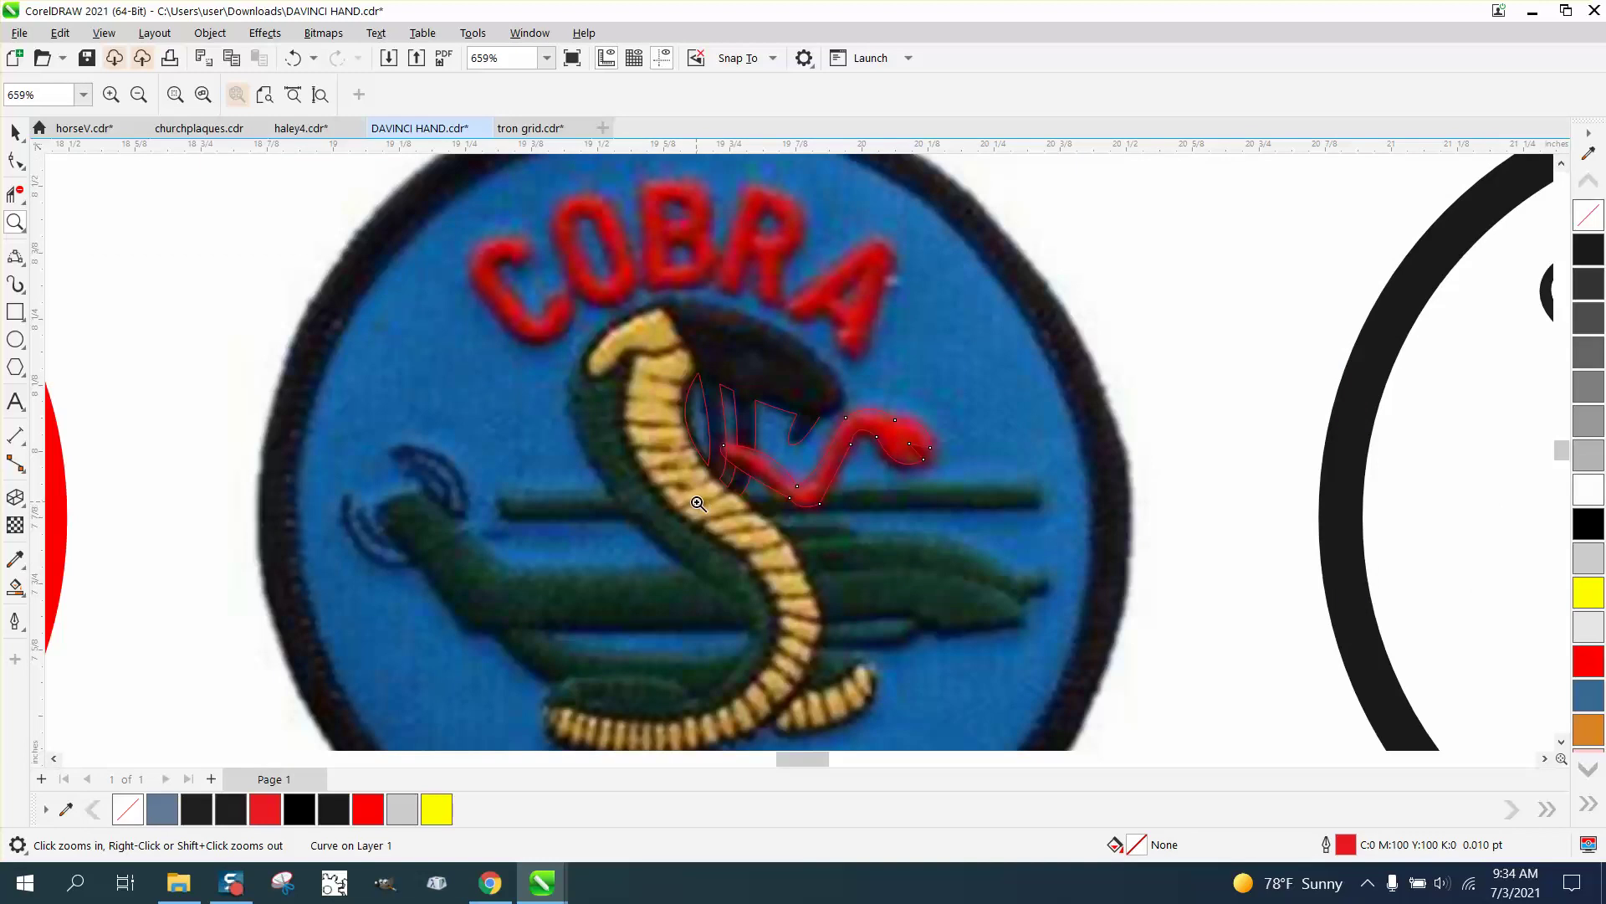
{"action": "scroll", "coordinate": [698, 503], "scroll_direction": "down", "scroll_amount": 1}
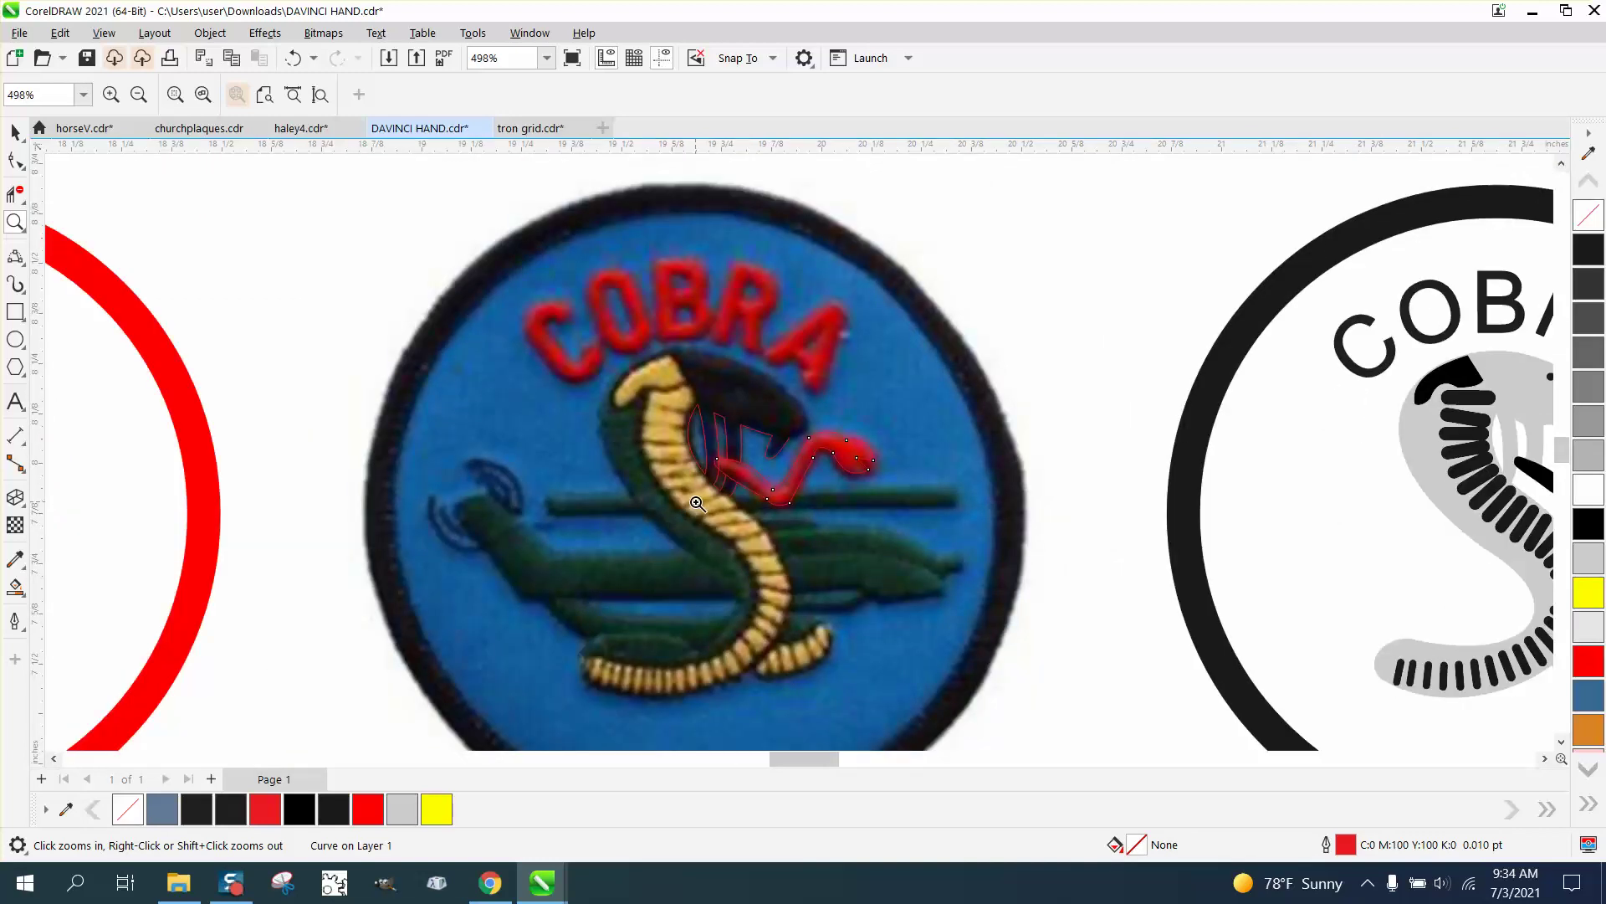
{"action": "scroll", "coordinate": [697, 503], "scroll_direction": "down", "scroll_amount": 2}
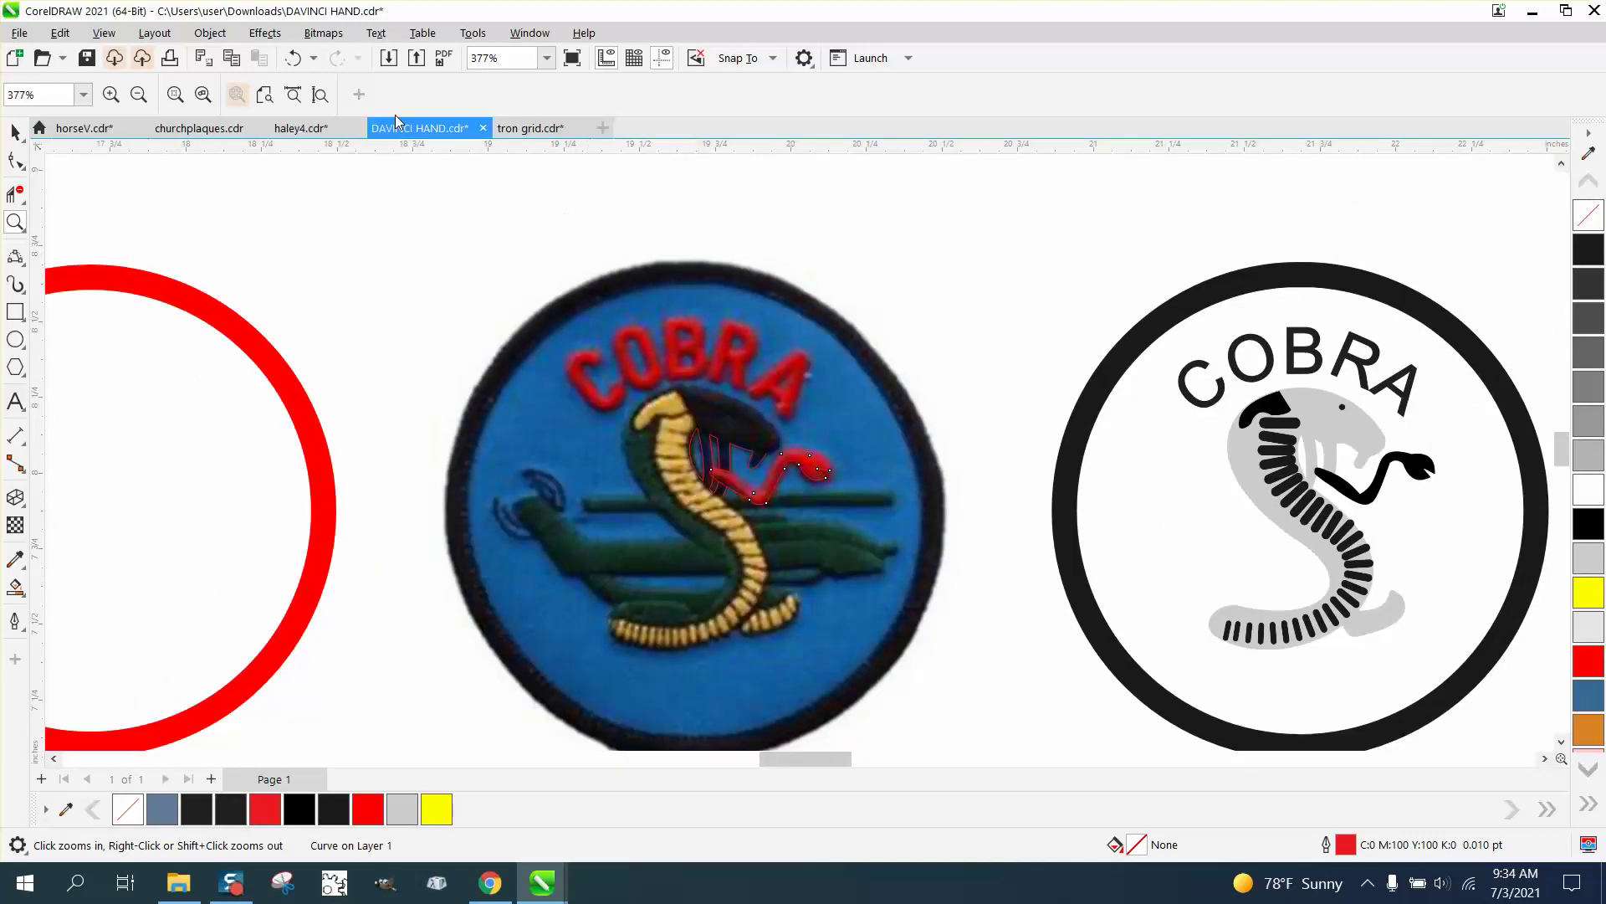
{"action": "mouse_move", "coordinate": [577, 360]}
{"action": "left_mouse_down"}
{"action": "mouse_move", "coordinate": [628, 425]}
{"action": "mouse_move", "coordinate": [970, 598]}
{"action": "left_mouse_up"}
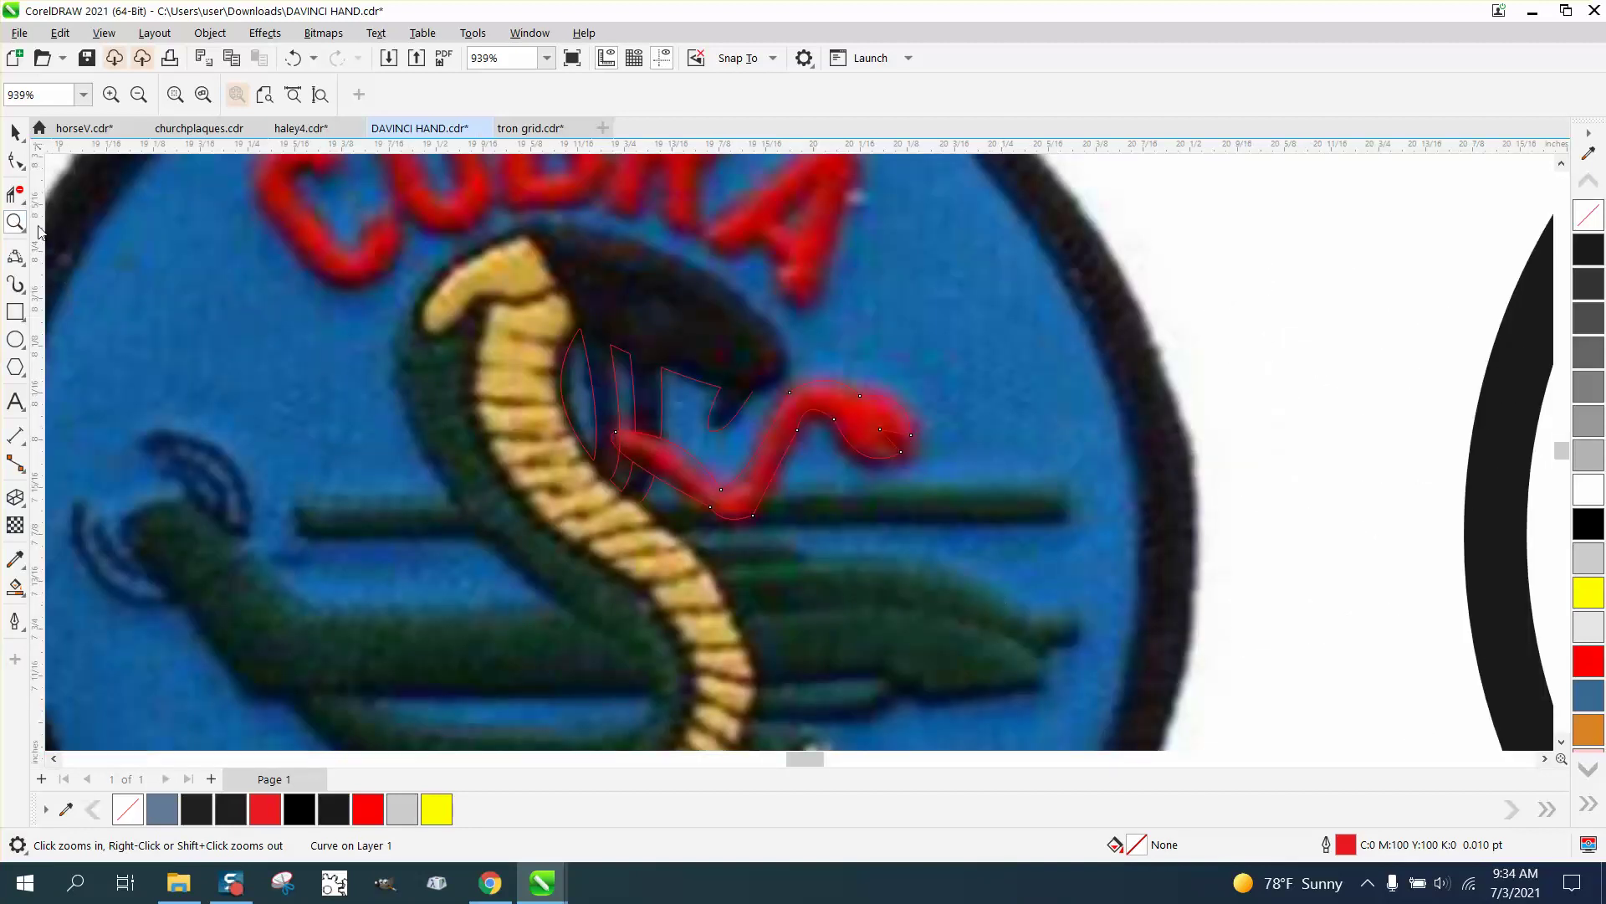
Undo eight edits until the large snake outline returns, then zoom out to the whole page.
{"action": "left_click", "coordinate": [294, 58]}
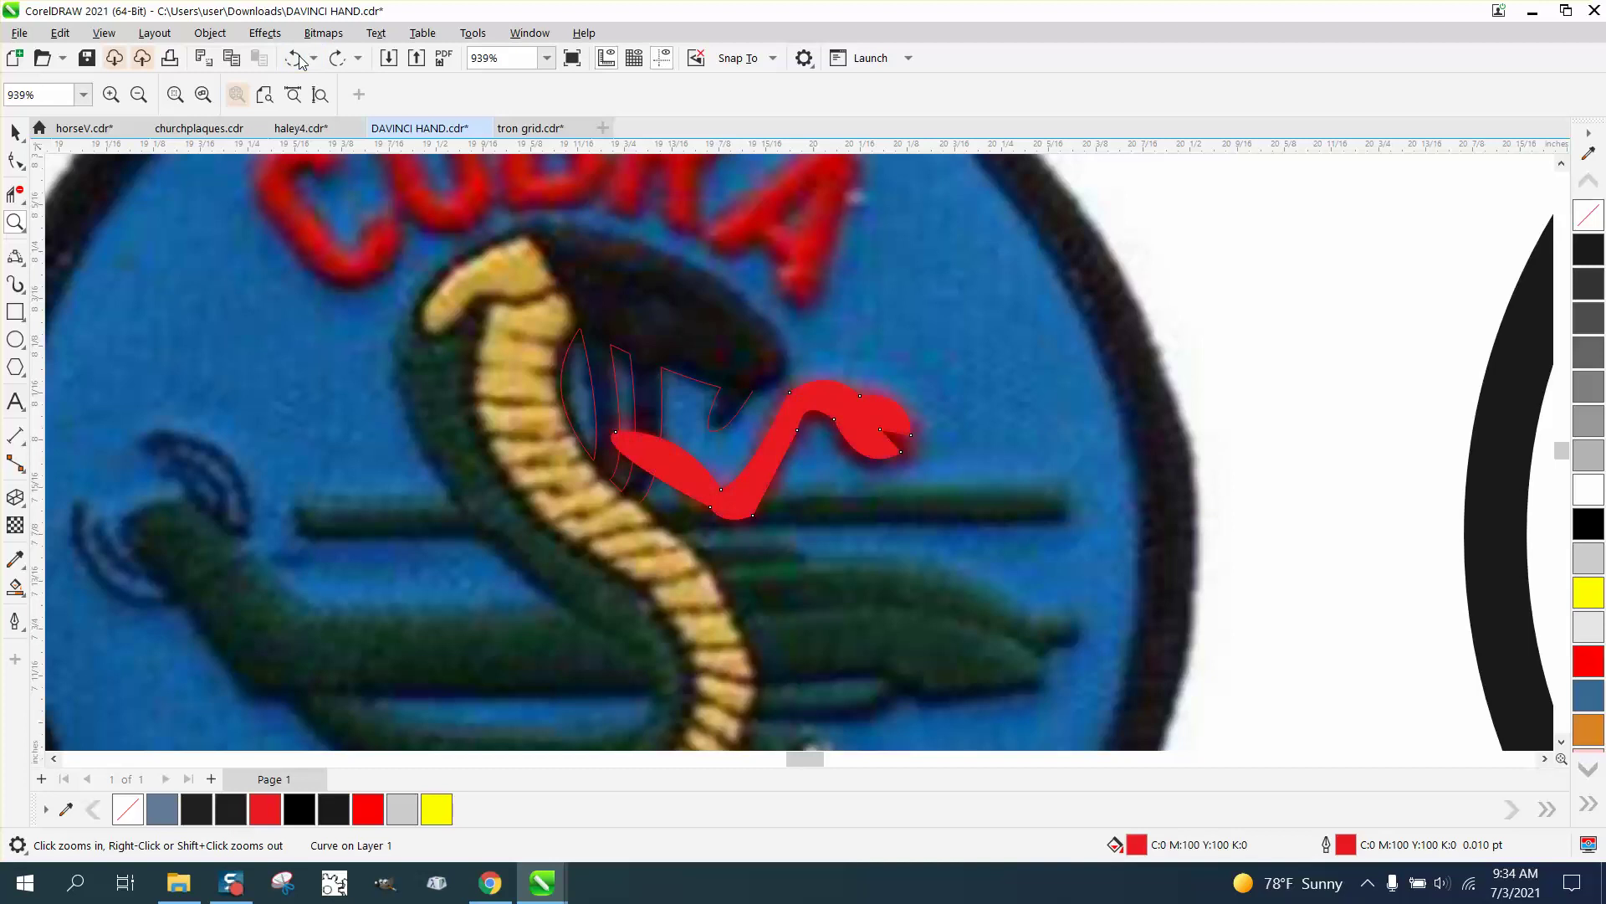
{"action": "left_click", "coordinate": [295, 58]}
{"action": "left_click", "coordinate": [294, 58]}
{"action": "left_click", "coordinate": [298, 60]}
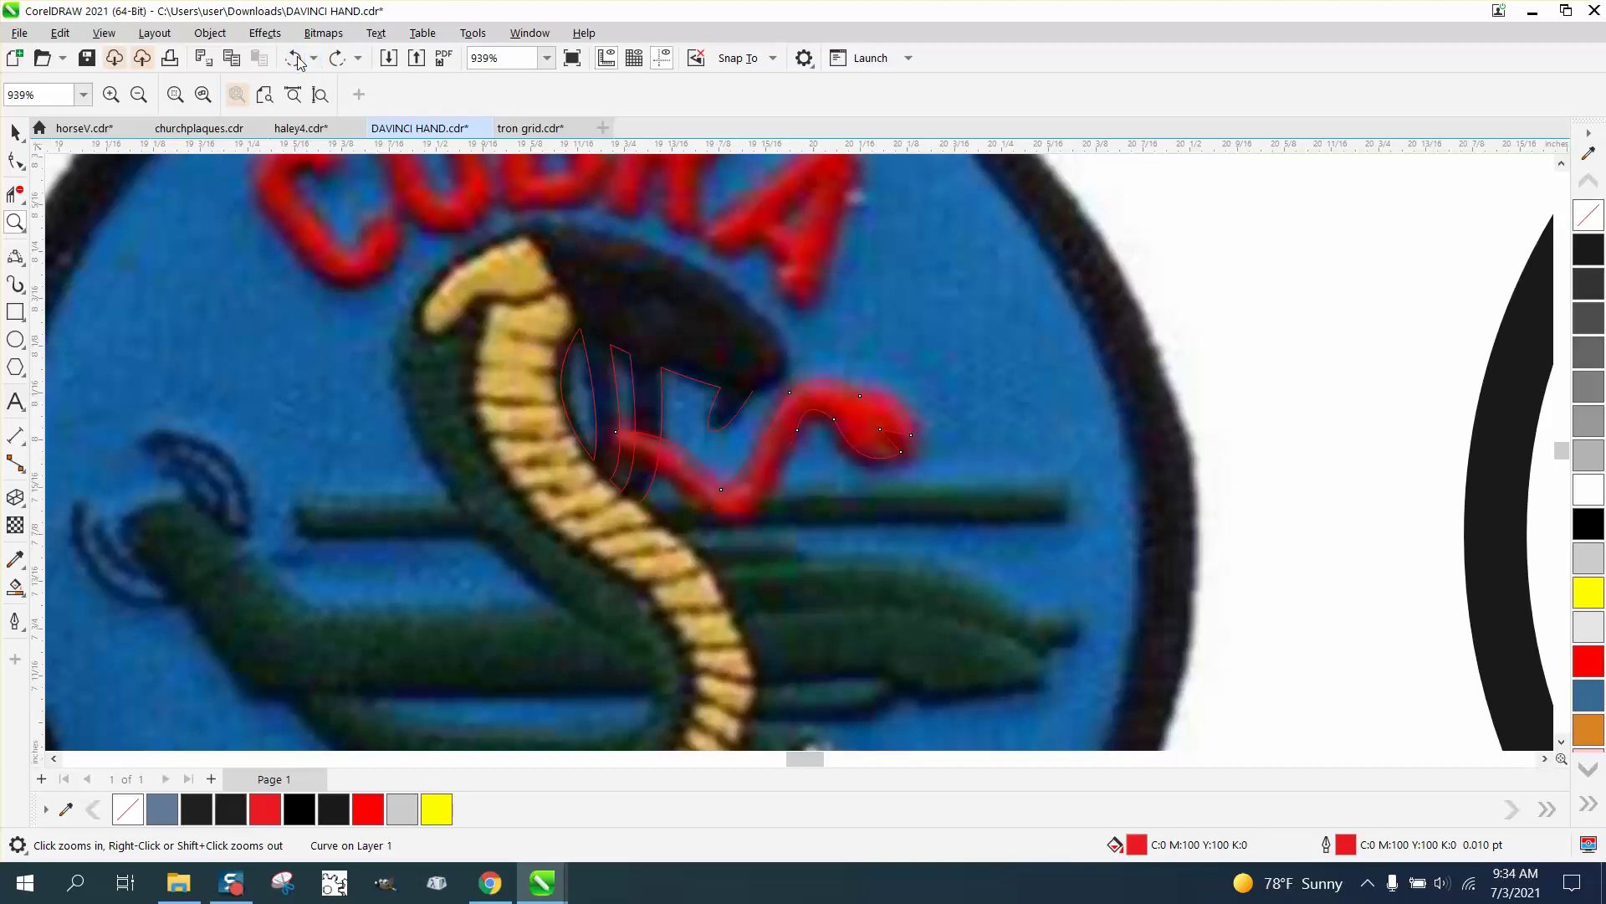
{"action": "left_click", "coordinate": [298, 61]}
{"action": "left_click", "coordinate": [298, 60]}
{"action": "left_click", "coordinate": [298, 61]}
{"action": "left_click", "coordinate": [298, 60]}
{"action": "key", "text": "shift+F4"}
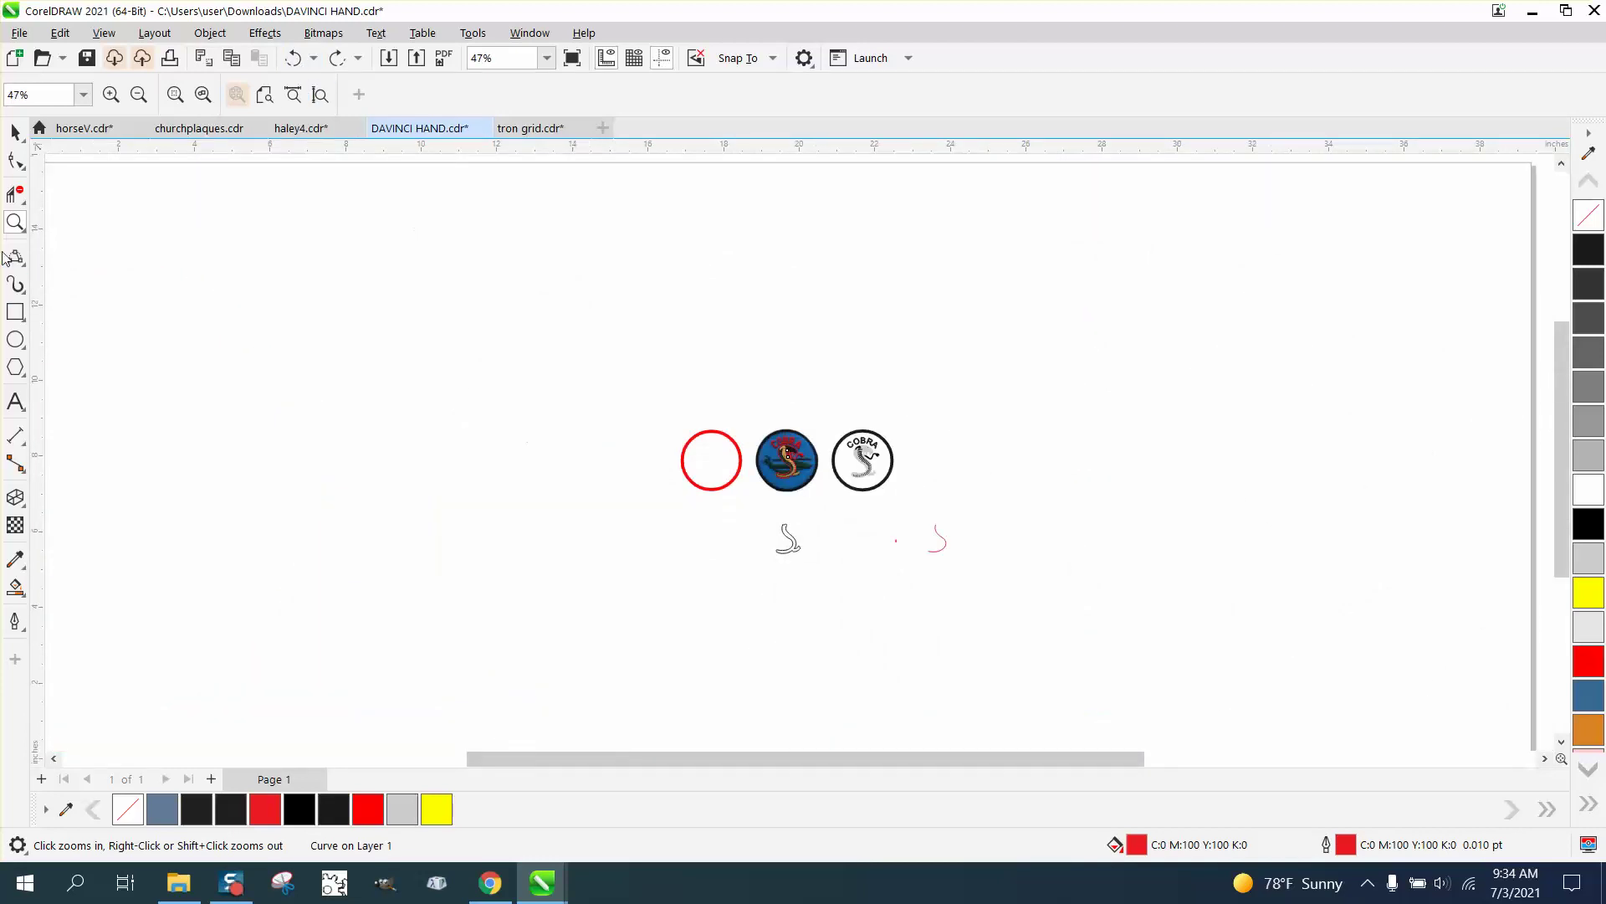
Move the cobra outline curve 2 inches down, off the middle patch.
{"action": "left_click_drag", "start_coordinate": [744, 418], "coordinate": [845, 505]}
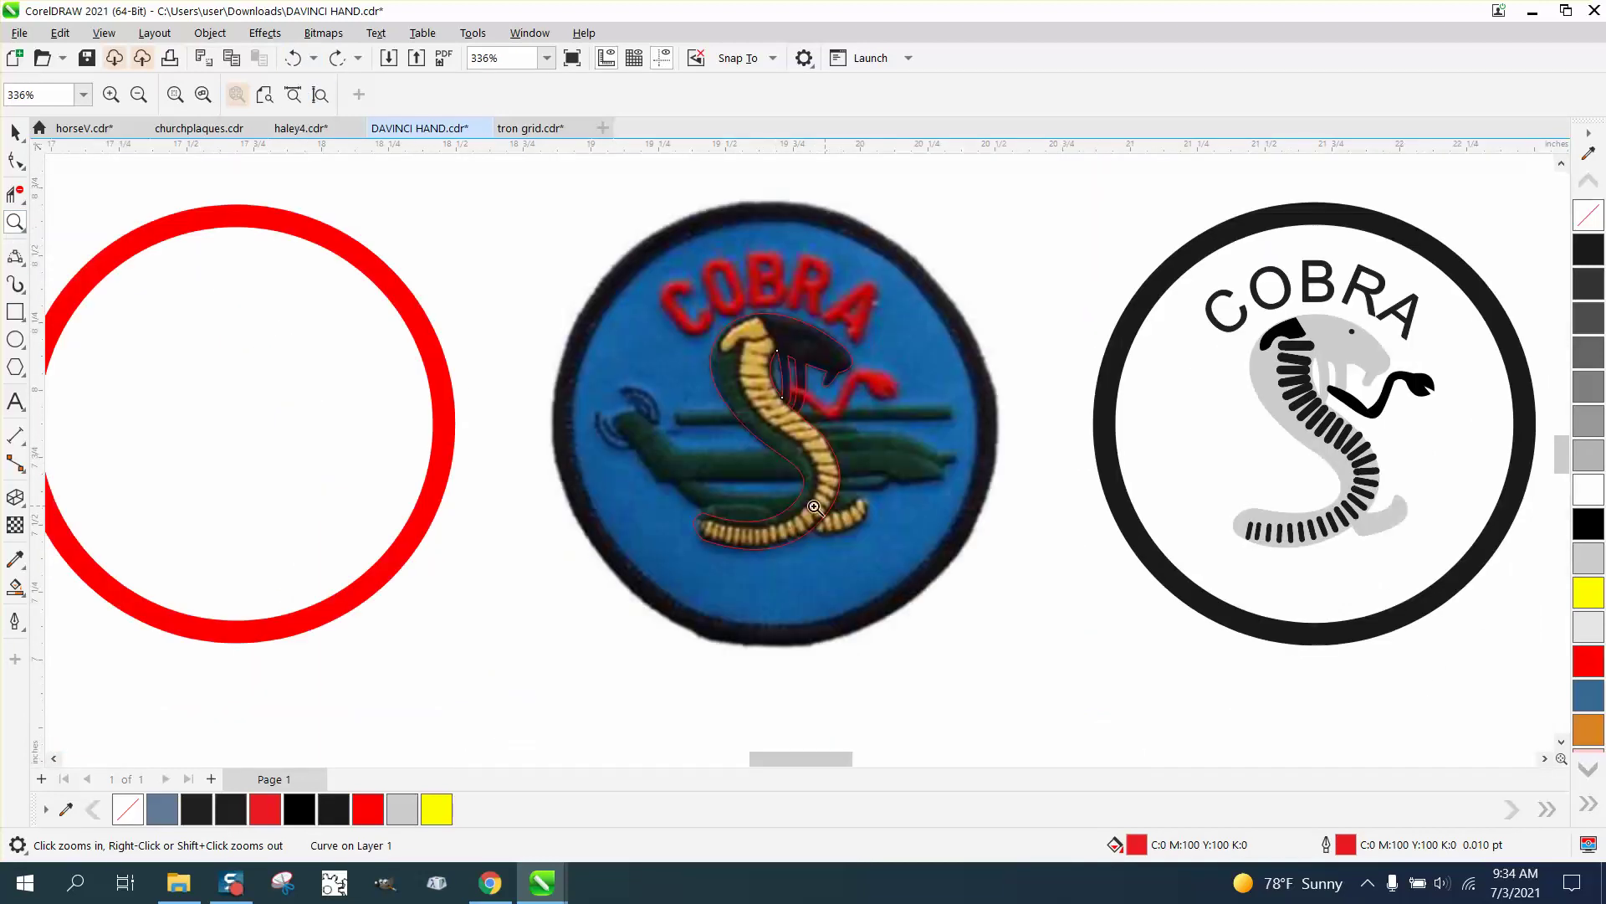
{"action": "left_click", "coordinate": [15, 131]}
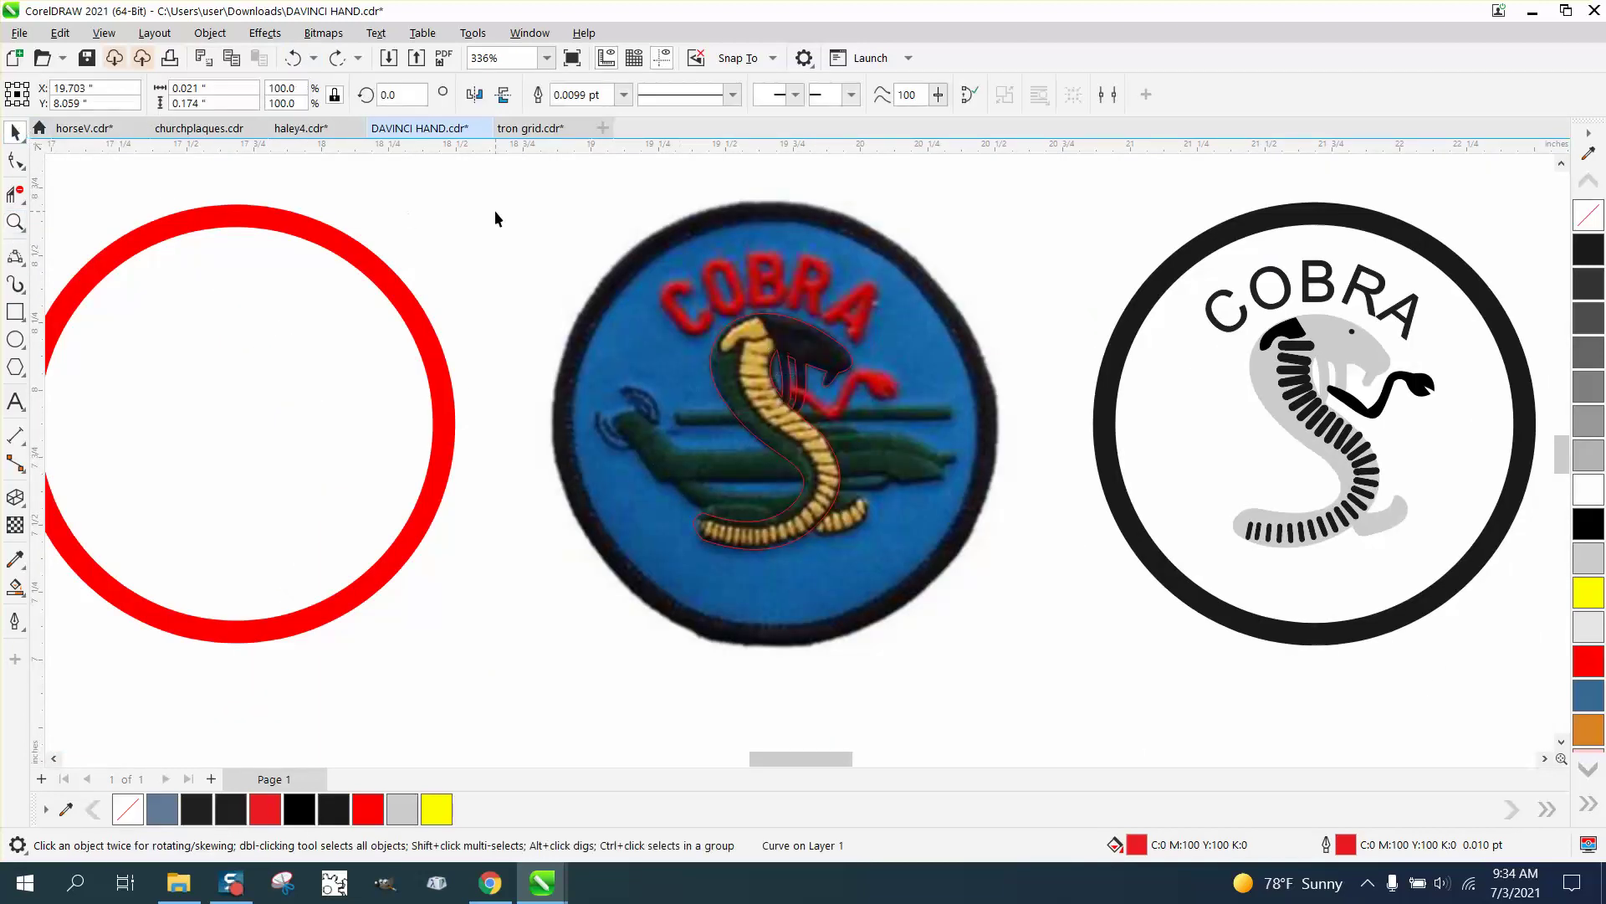
{"action": "left_click", "coordinate": [496, 219]}
{"action": "left_click", "coordinate": [821, 332]}
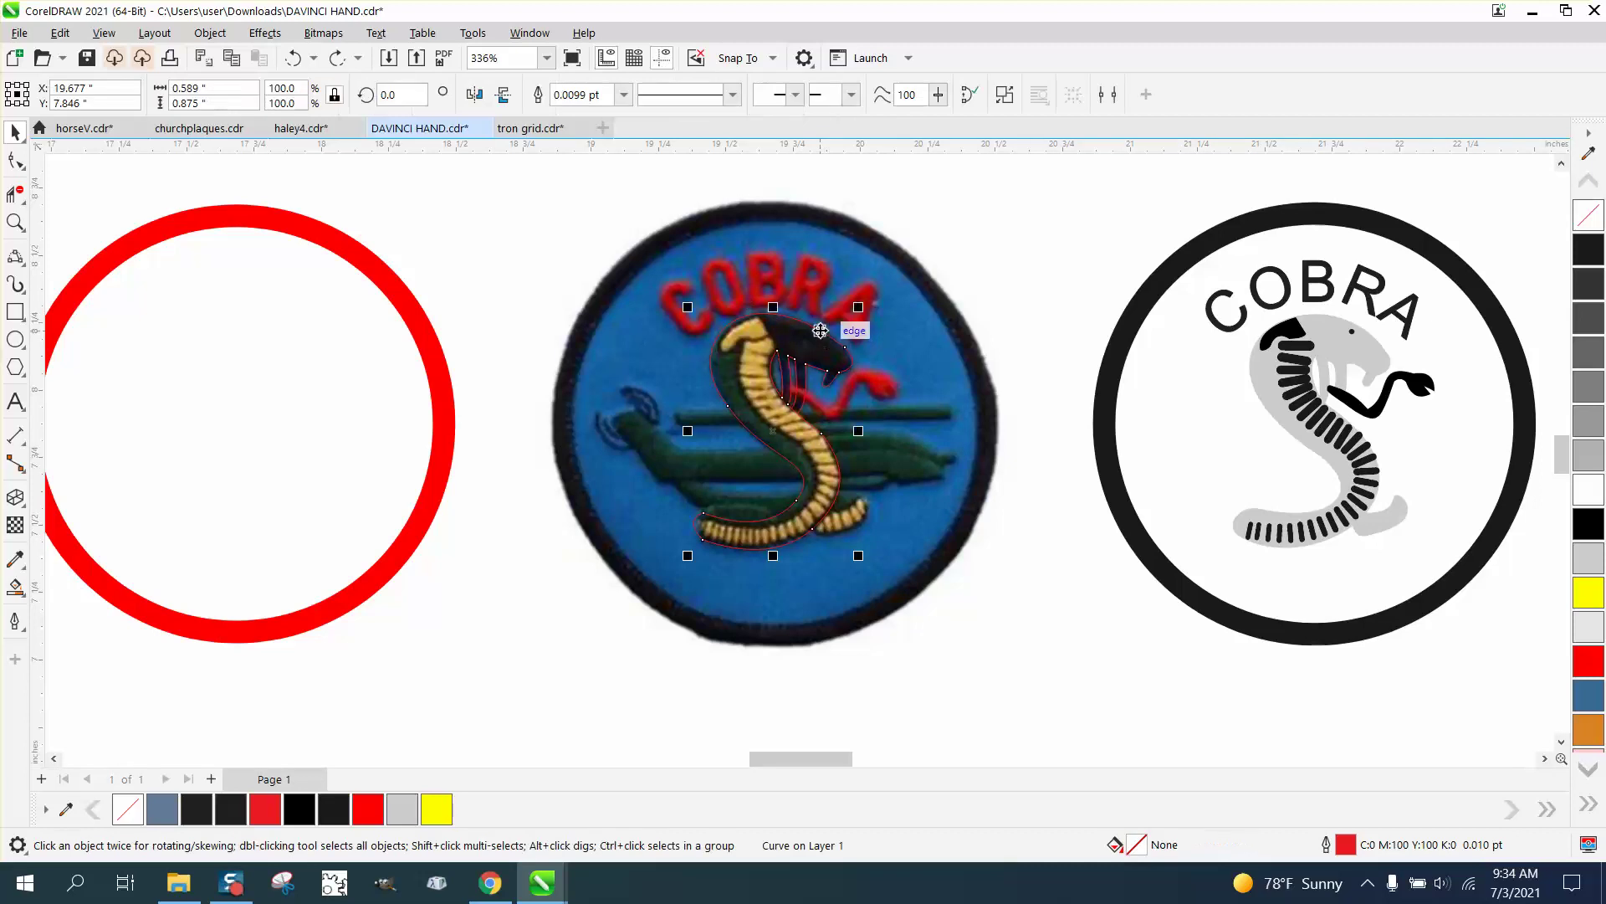
{"action": "key", "text": "shift+Down"}
{"action": "scroll", "coordinate": [820, 332], "scroll_direction": "down", "scroll_amount": 4}
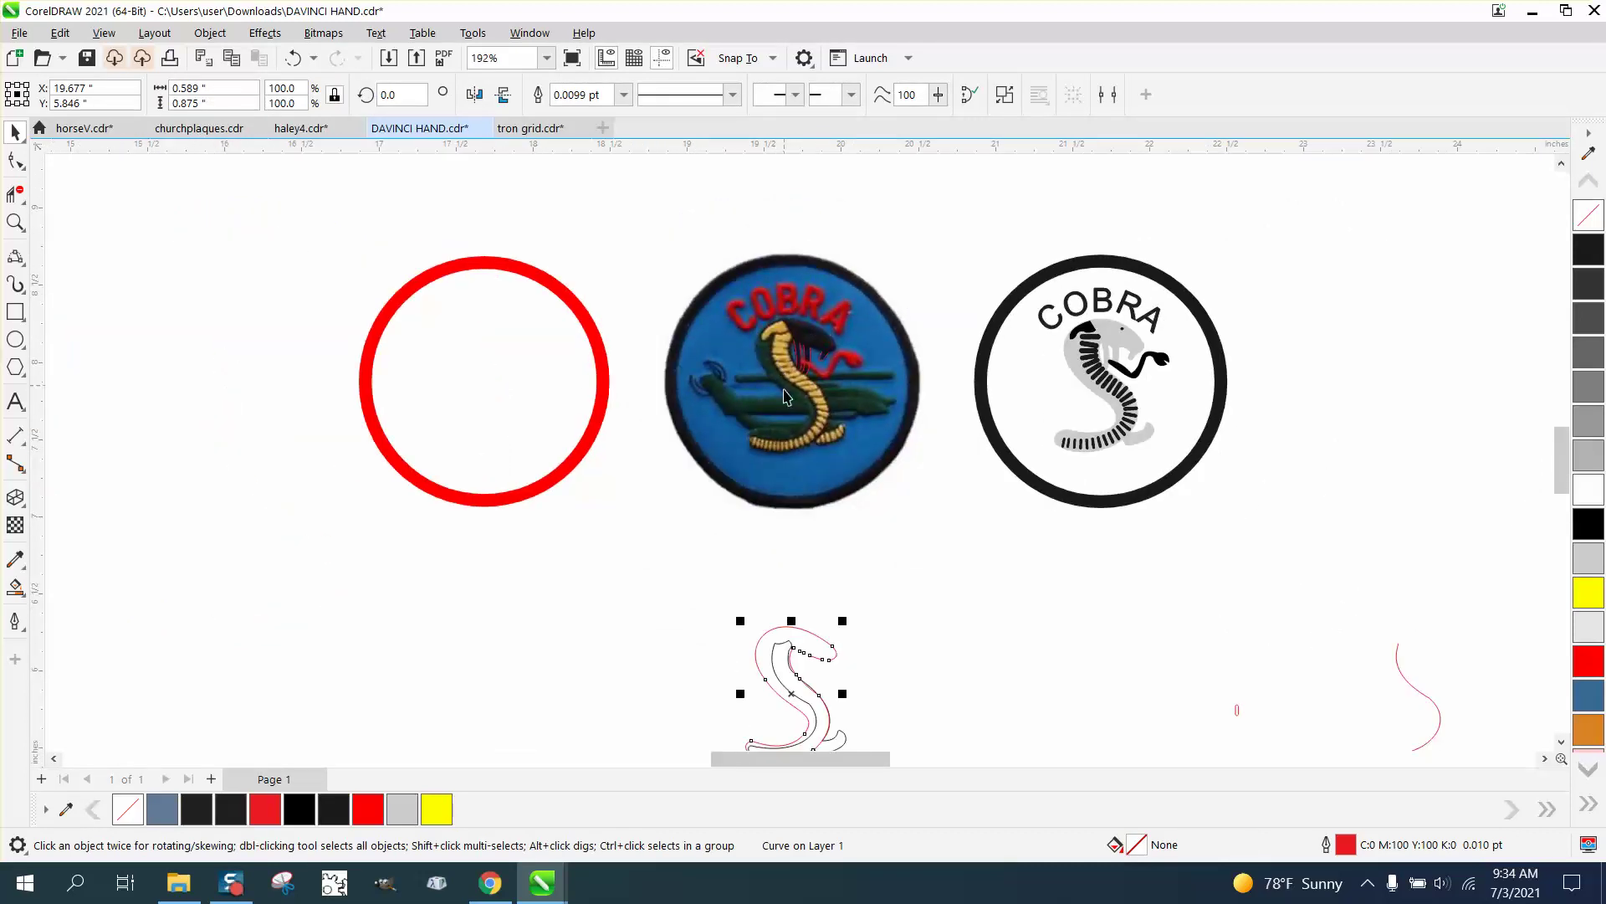
Move the red cobra tracing up onto the blue COBRA patch and zoom onto the remaining body outline.
{"action": "left_click", "coordinate": [15, 222]}
{"action": "left_click_drag", "start_coordinate": [707, 534], "coordinate": [899, 709]}
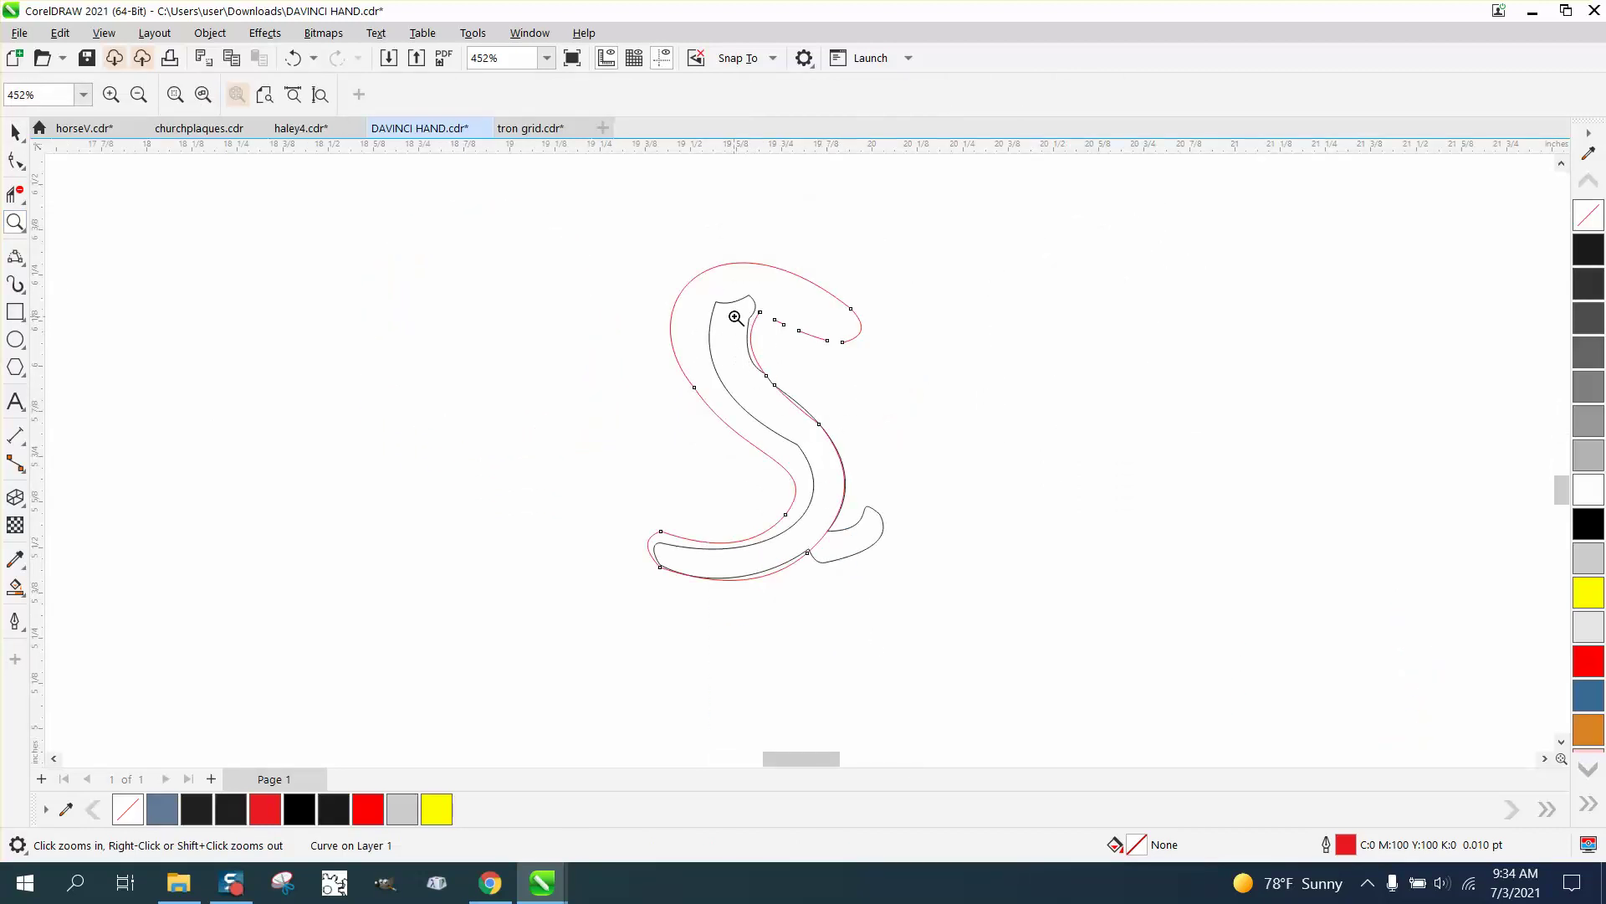
{"action": "scroll", "coordinate": [756, 369], "scroll_direction": "down", "scroll_amount": 4}
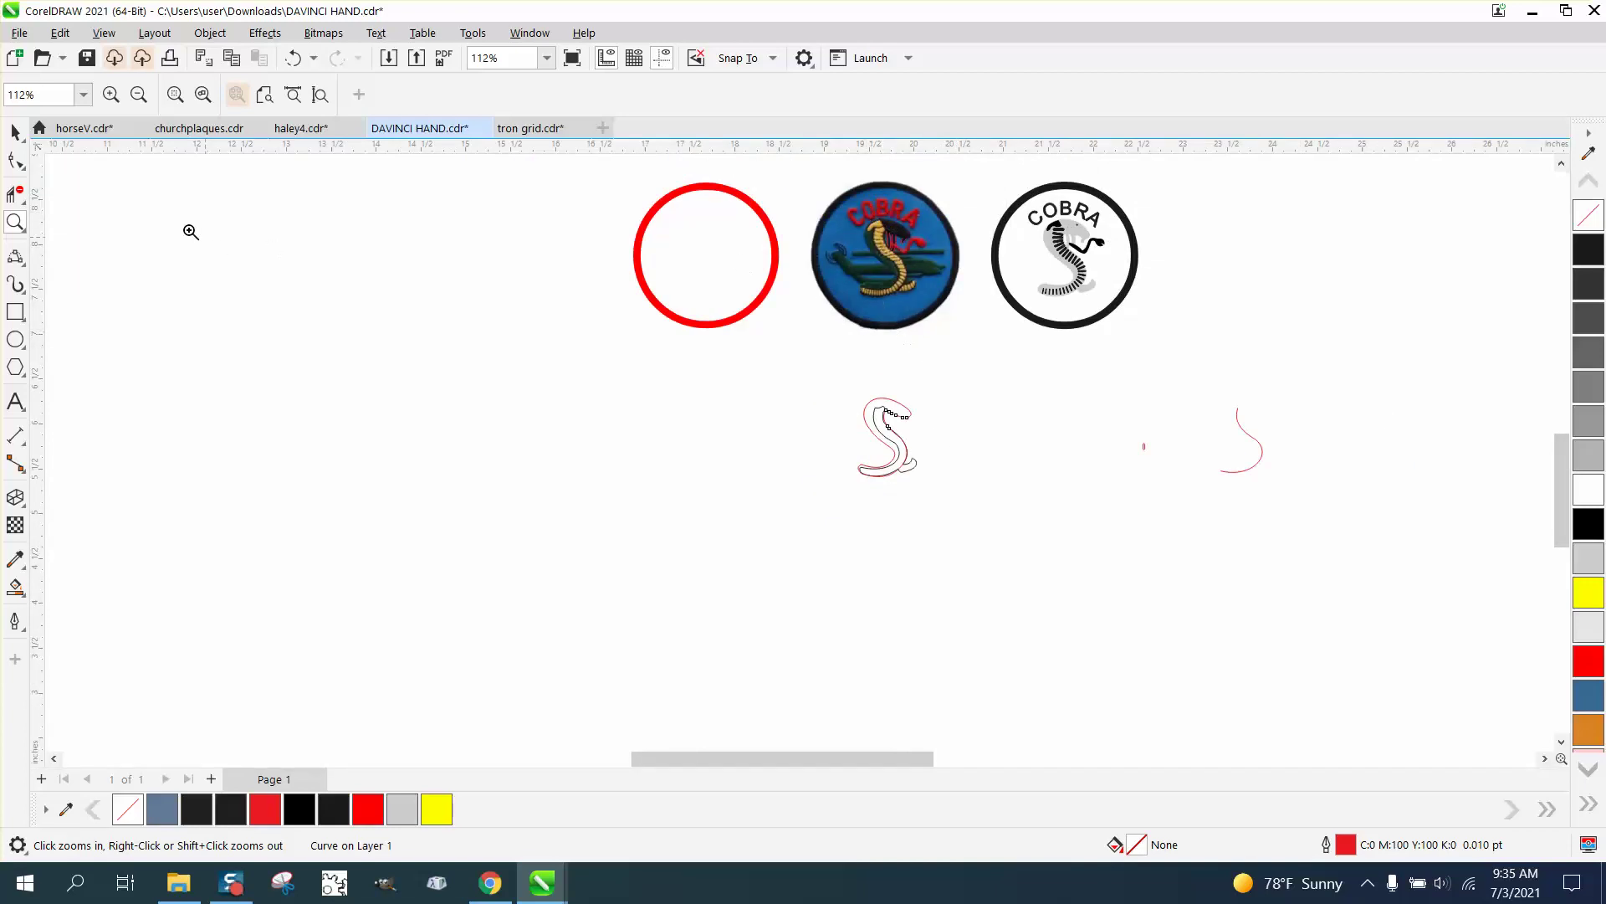
{"action": "left_click", "coordinate": [15, 131]}
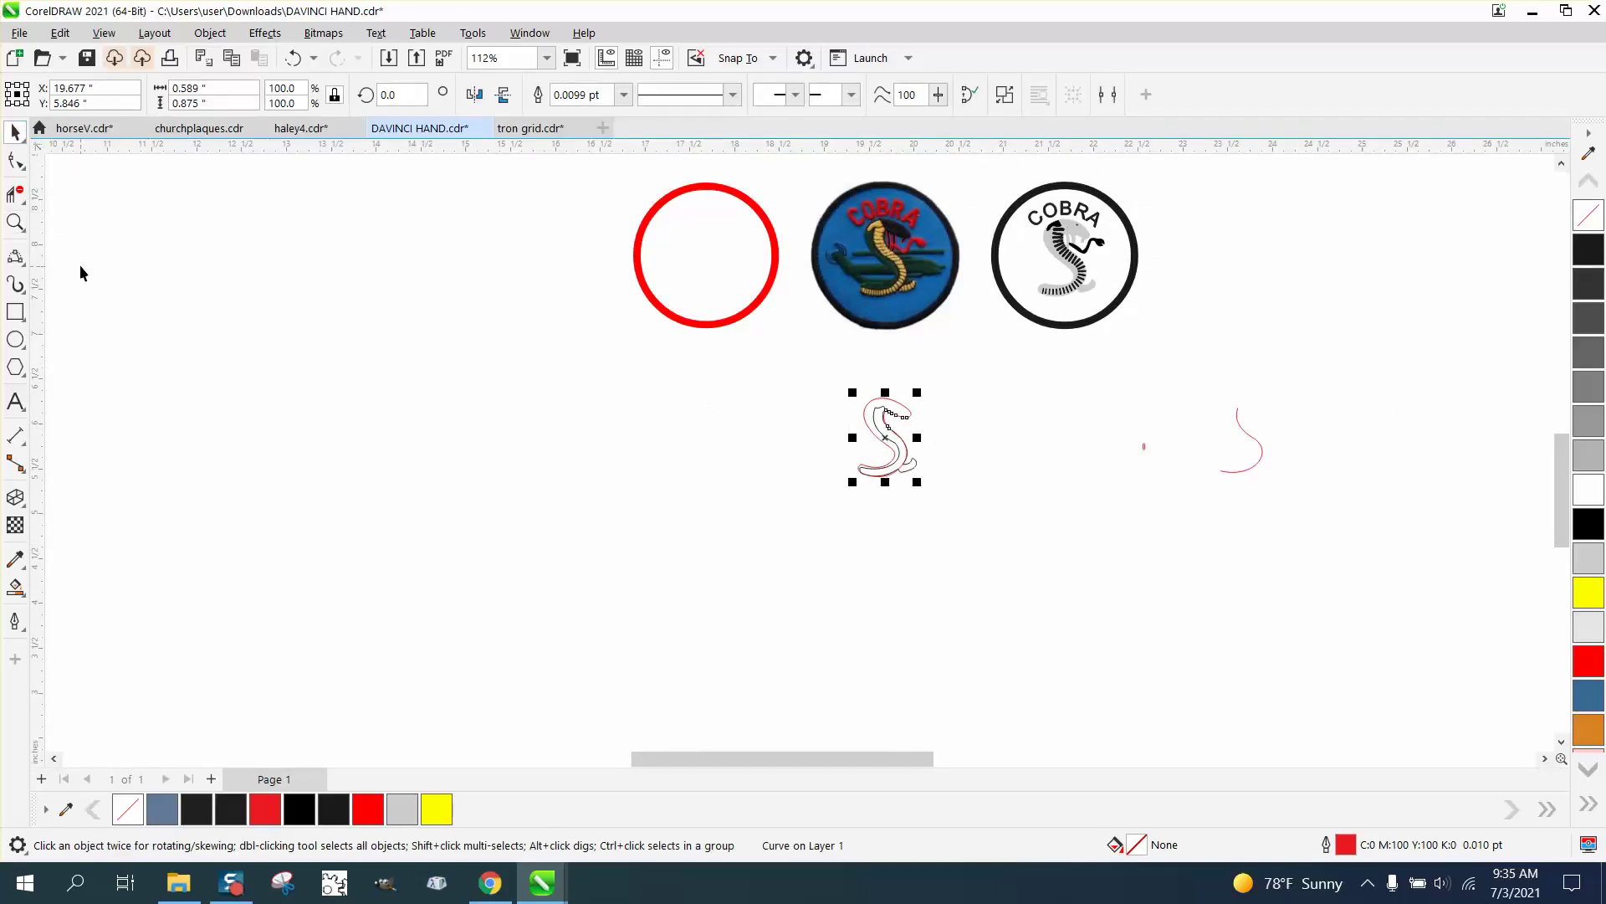
{"action": "key", "text": "shift+Up"}
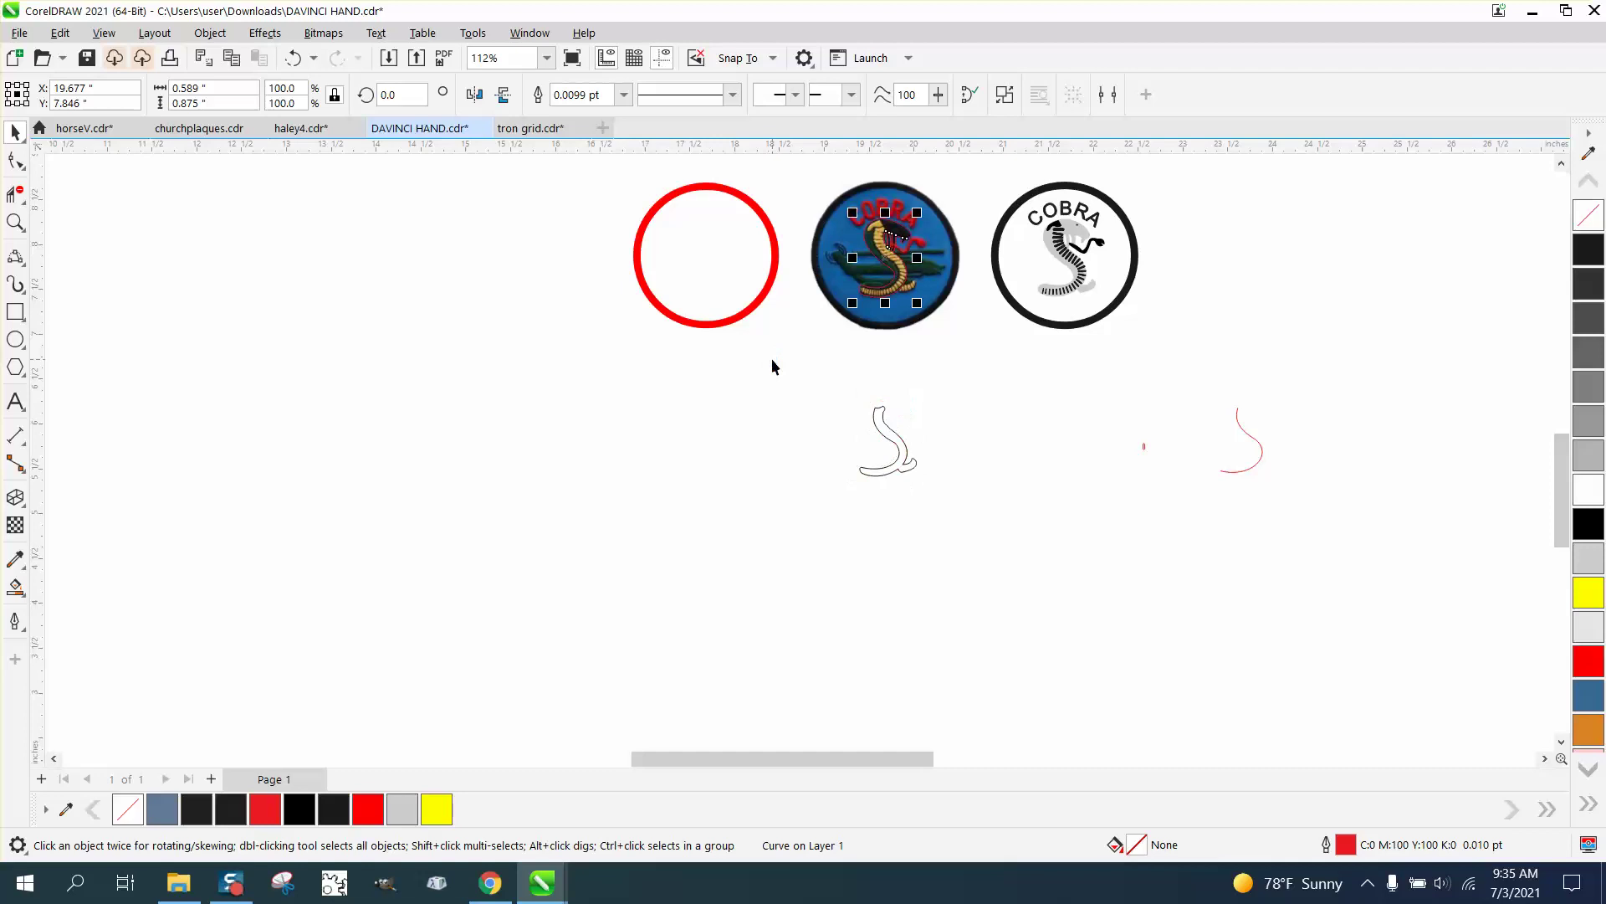
{"action": "left_click", "coordinate": [16, 222]}
{"action": "left_click_drag", "start_coordinate": [845, 390], "coordinate": [1003, 507]}
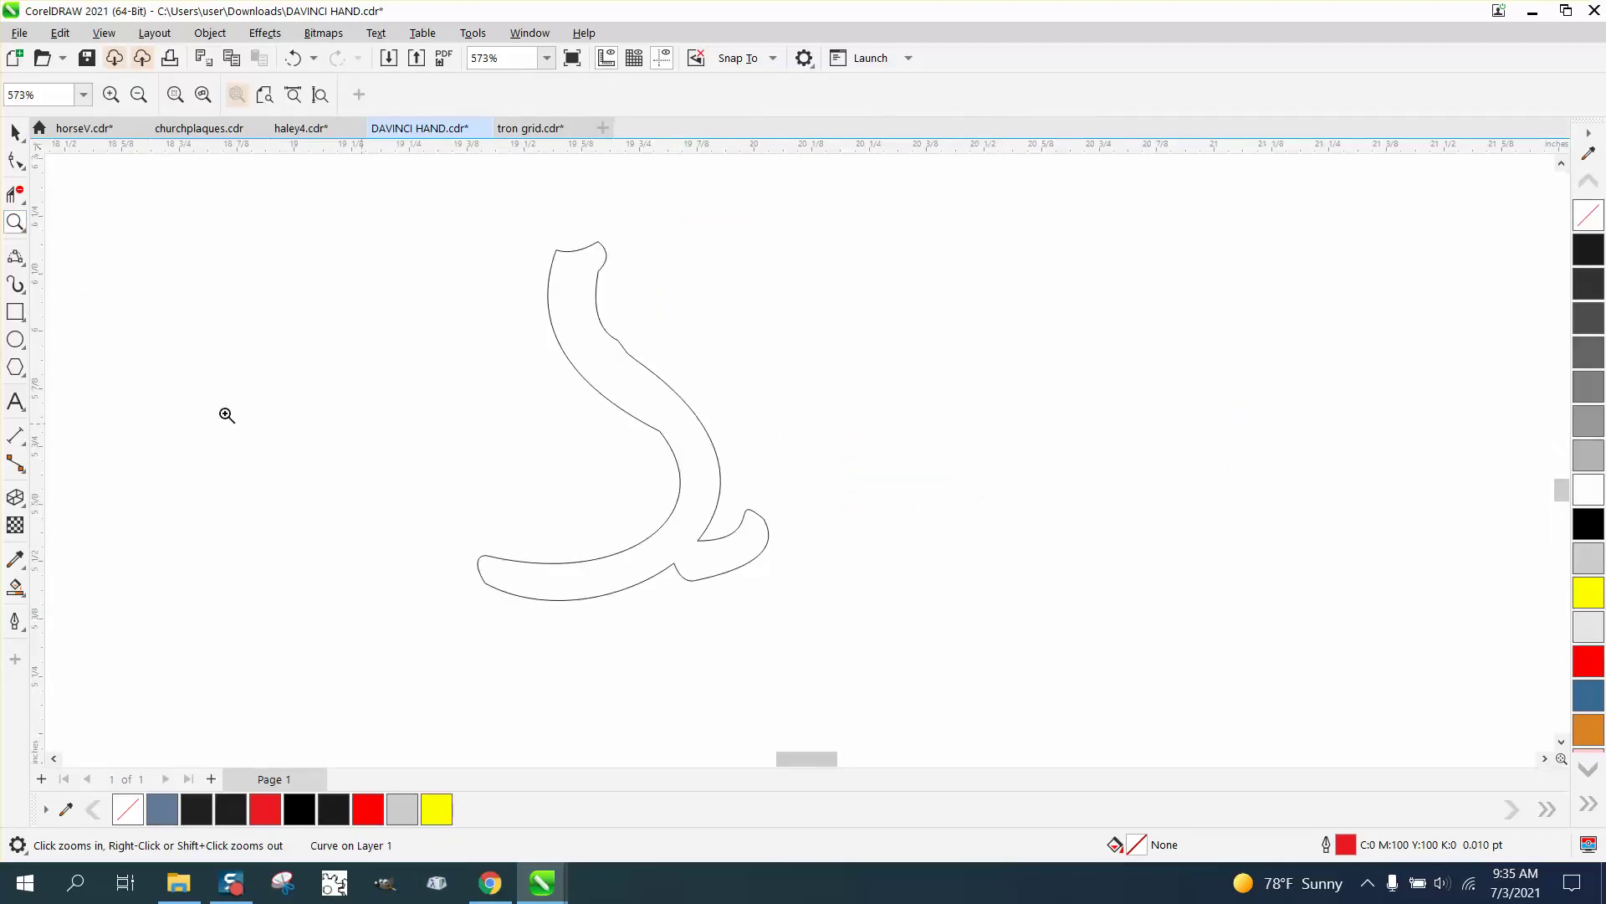
Draw 3-point curves for the upper and tail sections of the body's centre line.
{"action": "left_click", "coordinate": [18, 257]}
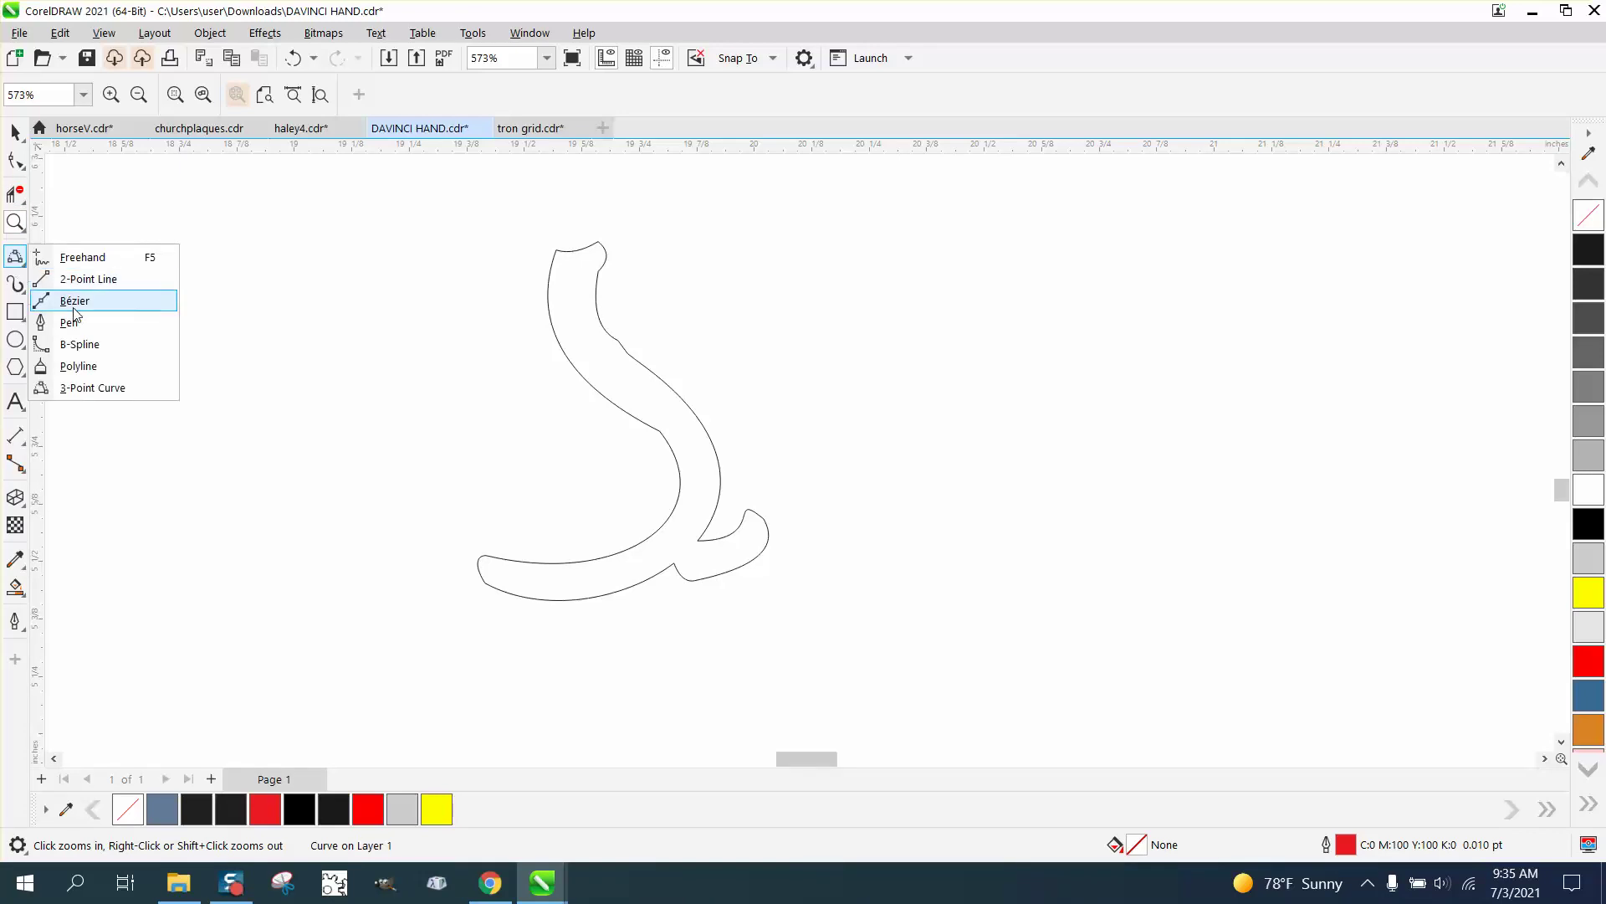
{"action": "left_click", "coordinate": [84, 388]}
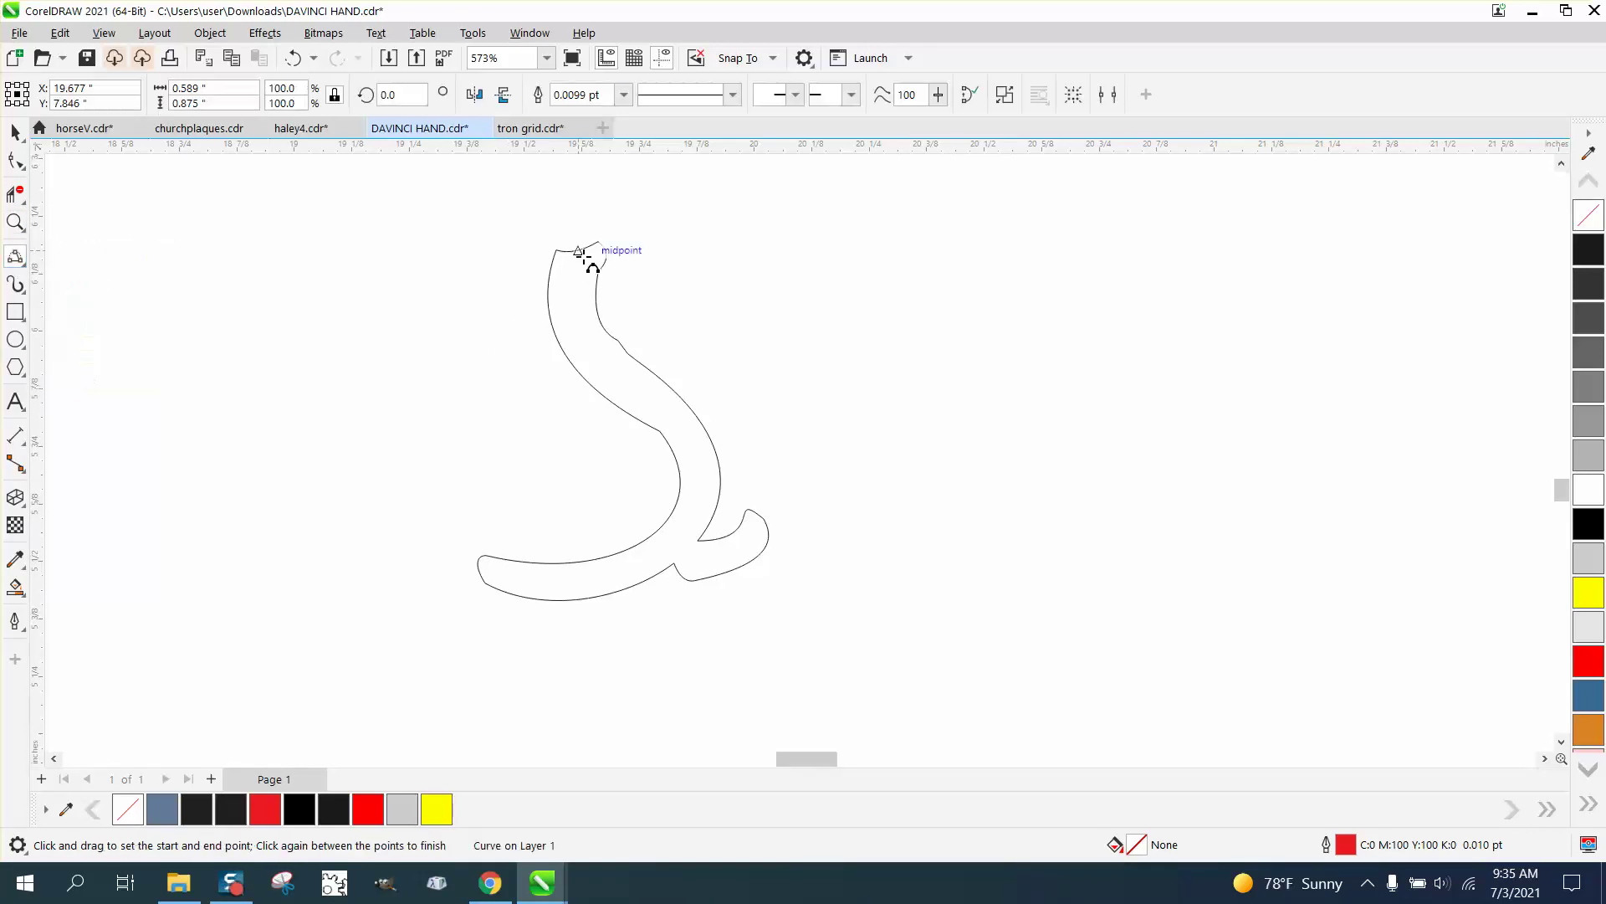
{"action": "left_click_drag", "start_coordinate": [577, 272], "coordinate": [681, 428]}
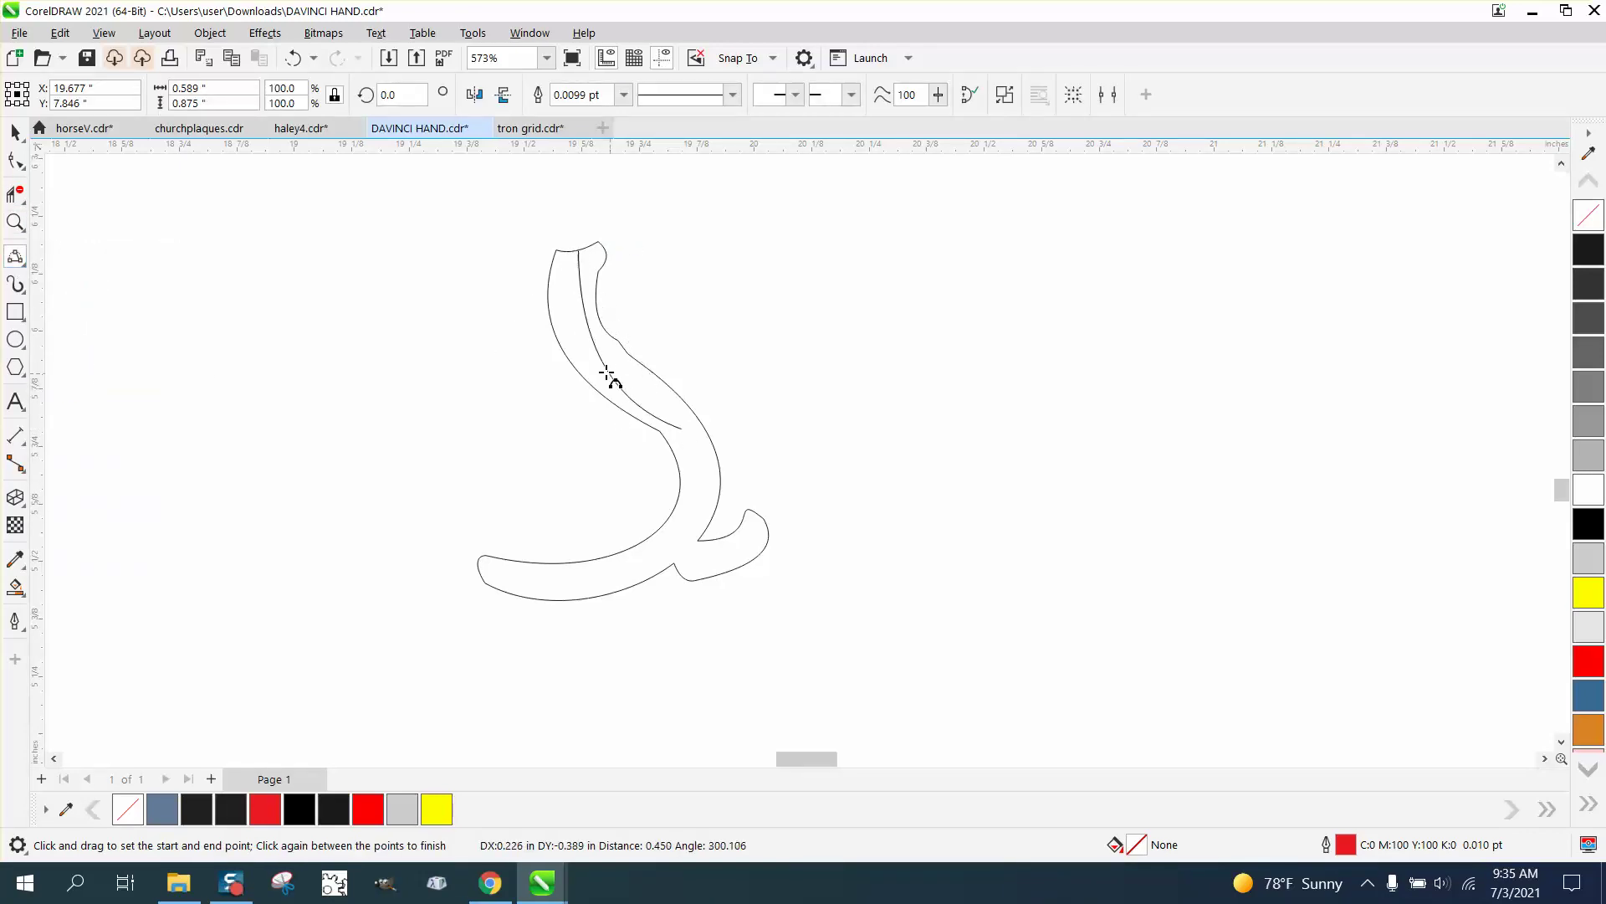
{"action": "left_click", "coordinate": [576, 333]}
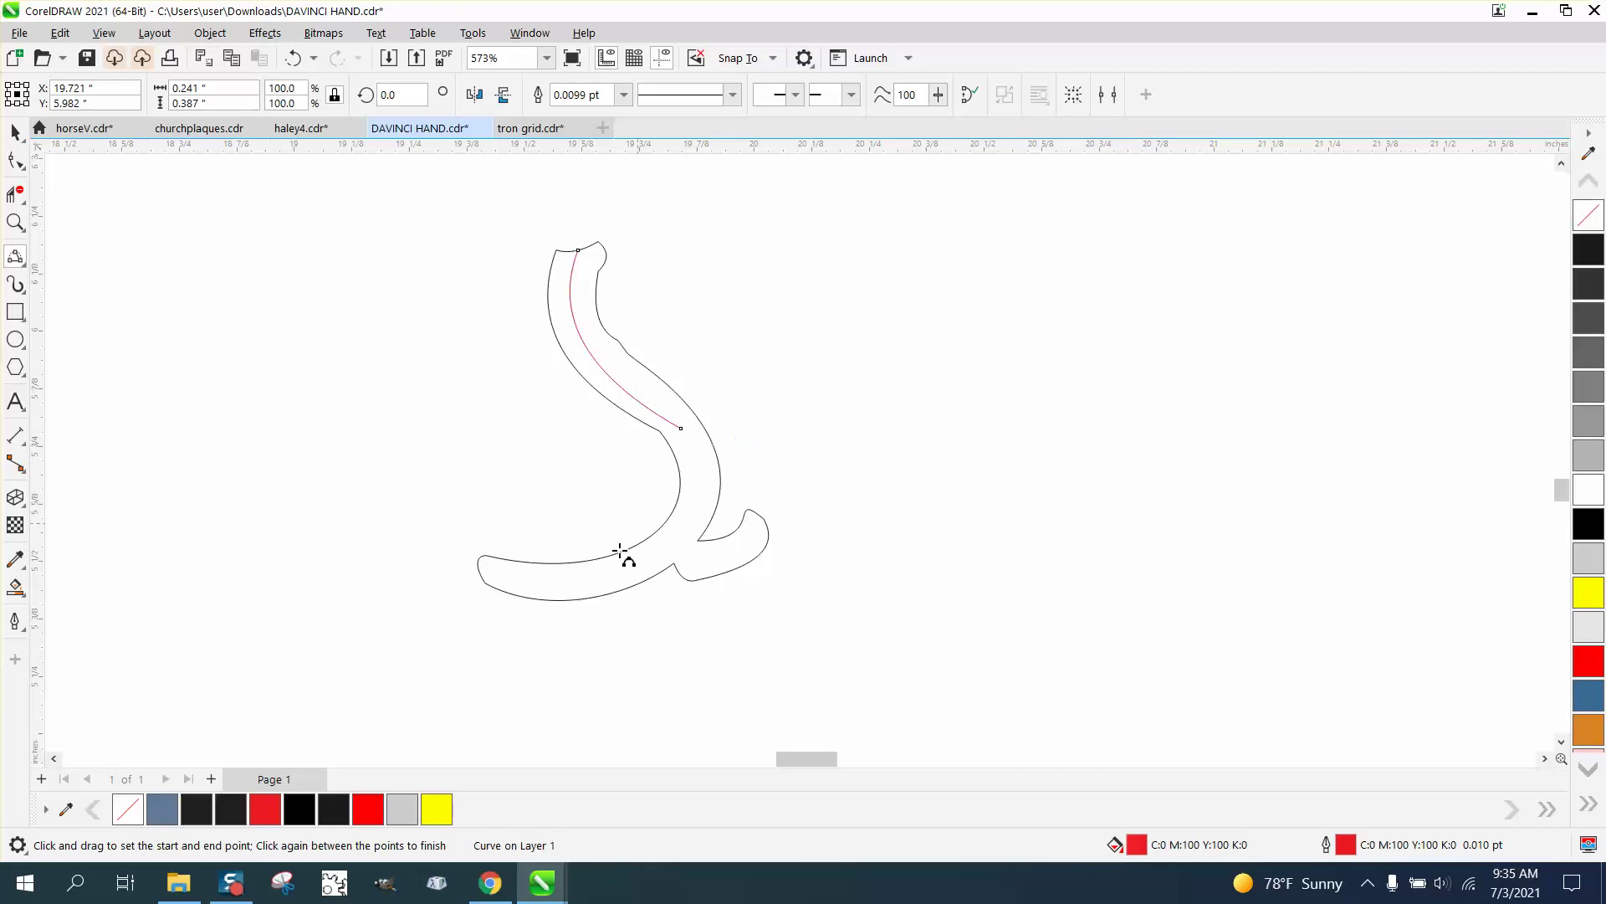
{"action": "left_click_drag", "start_coordinate": [494, 576], "coordinate": [678, 539]}
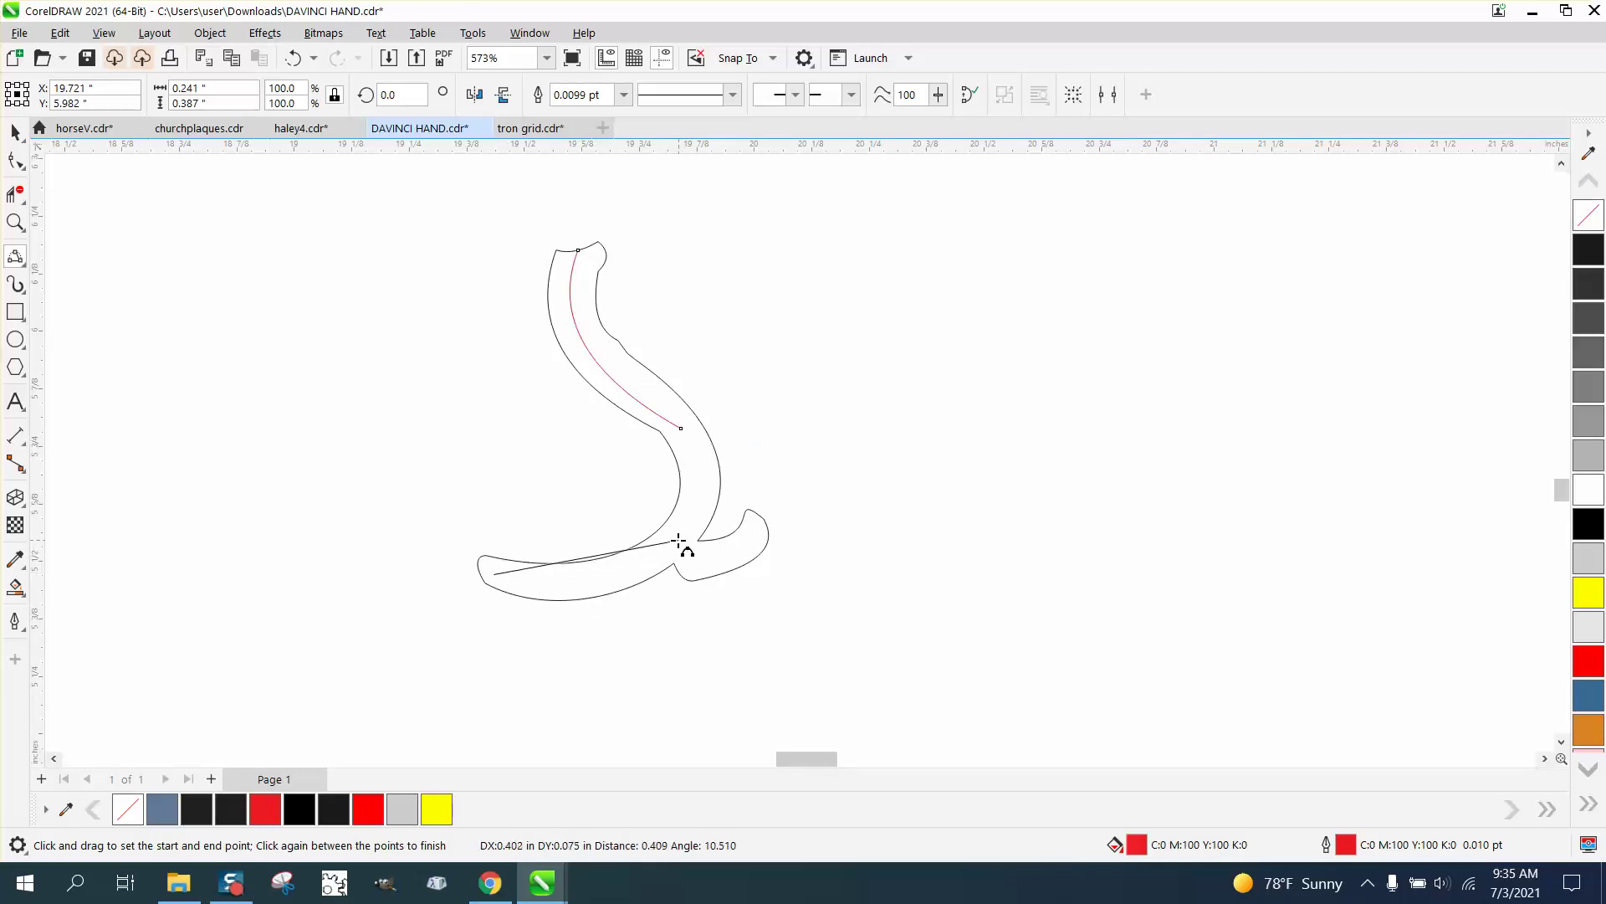
{"action": "left_click", "coordinate": [601, 584]}
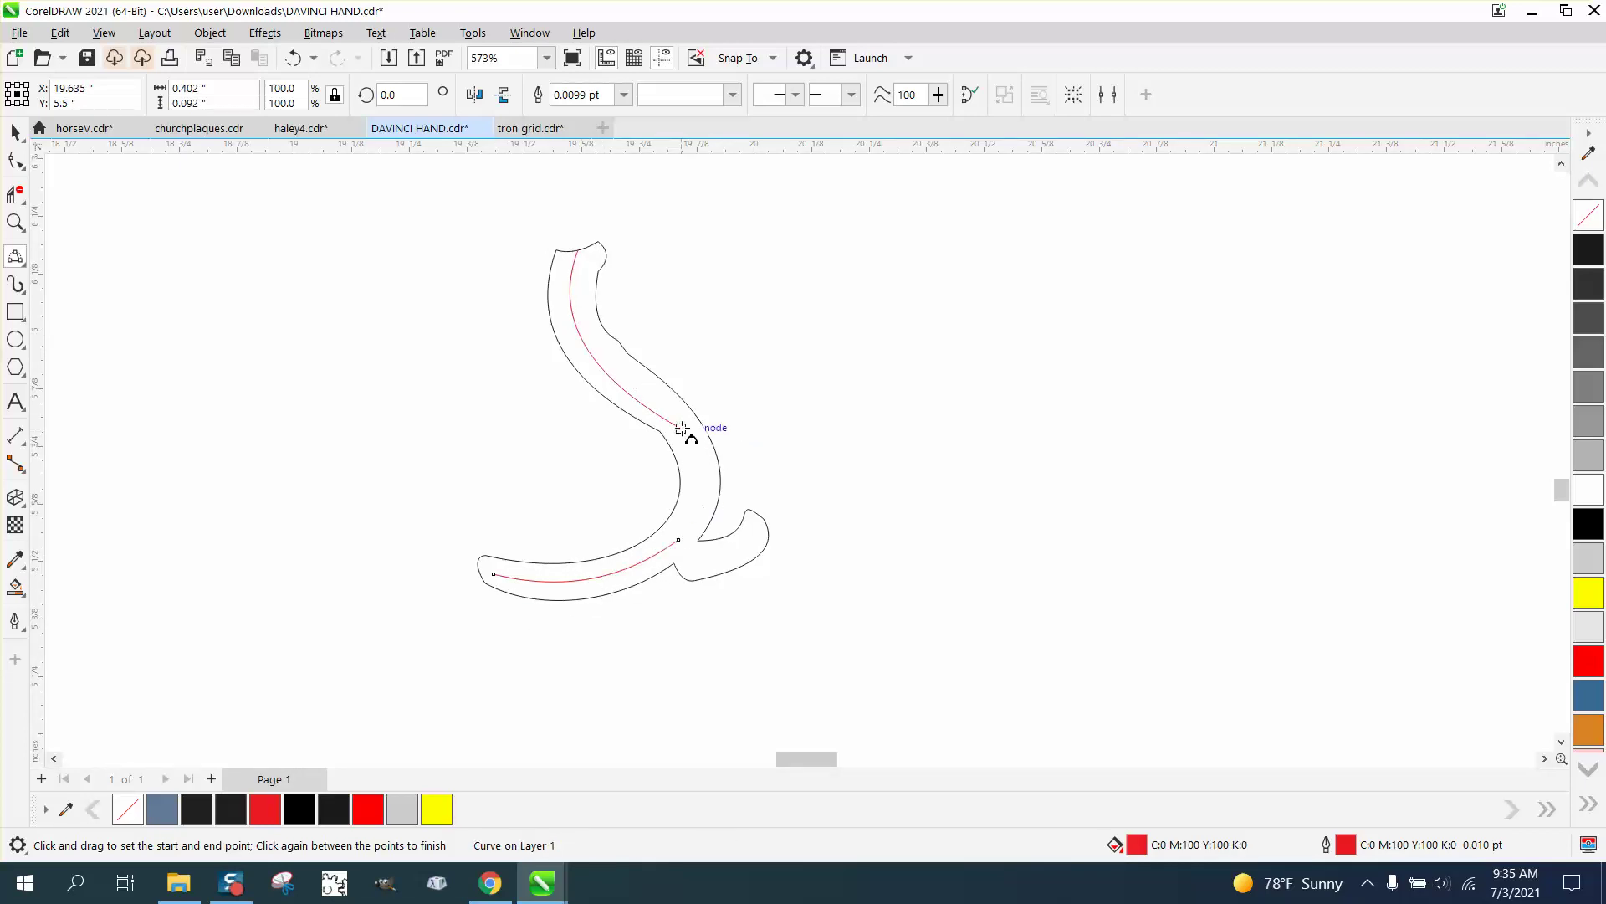
Add a curve joining the upper and tail pieces and reshape it to follow the body.
{"action": "left_click_drag", "start_coordinate": [681, 429], "coordinate": [678, 539]}
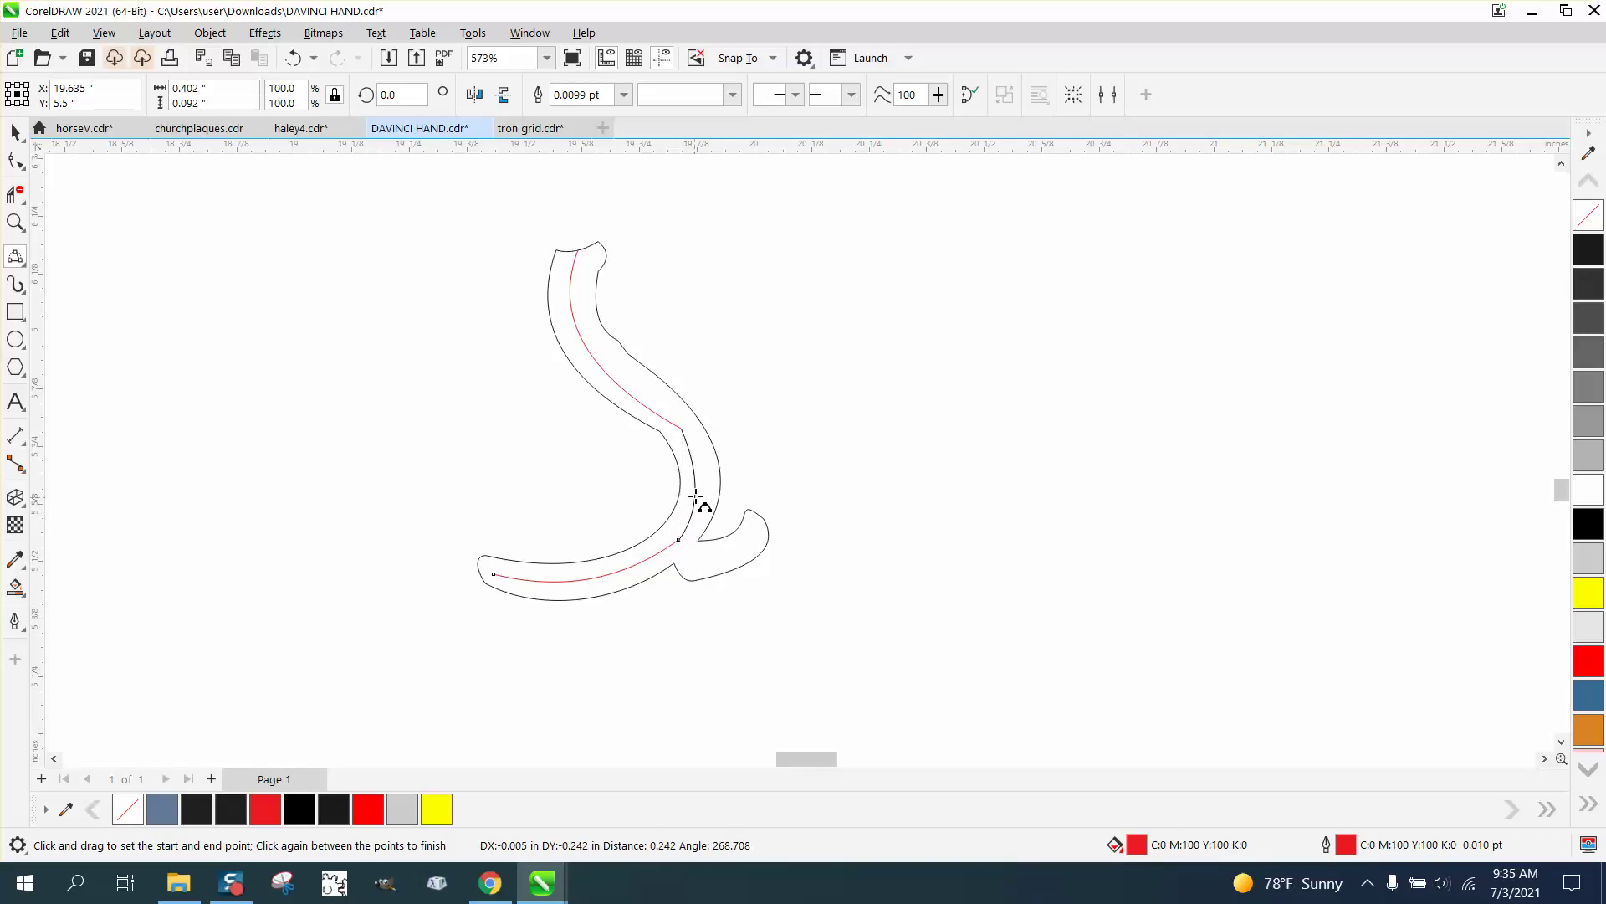
{"action": "left_click", "coordinate": [703, 487]}
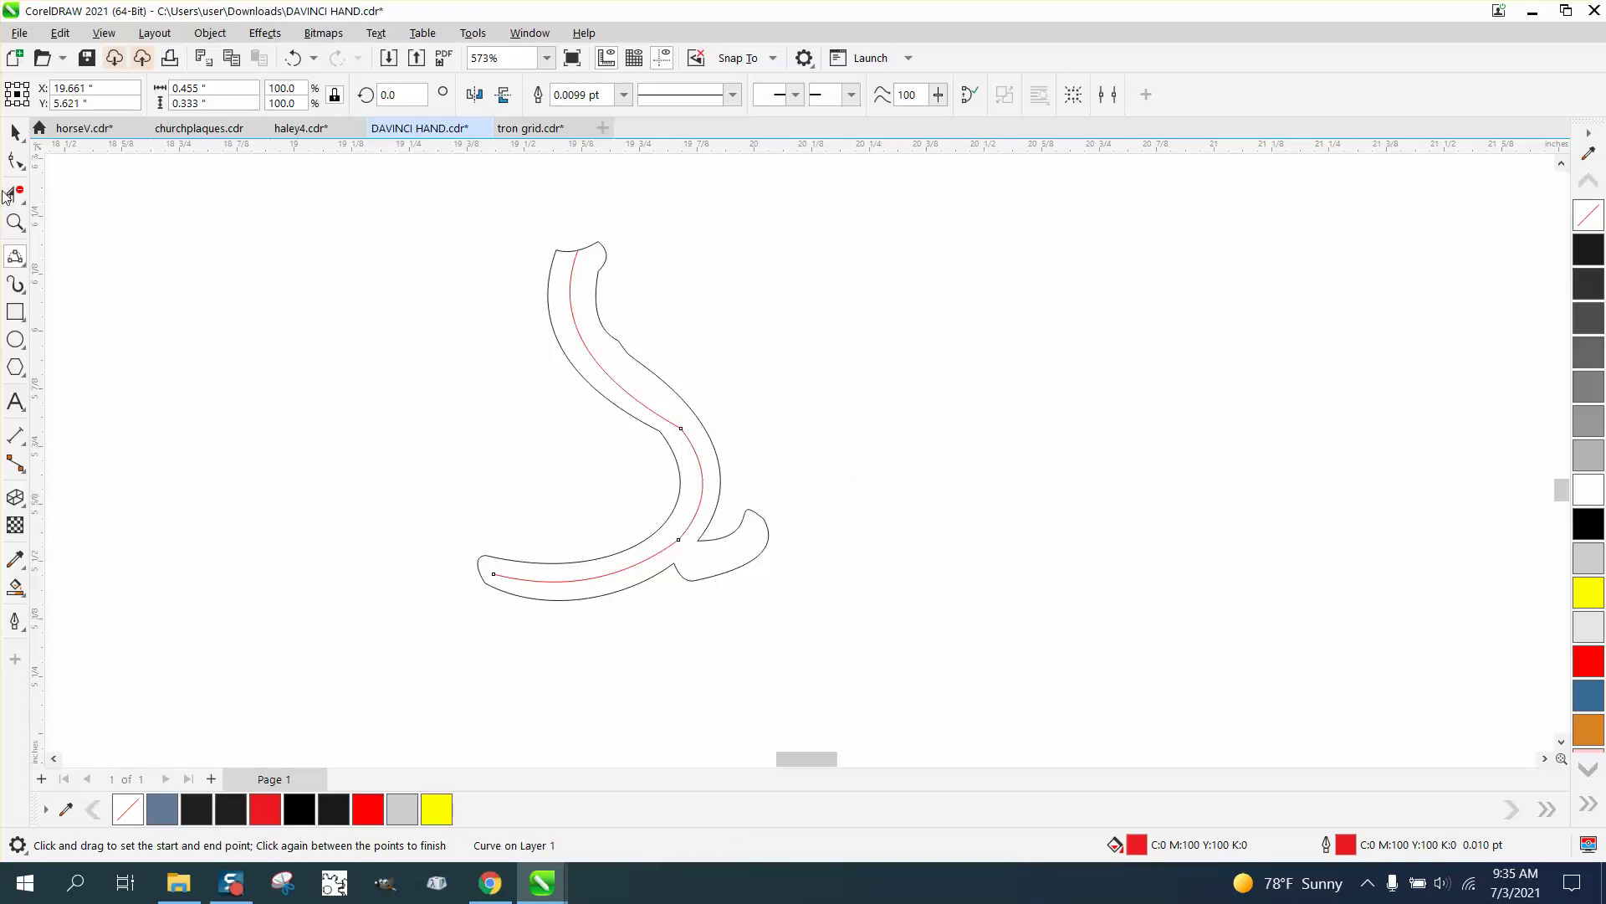
{"action": "left_click", "coordinate": [15, 161]}
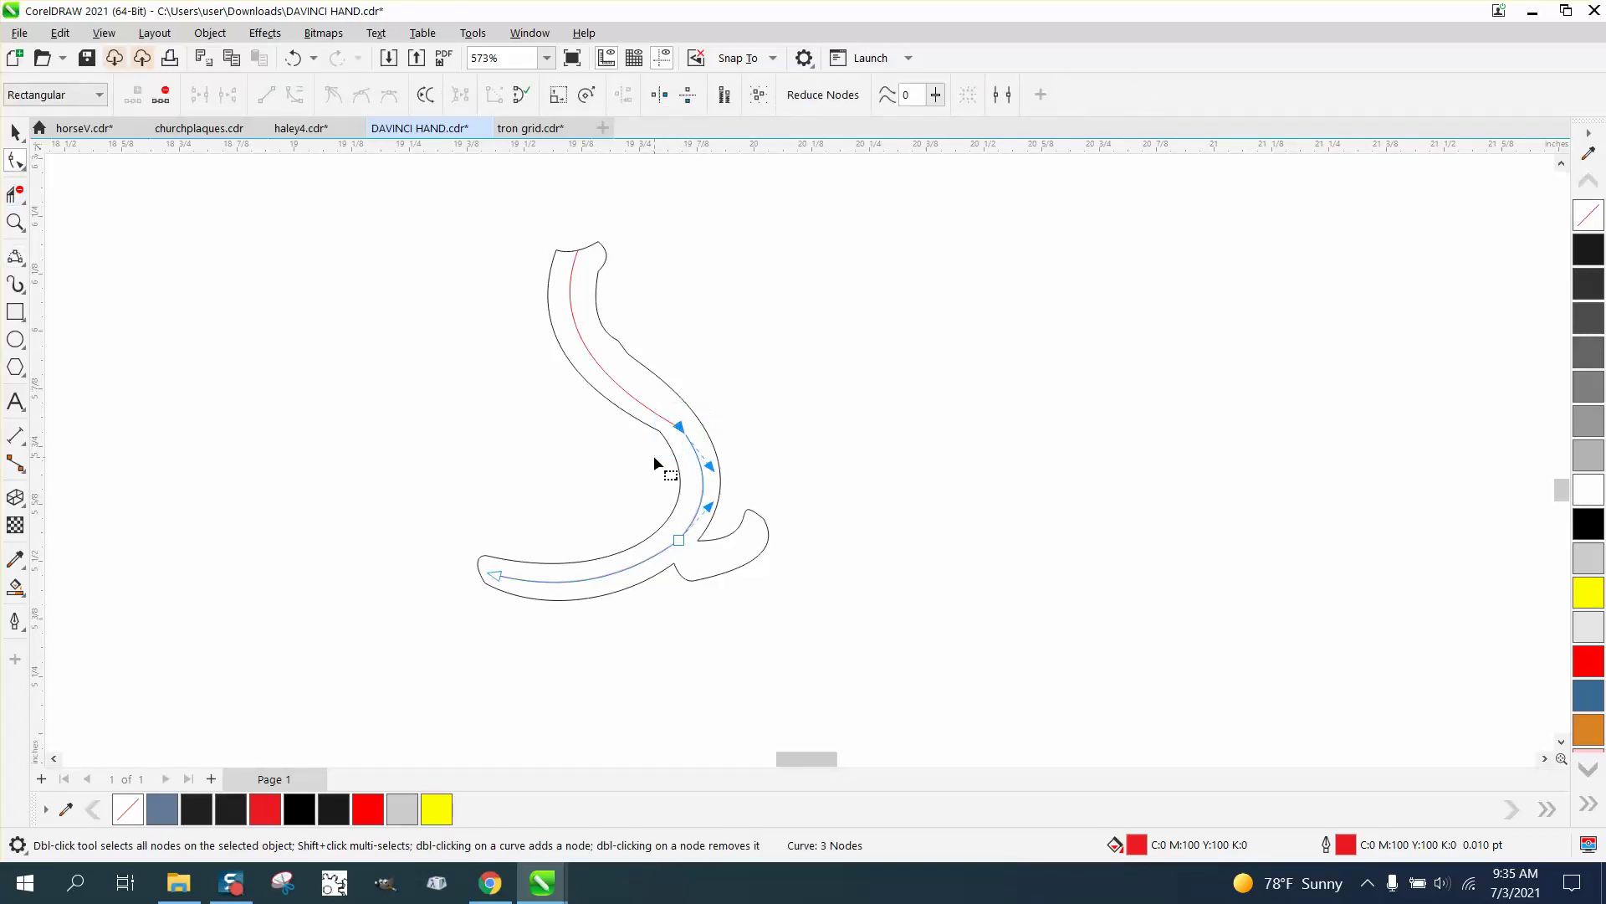
{"action": "key", "text": "ctrl+z"}
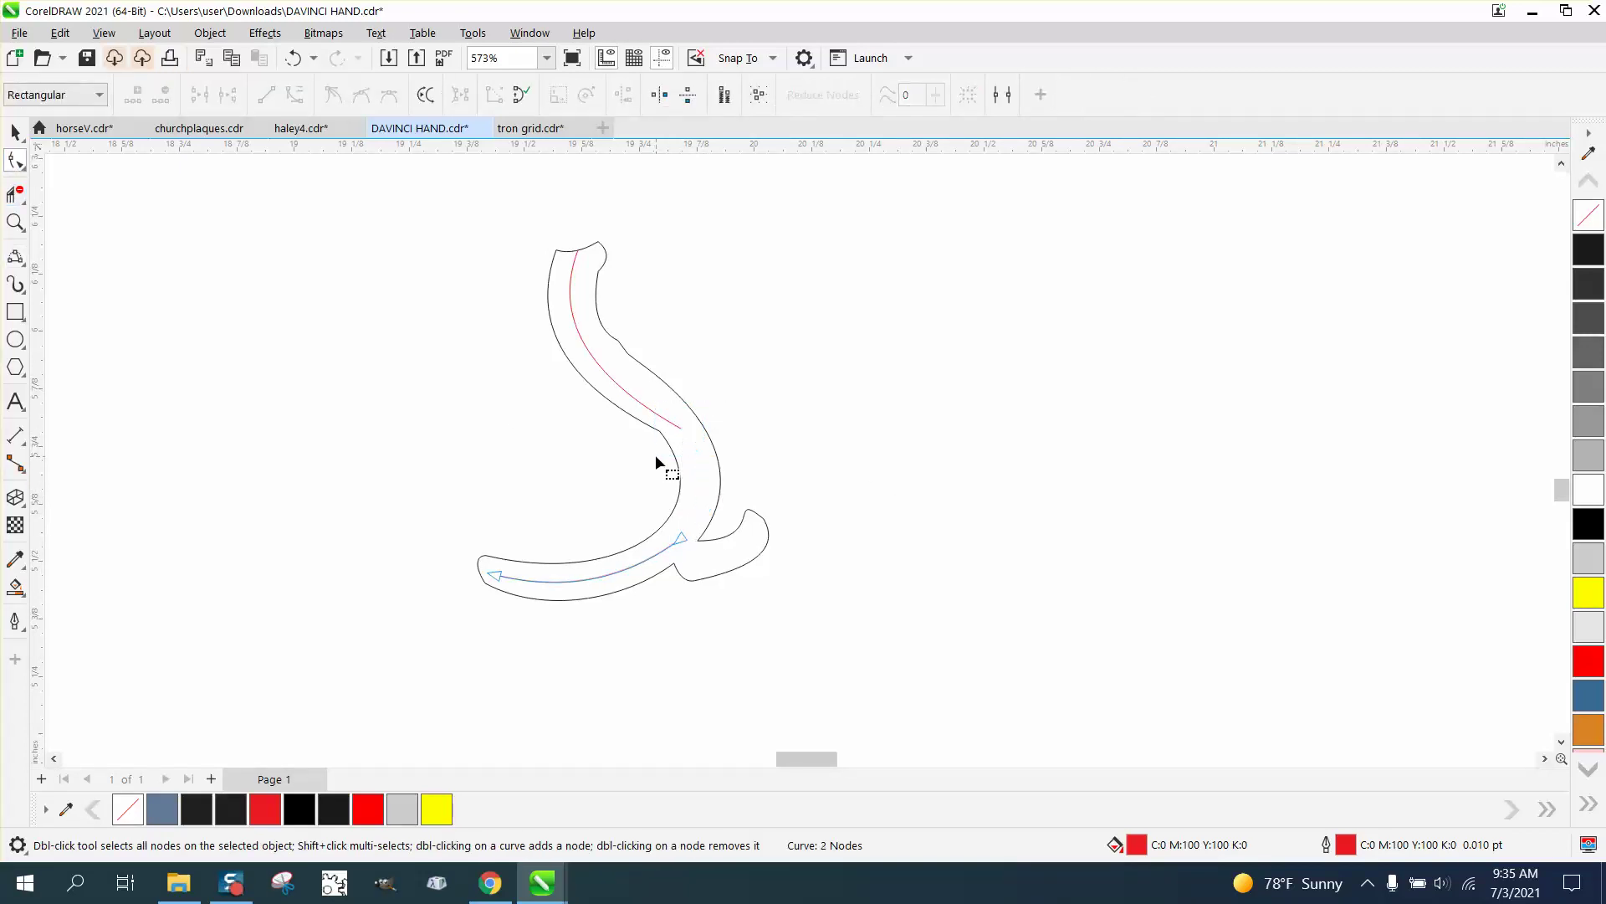
{"action": "left_click", "coordinate": [292, 60]}
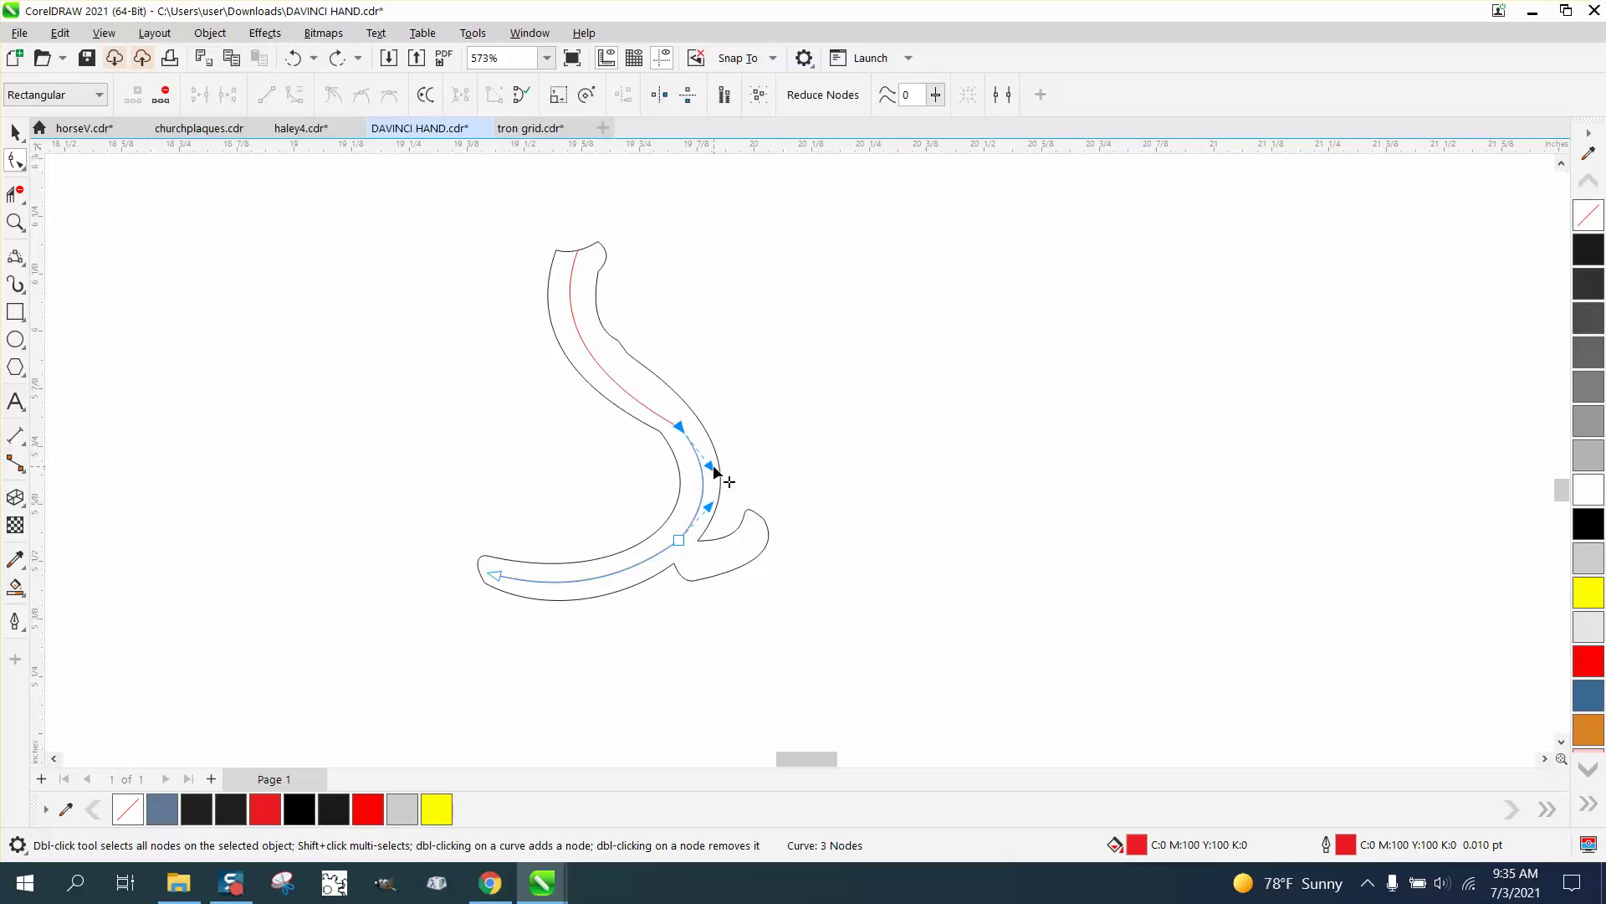
{"action": "left_click_drag", "start_coordinate": [714, 468], "coordinate": [717, 456]}
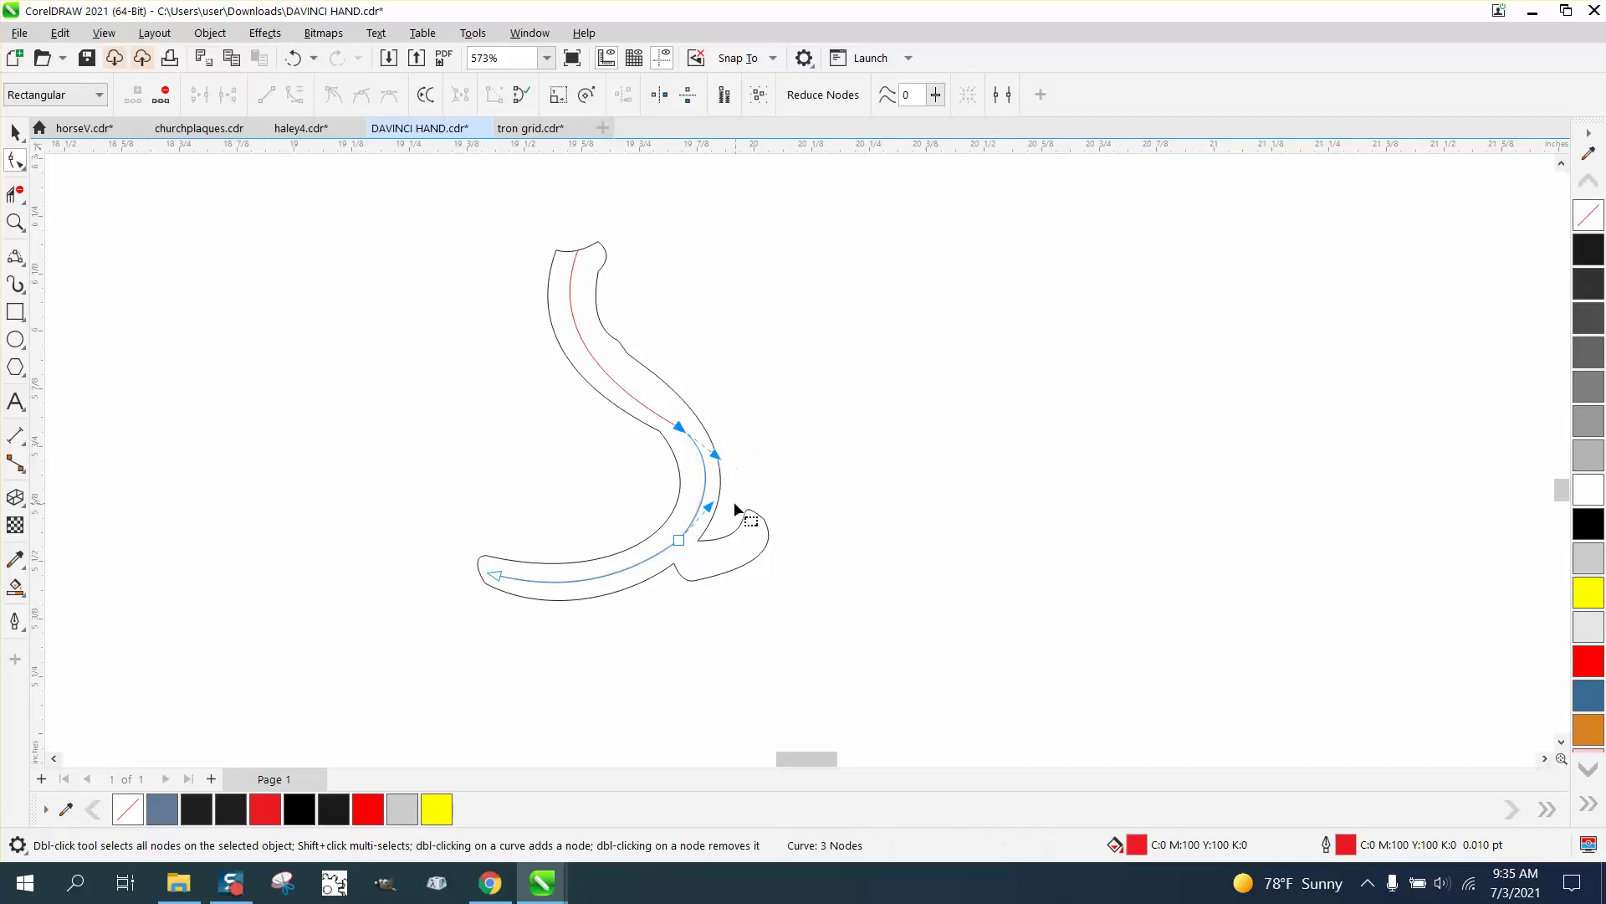
{"action": "left_click", "coordinate": [15, 133]}
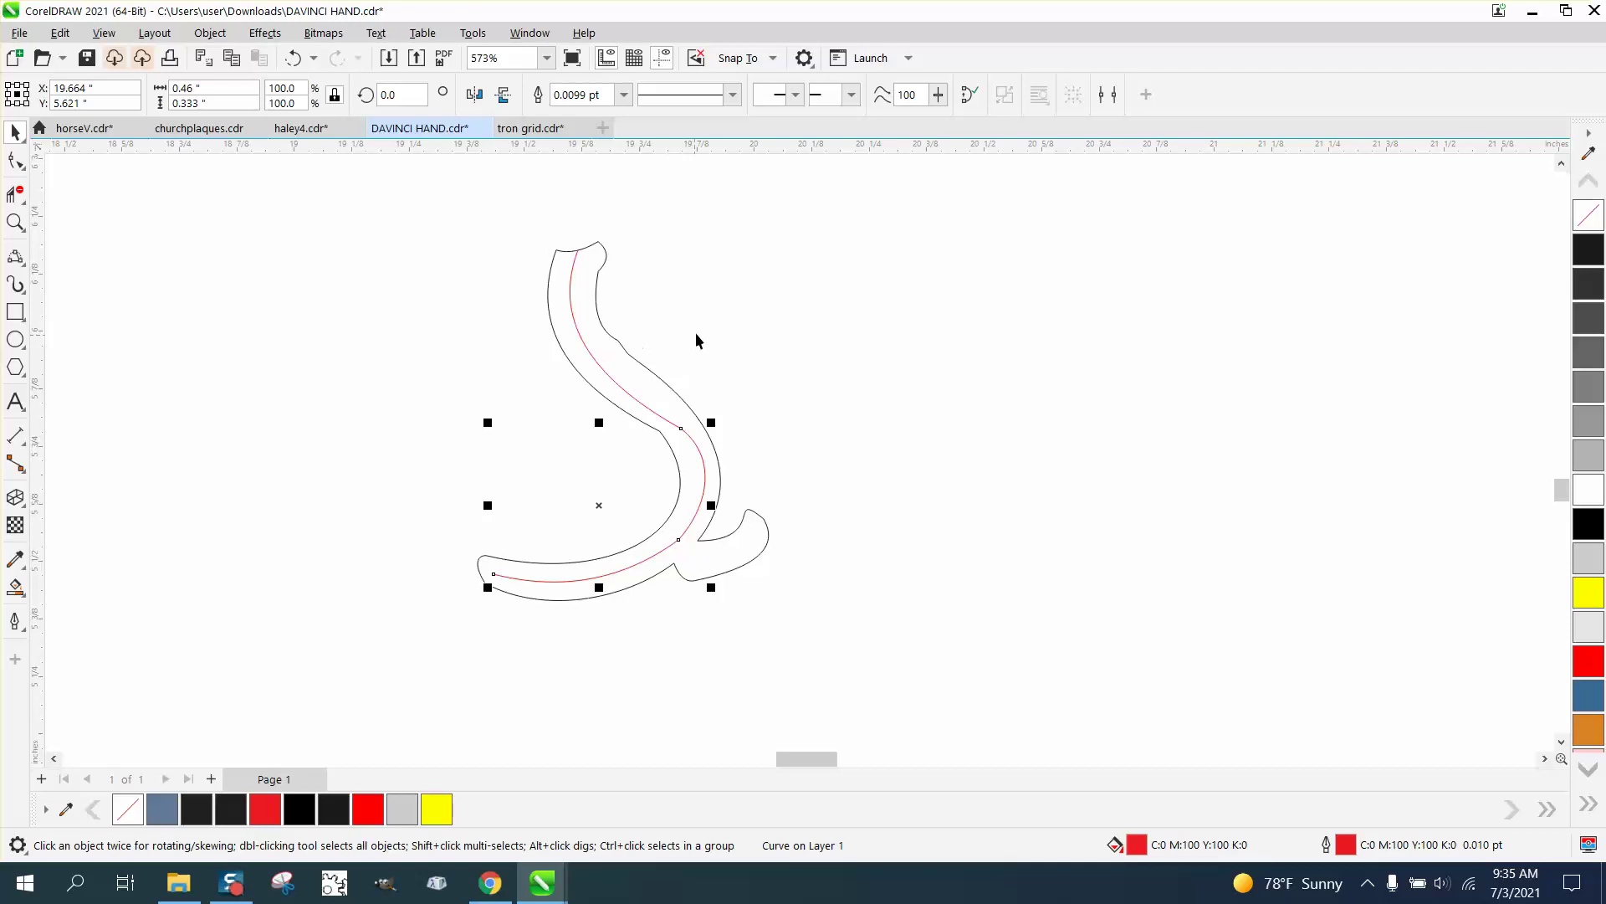
Shift both red centre-line pieces out to the right and combine them into one curve.
{"action": "left_click", "coordinate": [587, 345]}
{"action": "left_click", "coordinate": [588, 345]}
{"action": "key", "text": "shift+Right"}
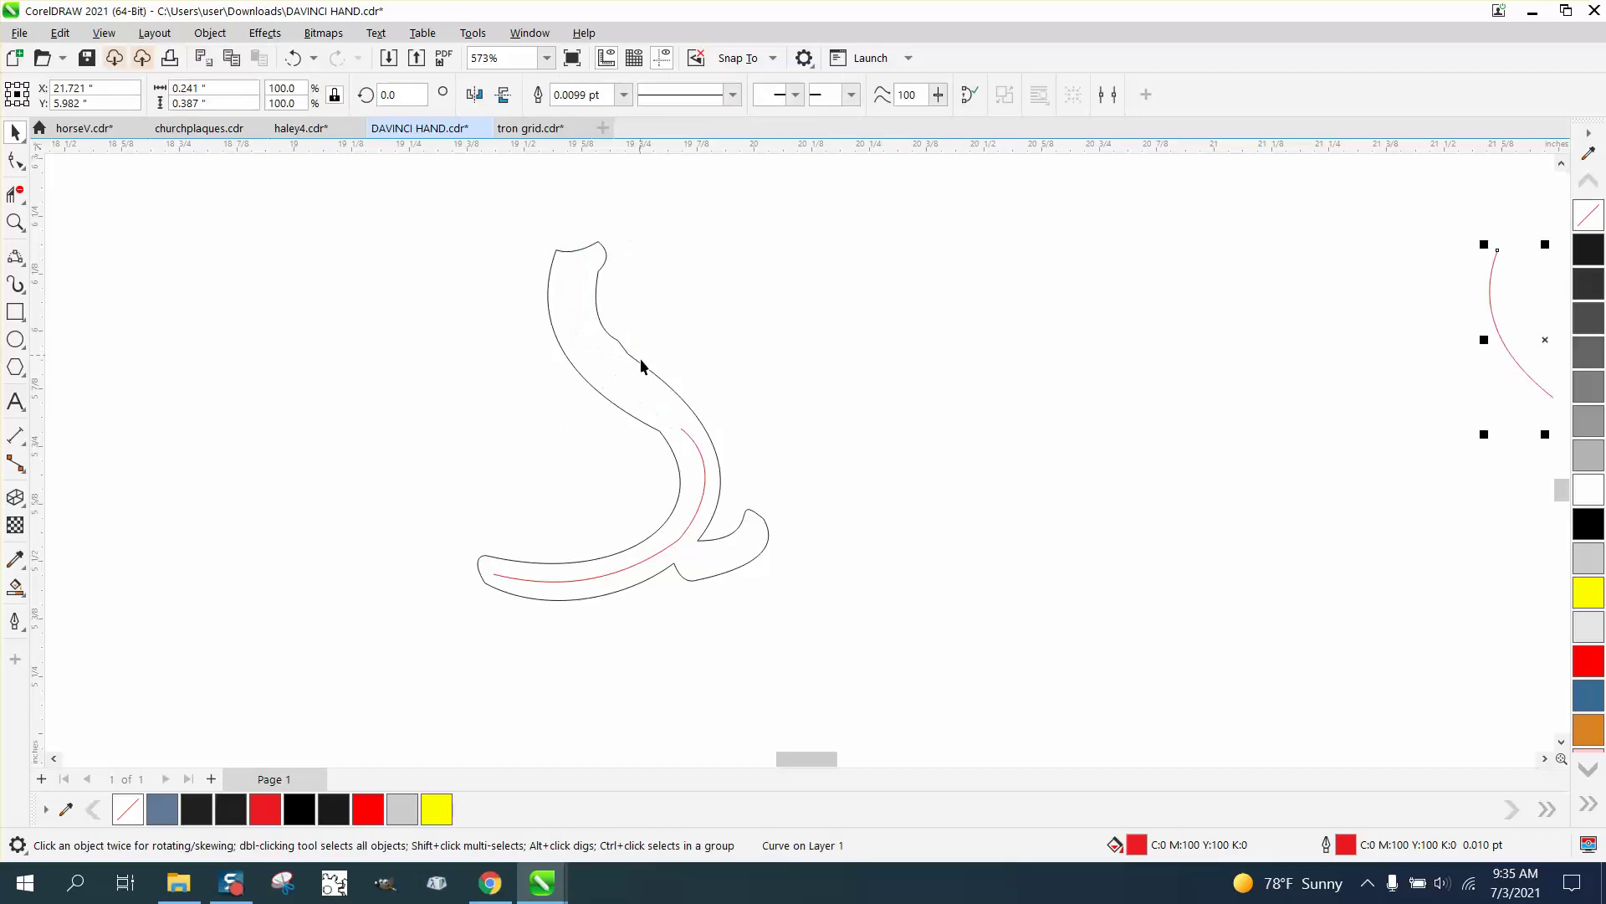
{"action": "left_click", "coordinate": [693, 444]}
{"action": "key", "text": "shift+Right"}
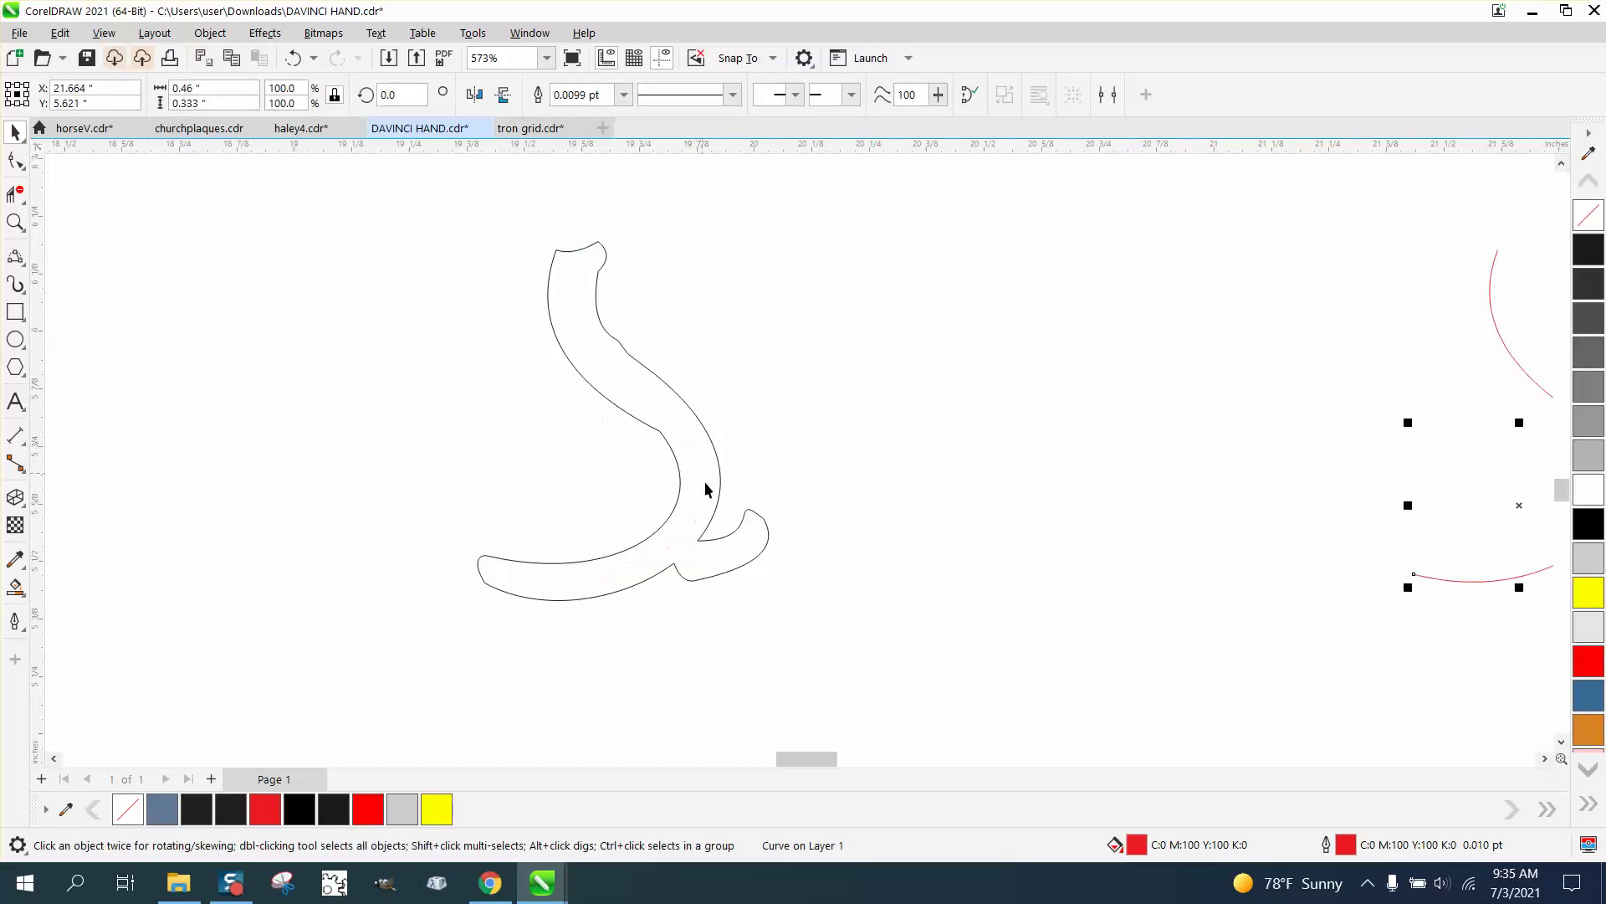
{"action": "scroll", "coordinate": [527, 406], "scroll_direction": "down", "scroll_amount": 3}
{"action": "left_click_drag", "start_coordinate": [1098, 460], "coordinate": [1213, 540]}
{"action": "left_click", "coordinate": [210, 33]}
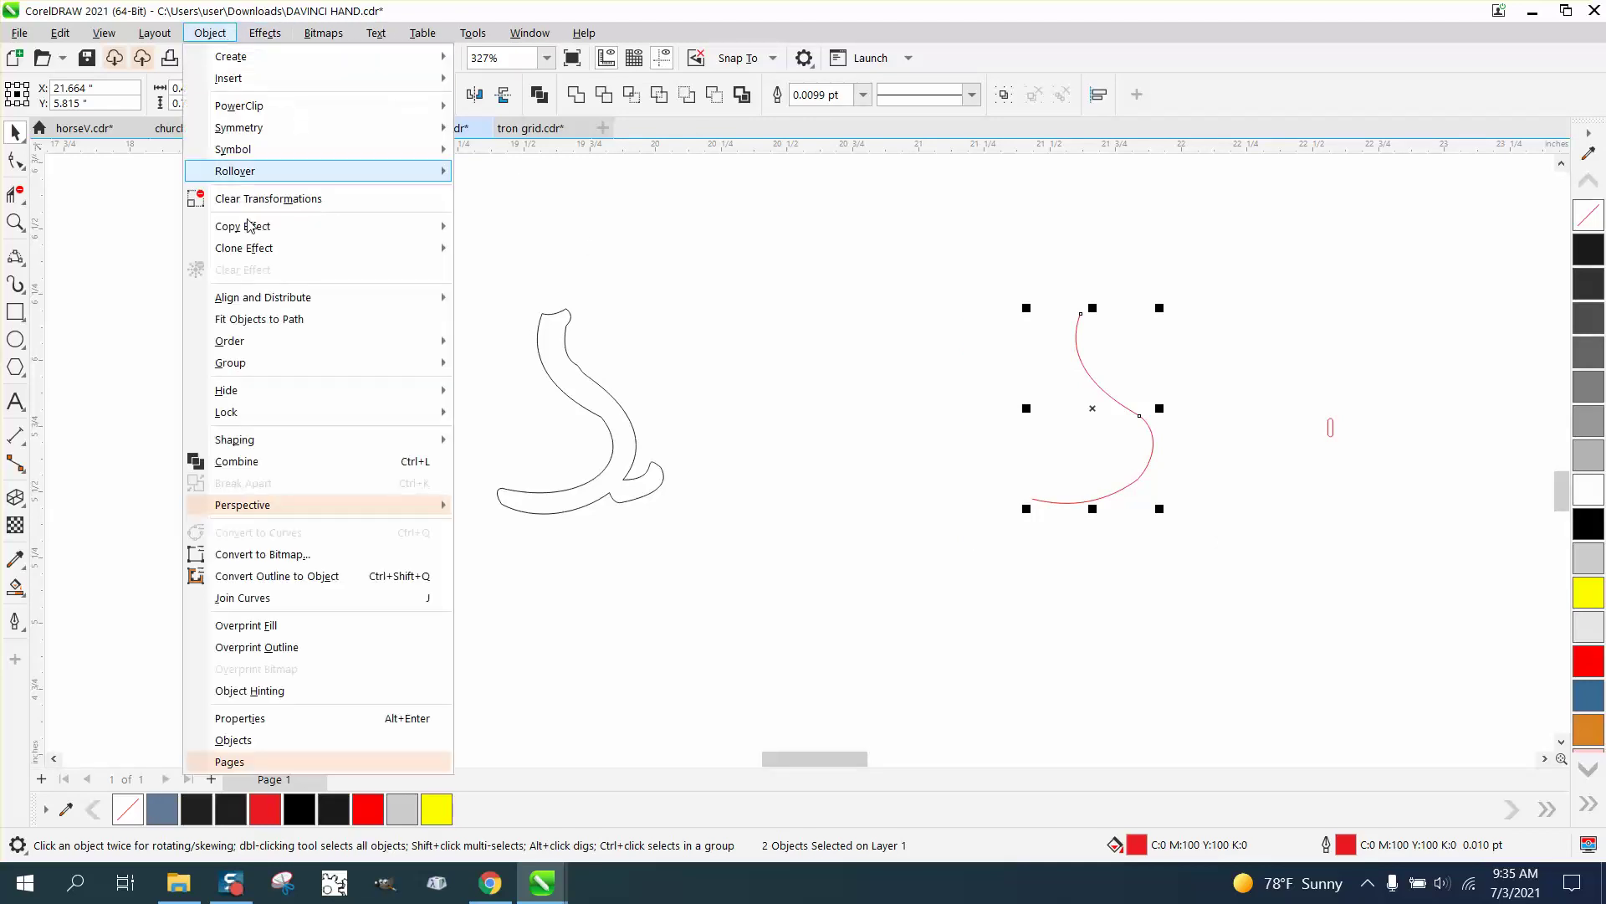
{"action": "left_click", "coordinate": [284, 461]}
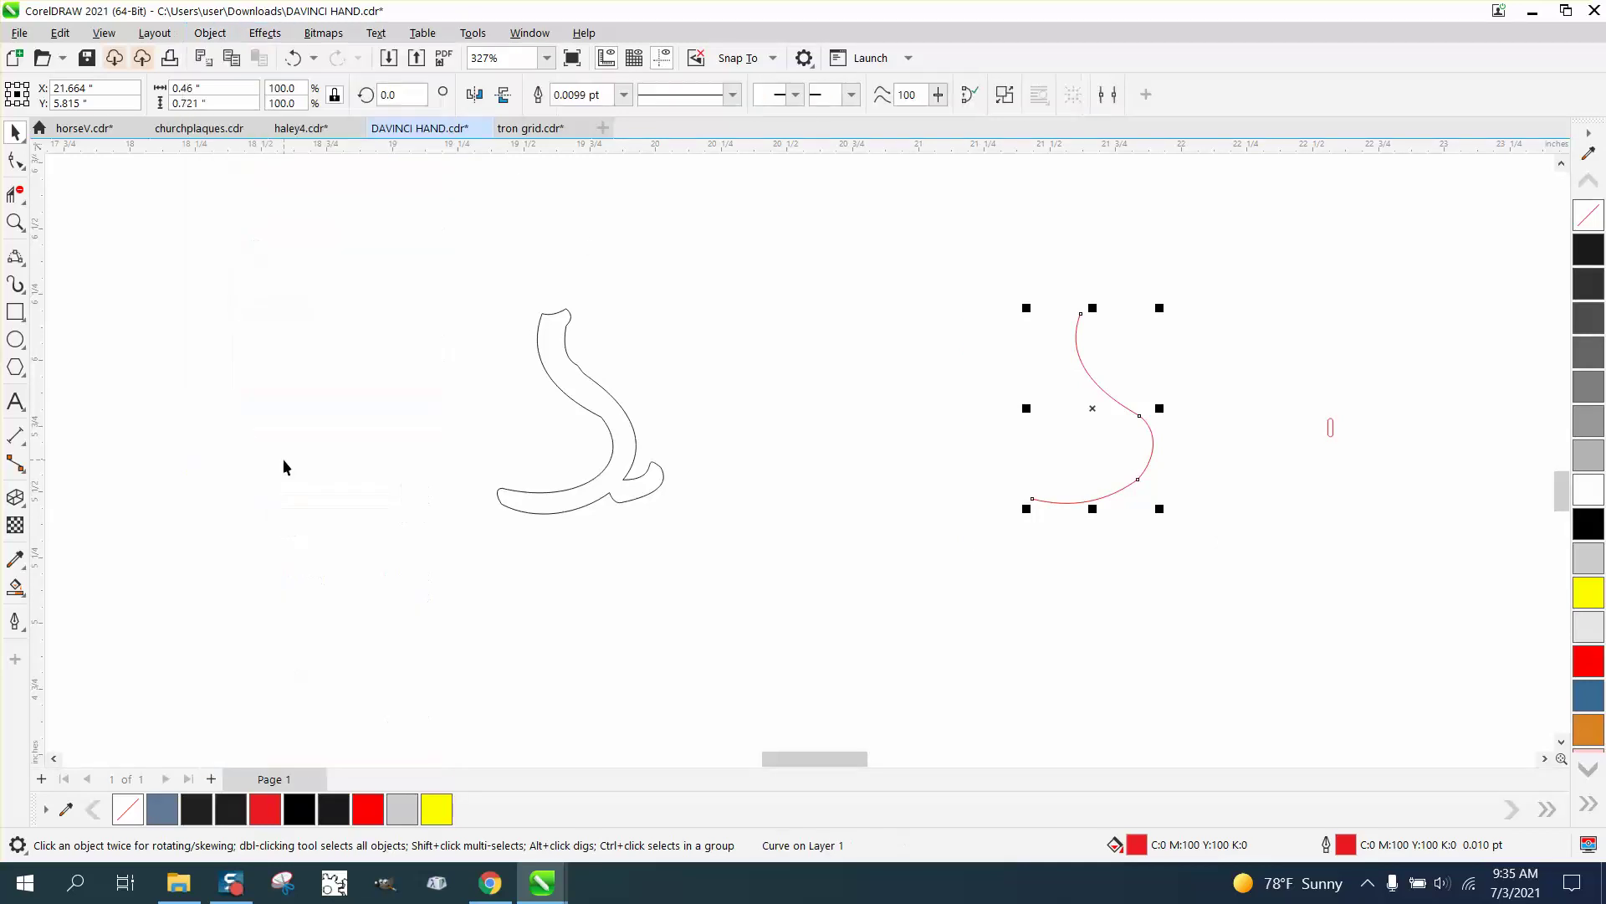
Smooth the red centre-line curve with the Smooth tool at a 0.25" nib size.
{"action": "left_click", "coordinate": [25, 170]}
{"action": "left_click", "coordinate": [80, 186]}
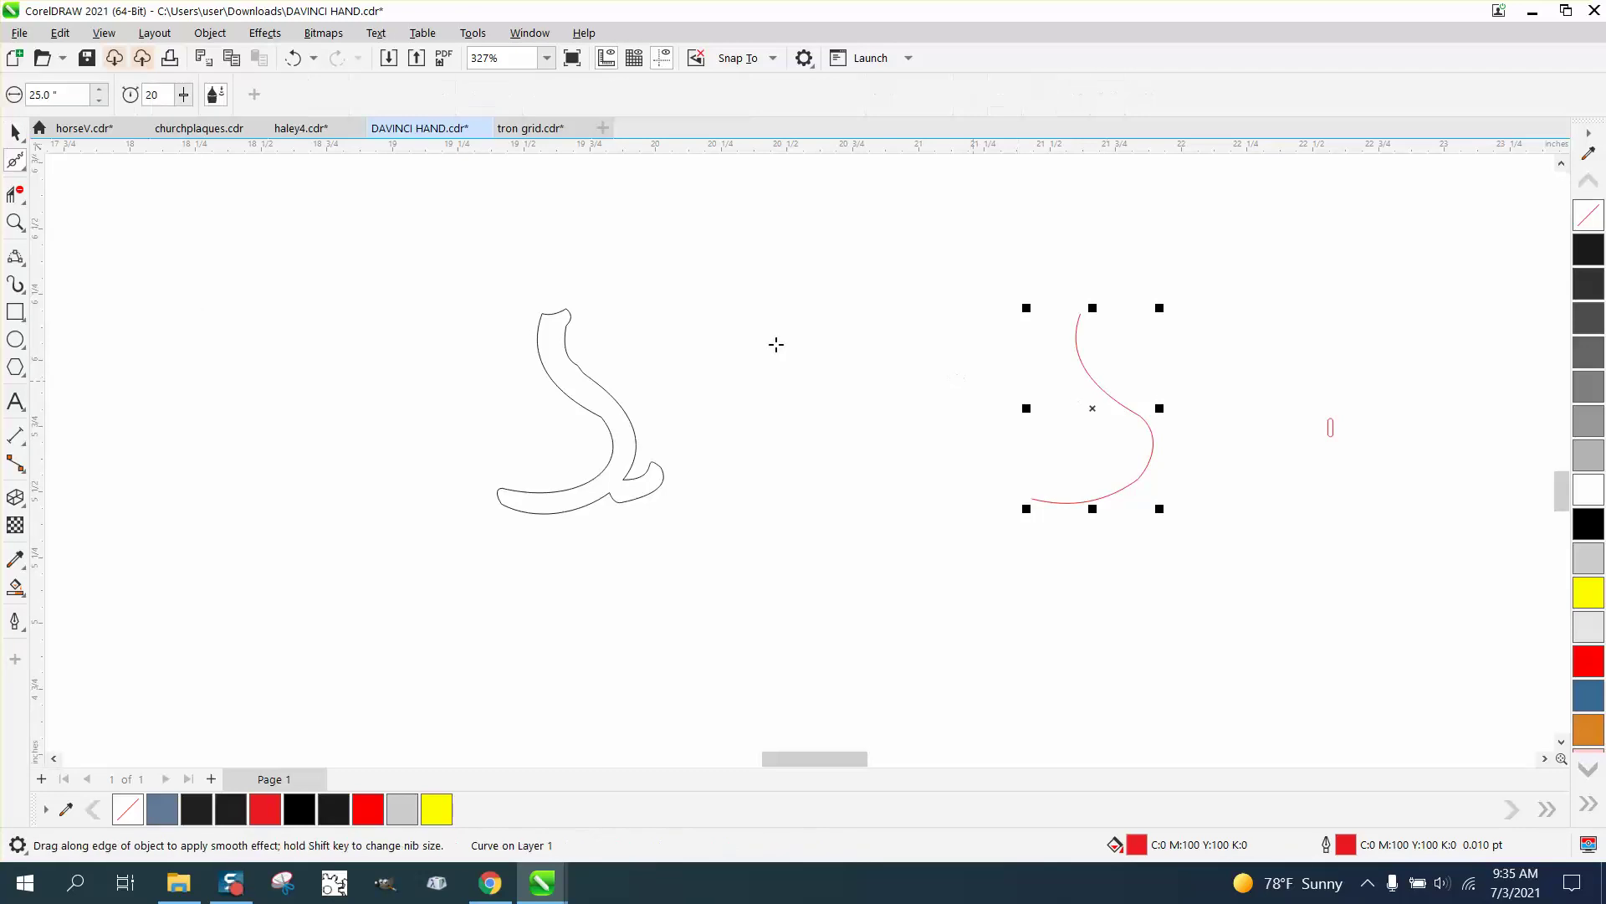
{"action": "left_click_drag", "start_coordinate": [80, 95], "coordinate": [4, 111]}
{"action": "type", "text": "0.25"}
{"action": "key", "text": "Return"}
{"action": "mouse_move", "coordinate": [1097, 373]}
{"action": "left_mouse_down"}
{"action": "mouse_move", "coordinate": [1150, 438]}
{"action": "mouse_move", "coordinate": [1148, 469]}
{"action": "mouse_move", "coordinate": [1059, 504]}
{"action": "mouse_move", "coordinate": [1152, 461]}
{"action": "mouse_move", "coordinate": [1176, 427]}
{"action": "left_mouse_up"}
Move the small red capsule closer to the curve and zoom in on it.
{"action": "key", "text": "space"}
{"action": "scroll", "coordinate": [335, 341], "scroll_direction": "down", "scroll_amount": 1}
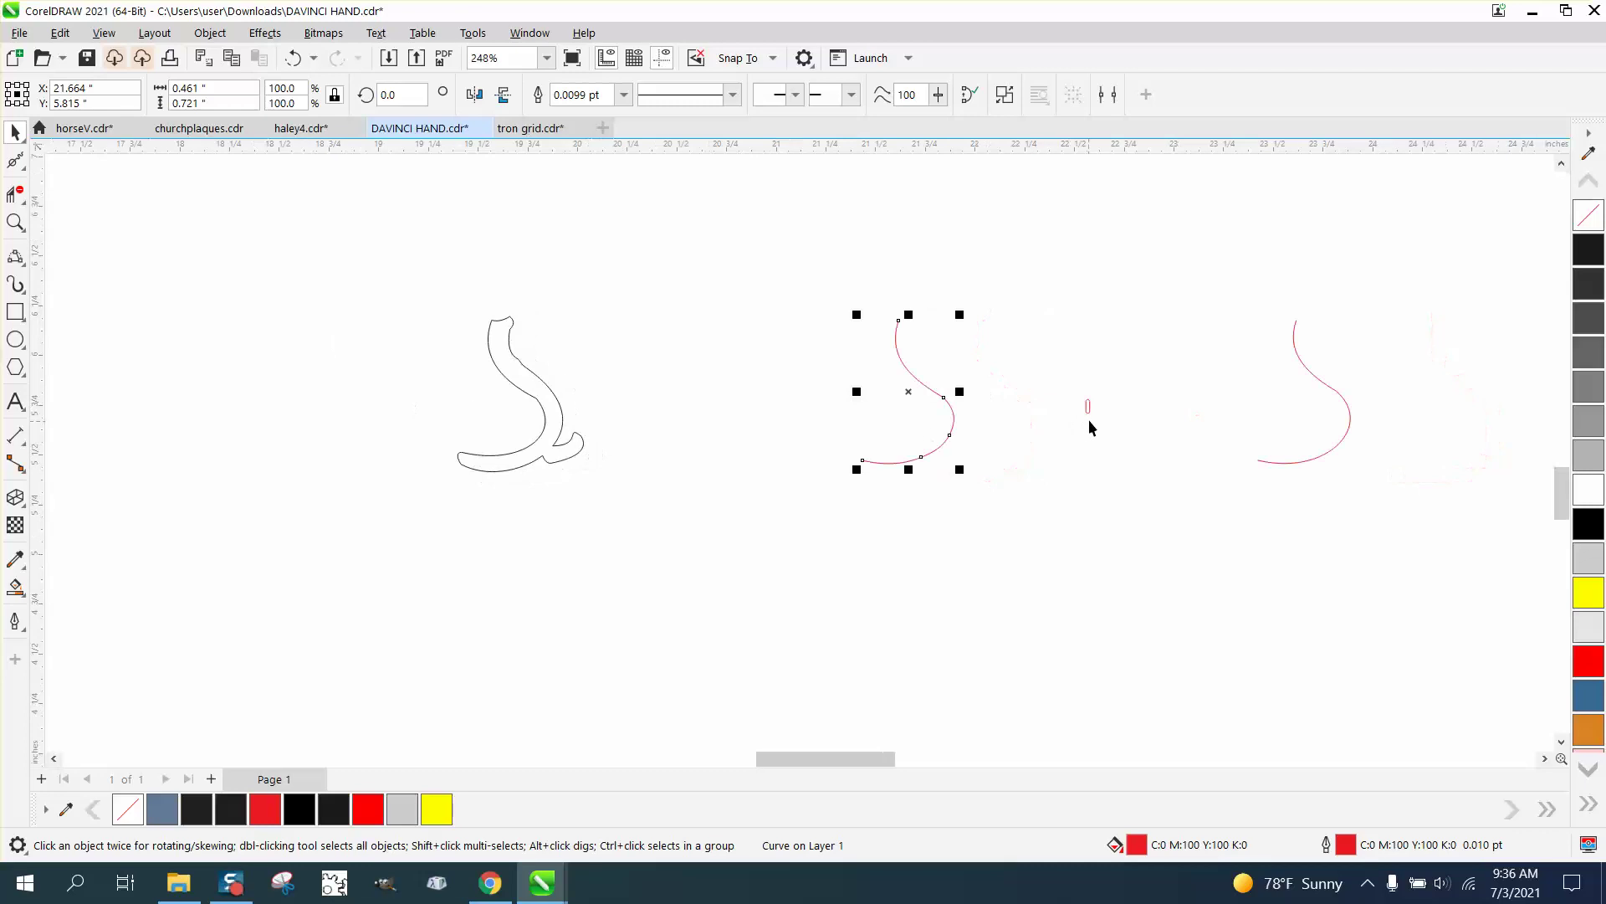
{"action": "left_click_drag", "start_coordinate": [1088, 408], "coordinate": [777, 266]}
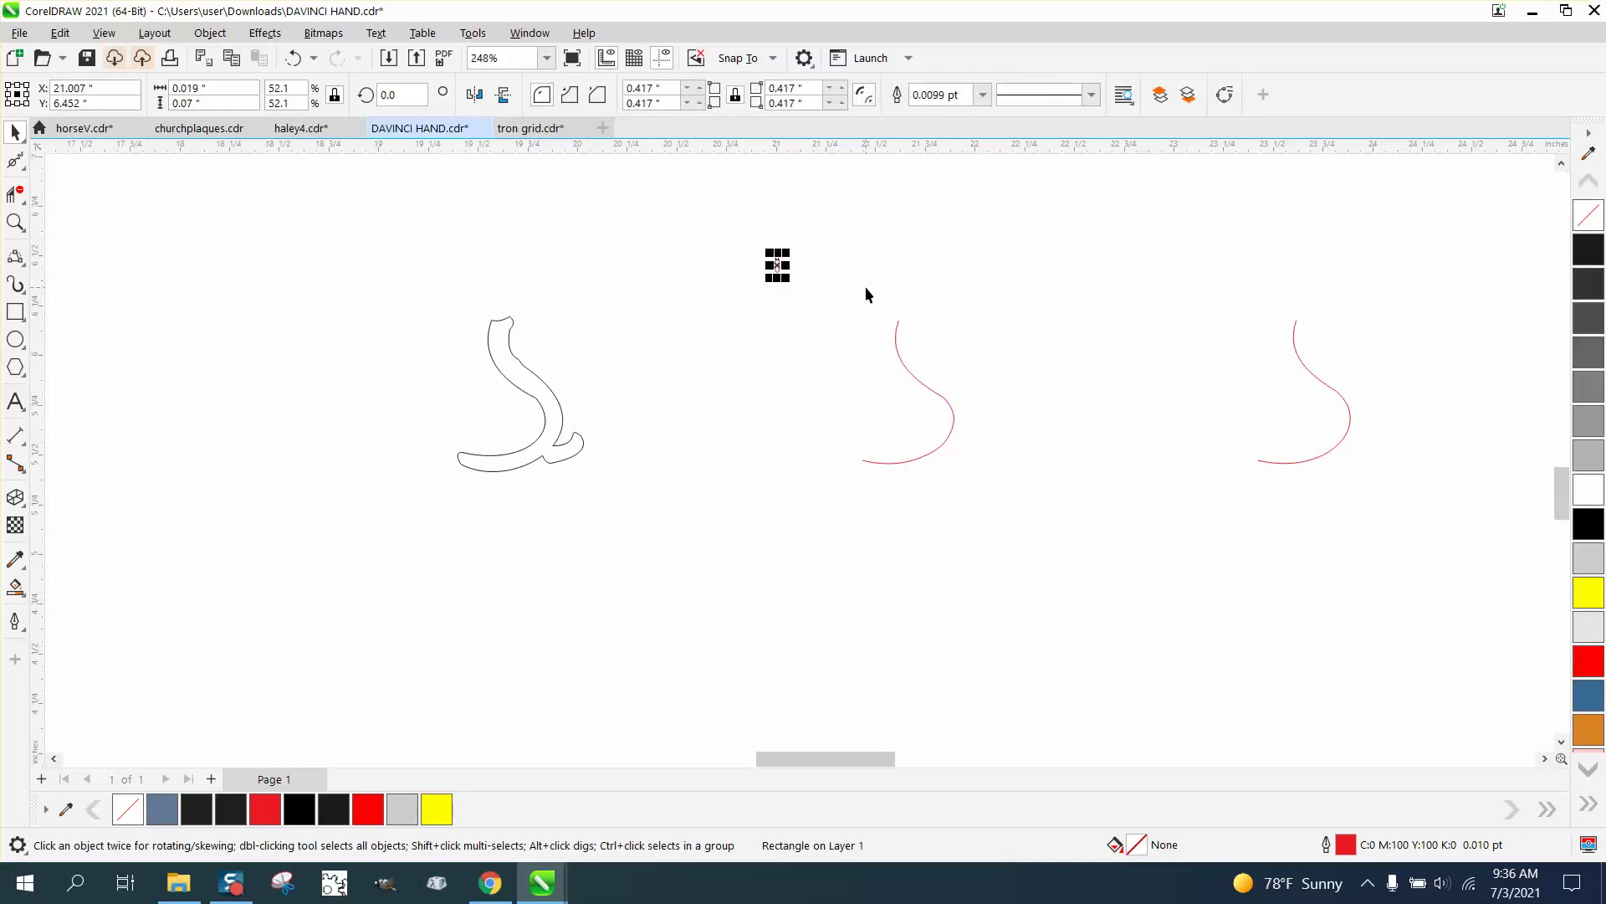
{"action": "left_click", "coordinate": [15, 221]}
{"action": "left_click_drag", "start_coordinate": [1000, 346], "coordinate": [1000, 346]}
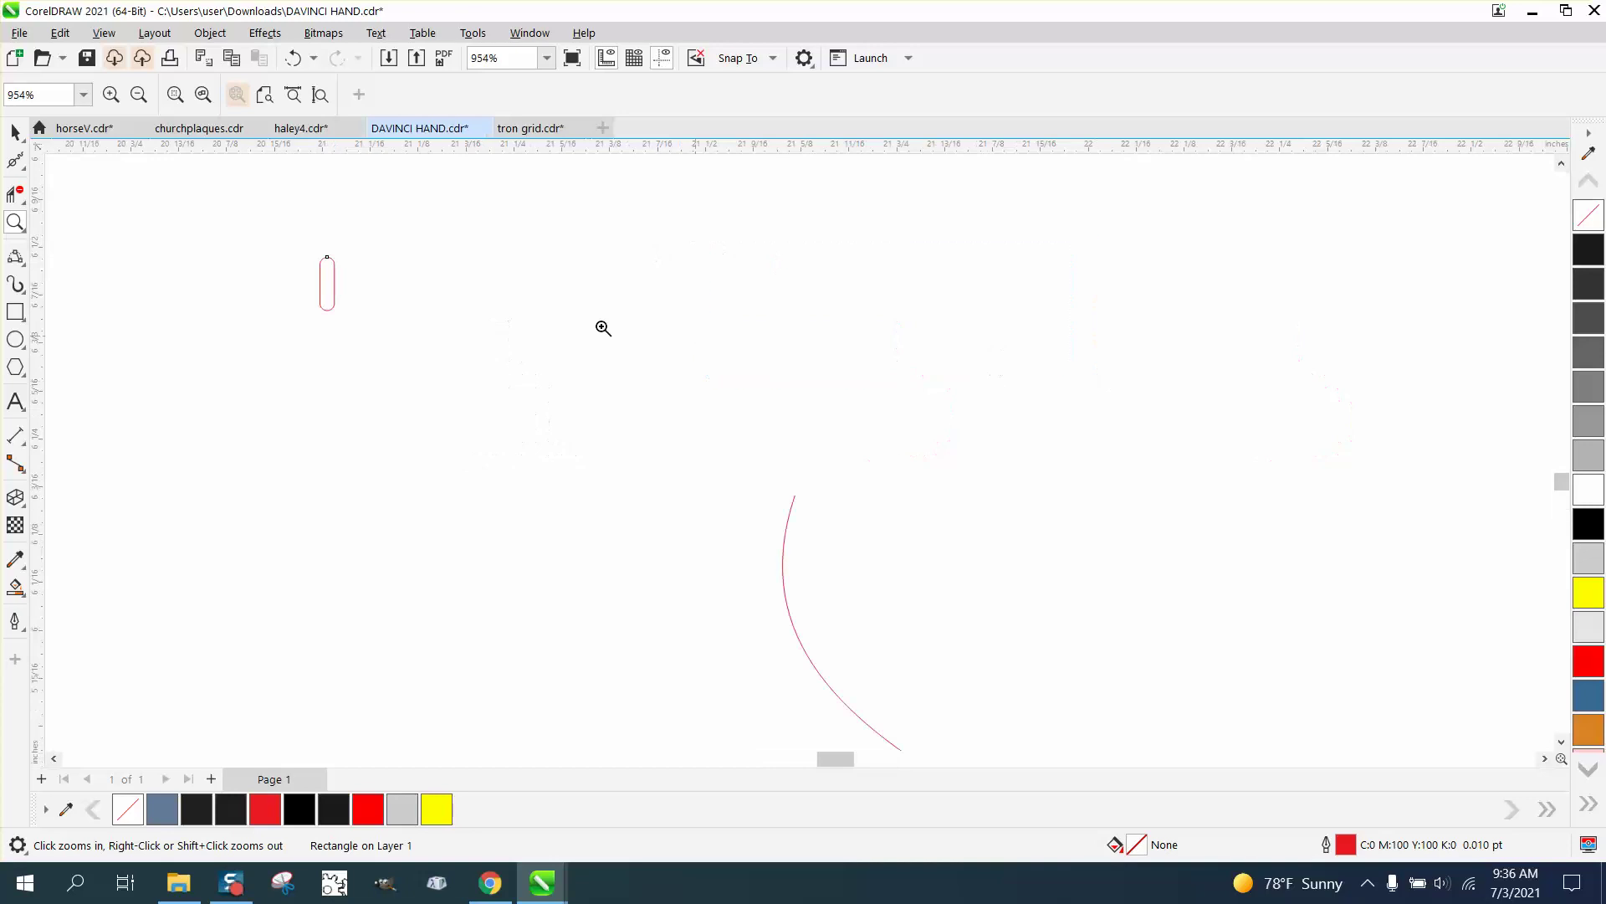
Drop a copy of the capsule to its right and align the two capsules' tops.
{"action": "key", "text": "space"}
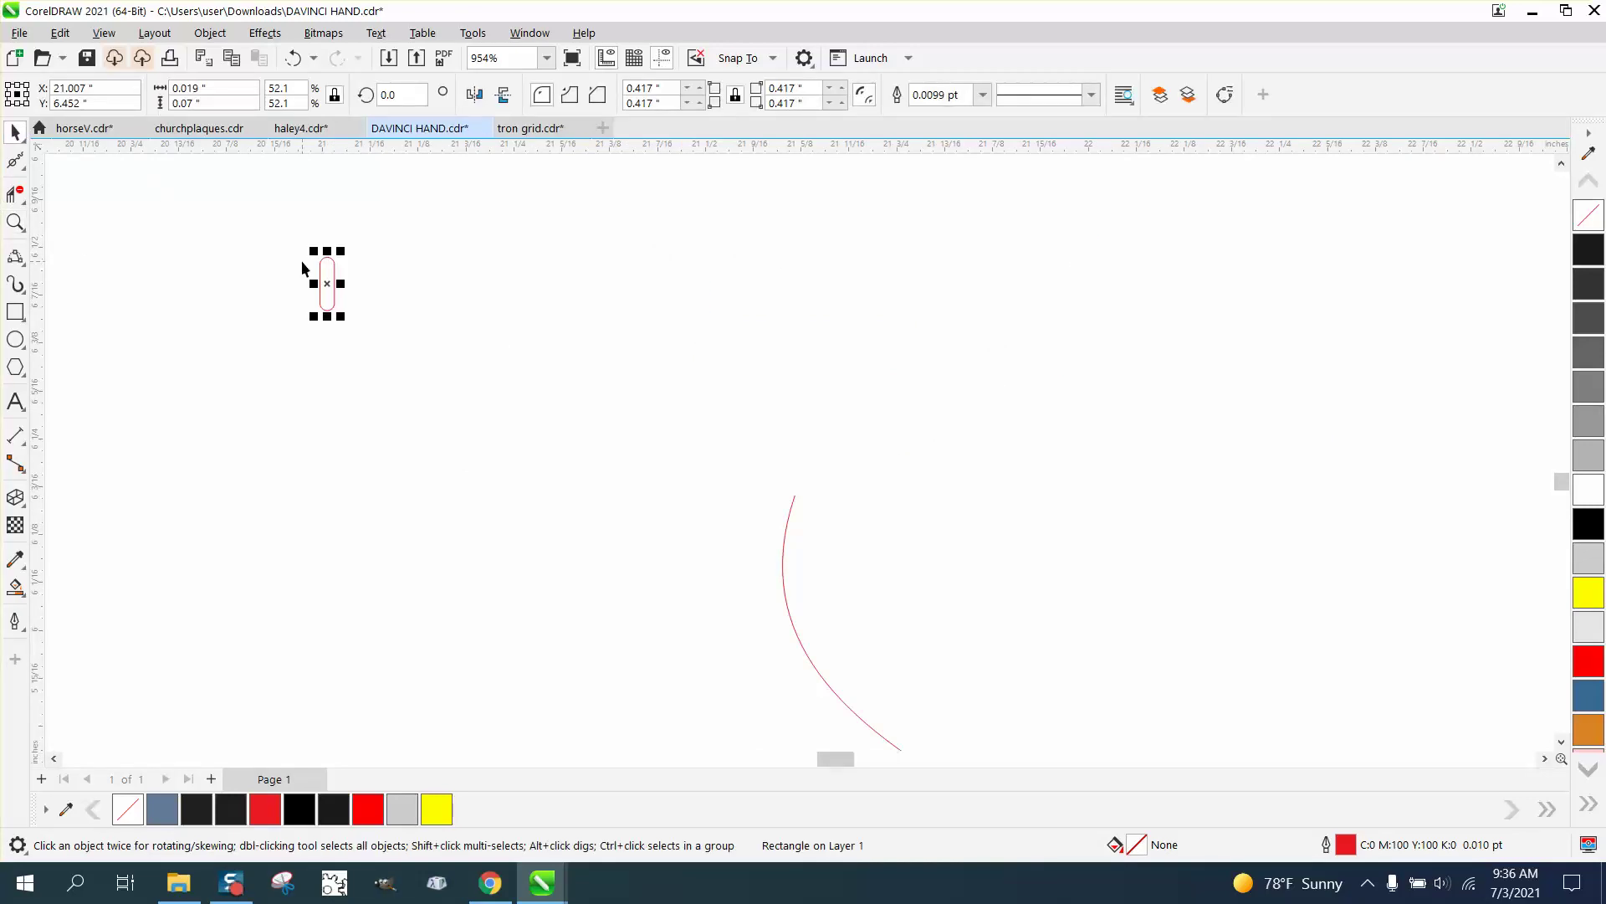
{"action": "left_click_drag", "start_coordinate": [334, 303], "coordinate": [968, 358]}
{"action": "right_click", "coordinate": [944, 325]}
{"action": "left_click_drag", "start_coordinate": [318, 224], "coordinate": [970, 400]}
{"action": "key", "text": "t"}
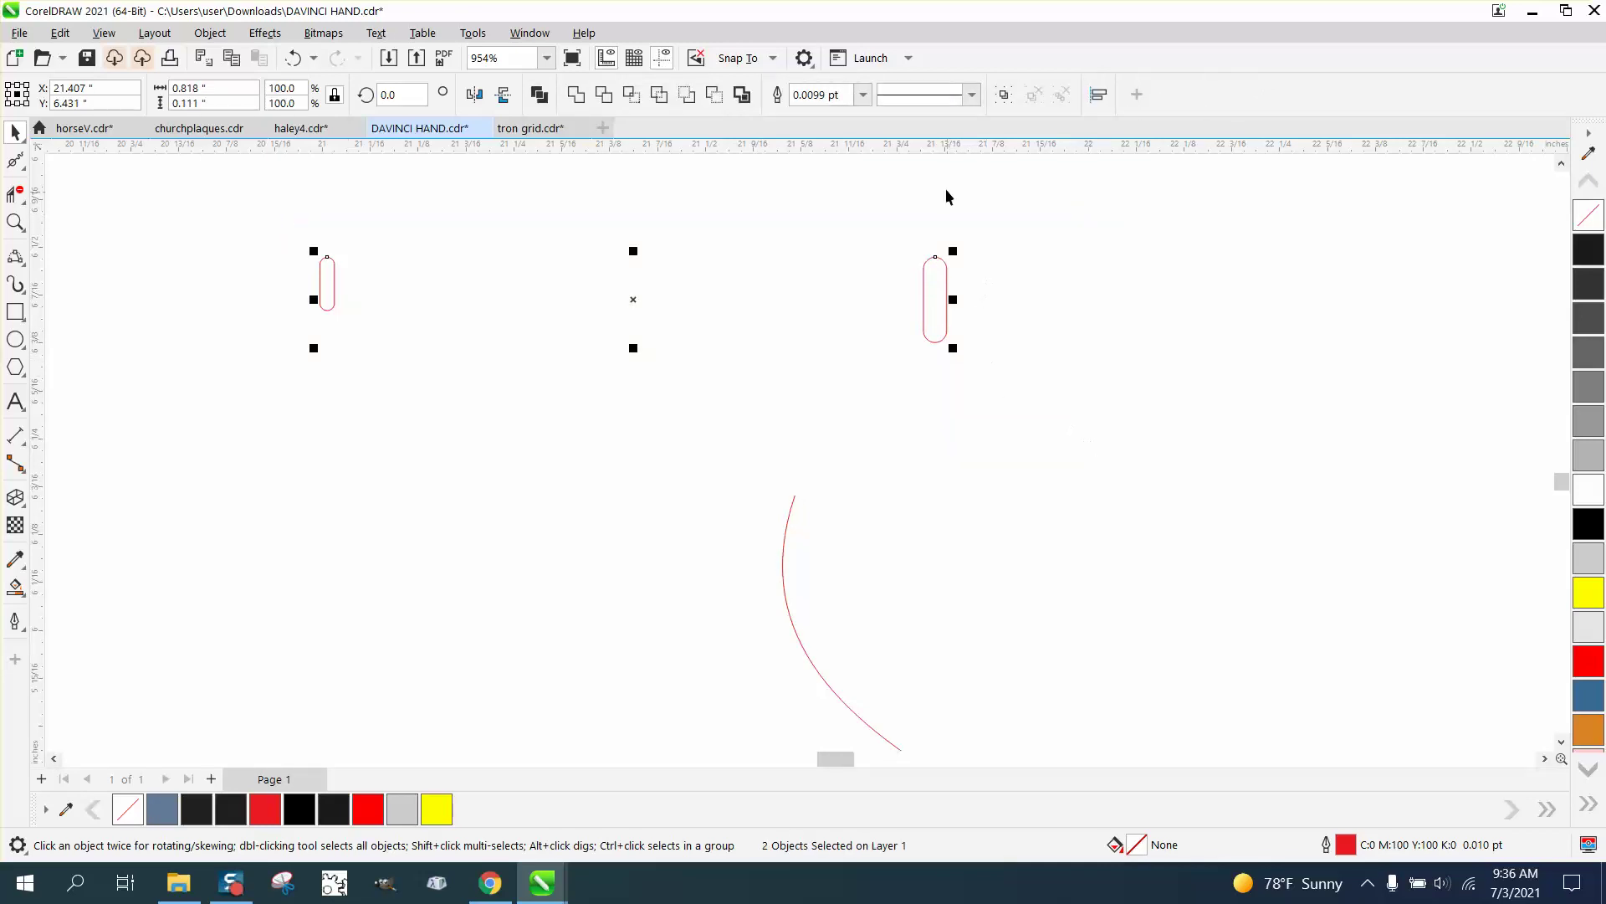
Blend the two capsules in 27 steps and attach the blend to the red curve.
{"action": "left_click", "coordinate": [262, 34]}
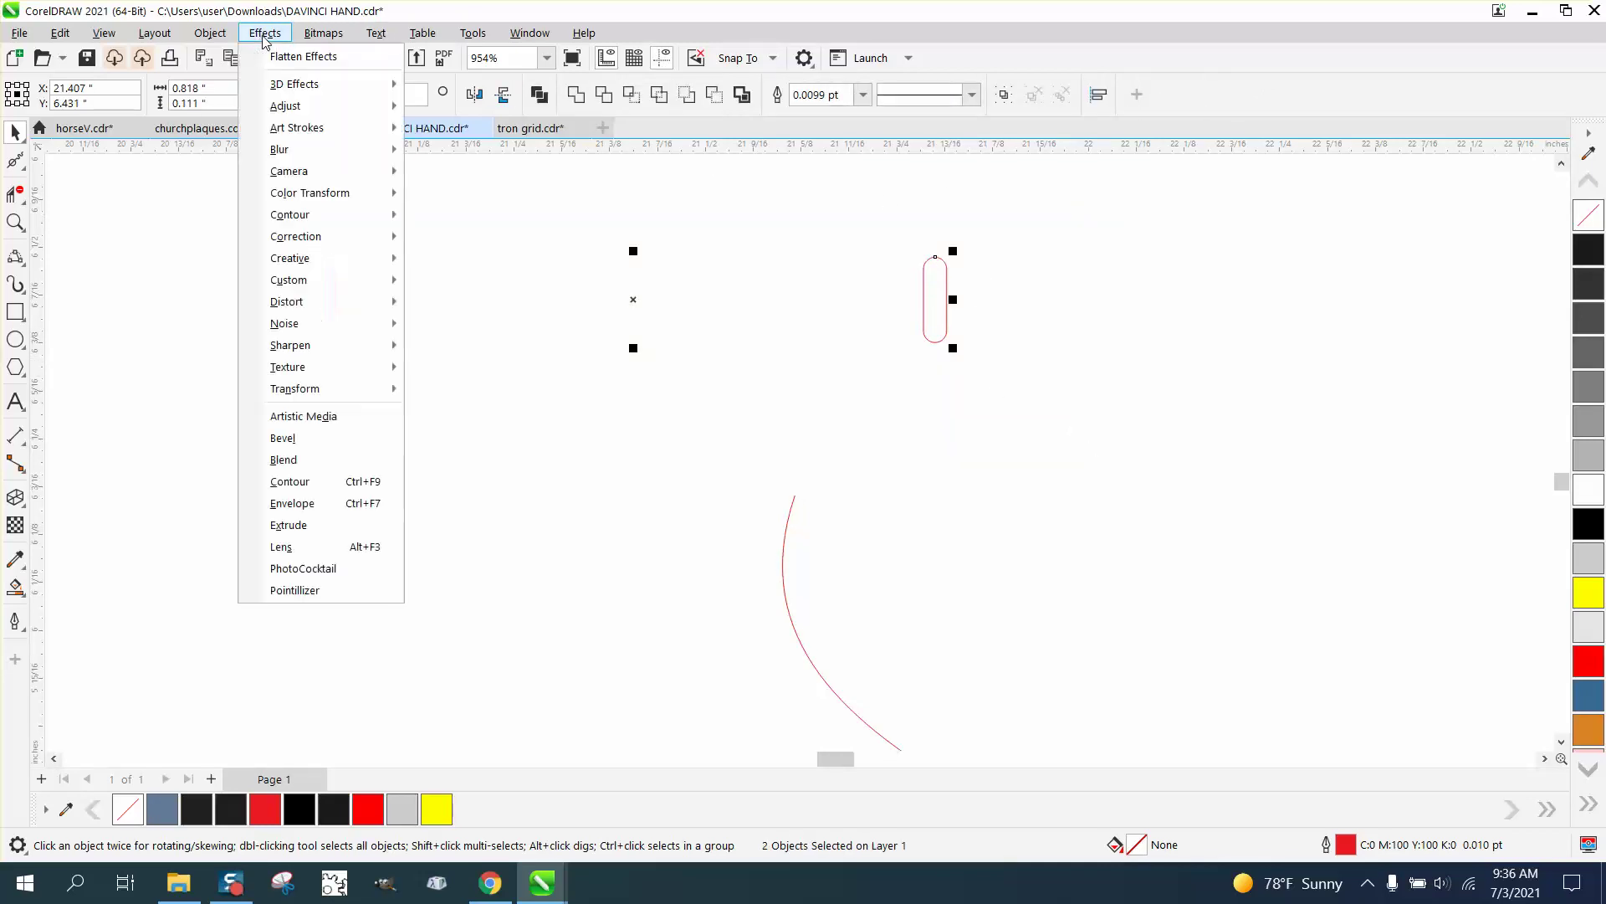
{"action": "left_click", "coordinate": [295, 467]}
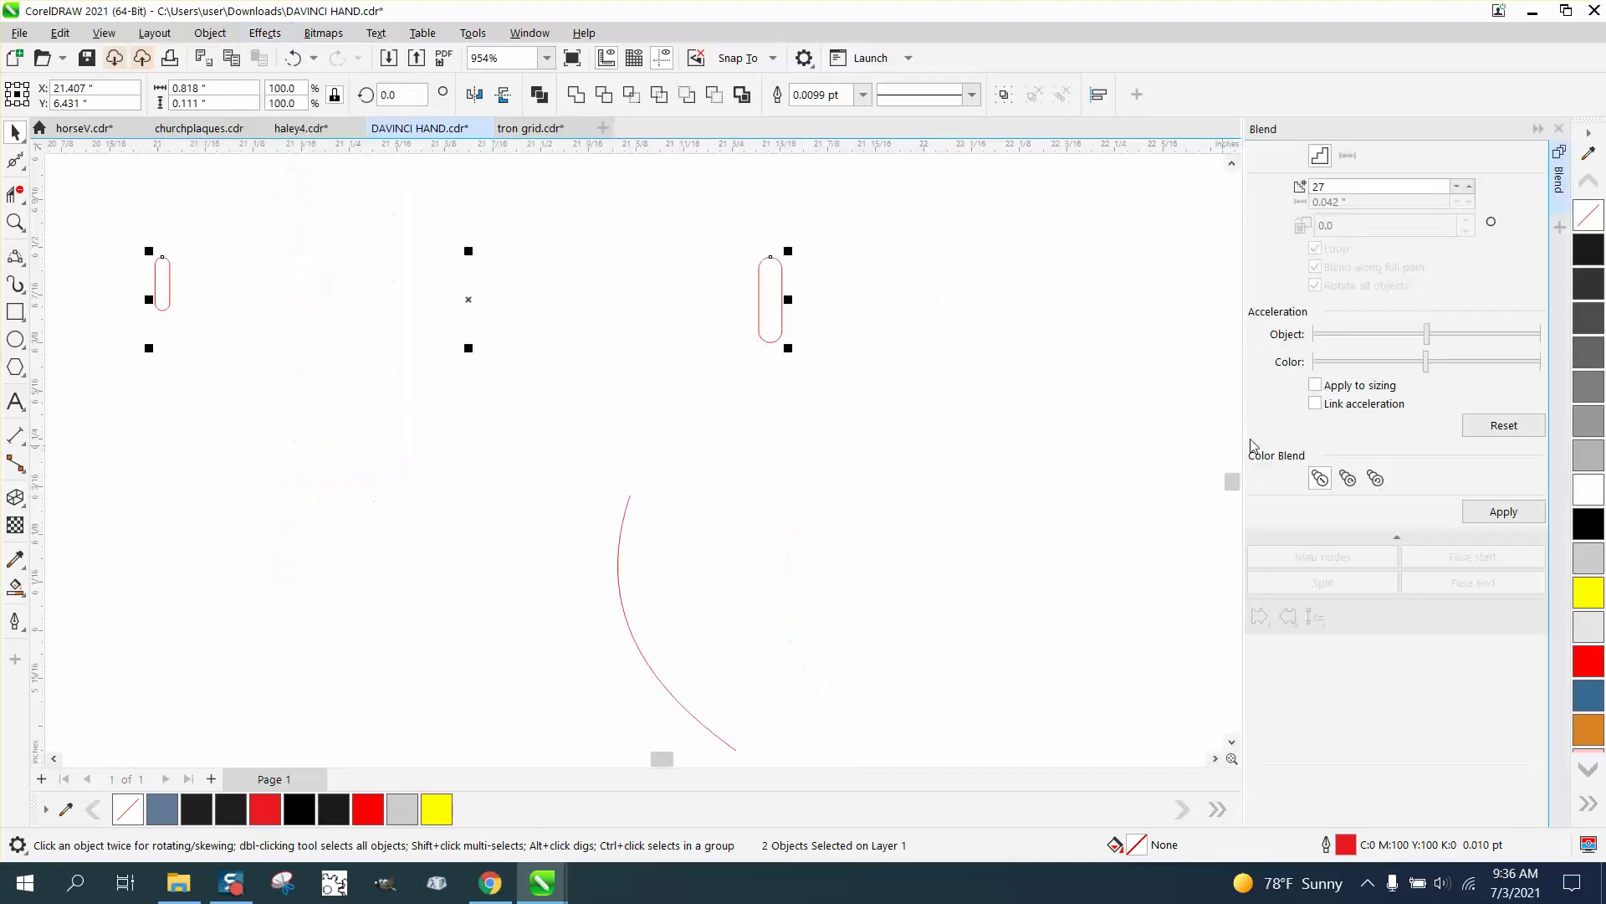
{"action": "left_click", "coordinate": [1497, 511]}
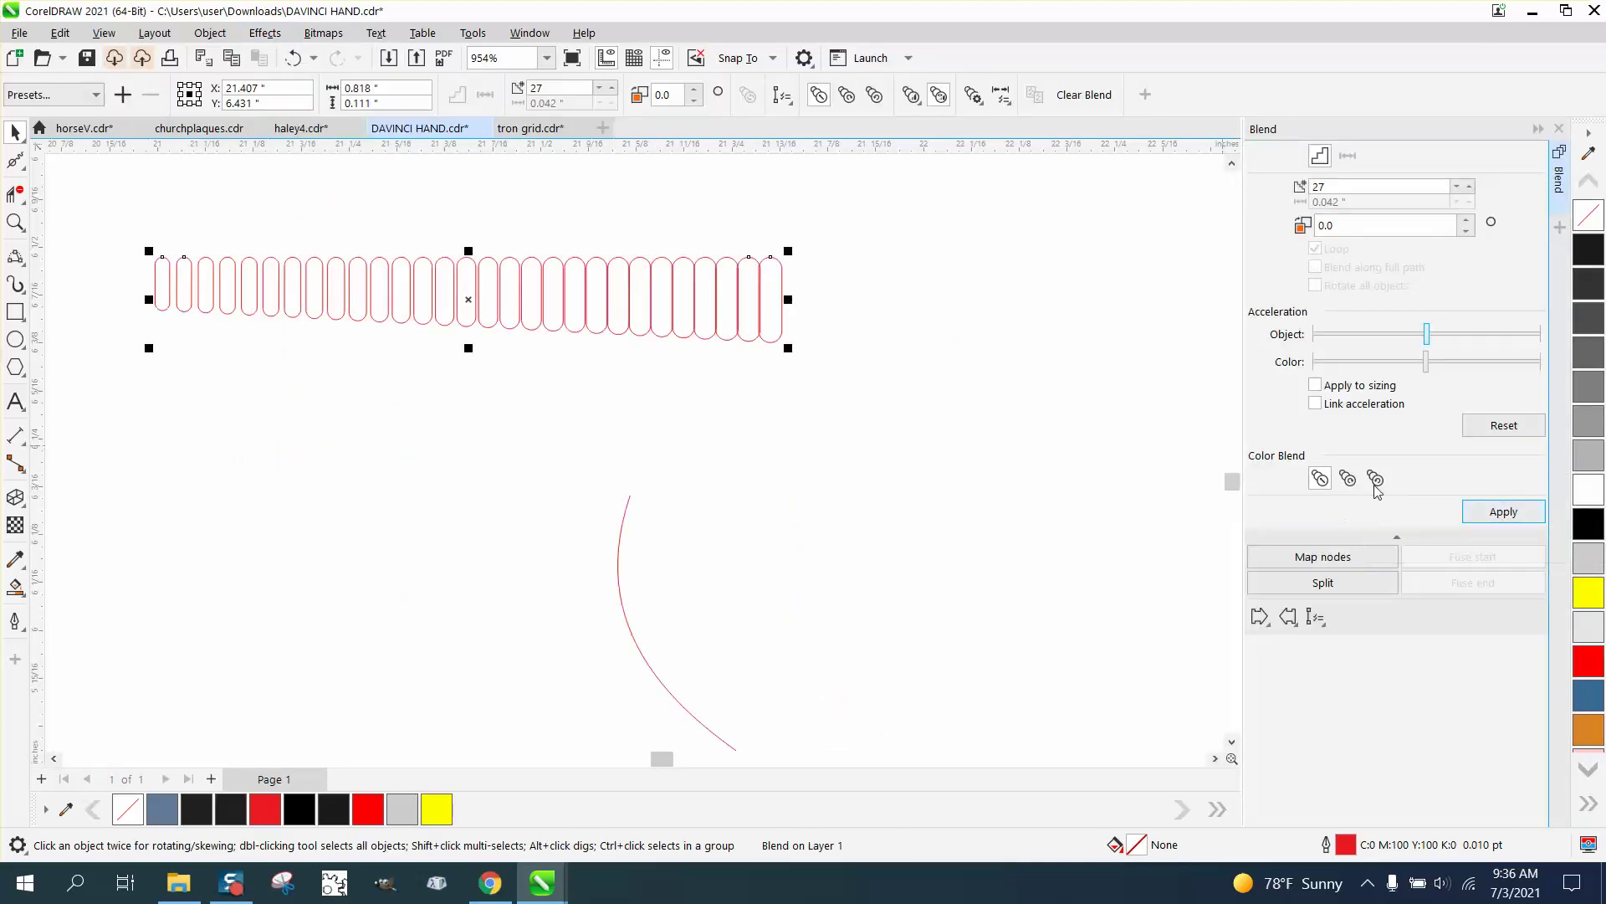
{"action": "left_click", "coordinate": [1315, 617]}
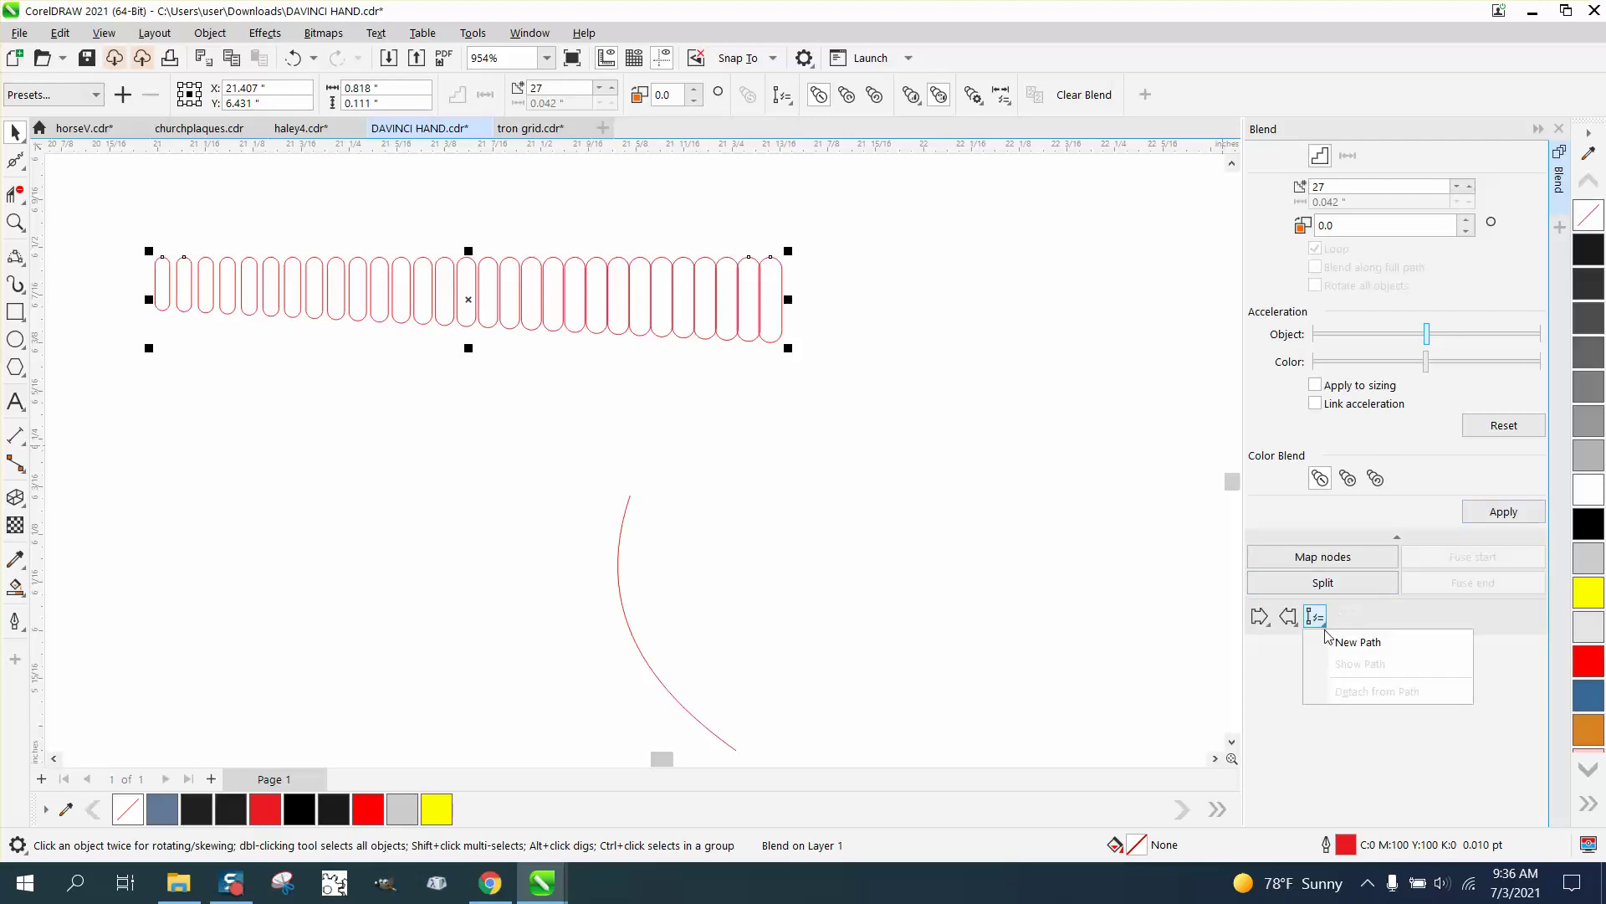
{"action": "left_click", "coordinate": [1359, 643]}
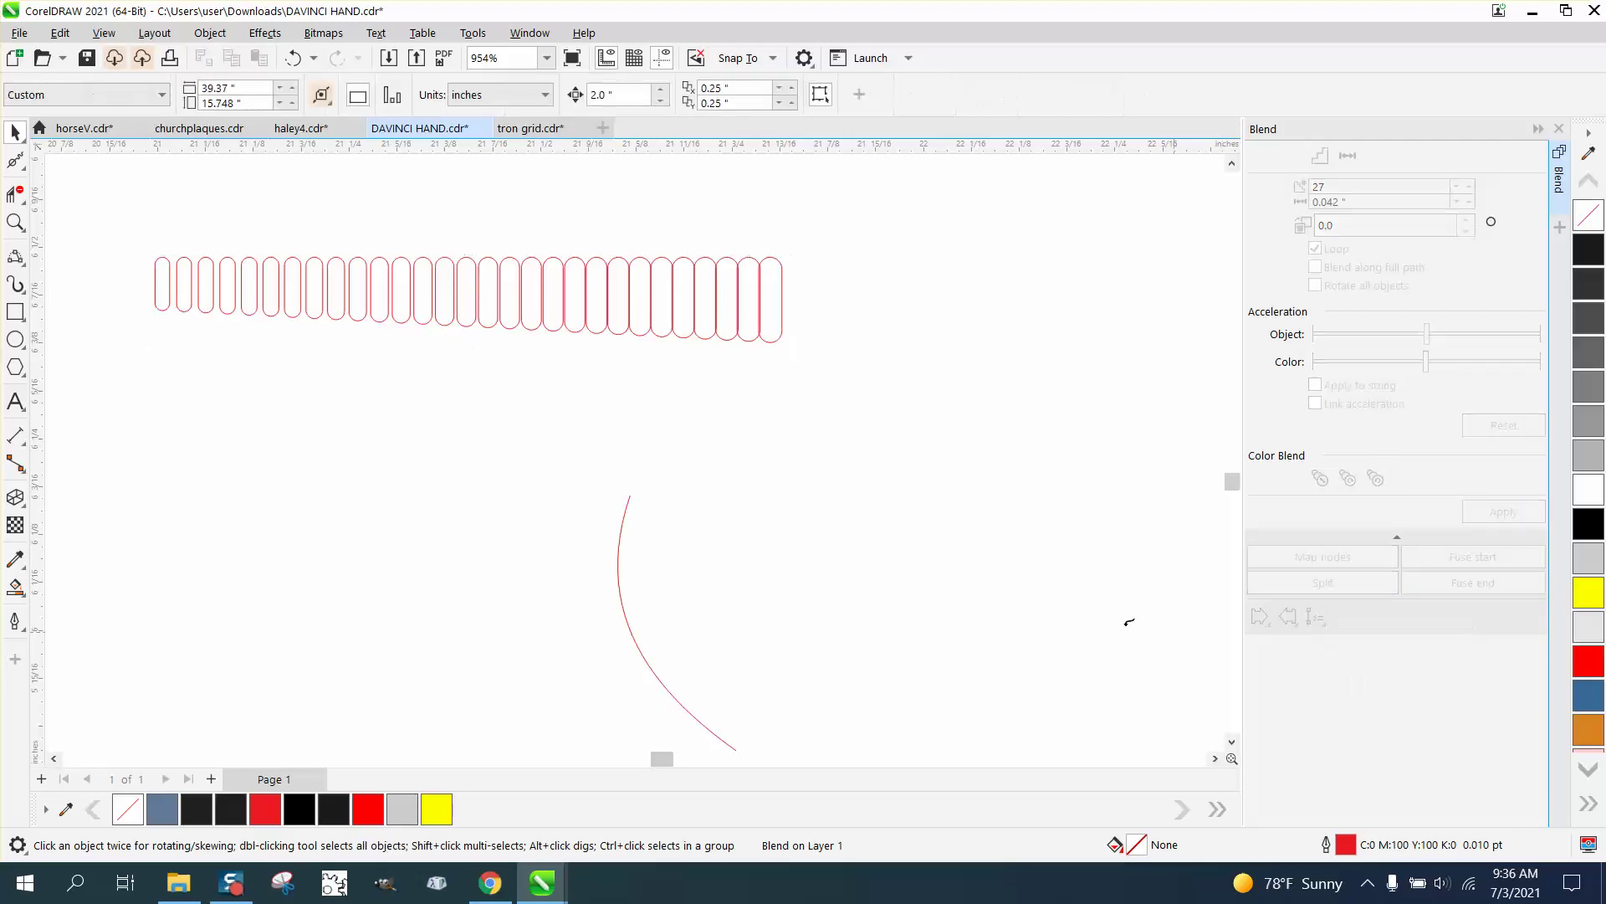
{"action": "left_click", "coordinate": [623, 524]}
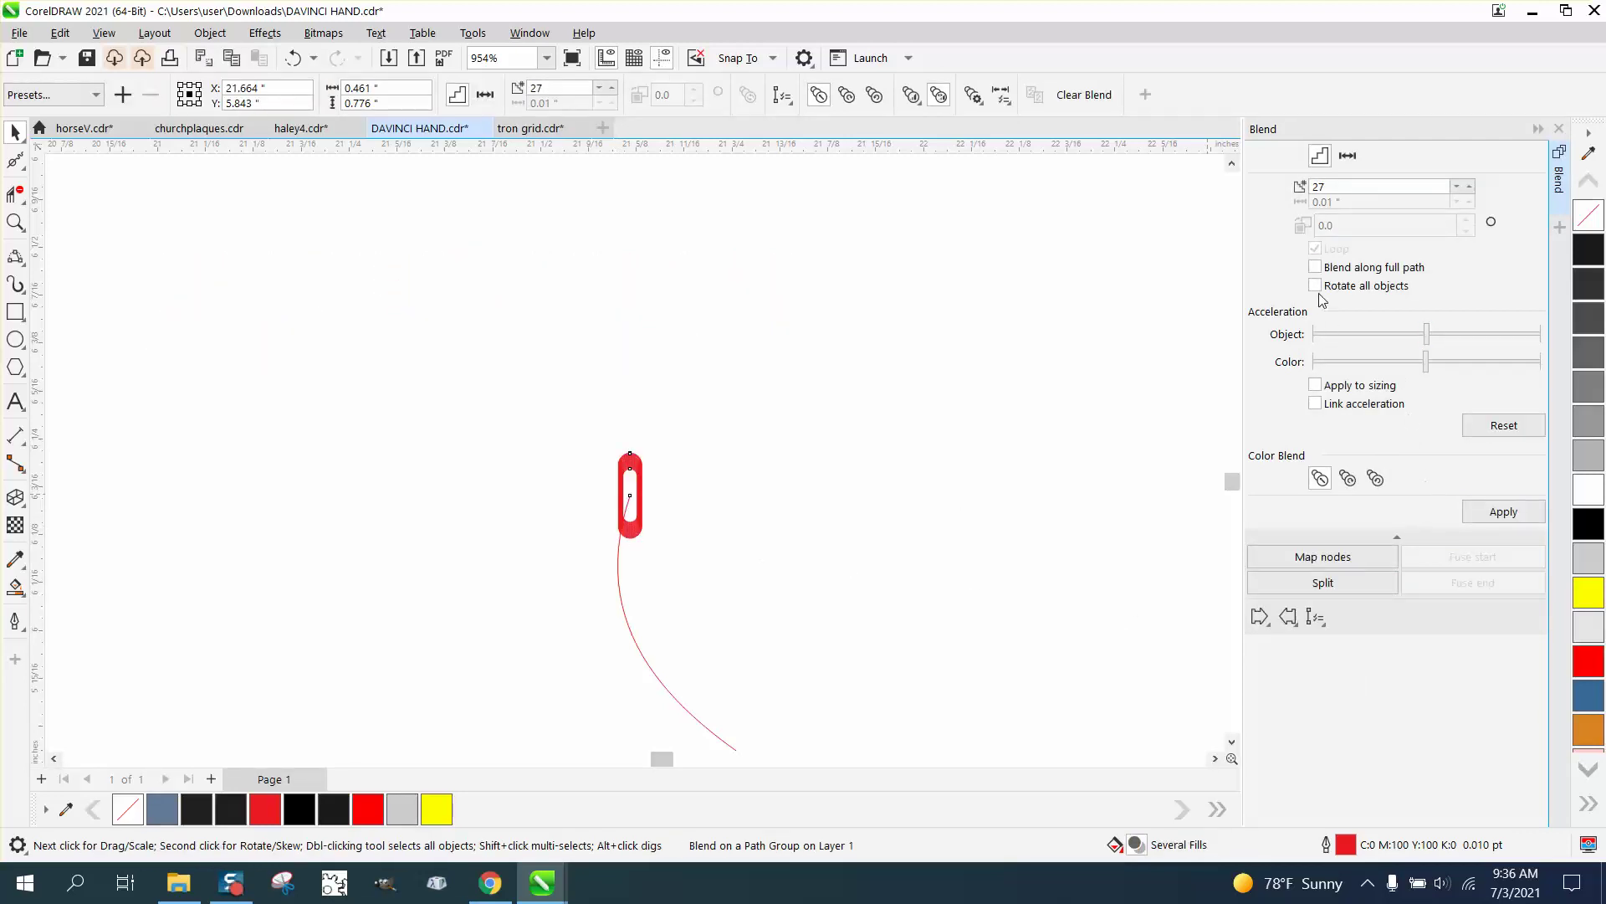
Apply Blend along full path with Rotate all objects, then close the Blend docker.
{"action": "left_click", "coordinate": [1315, 267]}
{"action": "left_click", "coordinate": [1502, 513]}
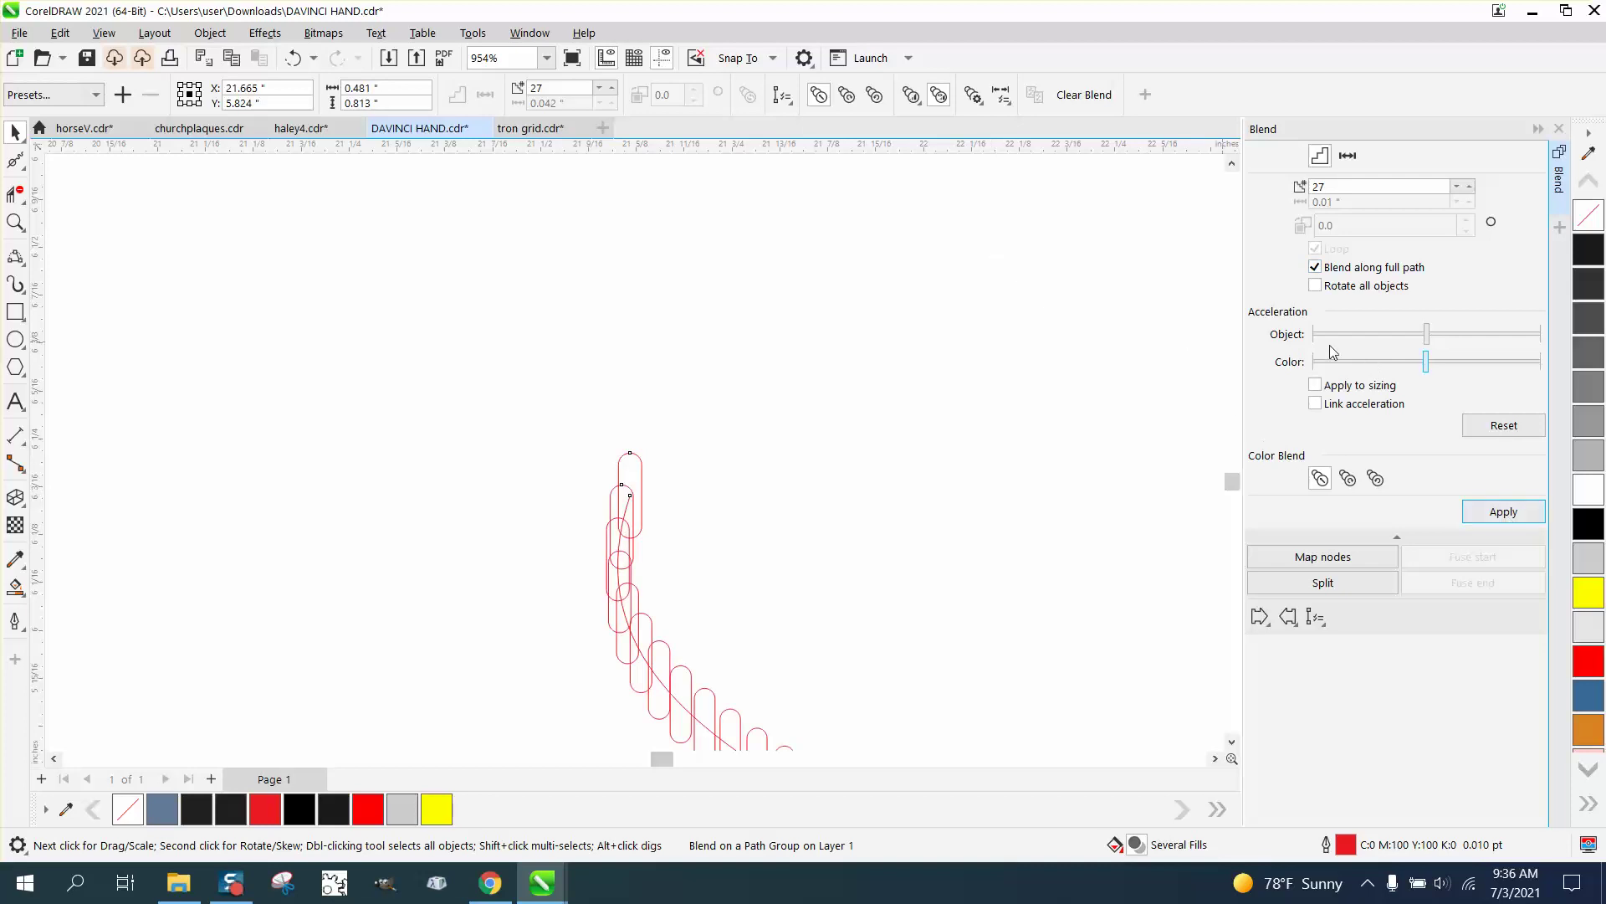
{"action": "left_click", "coordinate": [292, 57]}
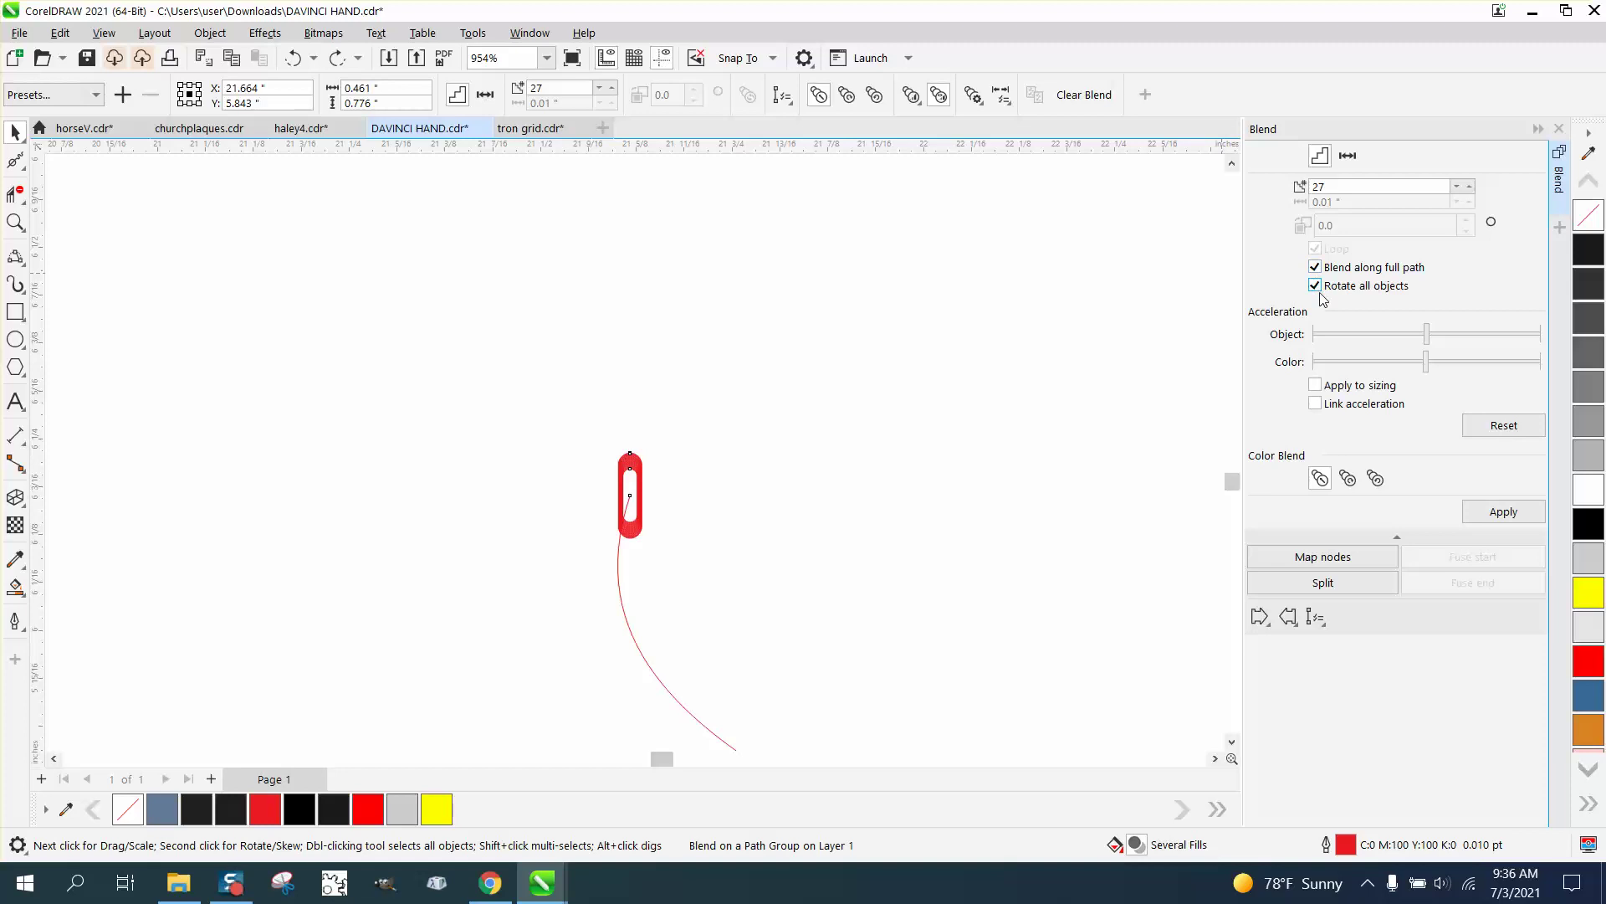
{"action": "left_click", "coordinate": [1513, 517]}
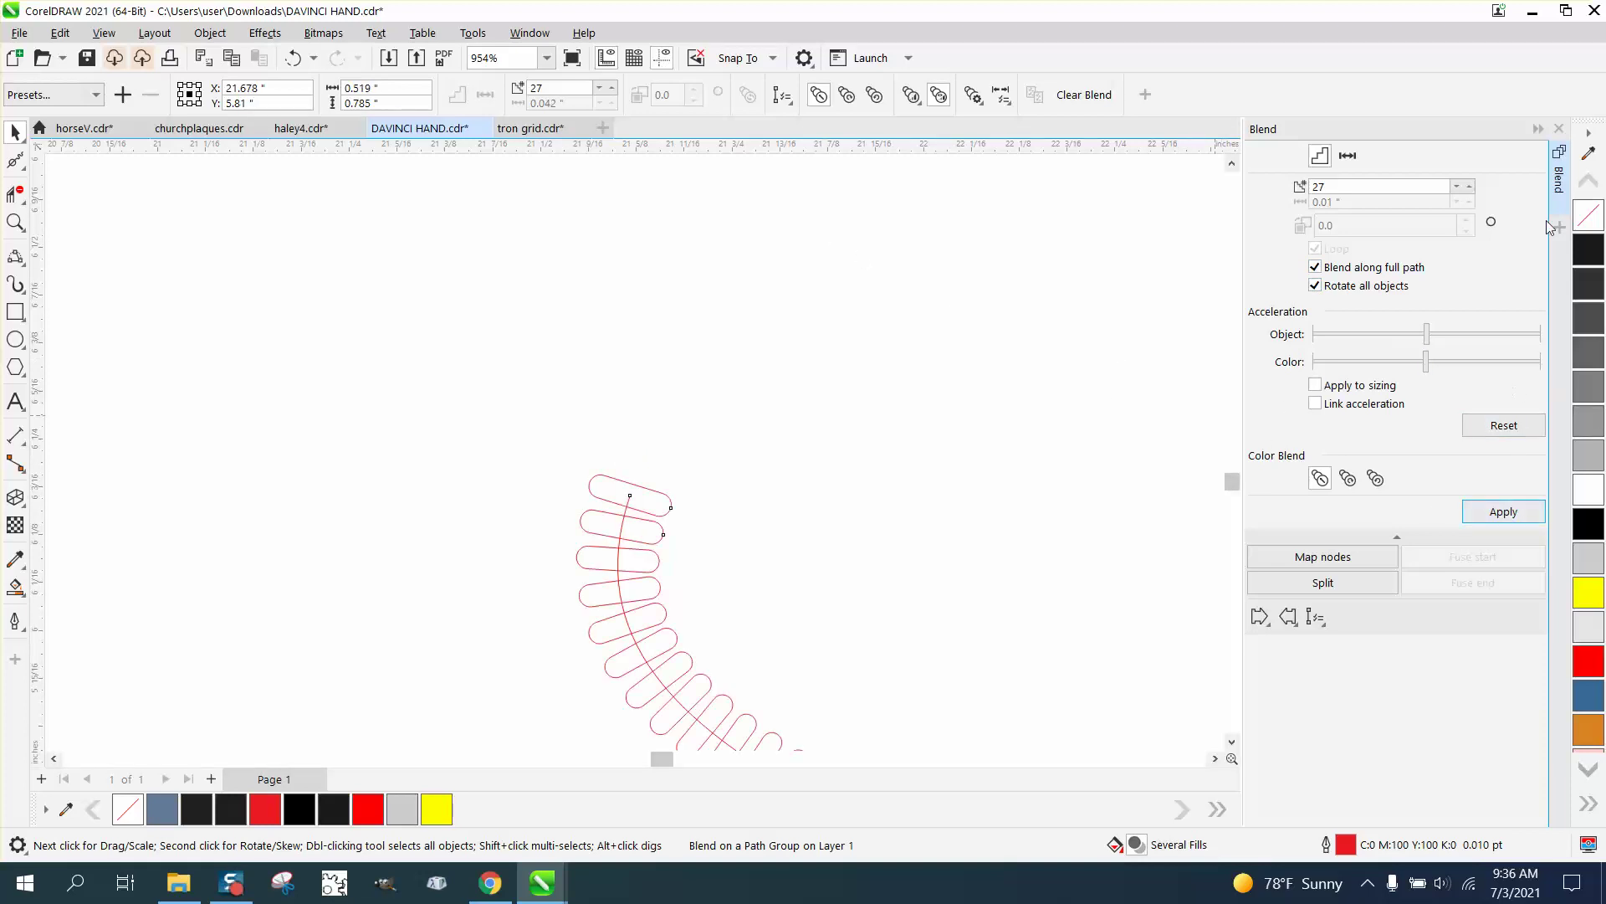
{"action": "left_click", "coordinate": [1560, 128]}
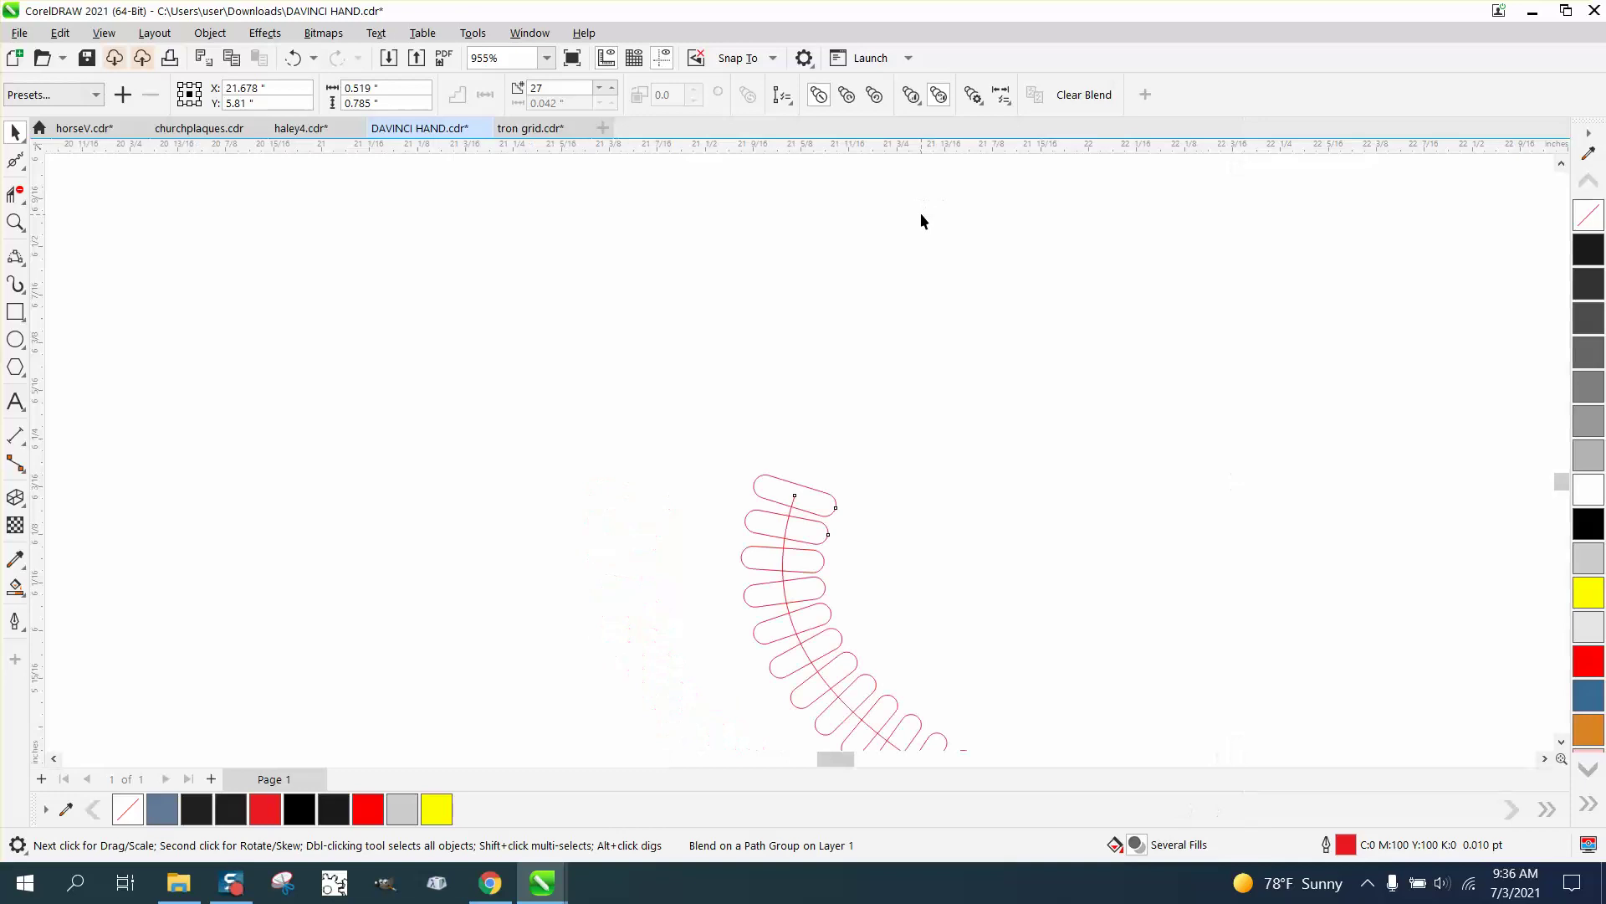
Break the red capsule blend apart with Object > Break Blend Apart.
{"action": "left_click", "coordinate": [1000, 352]}
{"action": "scroll", "coordinate": [997, 348], "scroll_direction": "down", "scroll_amount": 3}
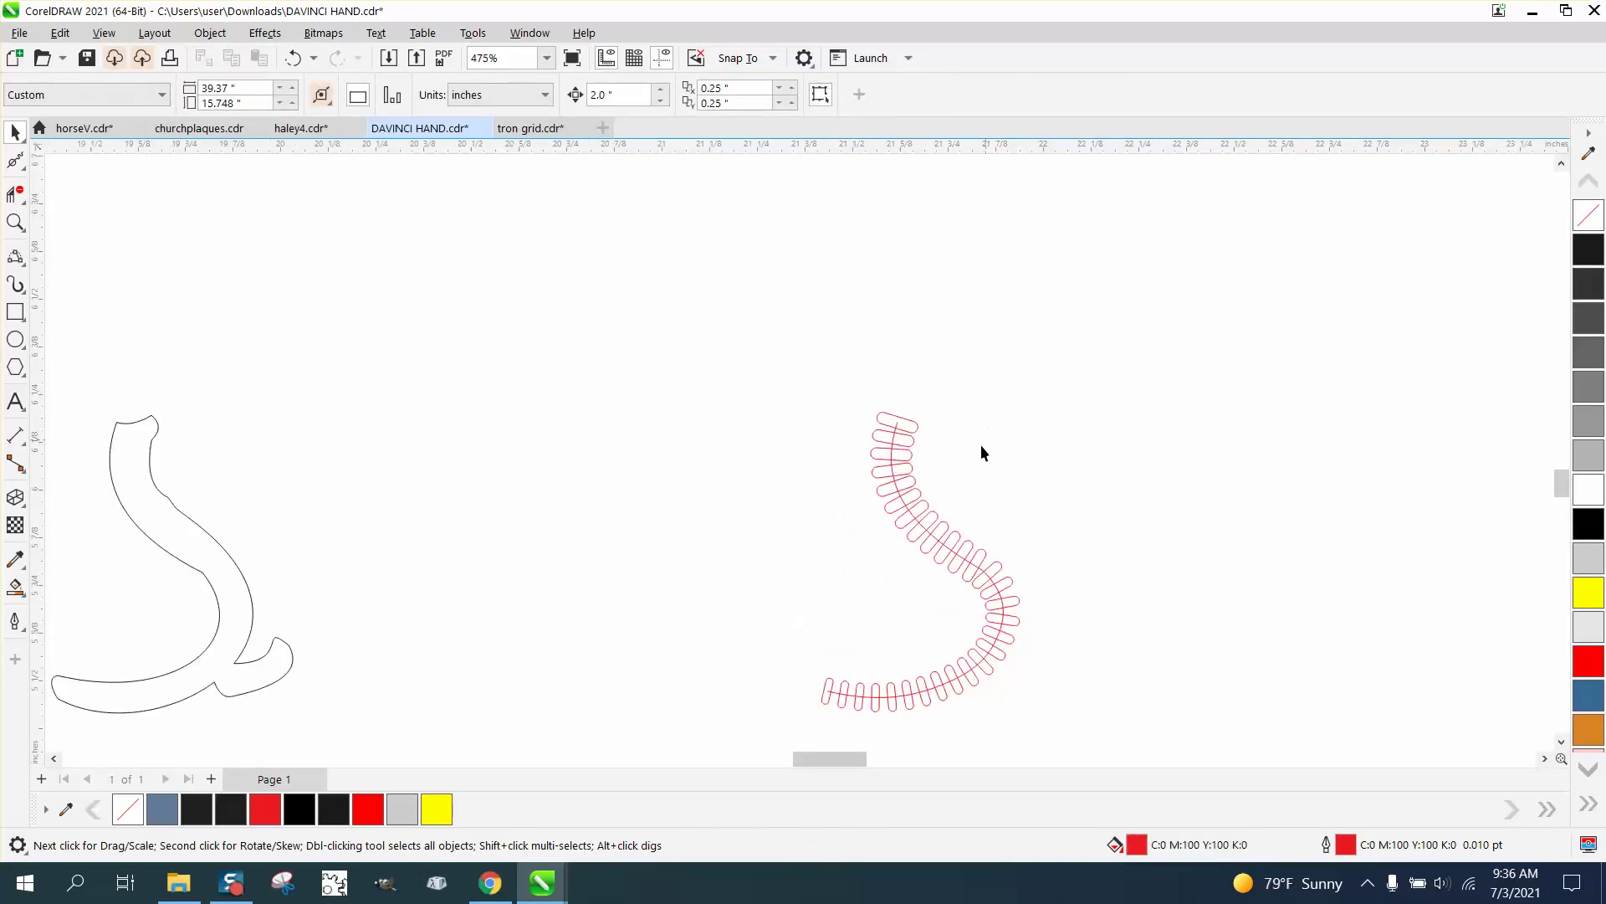
{"action": "scroll", "coordinate": [872, 439], "scroll_direction": "down", "scroll_amount": 1}
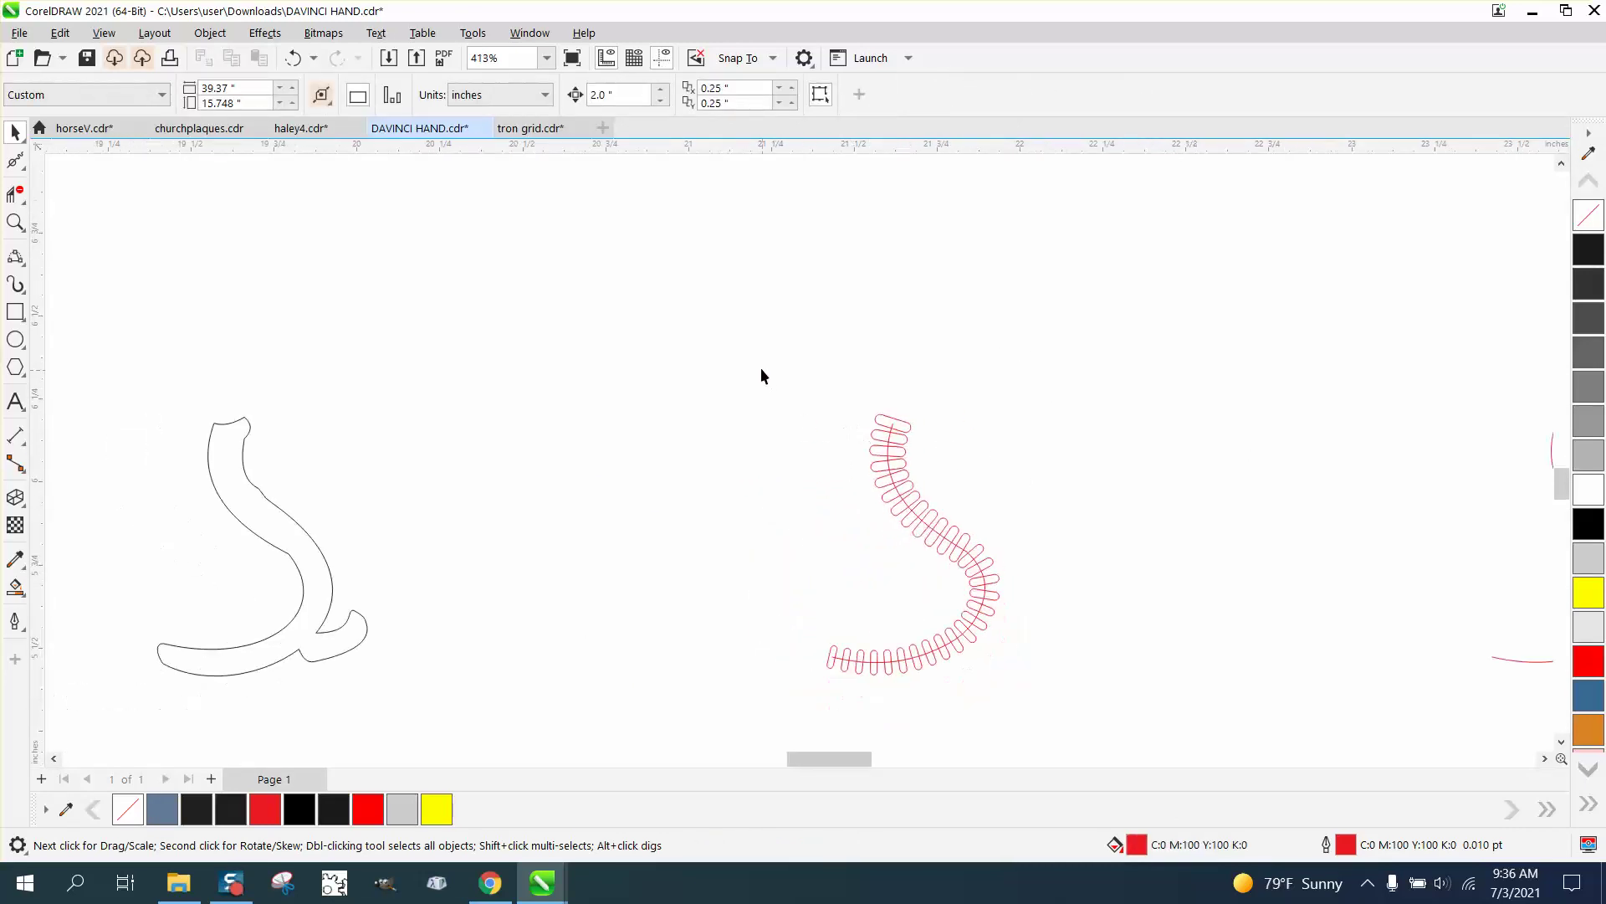
{"action": "left_click_drag", "start_coordinate": [759, 396], "coordinate": [1096, 699]}
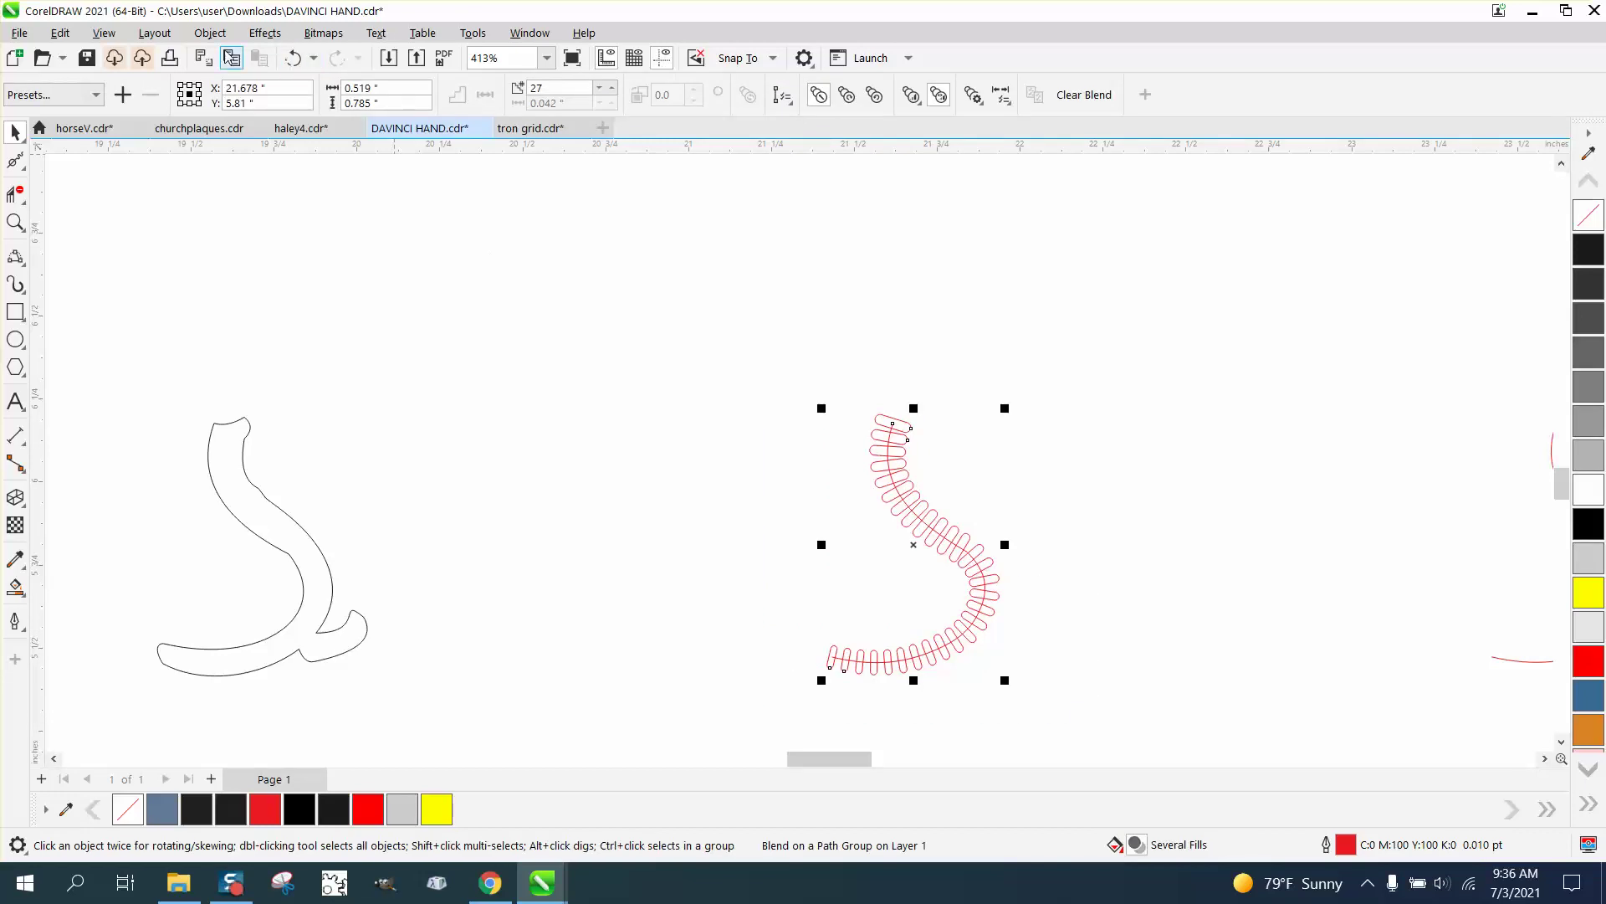
{"action": "left_click", "coordinate": [210, 33]}
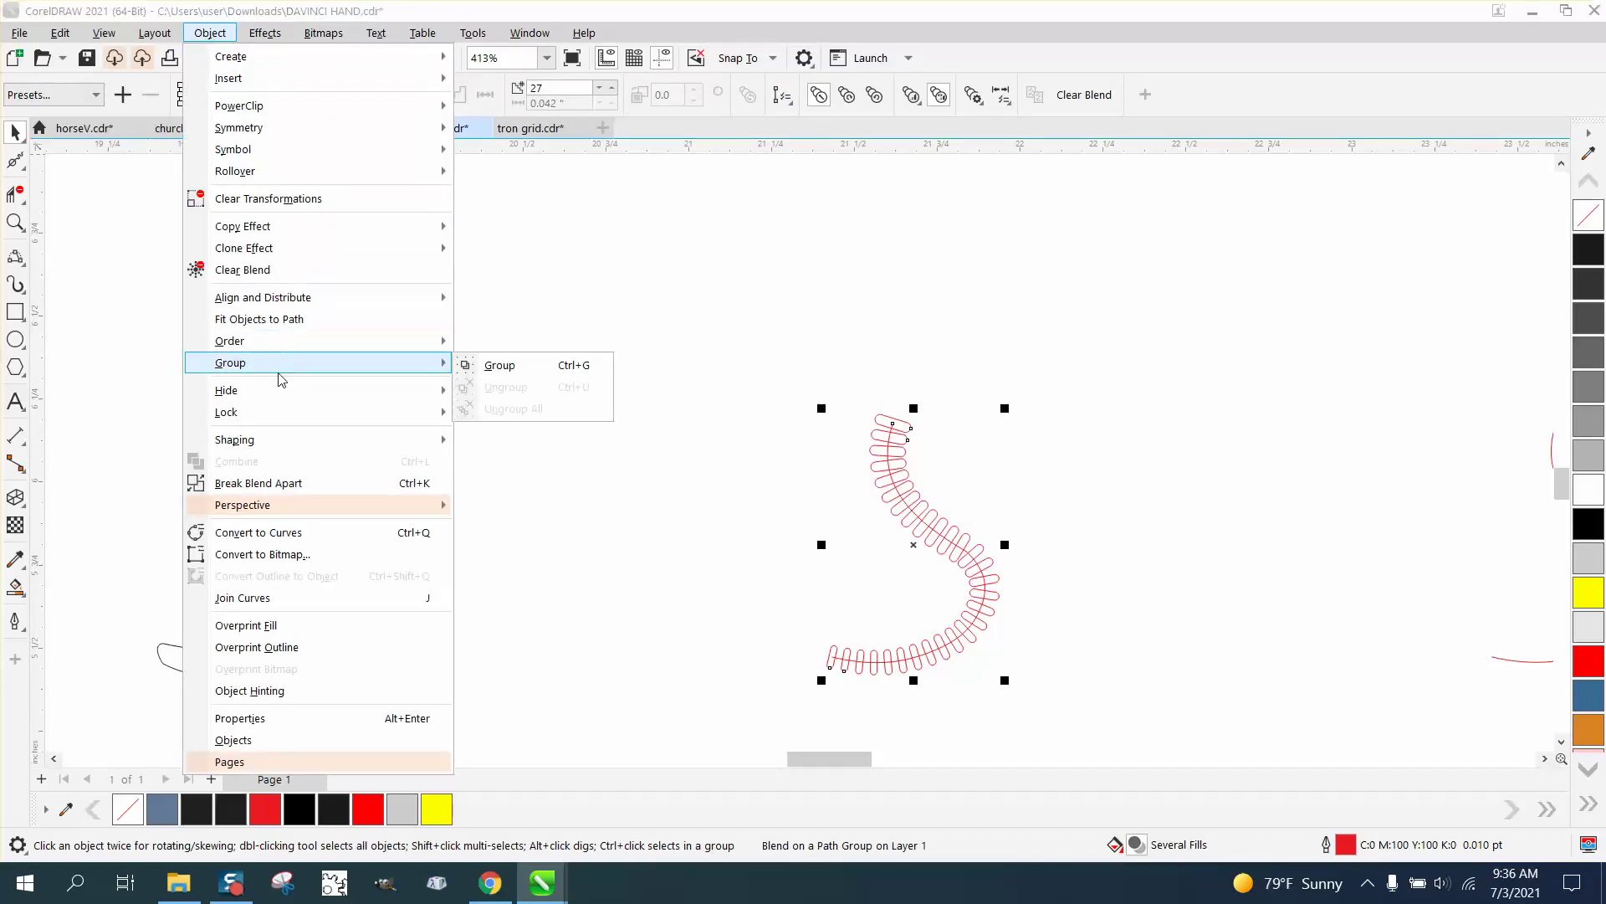
{"action": "left_click", "coordinate": [299, 486]}
{"action": "key", "text": "Escape"}
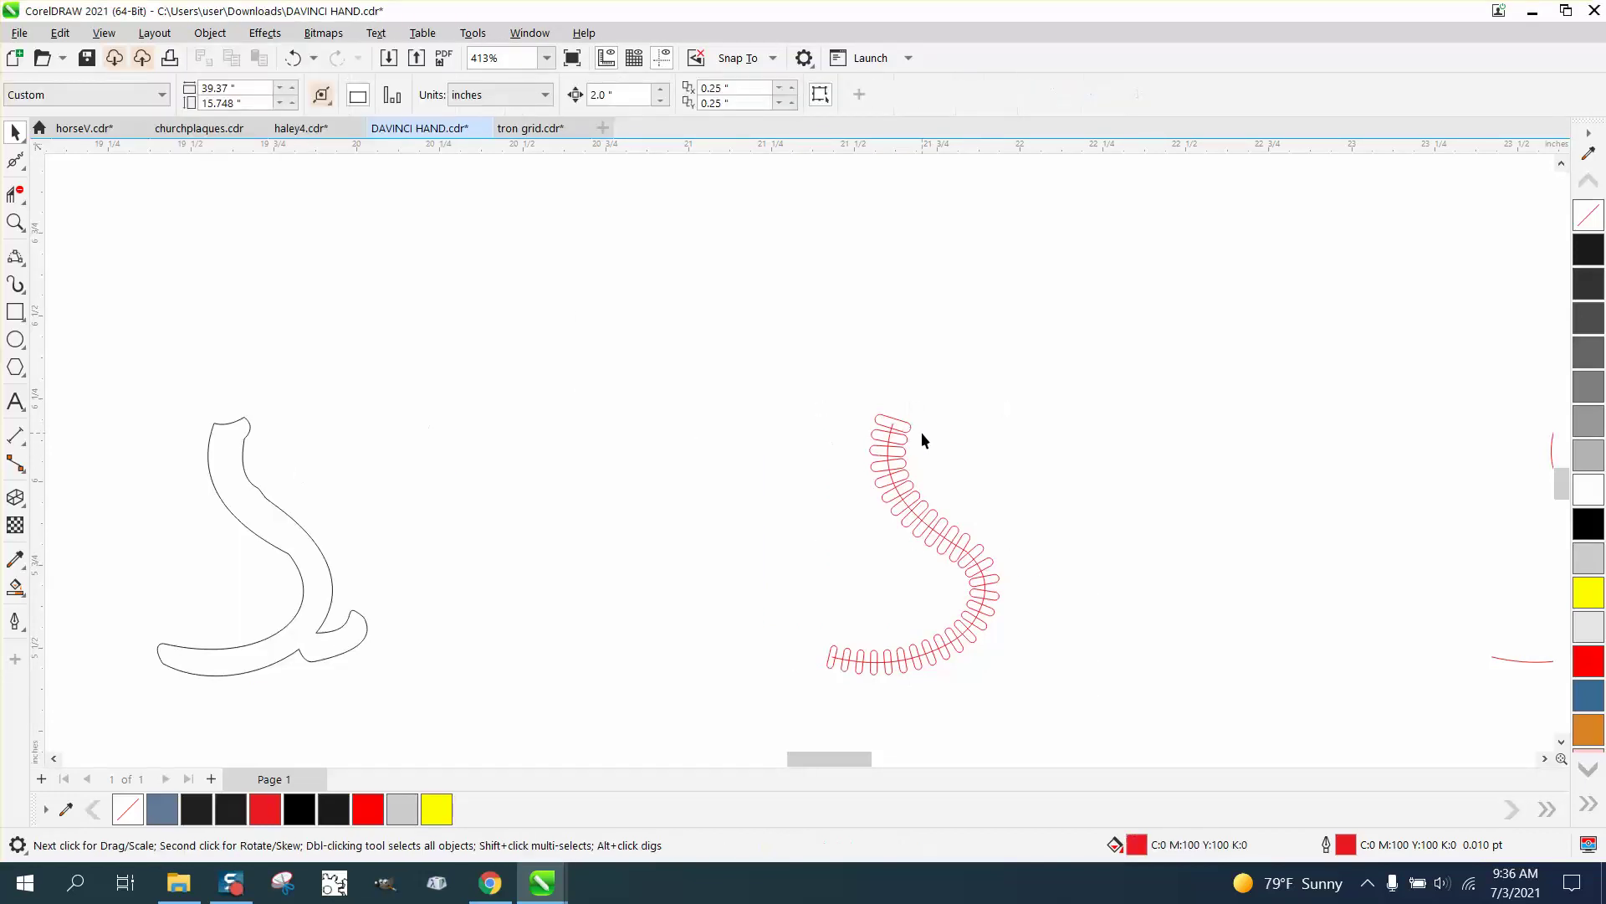
Nudge the red spine curve and the blue Cobra reference image off to the right.
{"action": "left_click", "coordinate": [893, 431]}
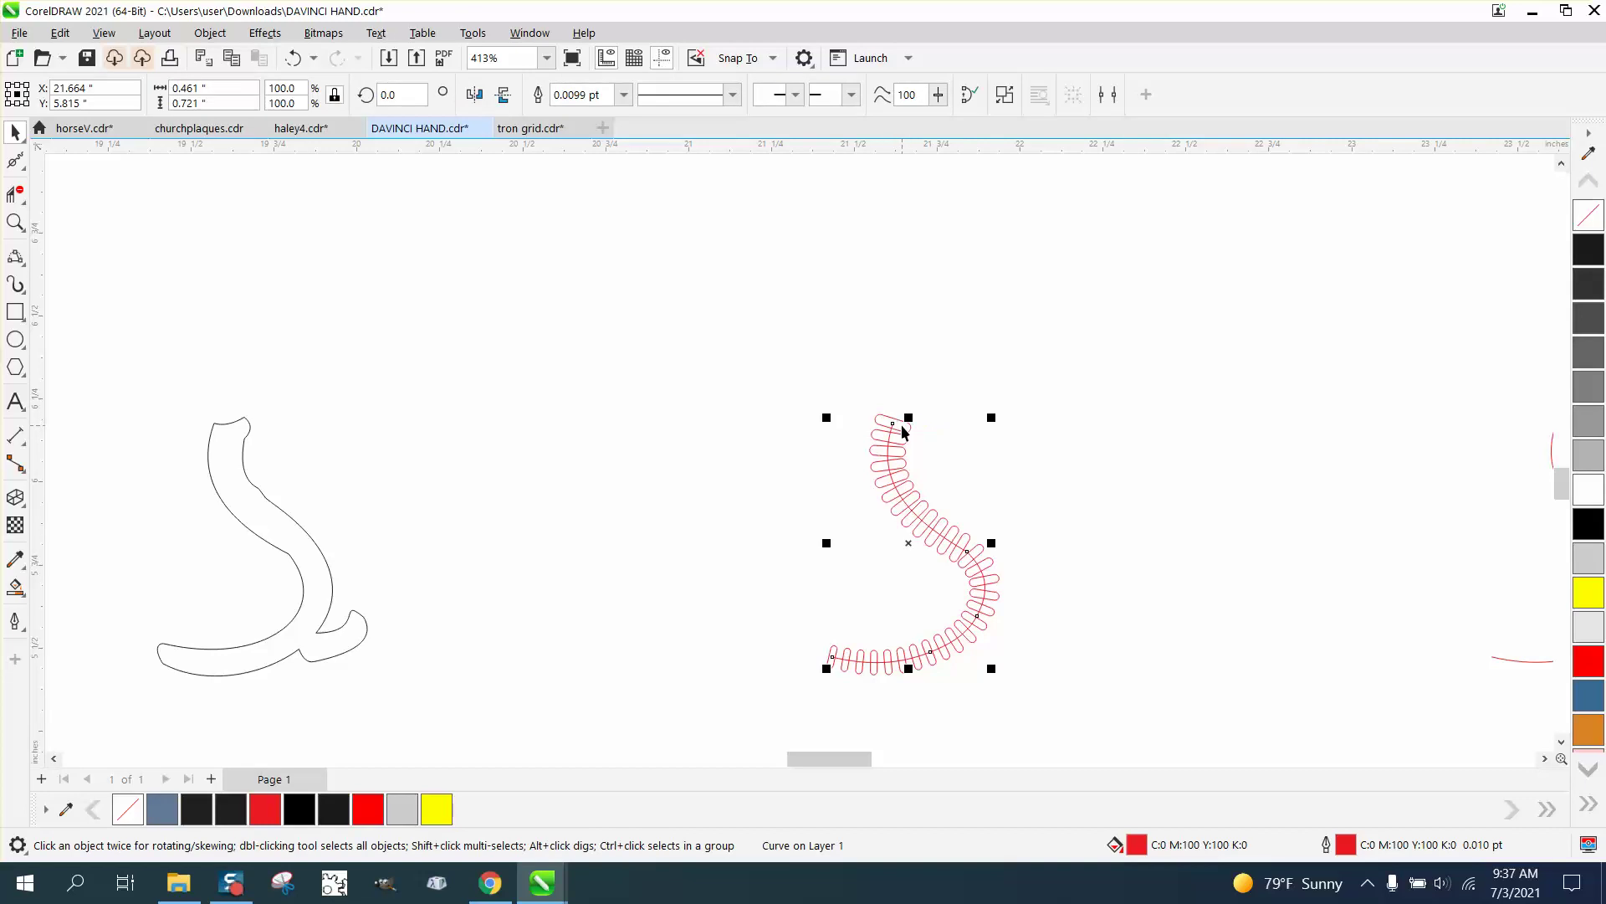
{"action": "key", "text": "Right"}
{"action": "scroll", "coordinate": [904, 431], "scroll_direction": "down", "scroll_amount": 5}
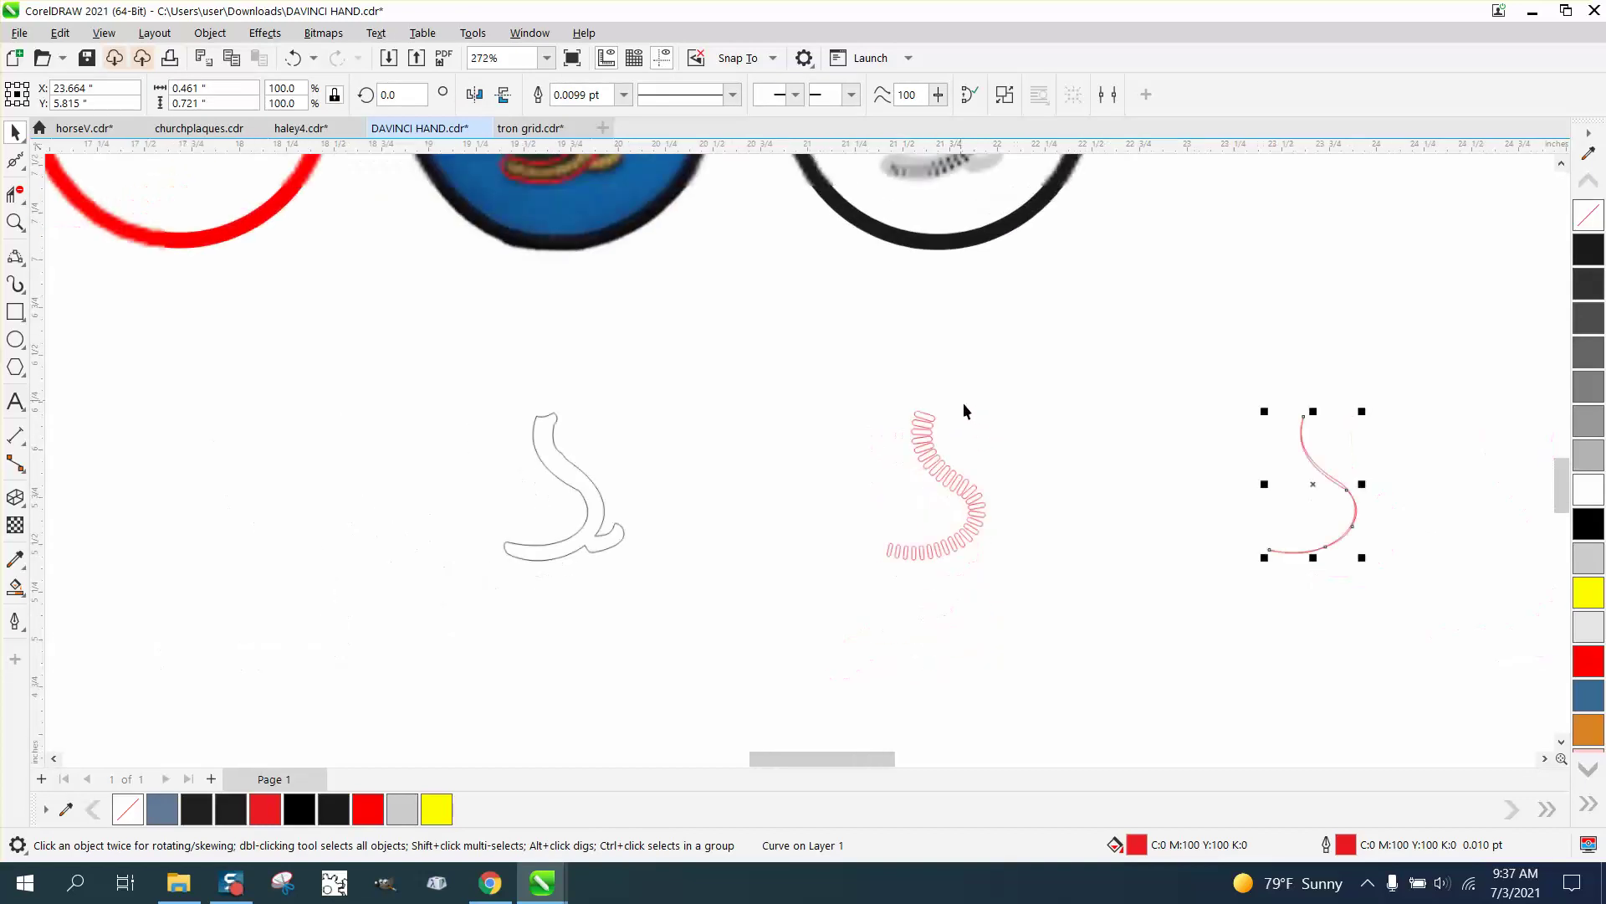
{"action": "scroll", "coordinate": [1031, 418], "scroll_direction": "down", "scroll_amount": 1}
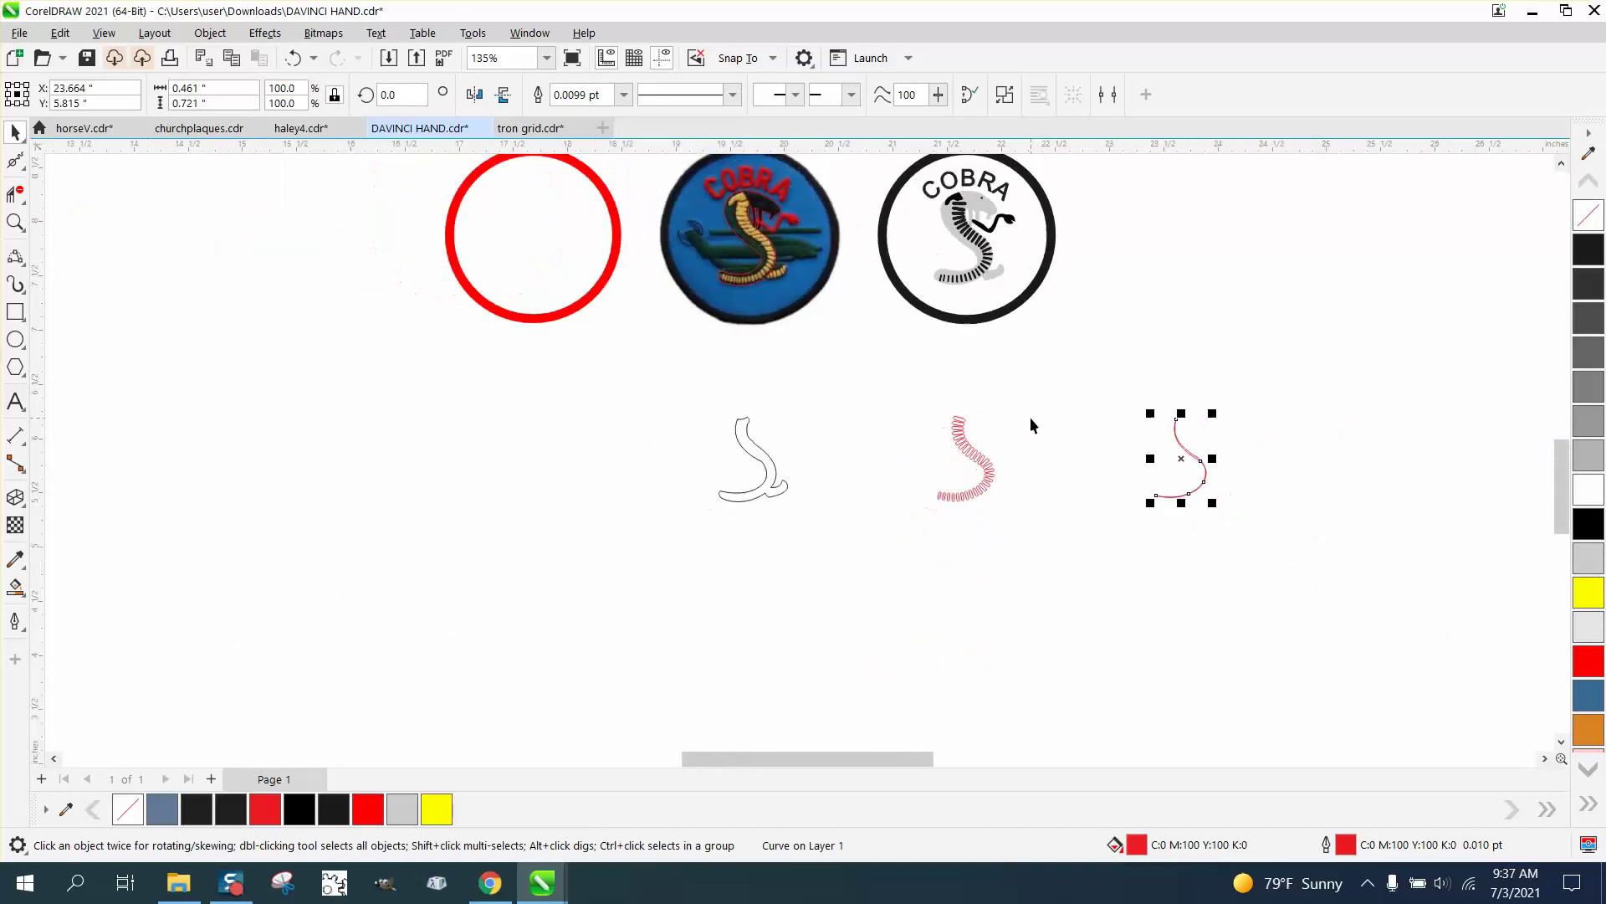
{"action": "left_click", "coordinate": [816, 212]}
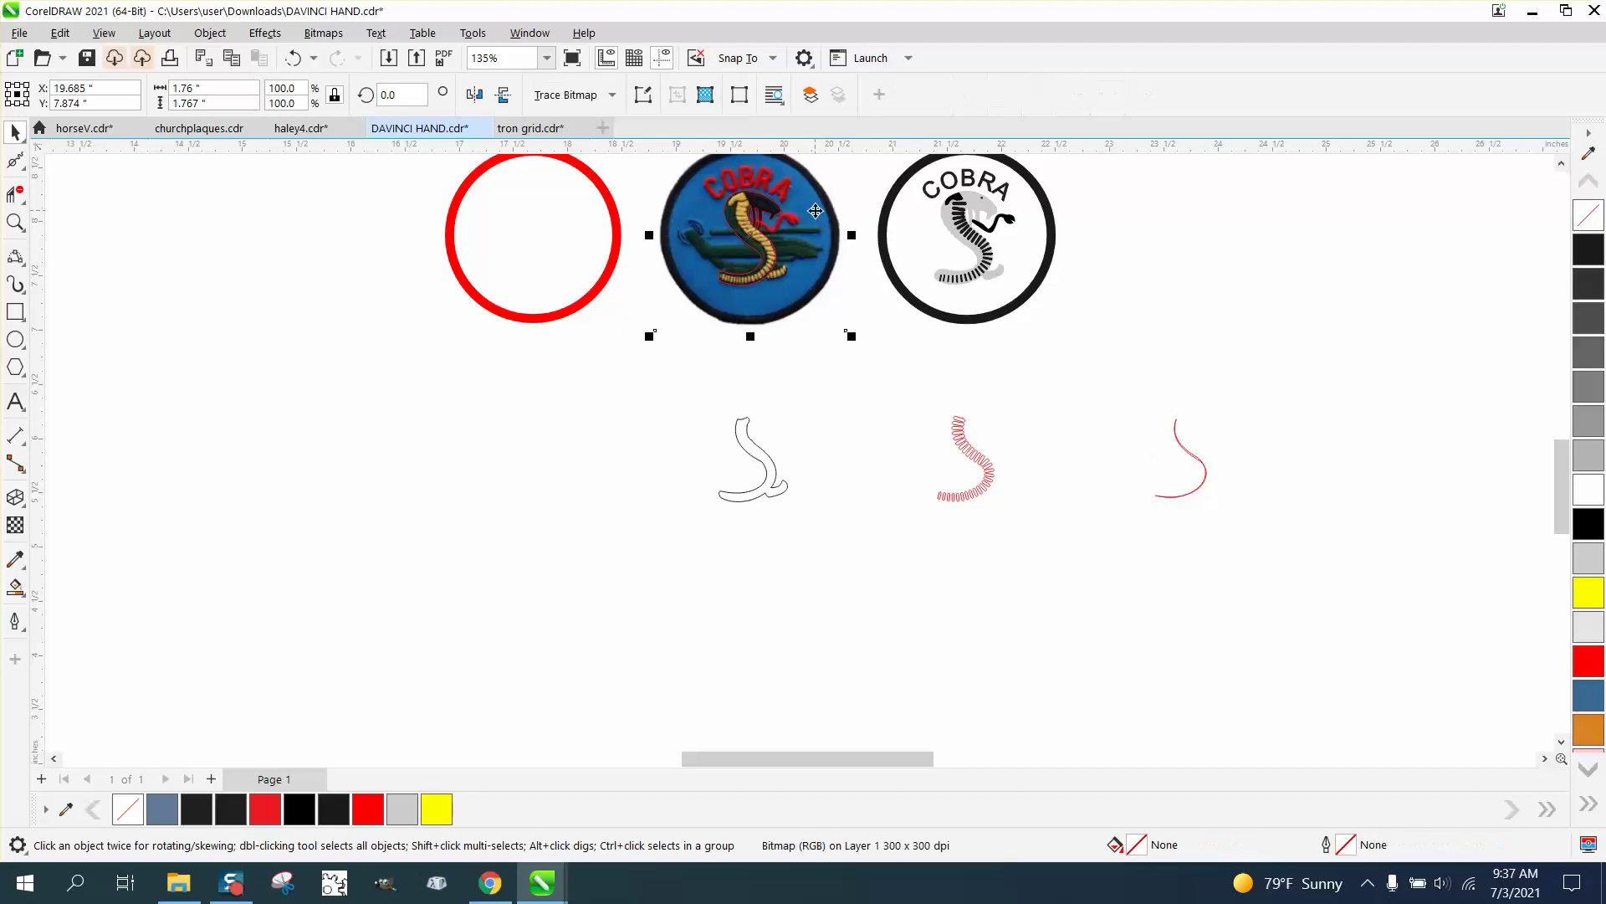
{"action": "key", "text": "Right"}
{"action": "key", "text": "Right"}
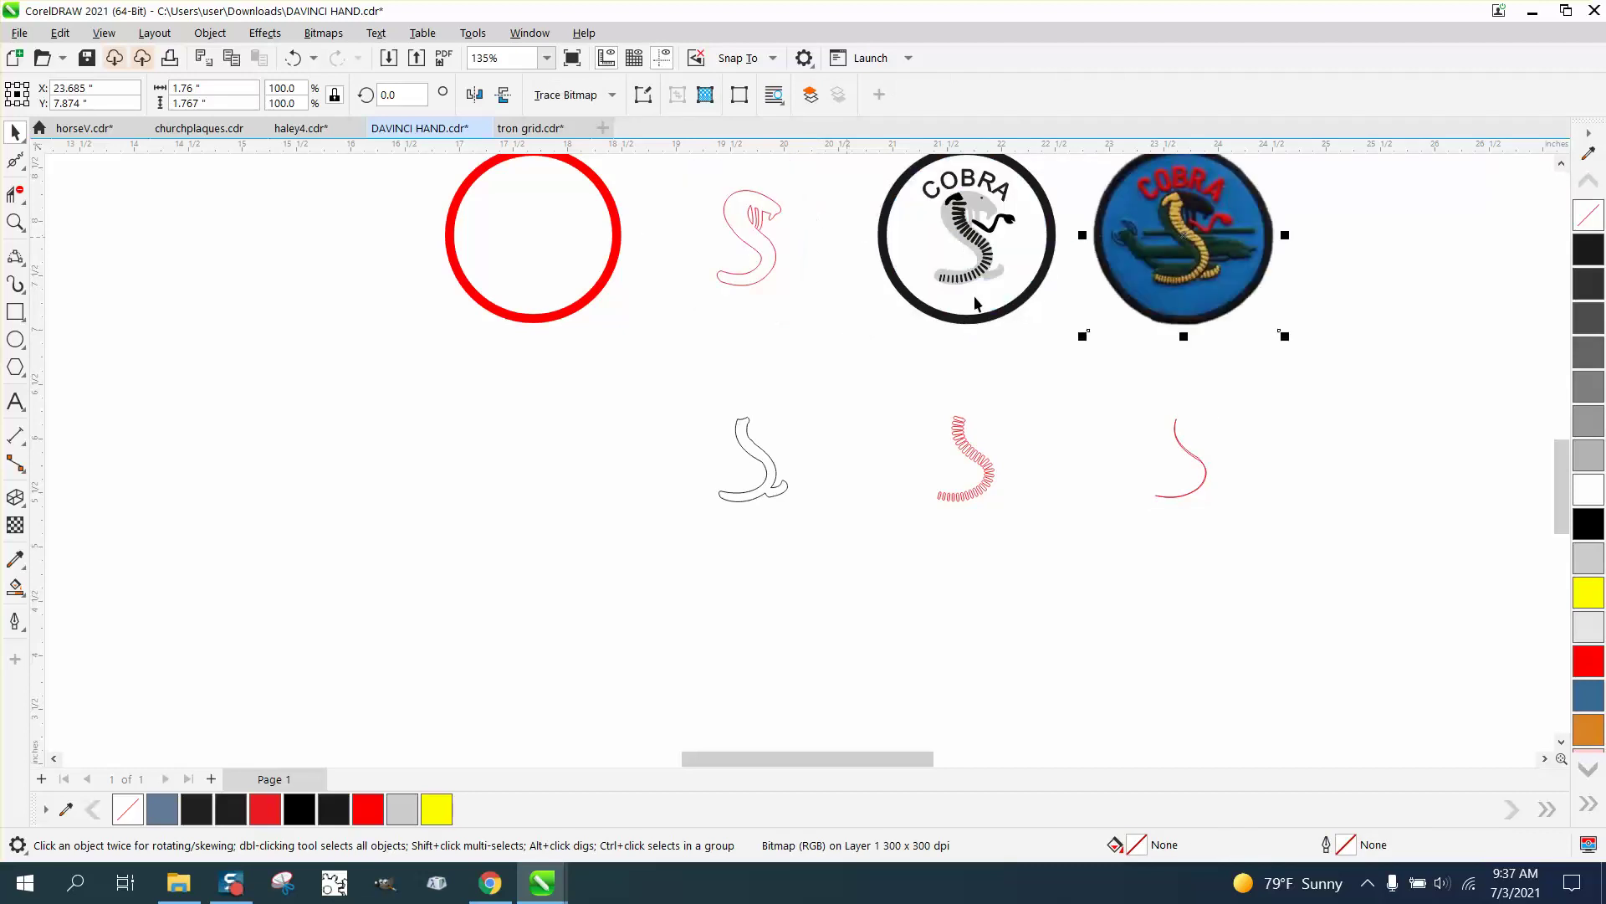
Give the capsule stripes a dark grey fill and no outline.
{"action": "left_click_drag", "start_coordinate": [909, 375], "coordinate": [1021, 552]}
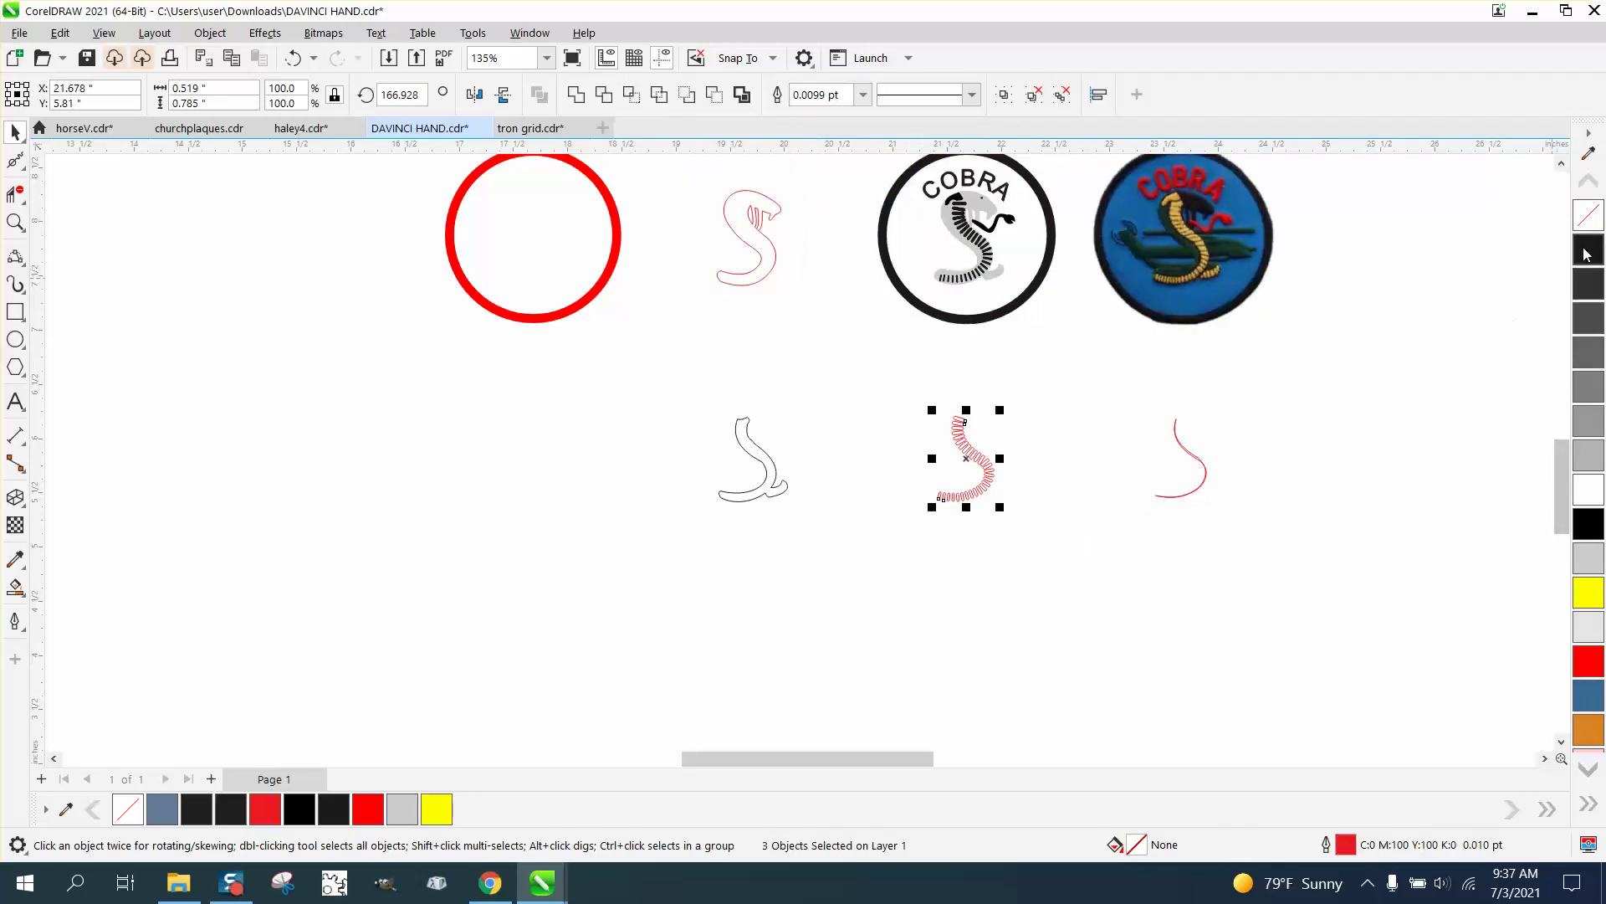
{"action": "left_click", "coordinate": [1587, 254]}
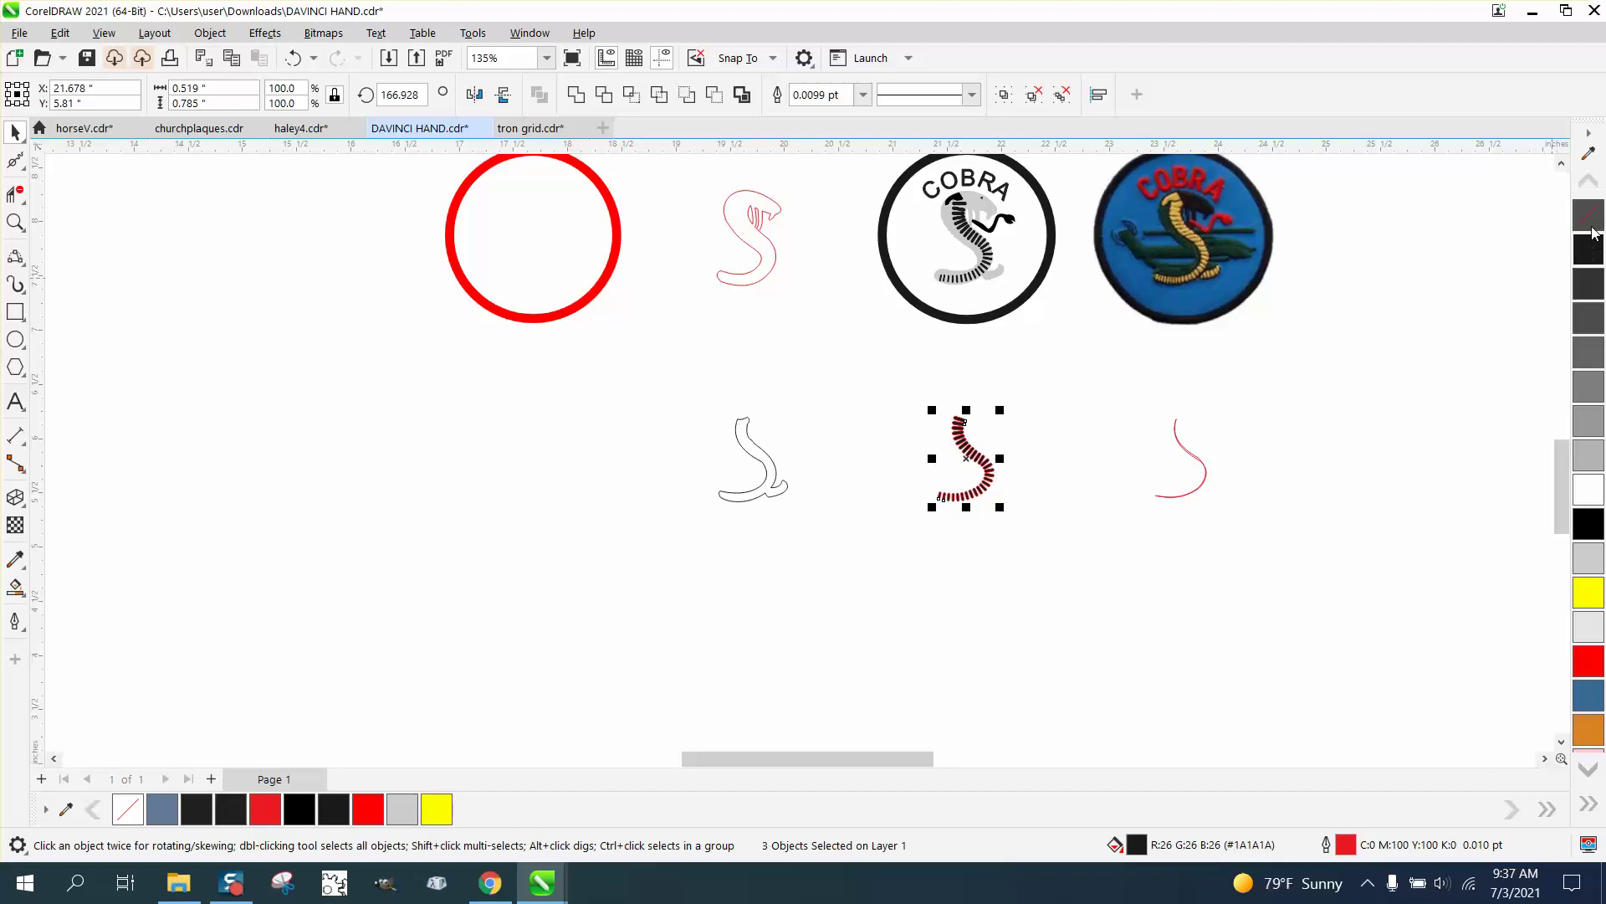
{"action": "right_click", "coordinate": [1592, 231]}
Nudge the dark stripes up and left onto the snake outline and narrow them to 0.498 inches.
{"action": "key", "text": "Up"}
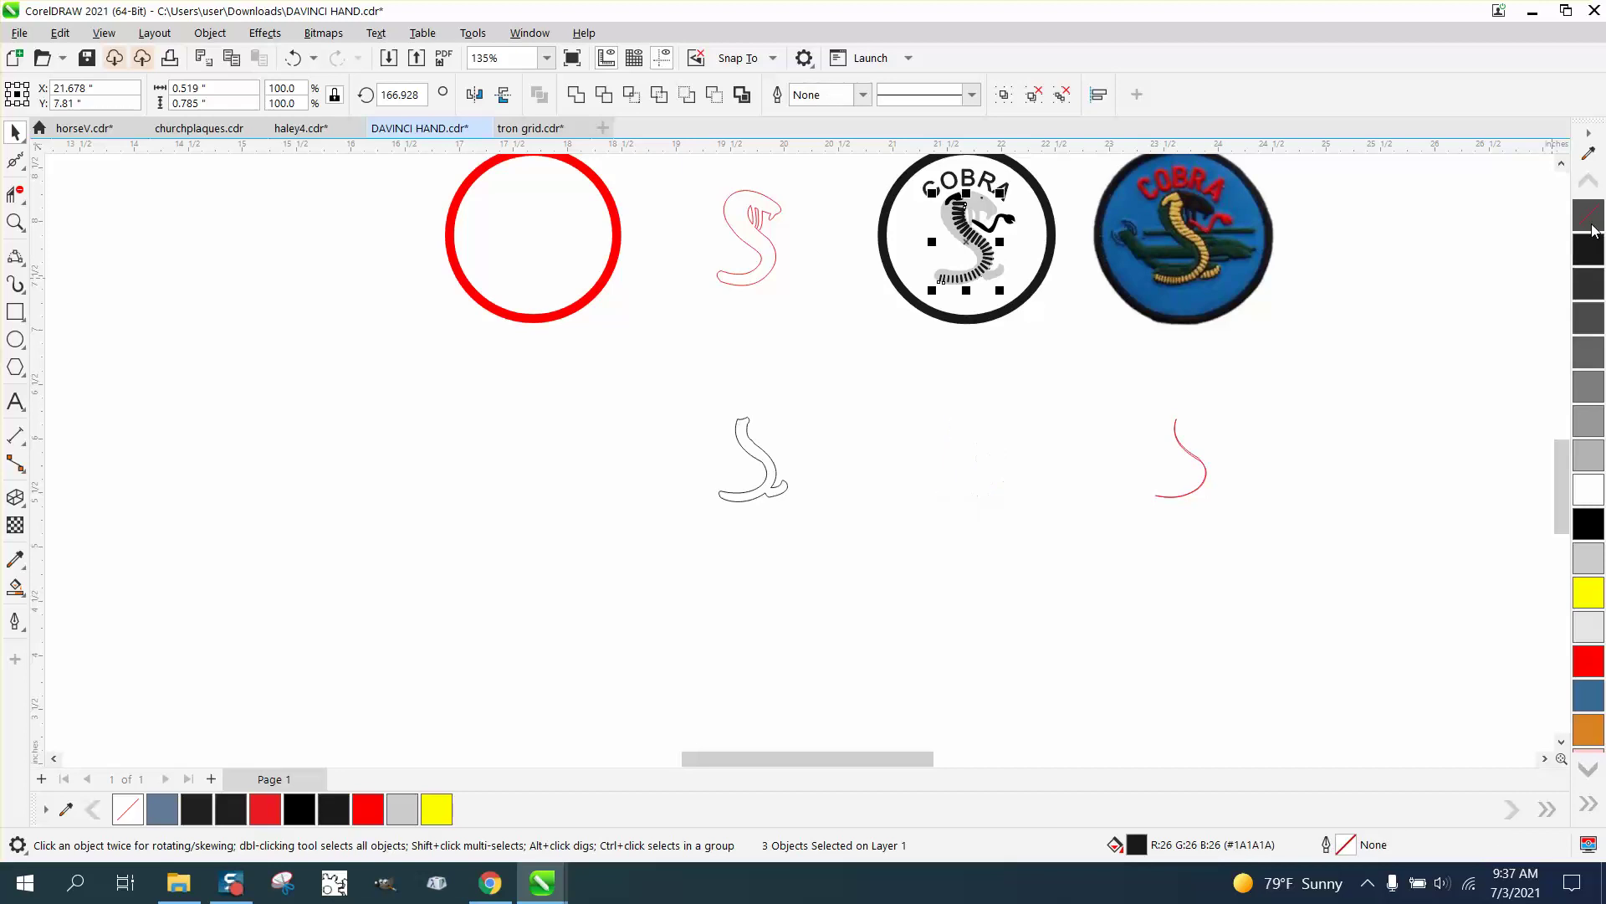
{"action": "key", "text": "Left"}
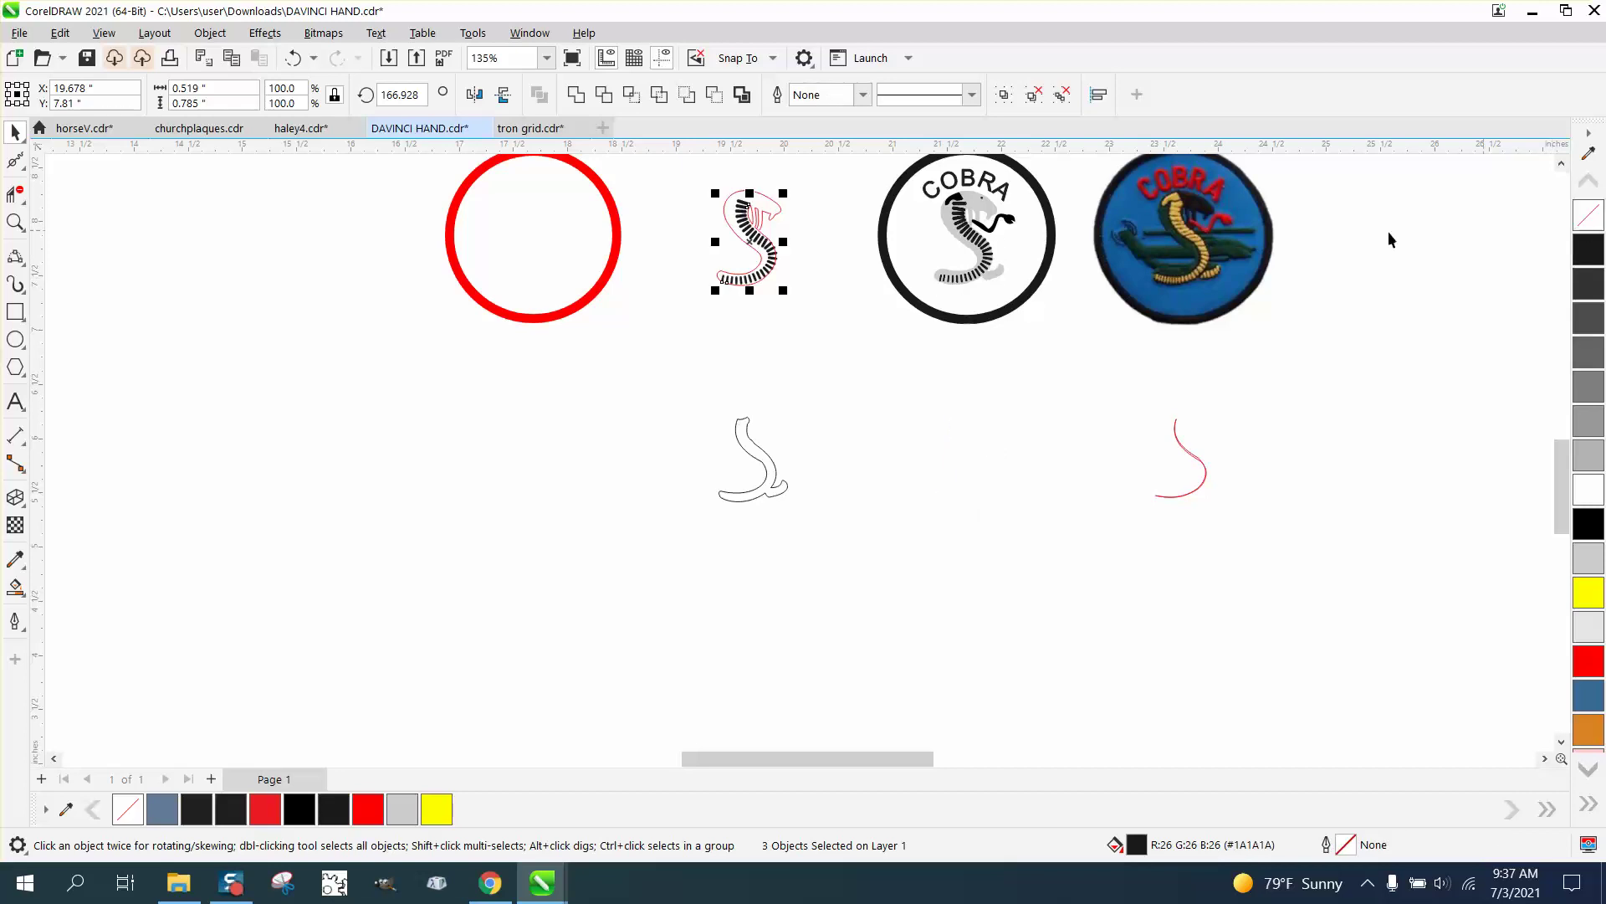
{"action": "left_click", "coordinate": [15, 222]}
{"action": "left_click_drag", "start_coordinate": [704, 178], "coordinate": [865, 320]}
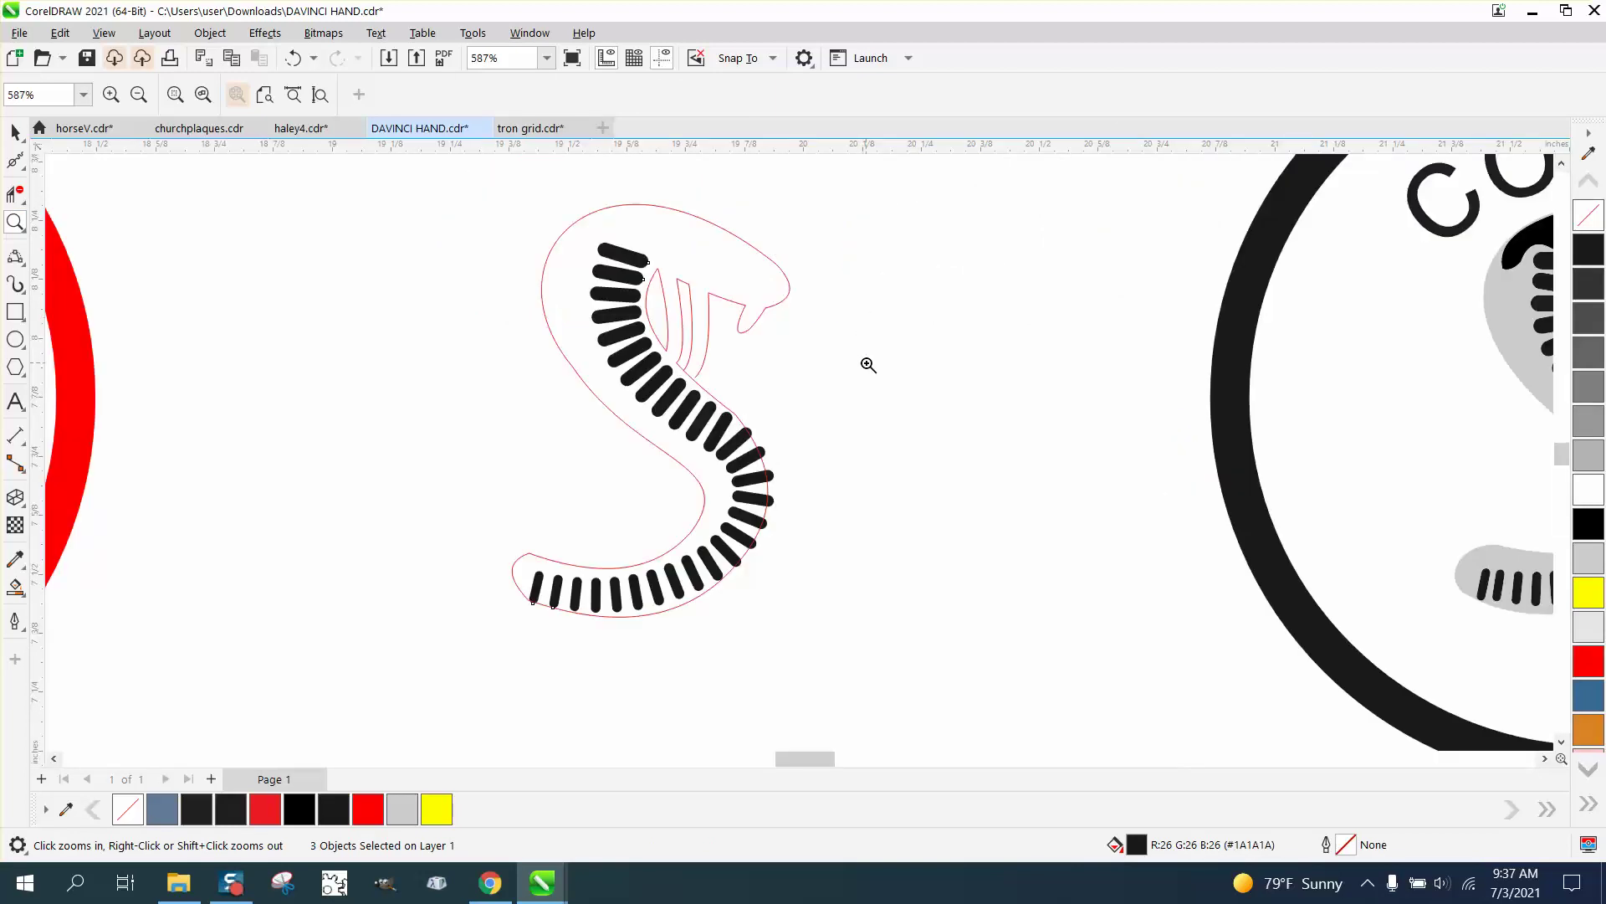
{"action": "left_click", "coordinate": [15, 132]}
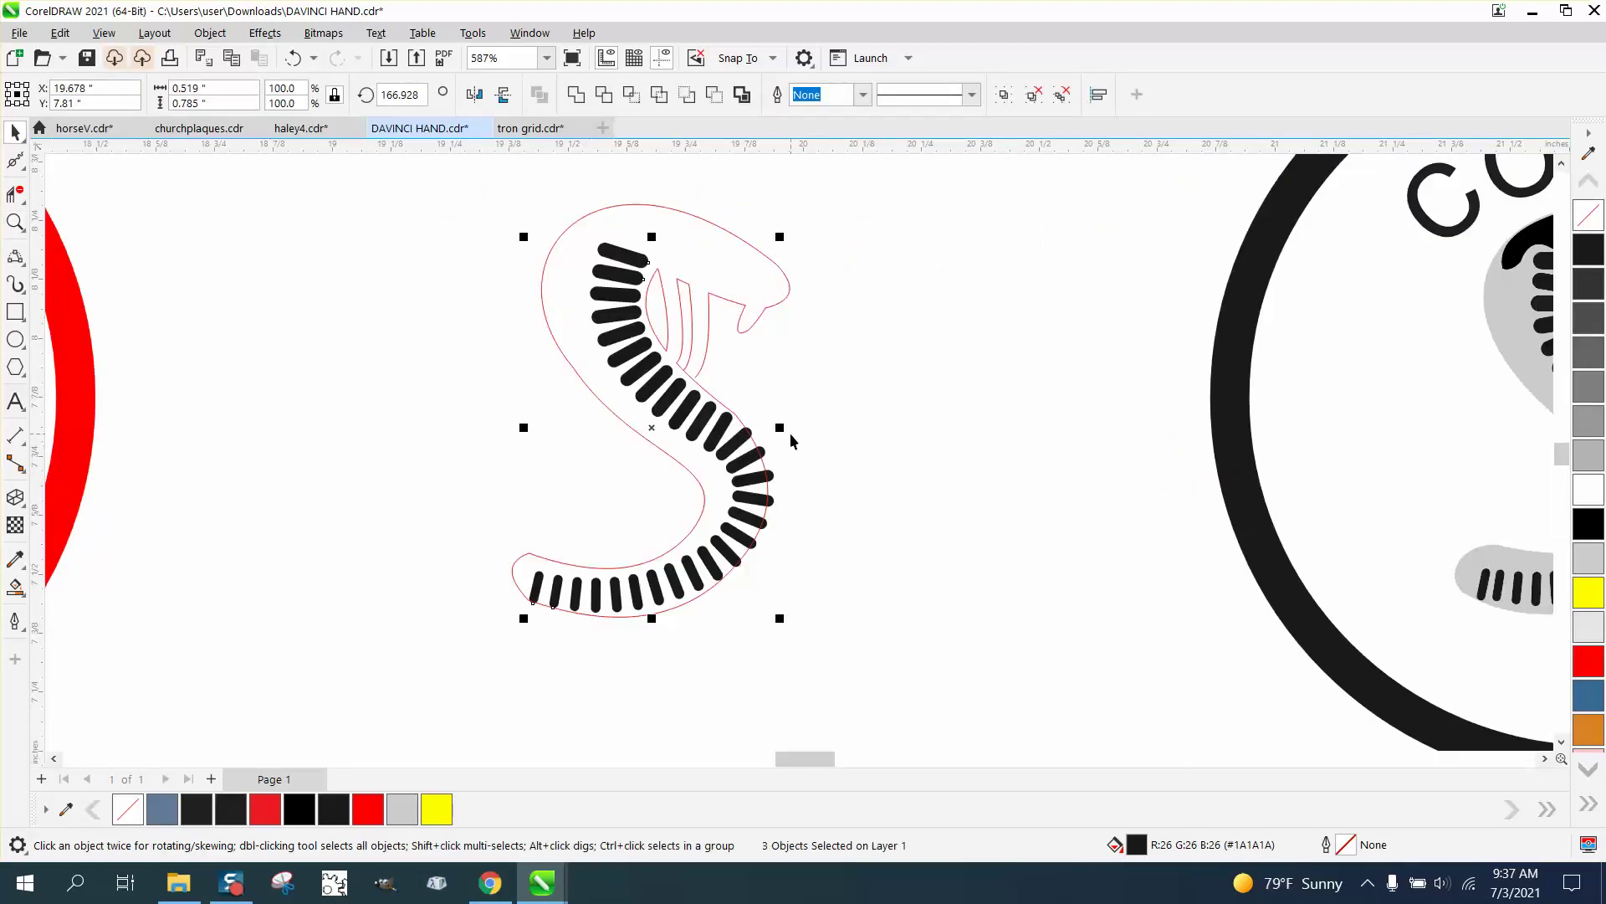
{"action": "left_click_drag", "start_coordinate": [780, 427], "coordinate": [771, 426]}
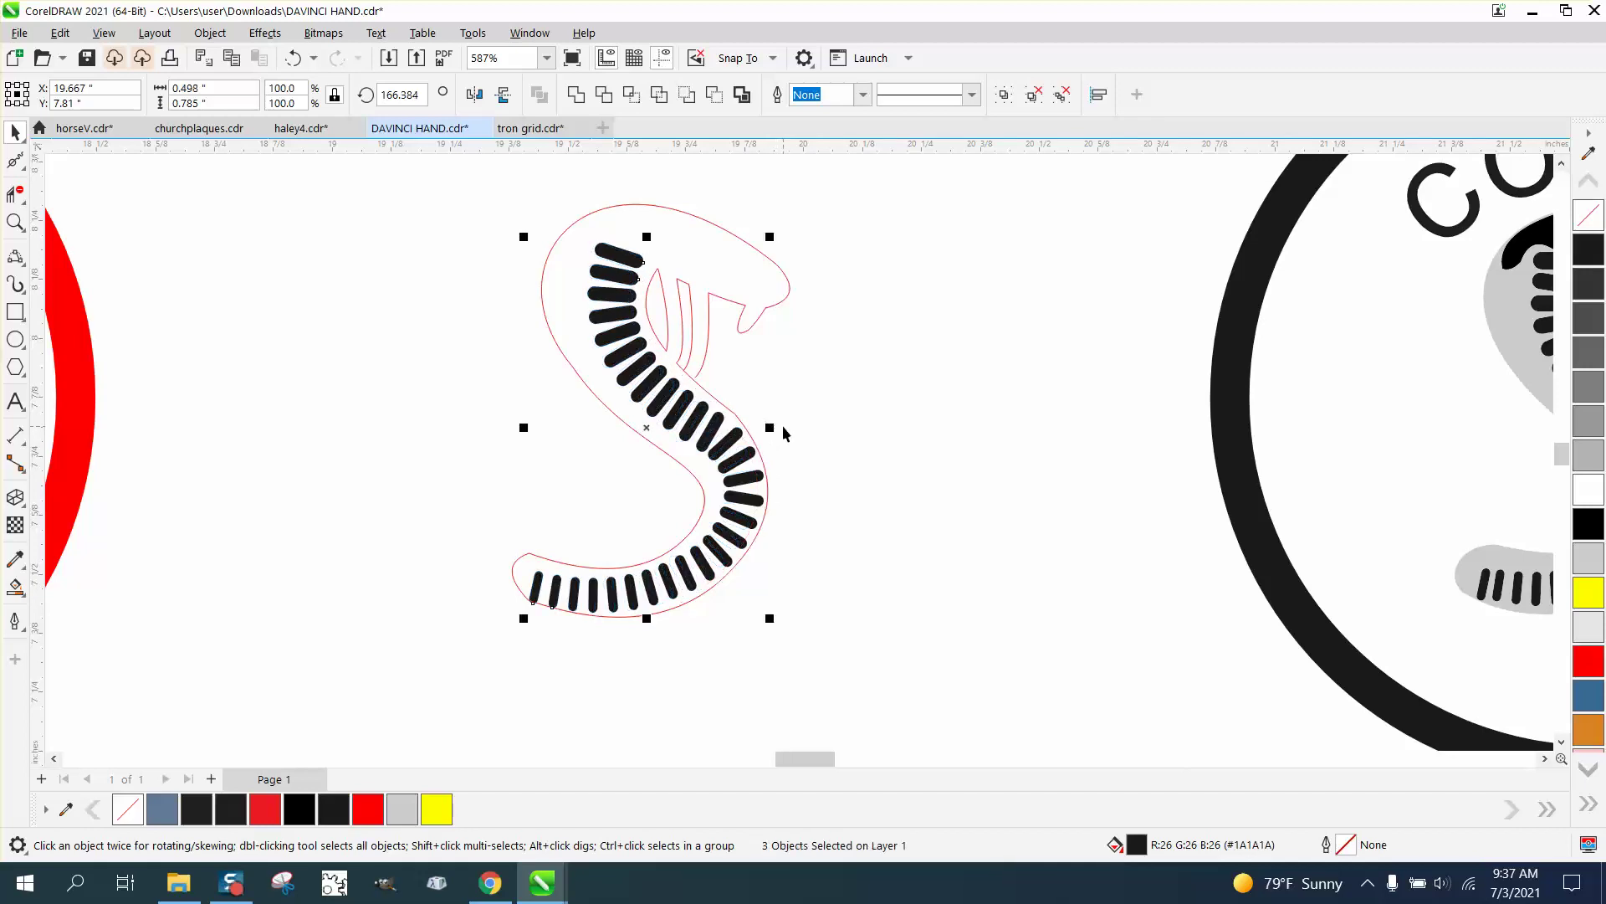
{"action": "scroll", "coordinate": [1121, 544], "scroll_direction": "down", "scroll_amount": 2}
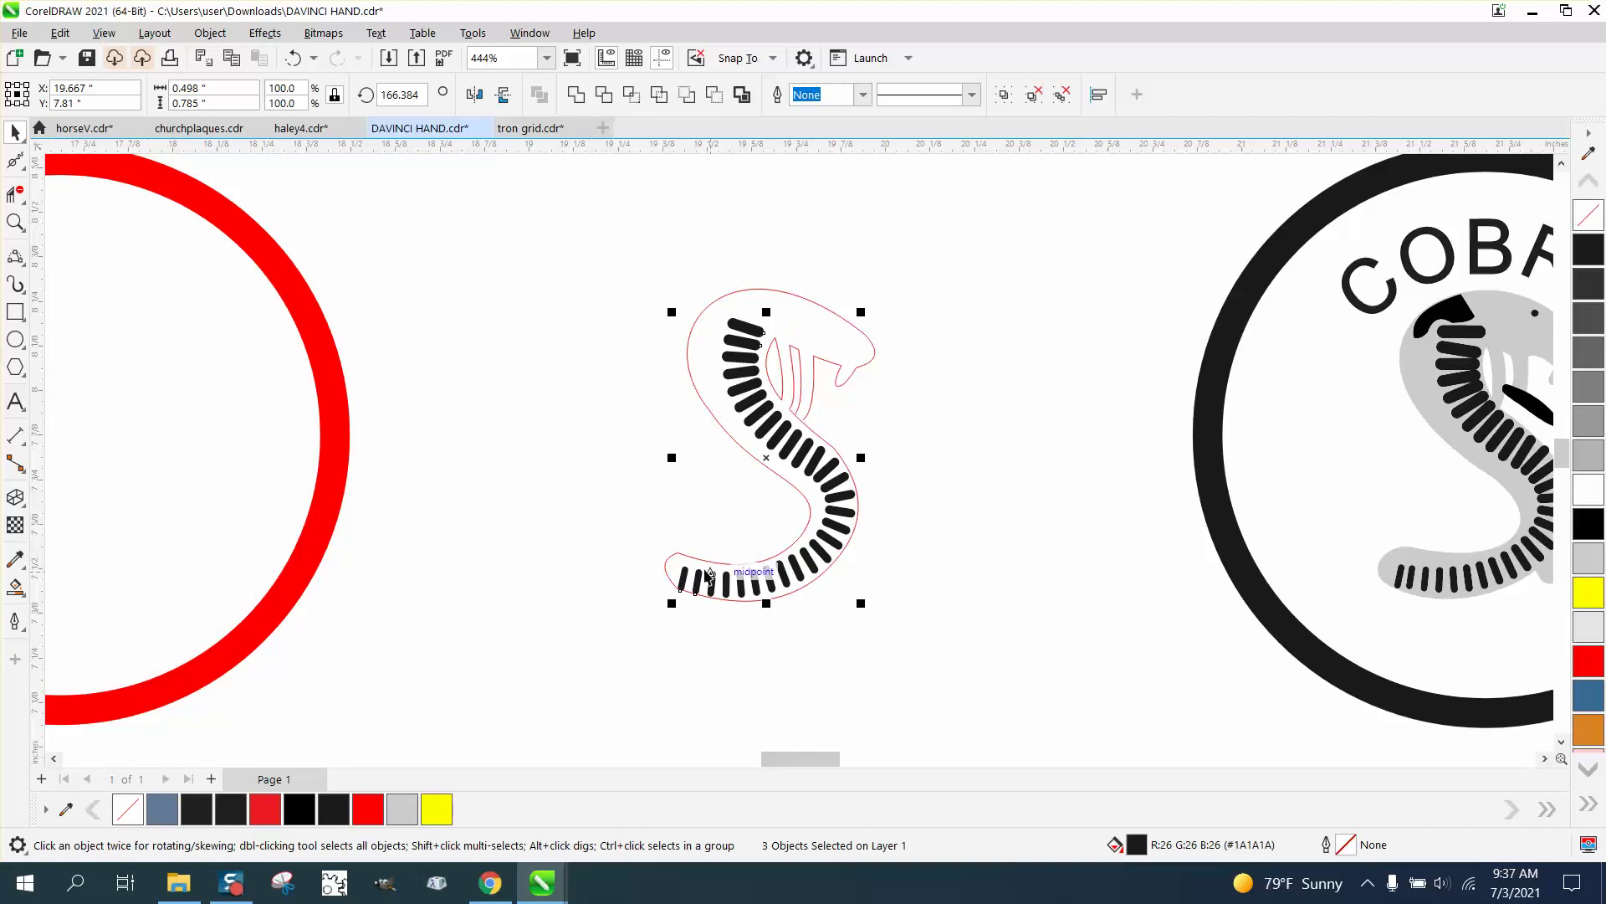
Undo the recent edits back to the two separate capsules.
{"action": "left_click", "coordinate": [292, 57]}
{"action": "left_click", "coordinate": [292, 58]}
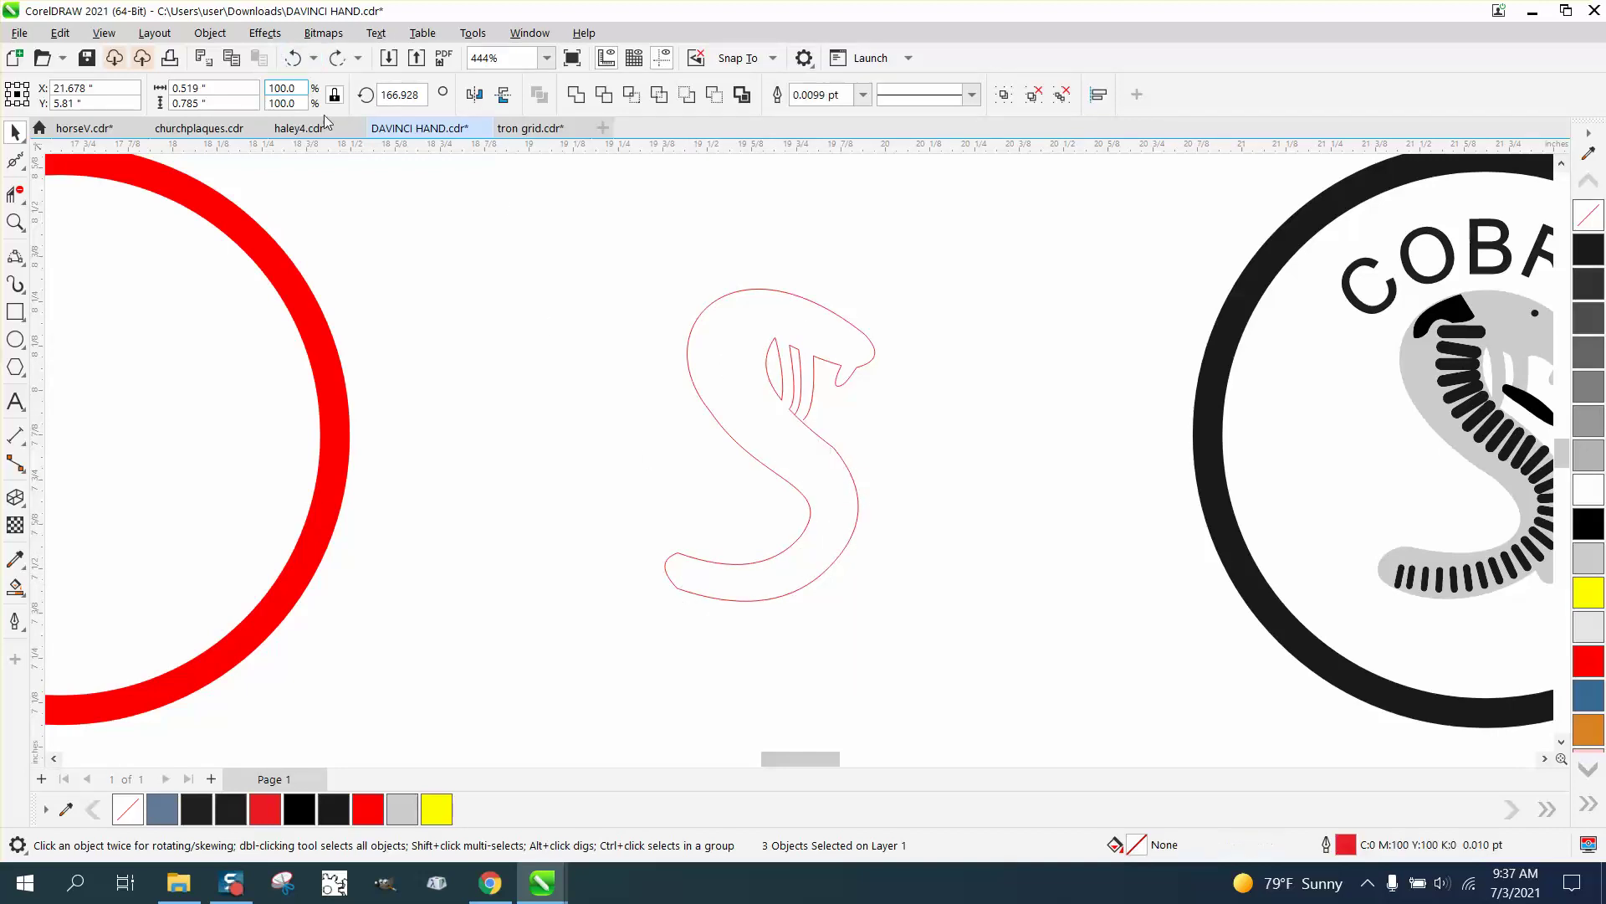
{"action": "key", "text": "F4"}
{"action": "left_click", "coordinate": [292, 72]}
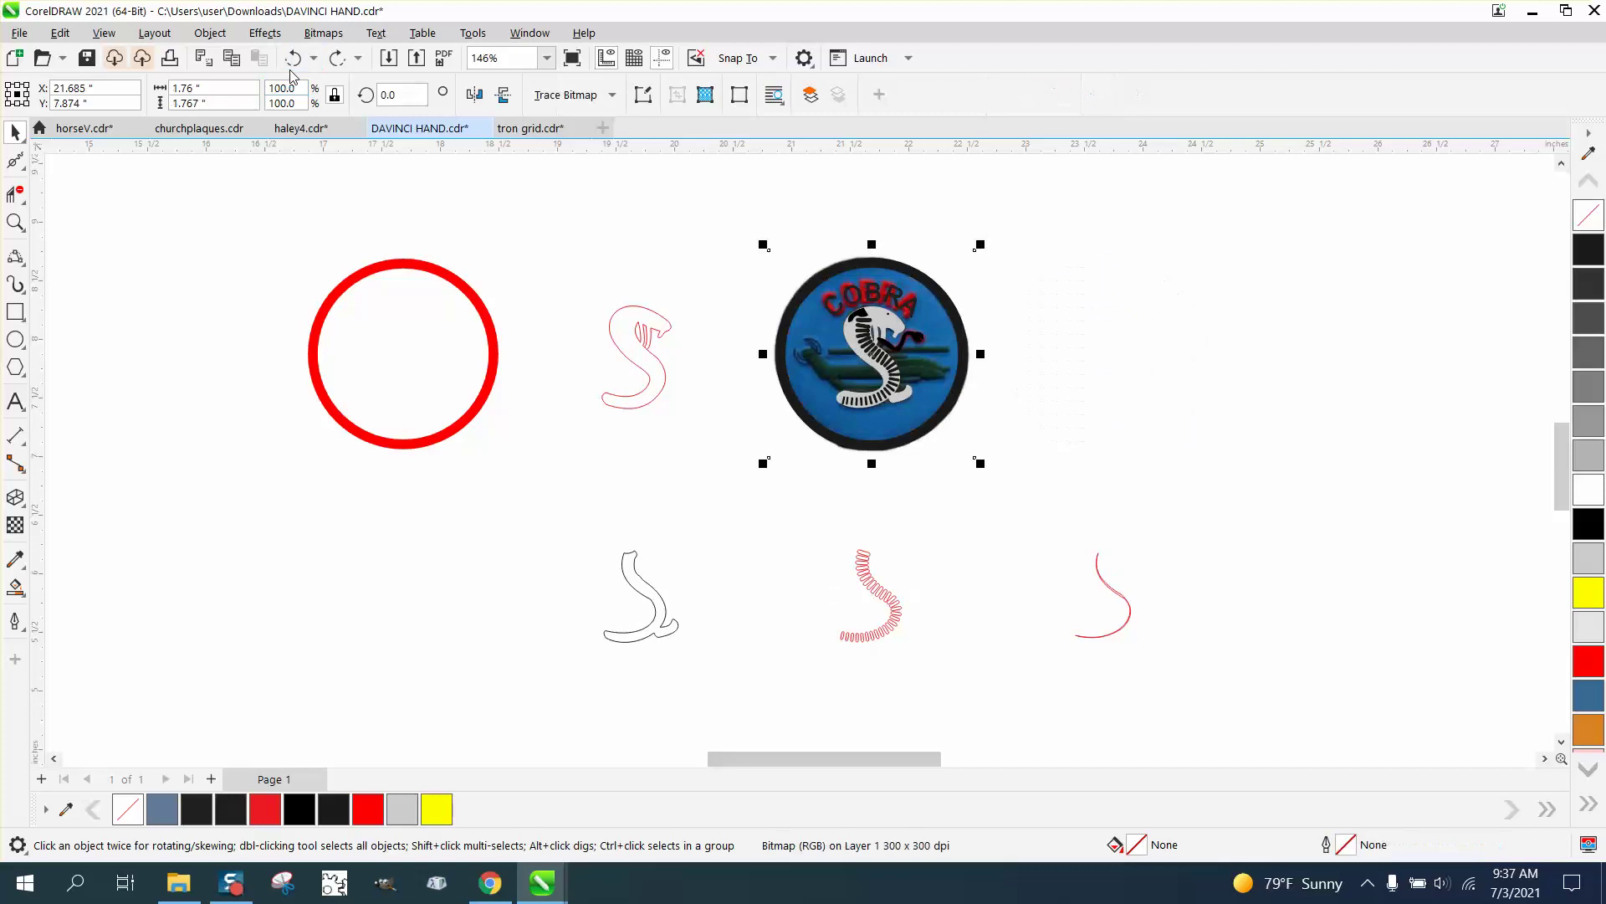
{"action": "left_click", "coordinate": [292, 72]}
{"action": "left_click", "coordinate": [292, 72]}
{"action": "left_click", "coordinate": [292, 72]}
{"action": "left_click", "coordinate": [292, 72]}
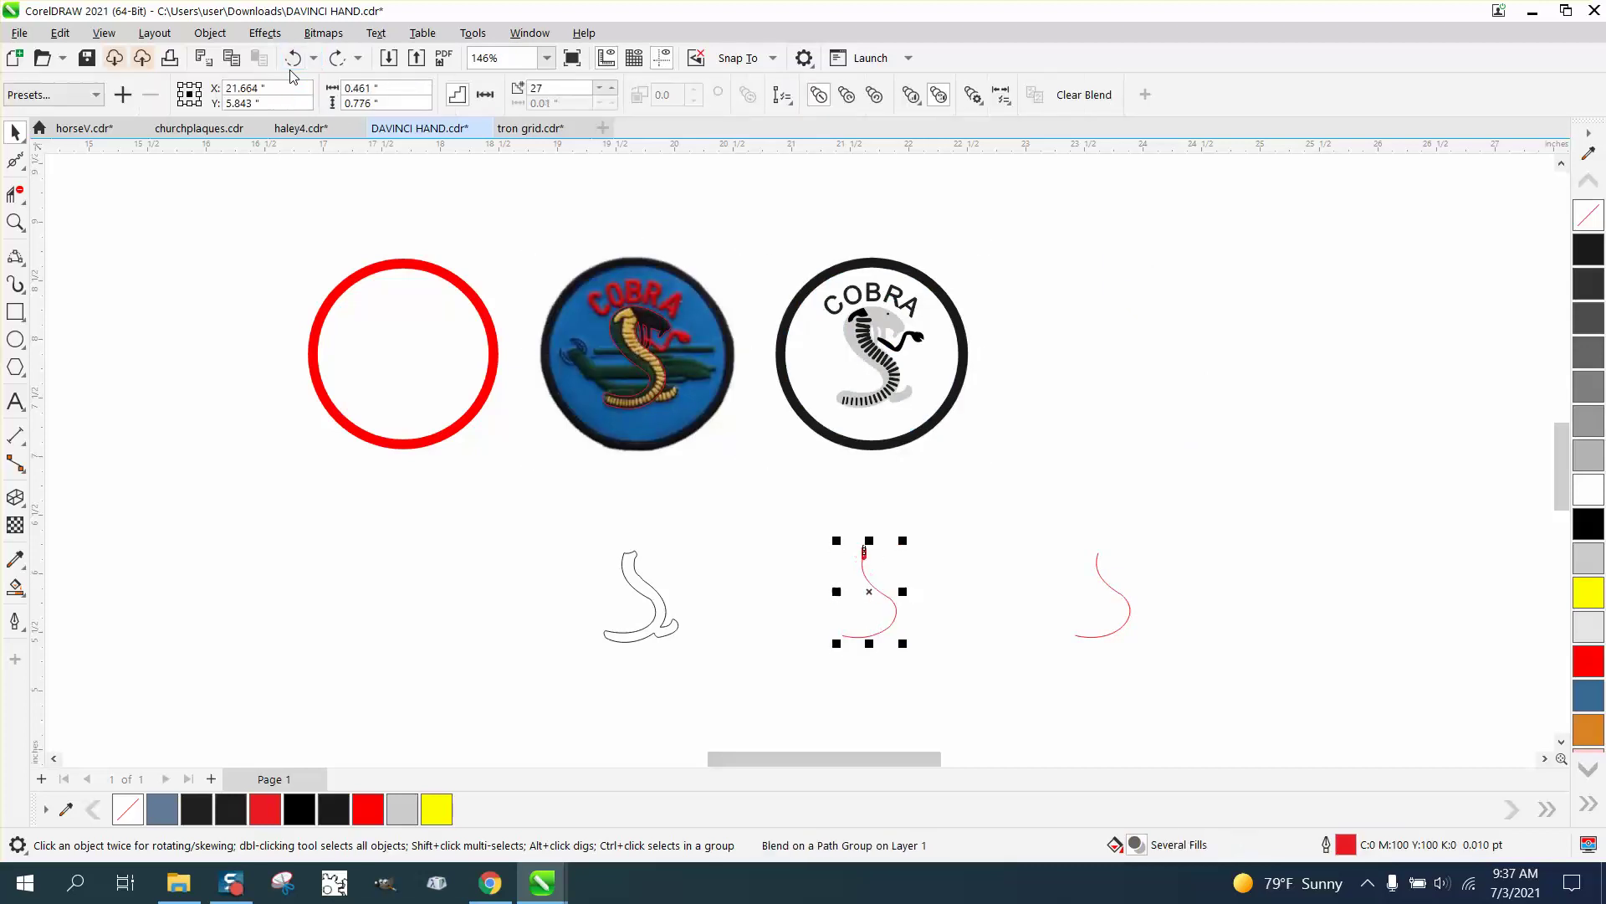
{"action": "left_click", "coordinate": [292, 72]}
{"action": "left_click", "coordinate": [292, 72]}
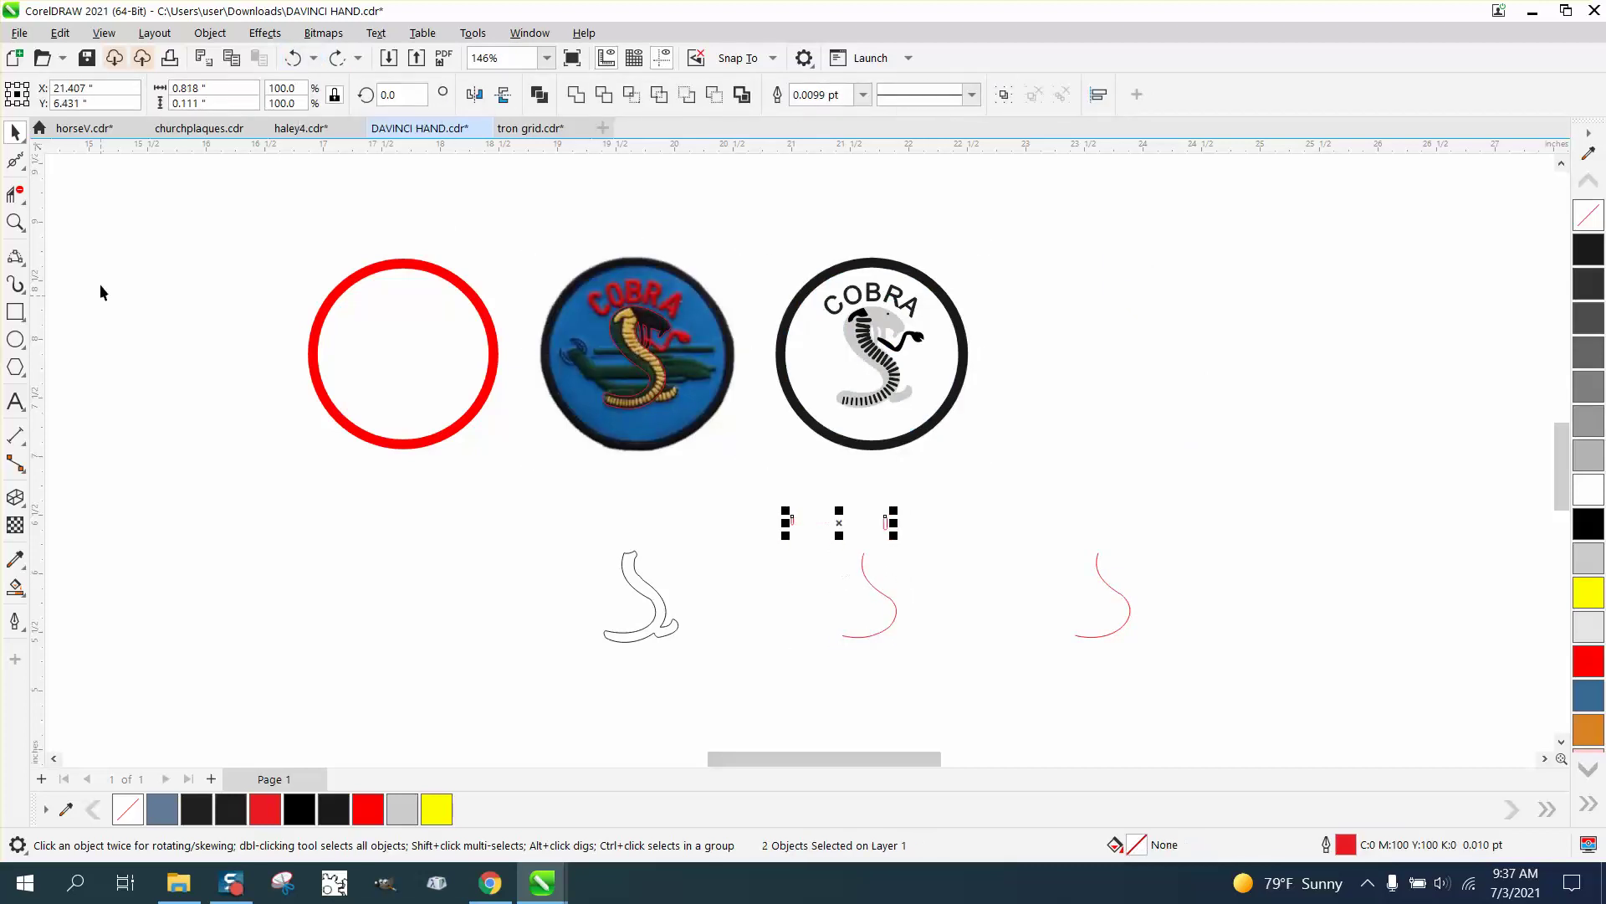
Scale the small left capsule down to about 37% and select both capsules for blending.
{"action": "left_click", "coordinate": [15, 222]}
{"action": "left_click_drag", "start_coordinate": [753, 501], "coordinate": [941, 558]}
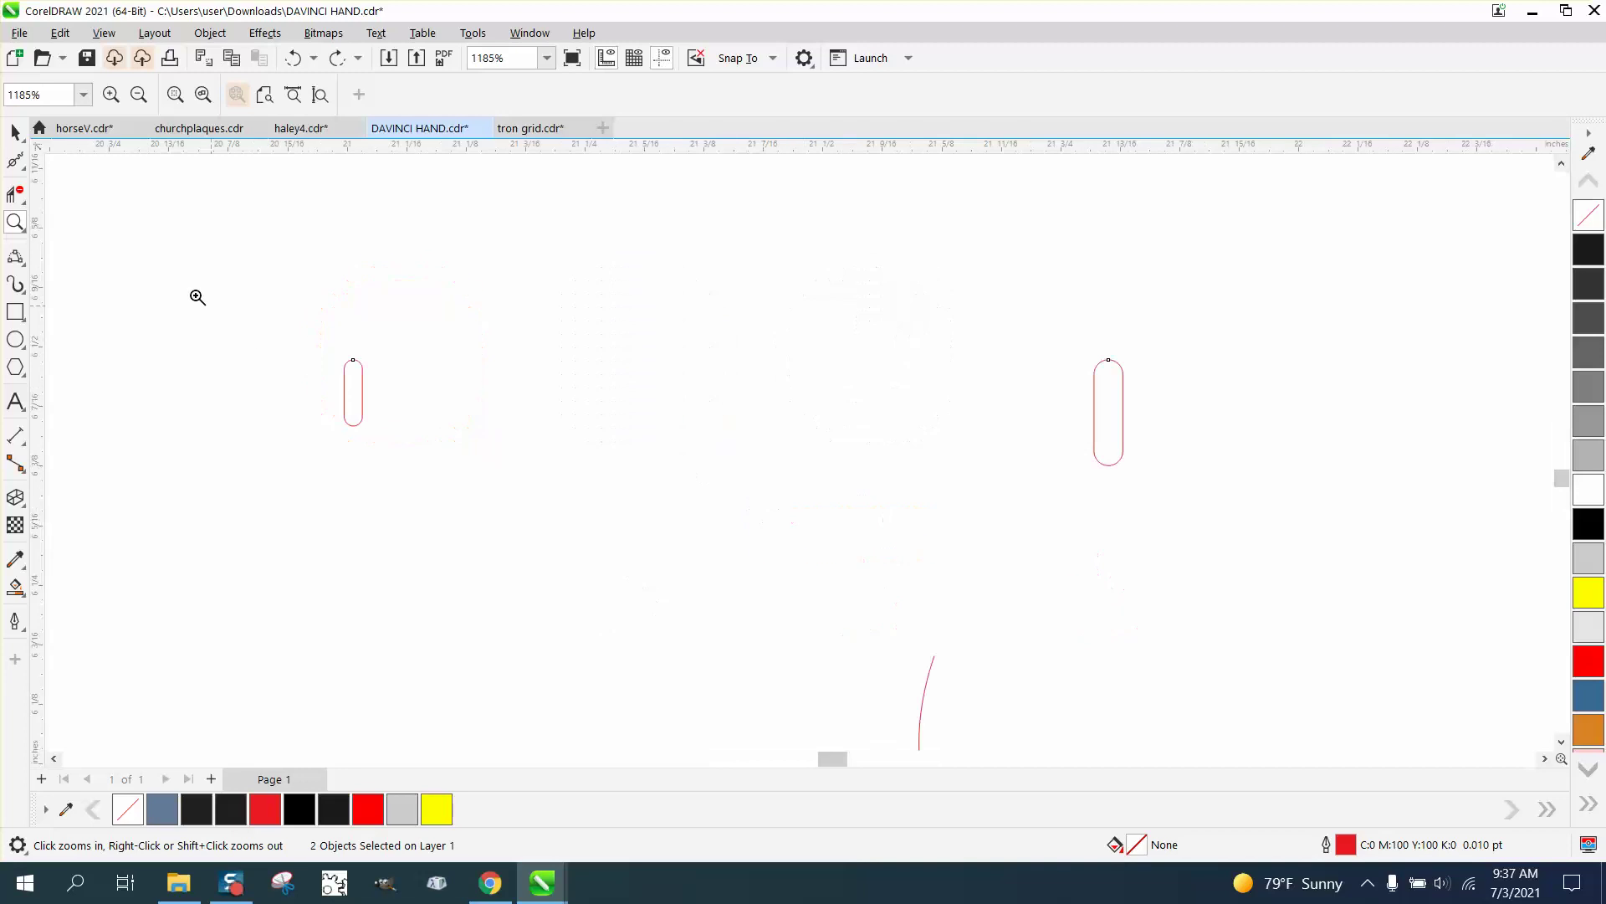
{"action": "left_click", "coordinate": [15, 132]}
{"action": "left_click", "coordinate": [403, 355]}
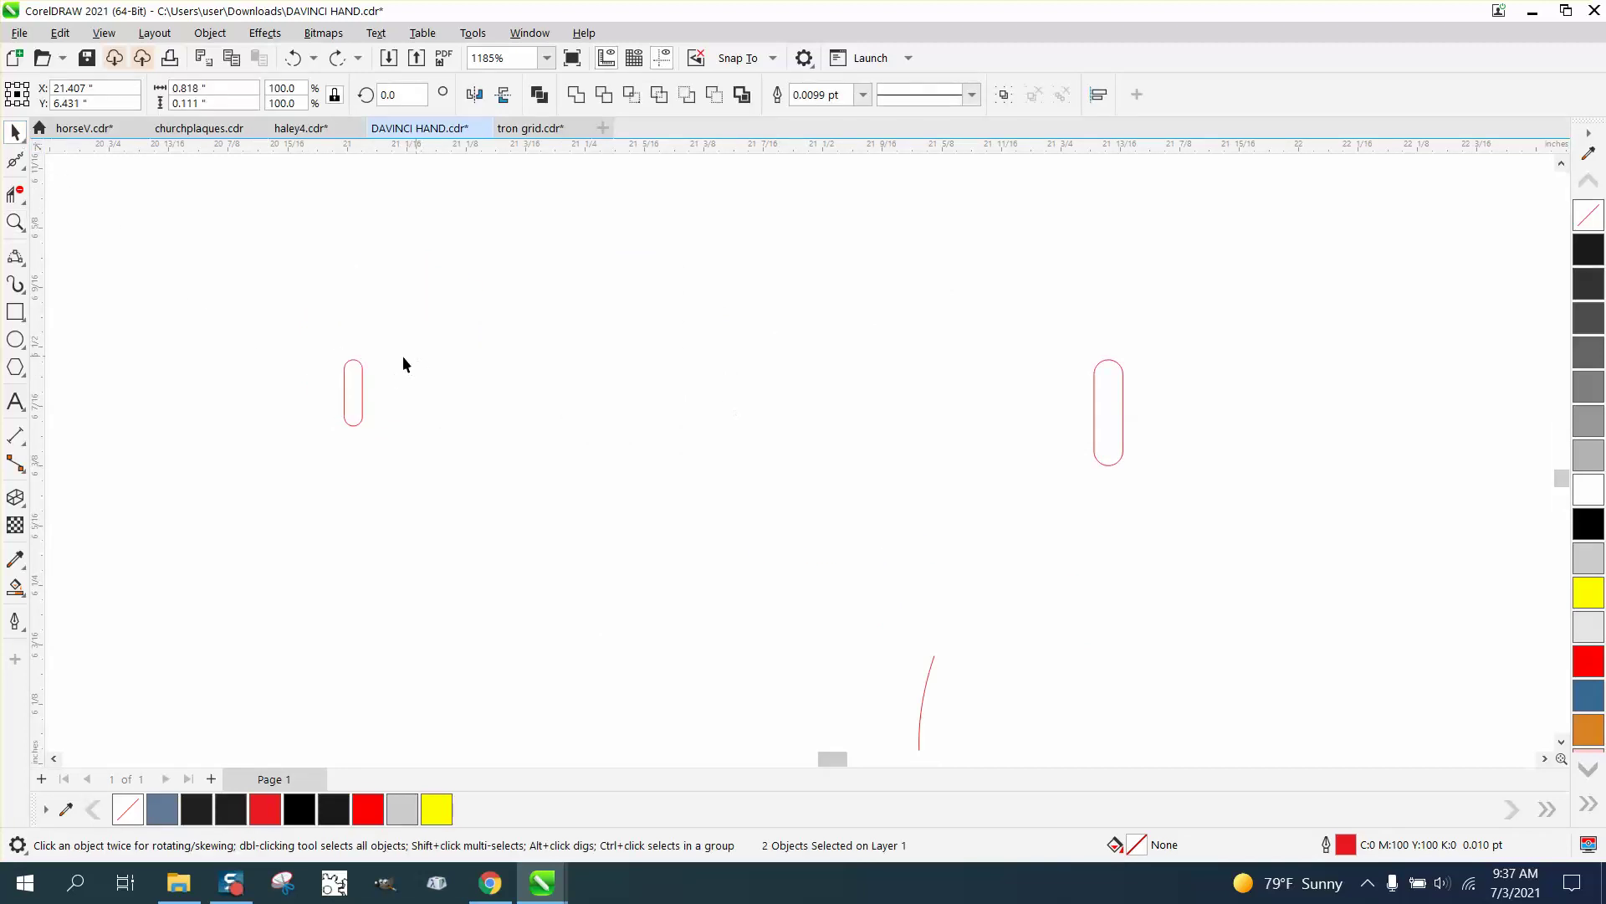
{"action": "left_click", "coordinate": [358, 368]}
{"action": "left_click_drag", "start_coordinate": [369, 354], "coordinate": [361, 377]}
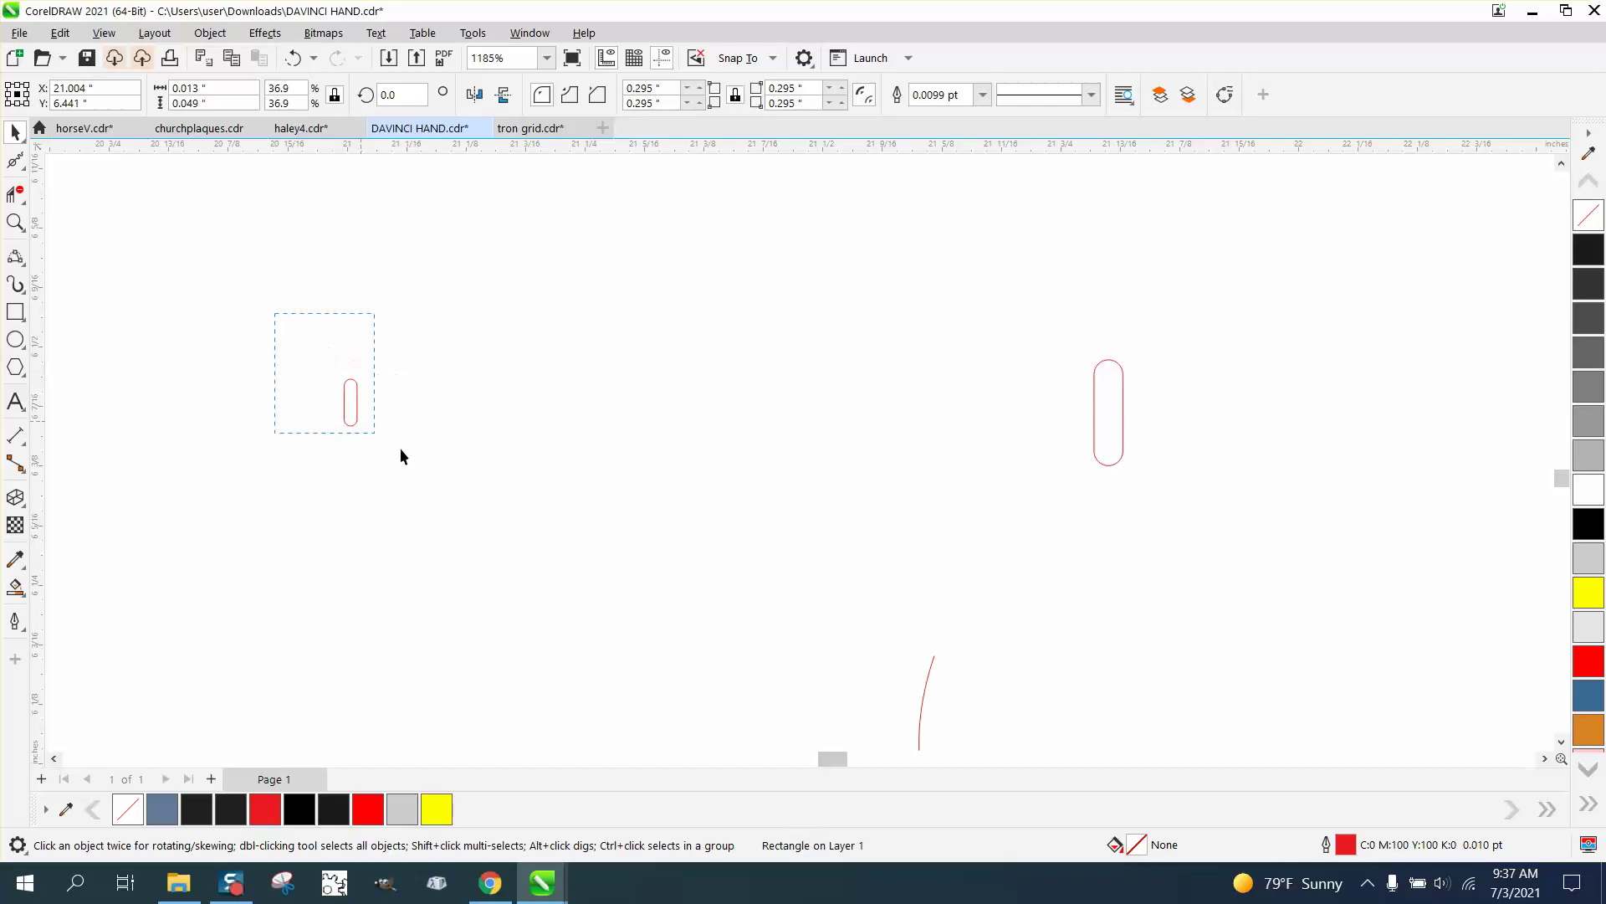
{"action": "left_click_drag", "start_coordinate": [1181, 528], "coordinate": [1182, 530]}
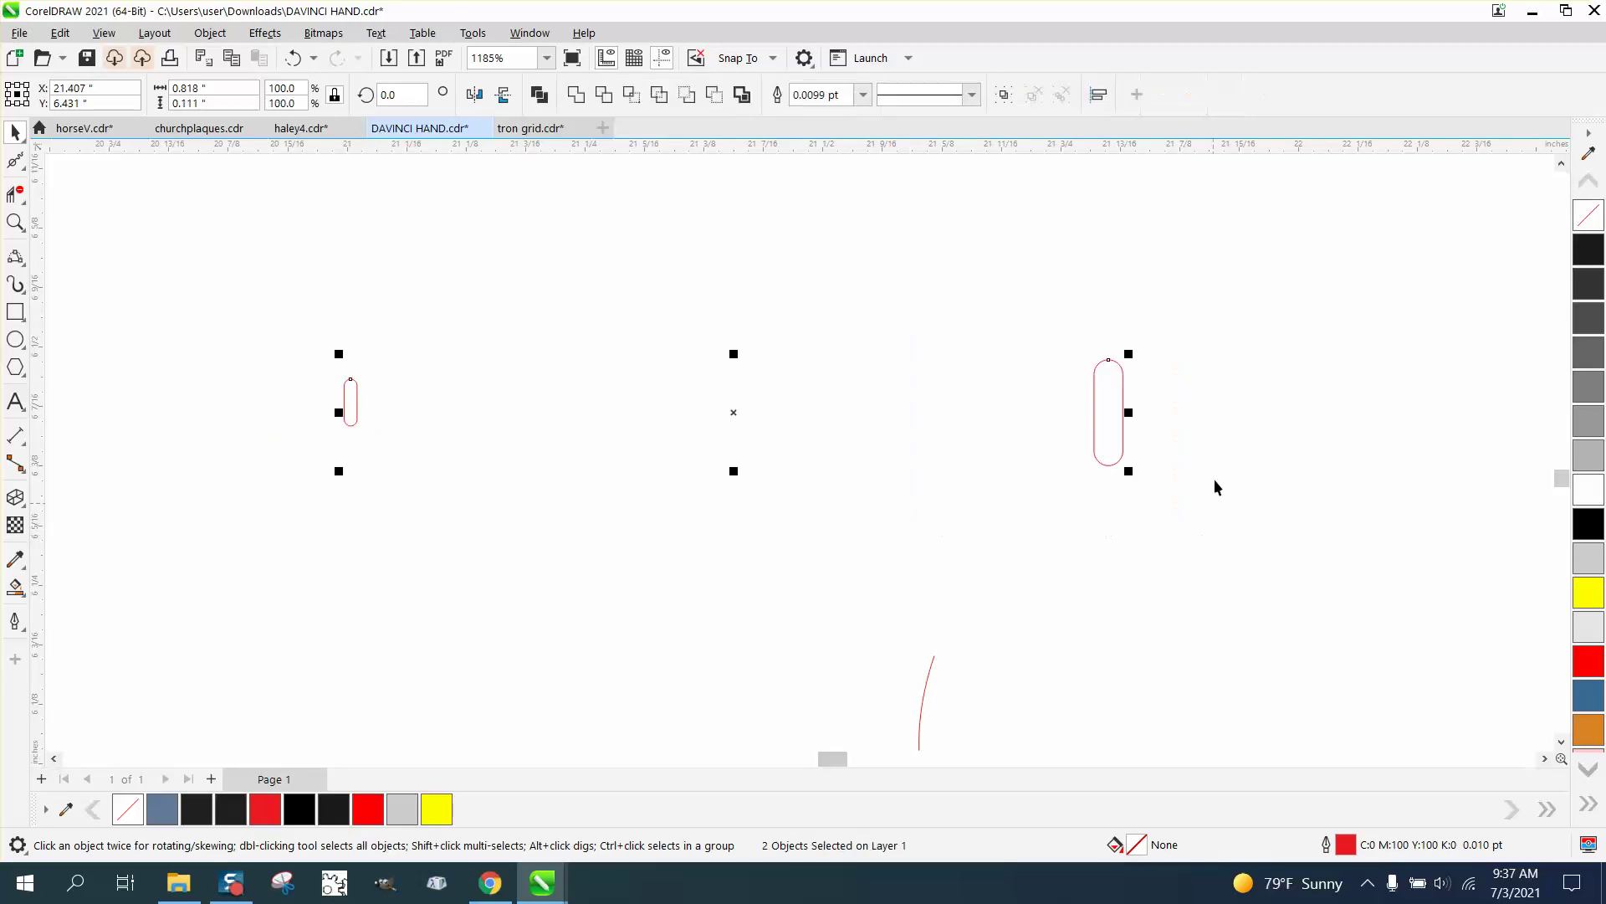
{"action": "left_click", "coordinate": [264, 33]}
{"action": "left_click", "coordinate": [344, 463]}
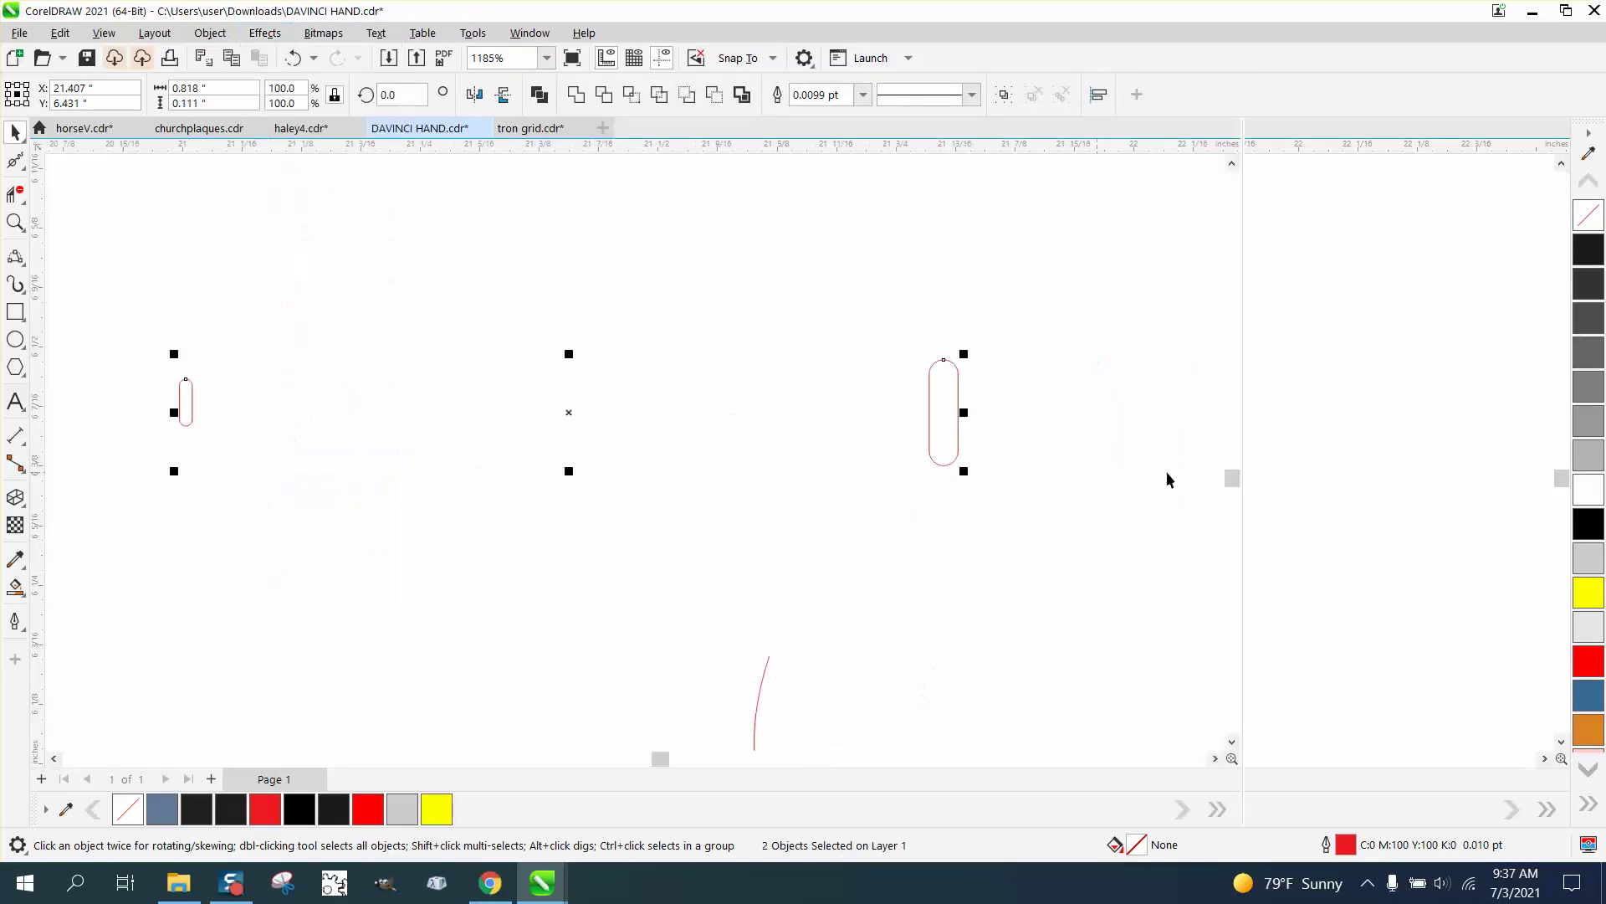
Blend the capsules into a 27-step row along the full red curve, each rotated to follow it.
{"action": "left_click", "coordinate": [1503, 512]}
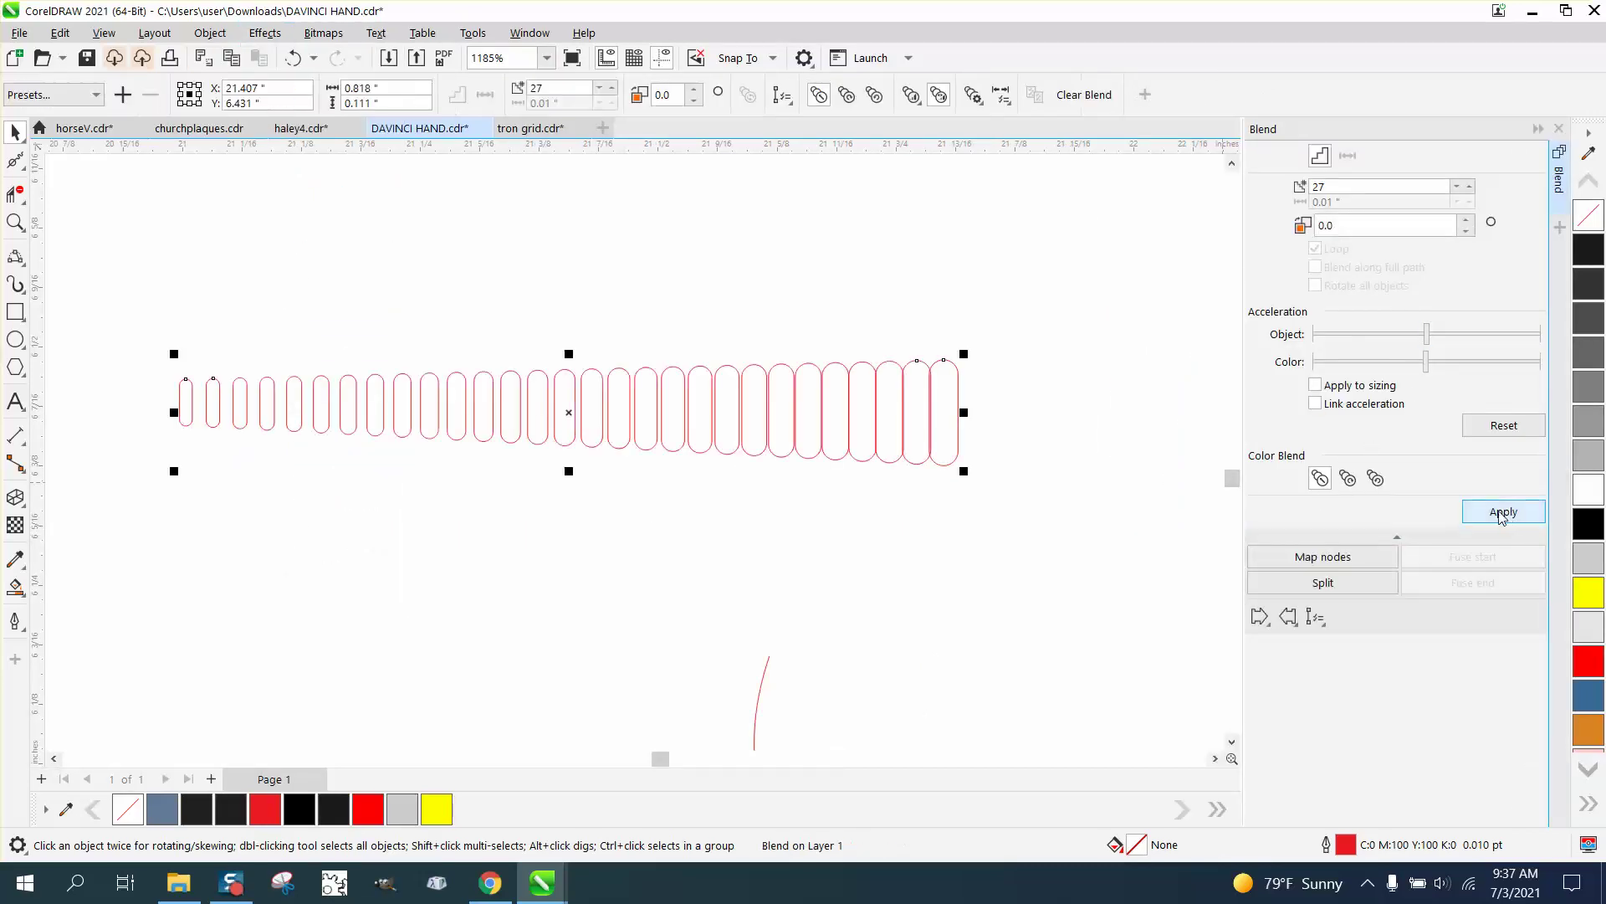
{"action": "left_click", "coordinate": [1315, 618]}
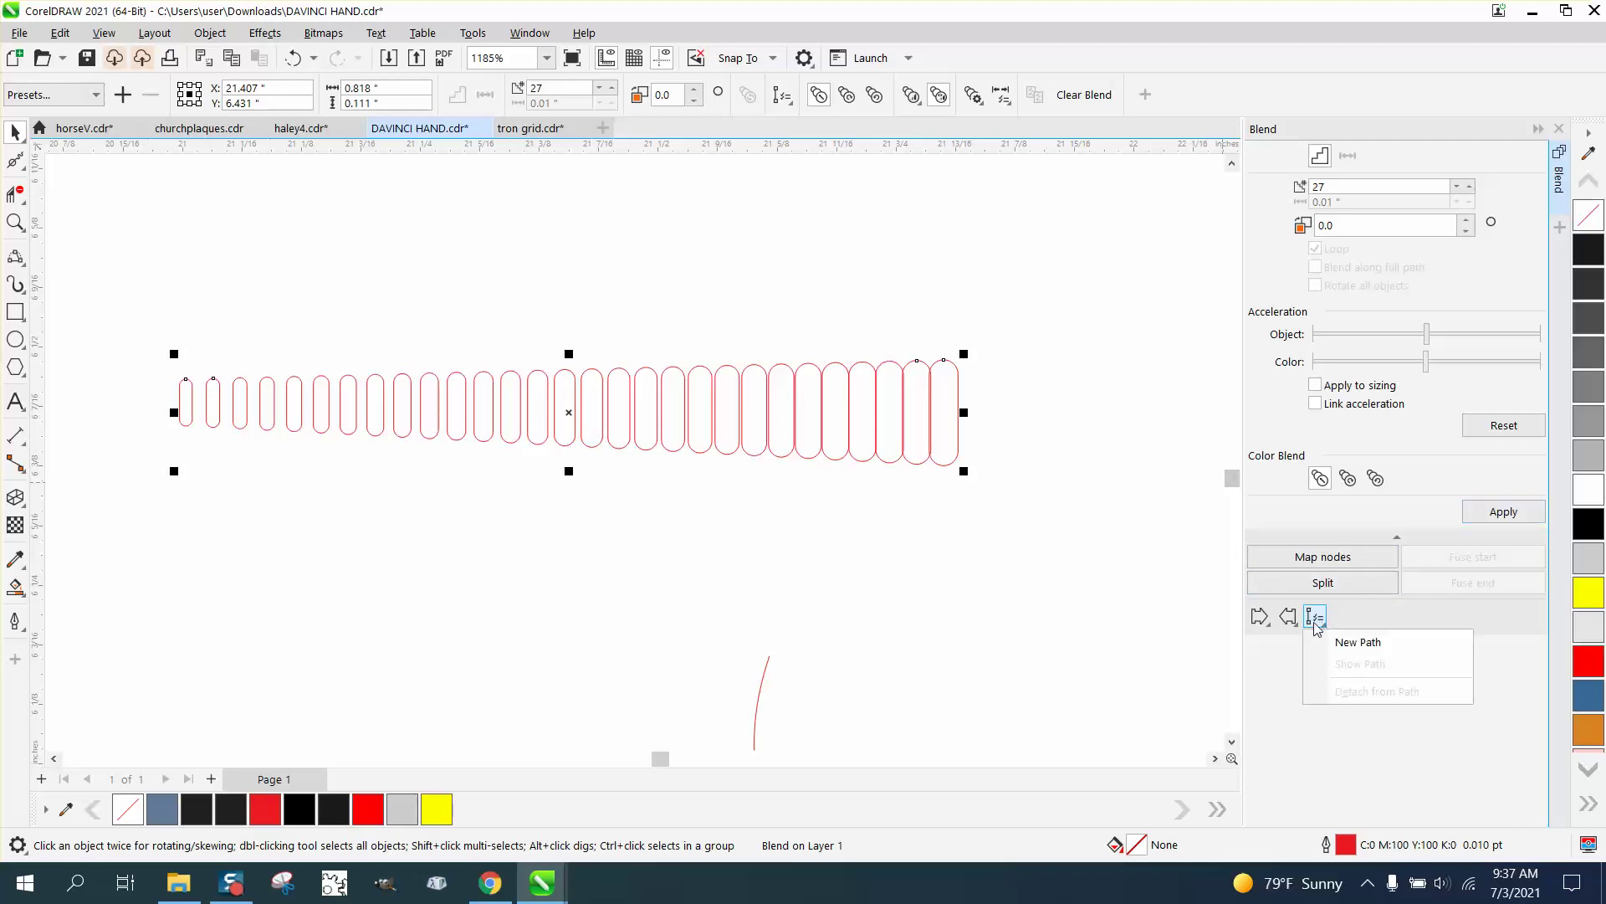
{"action": "left_click", "coordinate": [1355, 642]}
{"action": "left_click", "coordinate": [767, 662]}
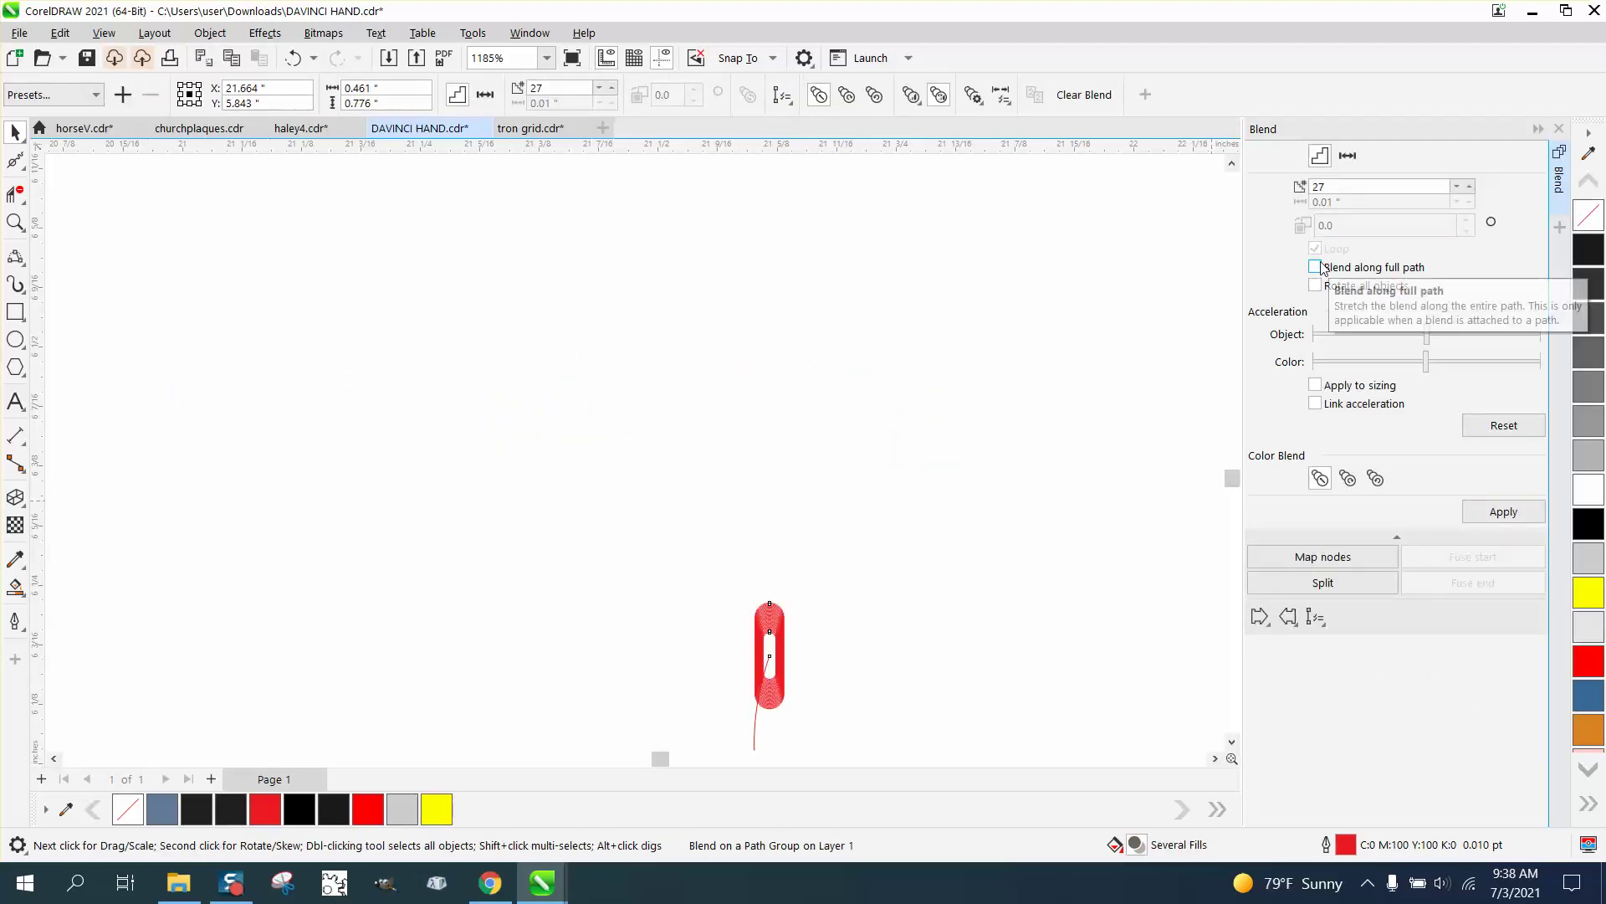
{"action": "left_click", "coordinate": [1318, 268]}
{"action": "left_click", "coordinate": [1315, 286]}
{"action": "left_click", "coordinate": [1518, 424]}
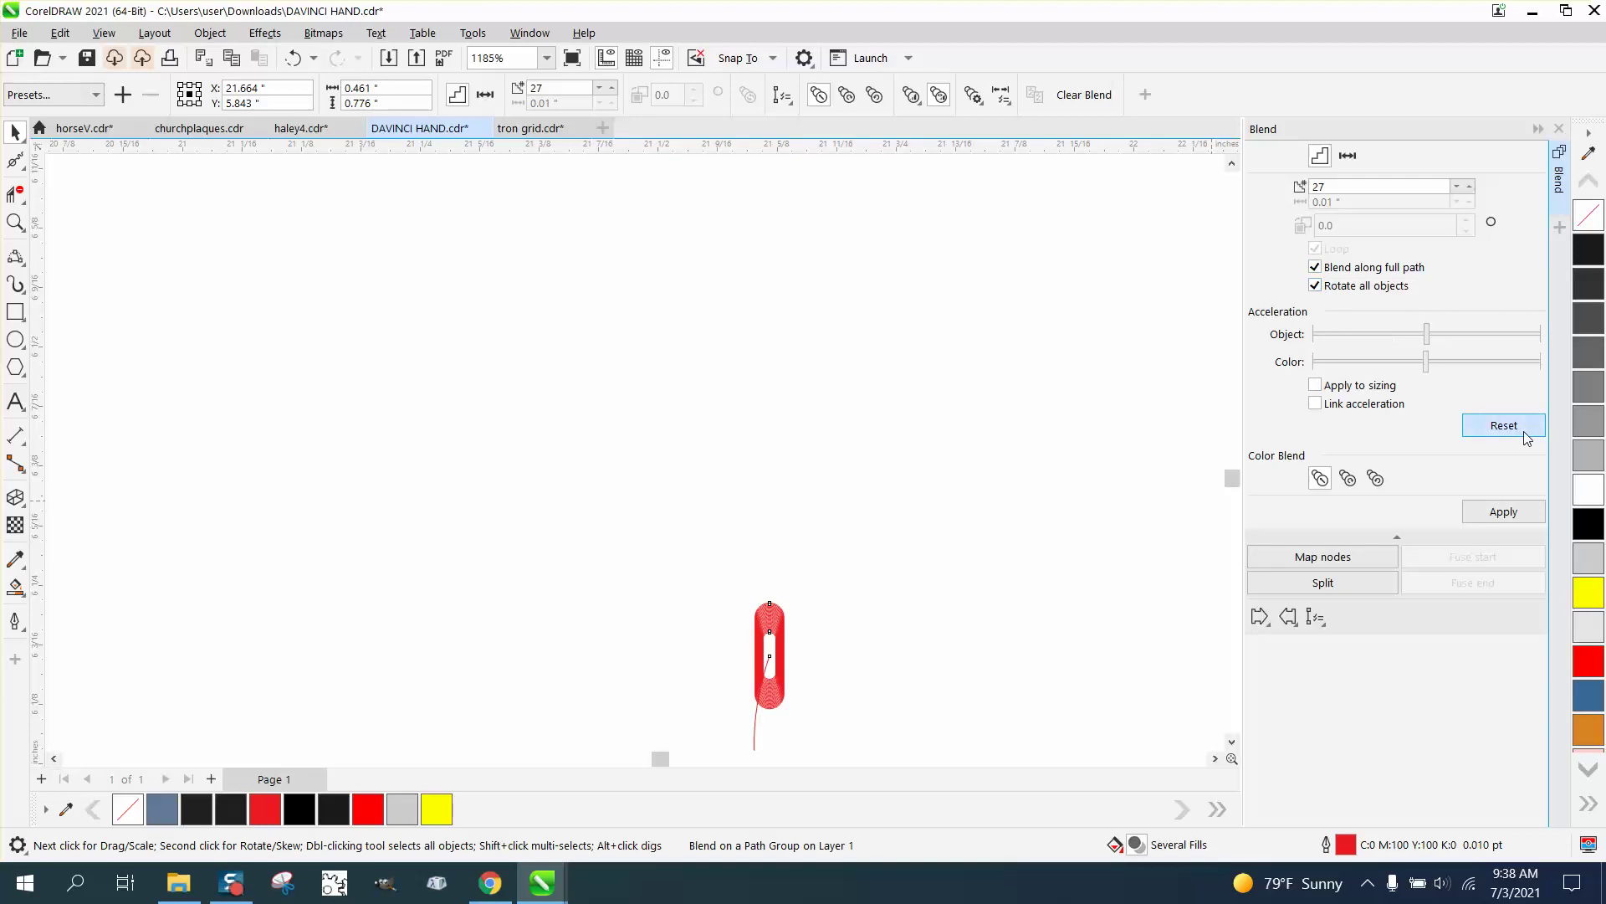
{"action": "left_click", "coordinate": [1503, 511]}
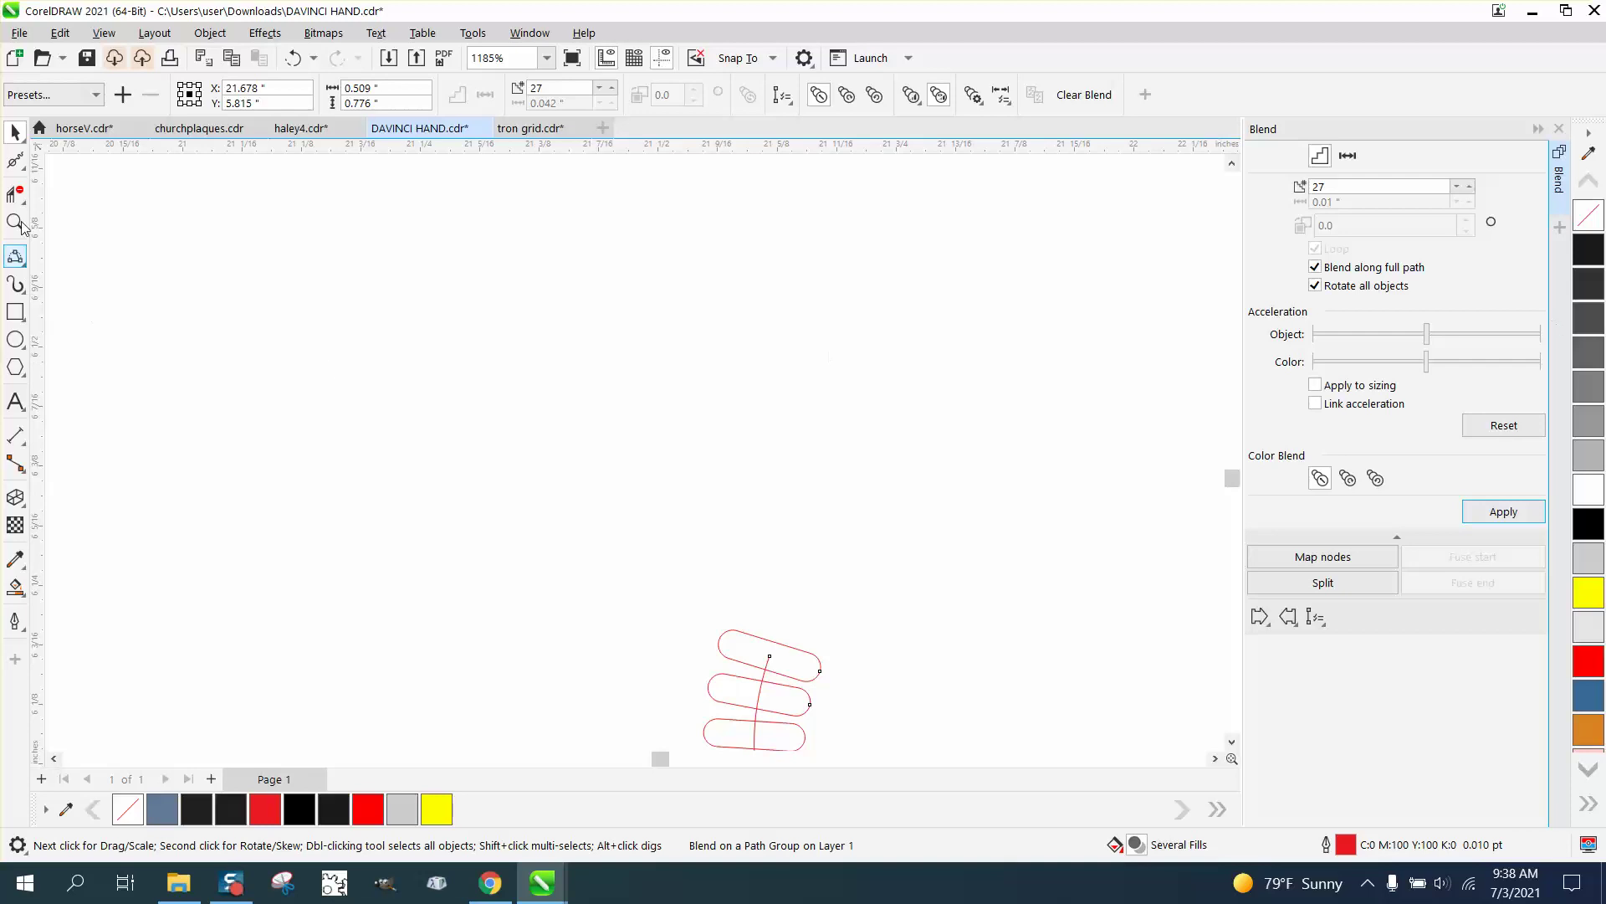
{"action": "scroll", "coordinate": [586, 405], "scroll_direction": "down", "scroll_amount": 2}
Break the capsule blend apart and move the red guide curve 2" right.
{"action": "scroll", "coordinate": [701, 498], "scroll_direction": "down", "scroll_amount": 2}
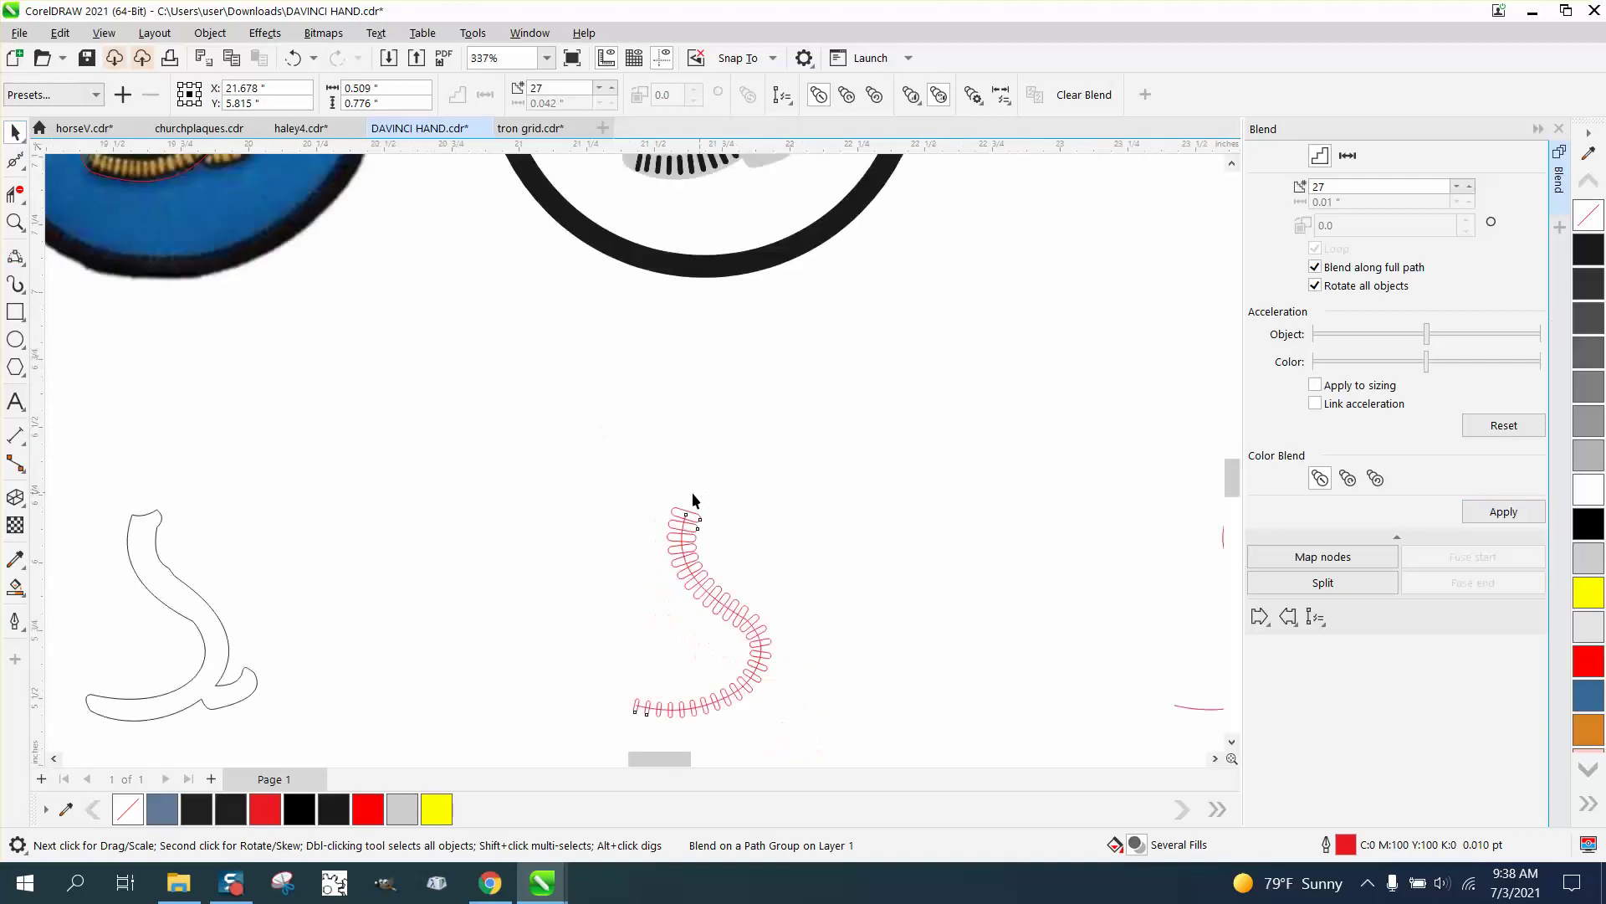
{"action": "left_click_drag", "start_coordinate": [538, 494], "coordinate": [803, 728]}
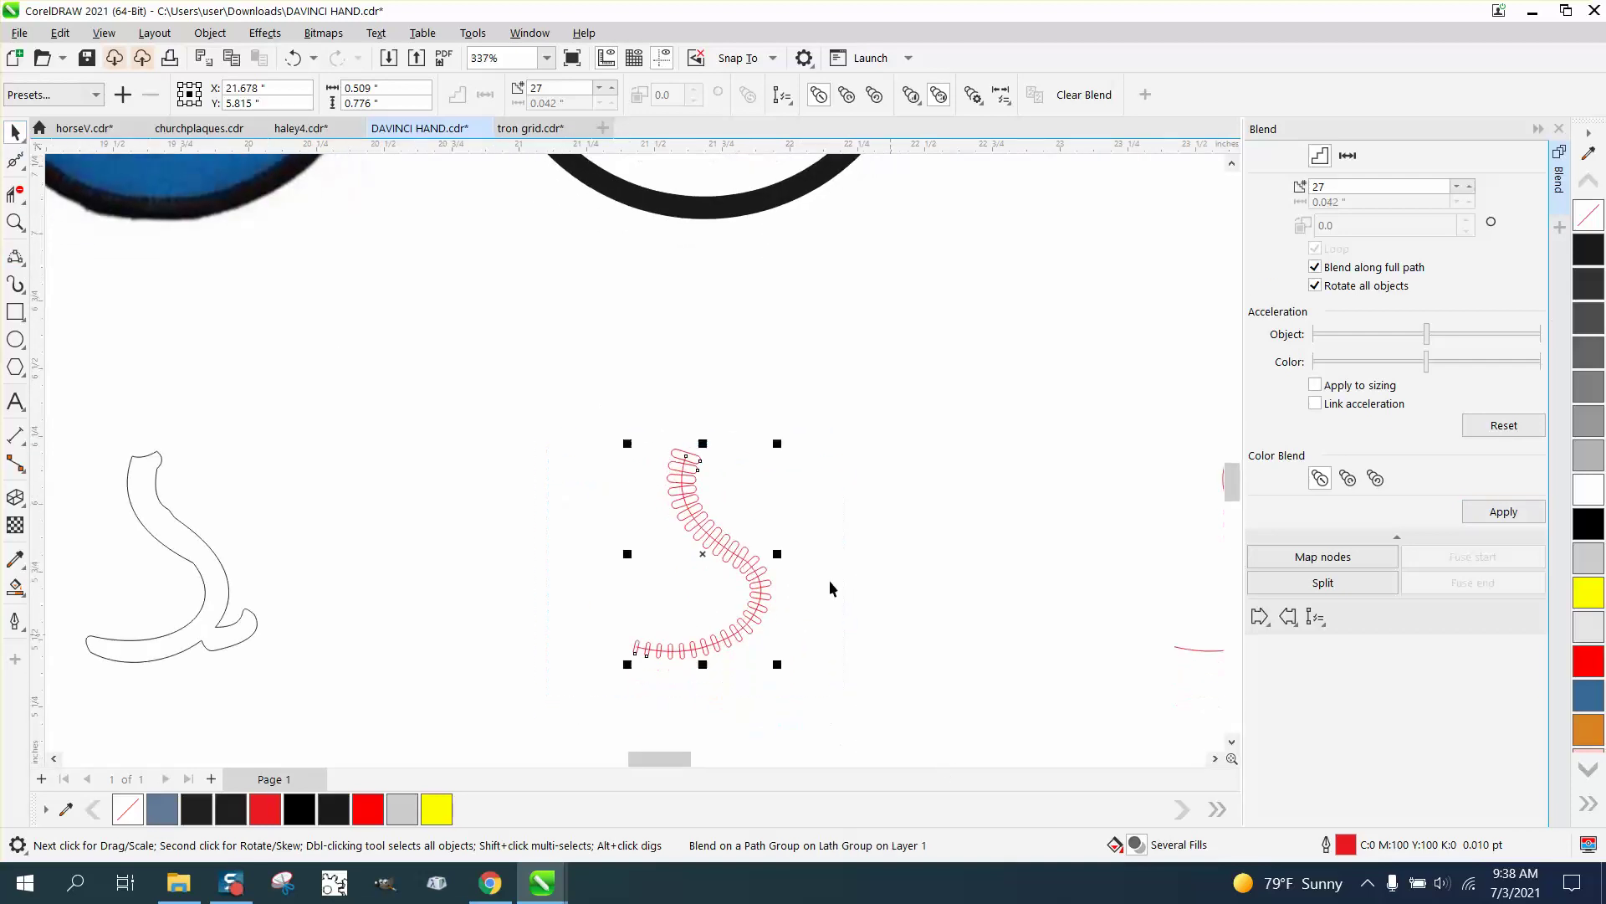
{"action": "left_click", "coordinate": [210, 33]}
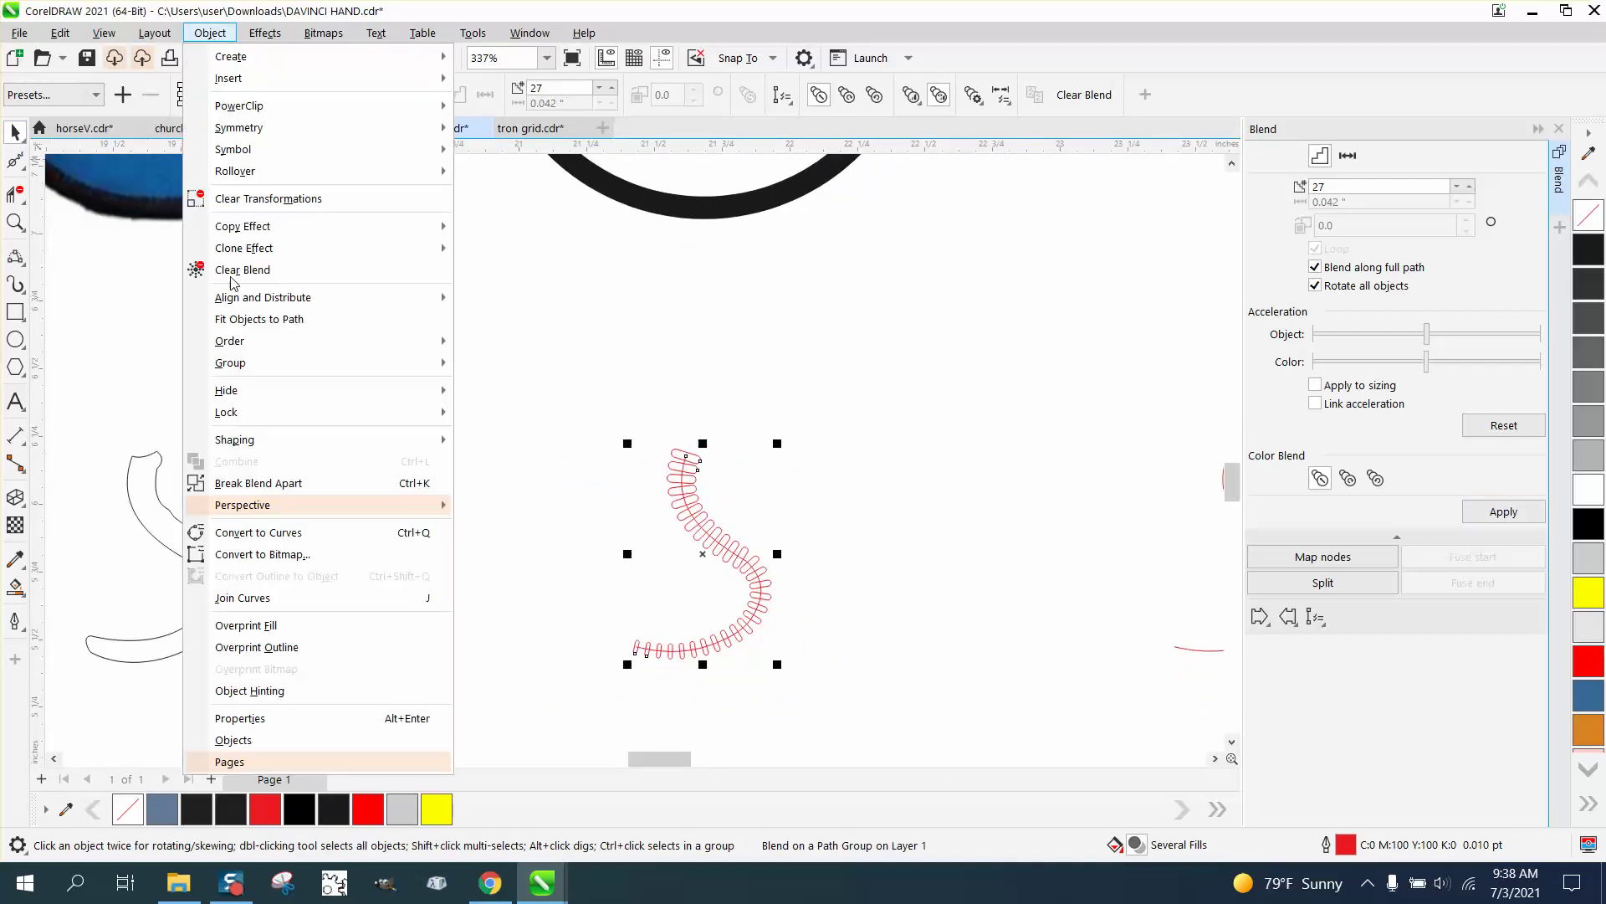
{"action": "left_click", "coordinate": [287, 488]}
{"action": "left_click", "coordinate": [686, 467]}
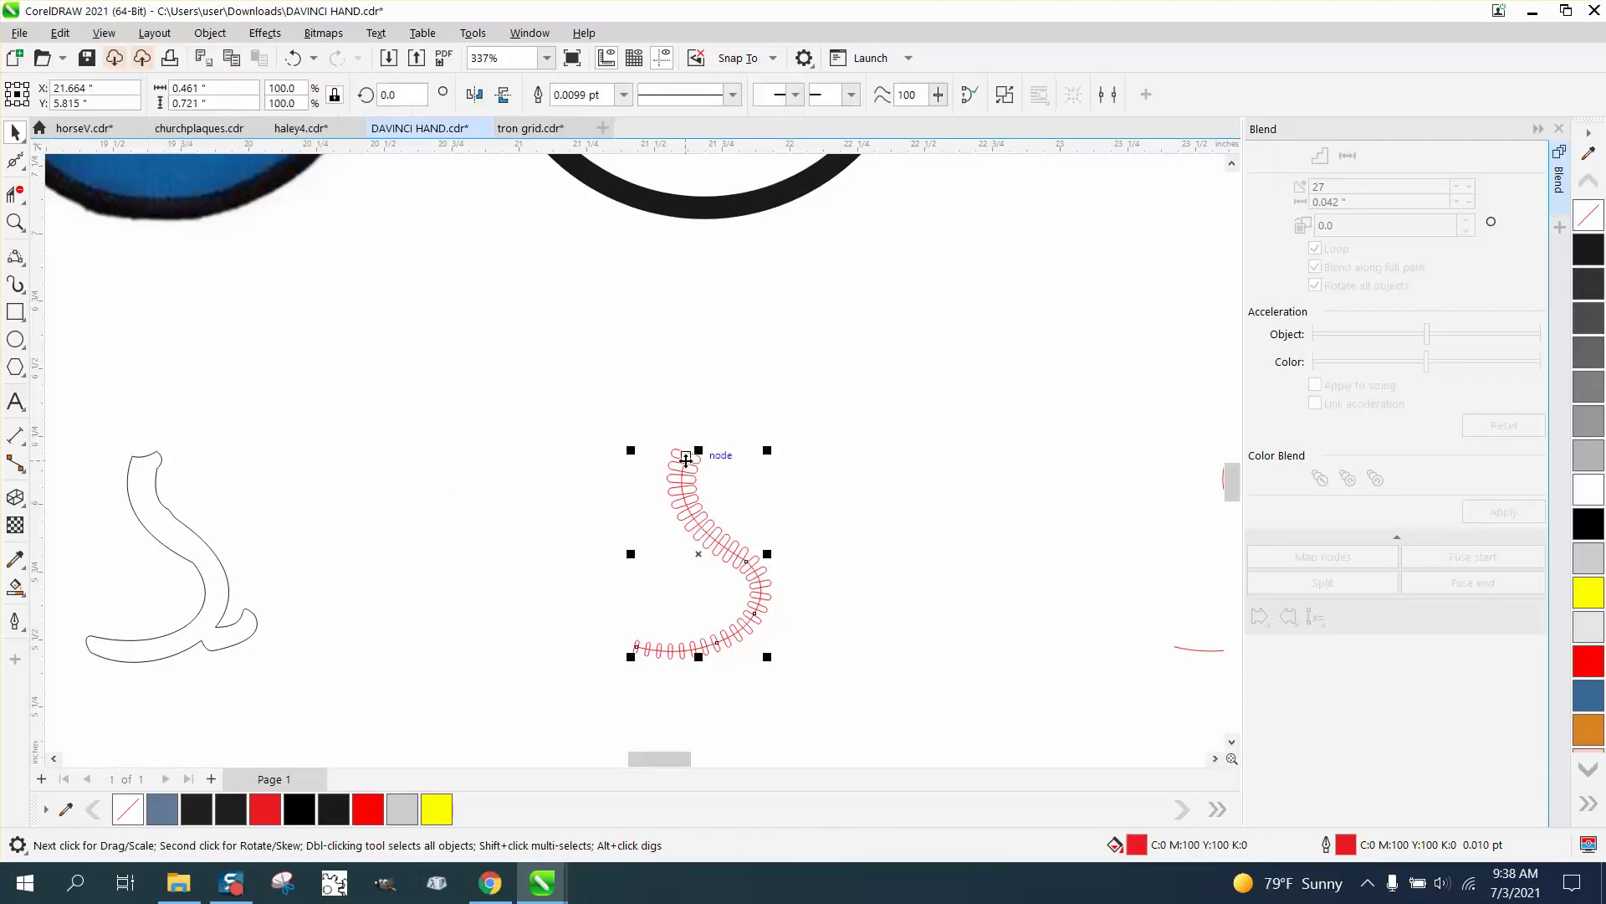
{"action": "key", "text": "Right"}
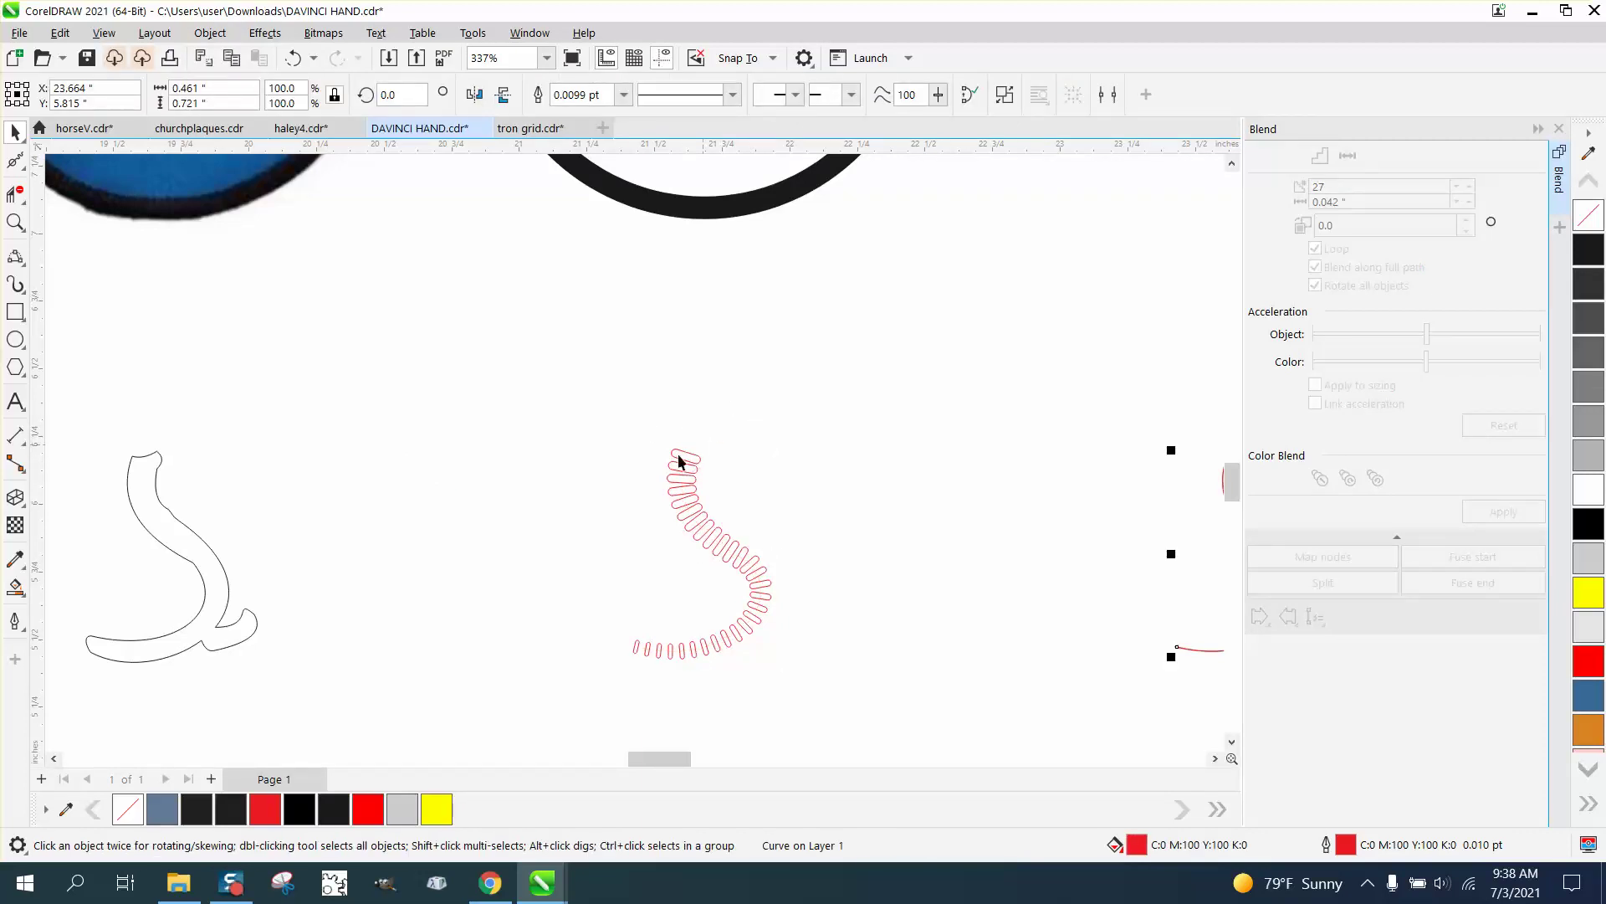
Fill the separated capsules black with no outline and move them 2" left onto the cobra outline.
{"action": "left_click_drag", "start_coordinate": [596, 430], "coordinate": [676, 621]}
{"action": "left_click_drag", "start_coordinate": [836, 689], "coordinate": [835, 690]}
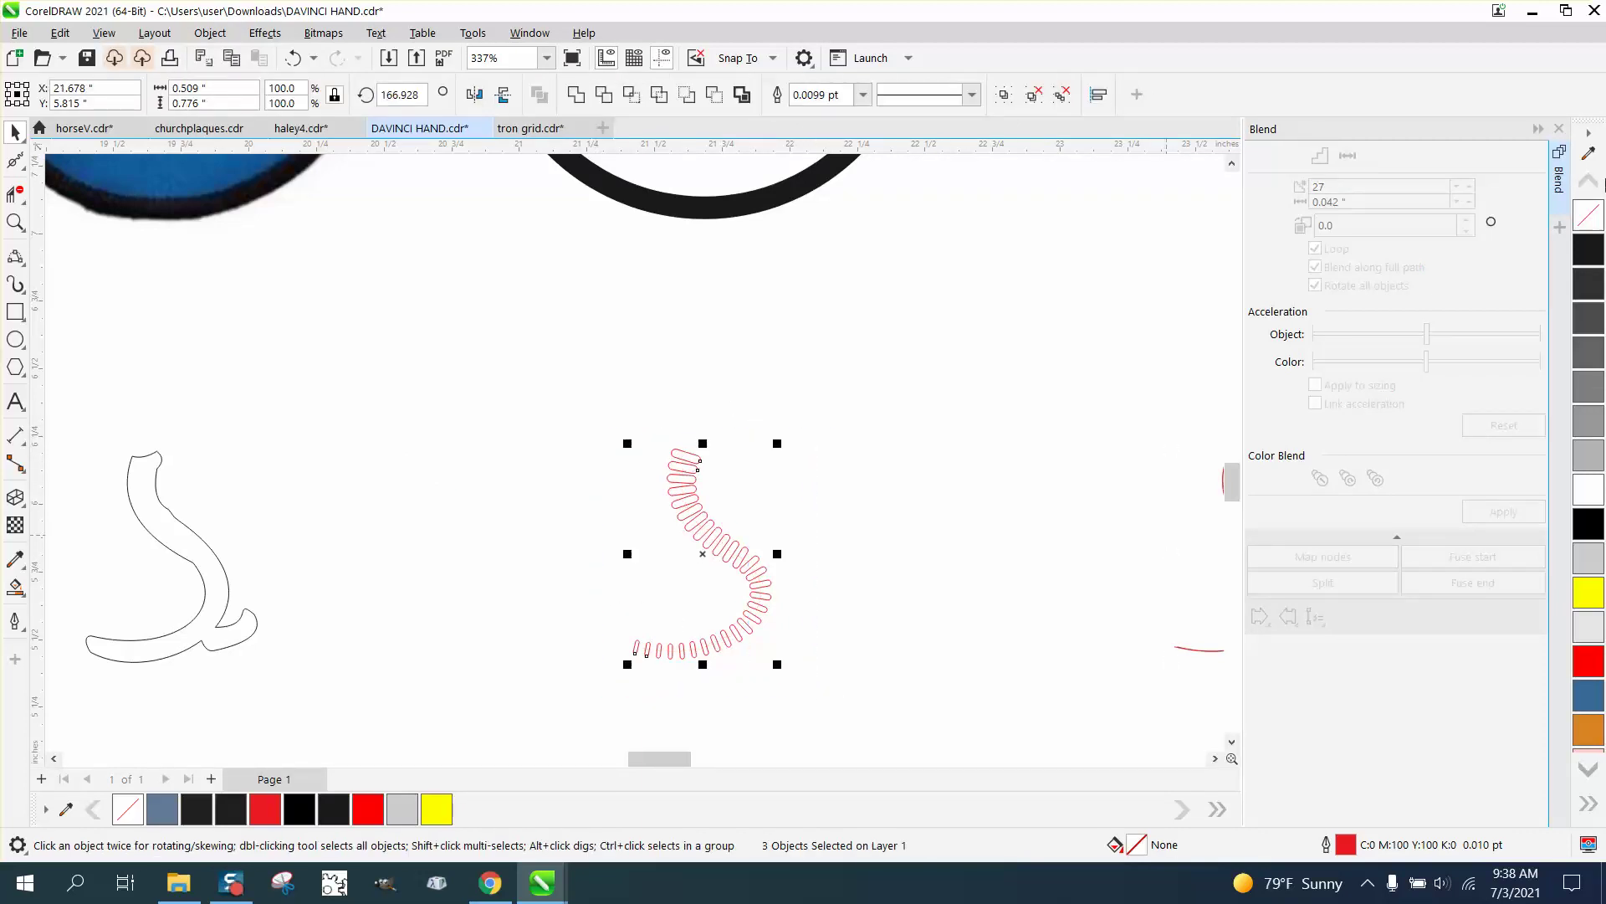
{"action": "left_click", "coordinate": [1592, 211]}
{"action": "right_click", "coordinate": [1593, 215]}
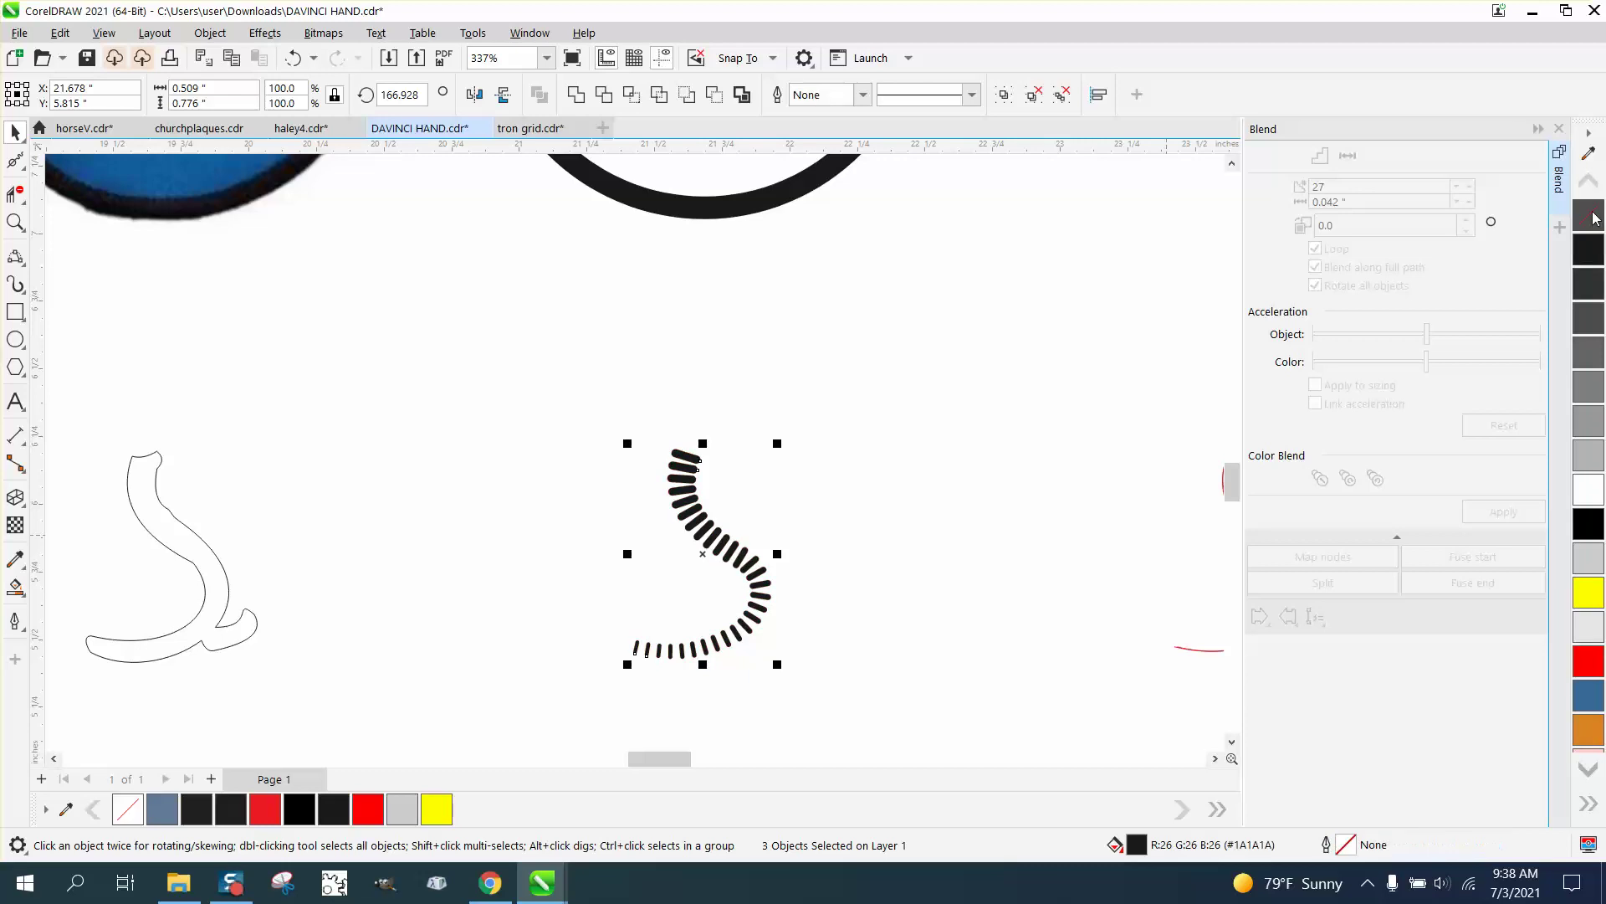
{"action": "key", "text": "F4"}
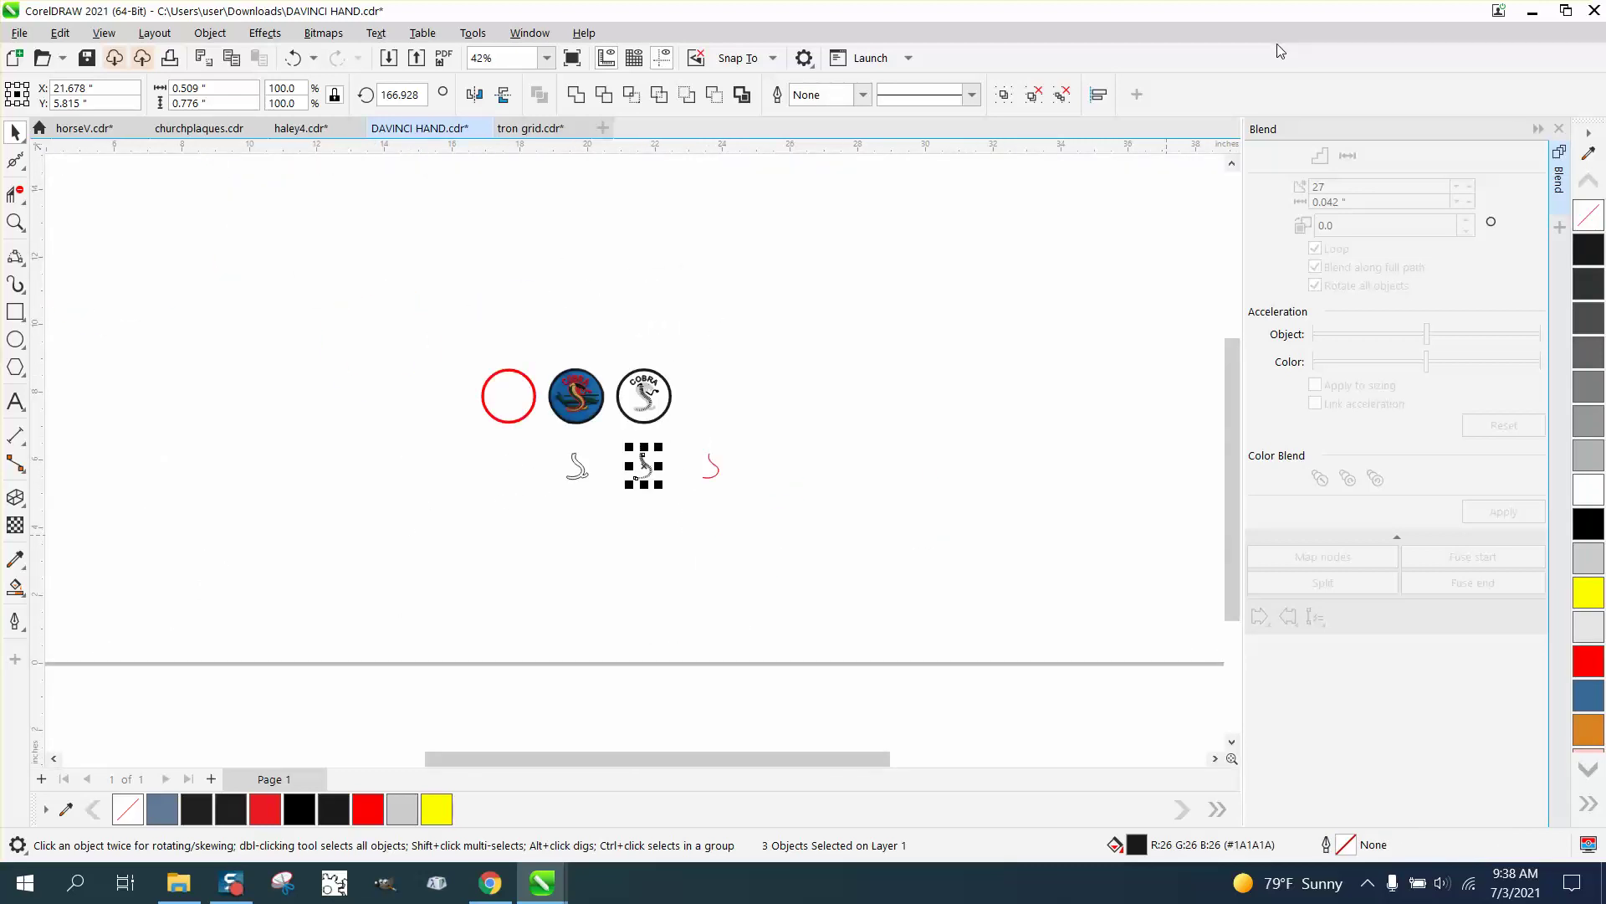
{"action": "key", "text": "shift+Left"}
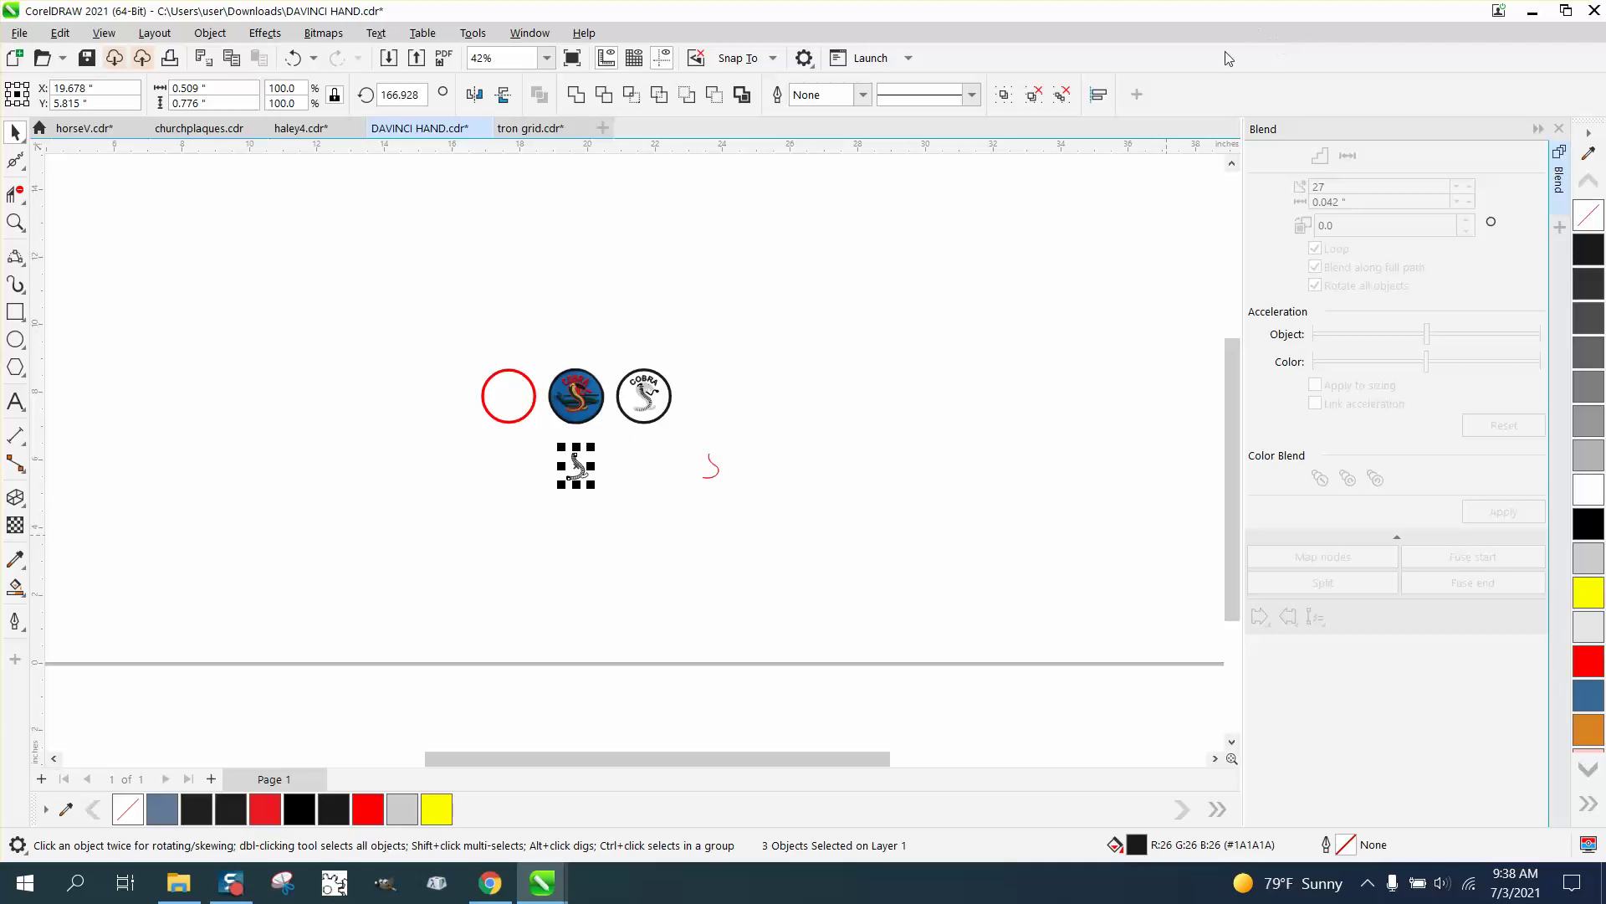
Move the blue COBRA patch photo 2" right to uncover the red outline.
{"action": "left_click", "coordinate": [14, 222]}
{"action": "left_click_drag", "start_coordinate": [527, 328], "coordinate": [761, 545]}
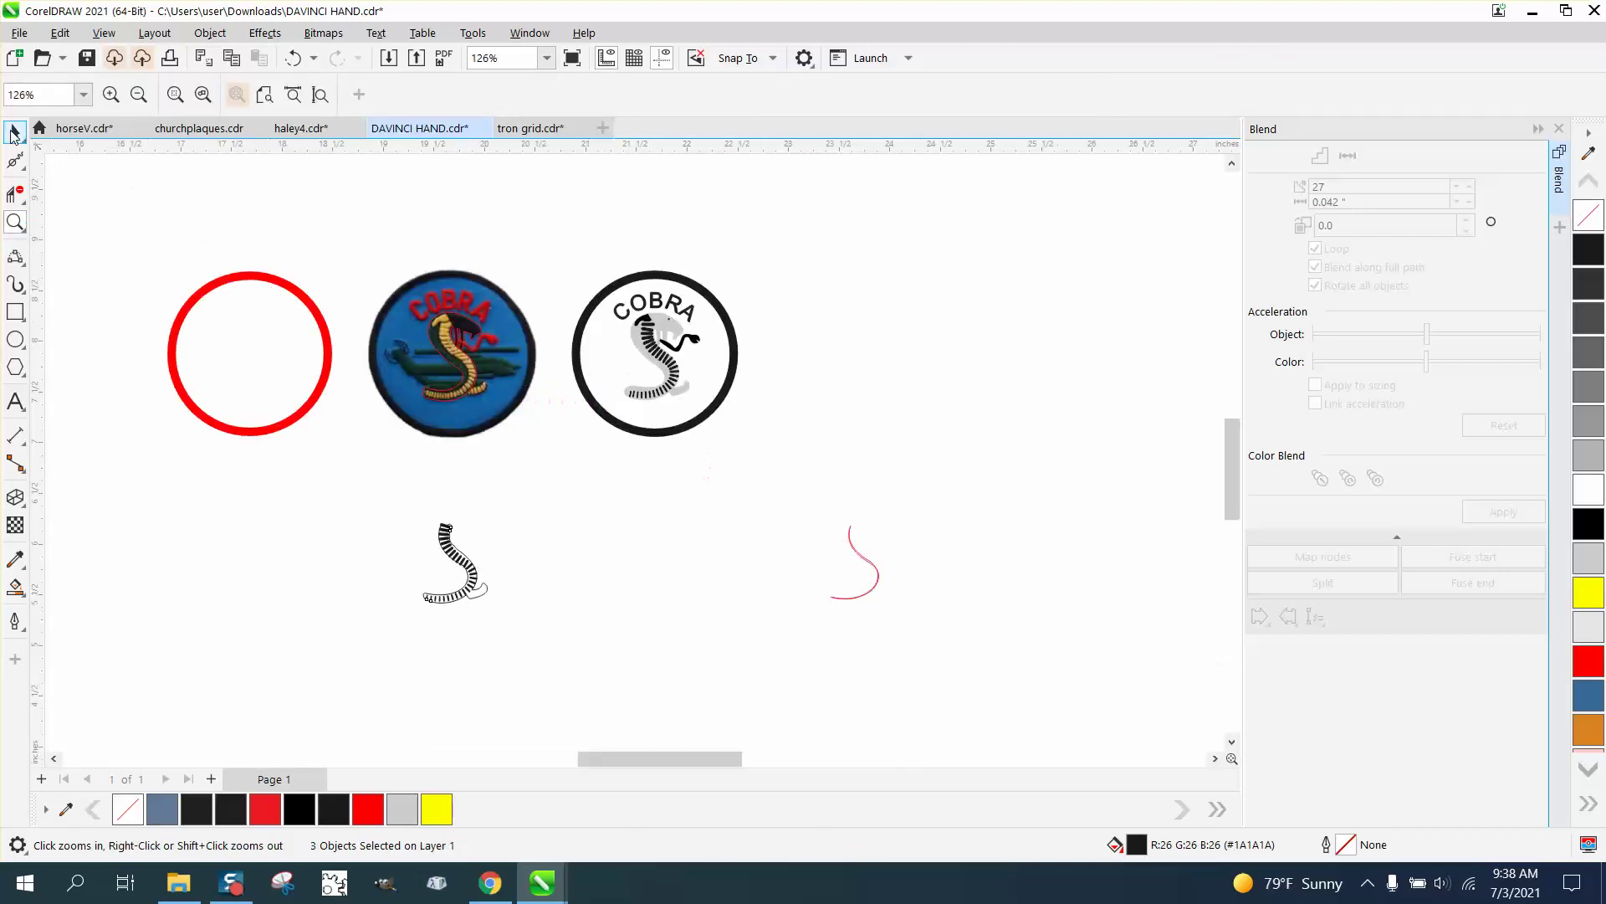
{"action": "left_click", "coordinate": [14, 132]}
{"action": "left_click", "coordinate": [519, 321]}
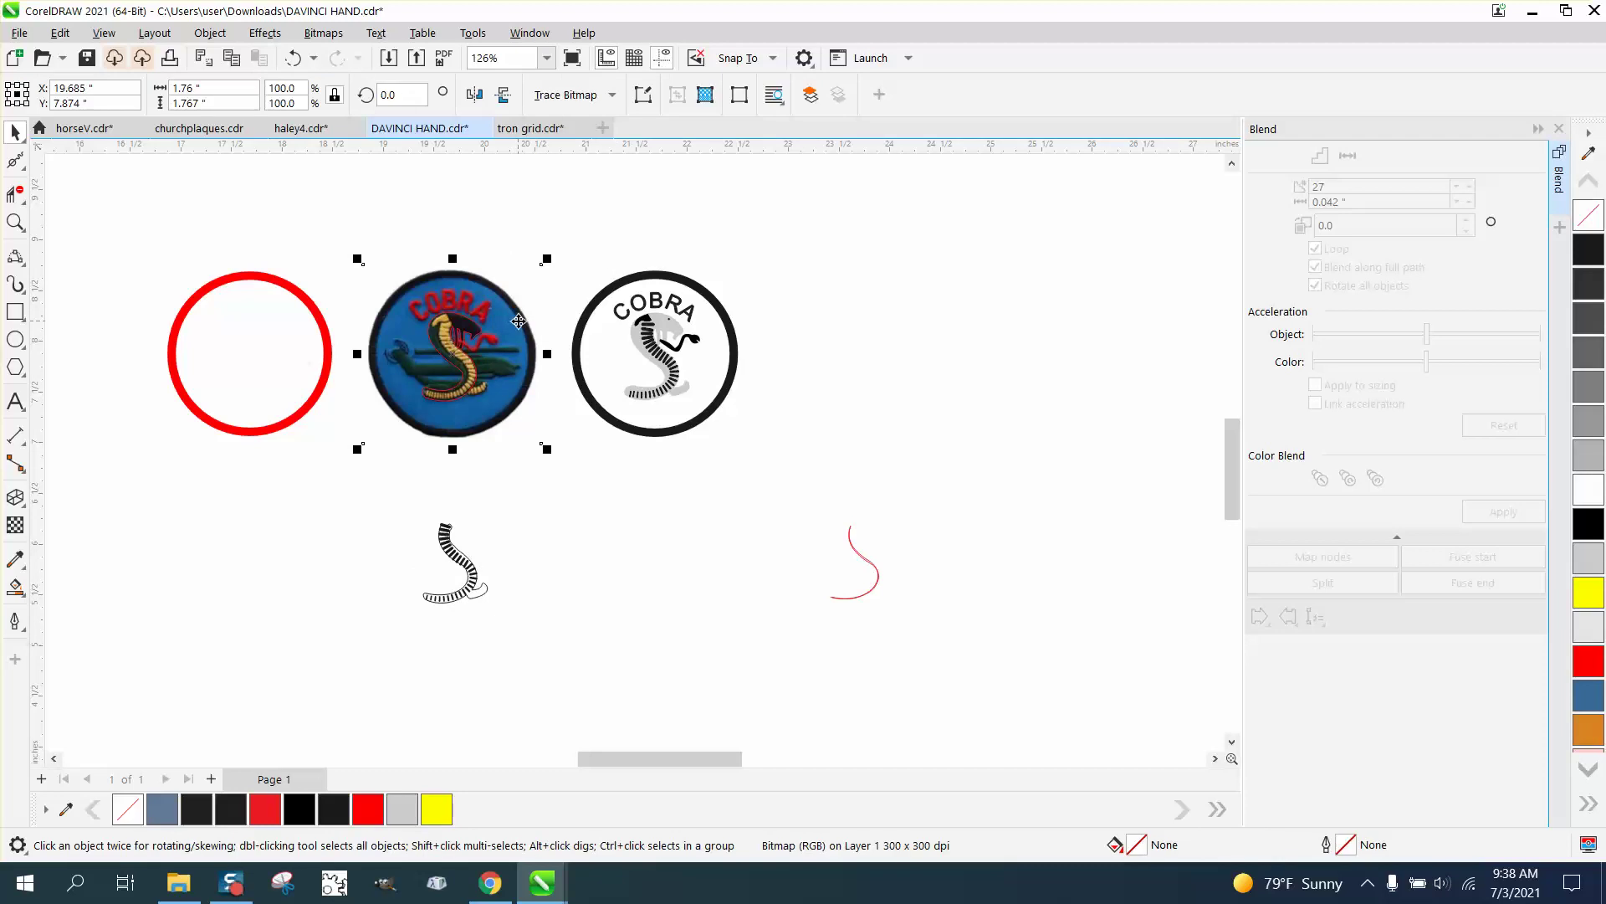
{"action": "key", "text": "shift+Right"}
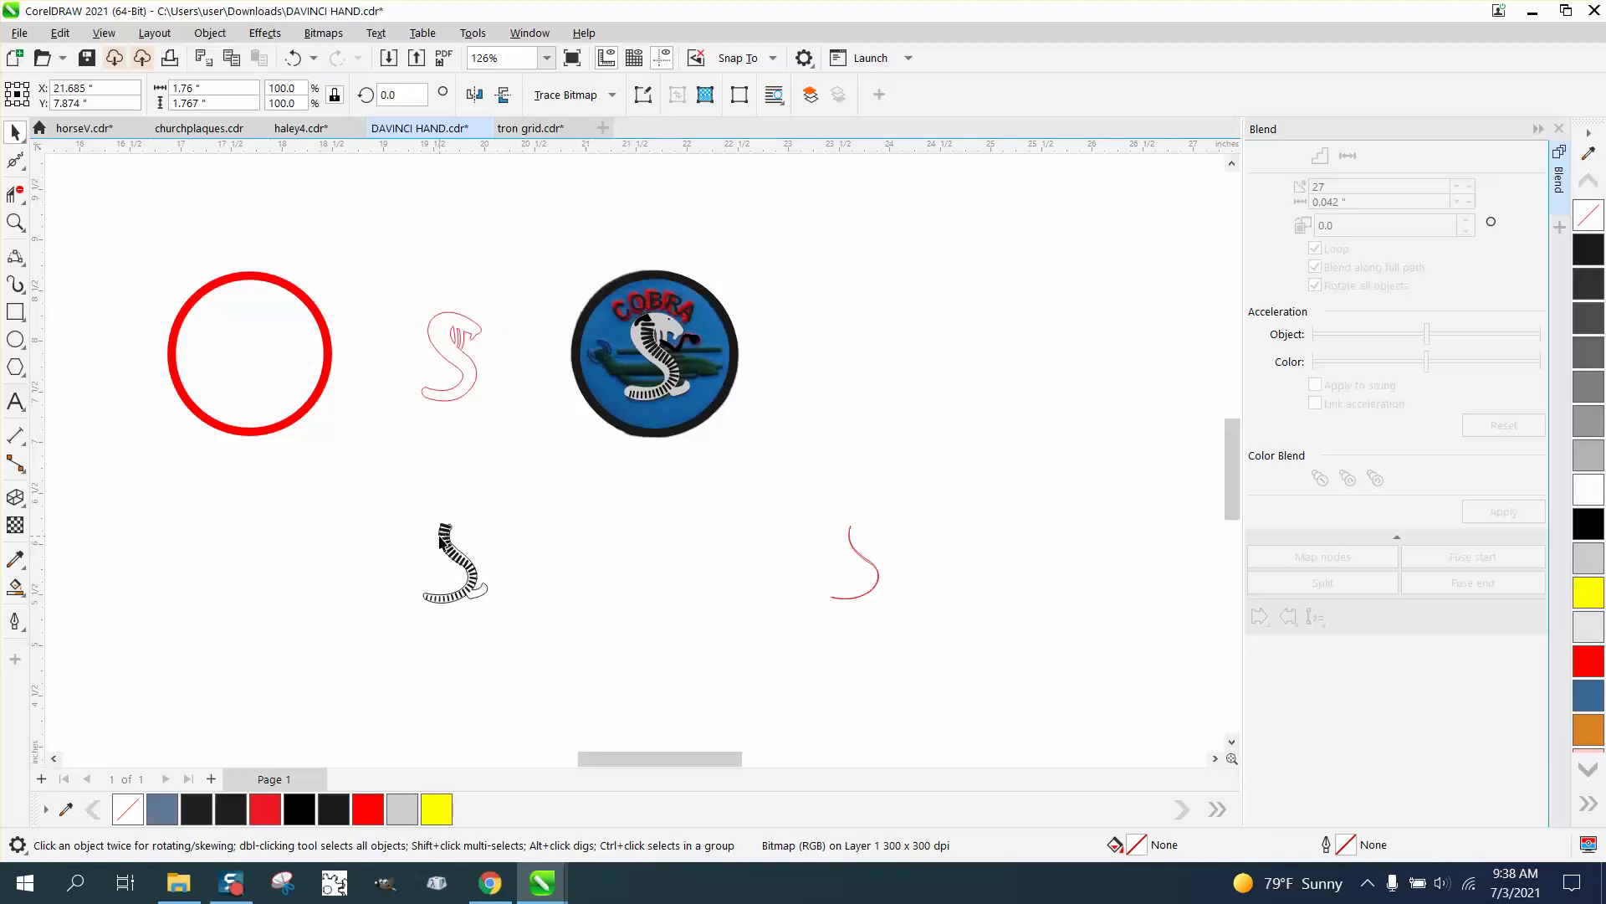
Move the black scale markings group 2" up into the red cobra outline.
{"action": "left_click", "coordinate": [443, 539]}
{"action": "key", "text": "shift+Up"}
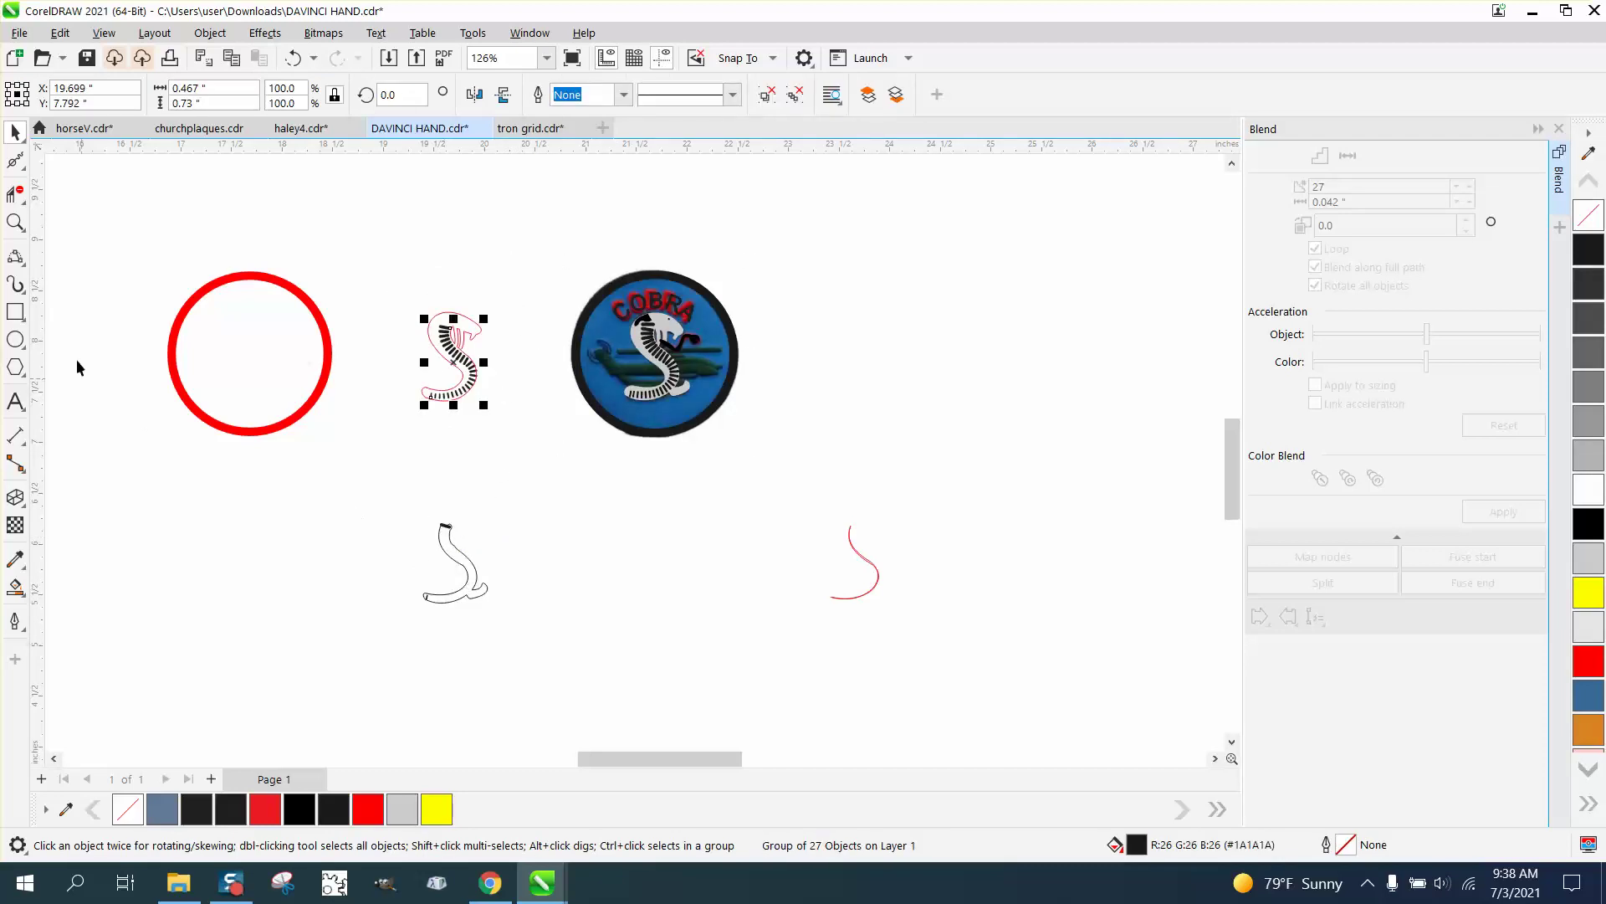
{"action": "left_click", "coordinate": [15, 221]}
{"action": "left_click_drag", "start_coordinate": [407, 283], "coordinate": [634, 447]}
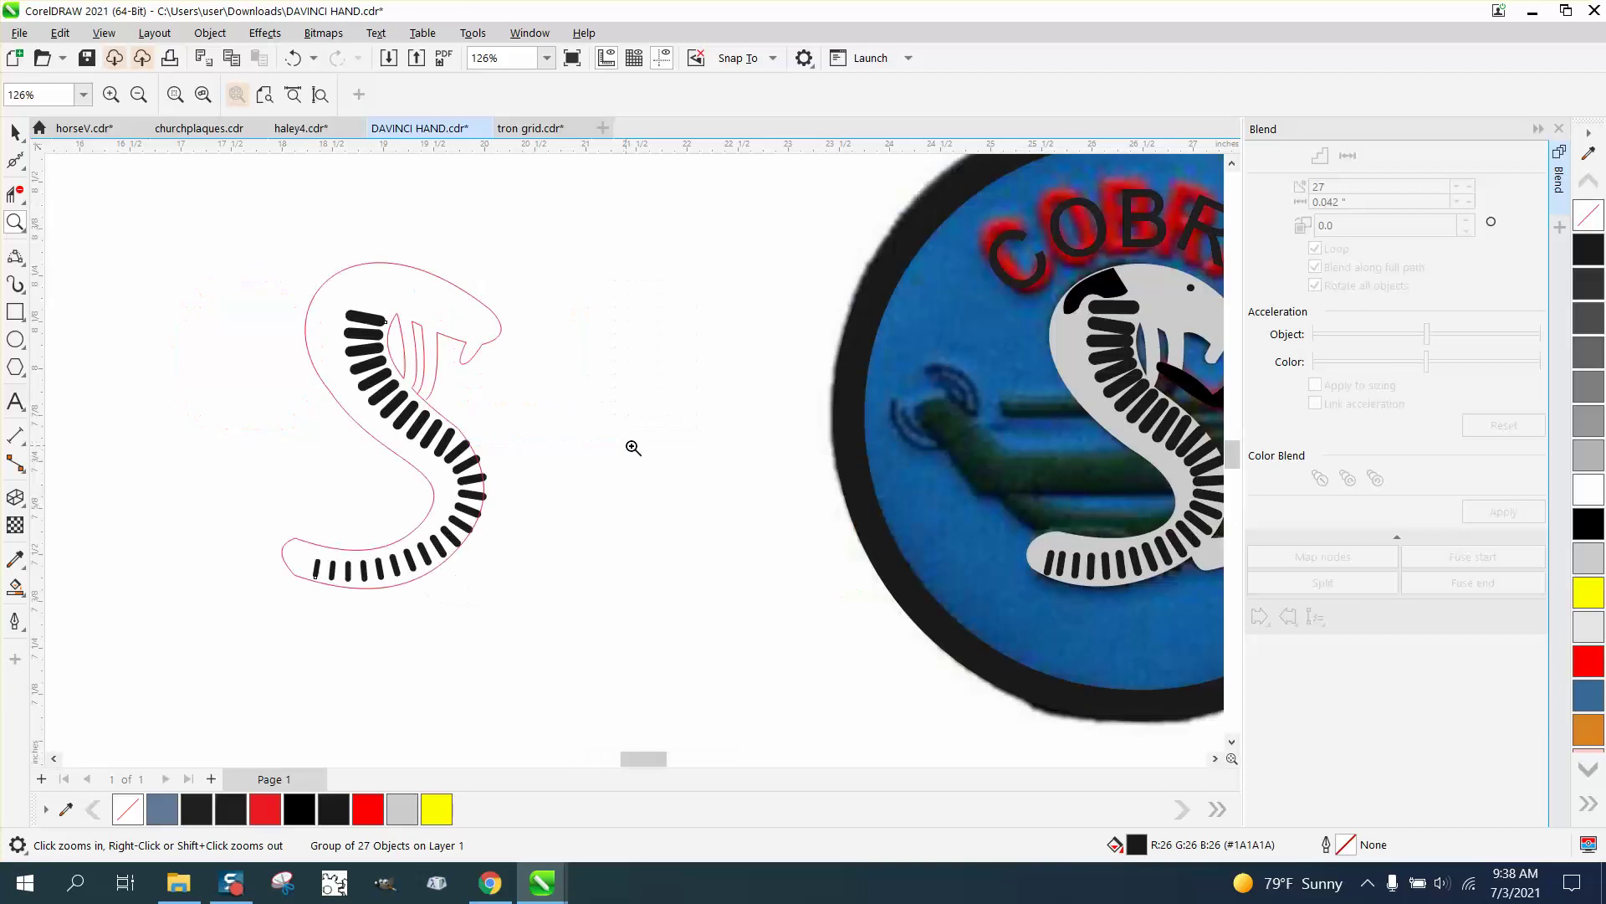
{"action": "left_click", "coordinate": [617, 327]}
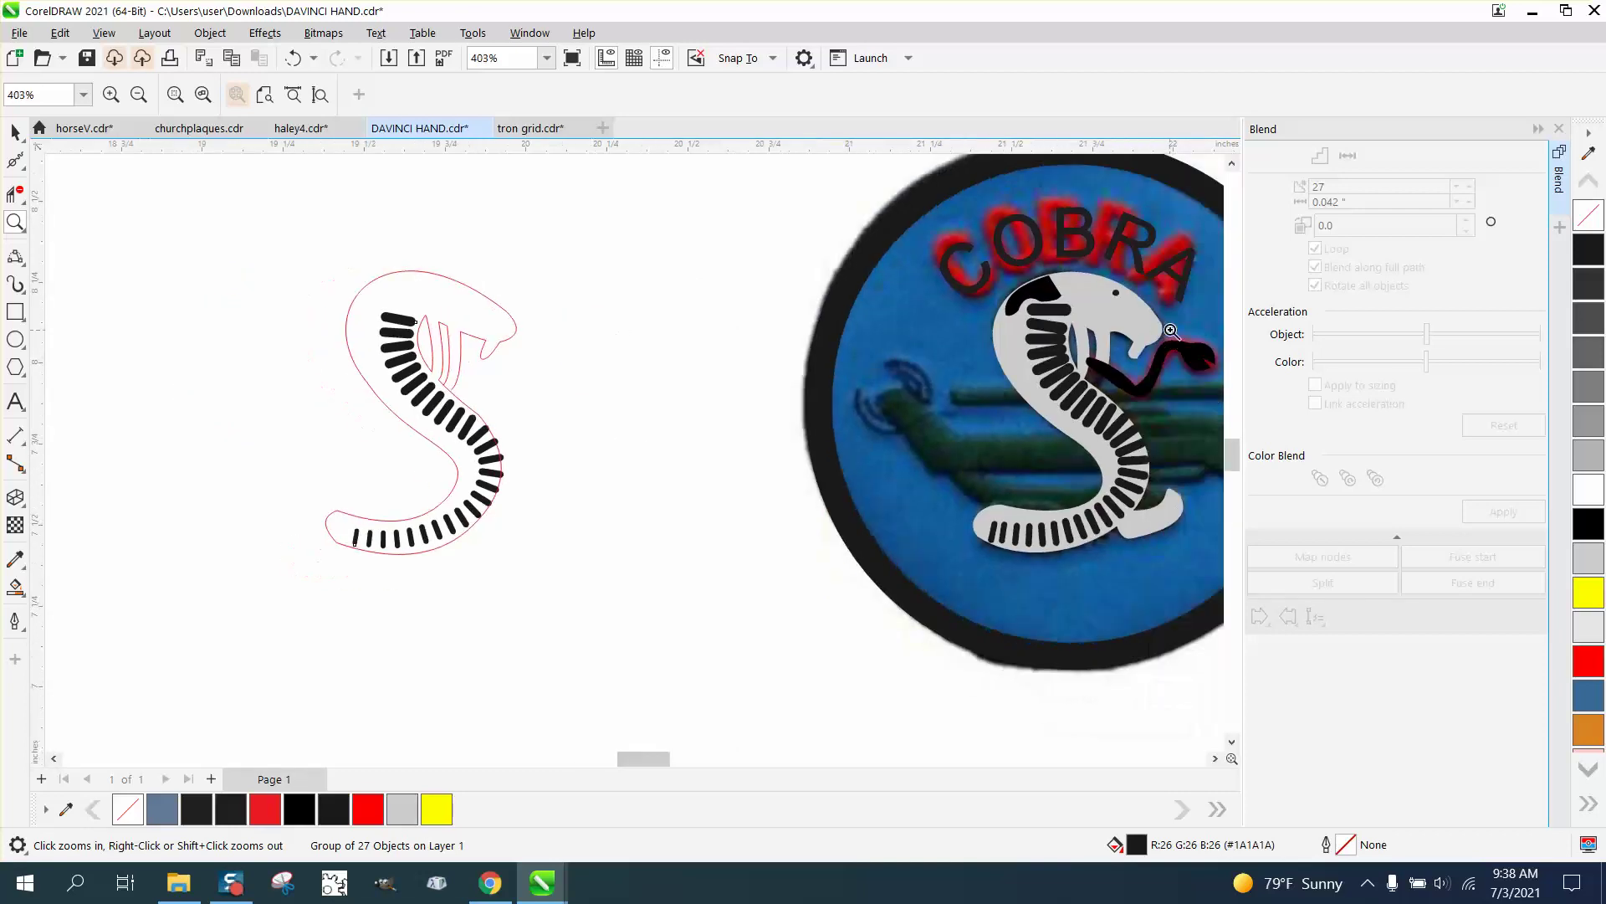
Draw a tiny ellipse on the cobra's head and make it solid black with no outline.
{"action": "left_click", "coordinate": [15, 339]}
{"action": "left_click_drag", "start_coordinate": [497, 280], "coordinate": [504, 292]}
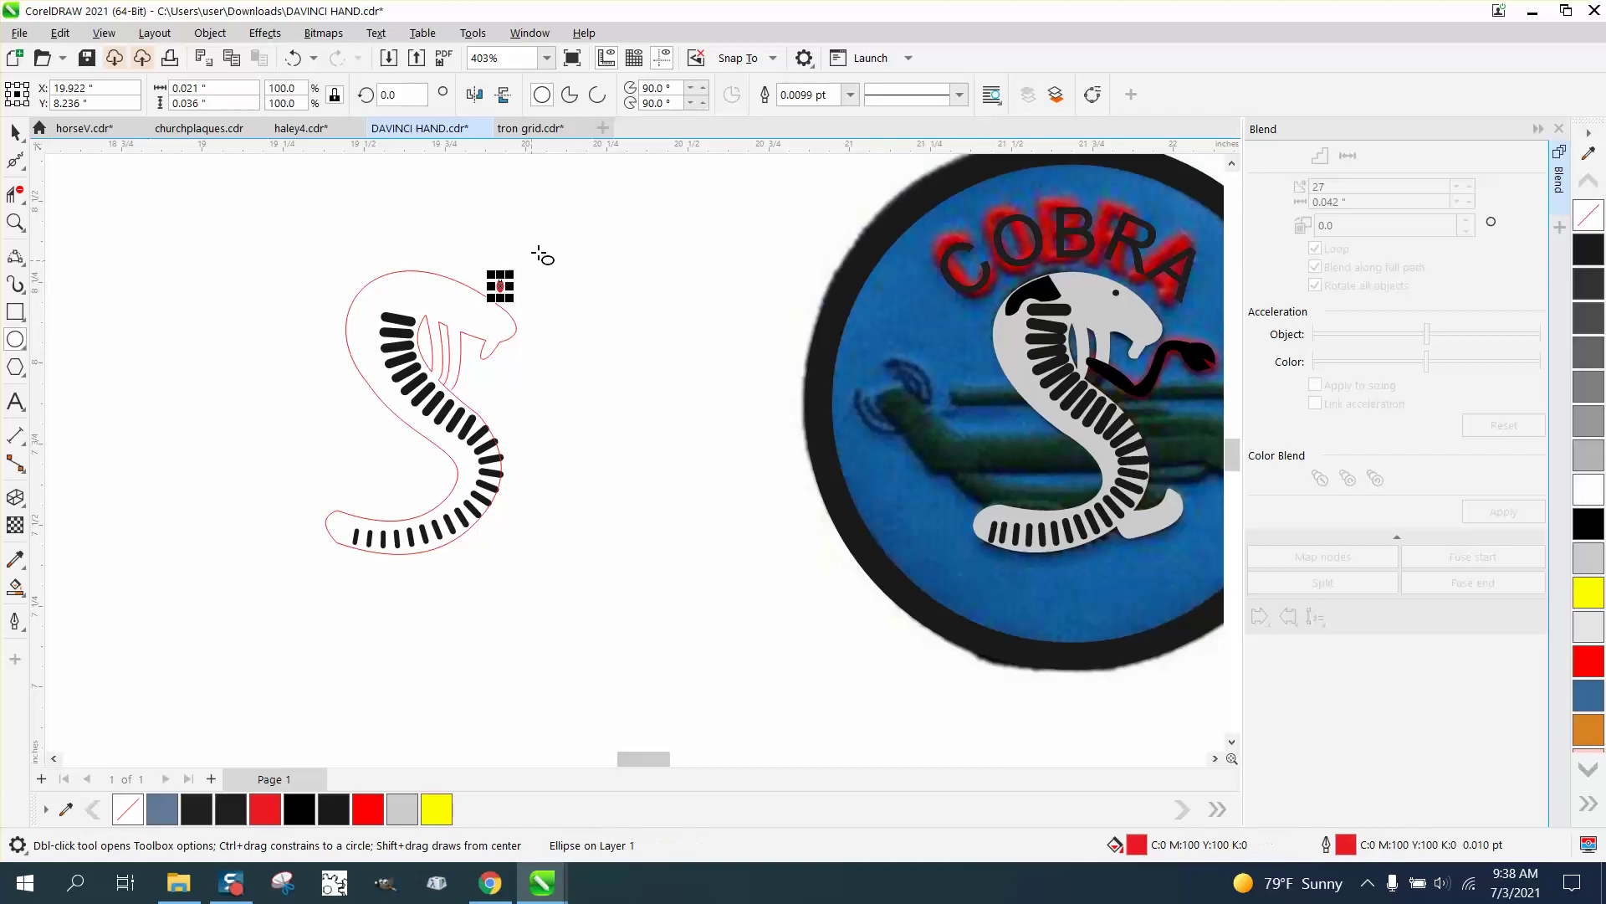
{"action": "key", "text": "Delete"}
{"action": "left_click_drag", "start_coordinate": [546, 251], "coordinate": [458, 300]}
{"action": "key", "text": "space"}
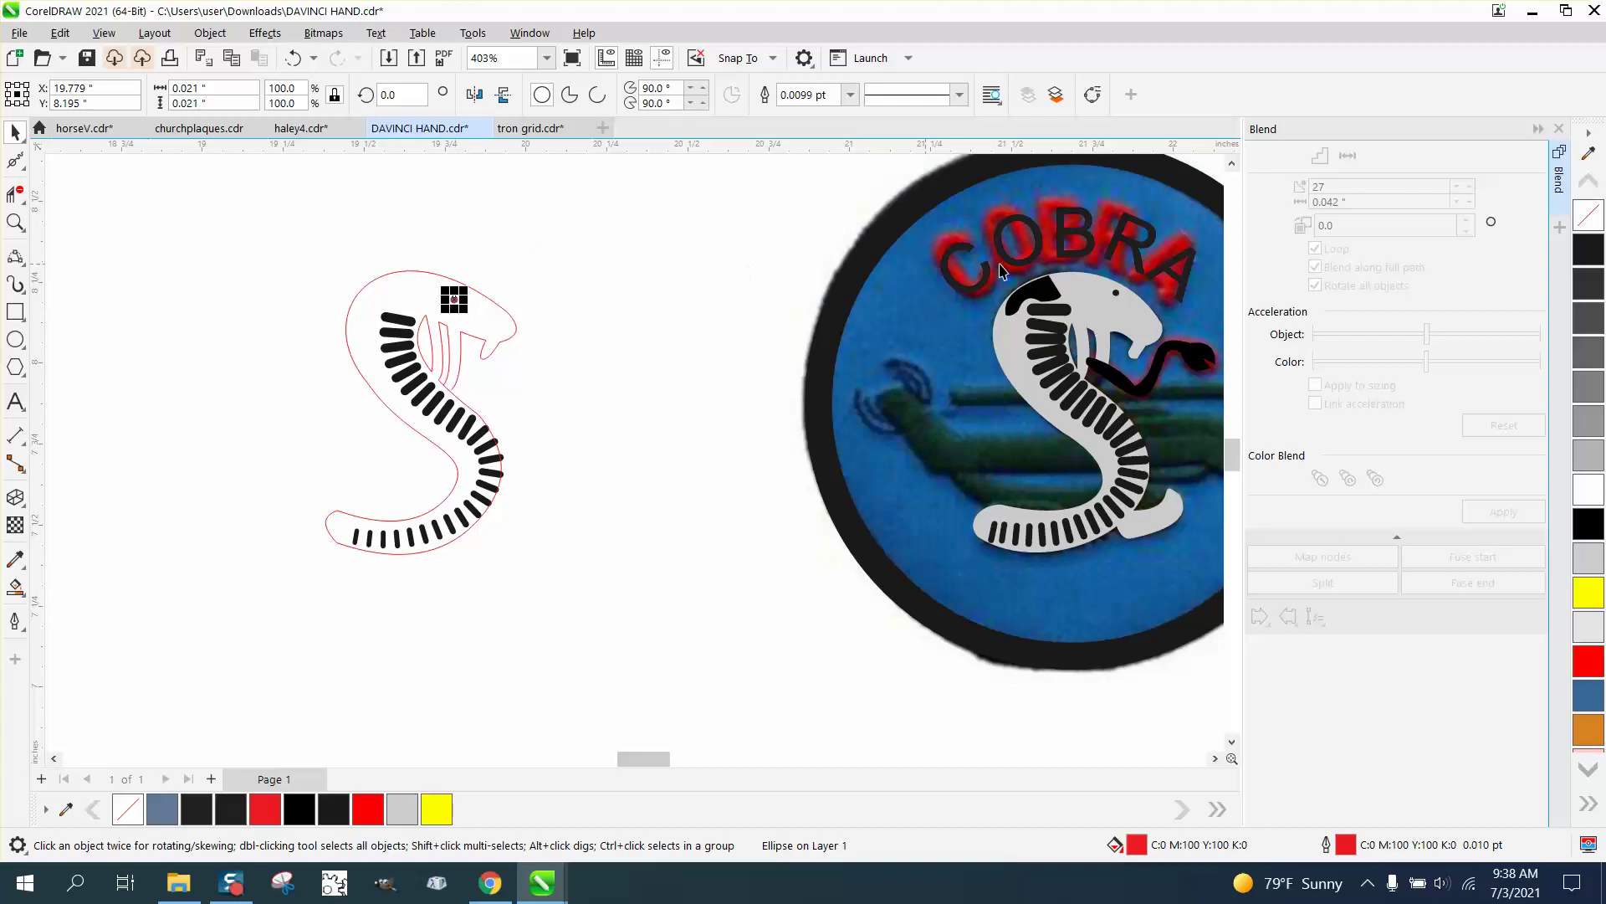
{"action": "left_click", "coordinate": [1589, 249]}
{"action": "right_click", "coordinate": [1589, 218]}
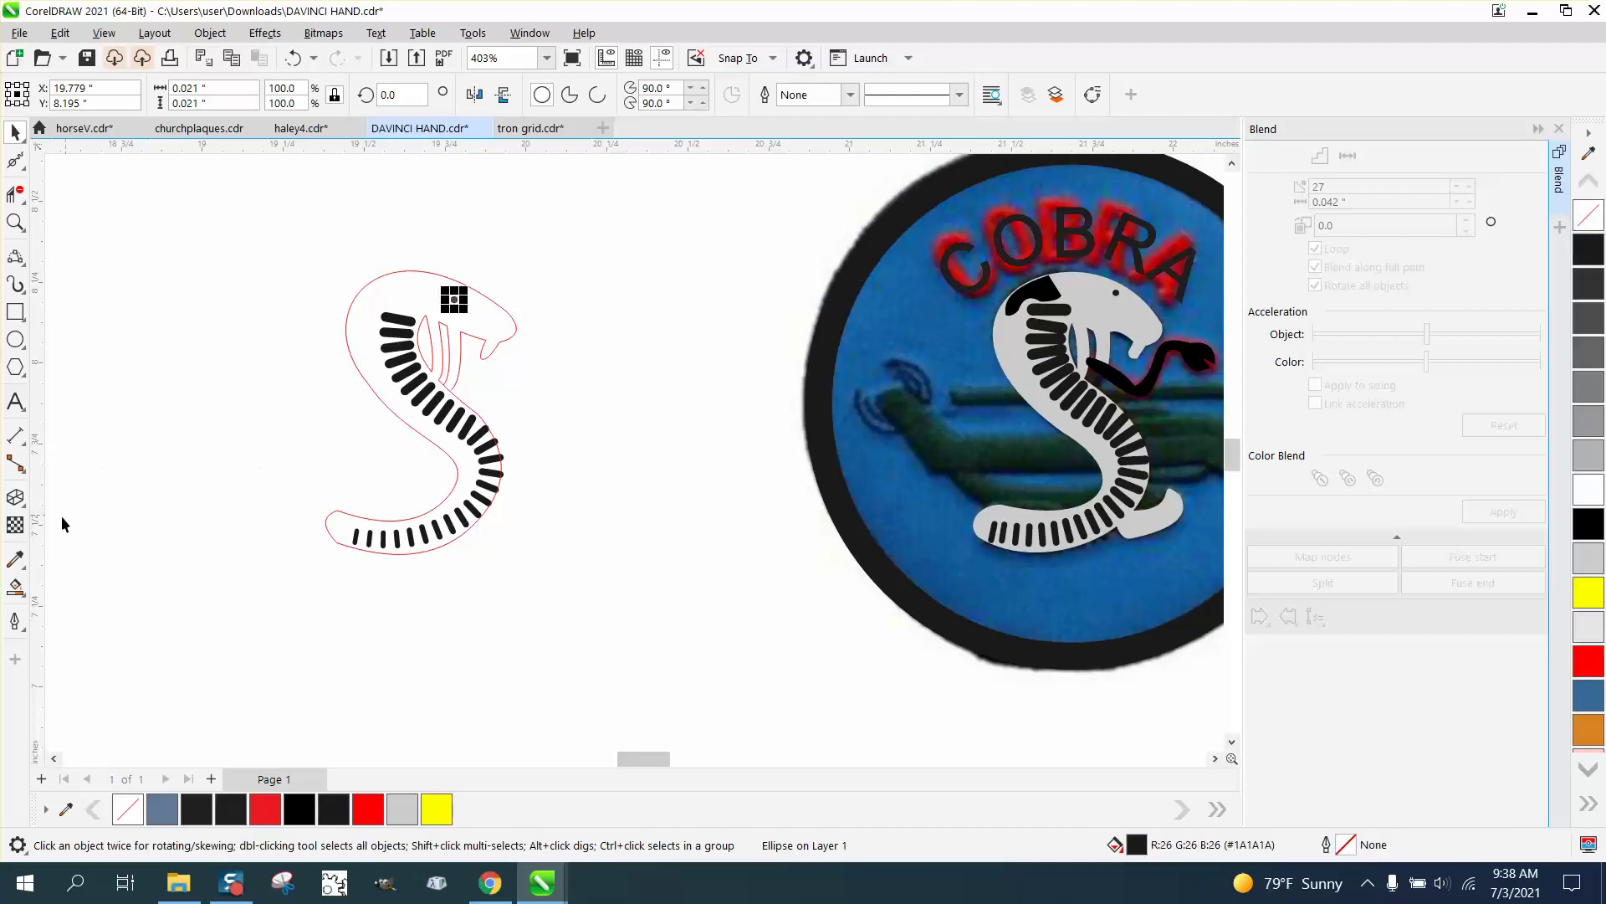
Try a grey fill on the body, undo it, and zoom in below the cobra's fangs.
{"action": "left_click", "coordinate": [15, 587]}
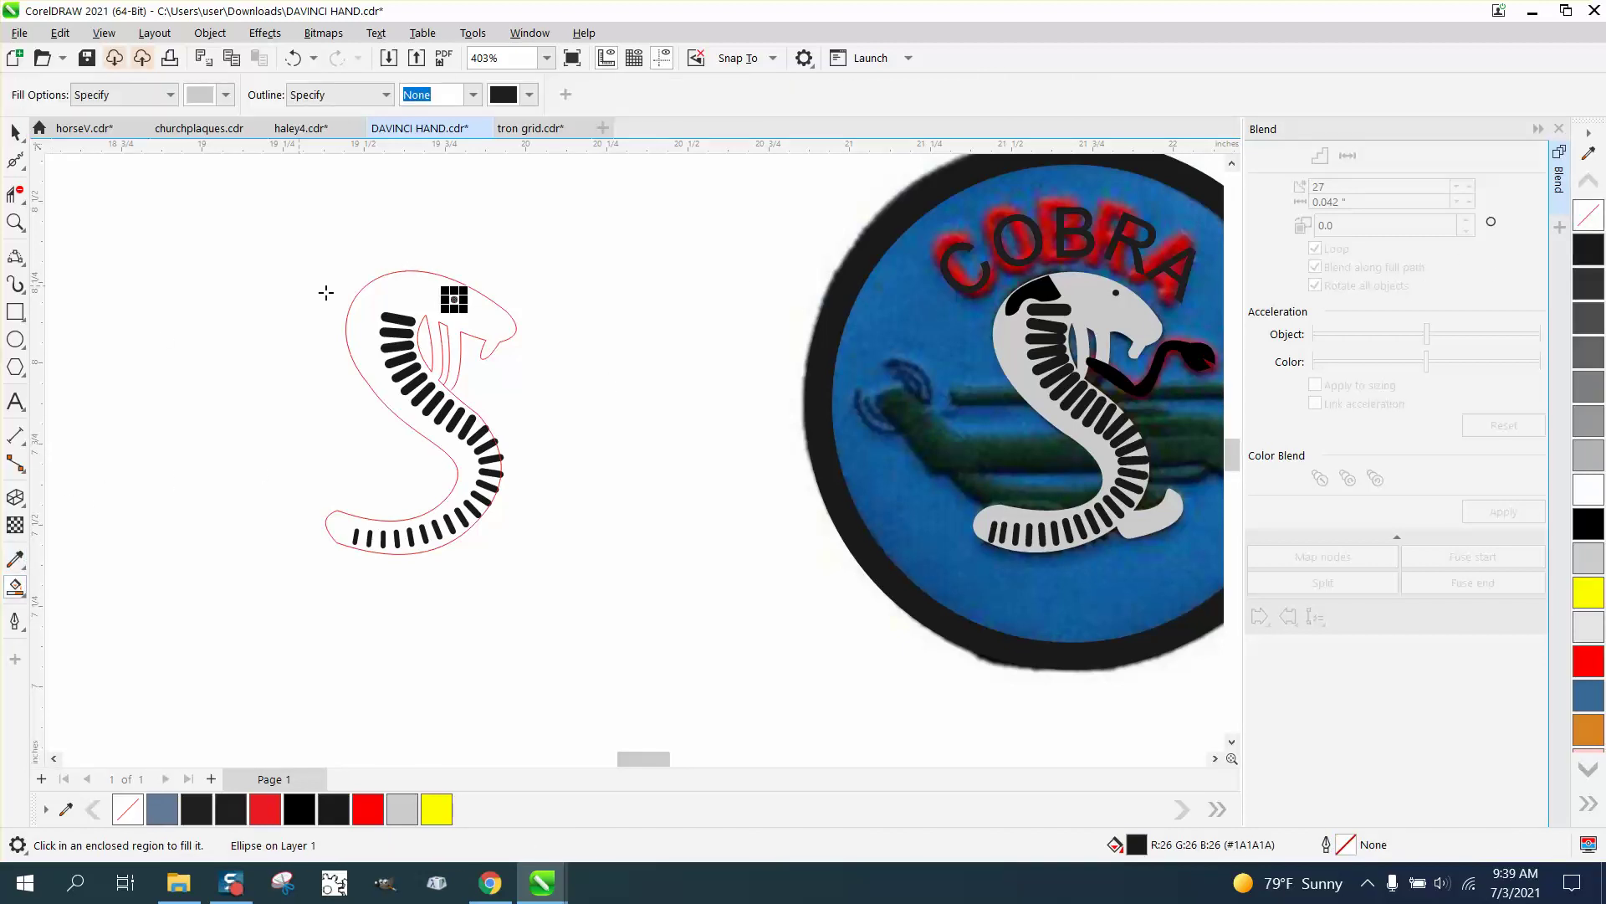
{"action": "left_click", "coordinate": [372, 323]}
{"action": "left_click", "coordinate": [294, 58]}
{"action": "scroll", "coordinate": [334, 327], "scroll_direction": "down", "scroll_amount": 1}
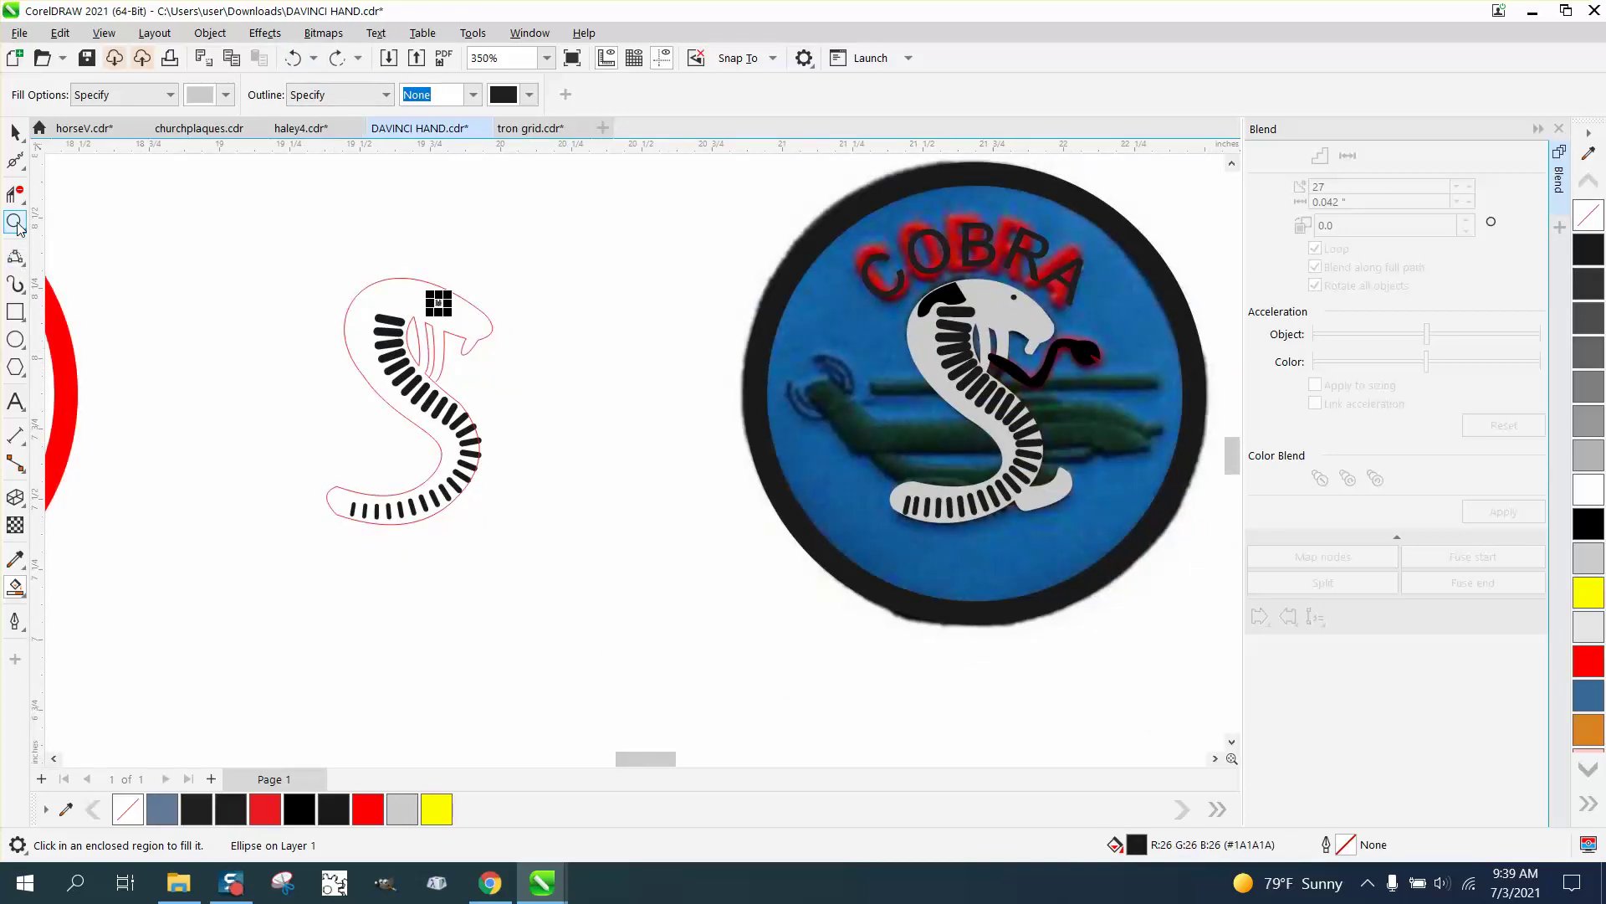
{"action": "left_click", "coordinate": [16, 222]}
{"action": "left_click_drag", "start_coordinate": [409, 318], "coordinate": [491, 377]}
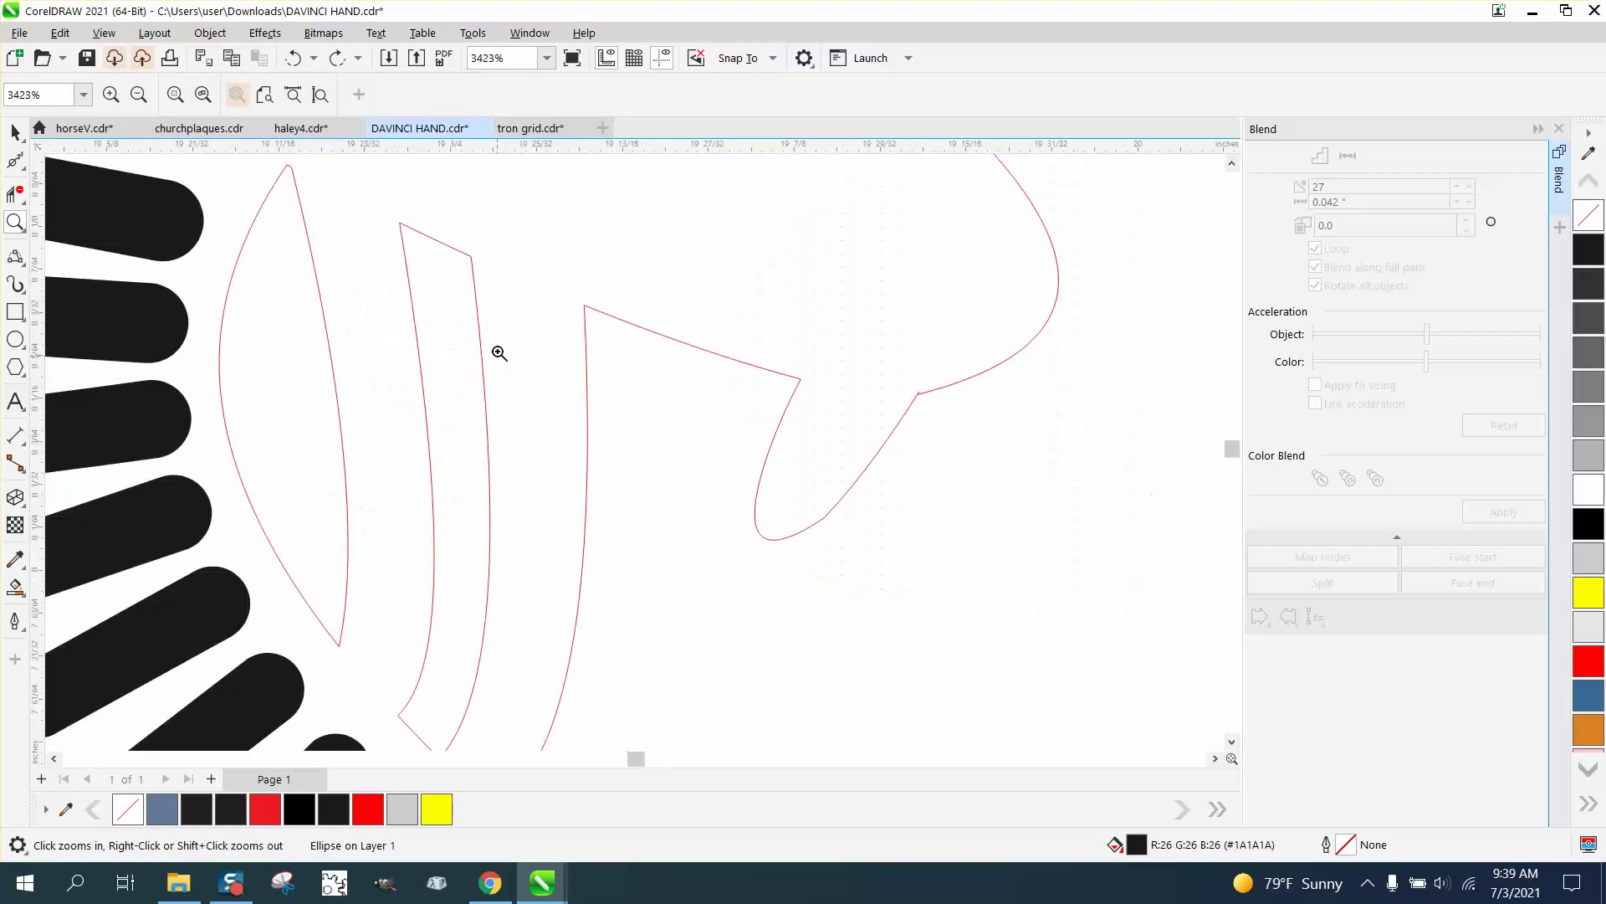
{"action": "scroll", "coordinate": [412, 639], "scroll_direction": "down", "scroll_amount": 1}
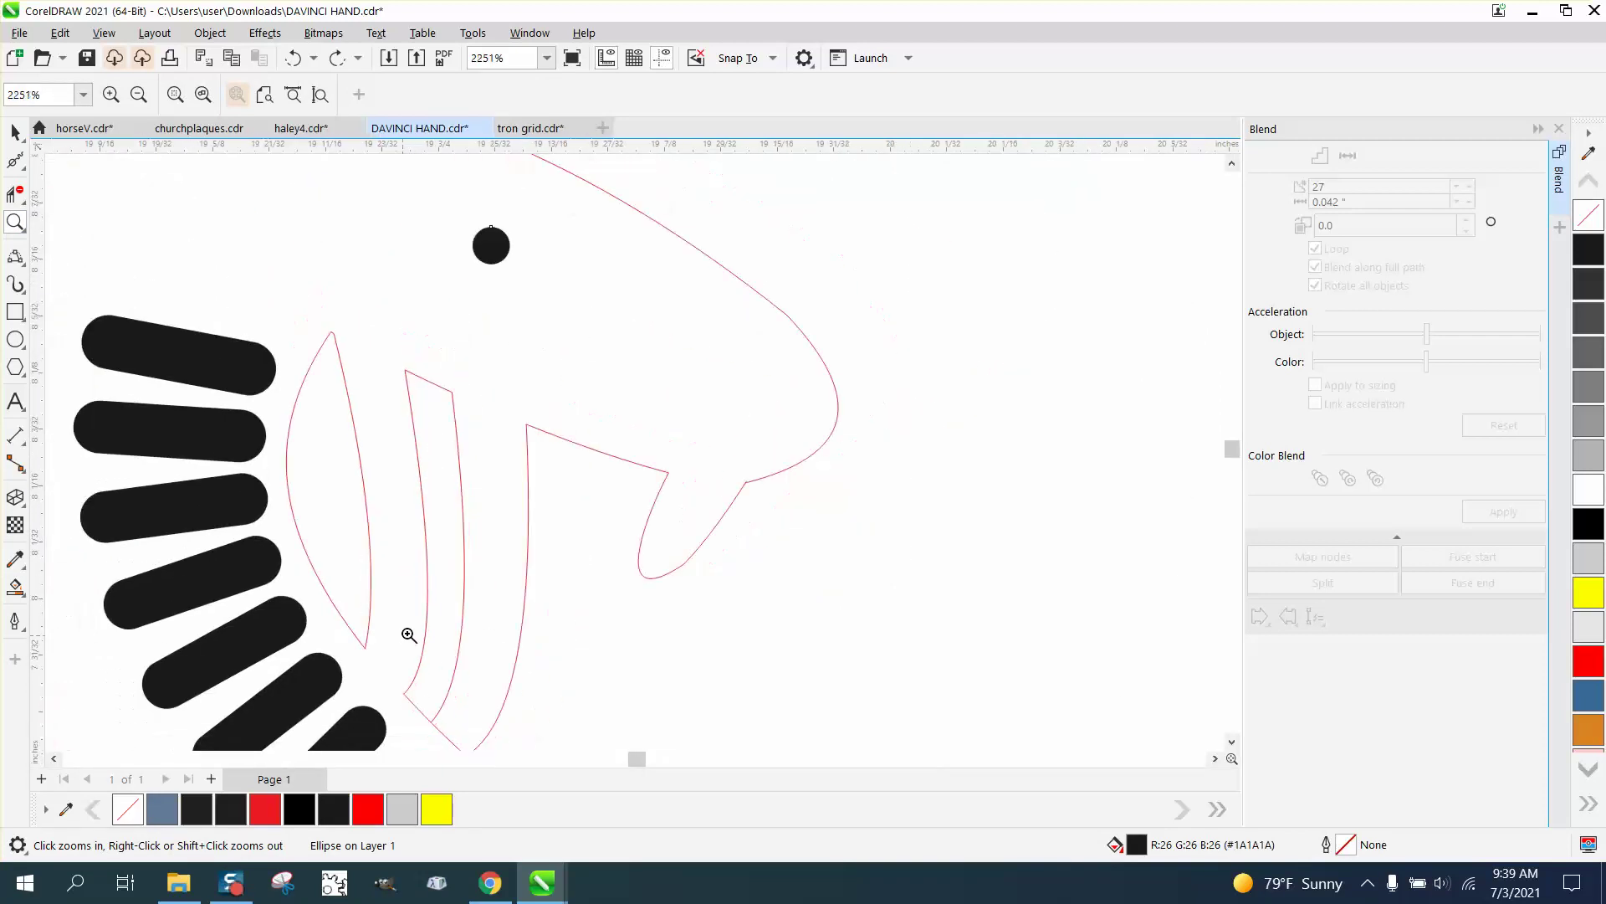
{"action": "scroll", "coordinate": [409, 635], "scroll_direction": "down", "scroll_amount": 6}
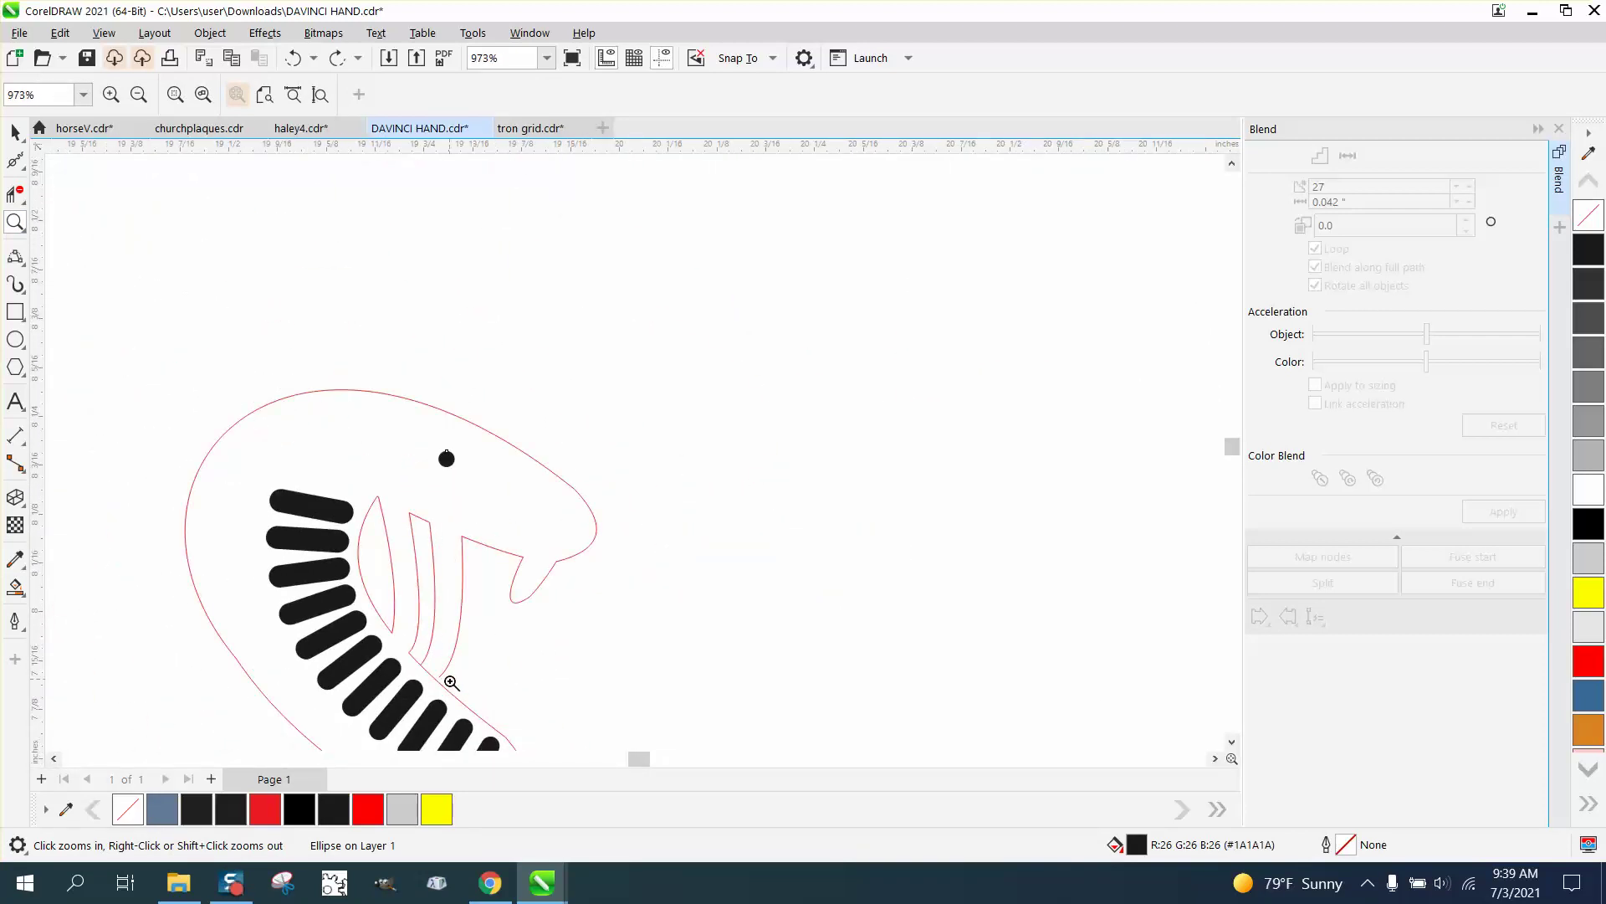
{"action": "left_click_drag", "start_coordinate": [366, 616], "coordinate": [555, 734]}
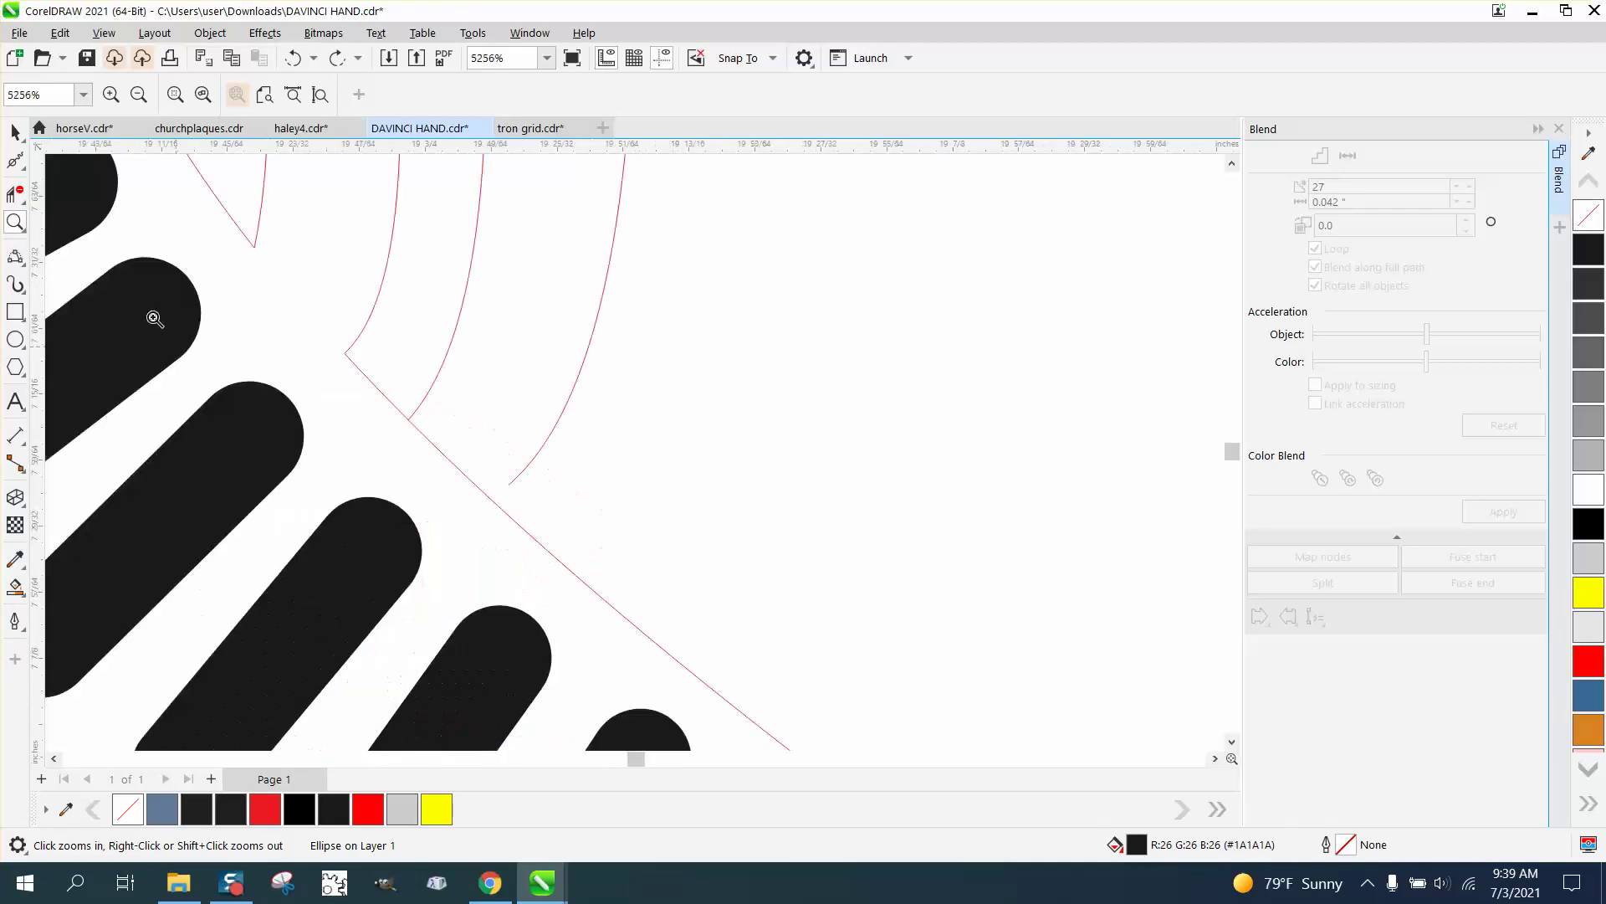
Drag the mouth curve's end node onto the body outline with the Shape tool.
{"action": "left_click", "coordinate": [23, 165]}
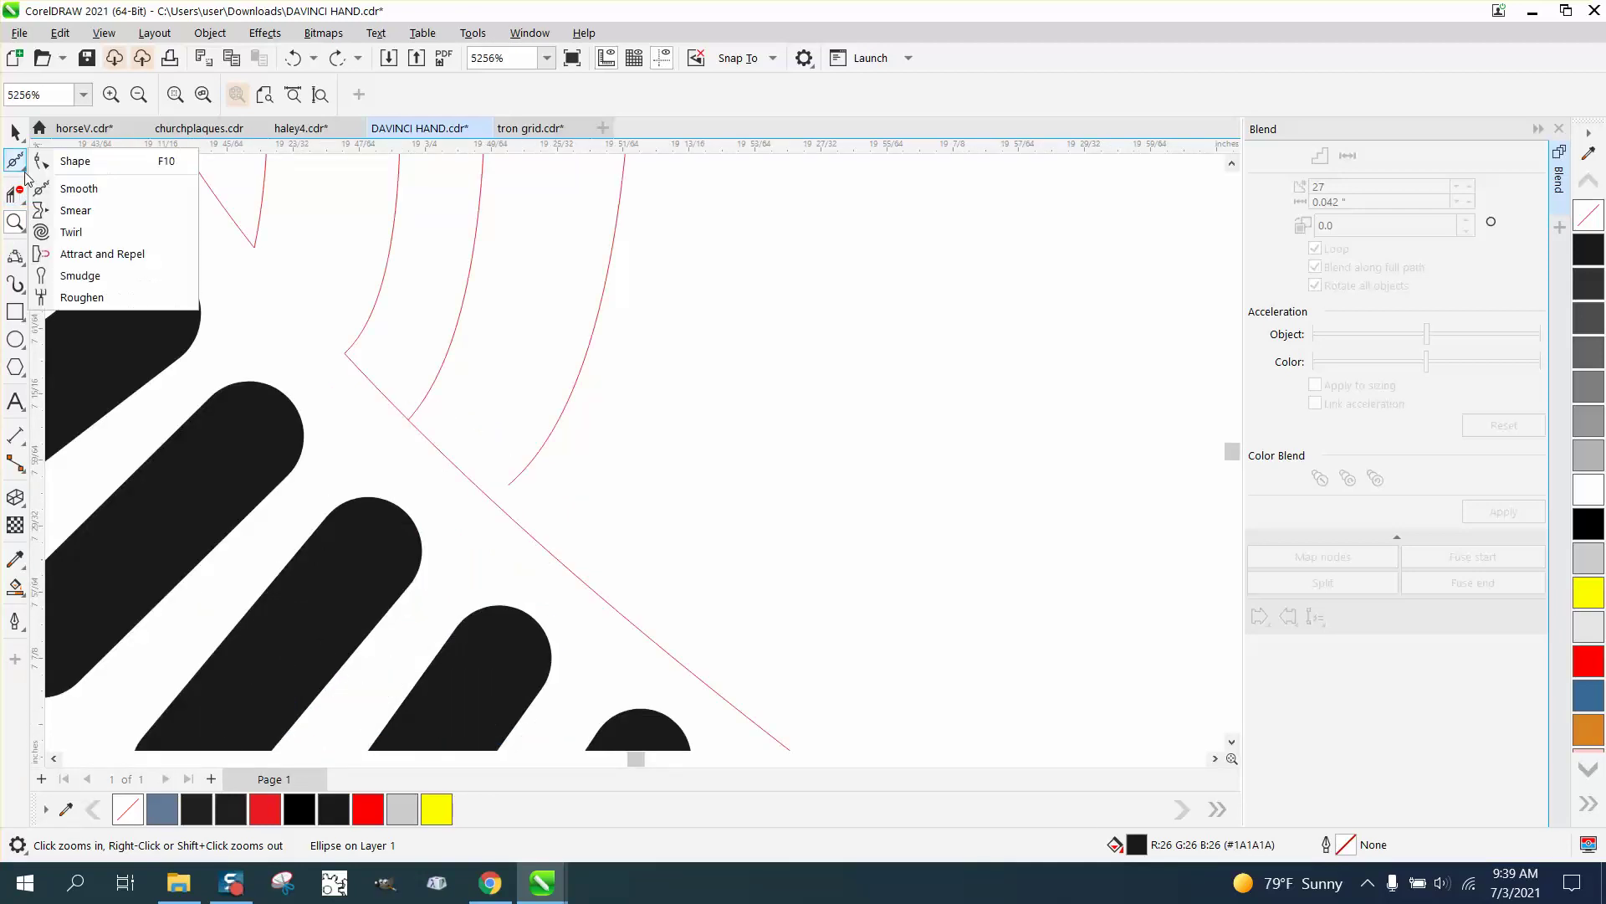
{"action": "left_click", "coordinate": [75, 160]}
{"action": "left_click_drag", "start_coordinate": [513, 481], "coordinate": [493, 505]}
{"action": "scroll", "coordinate": [367, 407], "scroll_direction": "down", "scroll_amount": 2}
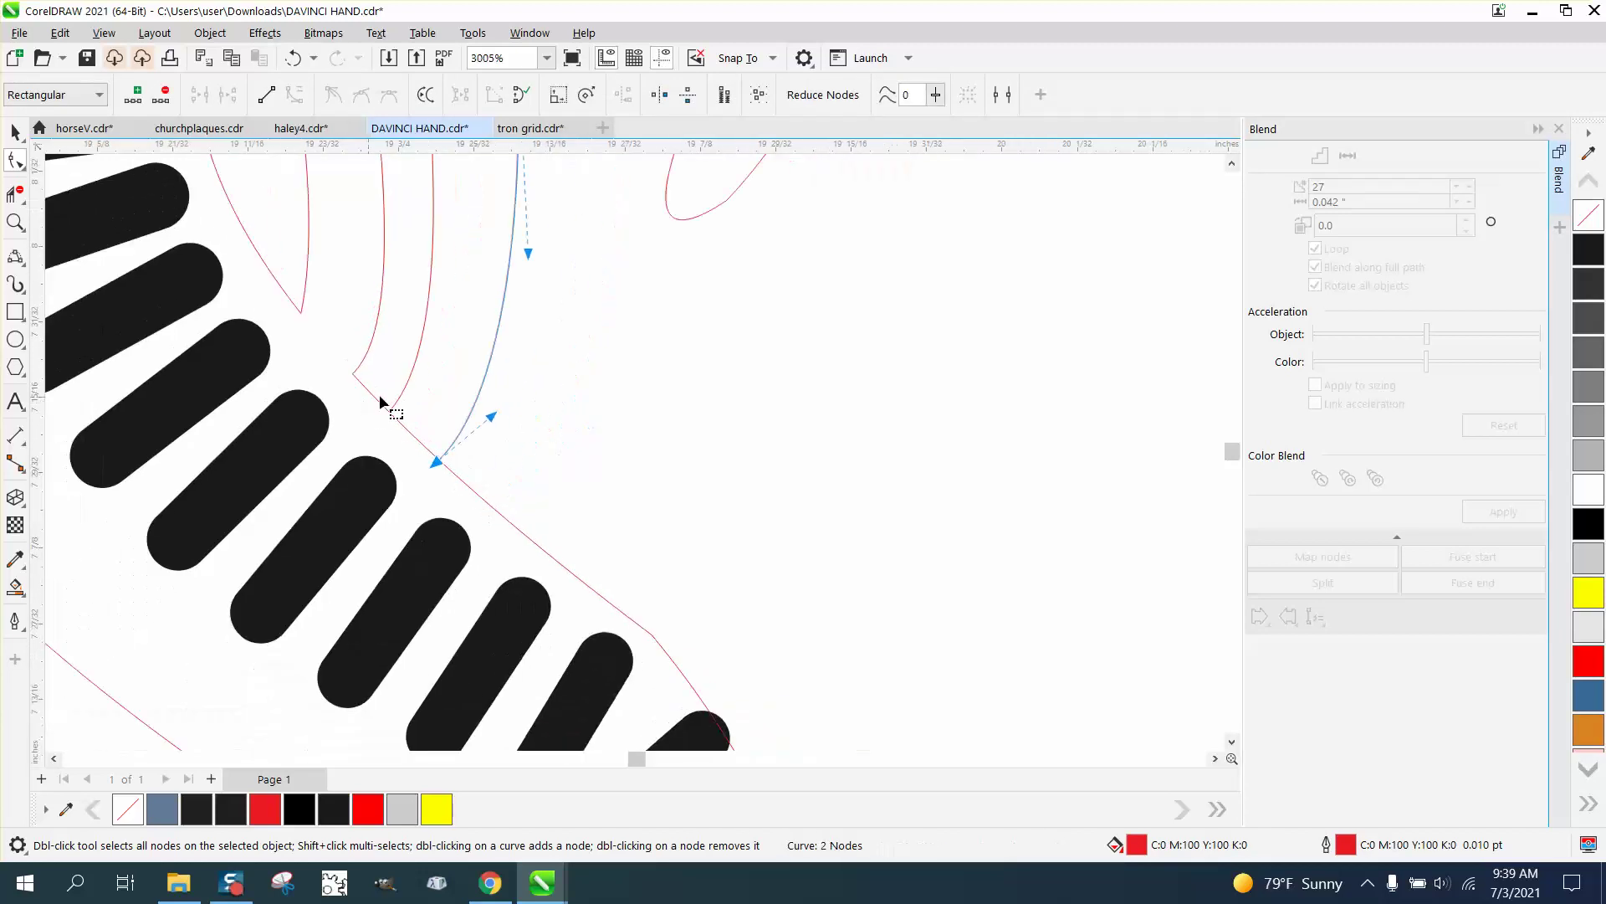
{"action": "left_click", "coordinate": [15, 194]}
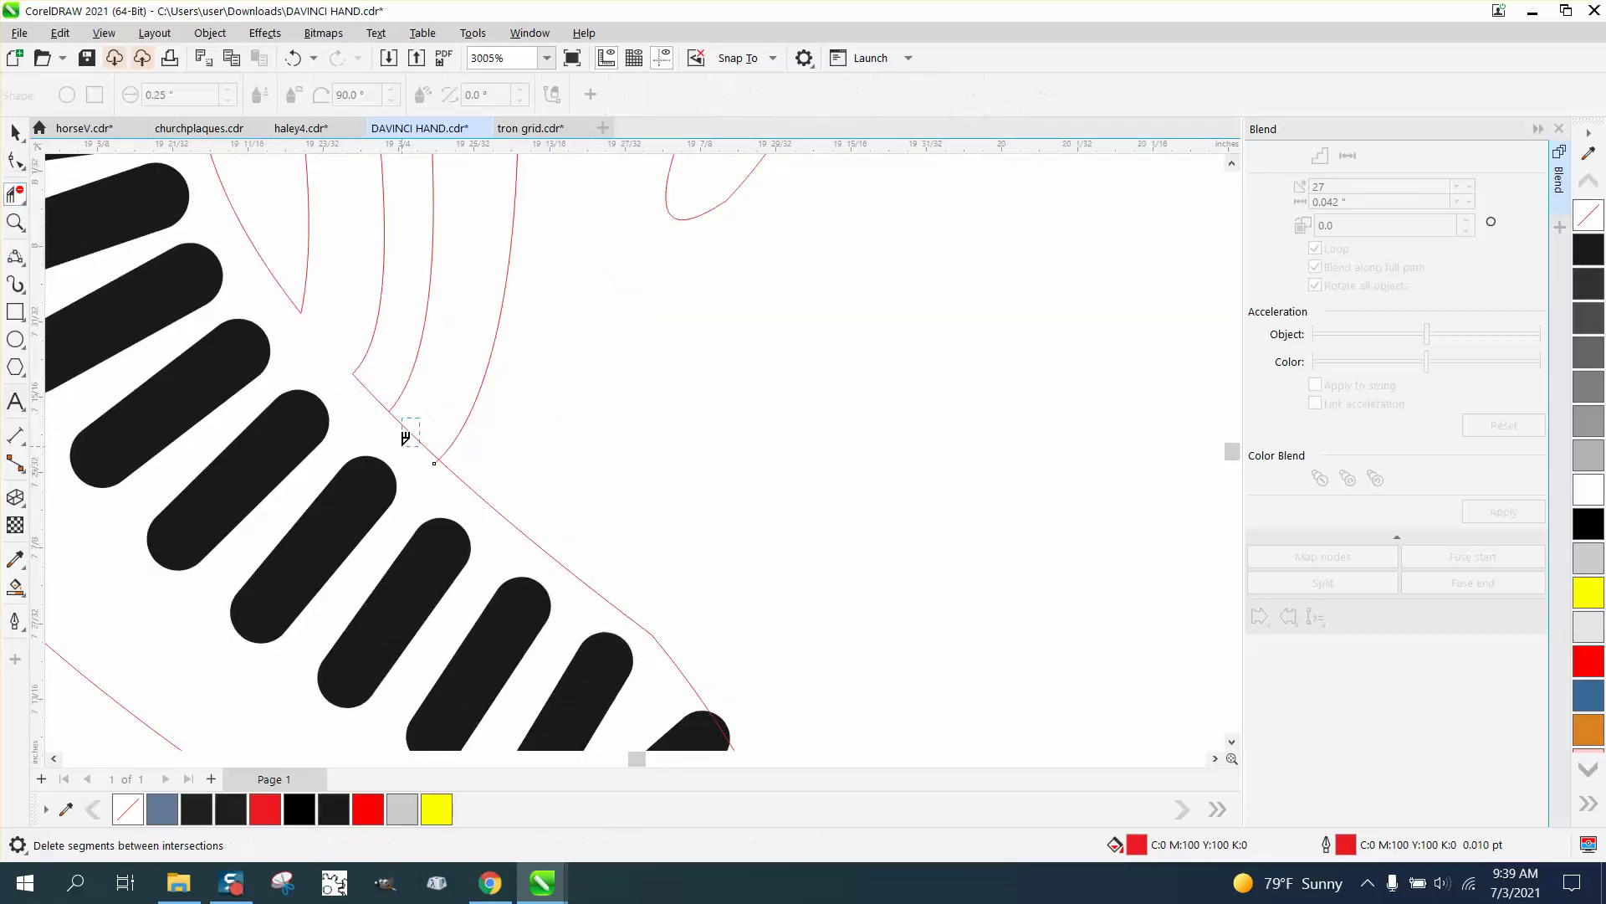
{"action": "scroll", "coordinate": [386, 401], "scroll_direction": "down", "scroll_amount": 1}
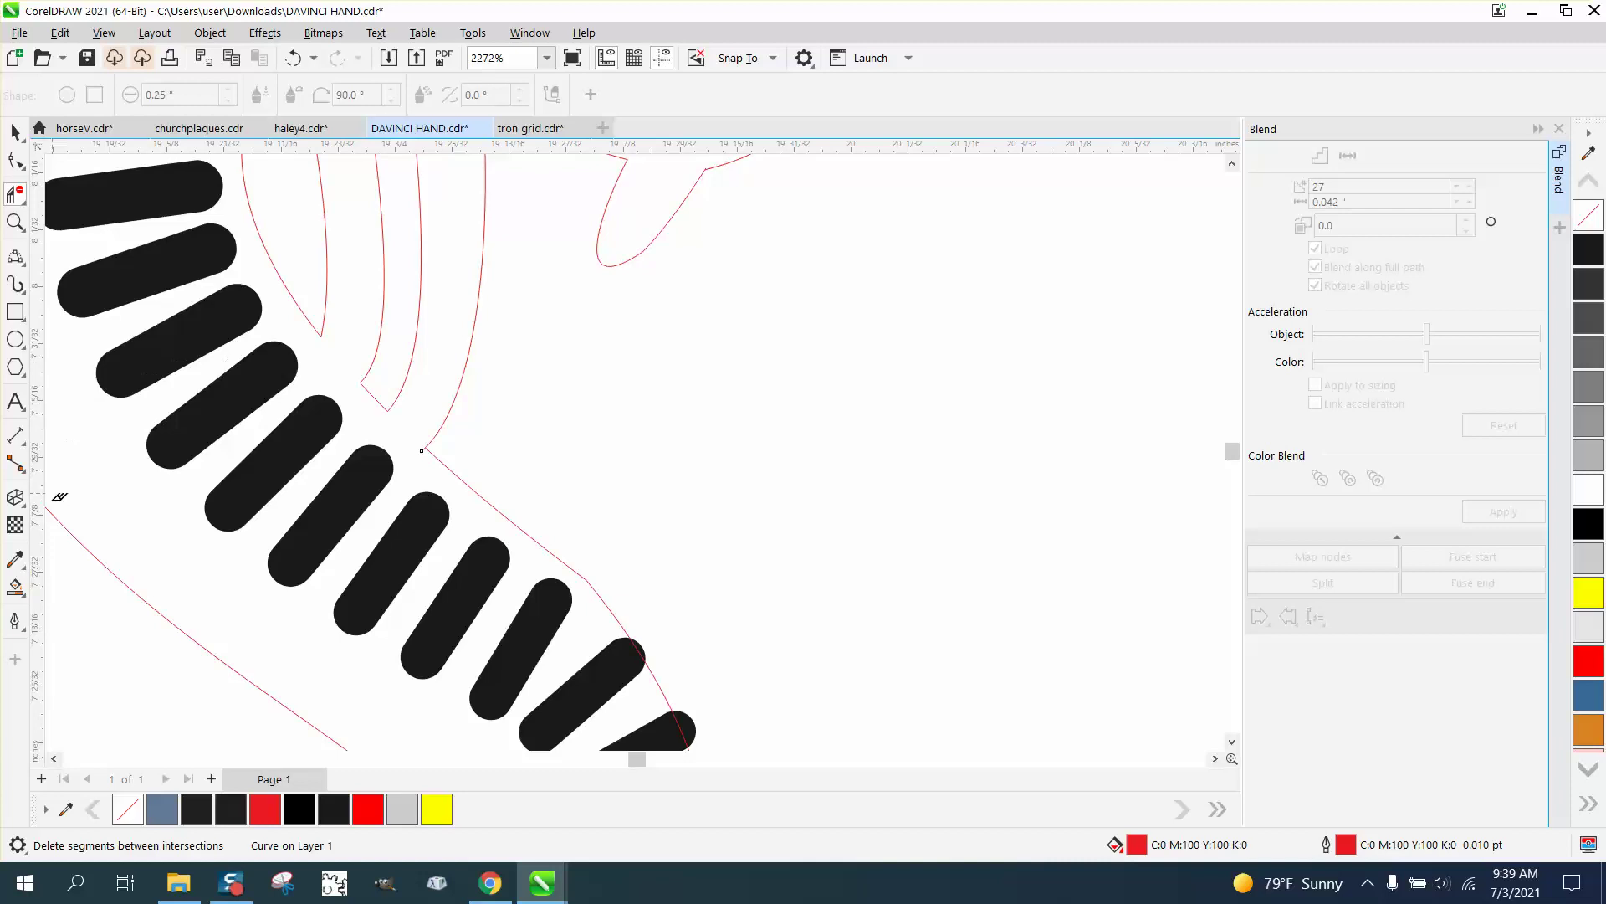
Smart-fill the snake body region light grey.
{"action": "left_click", "coordinate": [15, 587]}
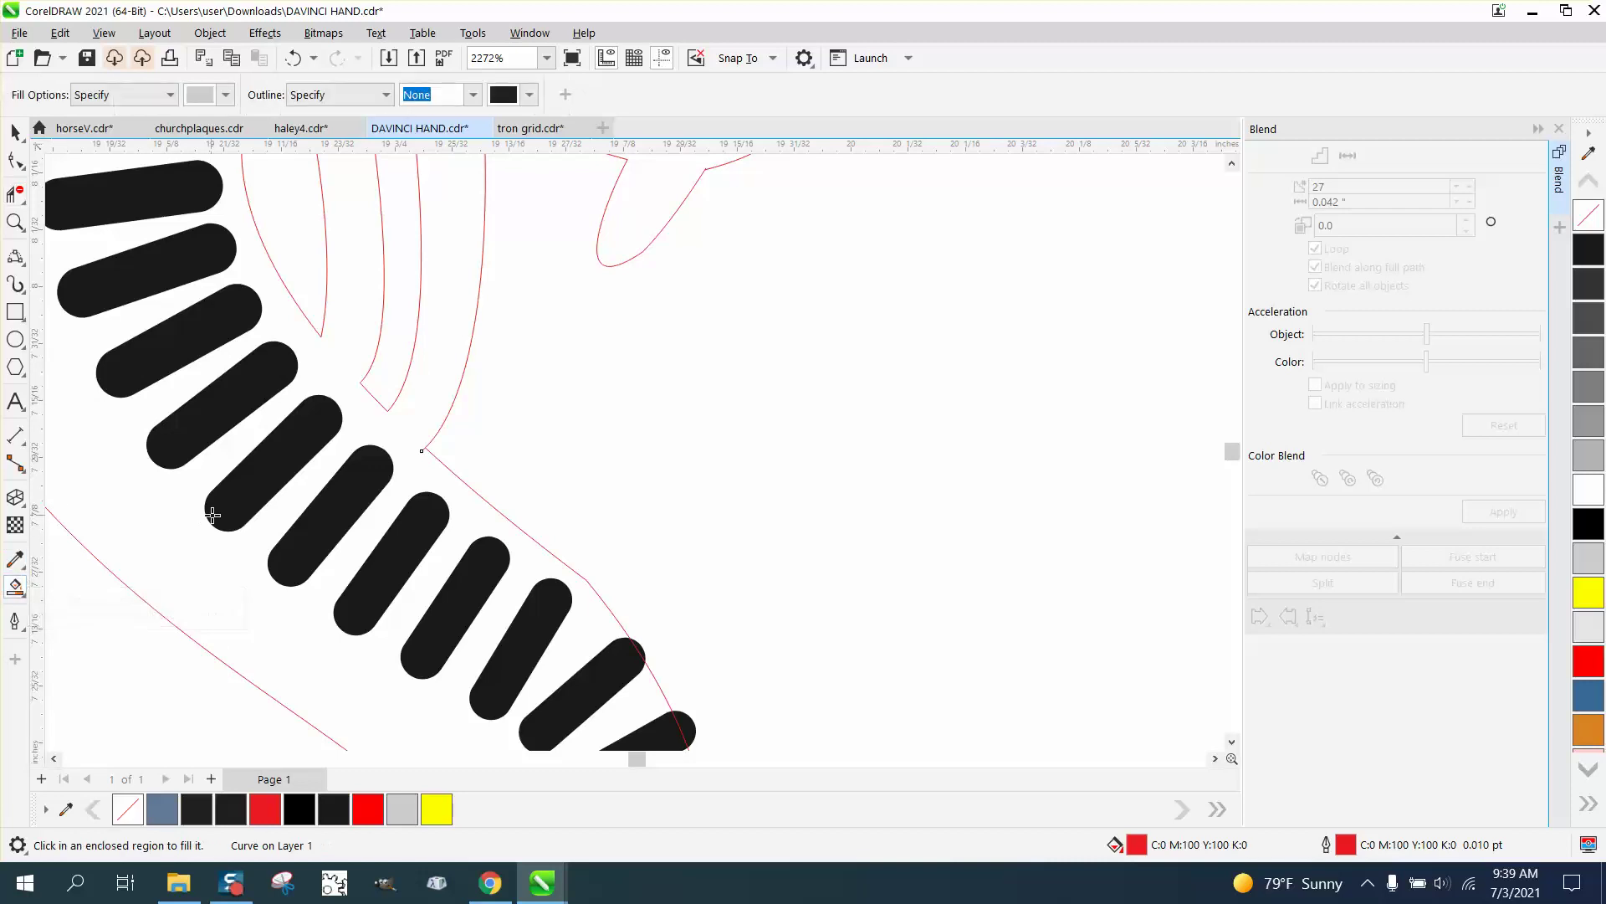
{"action": "left_click", "coordinate": [154, 530]}
{"action": "scroll", "coordinate": [153, 530], "scroll_direction": "down", "scroll_amount": 4}
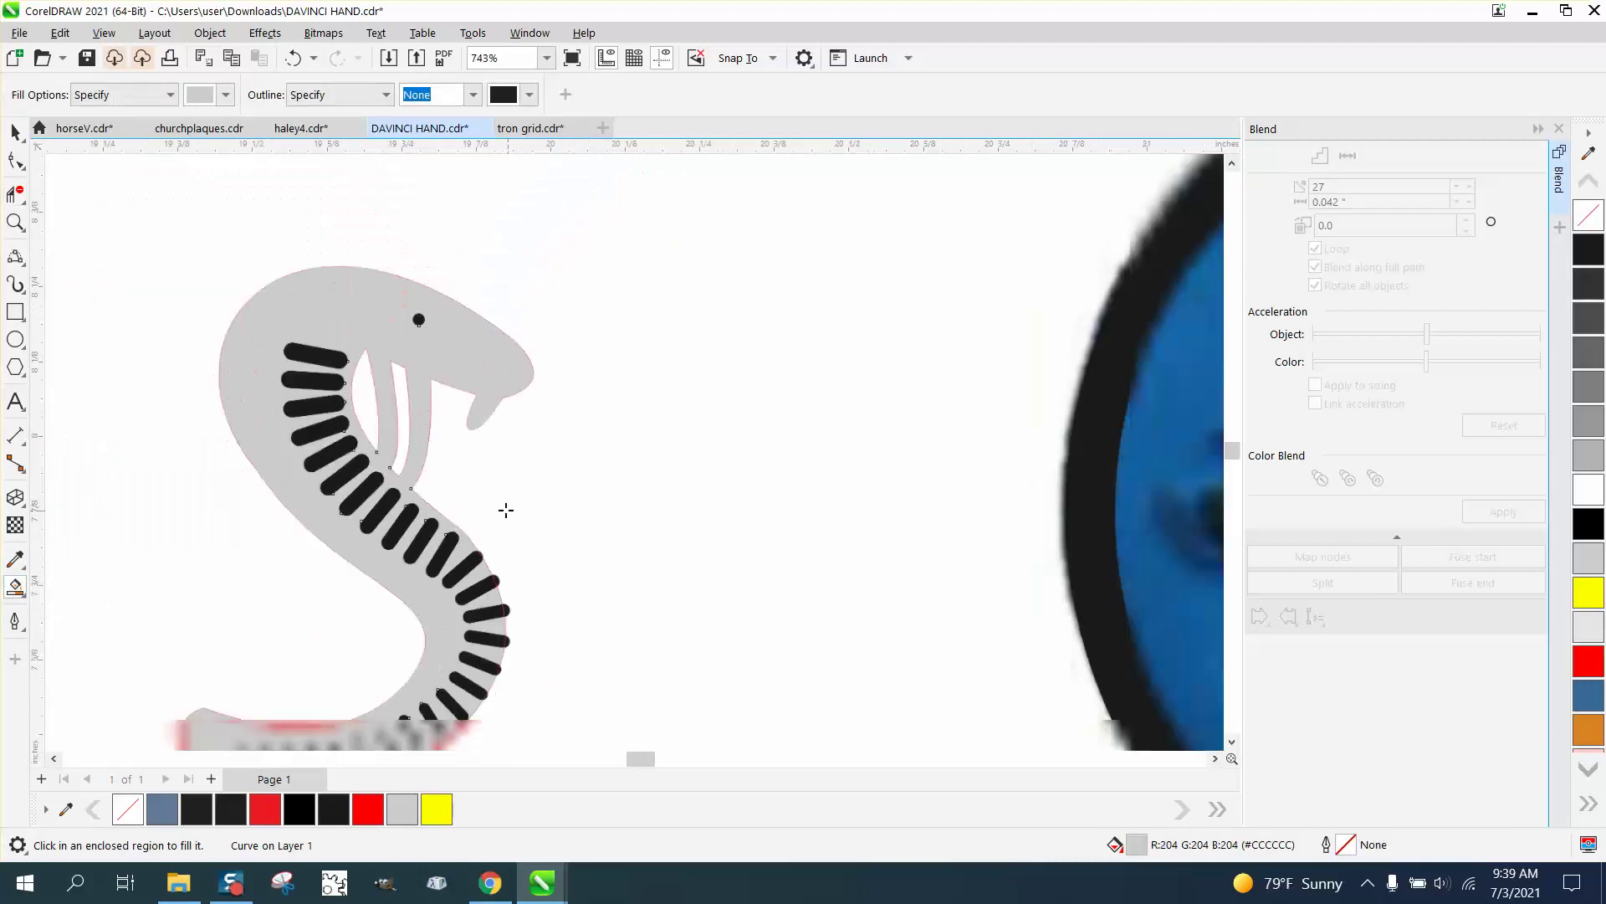
{"action": "scroll", "coordinate": [392, 445], "scroll_direction": "down", "scroll_amount": 2}
Select the whole cobra drawing and move it 2 inches left into the red ring.
{"action": "left_click", "coordinate": [15, 131]}
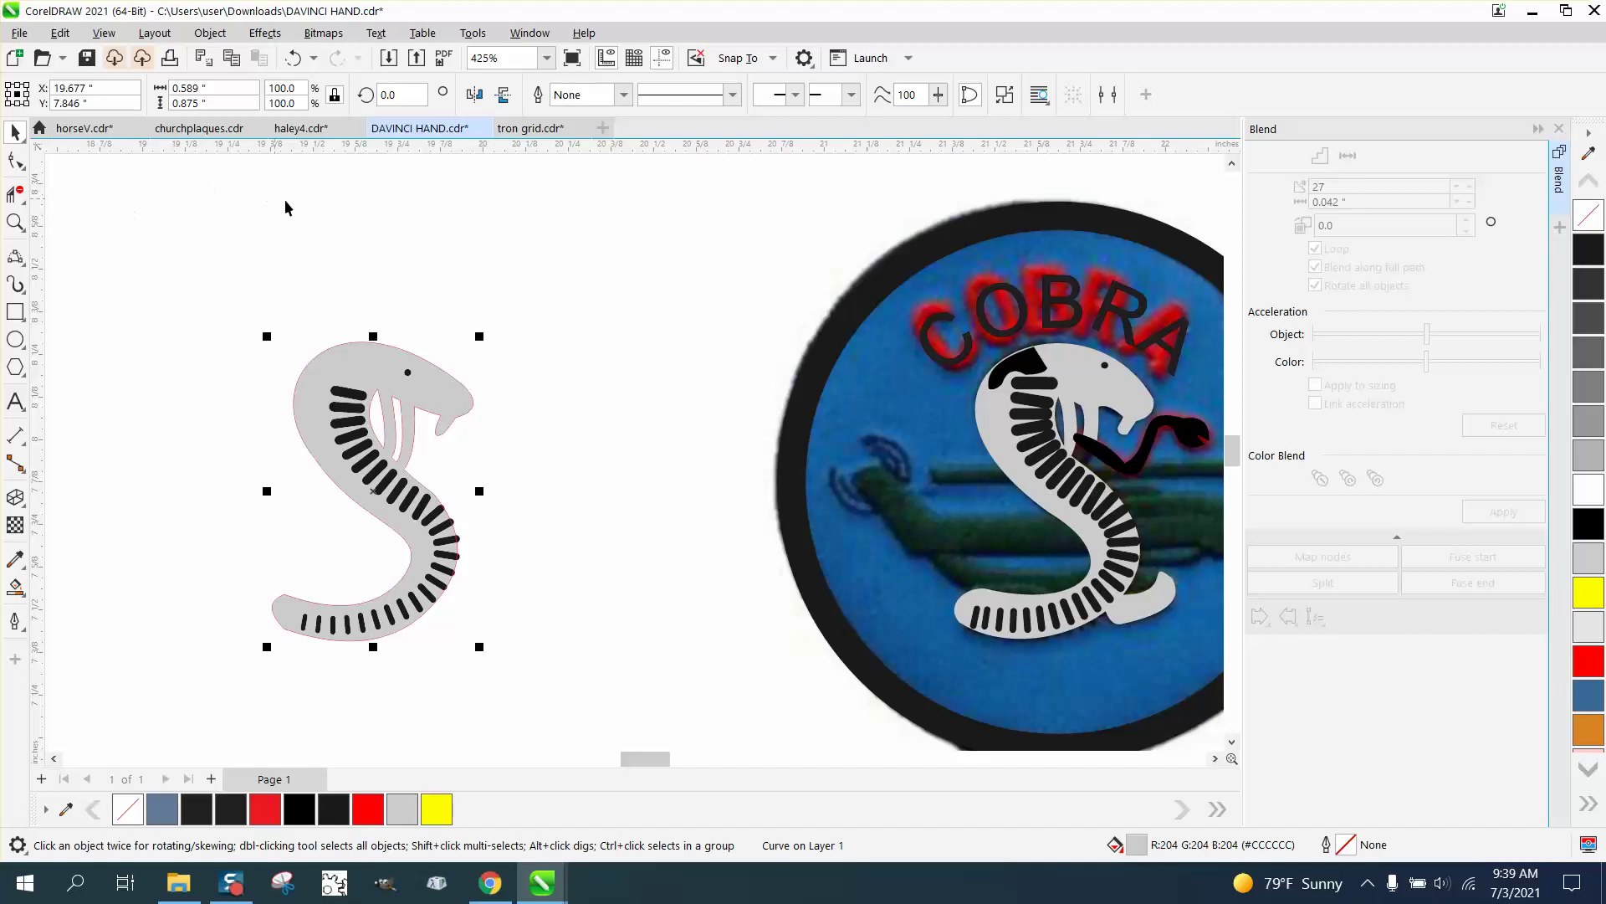
{"action": "scroll", "coordinate": [348, 193], "scroll_direction": "down", "scroll_amount": 2}
{"action": "scroll", "coordinate": [469, 201], "scroll_direction": "down", "scroll_amount": 1}
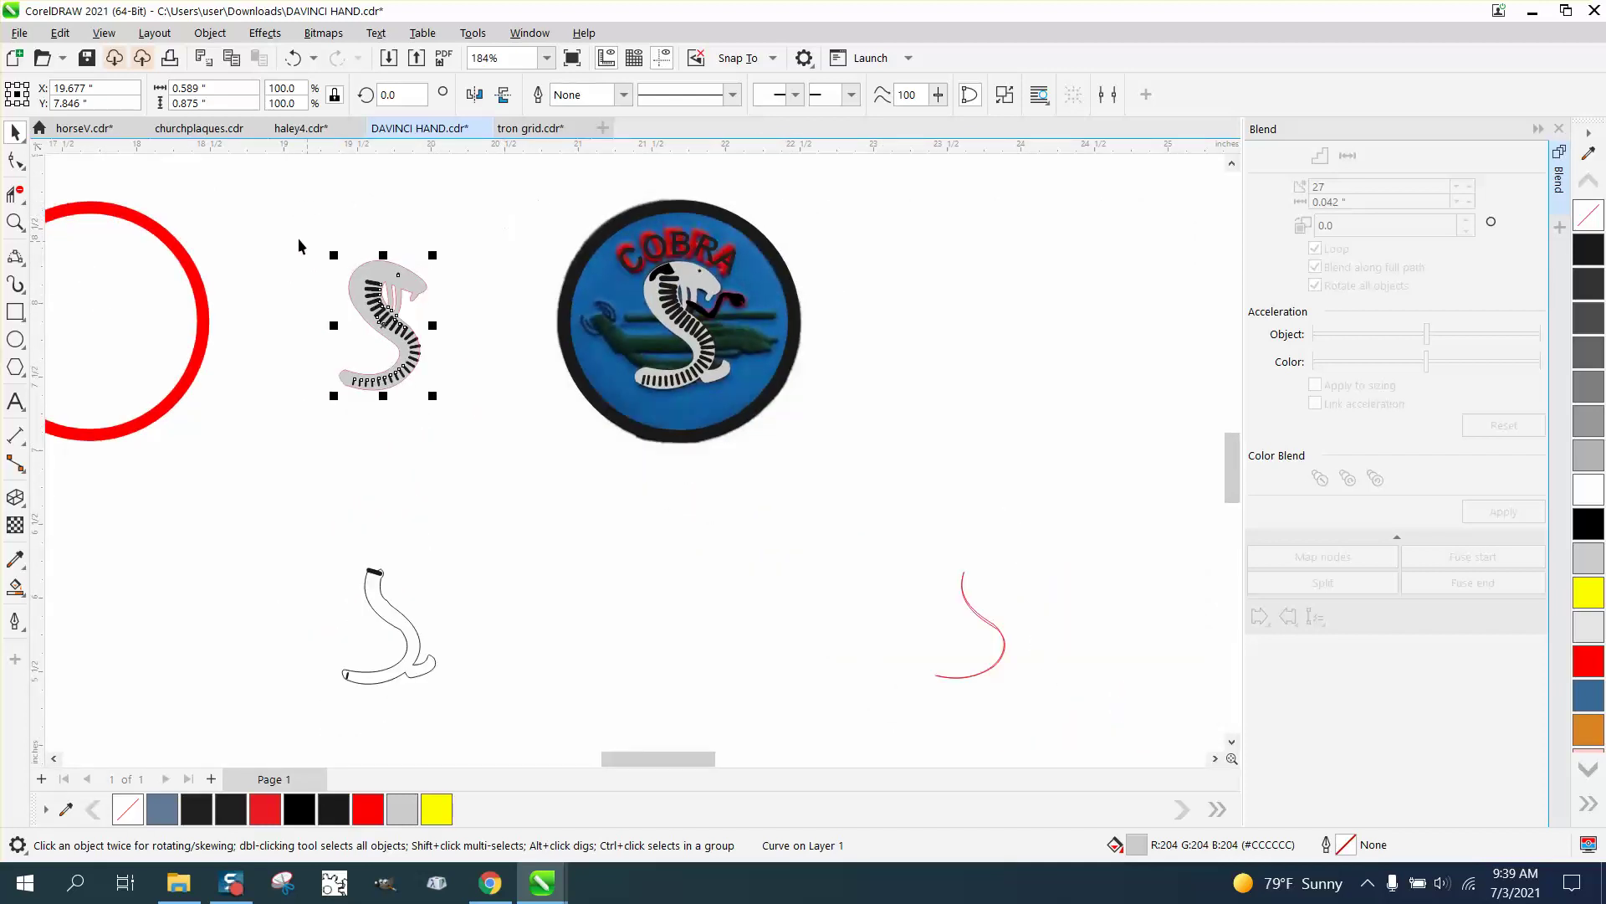
{"action": "left_click_drag", "start_coordinate": [298, 240], "coordinate": [501, 431]}
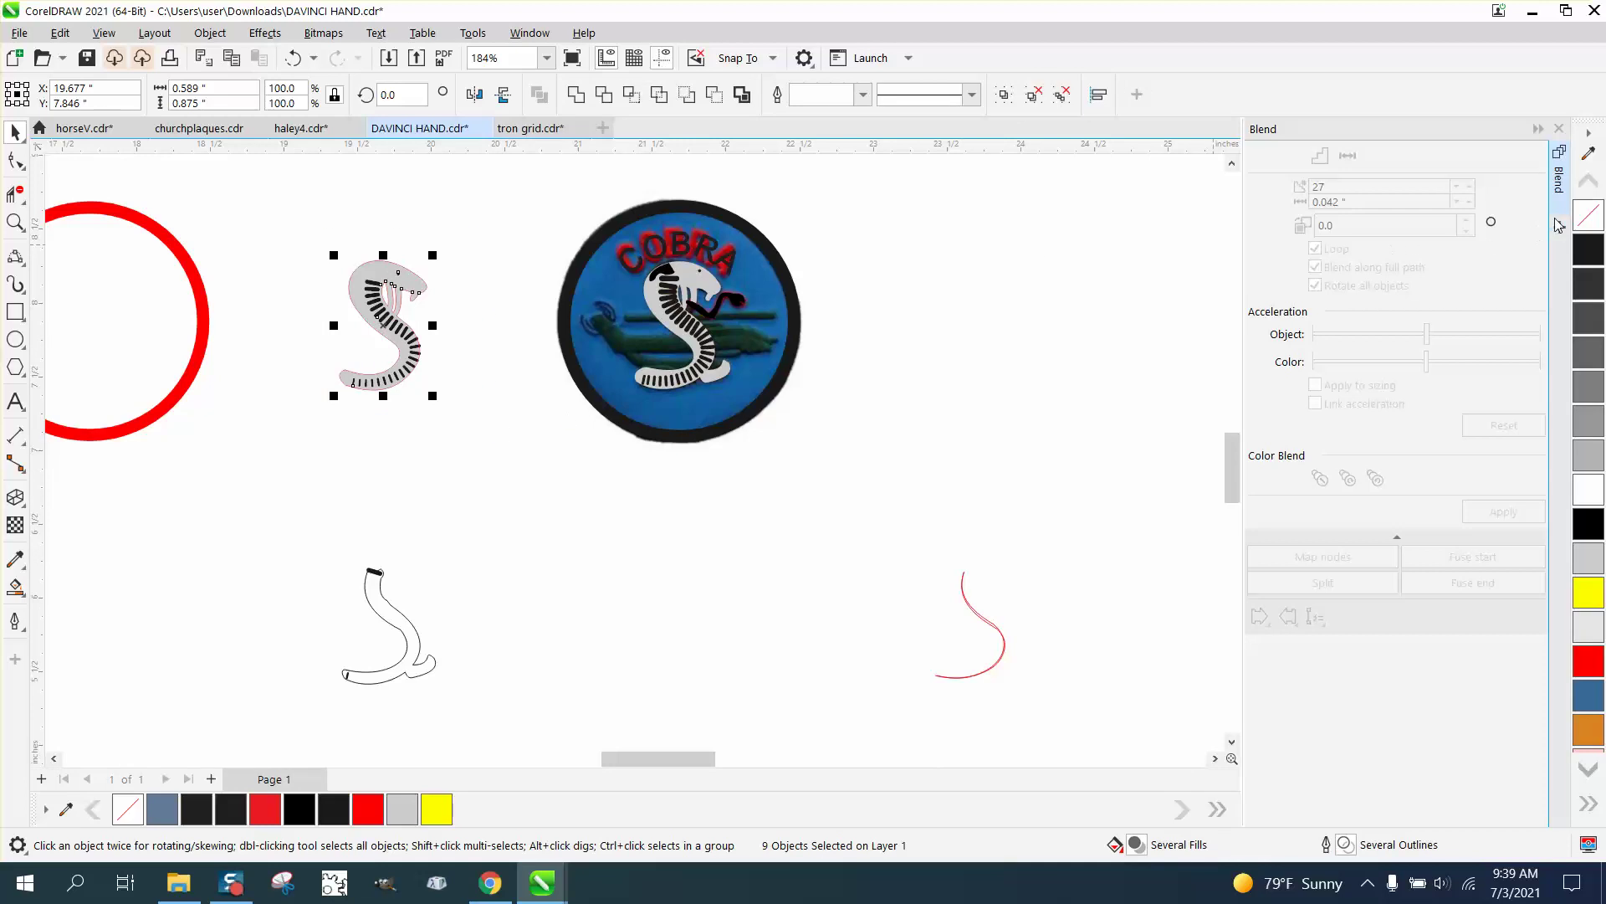
{"action": "key", "text": "Left"}
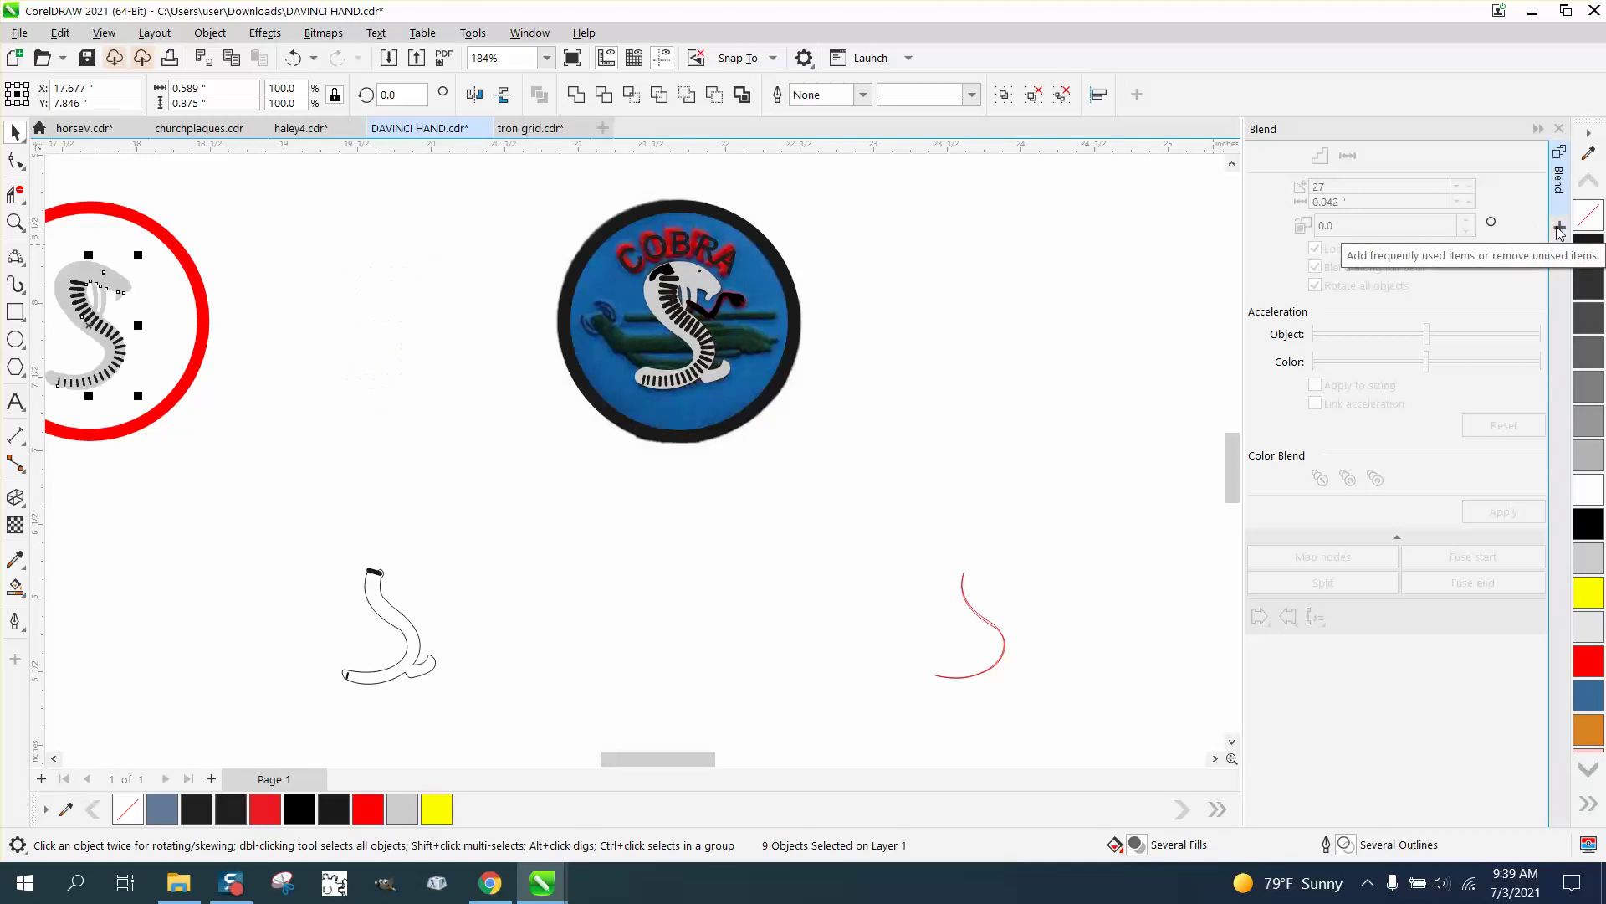
{"action": "scroll", "coordinate": [924, 382], "scroll_direction": "down", "scroll_amount": 2}
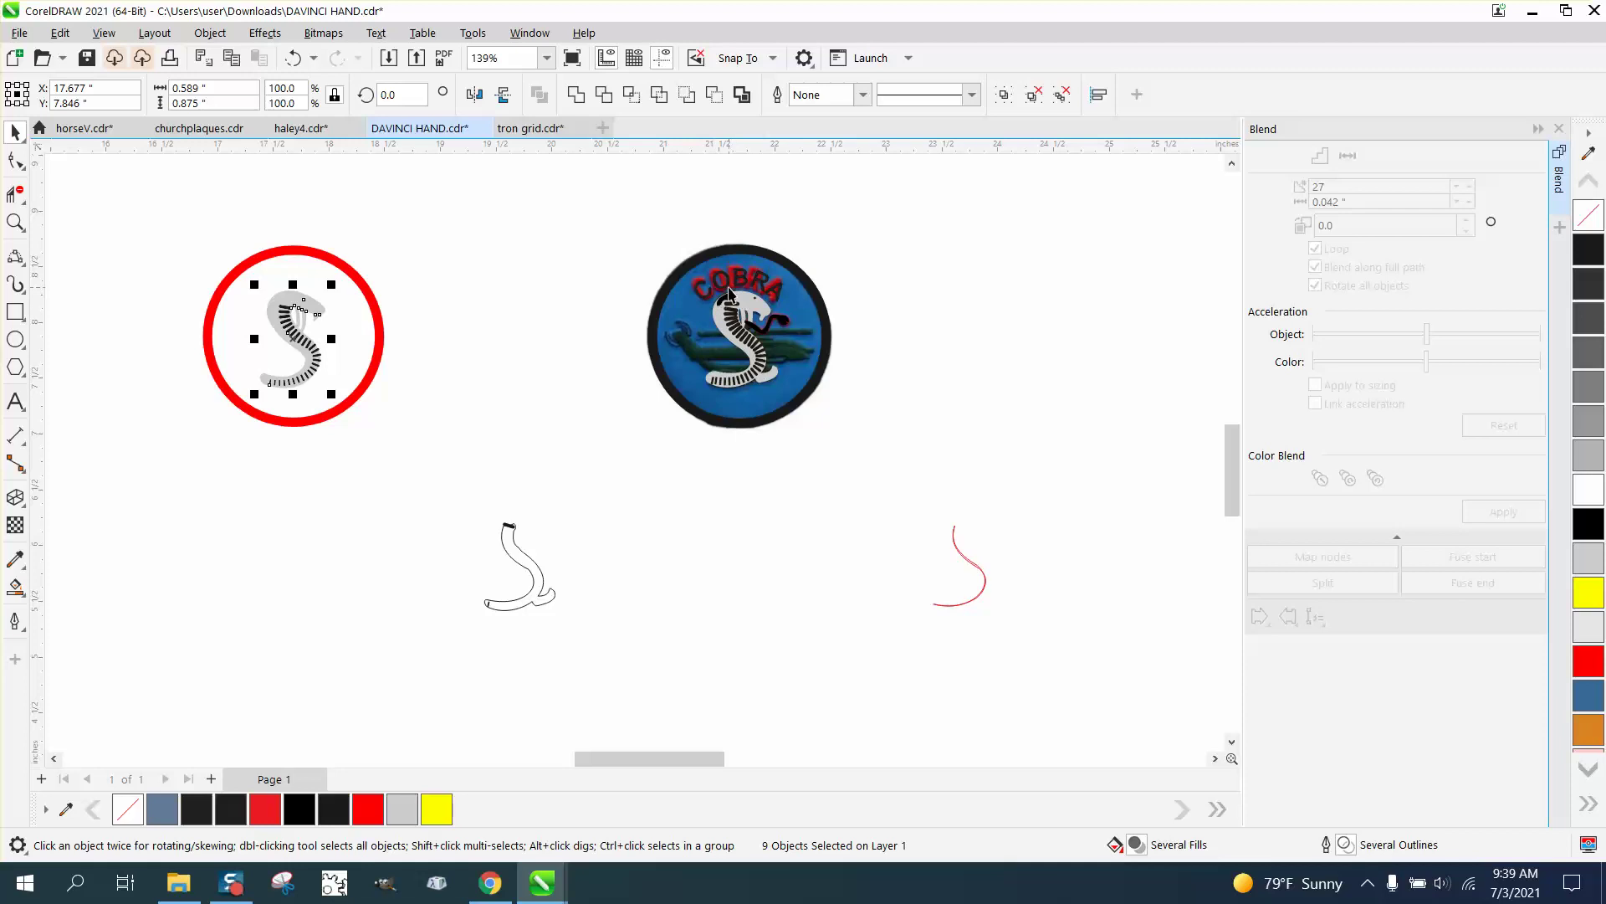
Move the black ring beside the patch and add a straight COBRA text scaled to about 18.6 pt.
{"action": "left_click_drag", "start_coordinate": [729, 295], "coordinate": [903, 248]}
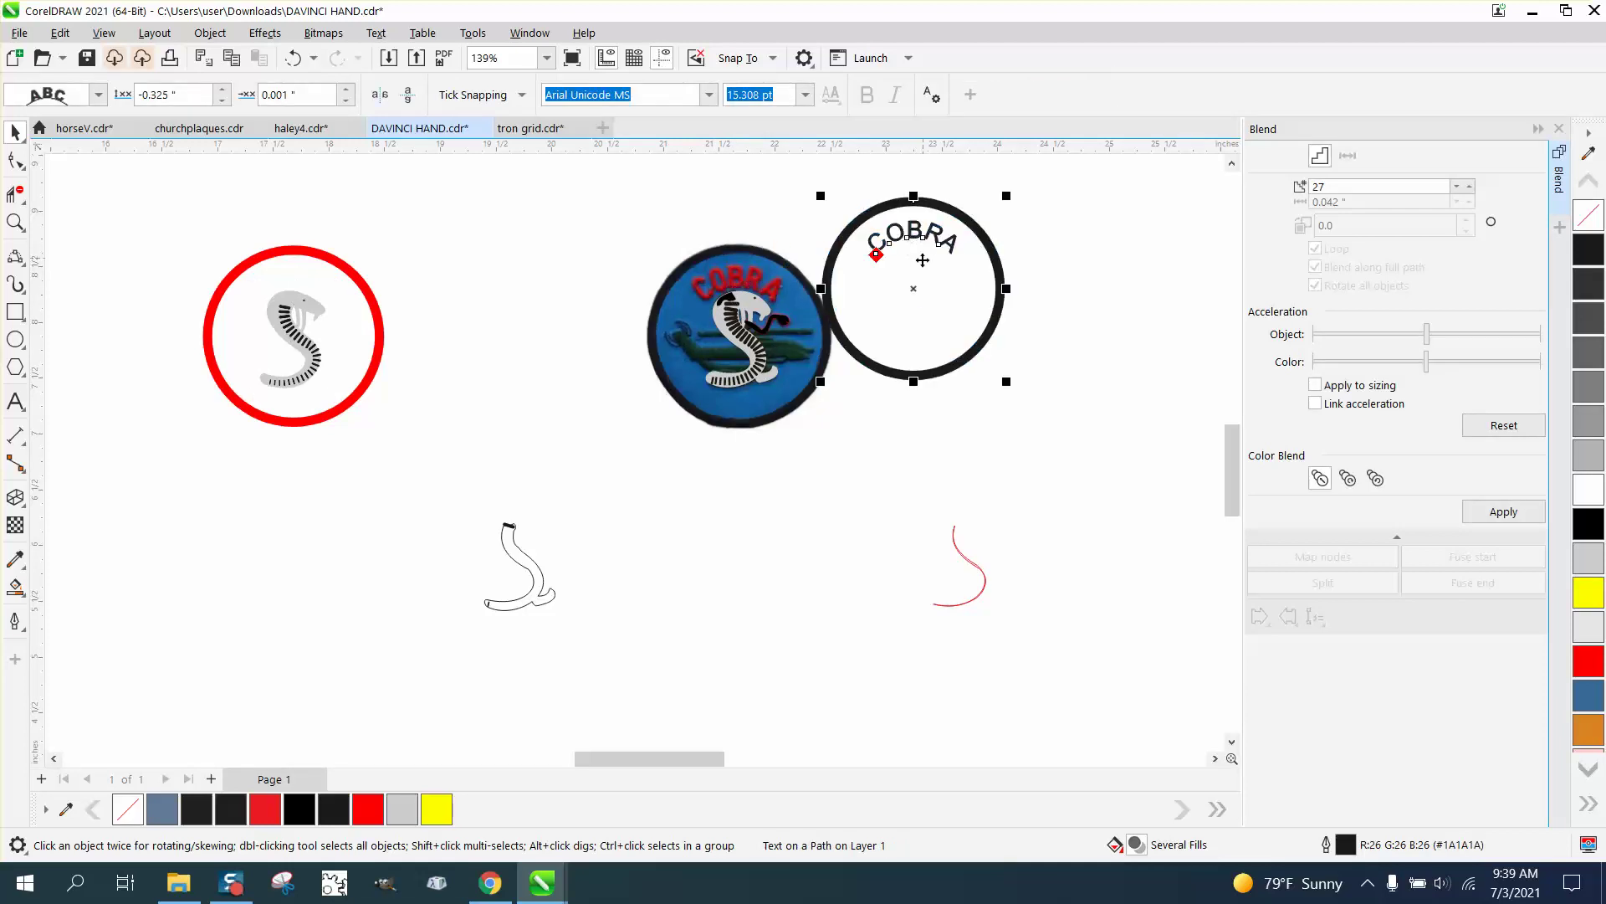
{"action": "left_click", "coordinate": [28, 407]}
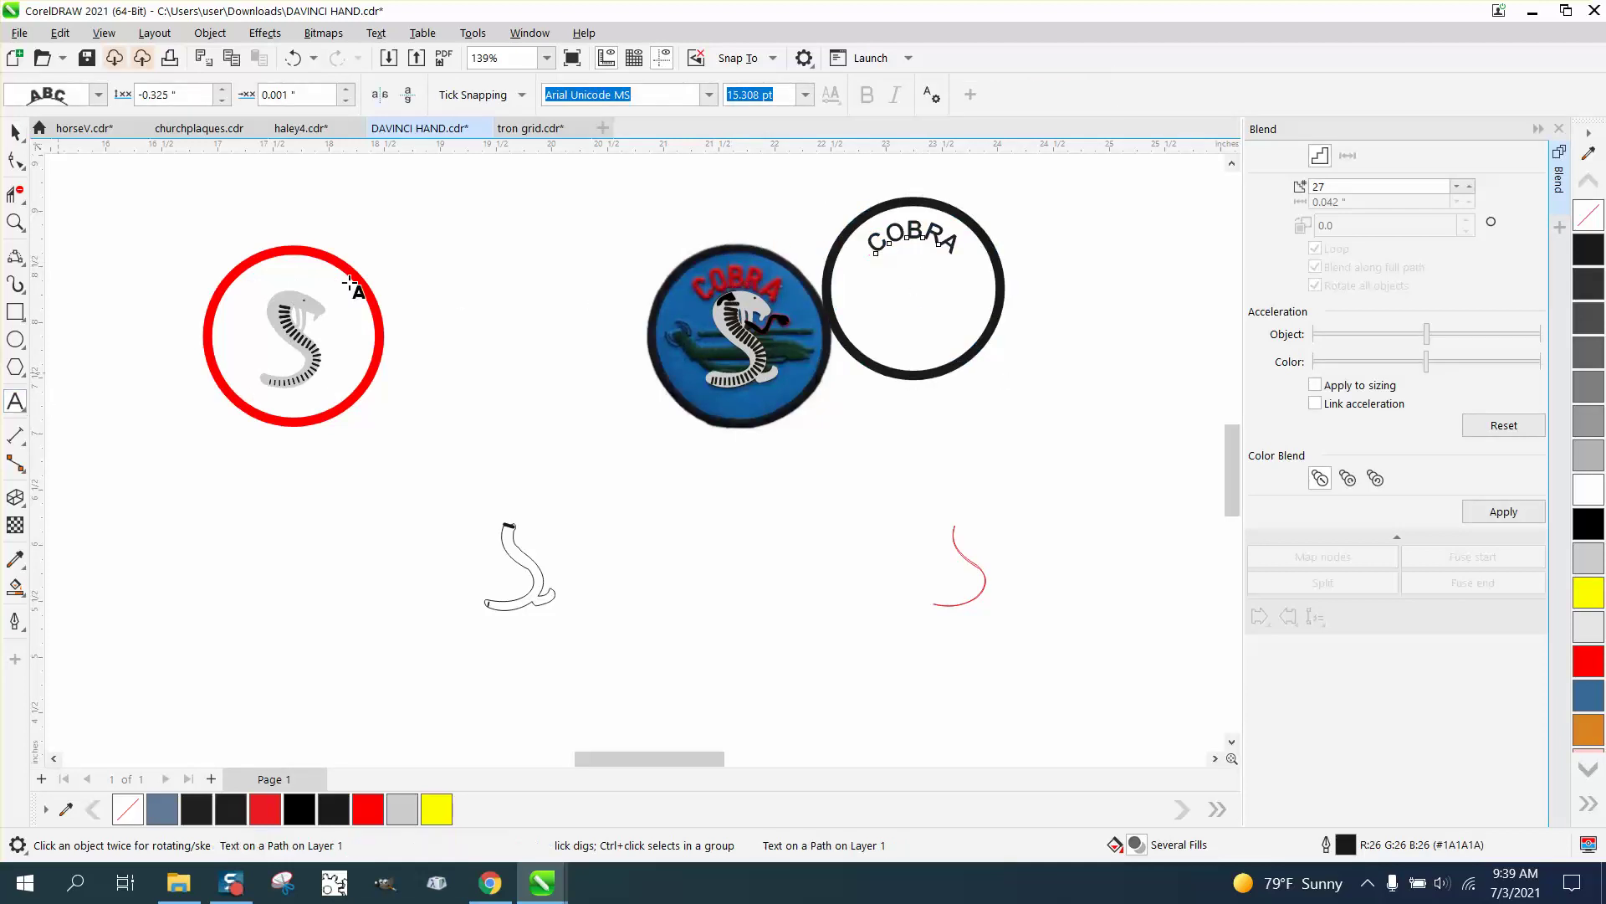
{"action": "left_click", "coordinate": [524, 233]}
{"action": "type", "text": "CORA"}
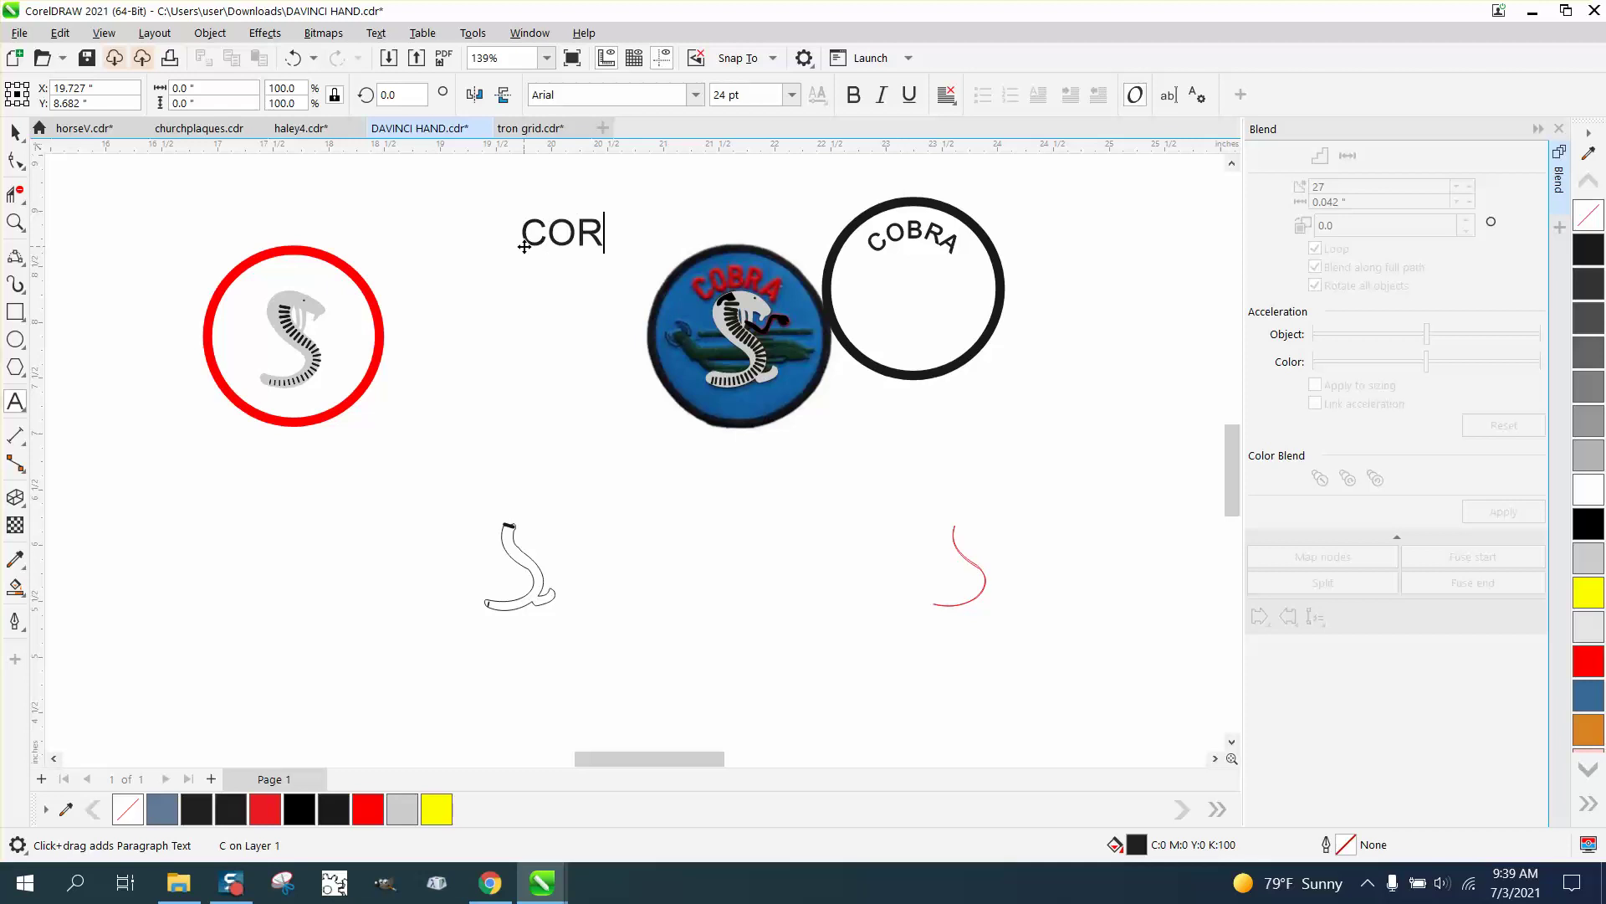
{"action": "key", "text": "BackSpace"}
{"action": "key", "text": "BackSpace"}
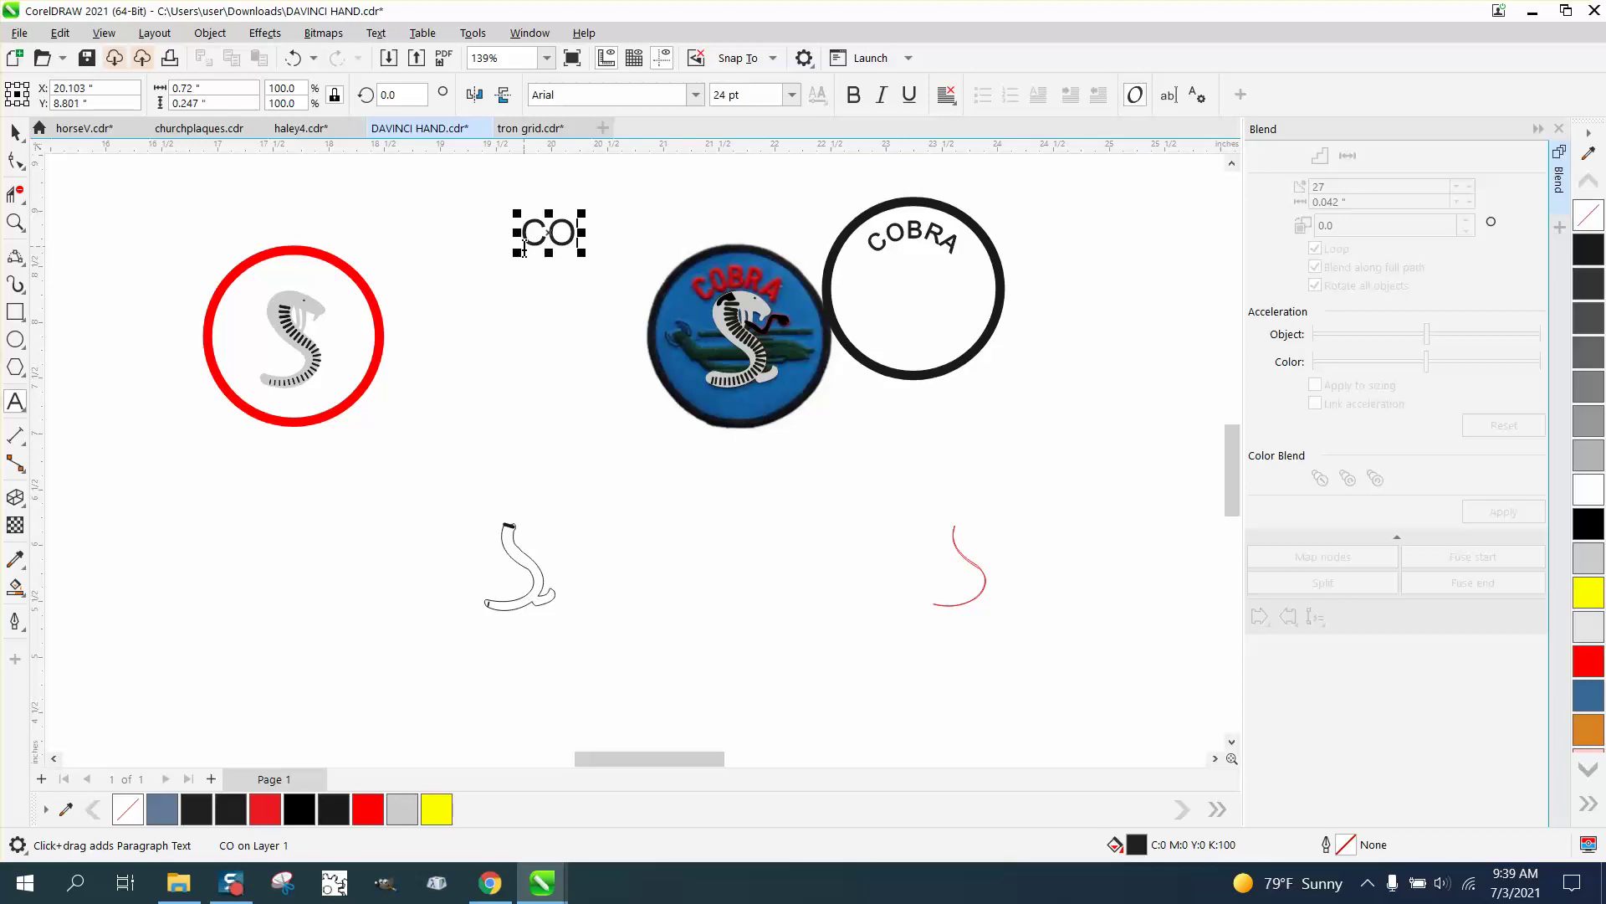
{"action": "type", "text": "BRA"}
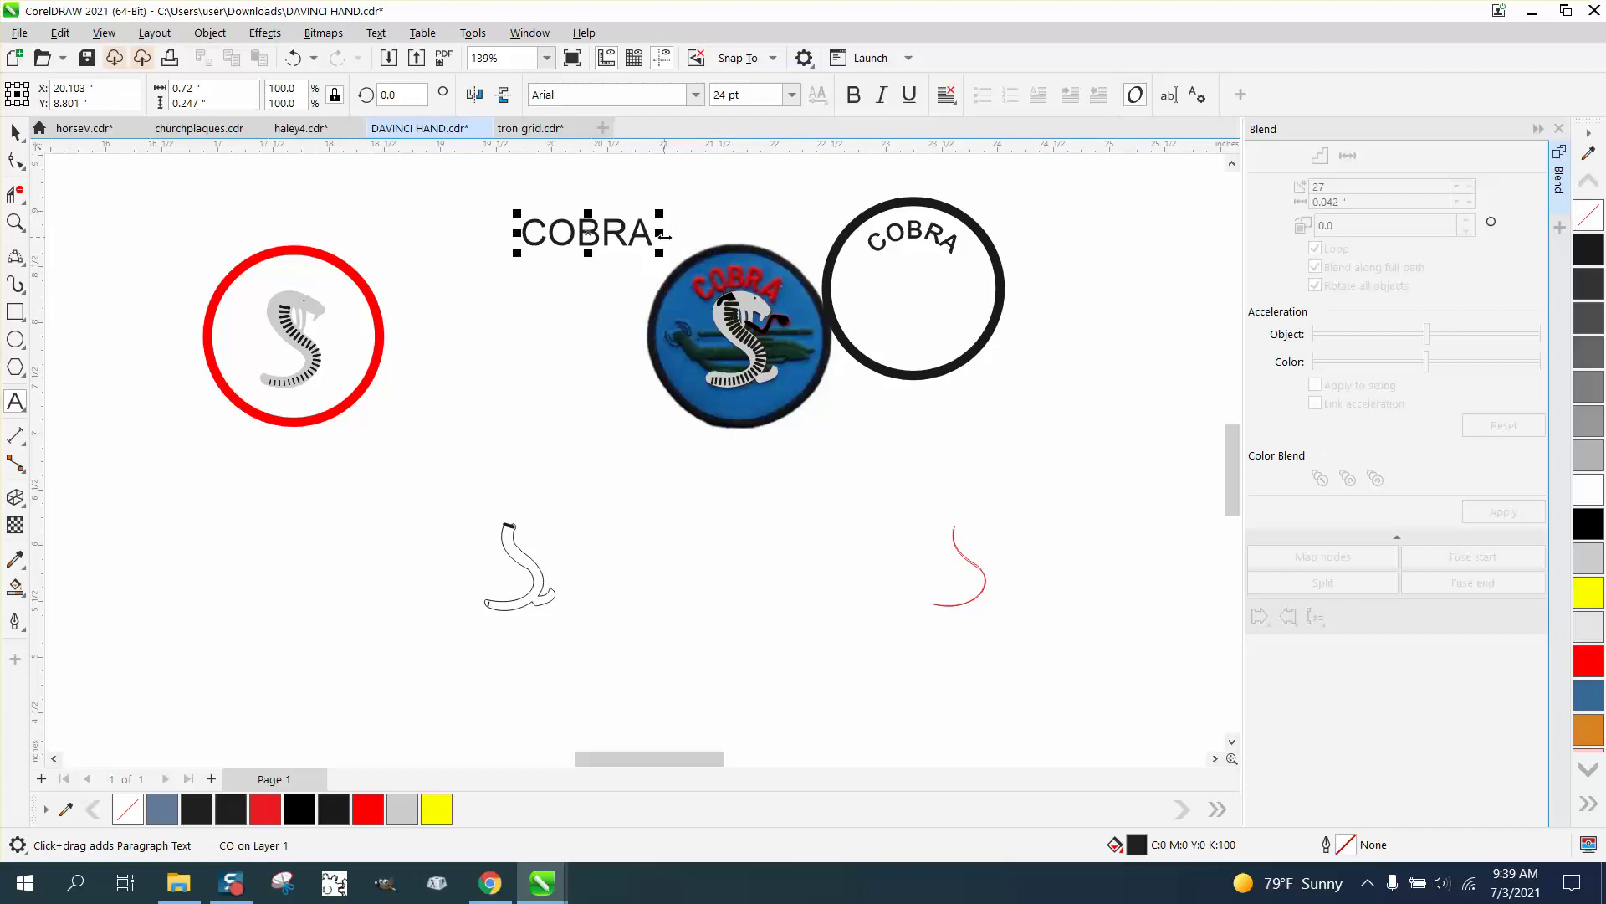
{"action": "left_click_drag", "start_coordinate": [661, 211], "coordinate": [878, 405]}
{"action": "left_click", "coordinate": [14, 222]}
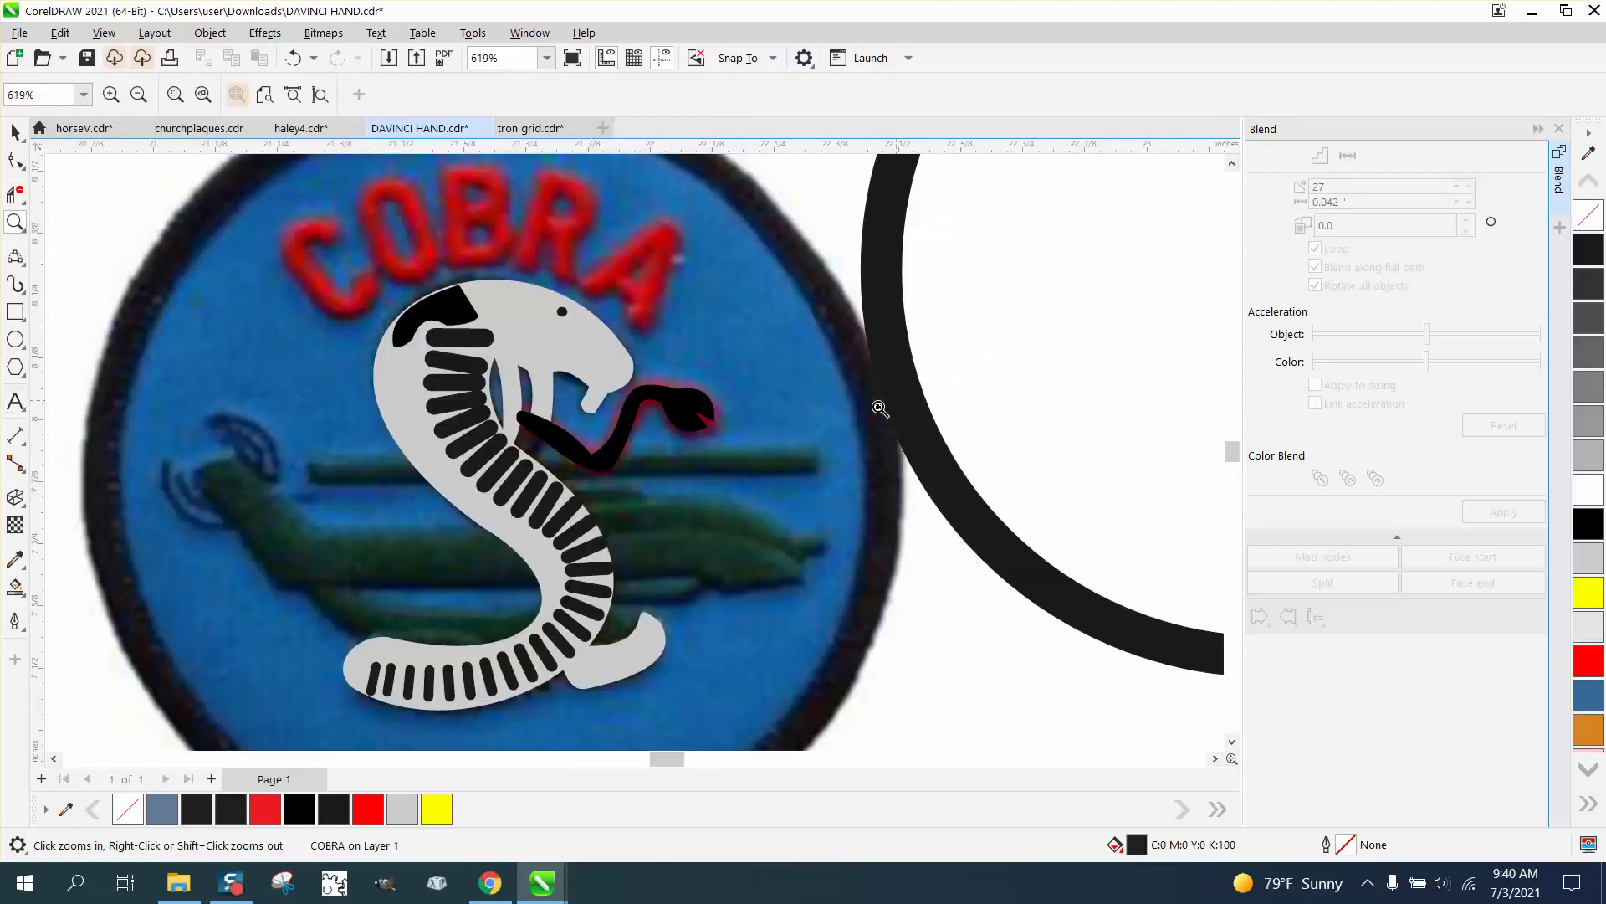
Draw an unfilled red-outlined circle matching the patch's lettering arc, then move it 2 inches left.
{"action": "left_click", "coordinate": [15, 339]}
{"action": "left_click_drag", "start_coordinate": [752, 373], "coordinate": [353, 574]}
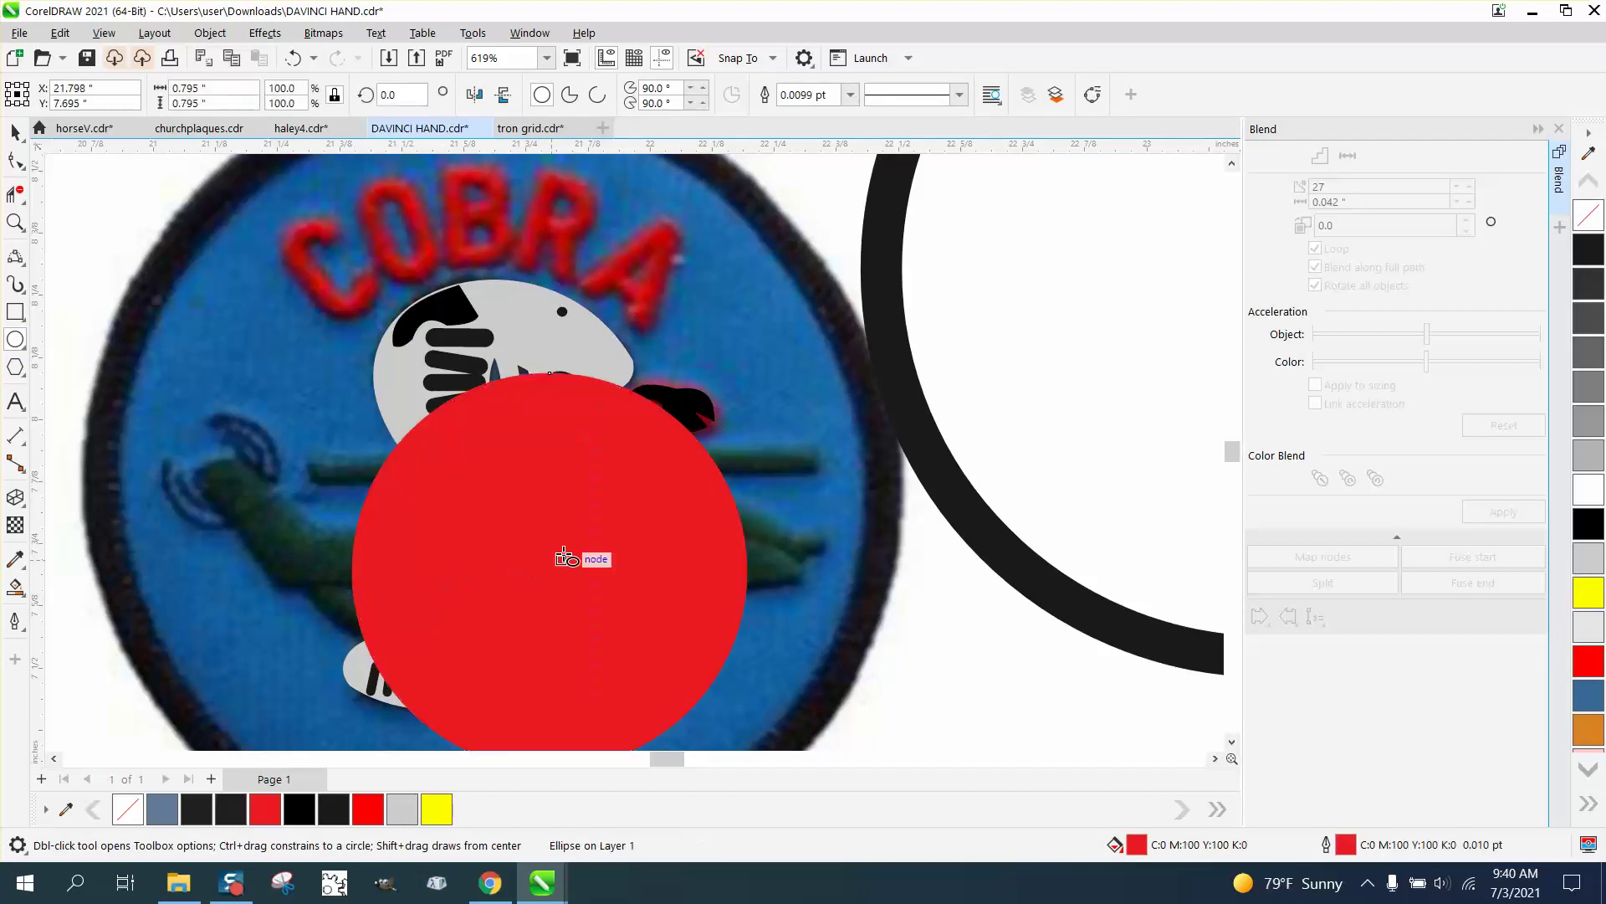
{"action": "left_click", "coordinate": [15, 132]}
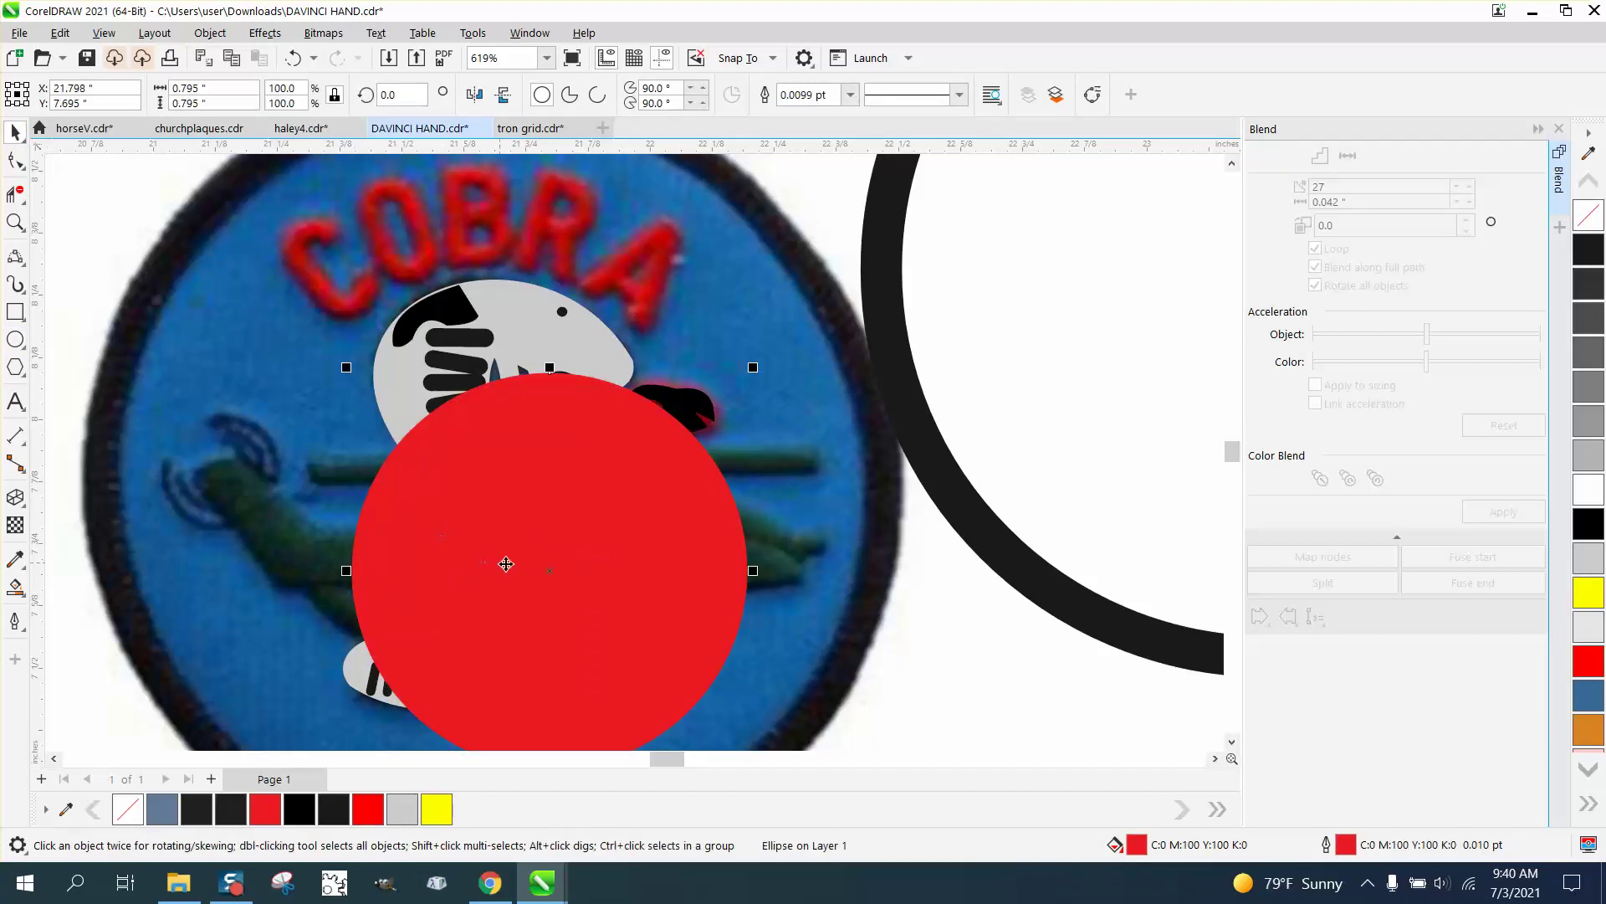
{"action": "left_click_drag", "start_coordinate": [548, 577], "coordinate": [490, 463]}
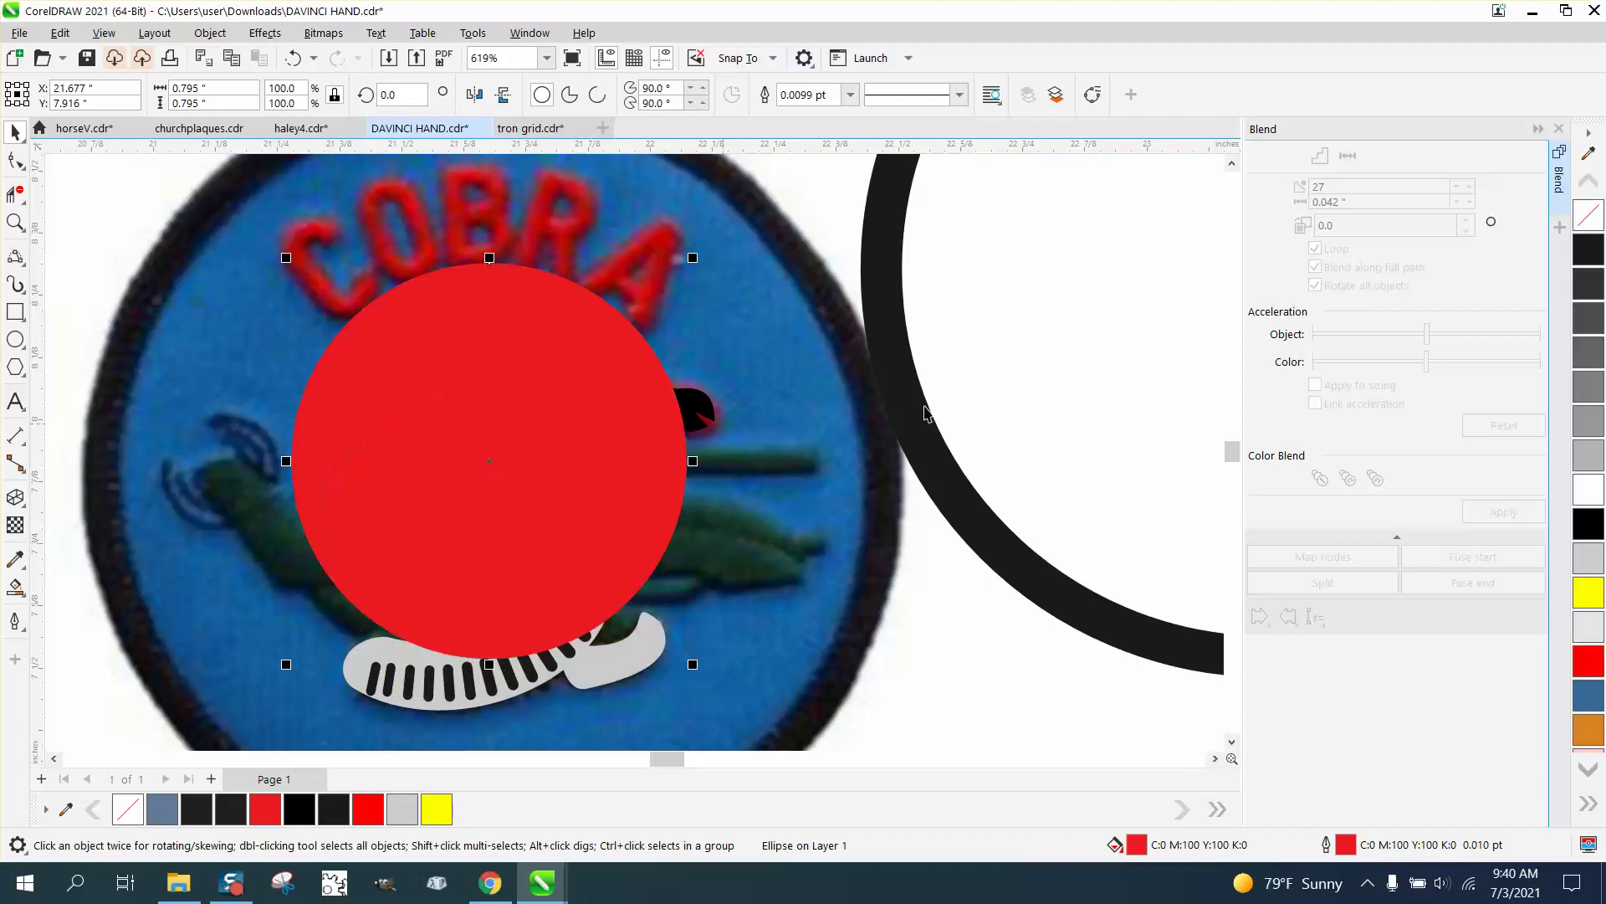
{"action": "left_click", "coordinate": [1580, 215]}
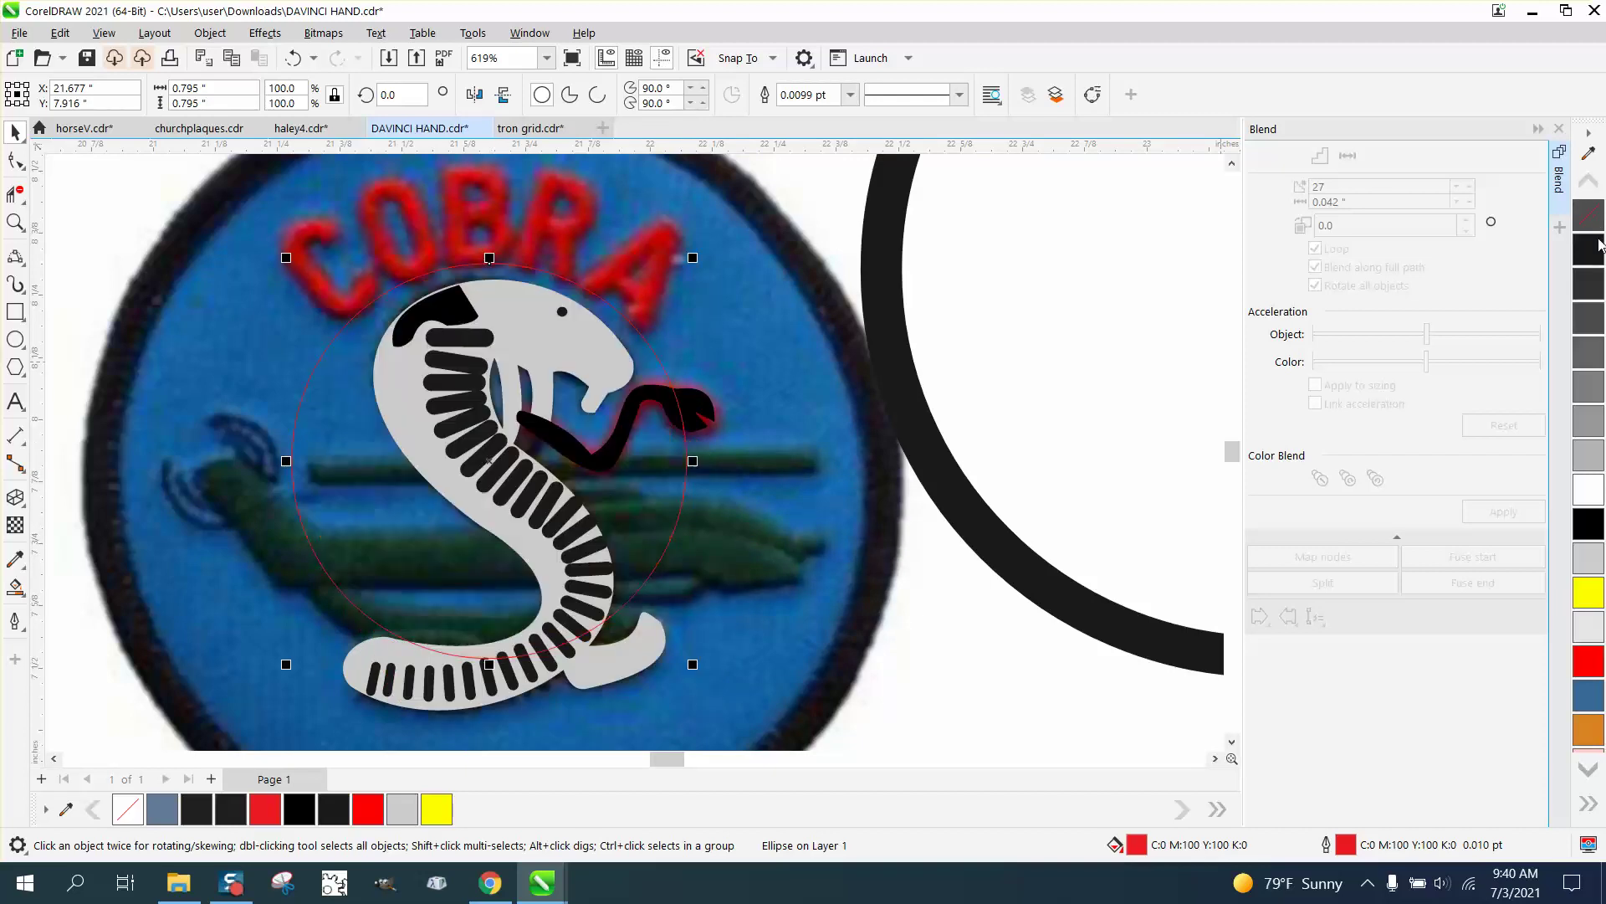
{"action": "right_click", "coordinate": [1582, 670]}
{"action": "key", "text": "F4"}
{"action": "key", "text": "Left"}
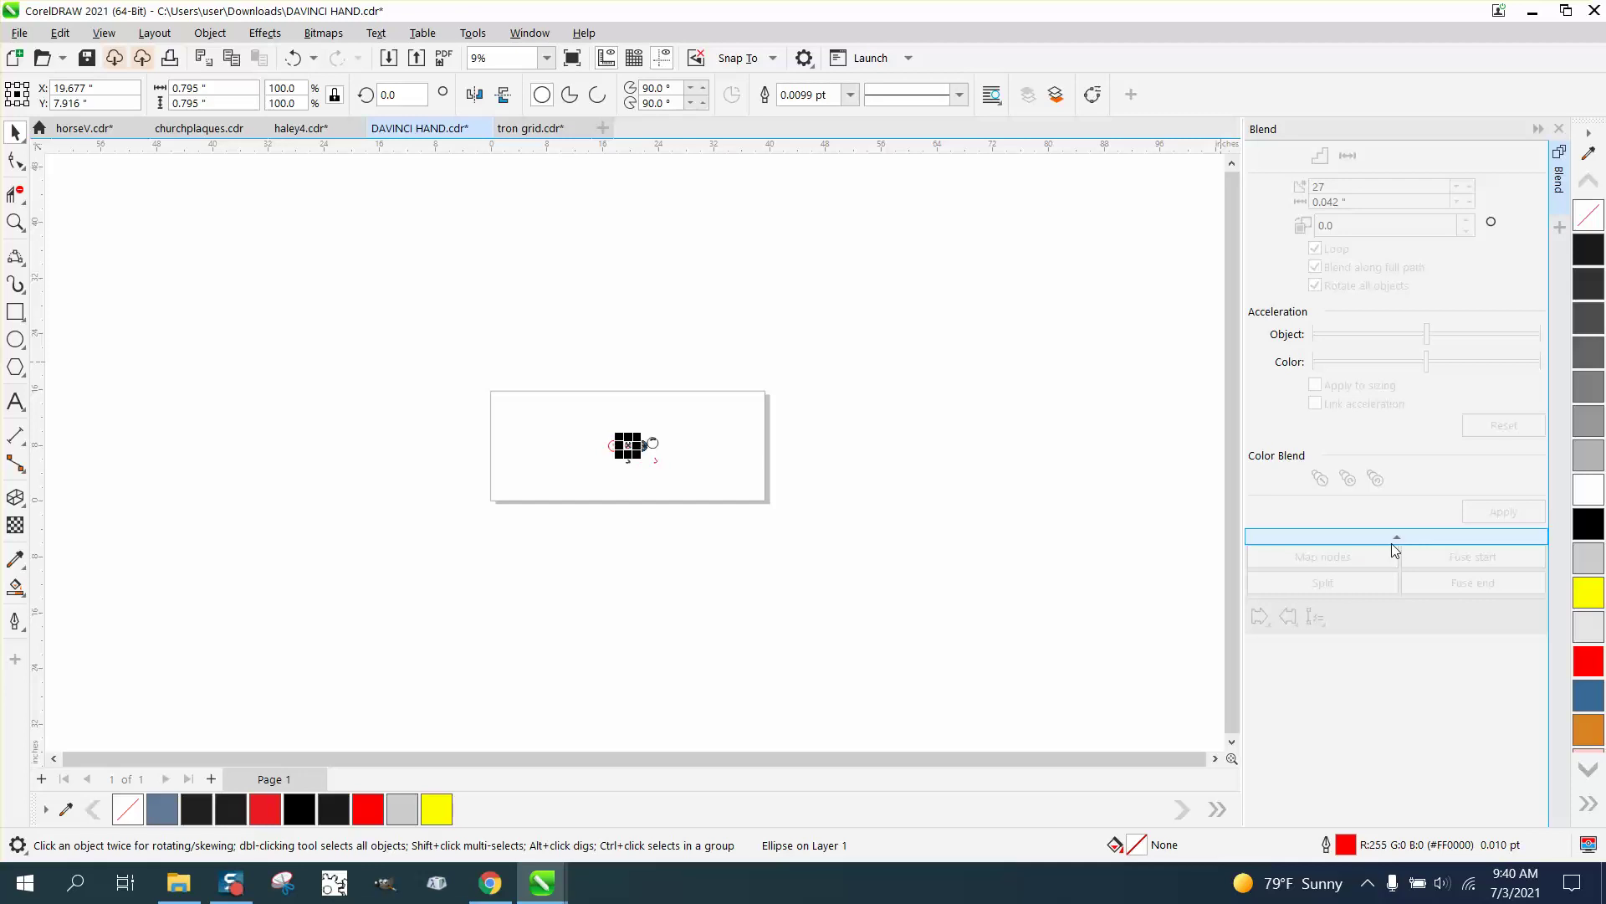
Shrink the straight COBRA text to about 16.3 pt.
{"action": "left_click", "coordinate": [15, 221]}
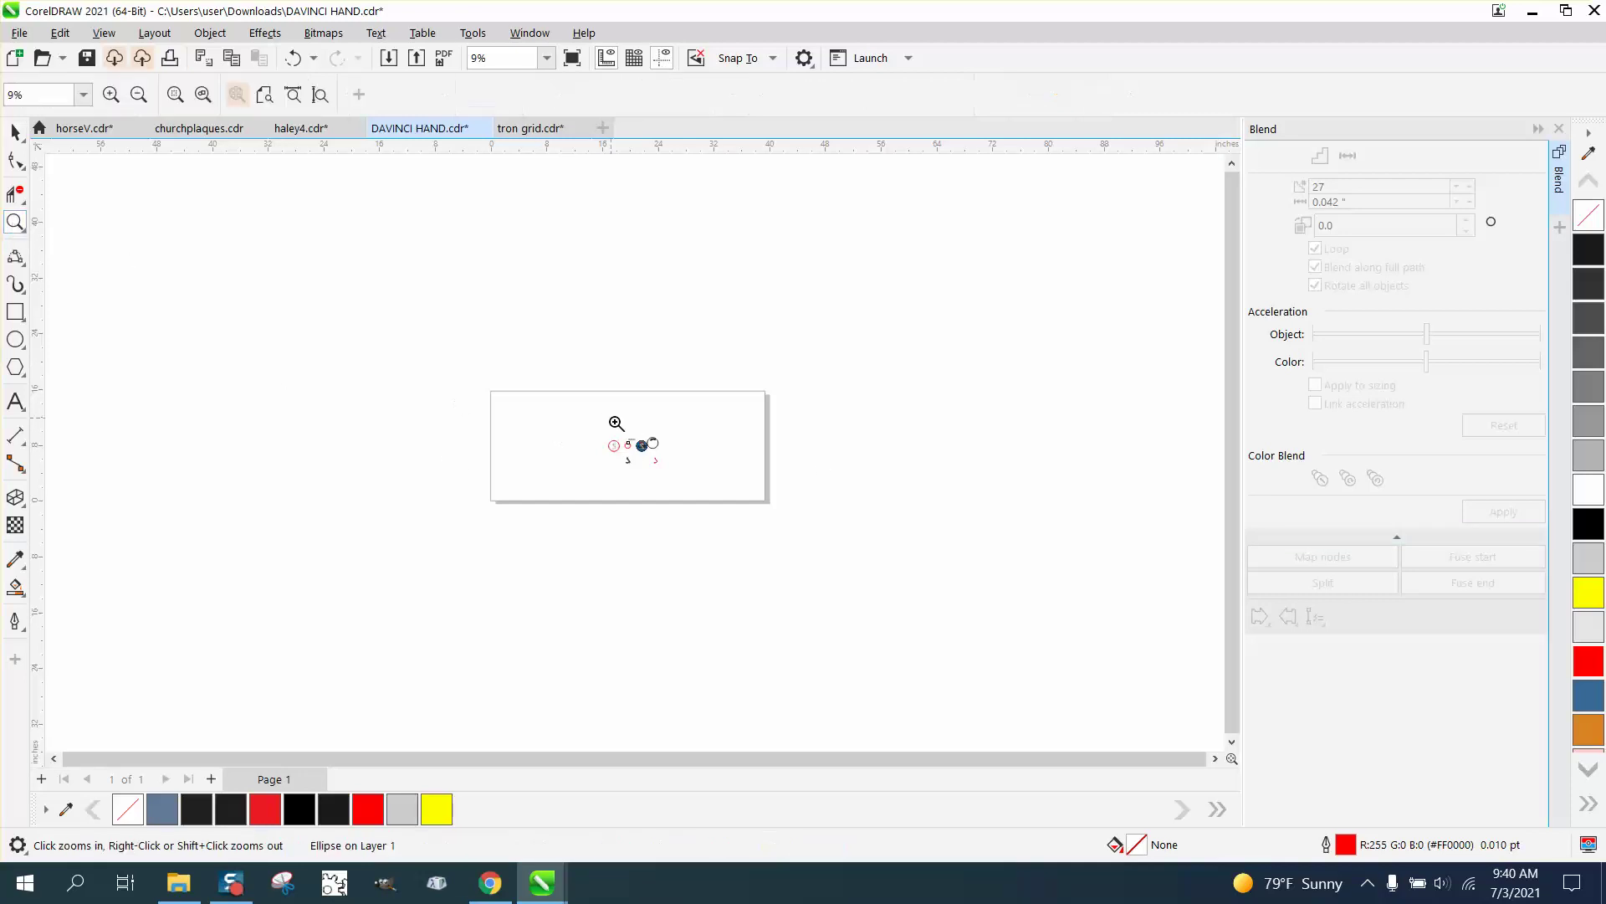
{"action": "left_click_drag", "start_coordinate": [616, 422], "coordinate": [711, 489]}
{"action": "left_click_drag", "start_coordinate": [229, 334], "coordinate": [617, 471]}
{"action": "left_click", "coordinate": [16, 132]}
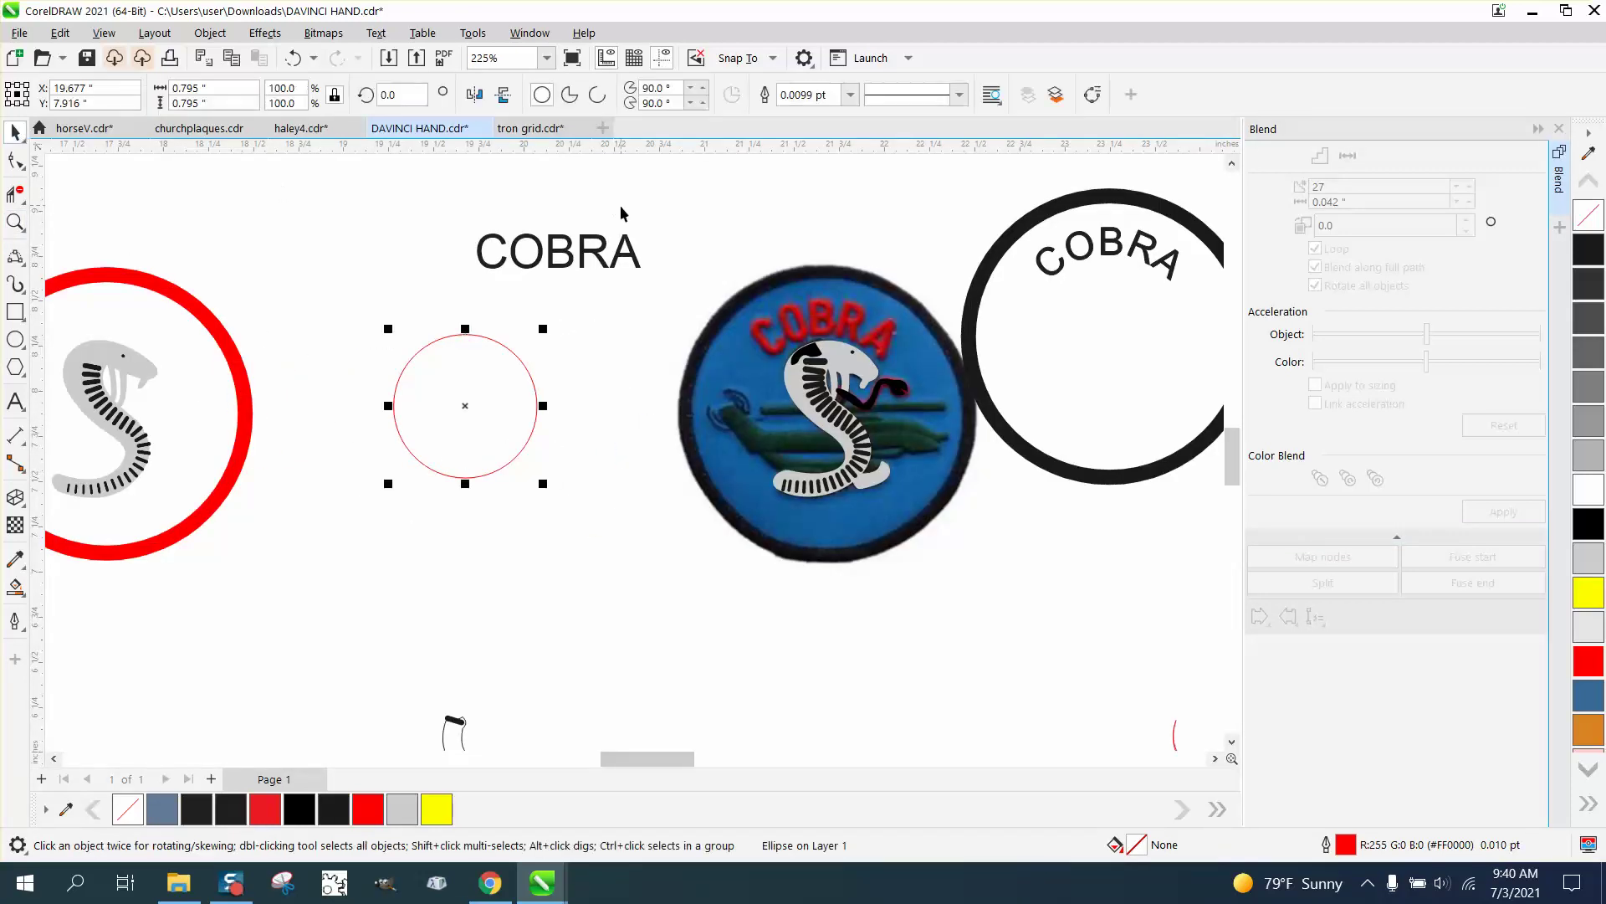
{"action": "key", "text": "Escape"}
{"action": "left_click", "coordinate": [590, 252]}
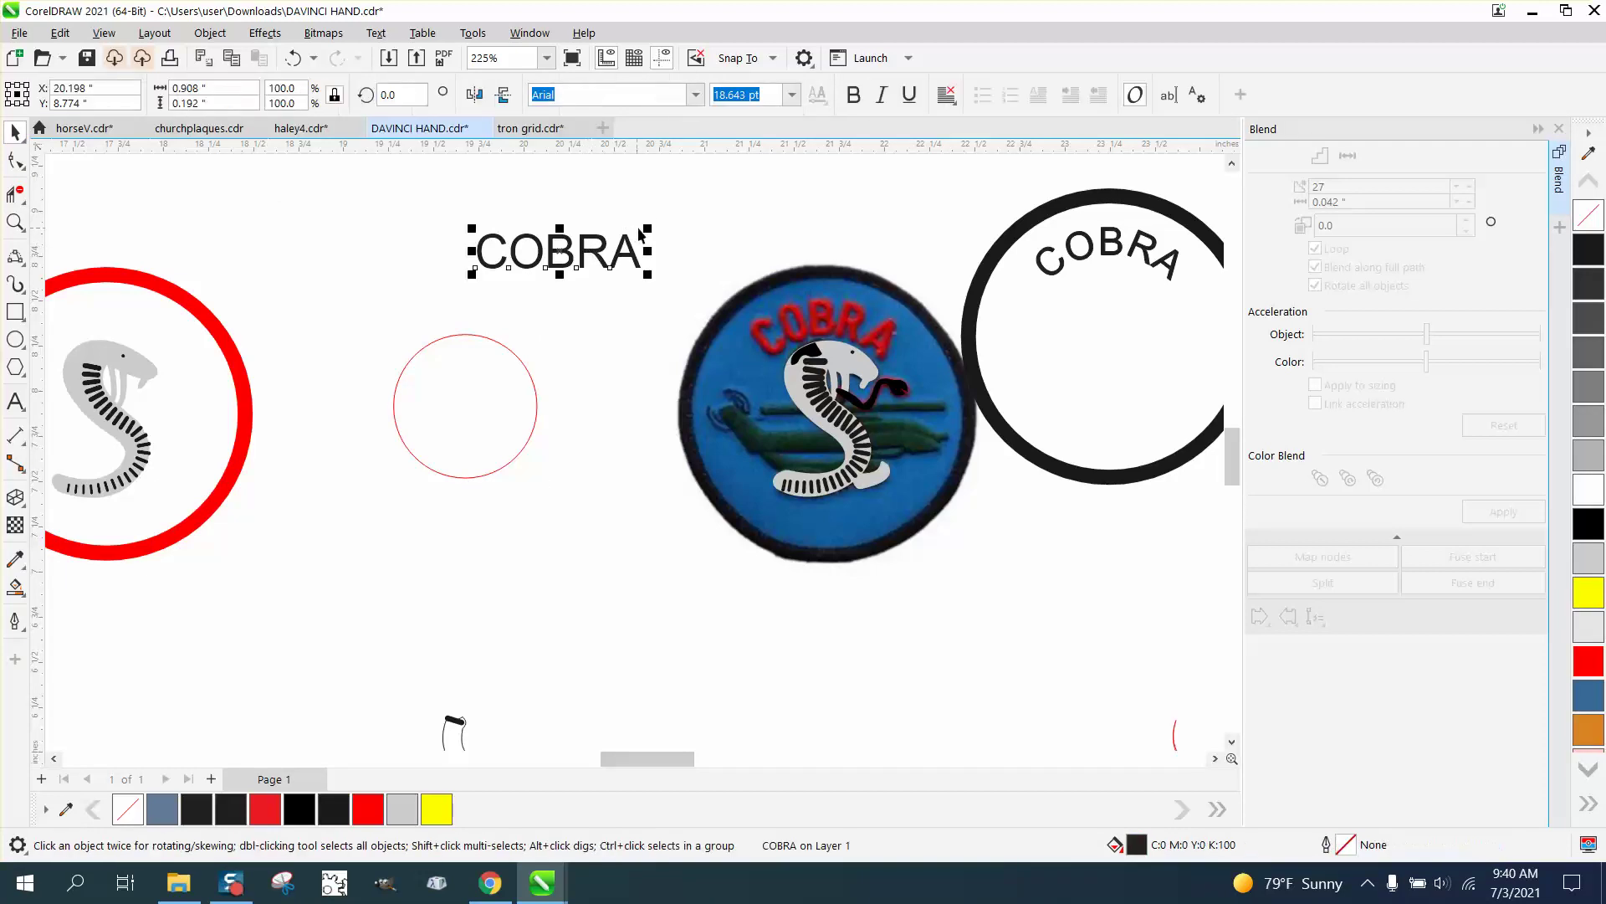
{"action": "left_click_drag", "start_coordinate": [648, 225], "coordinate": [628, 229]}
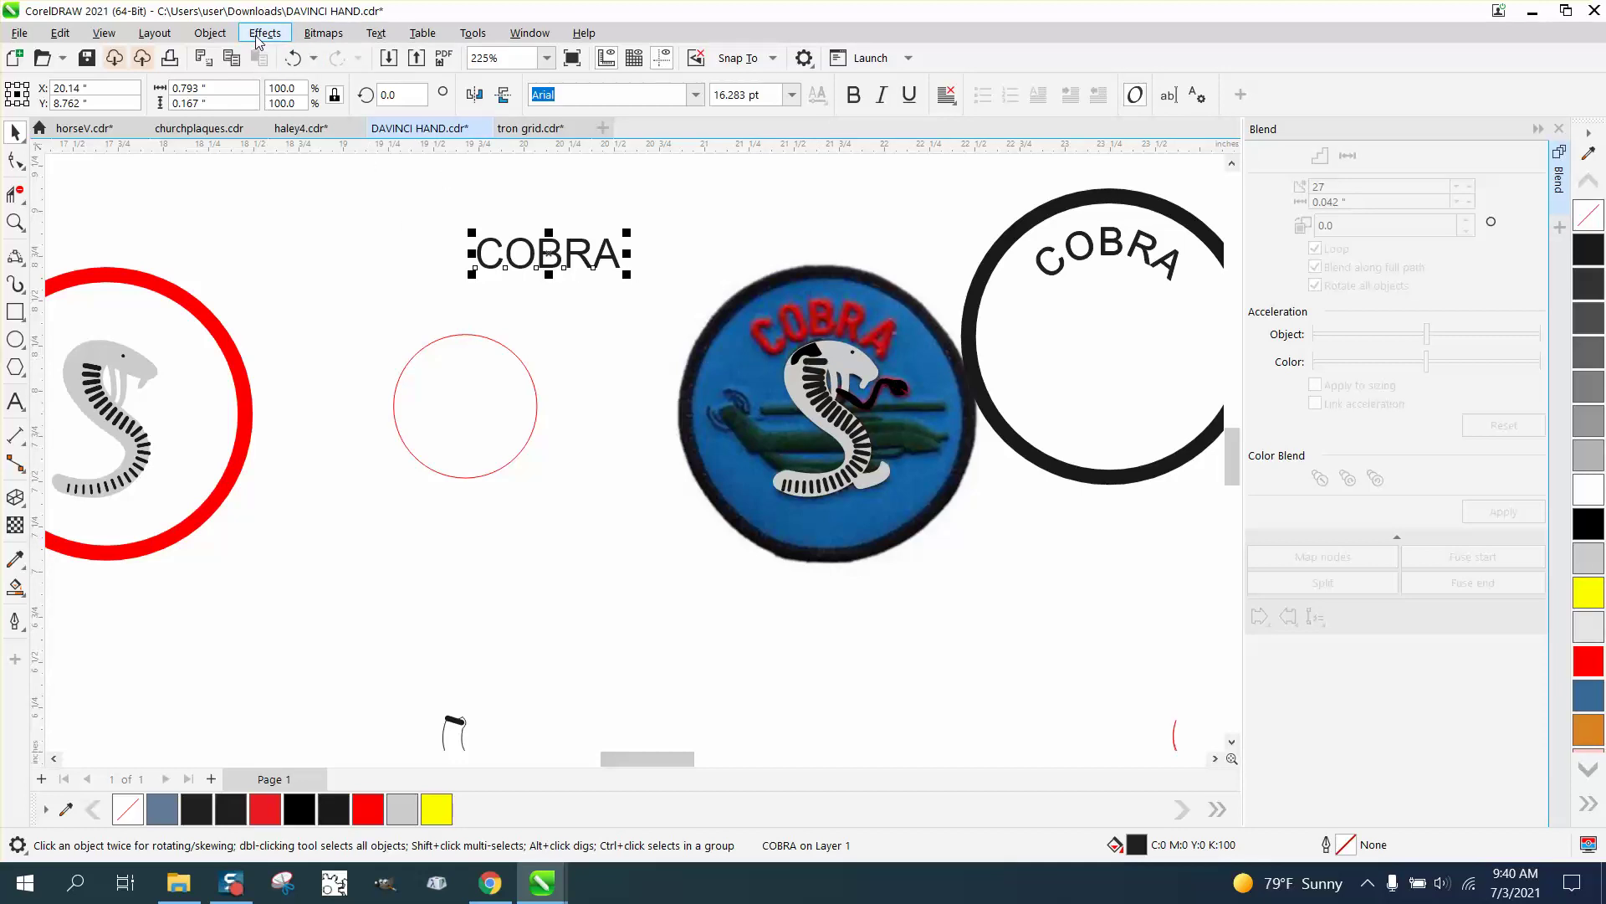
Fit the COBRA text to the red circle, then break the text apart from the circle.
{"action": "left_click", "coordinate": [381, 38]}
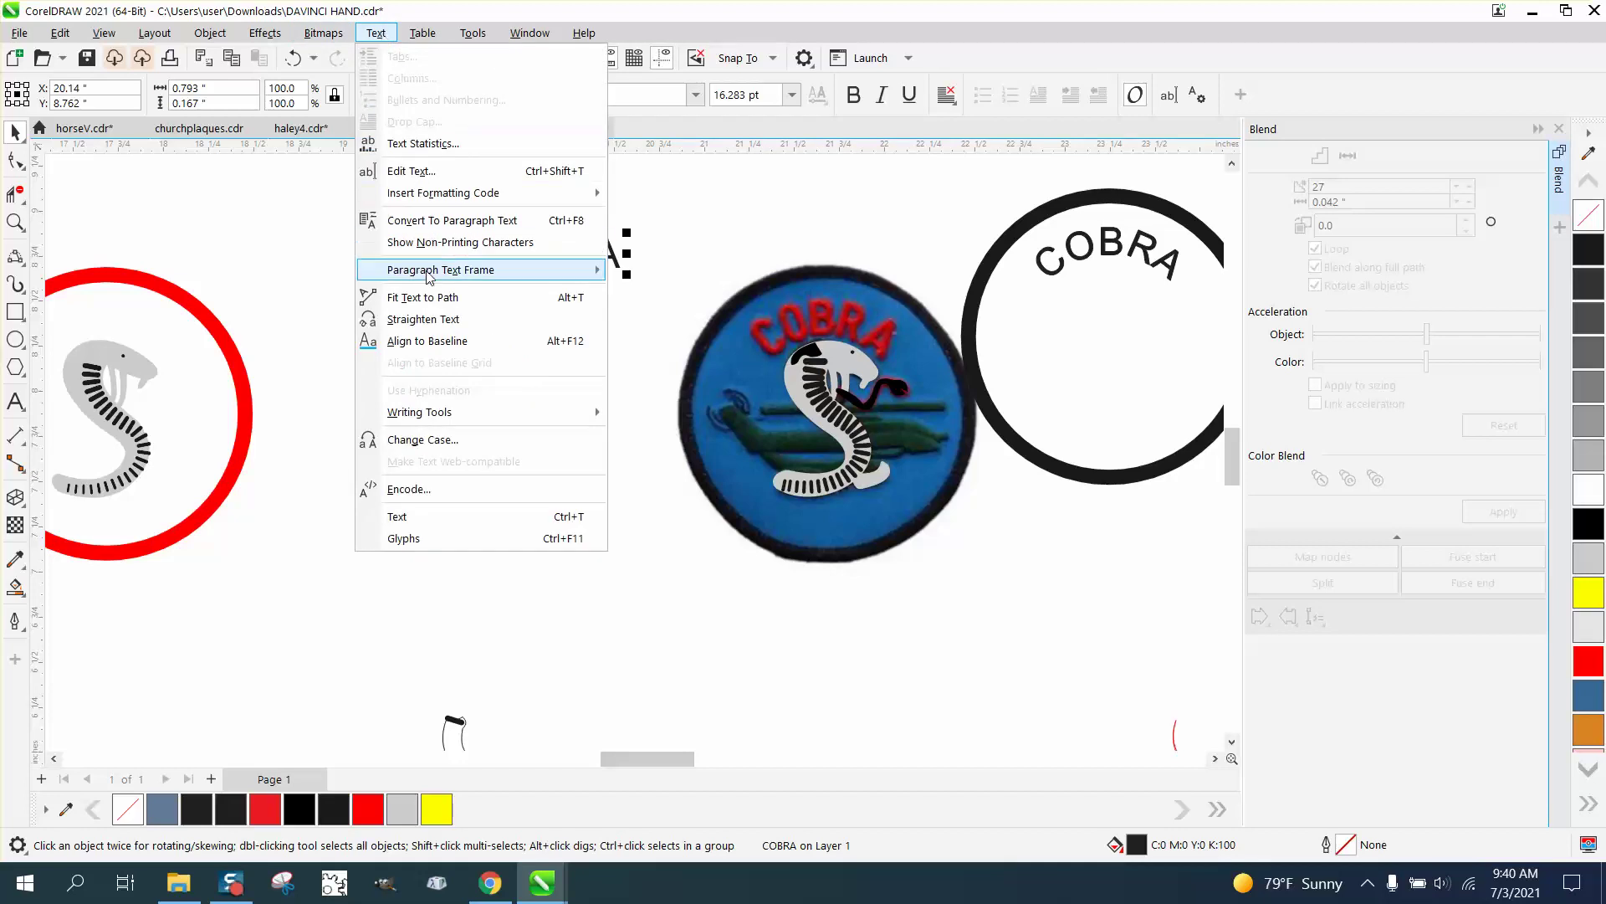
{"action": "left_click", "coordinate": [456, 294]}
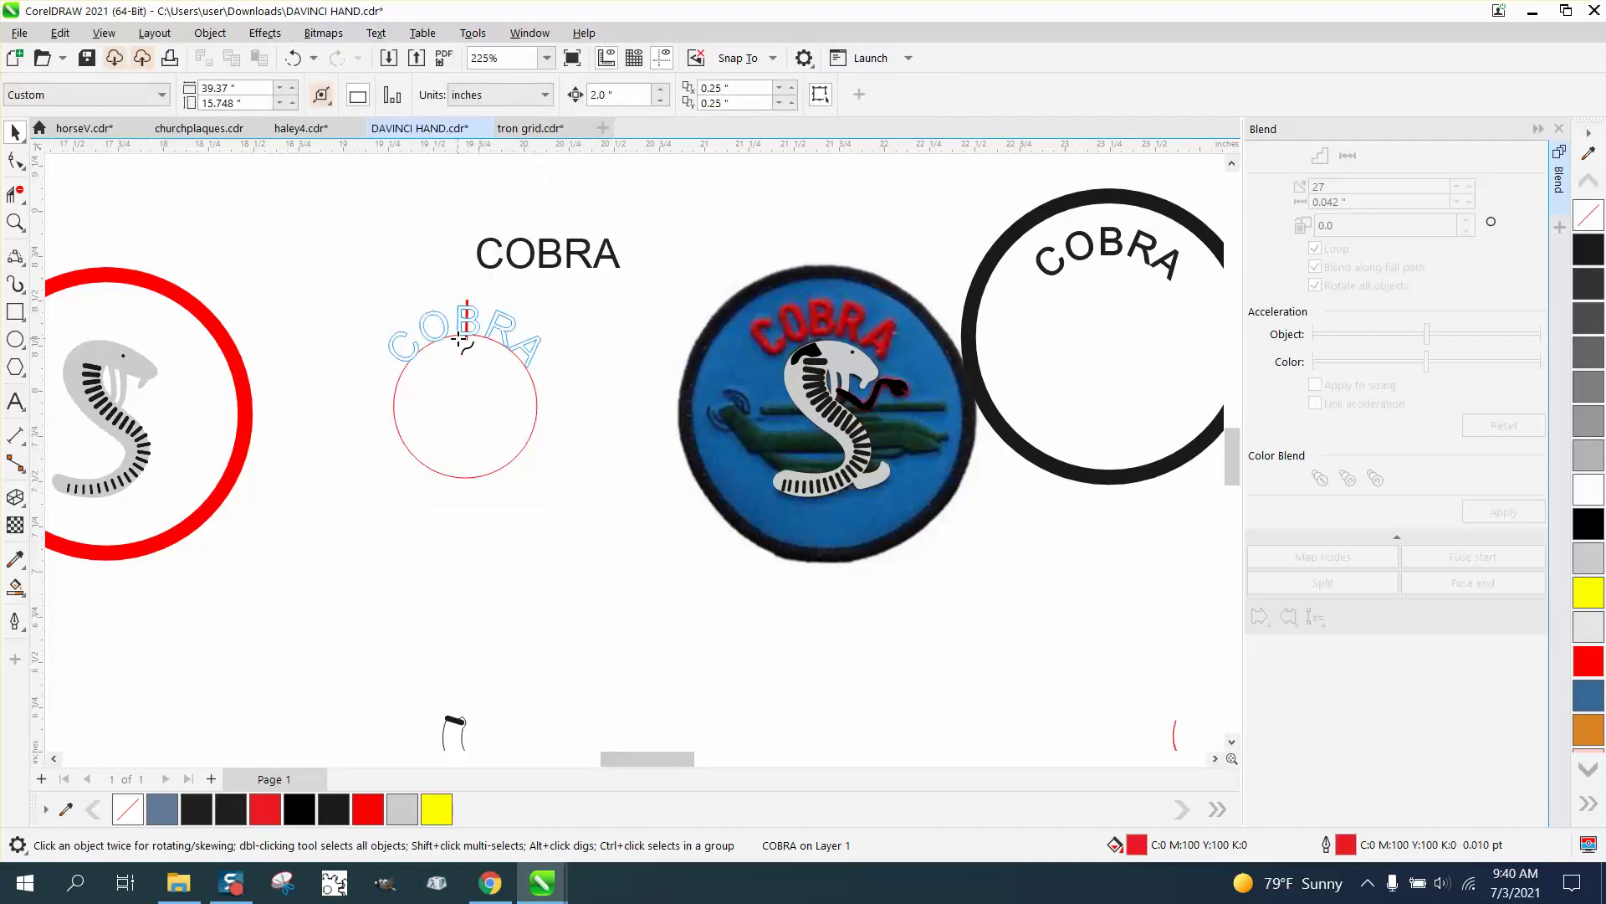
{"action": "left_click", "coordinate": [458, 338]}
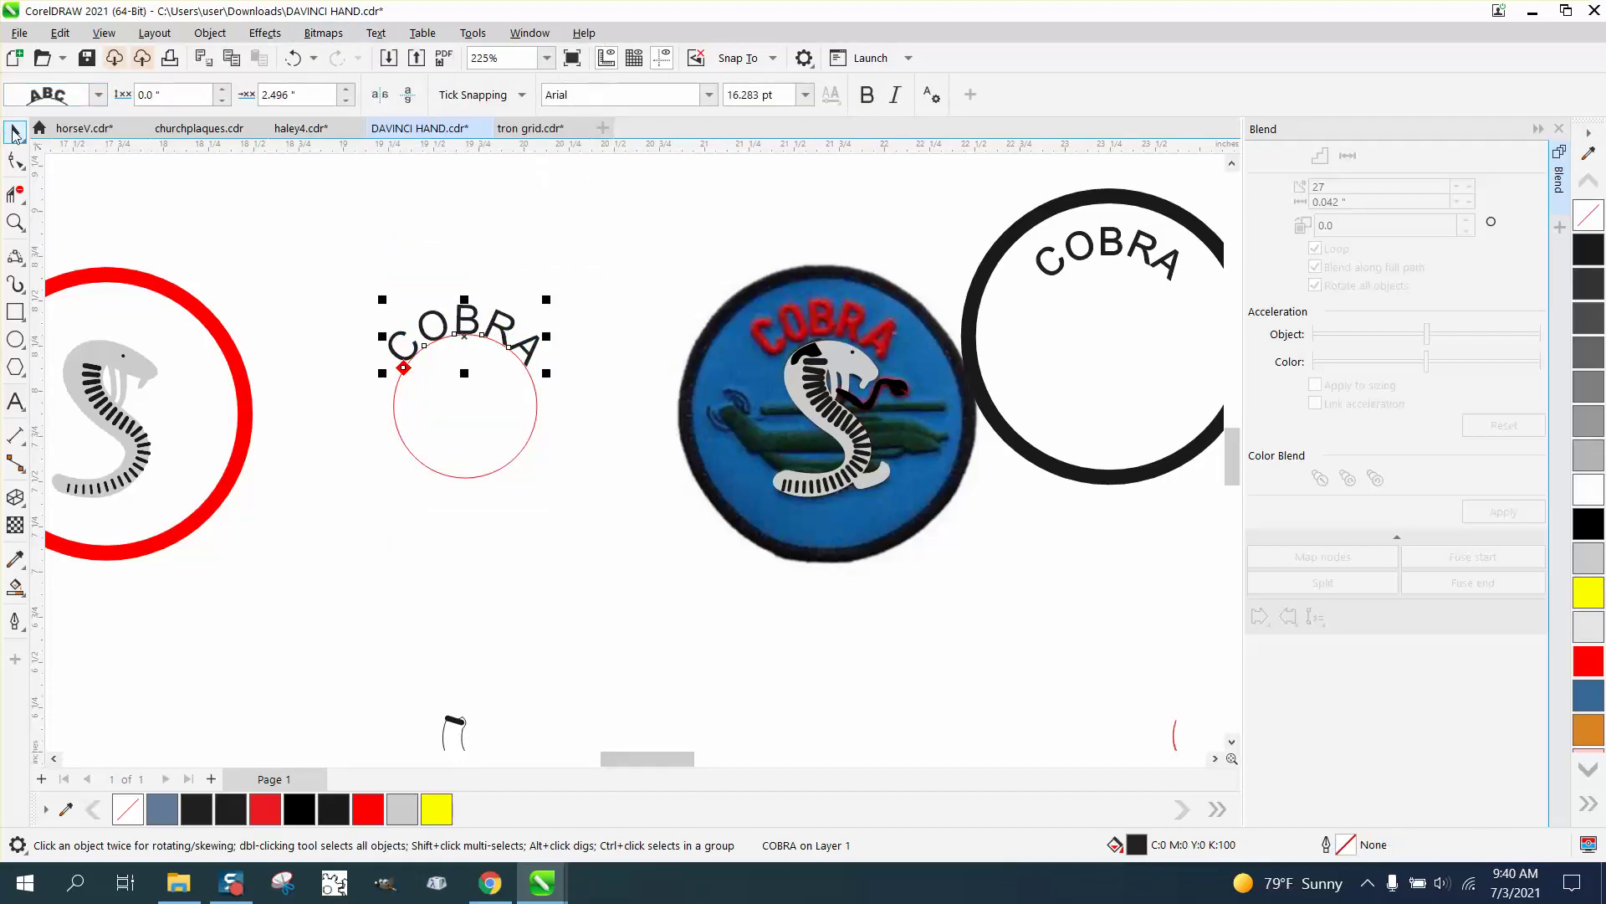
{"action": "left_click_drag", "start_coordinate": [348, 257], "coordinate": [785, 644]}
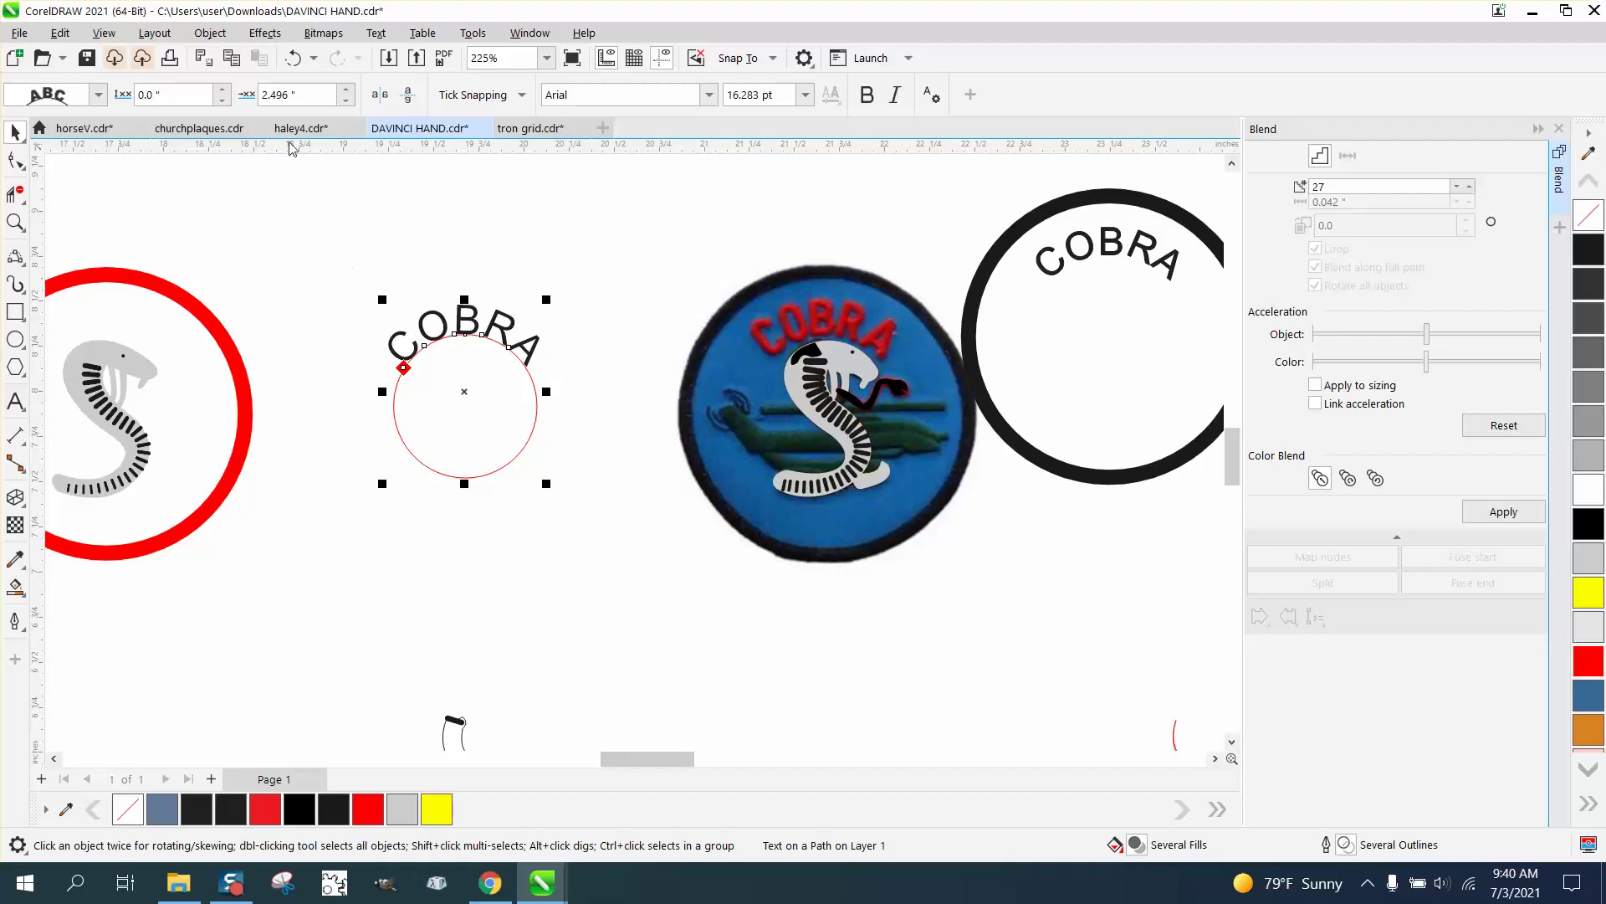
{"action": "left_click", "coordinate": [210, 32]}
{"action": "left_click", "coordinate": [285, 479]}
Move the arched COBRA 2 inches left, above the cobra inside the red ring.
{"action": "left_click", "coordinate": [292, 463]}
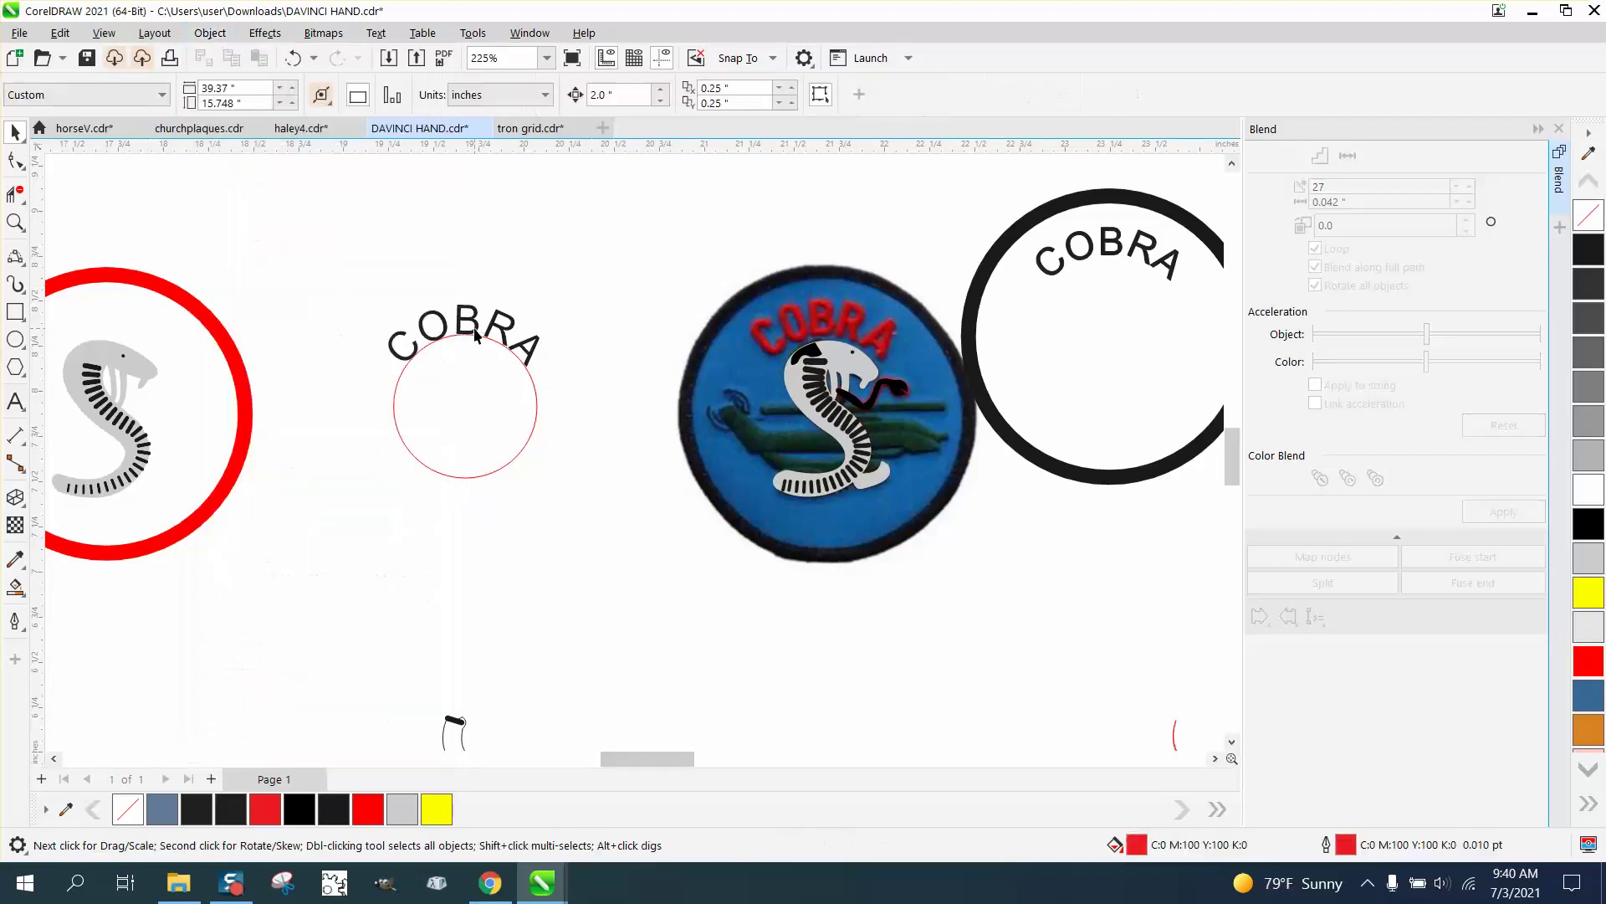
{"action": "left_click", "coordinate": [478, 326]}
{"action": "key", "text": "Left"}
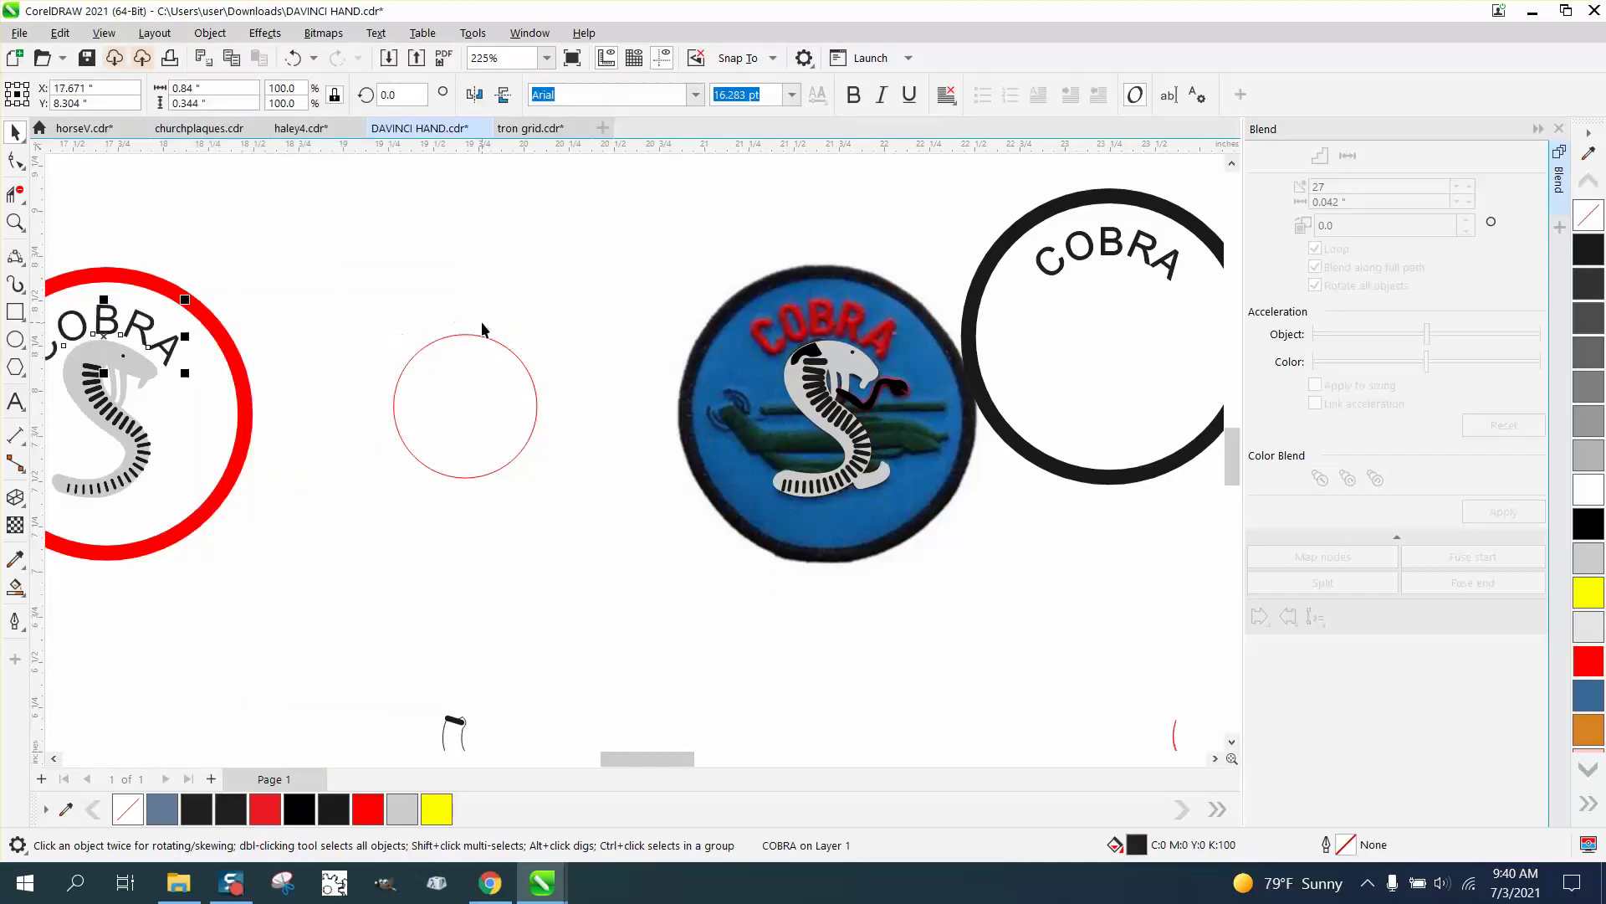
{"action": "scroll", "coordinate": [482, 329], "scroll_direction": "down", "scroll_amount": 2}
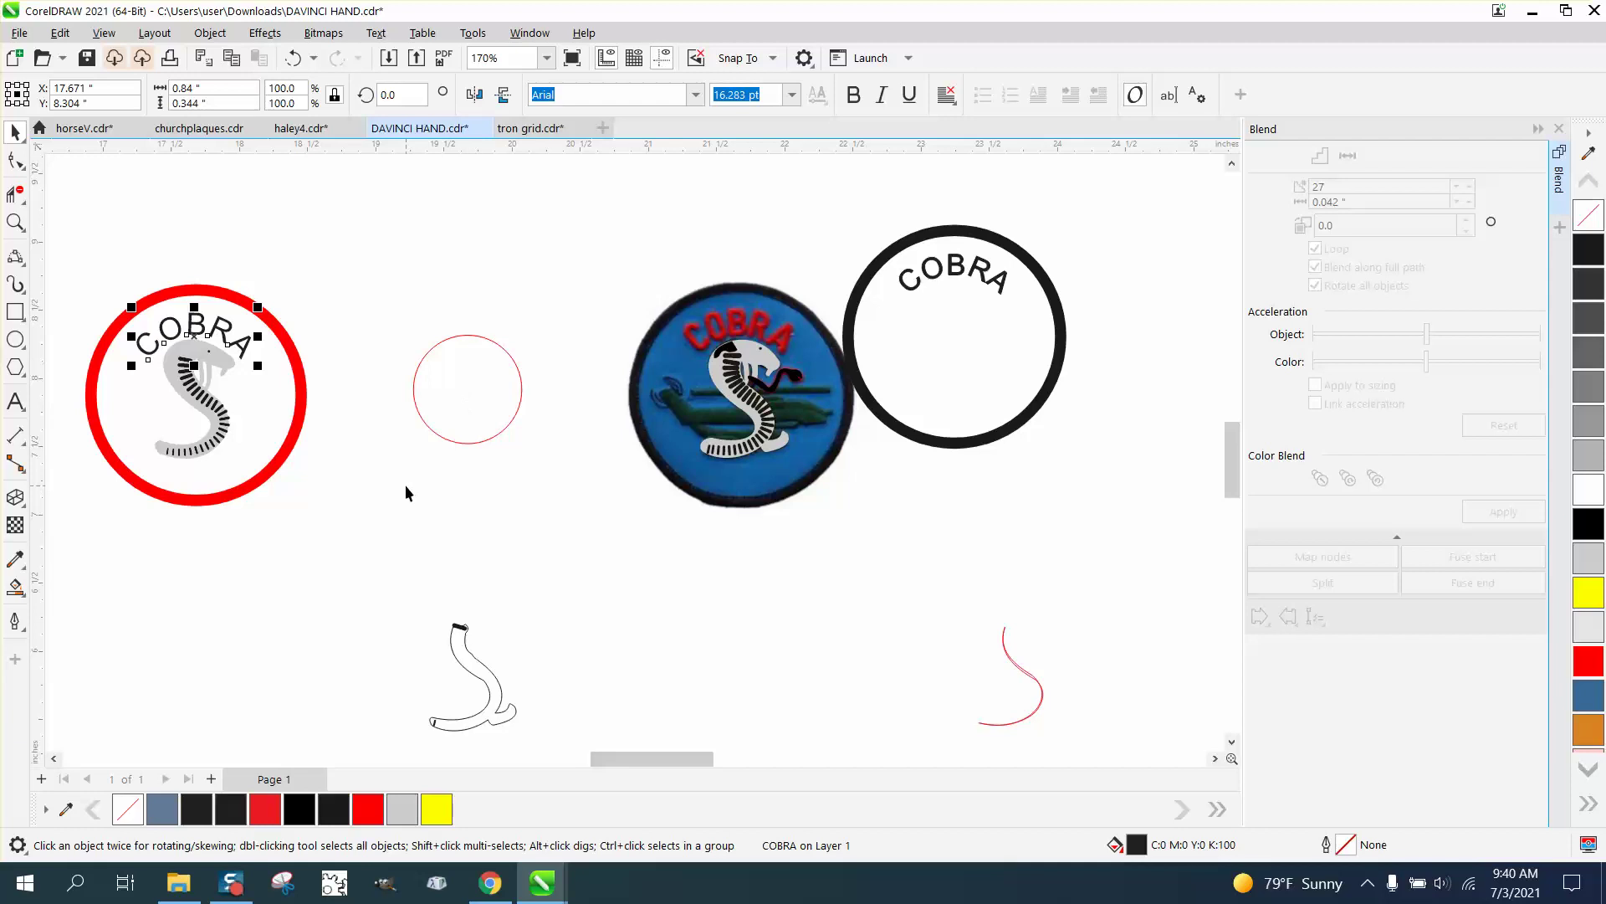
{"action": "left_click", "coordinate": [15, 222]}
{"action": "left_click_drag", "start_coordinate": [105, 293], "coordinate": [373, 506]}
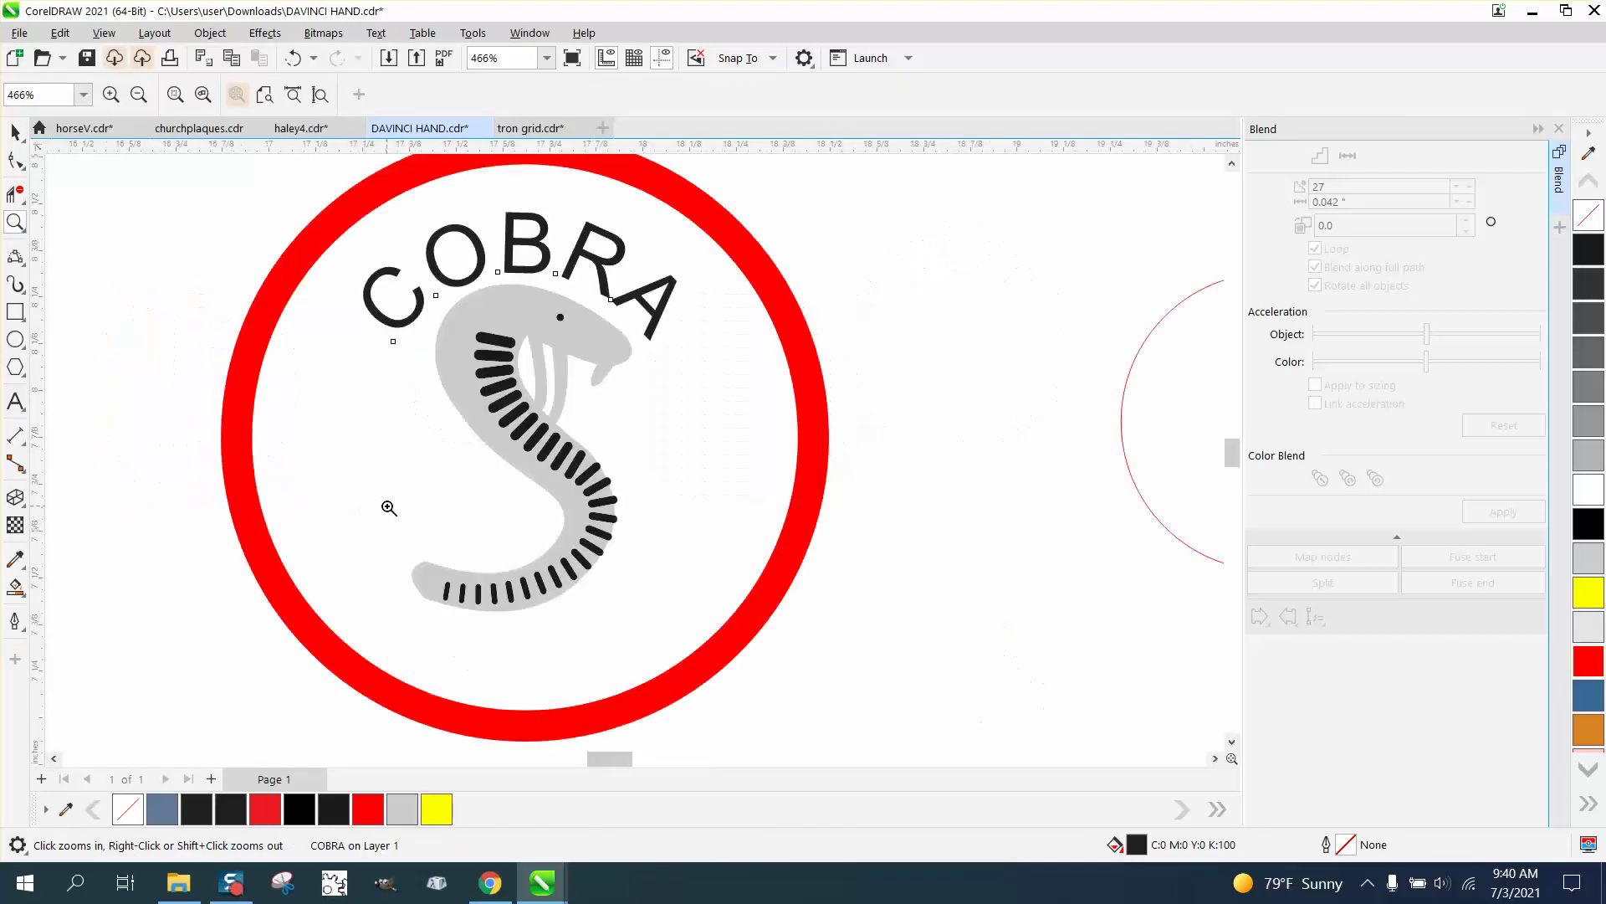
Break the cobra drawing's curve apart into separate pieces.
{"action": "left_click", "coordinate": [15, 132]}
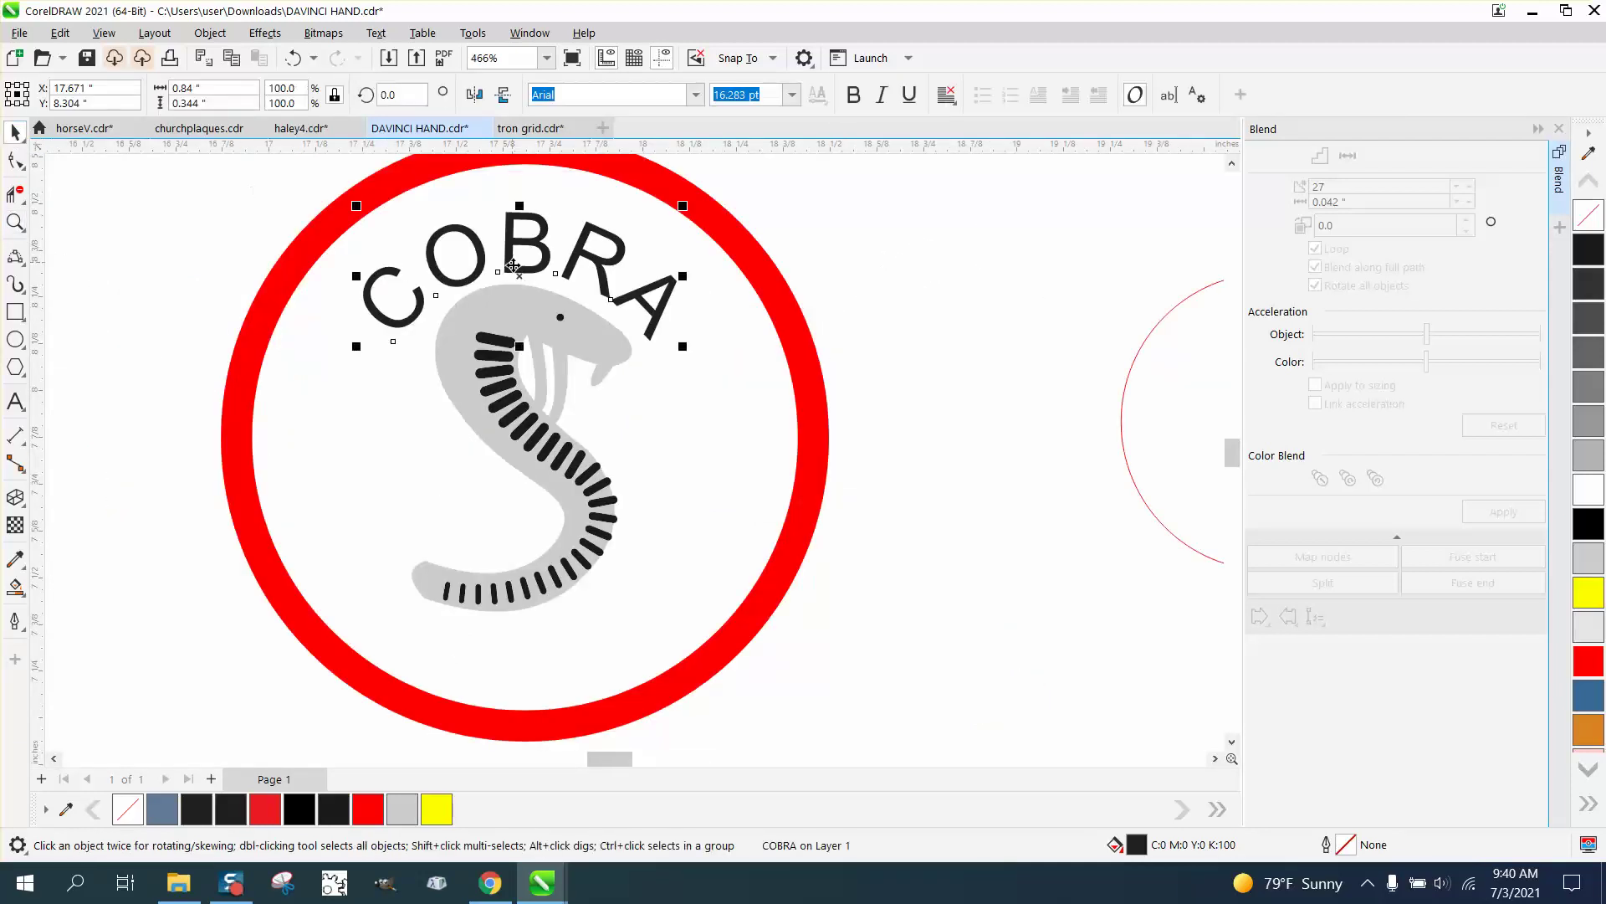
{"action": "left_click", "coordinate": [602, 506]}
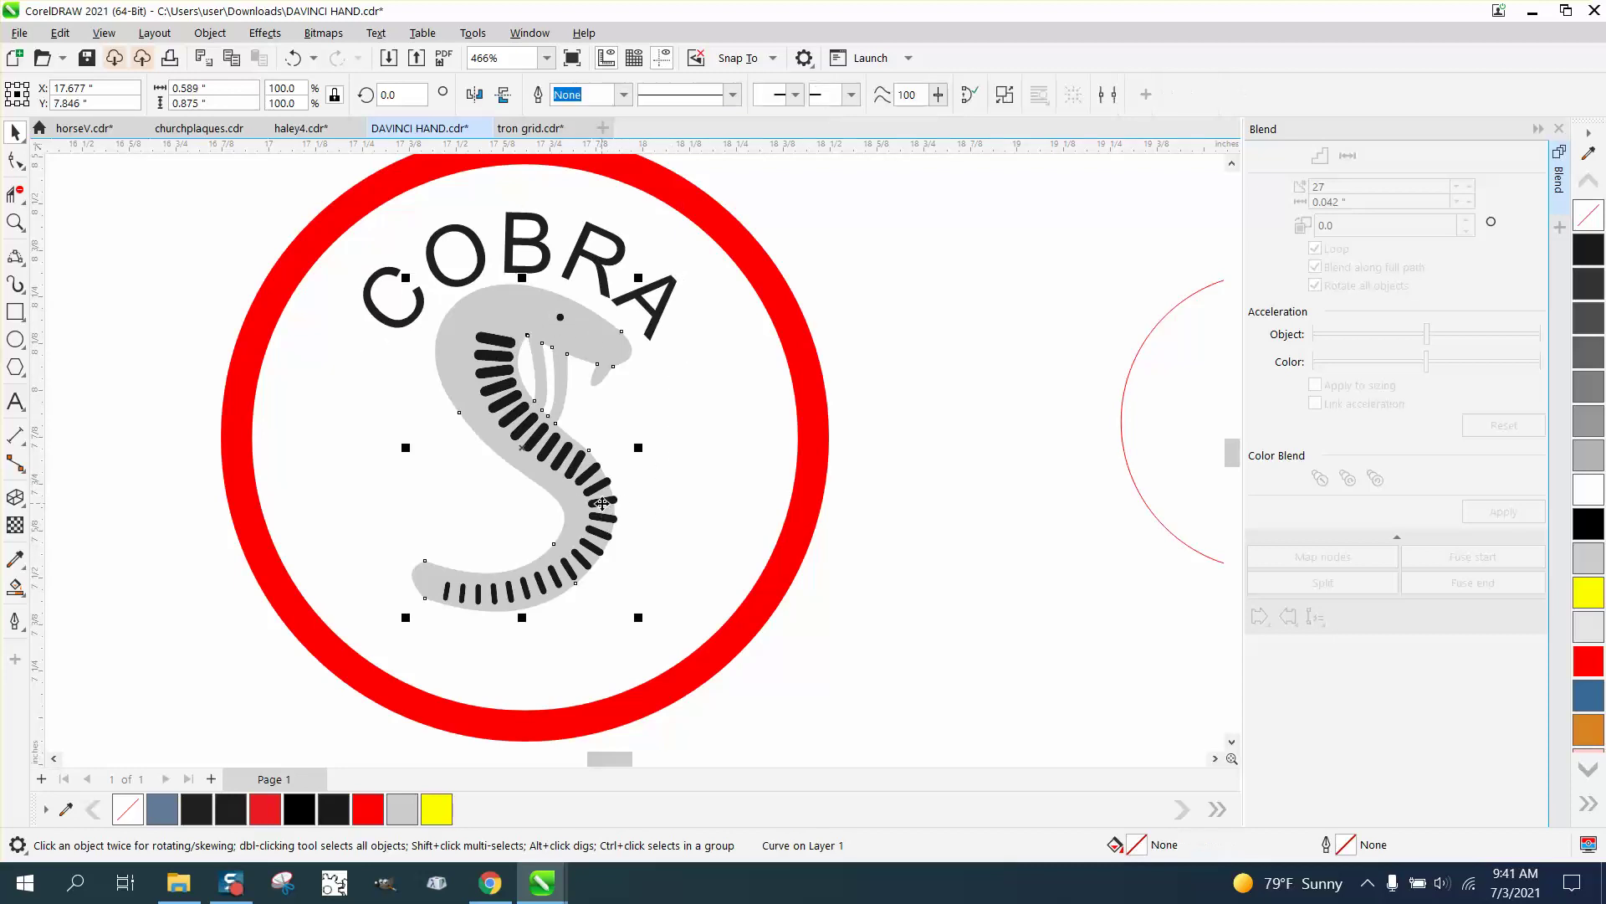
{"action": "left_click", "coordinate": [222, 39]}
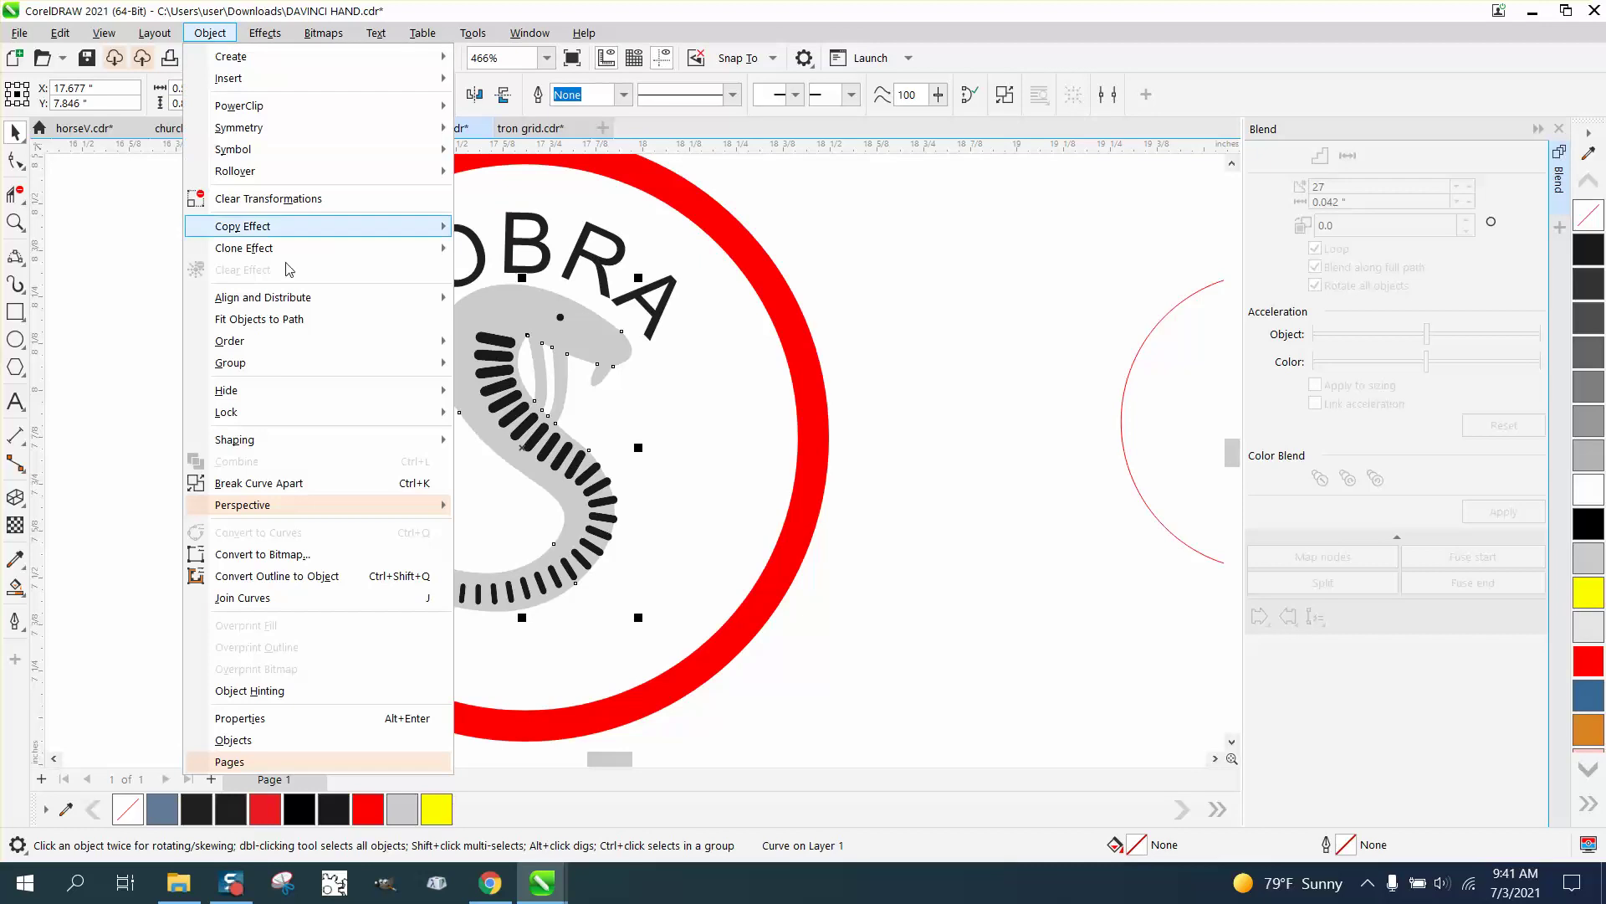
{"action": "left_click", "coordinate": [276, 484]}
{"action": "left_click", "coordinate": [875, 459]}
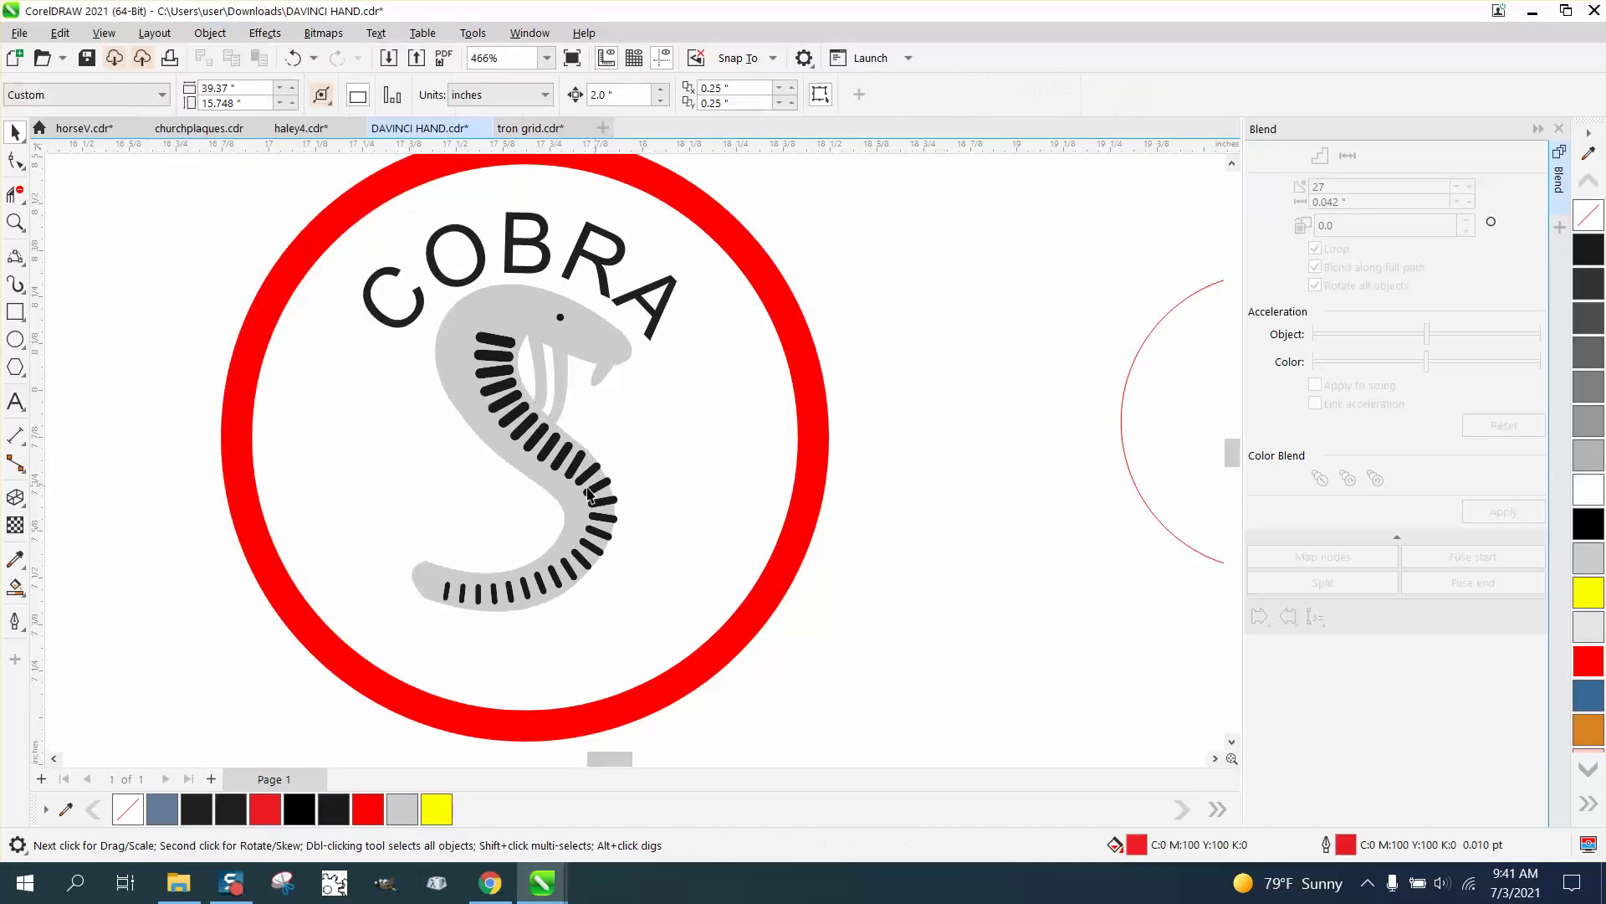
{"action": "left_click", "coordinate": [595, 496]}
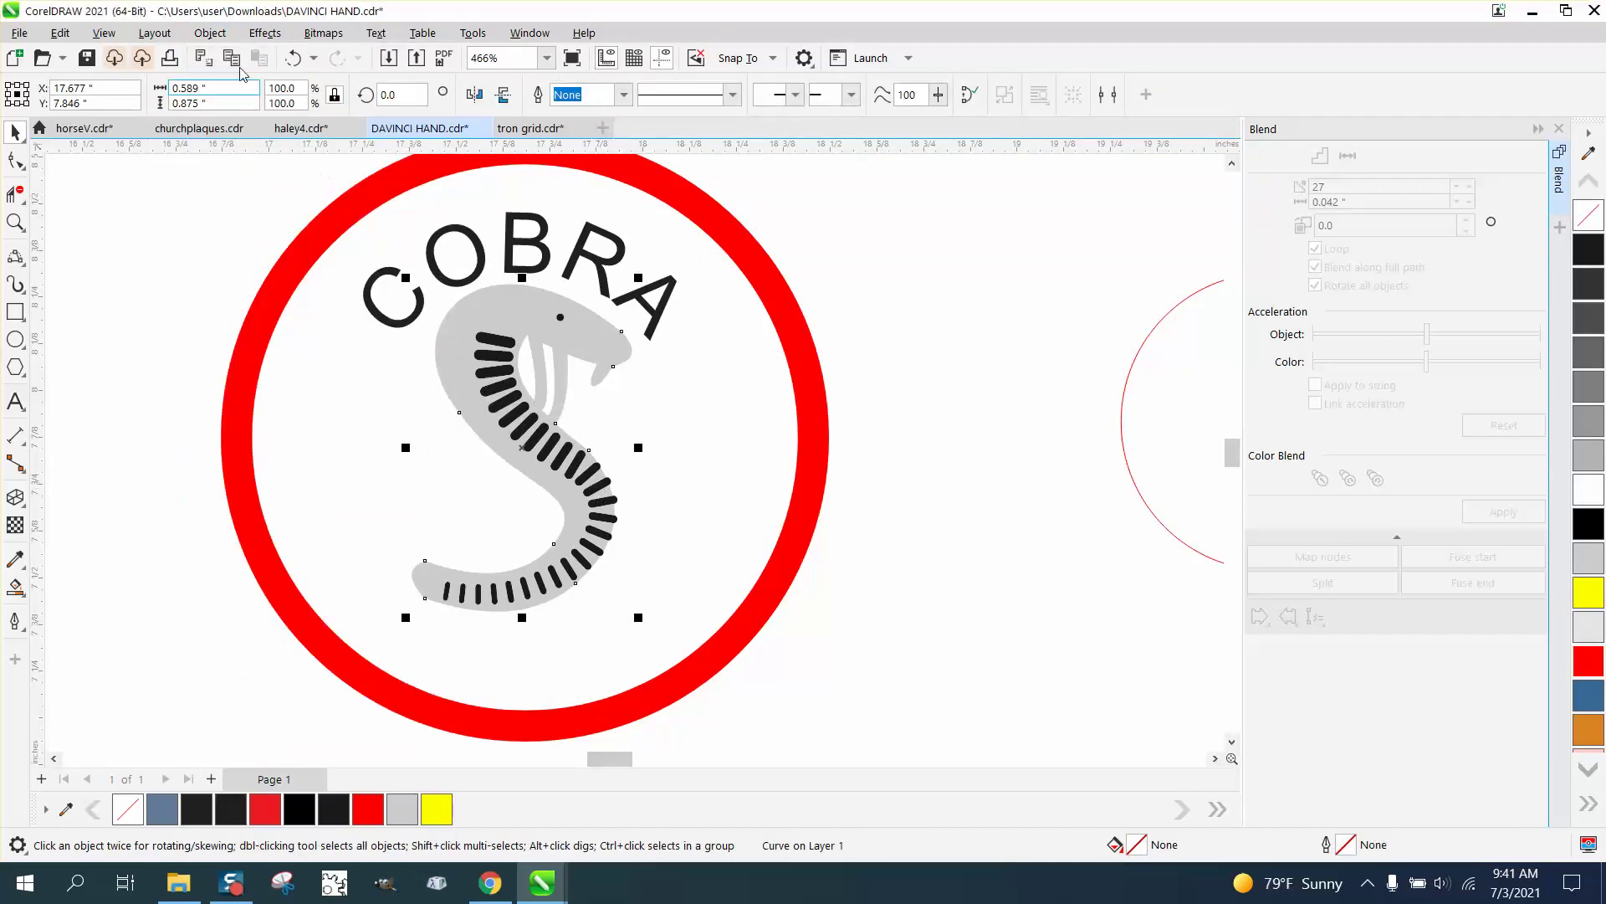
{"action": "left_click", "coordinate": [210, 33]}
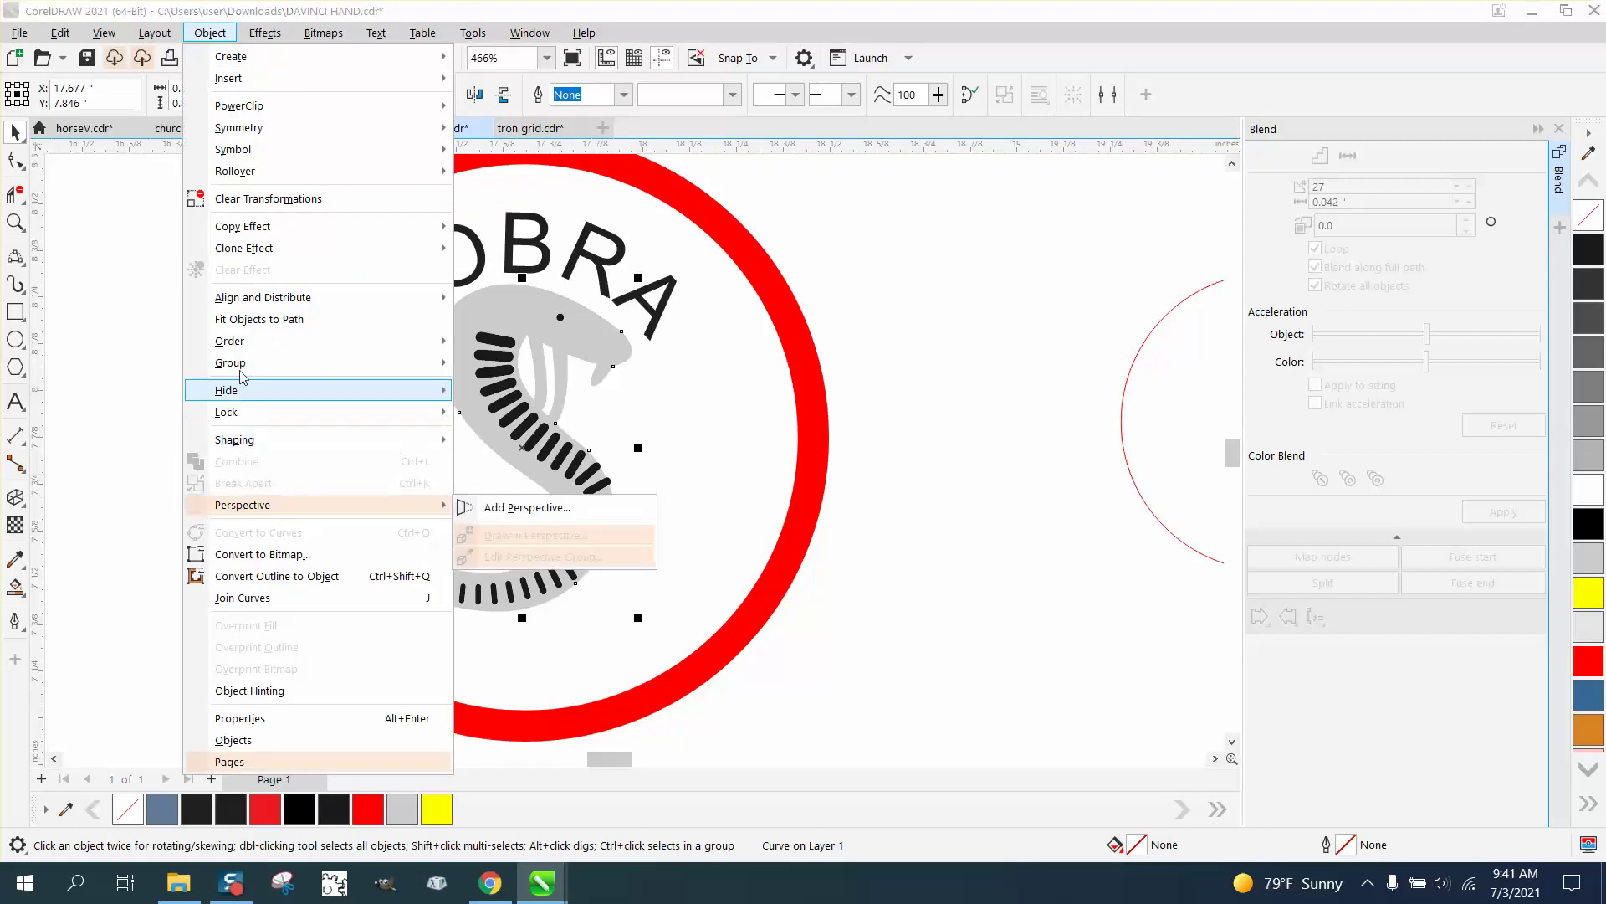
{"action": "mouse_move", "coordinate": [242, 370]}
{"action": "left_click", "coordinate": [747, 394]}
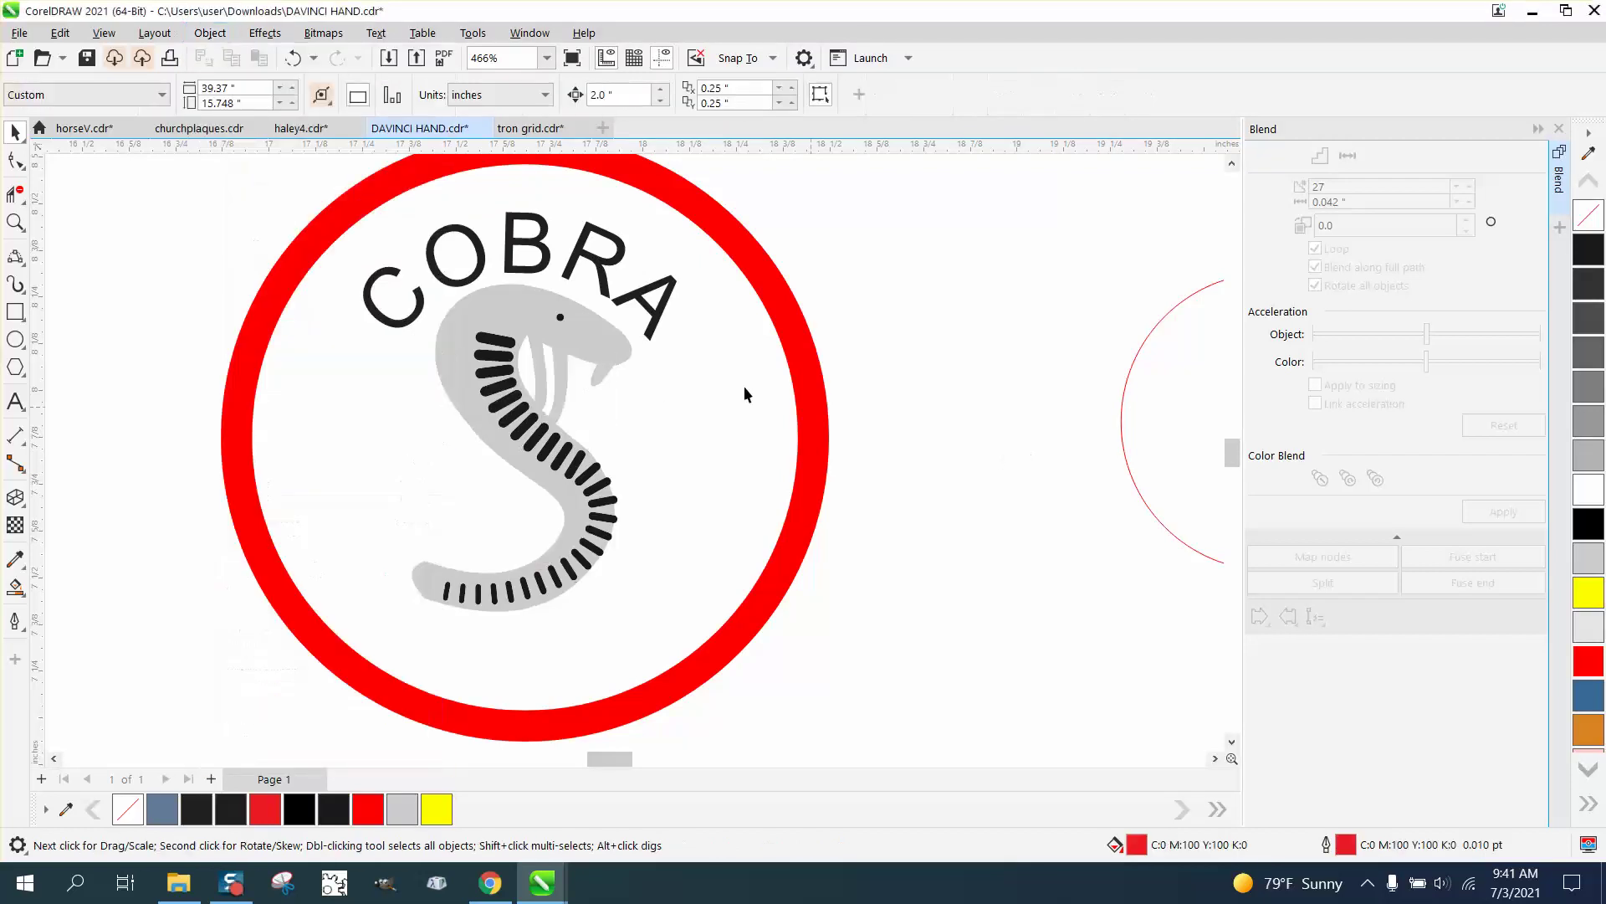
Marquee-select all the snake's pieces and Ungroup All, then select the grey body.
{"action": "left_click", "coordinate": [512, 343]}
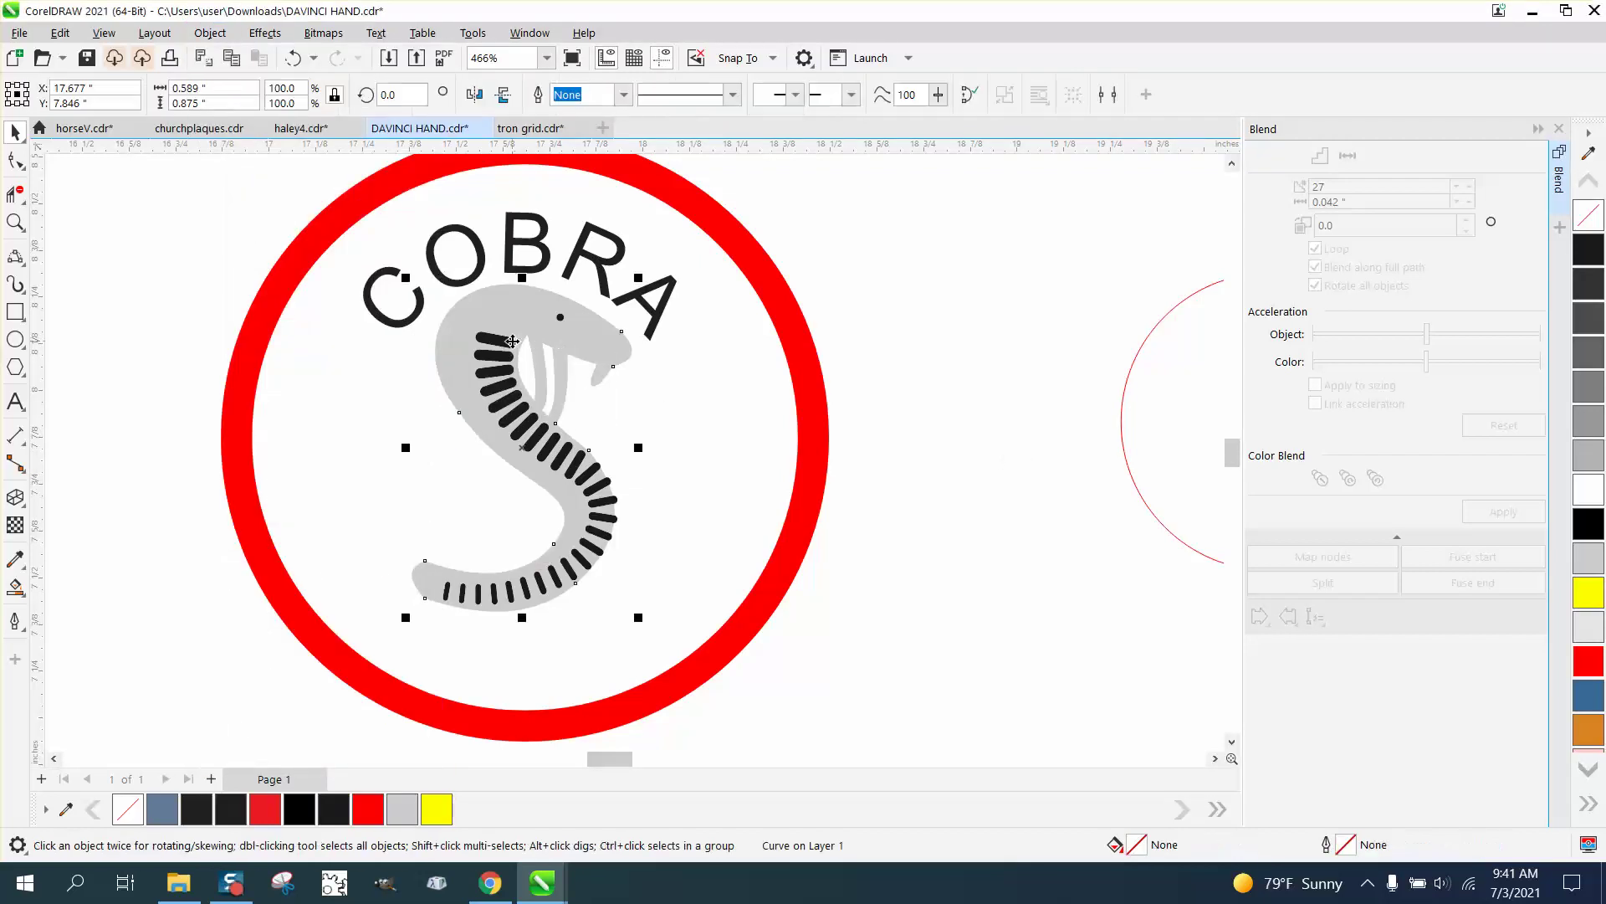
{"action": "left_click", "coordinate": [211, 34]}
{"action": "mouse_move", "coordinate": [226, 171]}
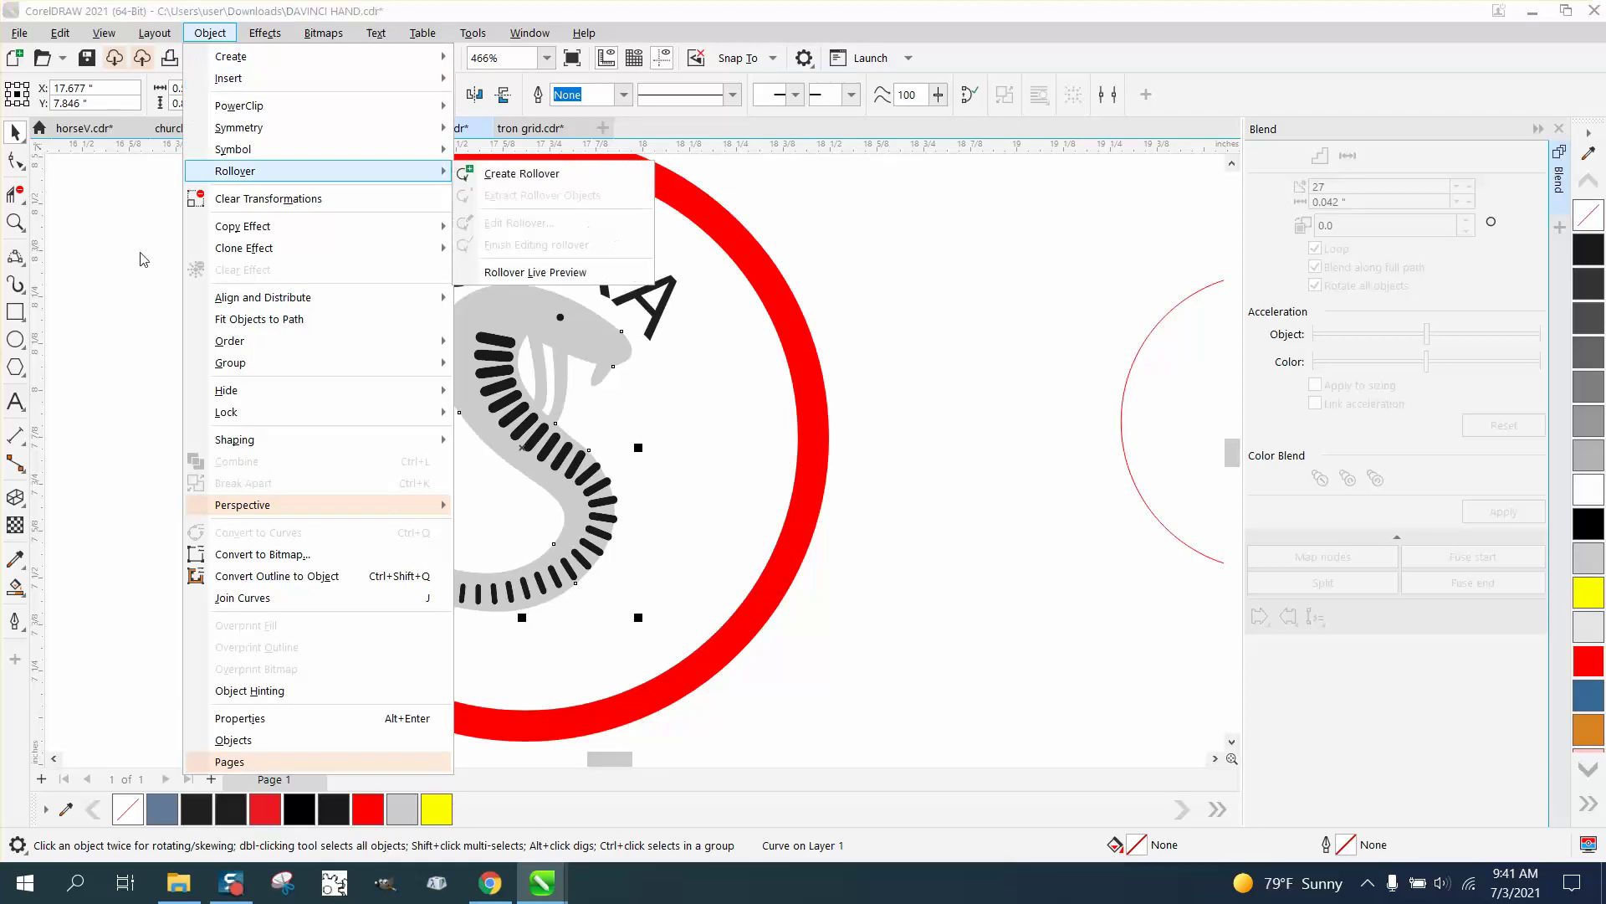
{"action": "left_click", "coordinate": [138, 347]}
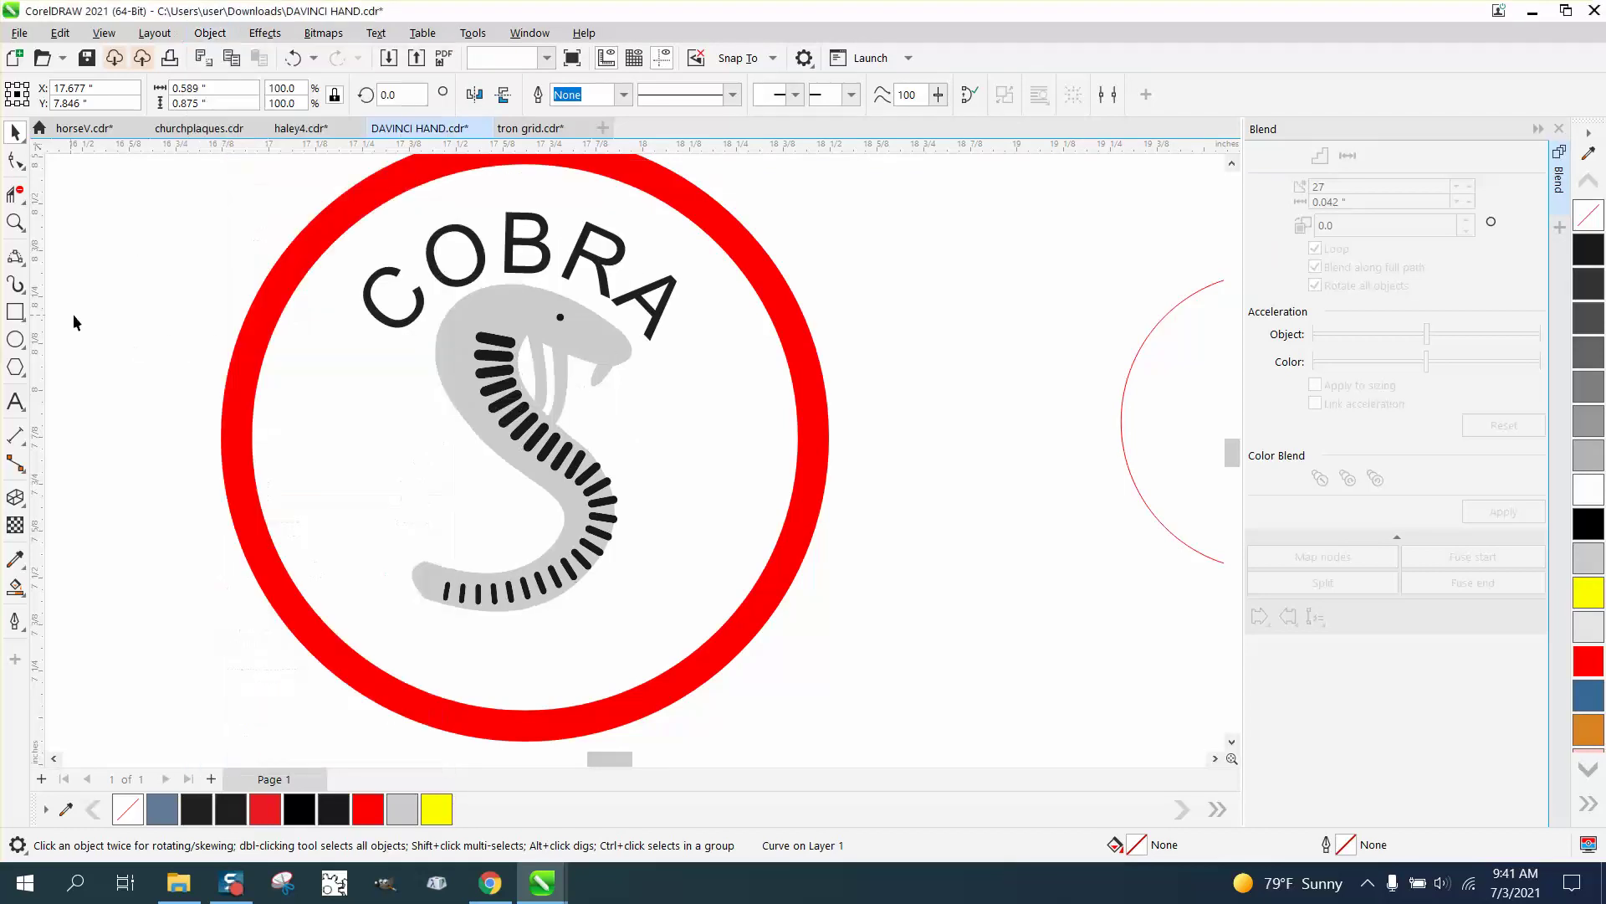
{"action": "left_click", "coordinate": [71, 316]}
{"action": "left_click_drag", "start_coordinate": [624, 615], "coordinate": [661, 631]}
{"action": "left_click", "coordinate": [216, 34]}
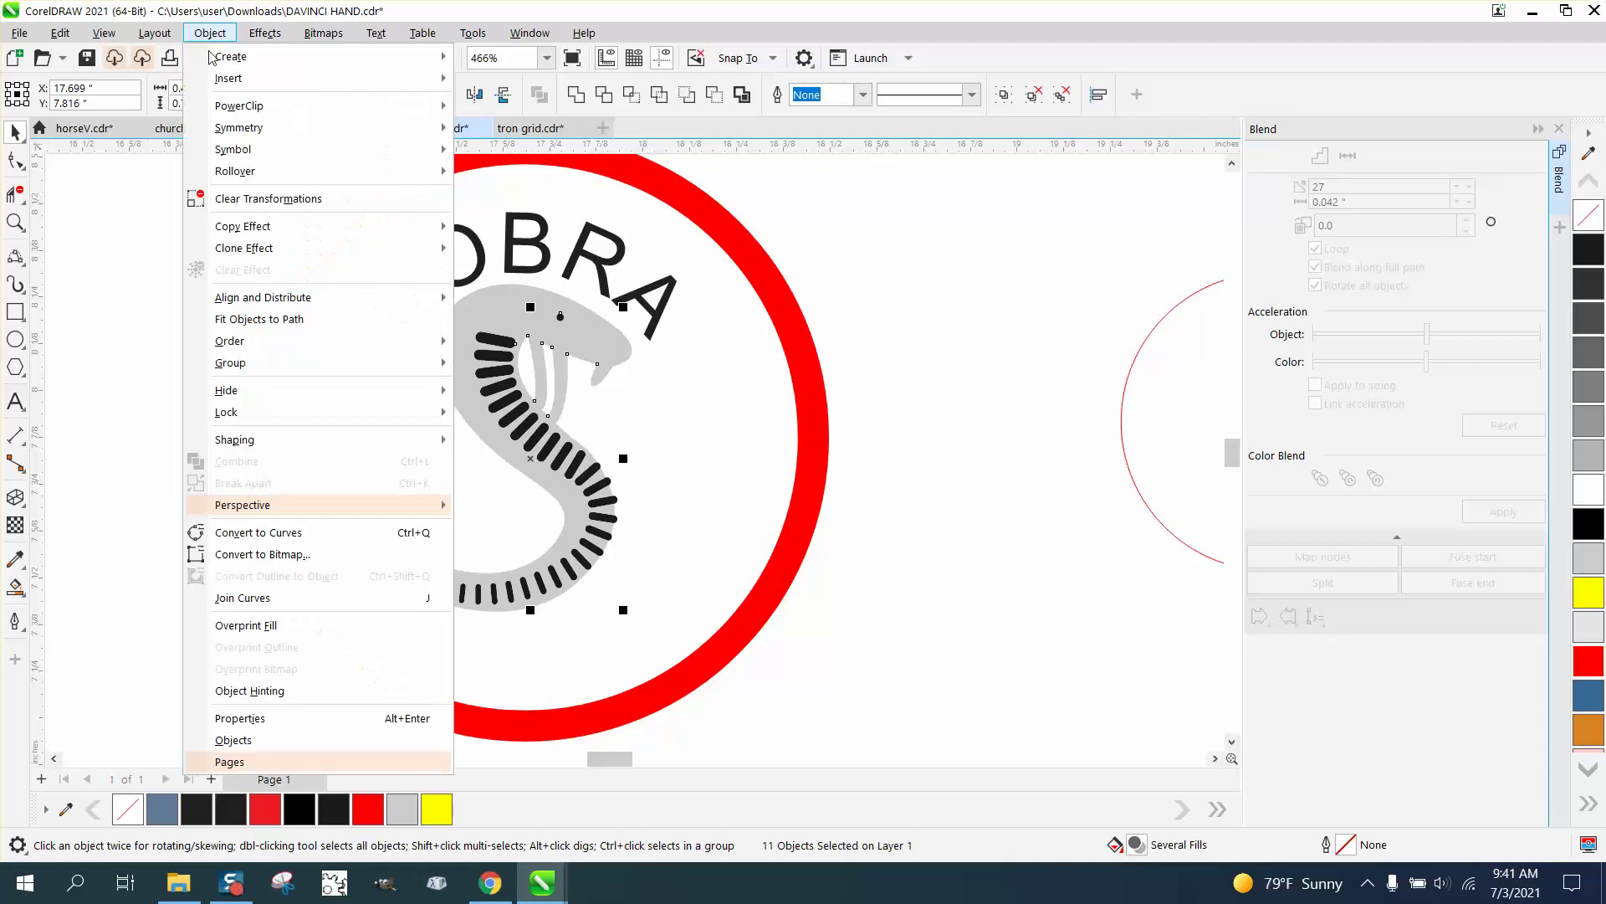
{"action": "mouse_move", "coordinate": [261, 373]}
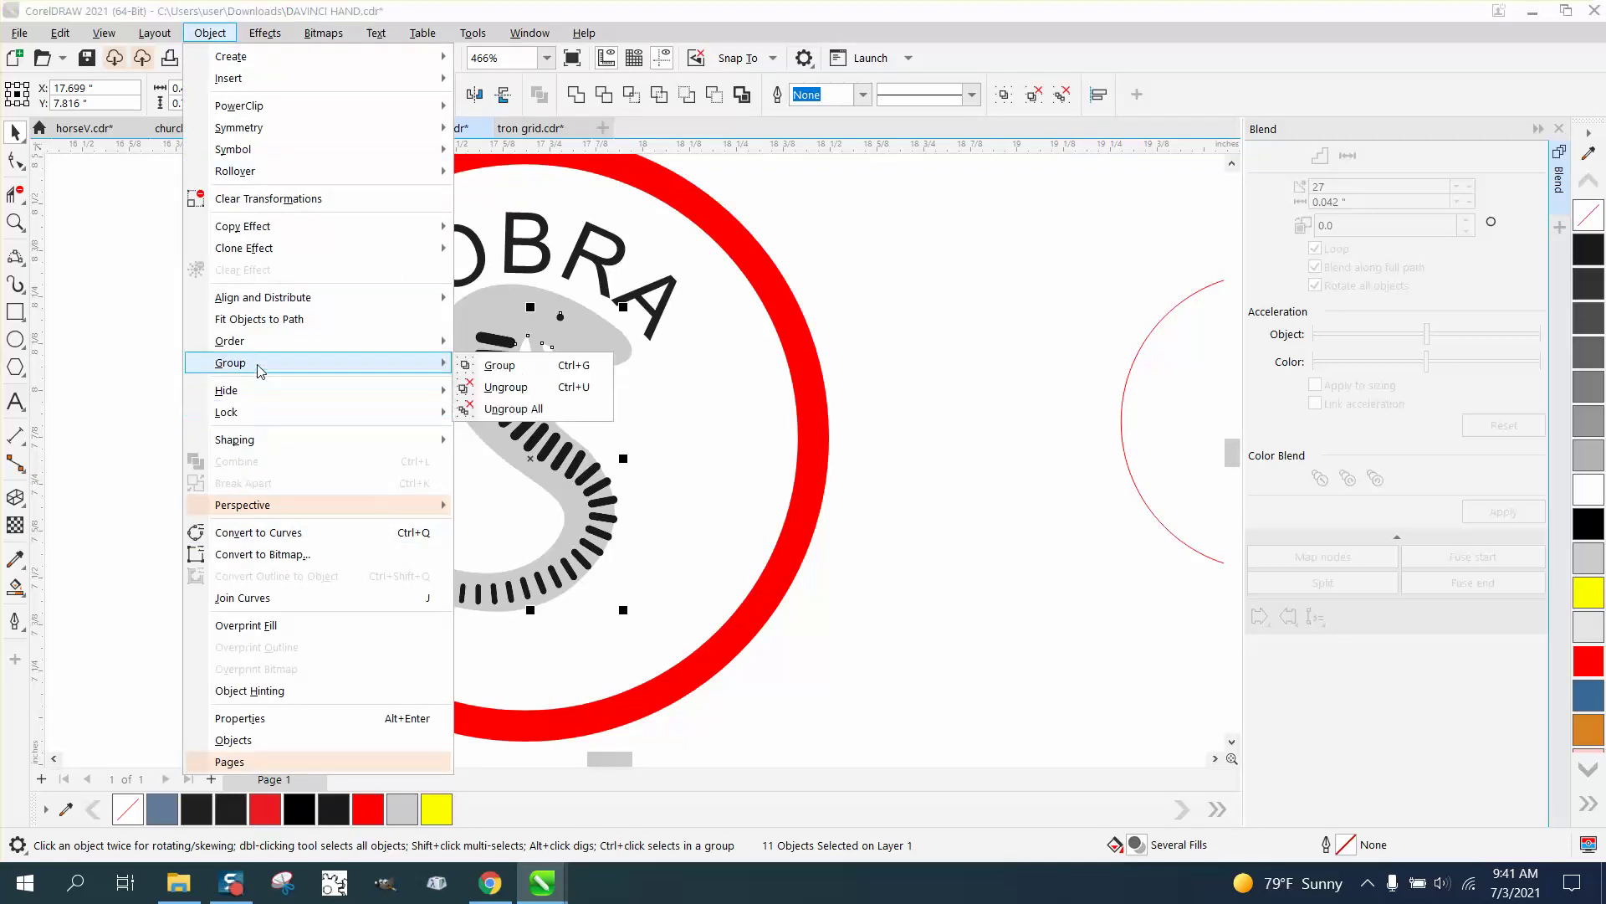
{"action": "left_click", "coordinate": [479, 394]}
{"action": "left_click", "coordinate": [707, 435]}
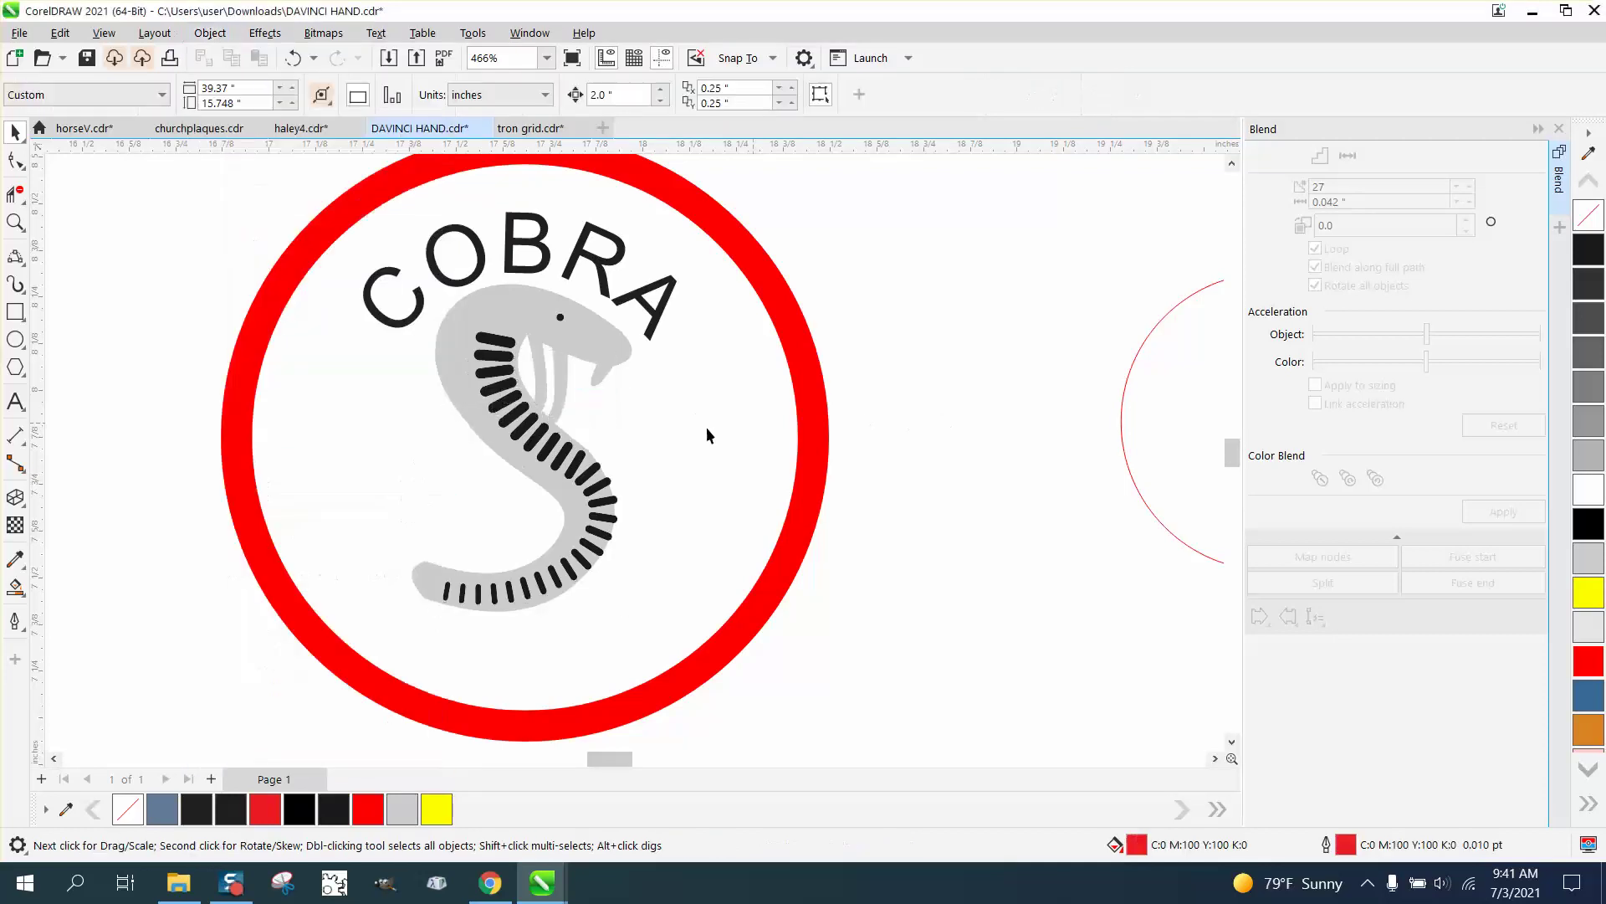
{"action": "left_click", "coordinate": [600, 474]}
Remove the grey body's fill, give it a thin dark outline, and nudge it 2 inches right.
{"action": "left_click_drag", "start_coordinate": [600, 474], "coordinate": [774, 461]}
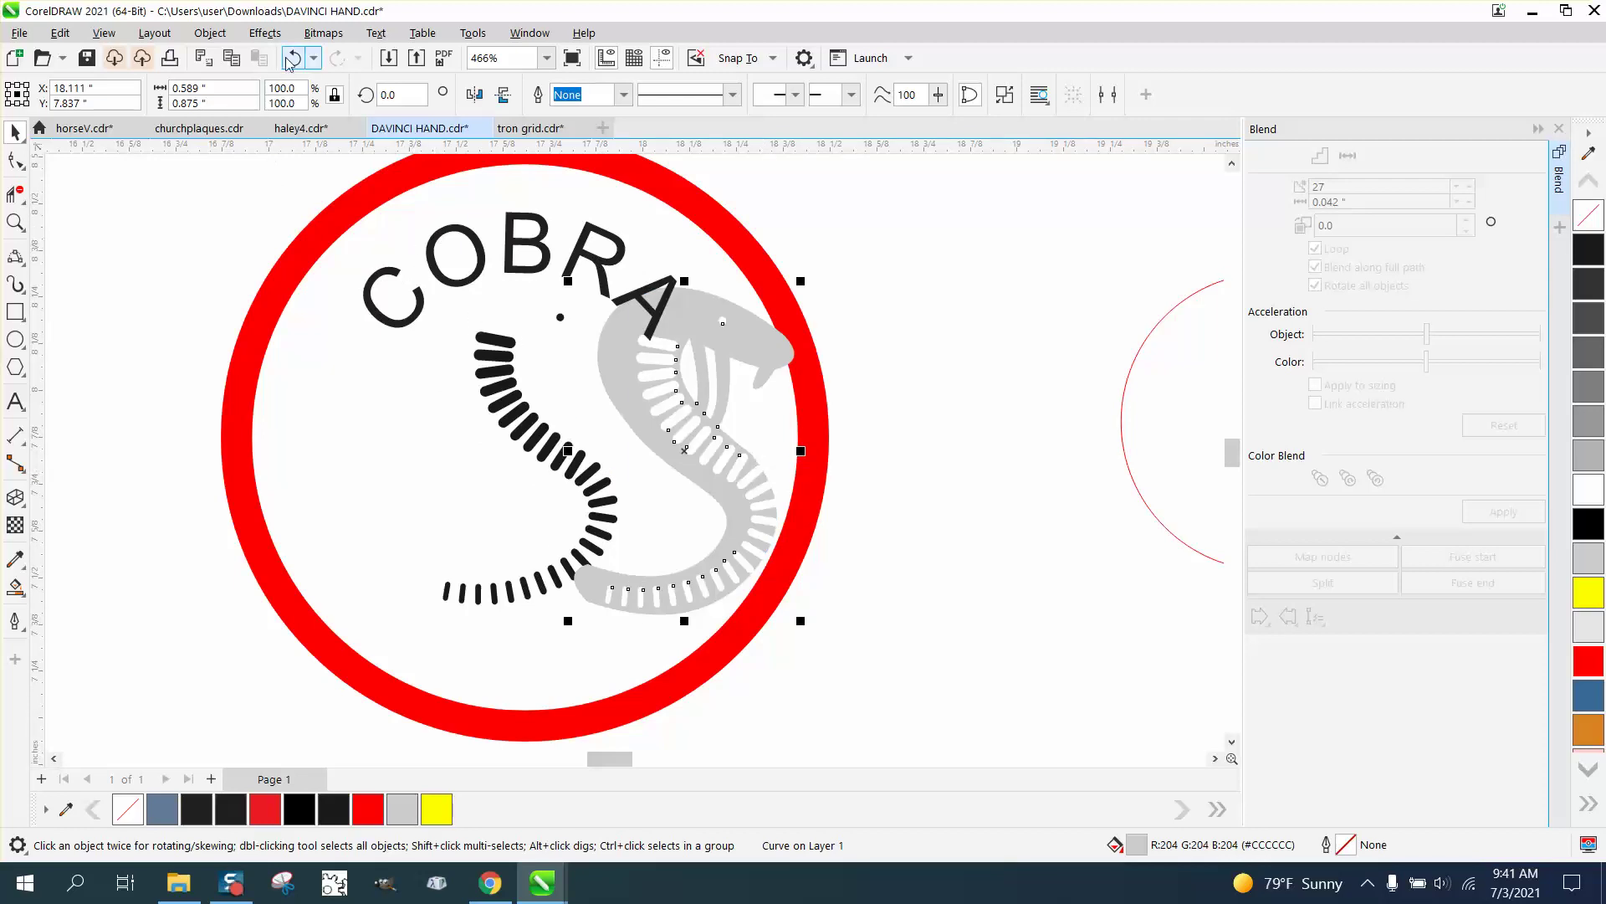
{"action": "key", "text": "ctrl+z"}
{"action": "left_click", "coordinate": [177, 325]}
{"action": "left_click", "coordinate": [519, 324]}
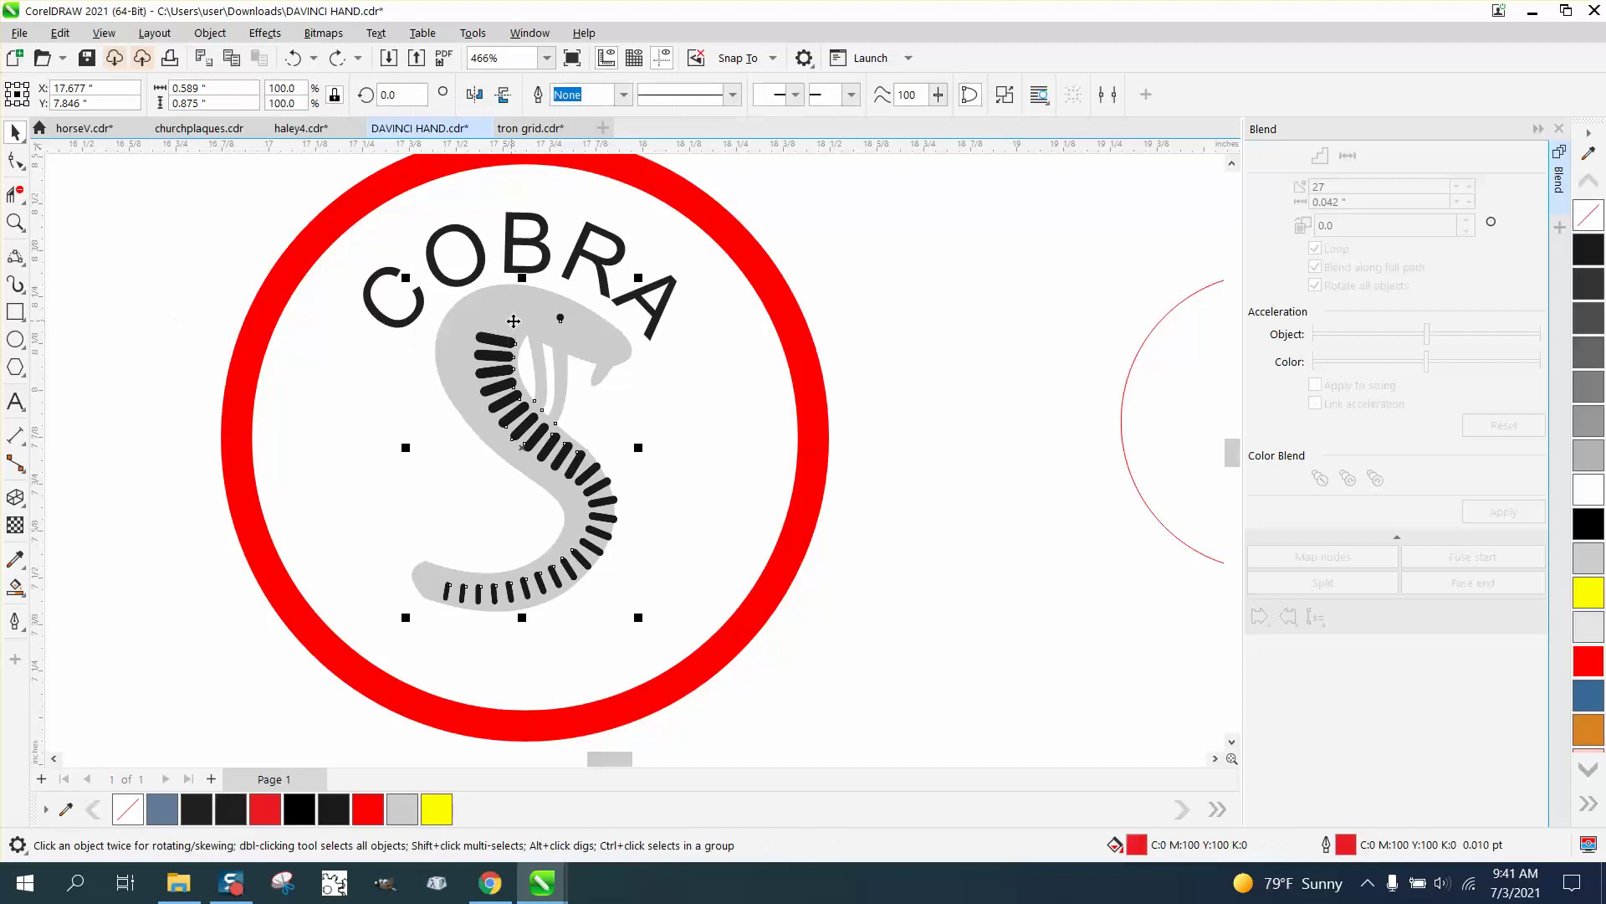
{"action": "left_click", "coordinate": [1588, 231]}
{"action": "right_click", "coordinate": [1589, 244]}
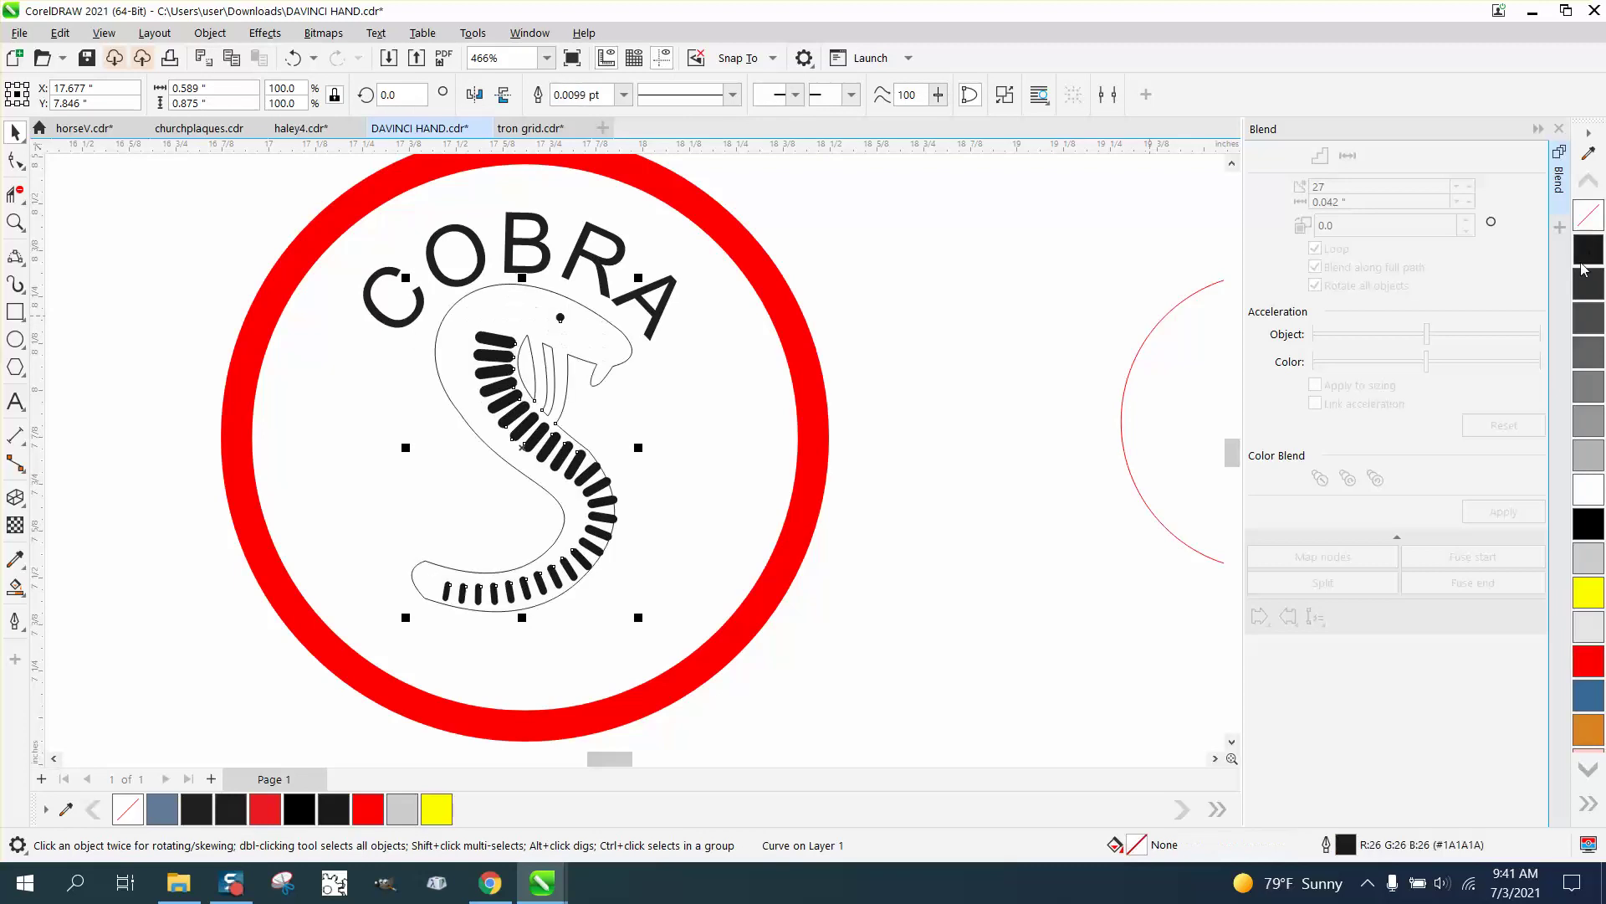
{"action": "key", "text": "shift+Right"}
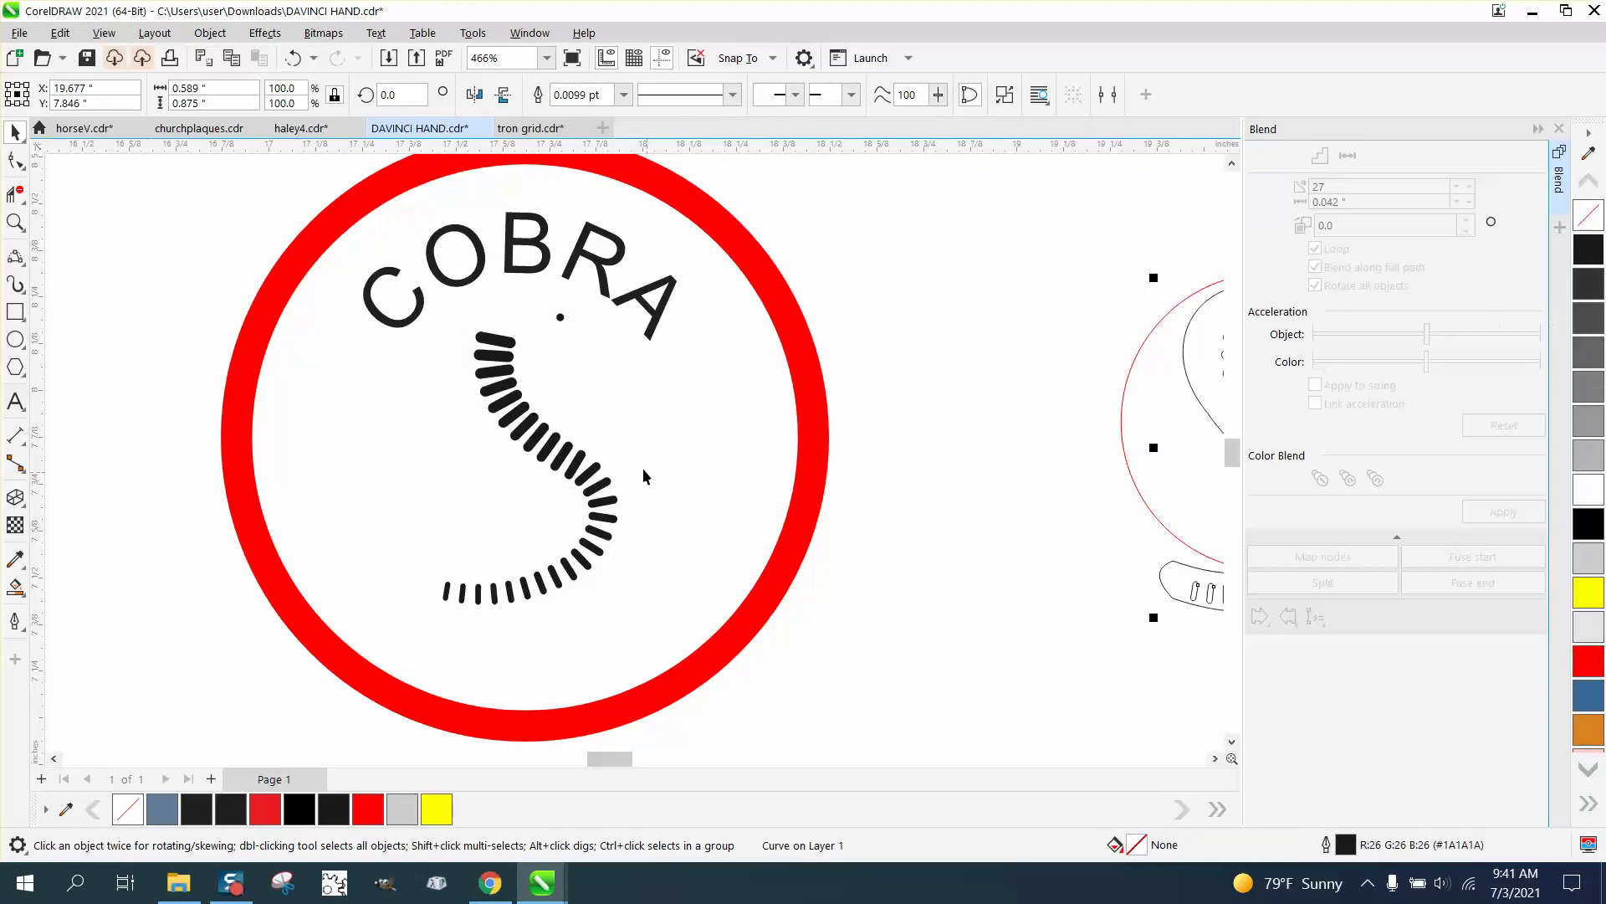
Undo the red circle's stray move and shift the snake outline back 2 inches left.
{"action": "left_click", "coordinate": [592, 472]}
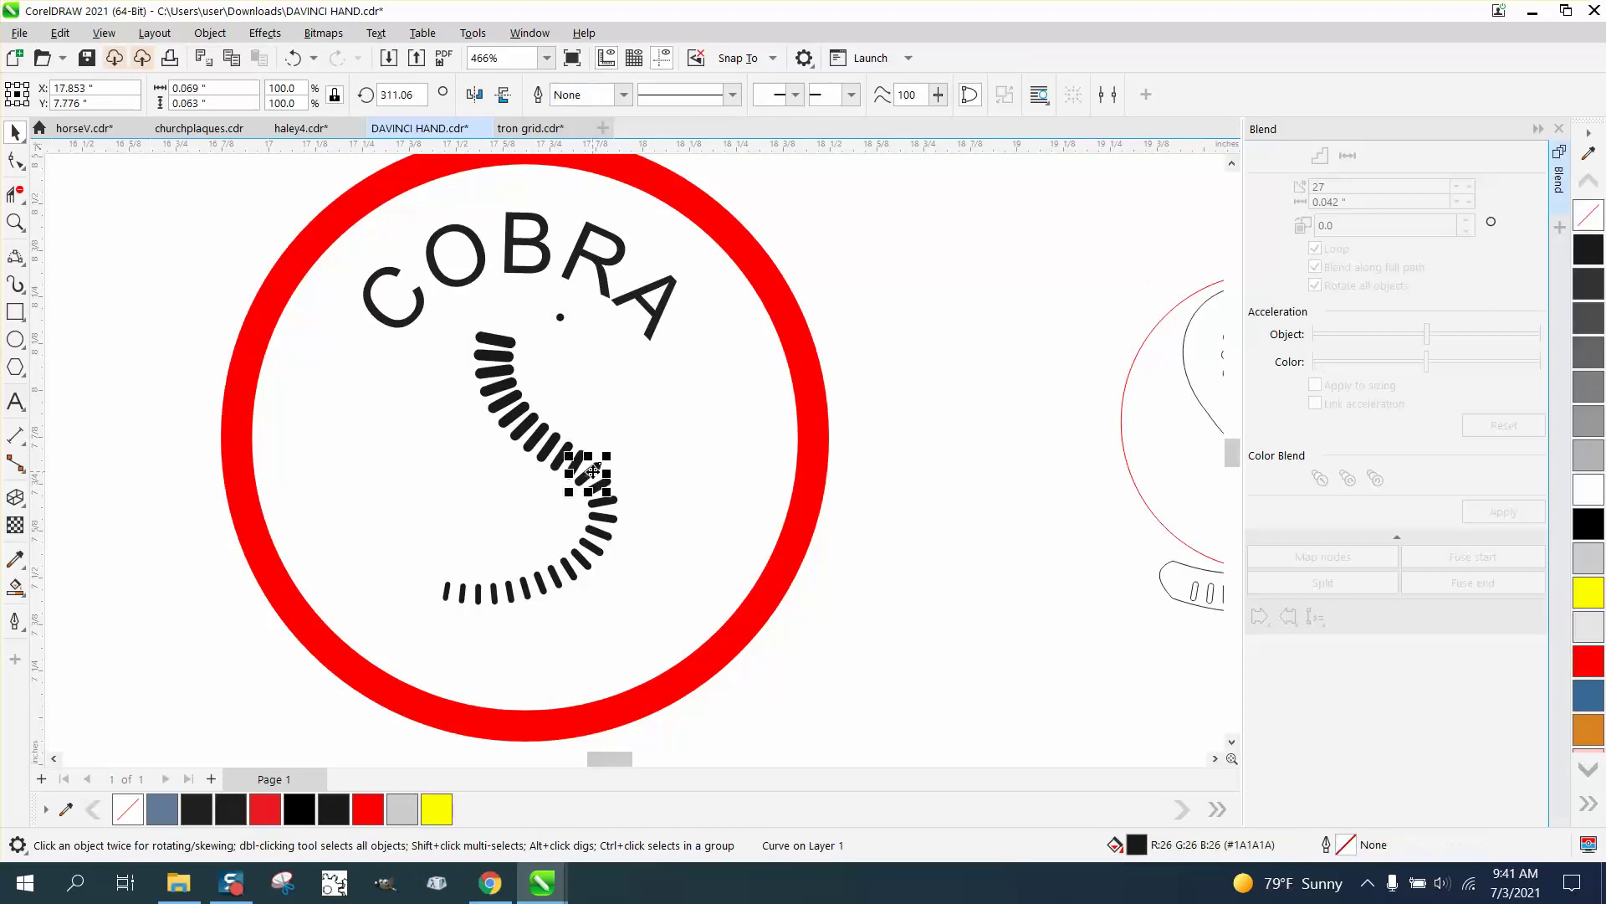
{"action": "scroll", "coordinate": [925, 448], "scroll_direction": "down", "scroll_amount": 1}
{"action": "left_click", "coordinate": [1134, 409]}
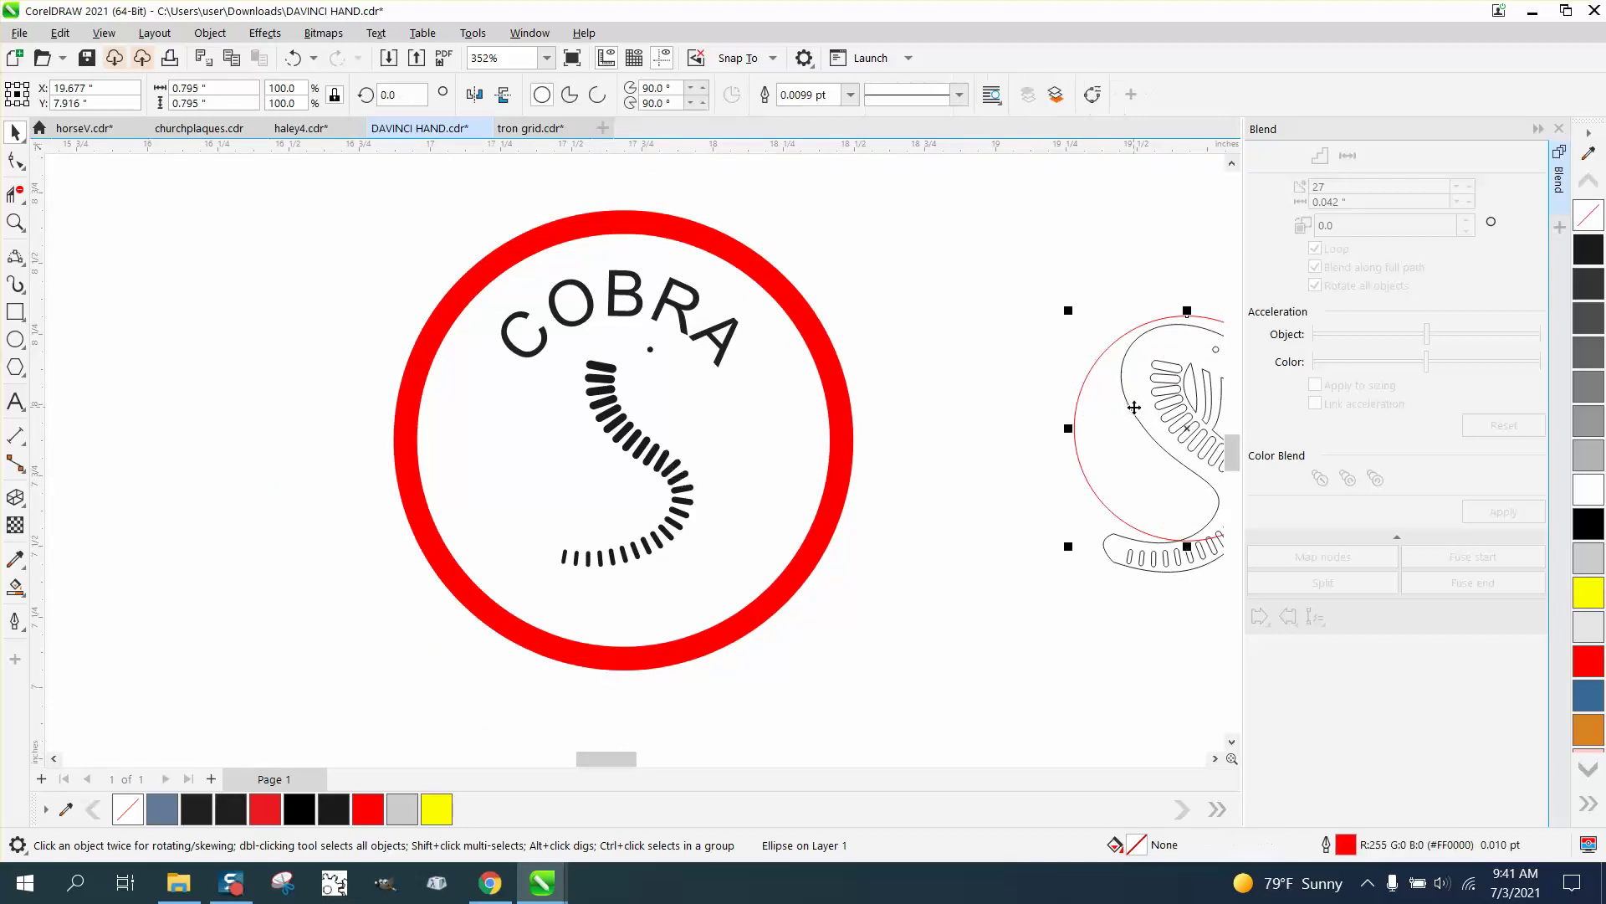
{"action": "key", "text": "ctrl+z"}
{"action": "key", "text": "ctrl+z"}
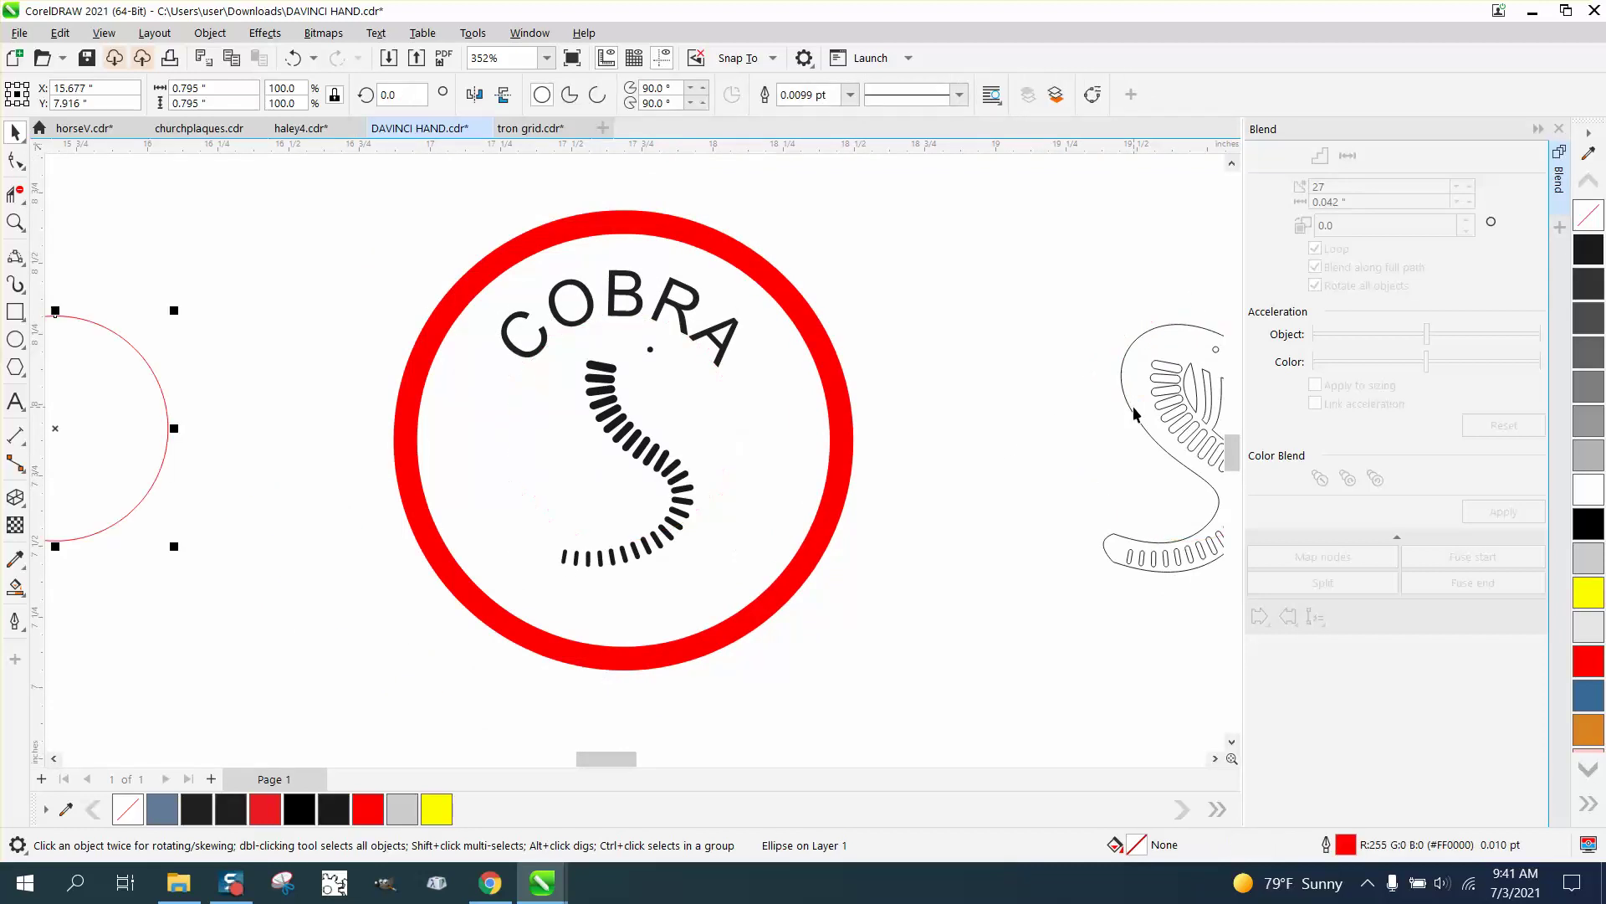
{"action": "left_click", "coordinate": [1157, 401]}
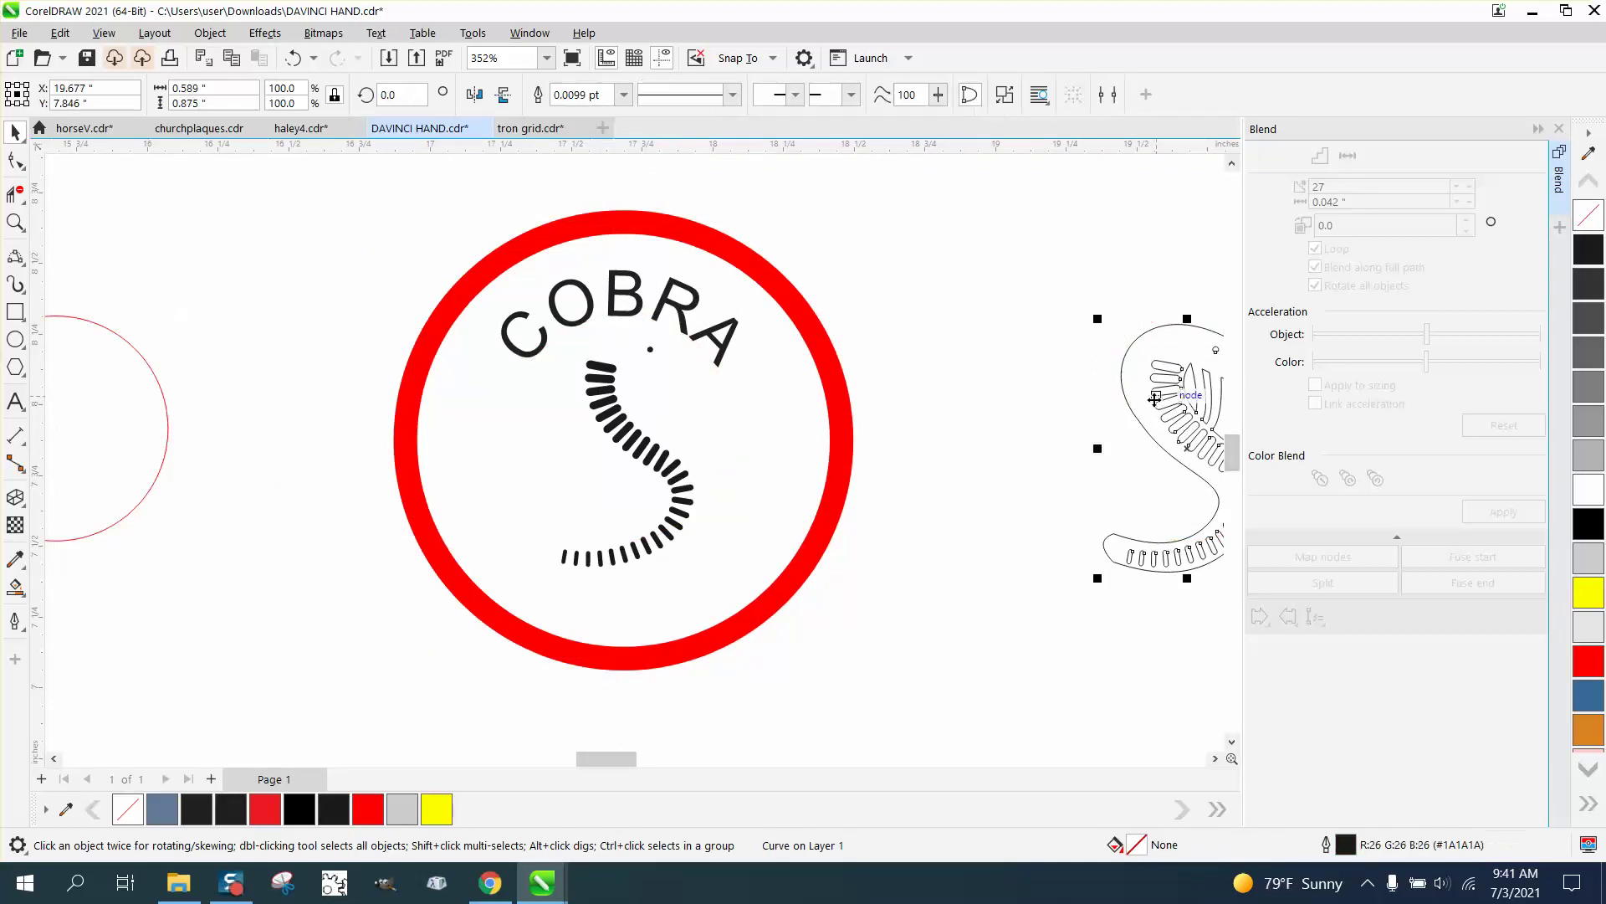
{"action": "key", "text": "ctrl+r"}
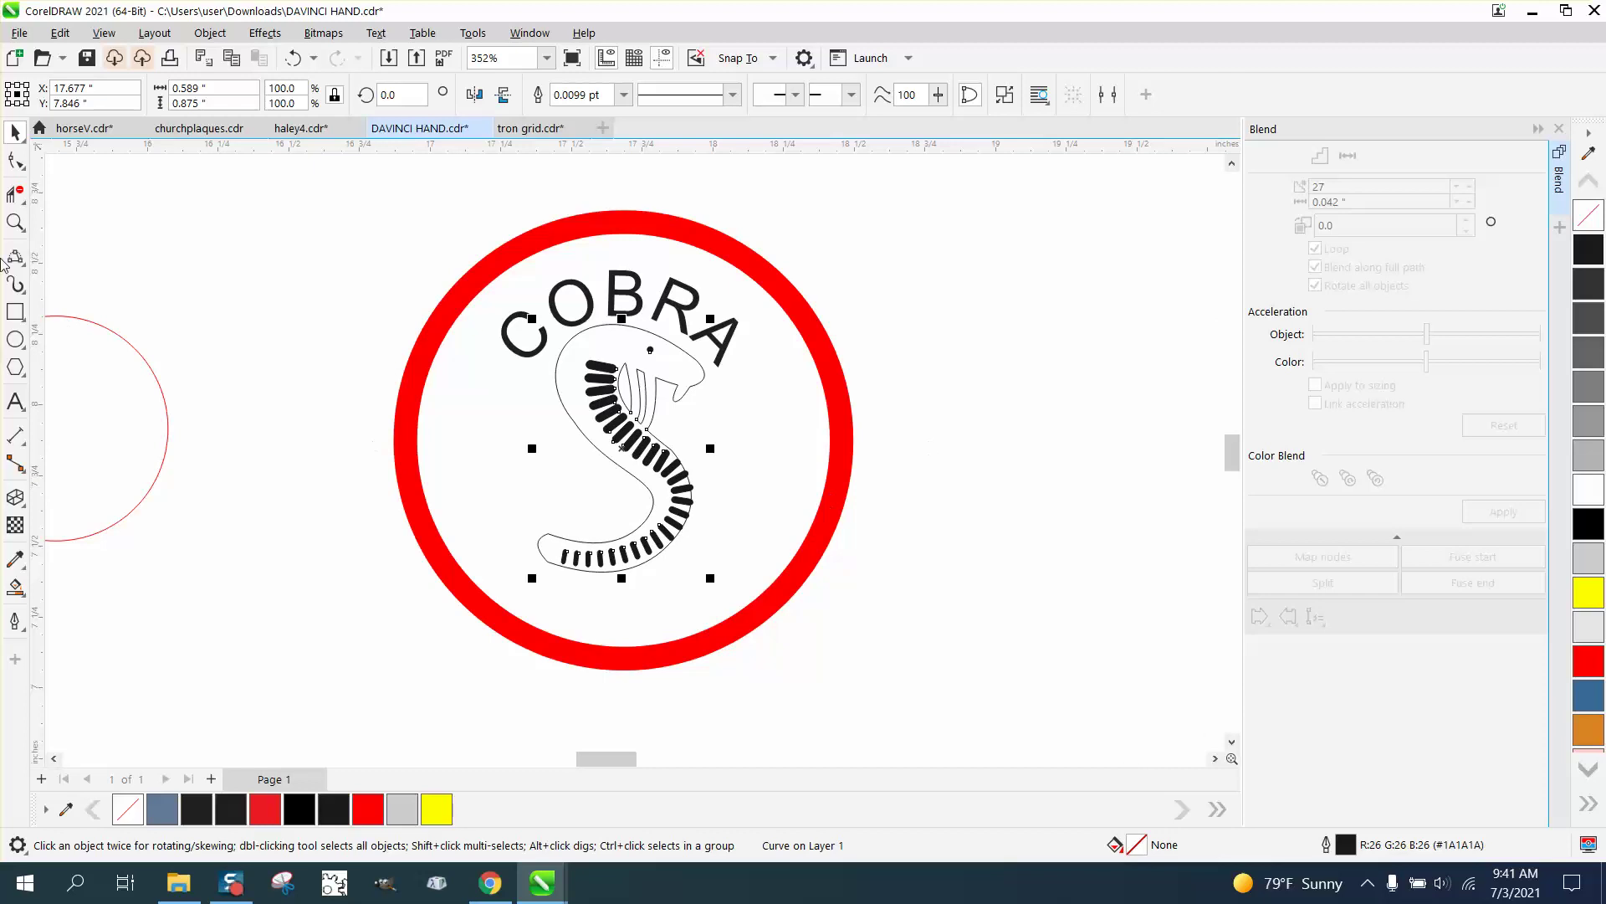
Zoom in on the stripes and move the red ring 2 inches down.
{"action": "left_click", "coordinate": [15, 223]}
{"action": "left_click_drag", "start_coordinate": [542, 416], "coordinate": [790, 540]}
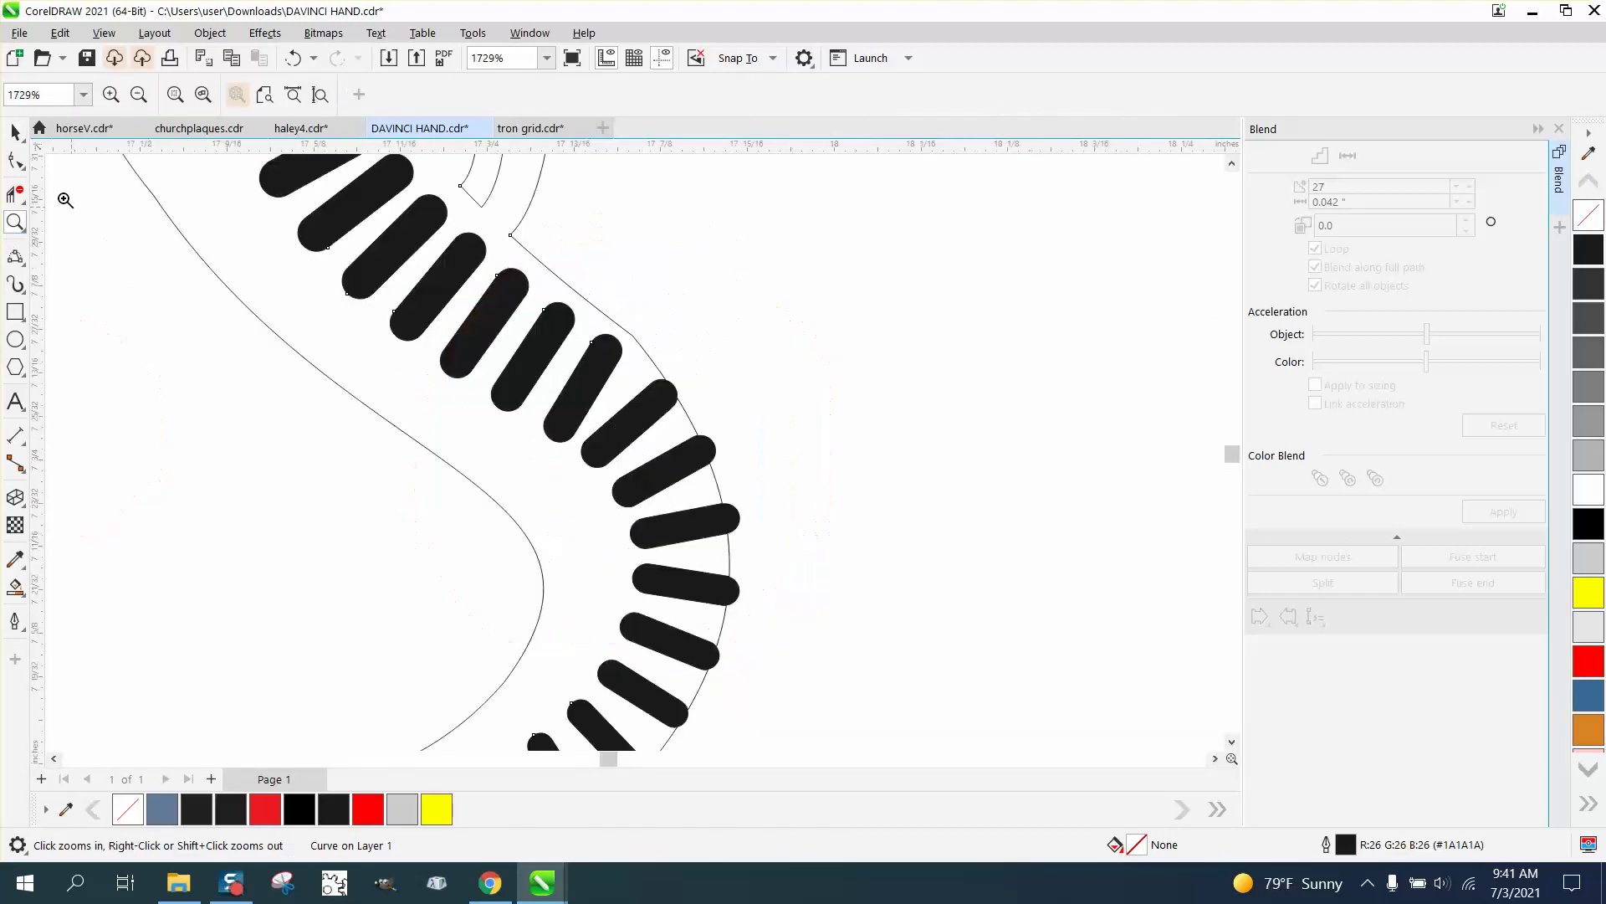
{"action": "key", "text": "space"}
{"action": "left_click", "coordinate": [652, 402]}
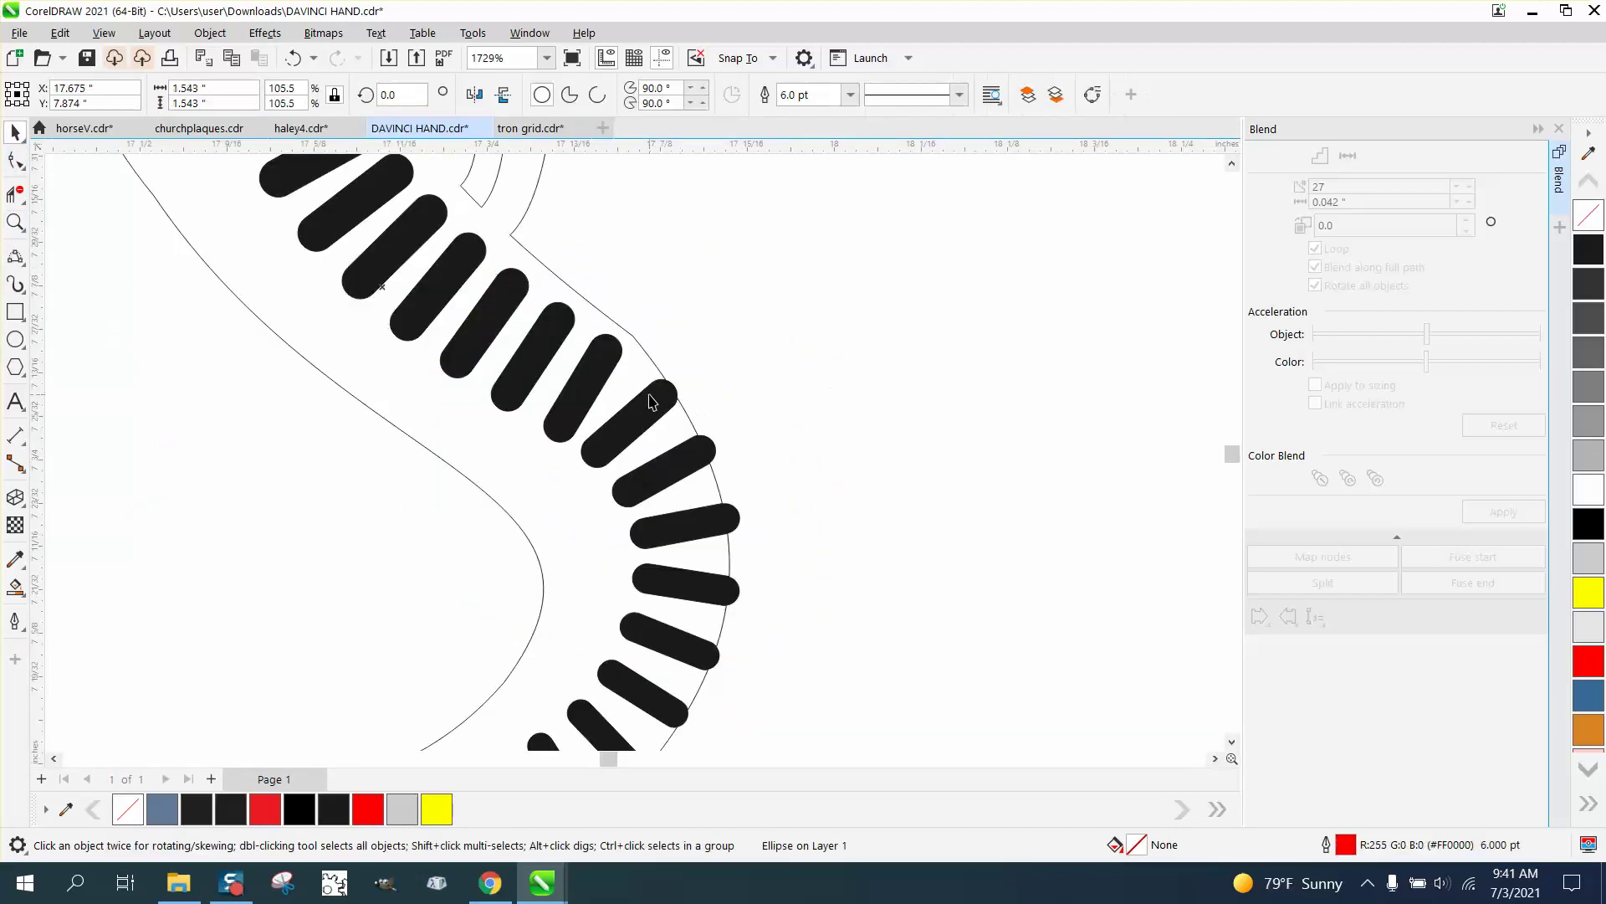
{"action": "left_click", "coordinate": [661, 407], "text": "alt"}
{"action": "left_click", "coordinate": [823, 344]}
{"action": "scroll", "coordinate": [641, 391], "scroll_direction": "down", "scroll_amount": 2}
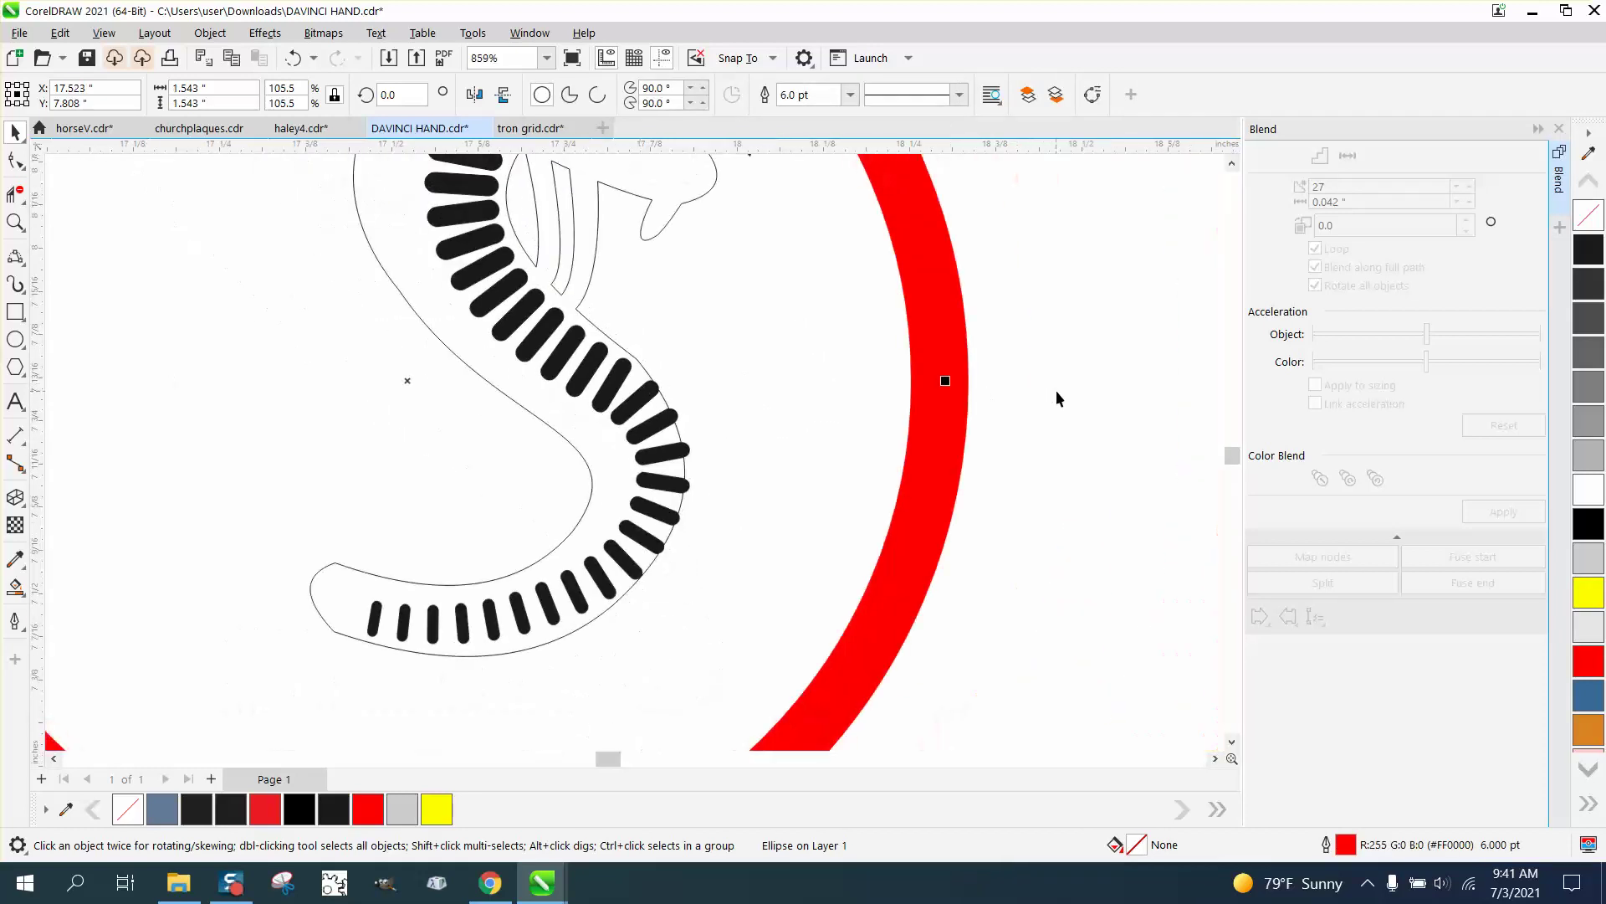
{"action": "scroll", "coordinate": [975, 389], "scroll_direction": "down", "scroll_amount": 3}
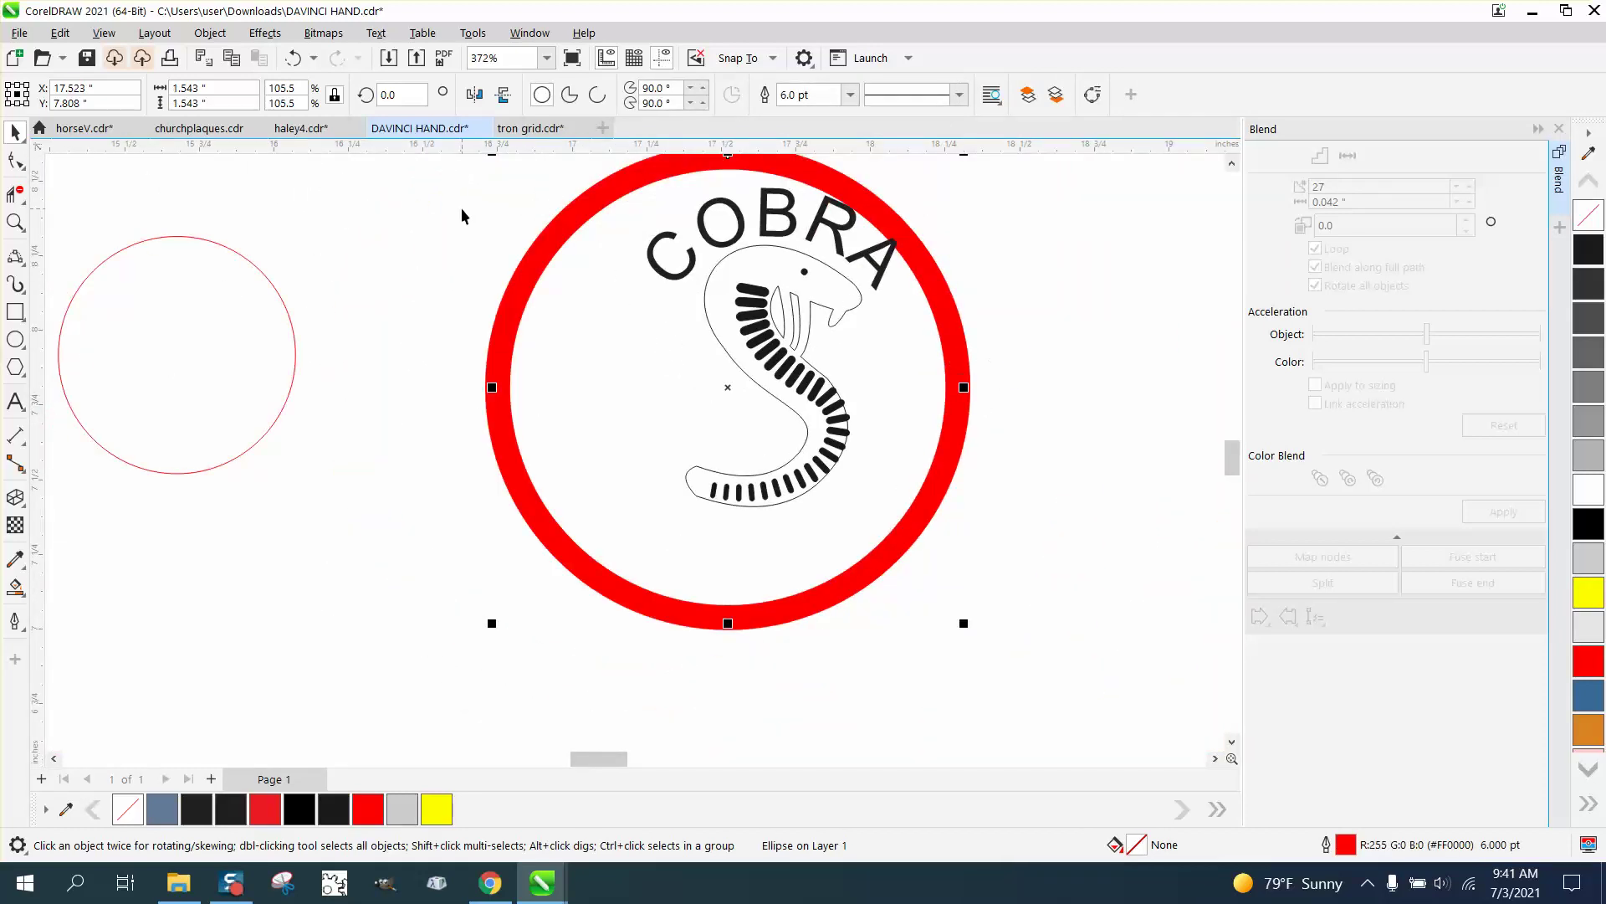
{"action": "left_click", "coordinate": [293, 59]}
{"action": "key", "text": "Down"}
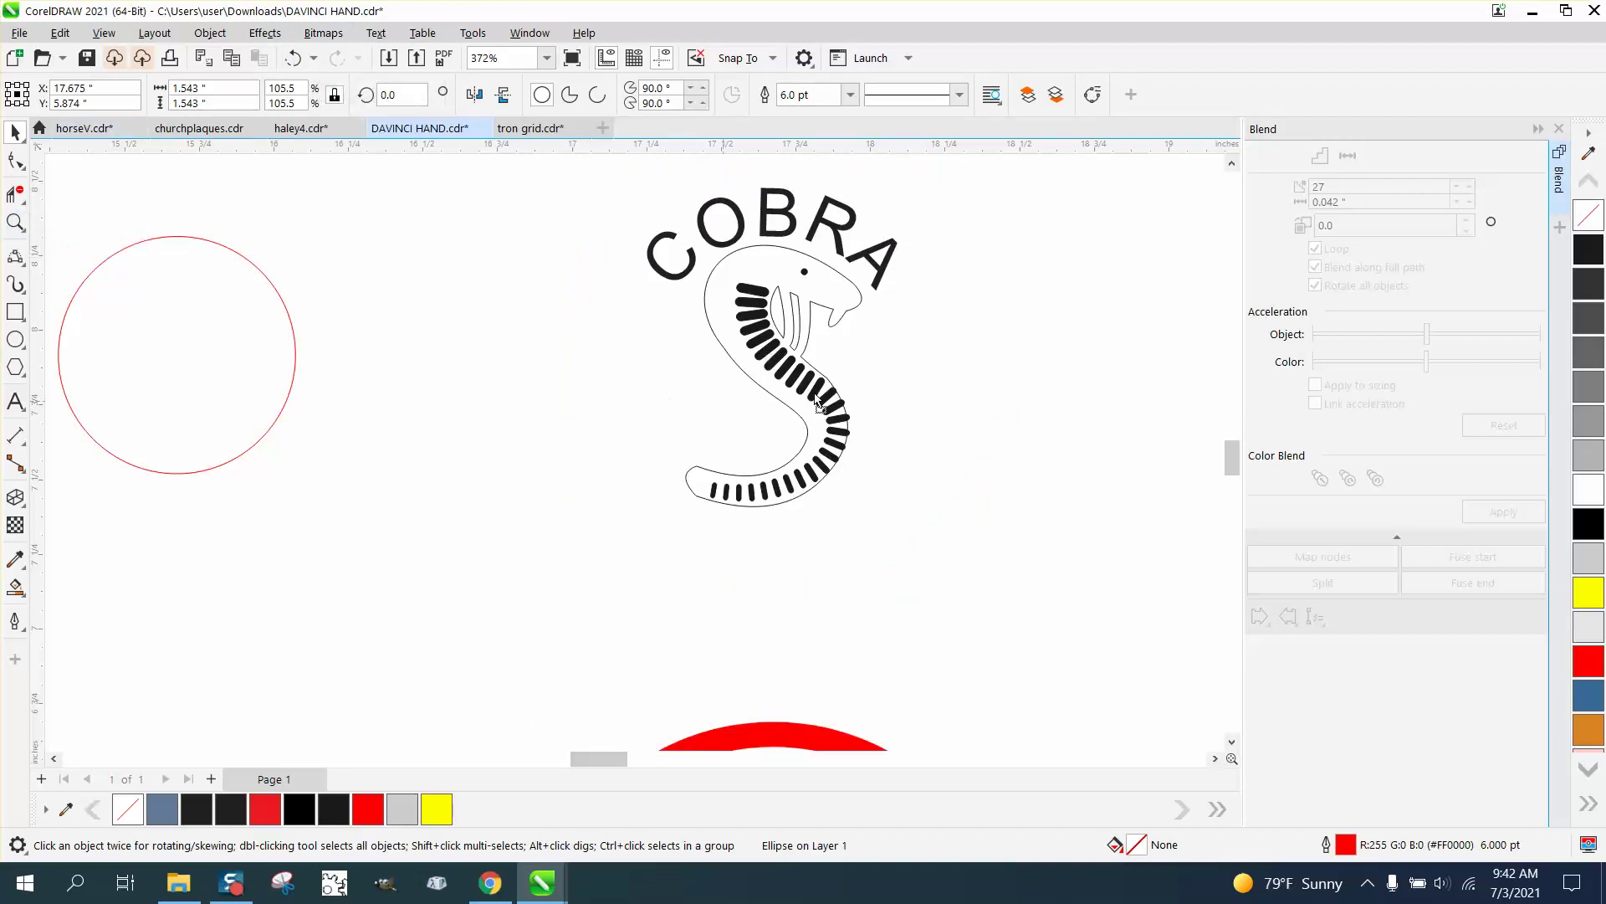
Zoom in on the lower-right stripes and try nudging a stripe, undoing the move.
{"action": "left_click", "coordinate": [15, 221]}
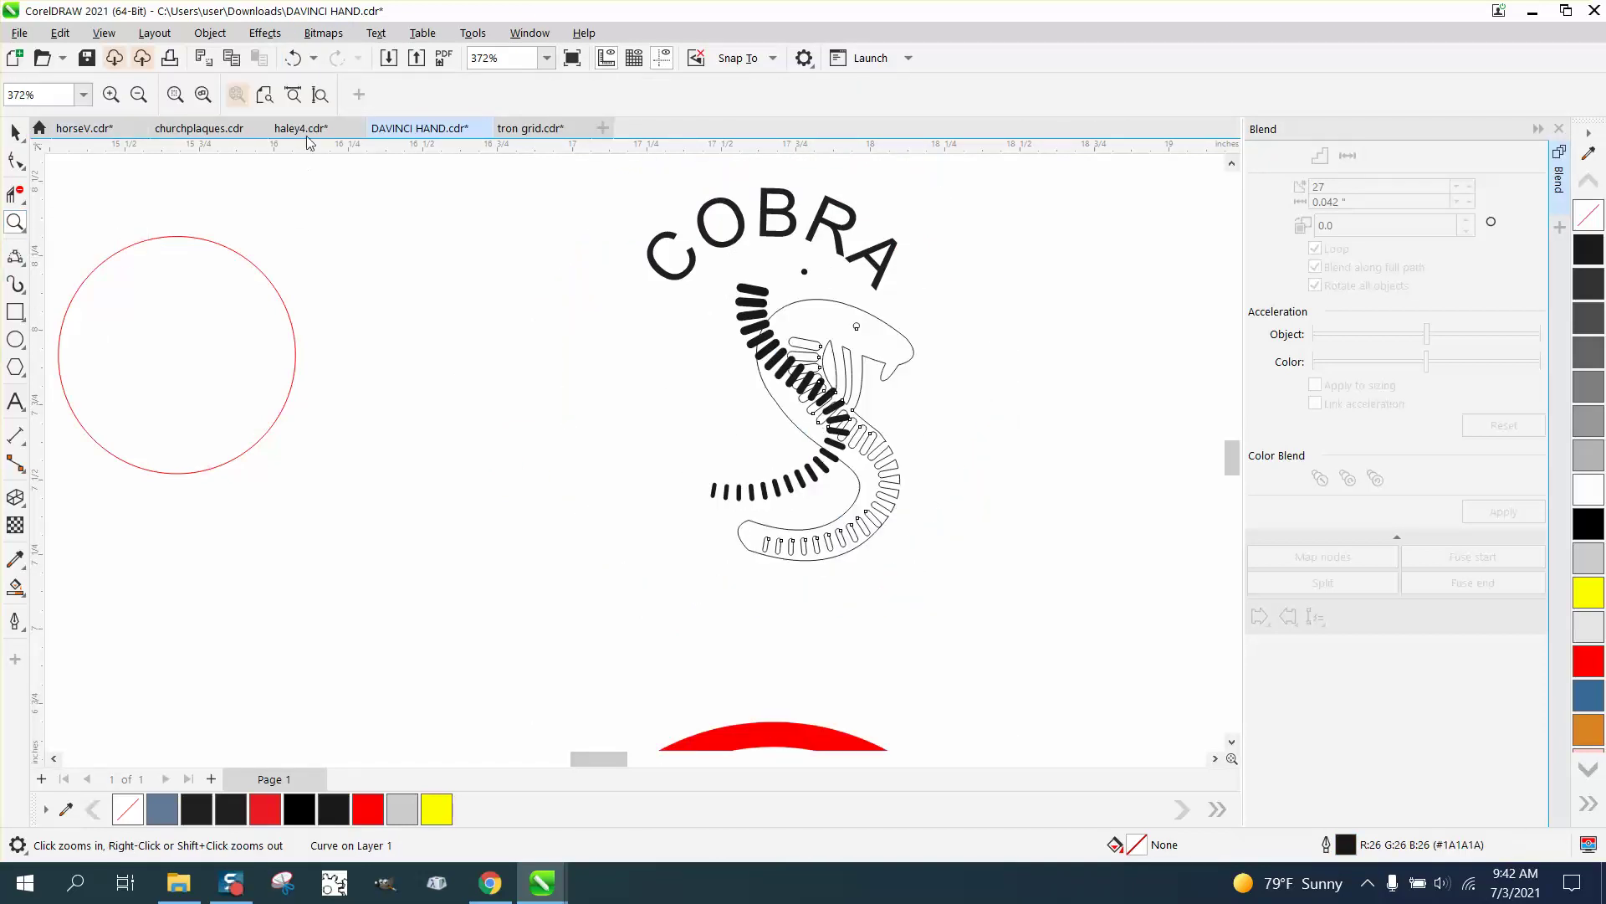
{"action": "left_click", "coordinate": [294, 59]}
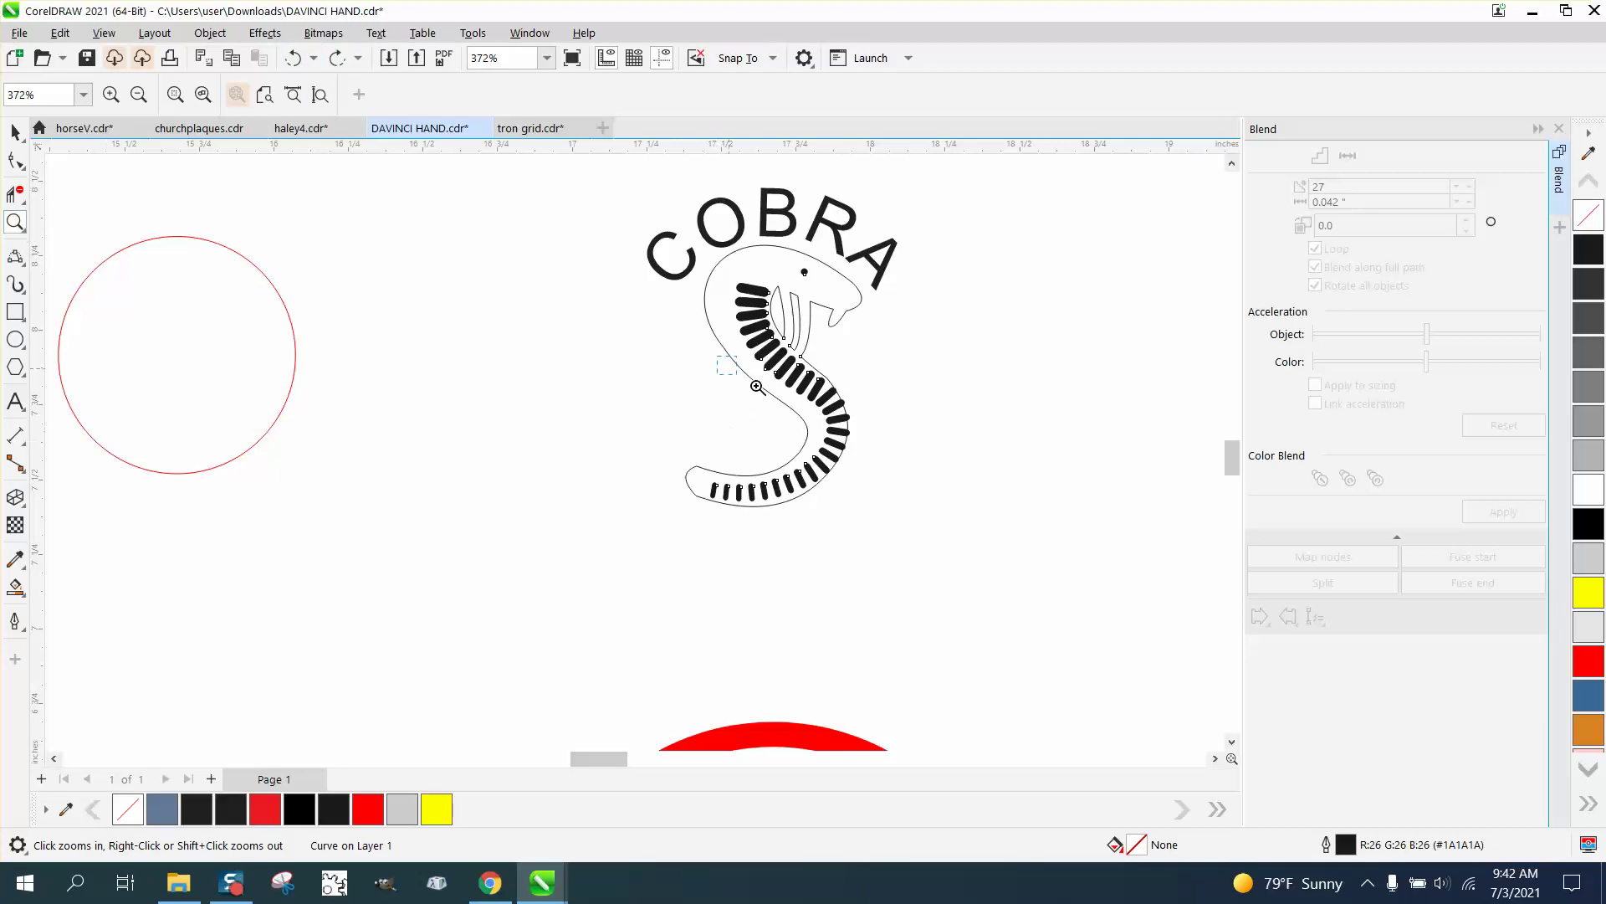
{"action": "left_click_drag", "start_coordinate": [759, 387], "coordinate": [966, 478]}
{"action": "left_click", "coordinate": [15, 132]}
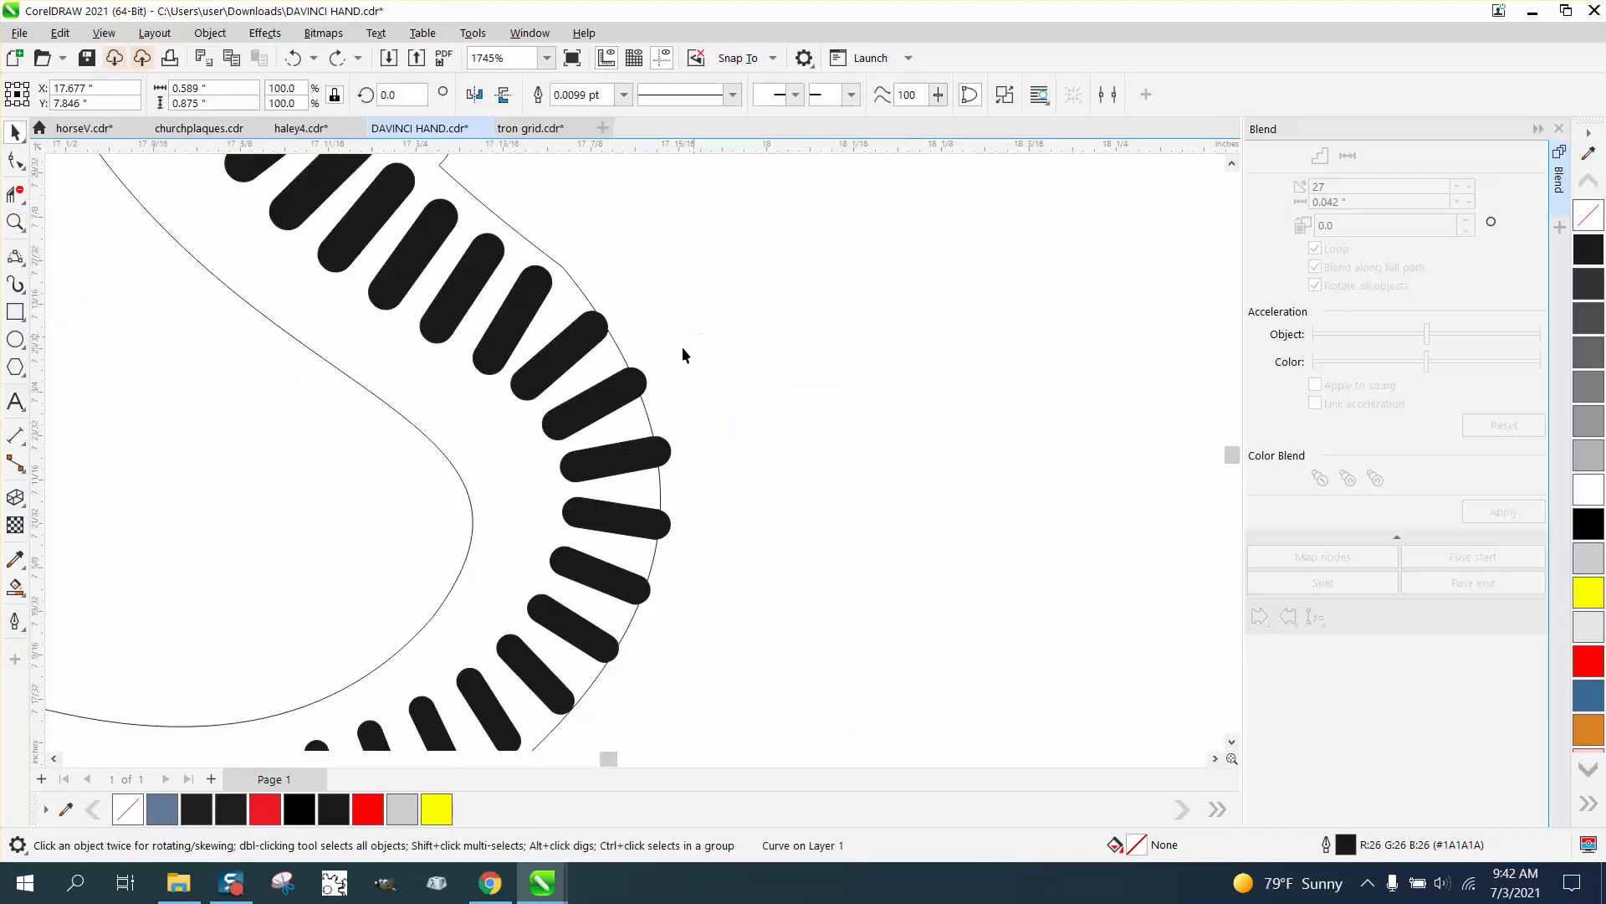
{"action": "left_click", "coordinate": [610, 404]}
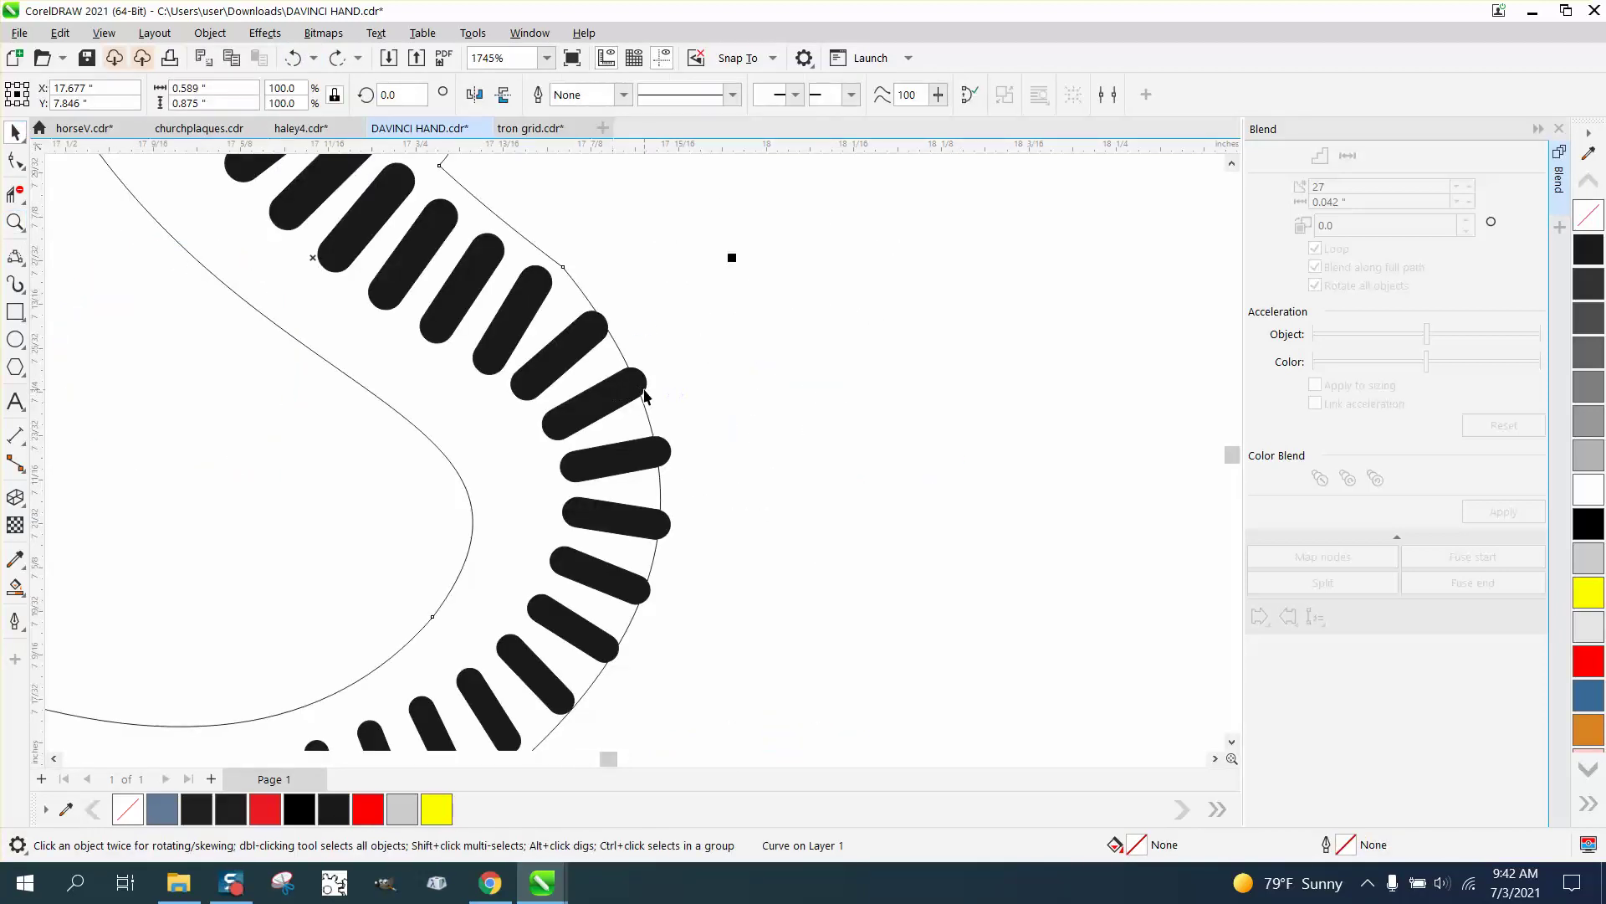
{"action": "left_click", "coordinate": [645, 396]}
{"action": "left_click_drag", "start_coordinate": [646, 396], "coordinate": [650, 455]}
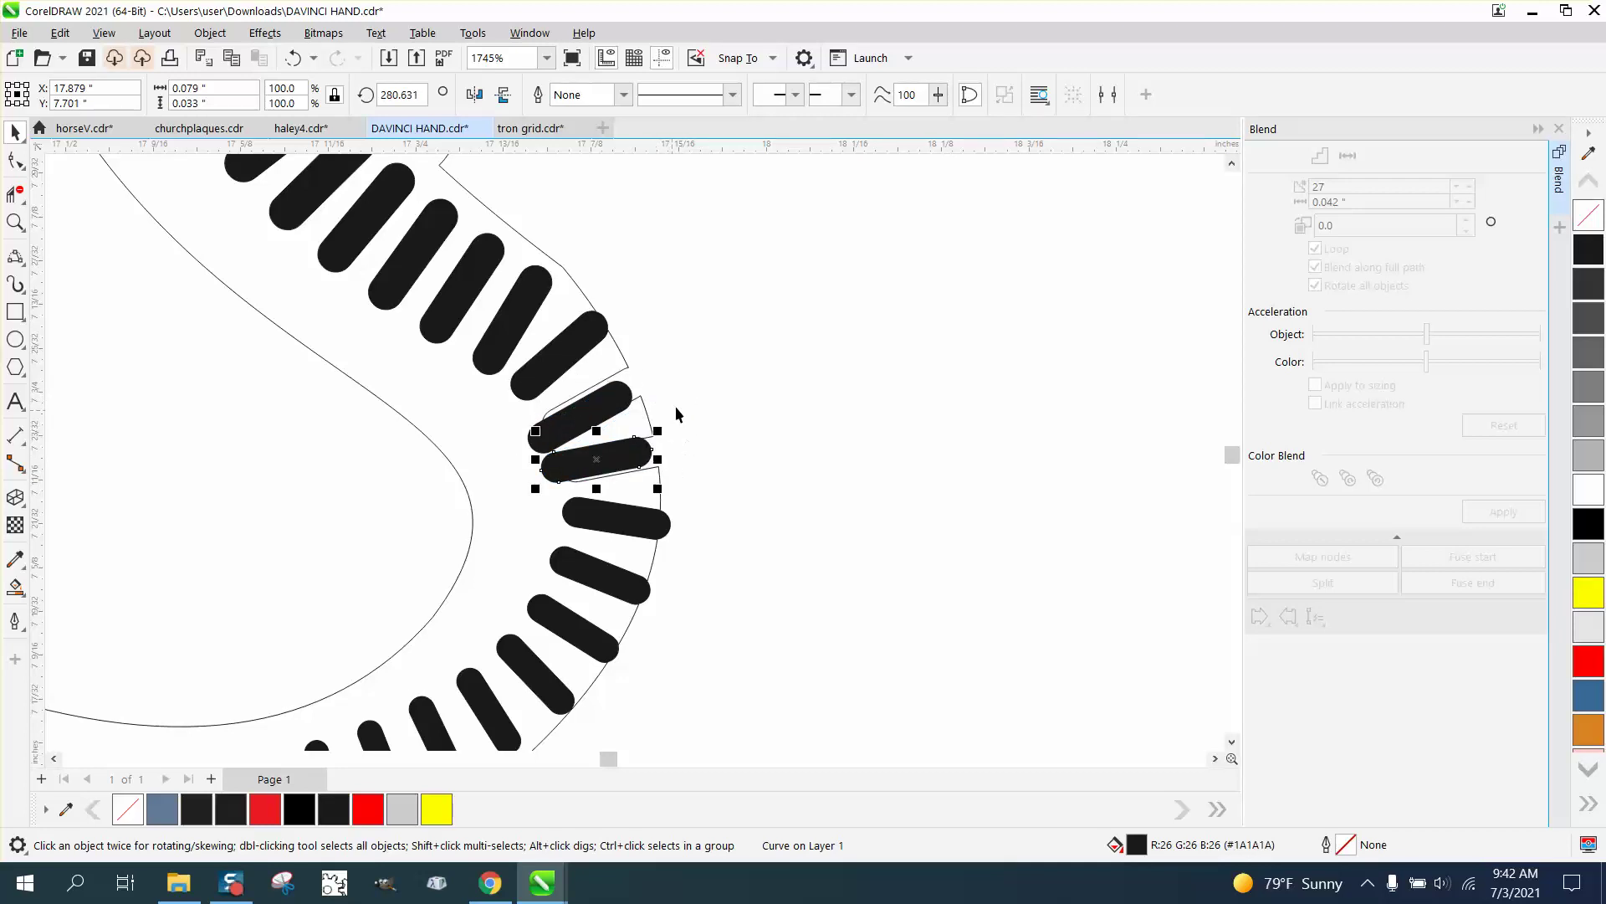
{"action": "scroll", "coordinate": [637, 408], "scroll_direction": "down", "scroll_amount": 2}
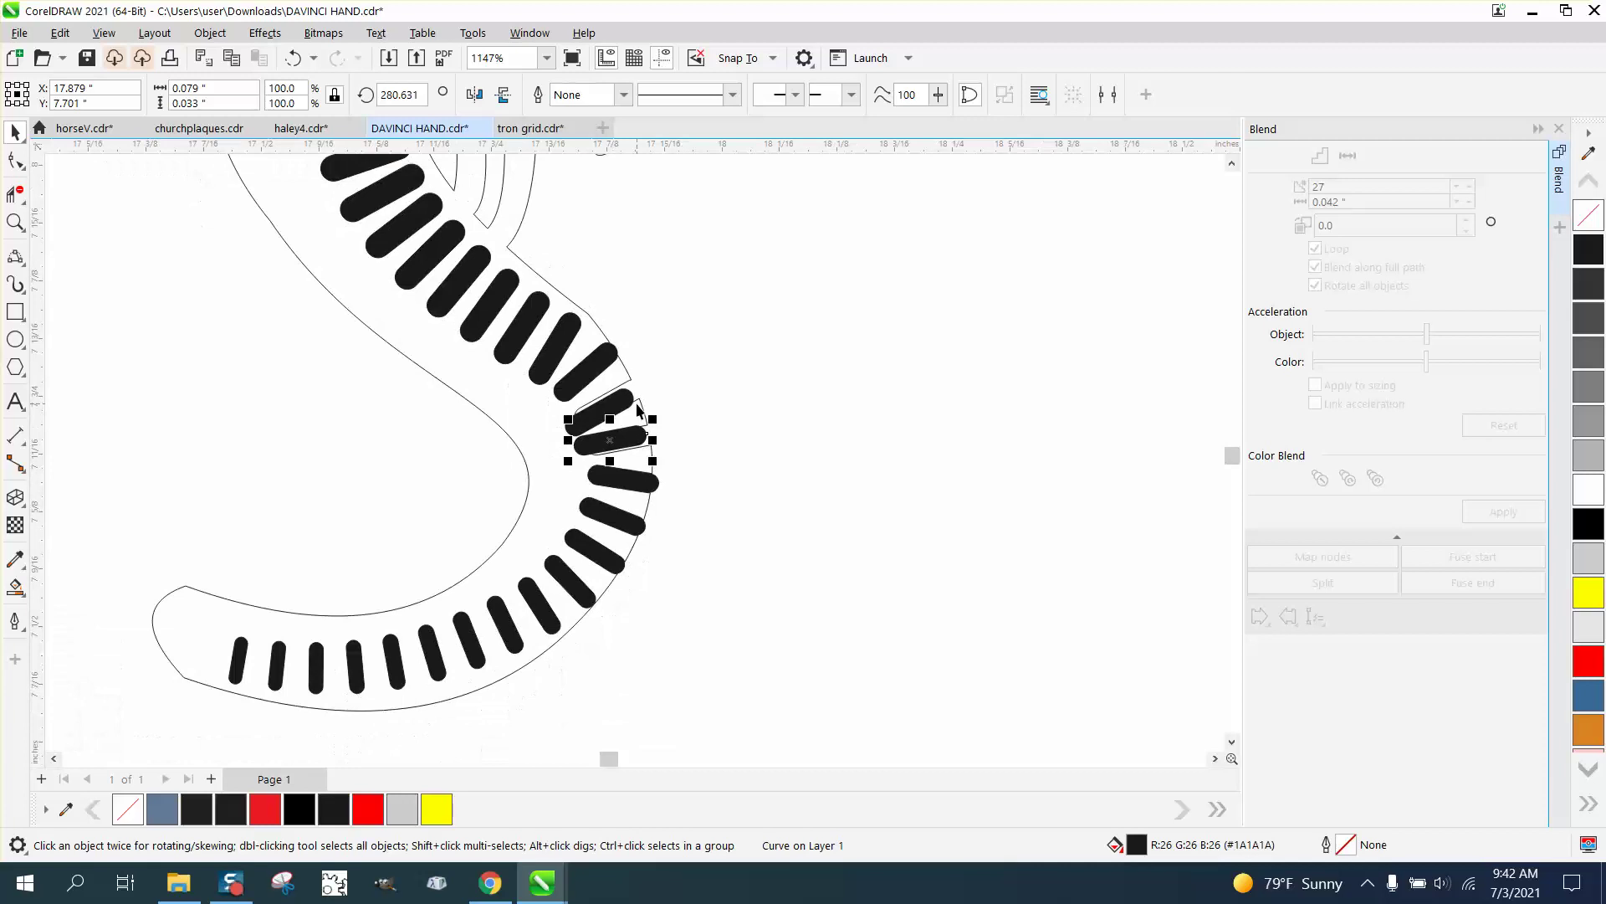
{"action": "left_click", "coordinate": [595, 369]}
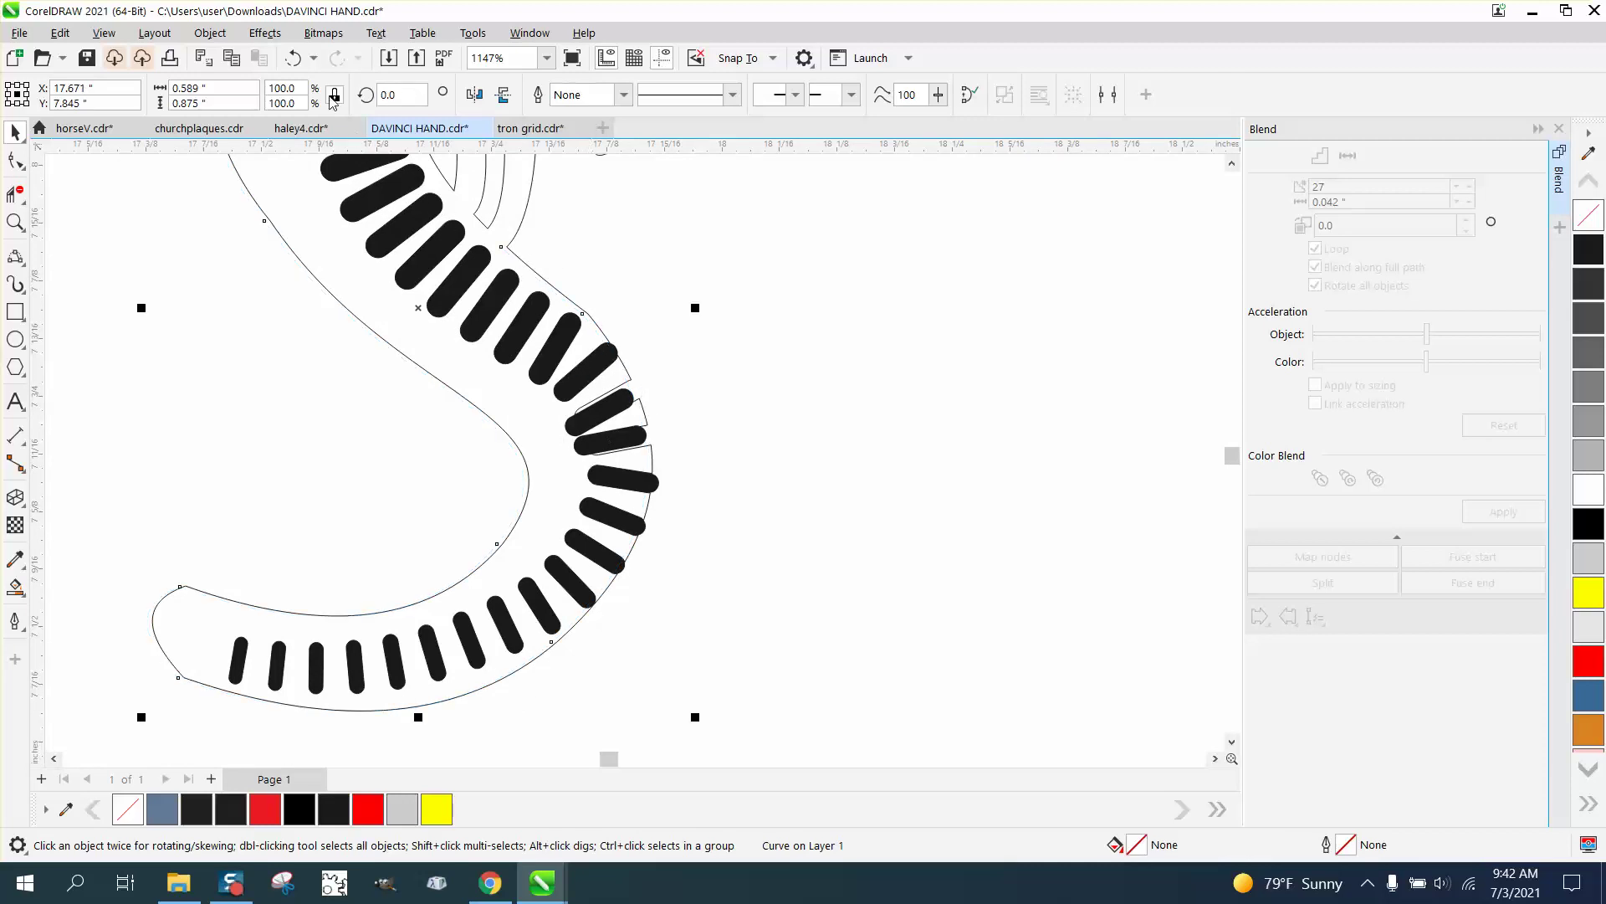
{"action": "left_click", "coordinate": [293, 58]}
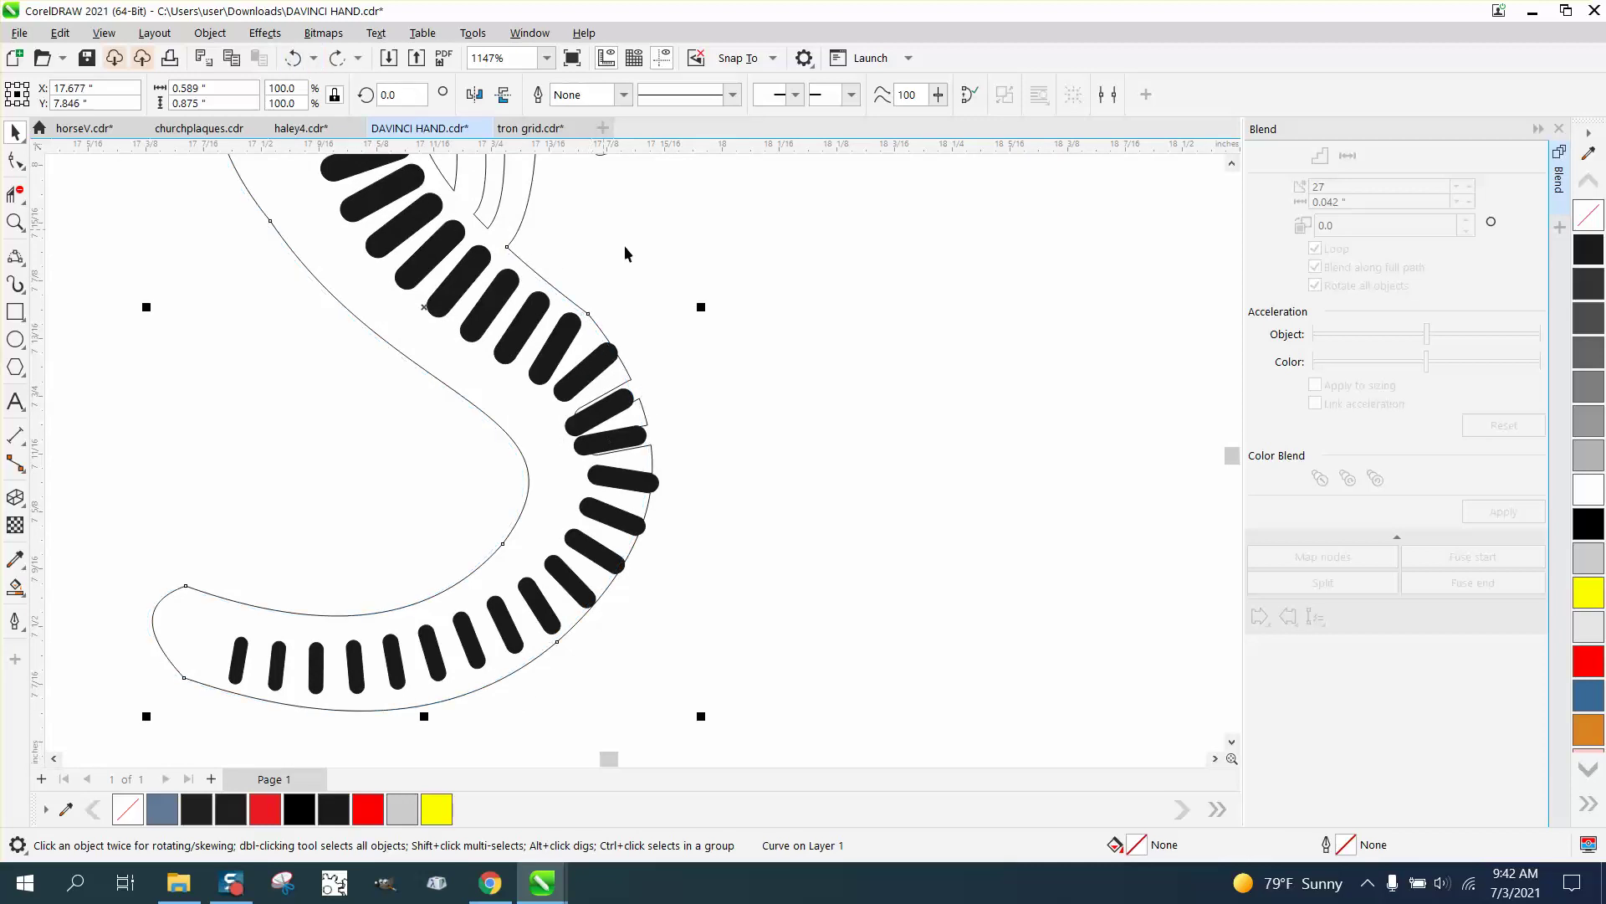
{"action": "left_click", "coordinate": [292, 58]}
Drag the scale dashes on the outer bend into line with their neighbours.
{"action": "left_click", "coordinate": [713, 428]}
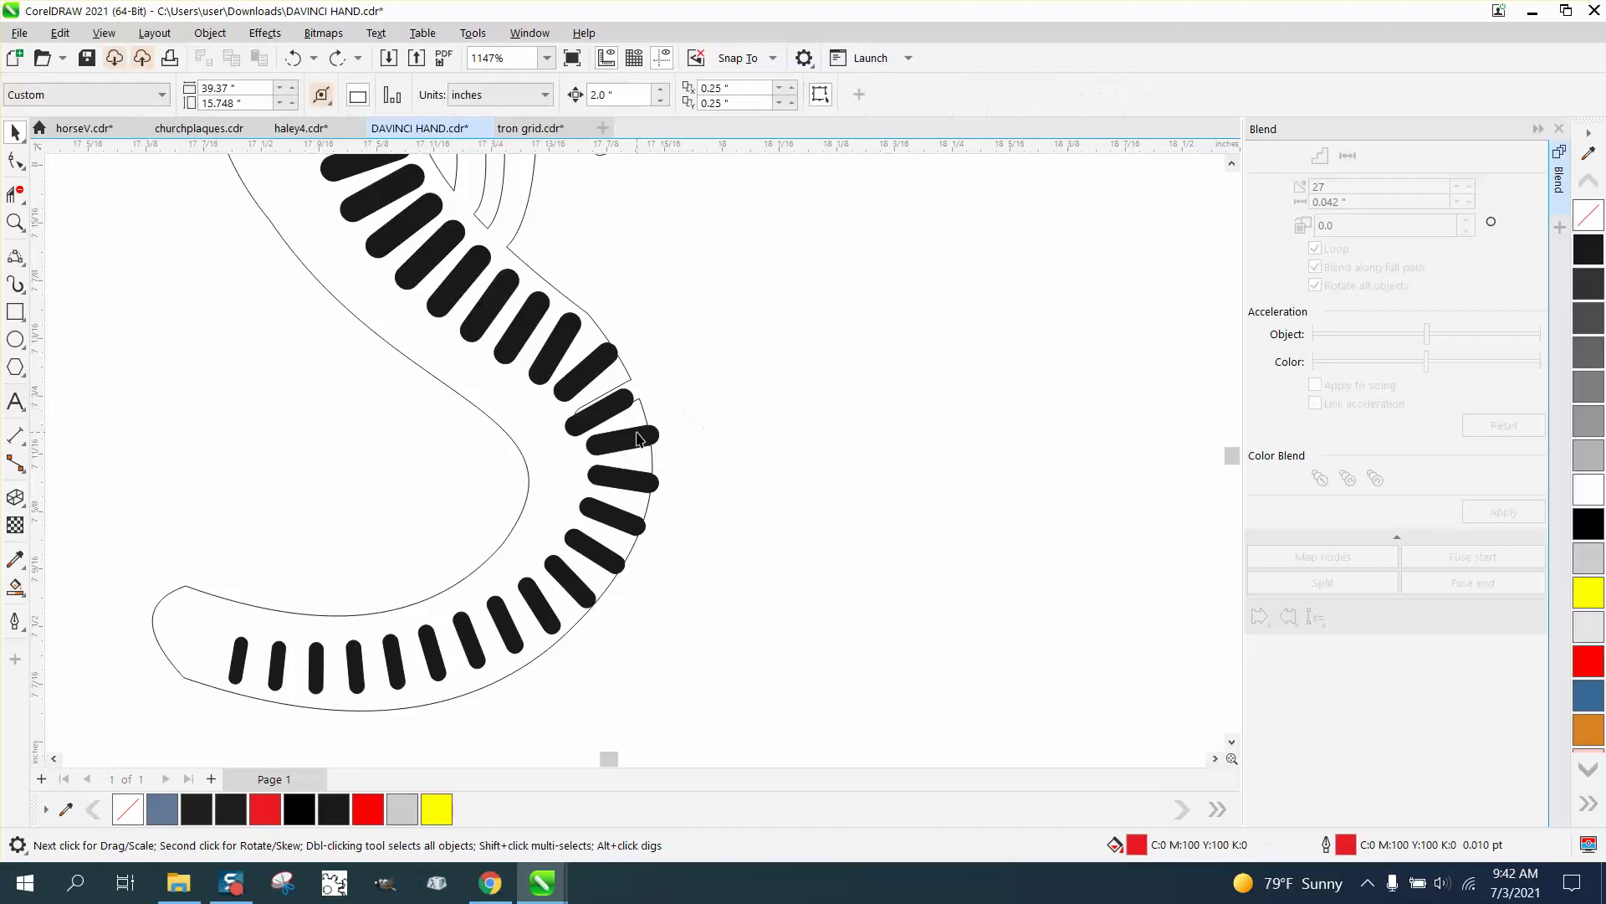
{"action": "left_click", "coordinate": [636, 445]}
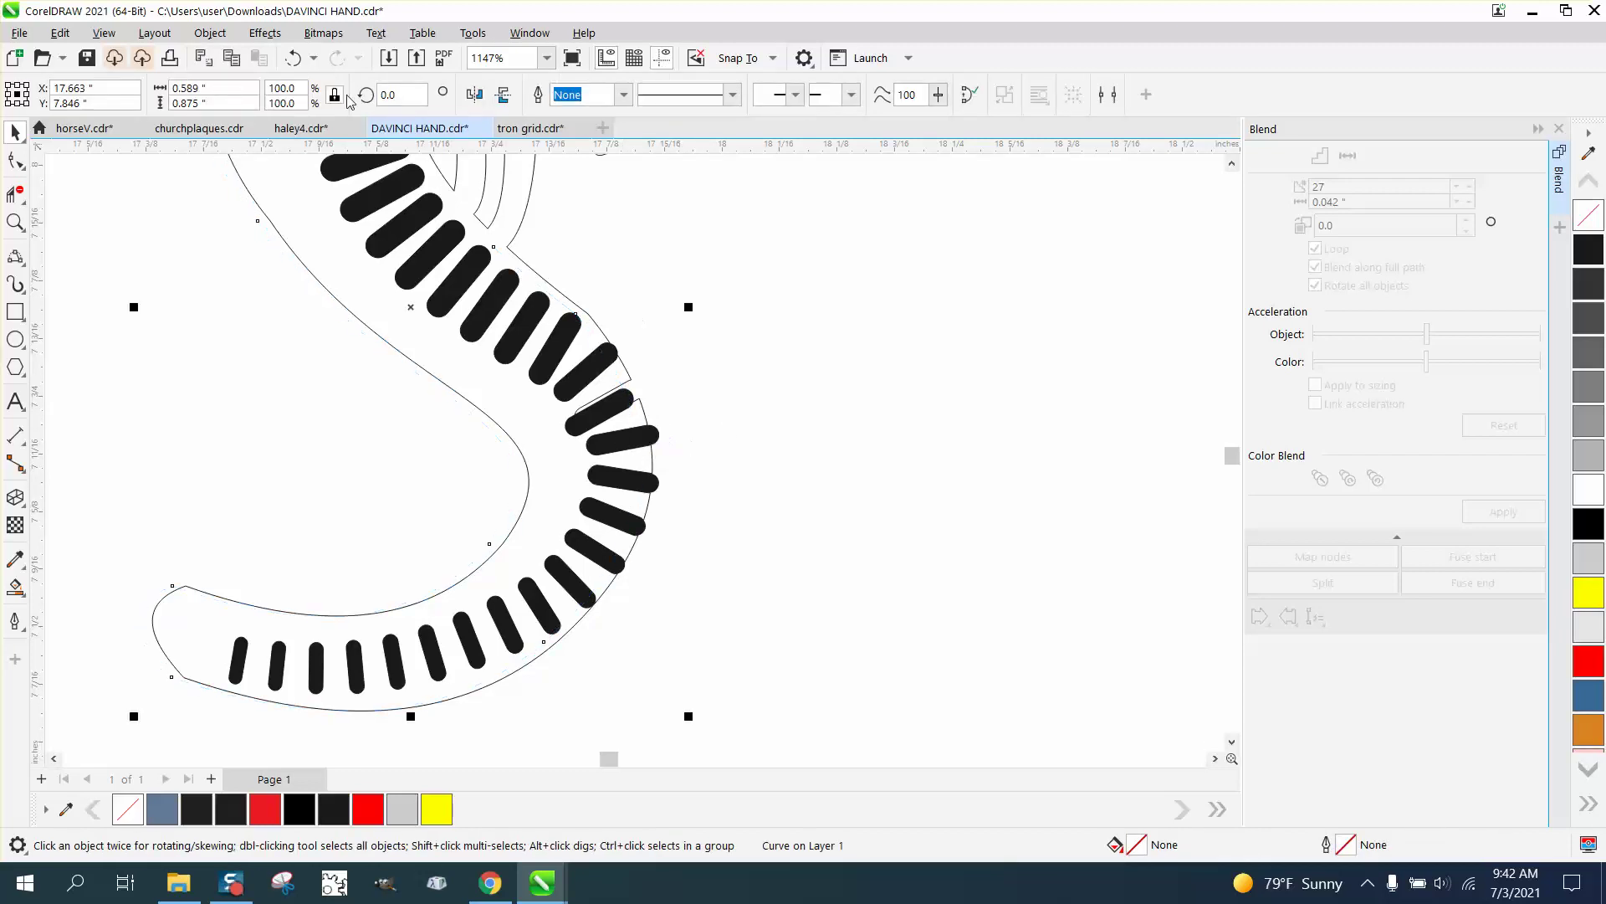
{"action": "left_click", "coordinate": [295, 56]}
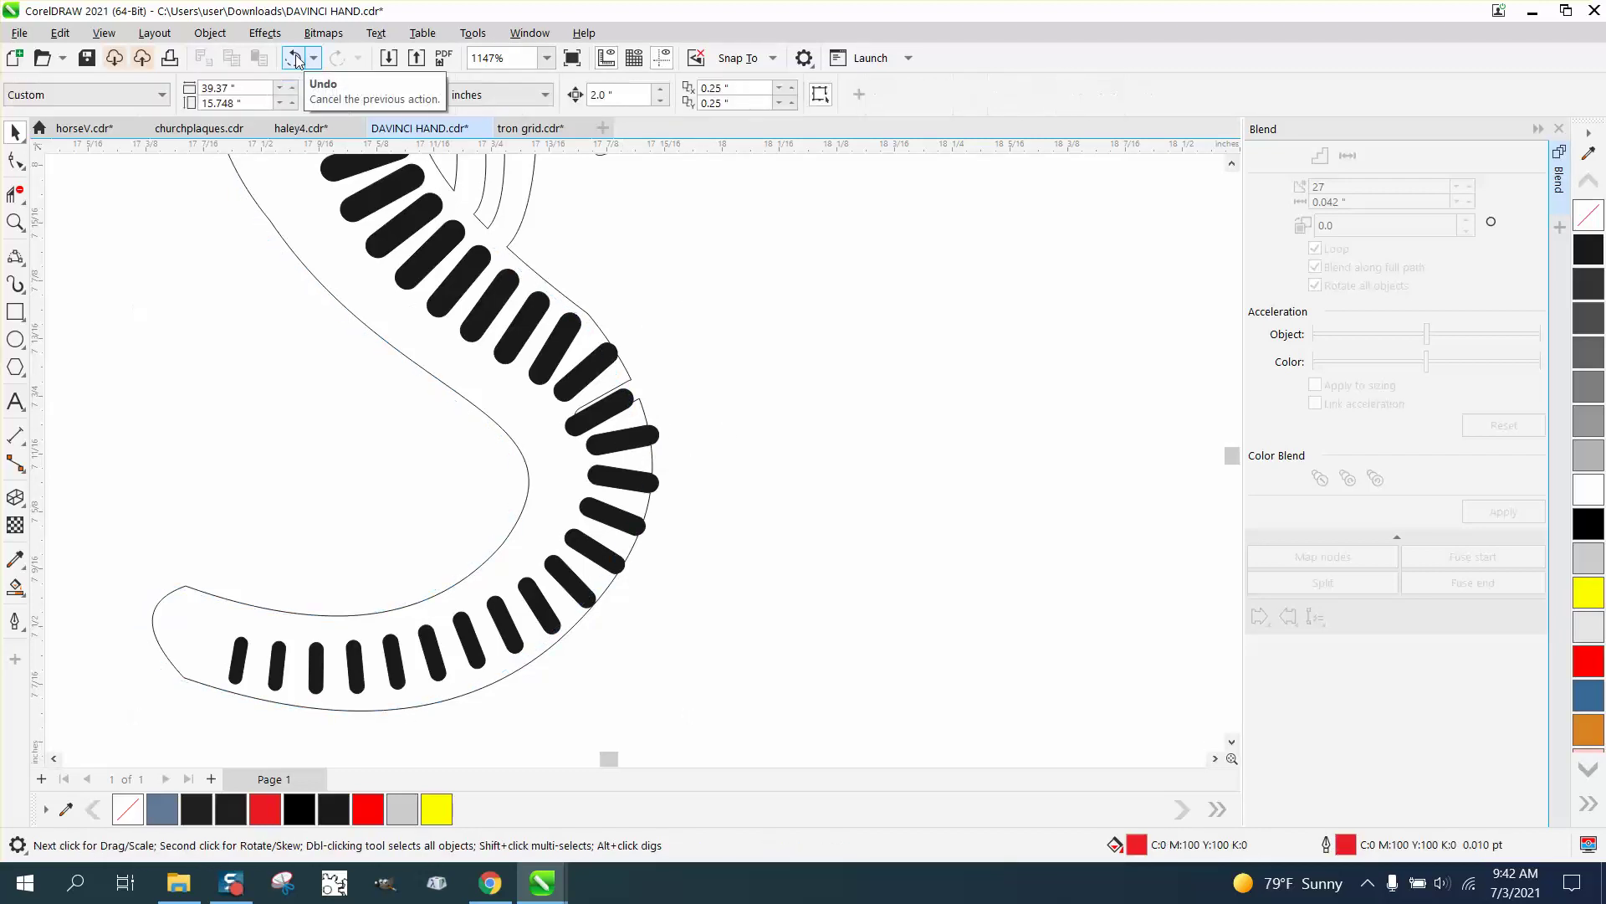
{"action": "left_click", "coordinate": [629, 444]}
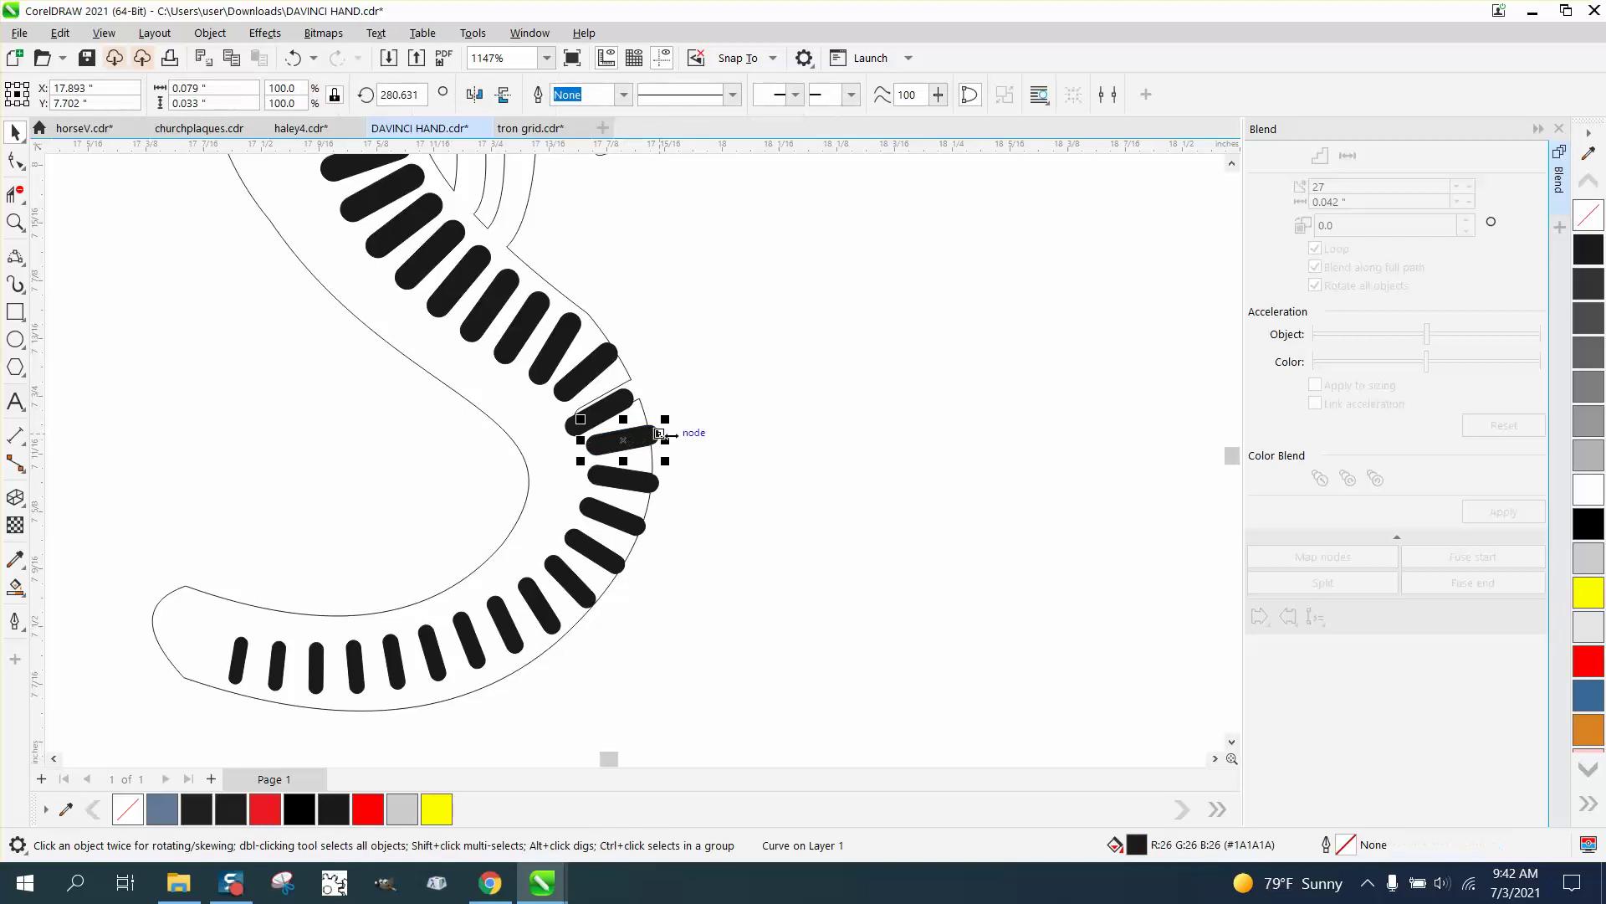
{"action": "left_click_drag", "start_coordinate": [629, 443], "coordinate": [617, 527]}
{"action": "left_click", "coordinate": [629, 525]}
{"action": "left_click_drag", "start_coordinate": [598, 362], "coordinate": [589, 366]}
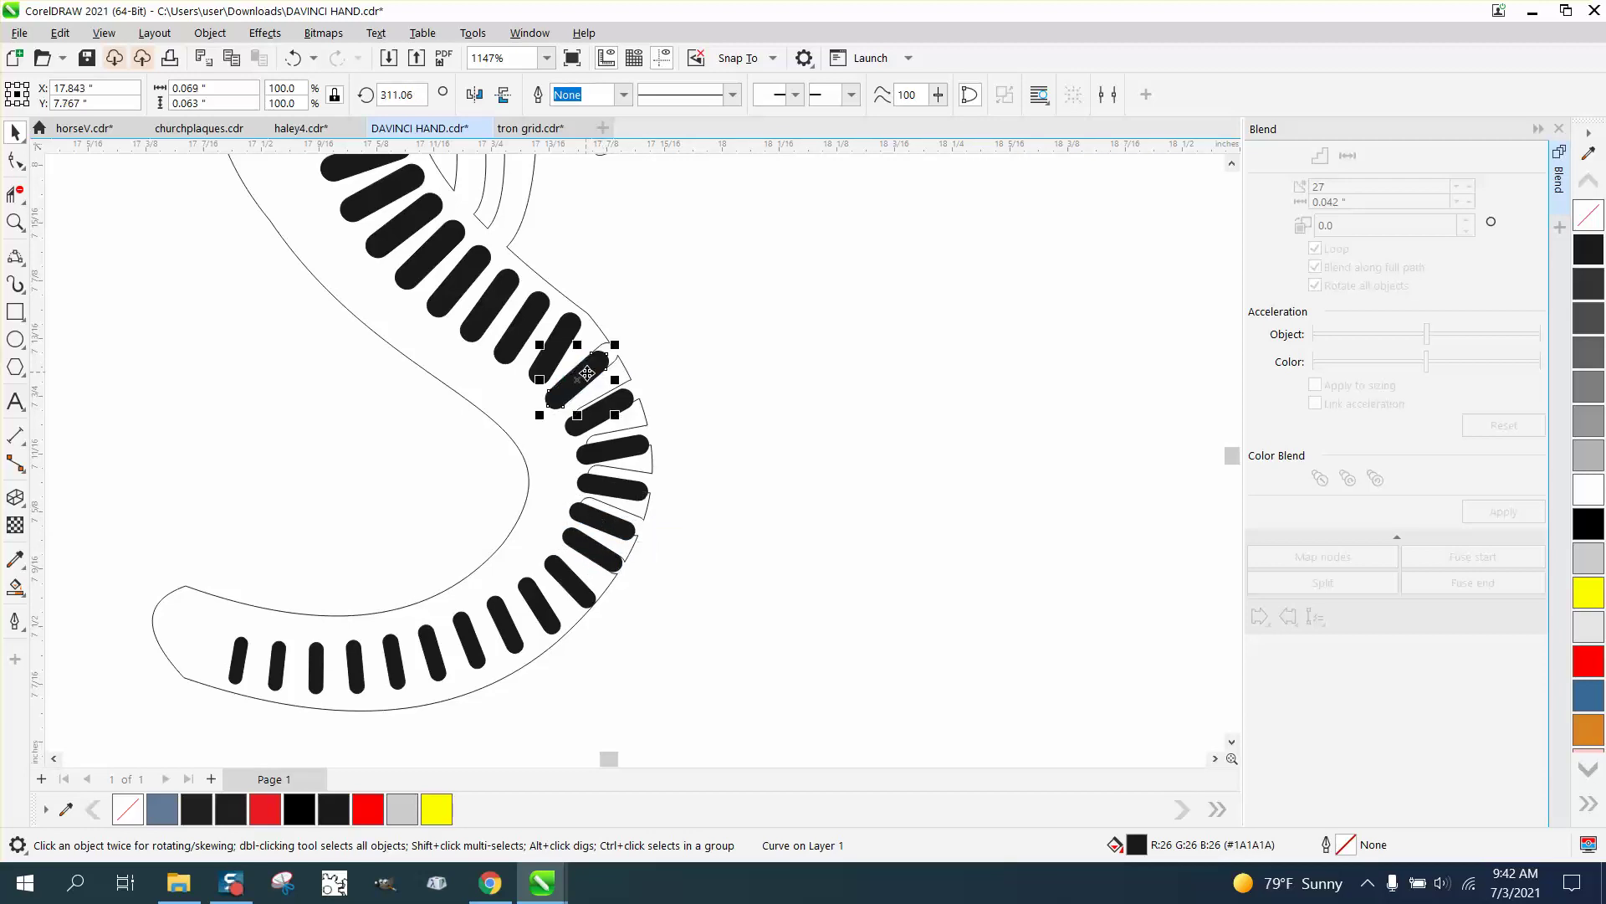
{"action": "left_click", "coordinate": [15, 222]}
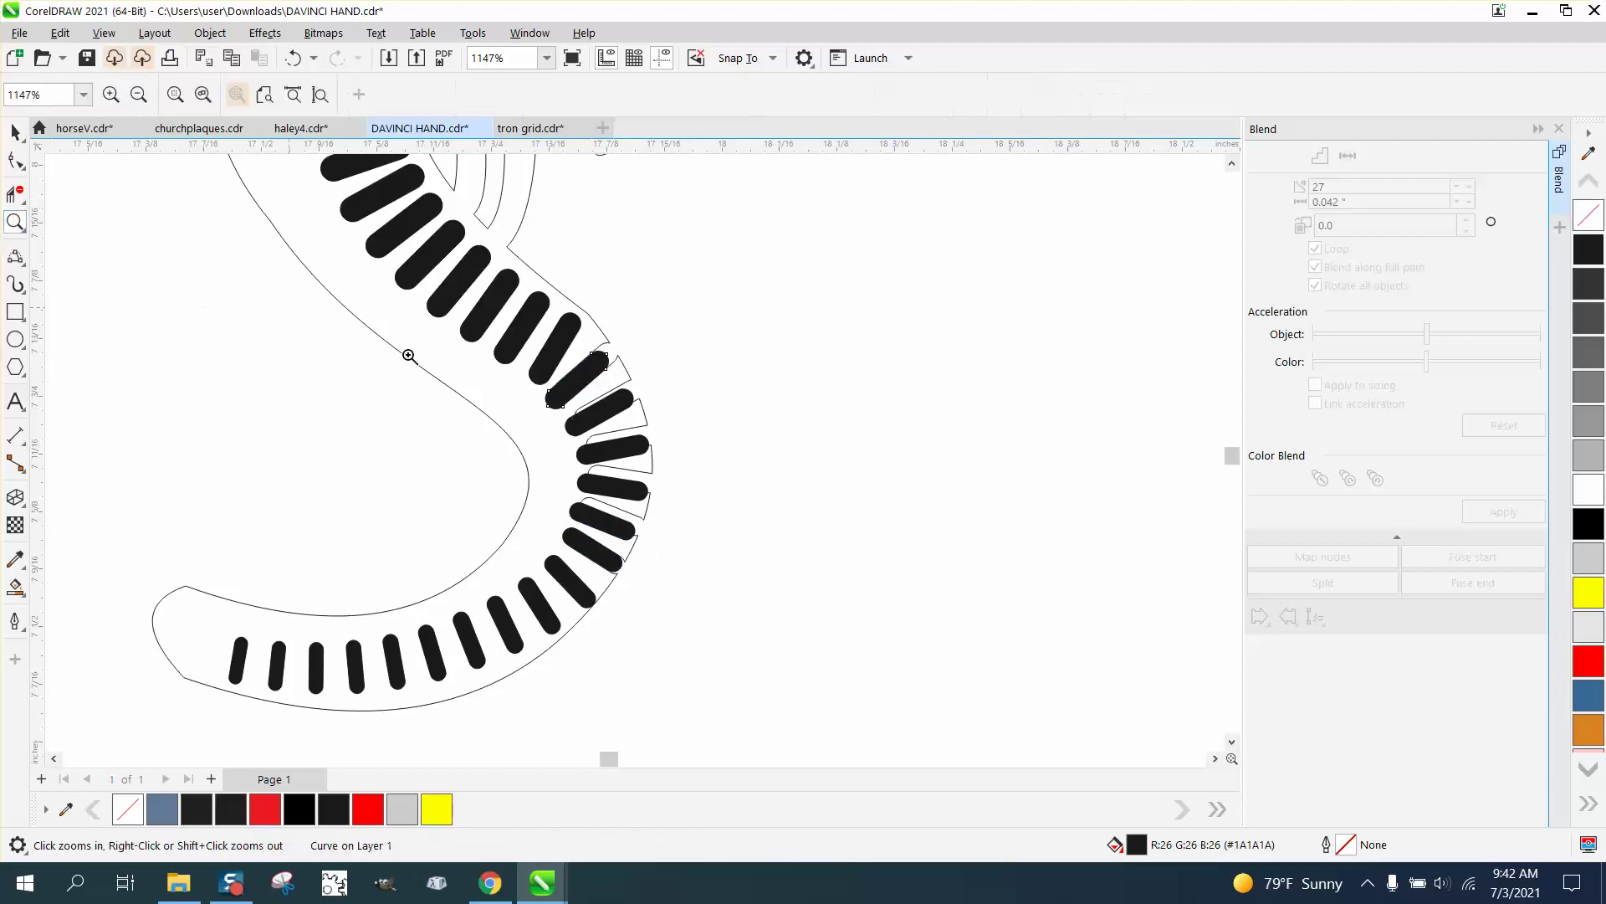
{"action": "left_click", "coordinate": [667, 471]}
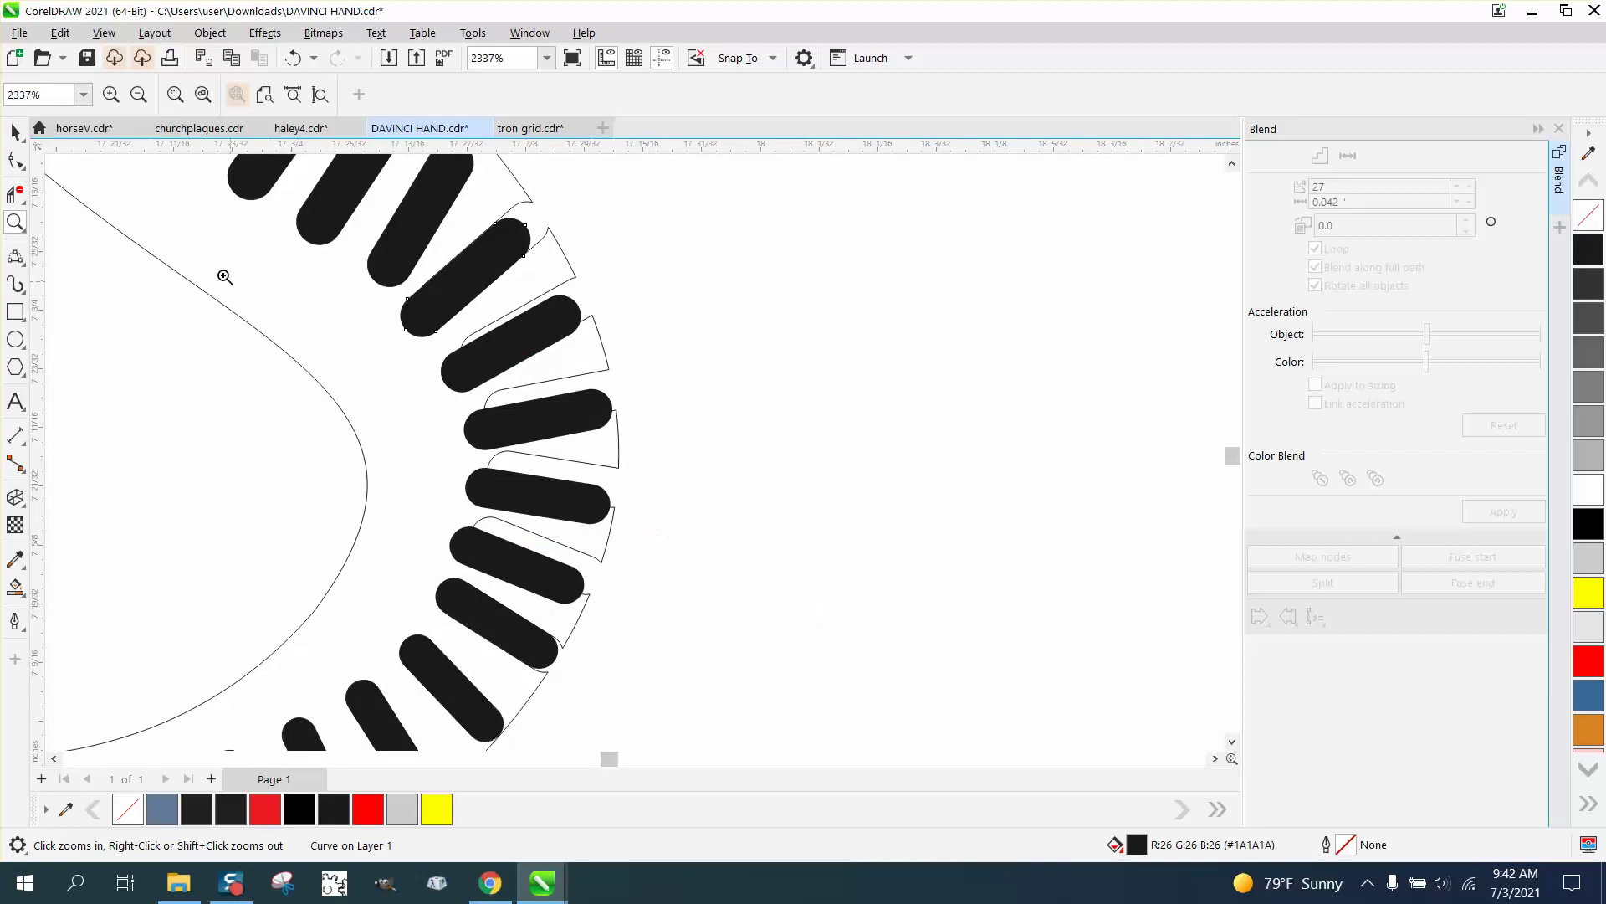
Draw a 3-point curve arc following the snake's outer bend.
{"action": "left_click", "coordinate": [17, 132]}
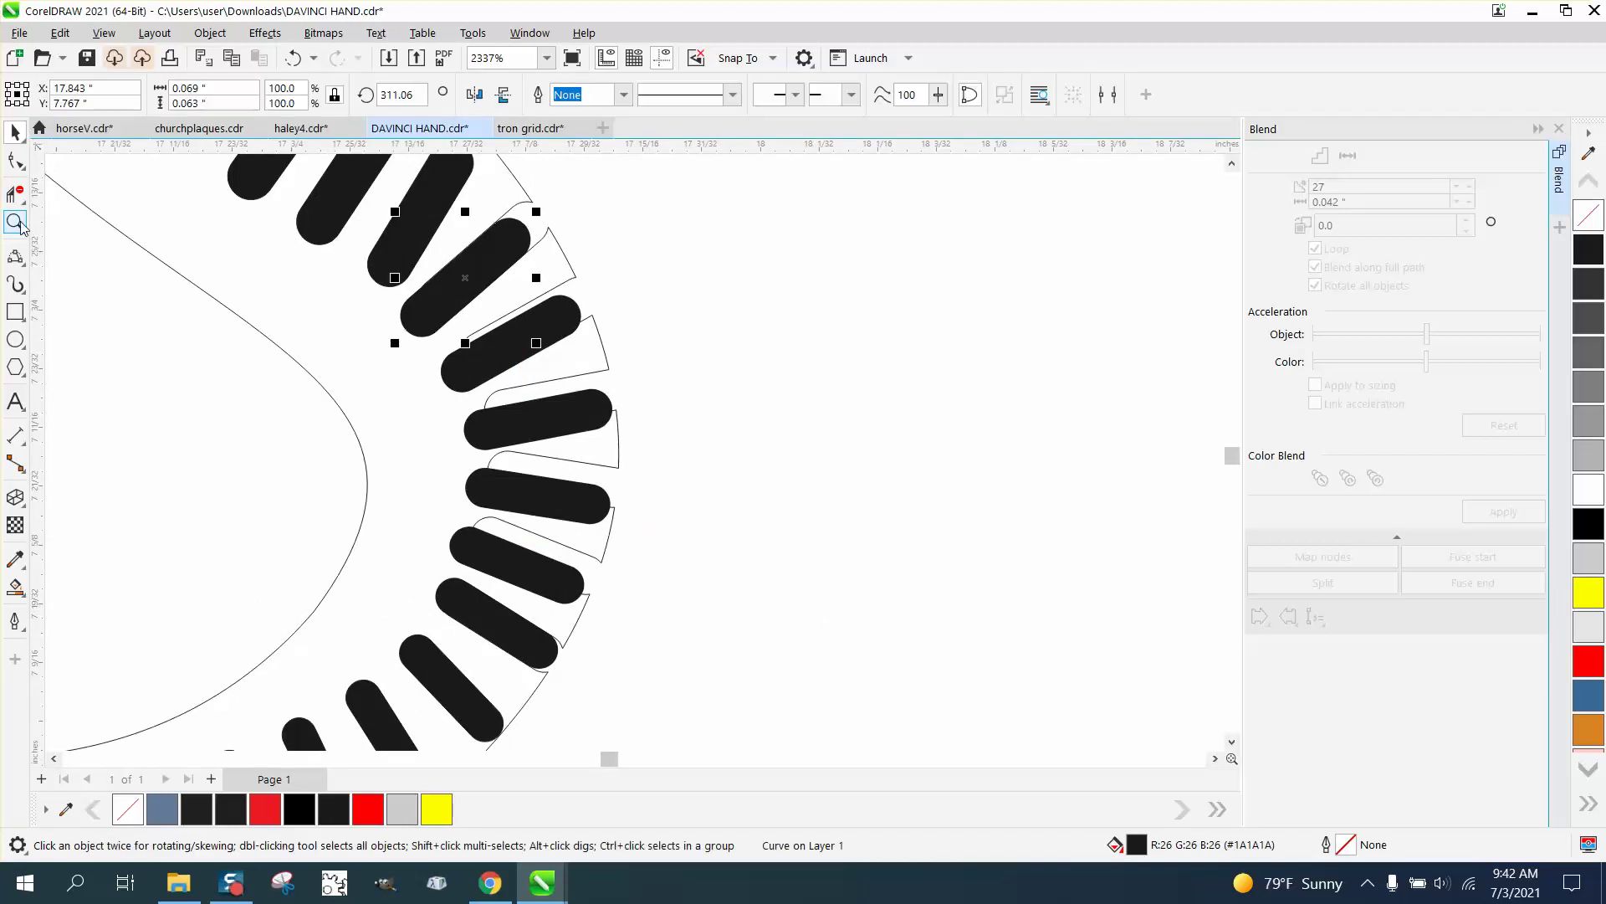
{"action": "left_click", "coordinate": [28, 266]}
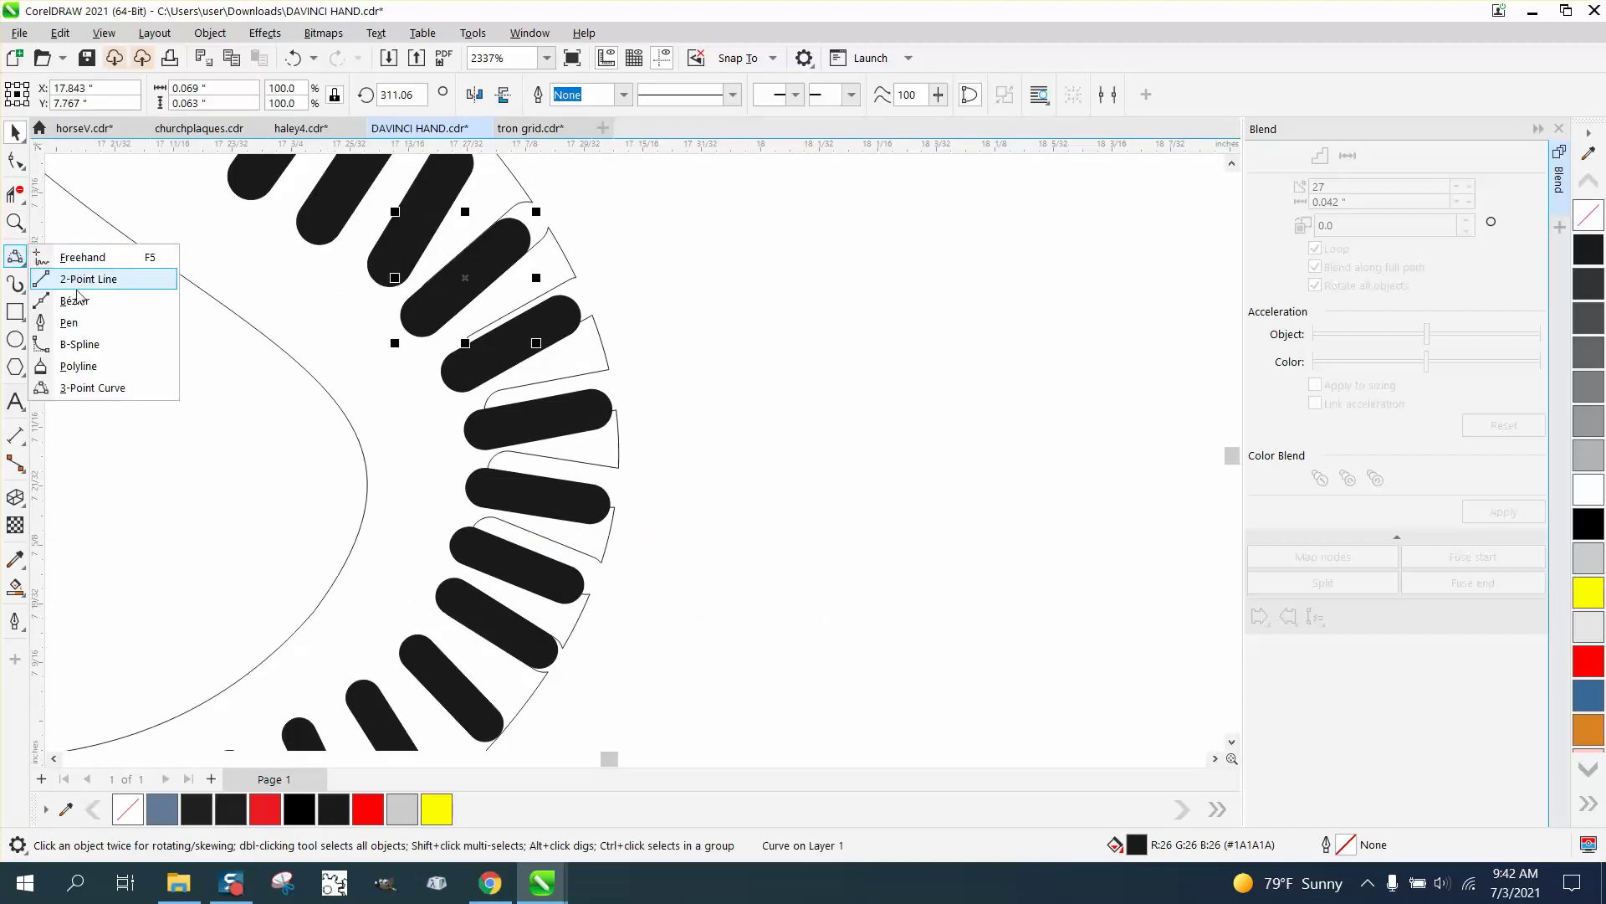
{"action": "left_click", "coordinate": [106, 388]}
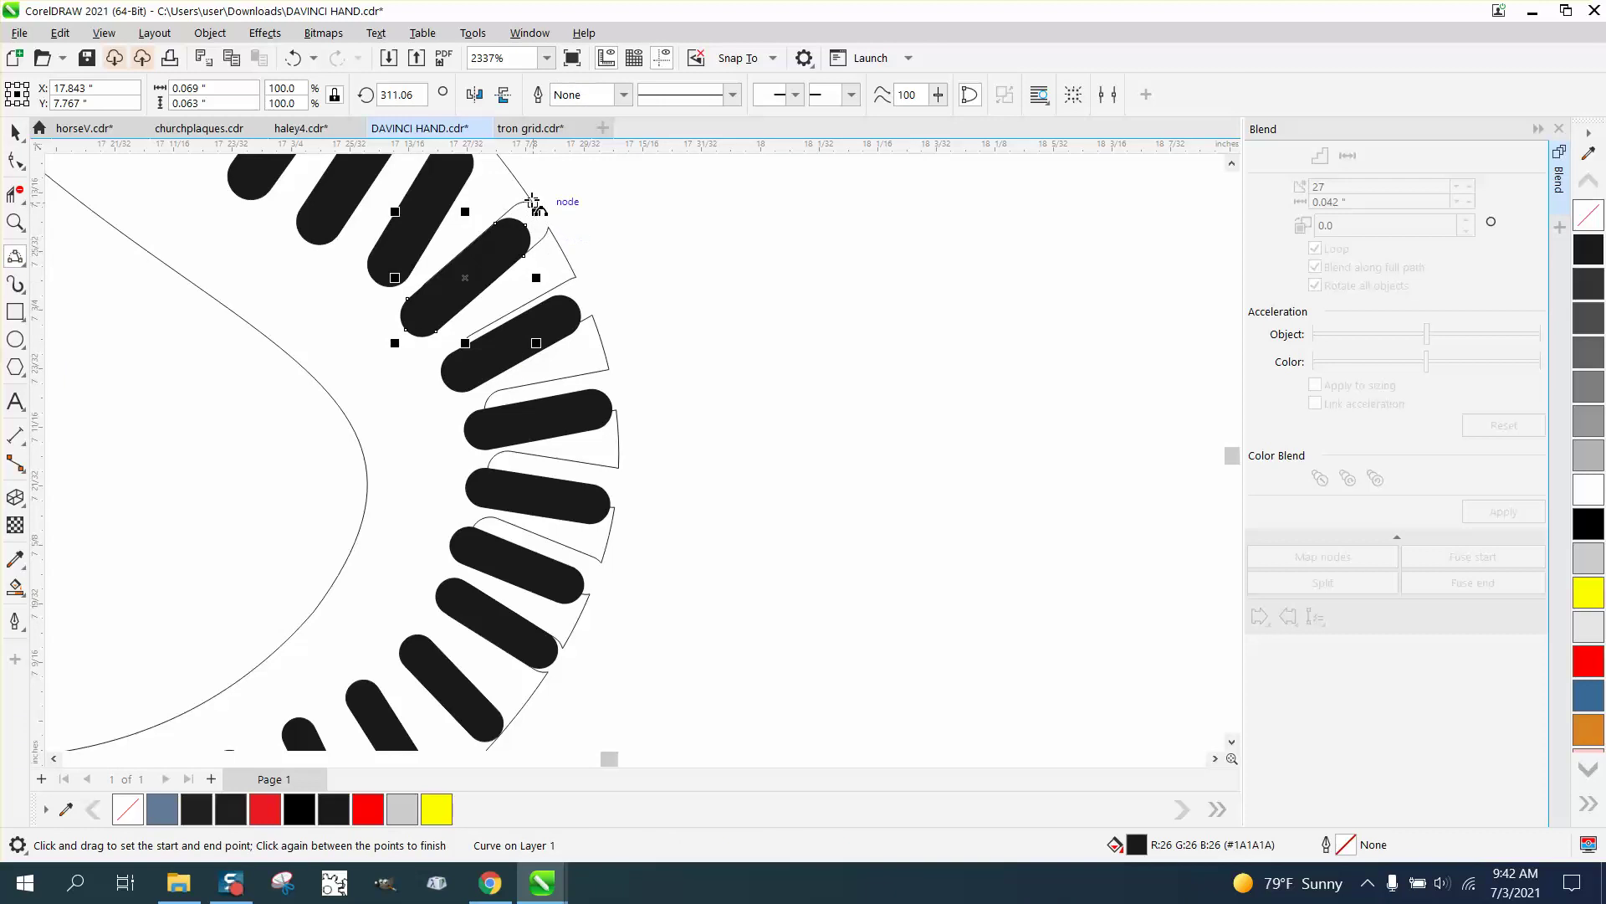
{"action": "left_click_drag", "start_coordinate": [531, 207], "coordinate": [598, 274]}
{"action": "left_click_drag", "start_coordinate": [639, 331], "coordinate": [545, 676]}
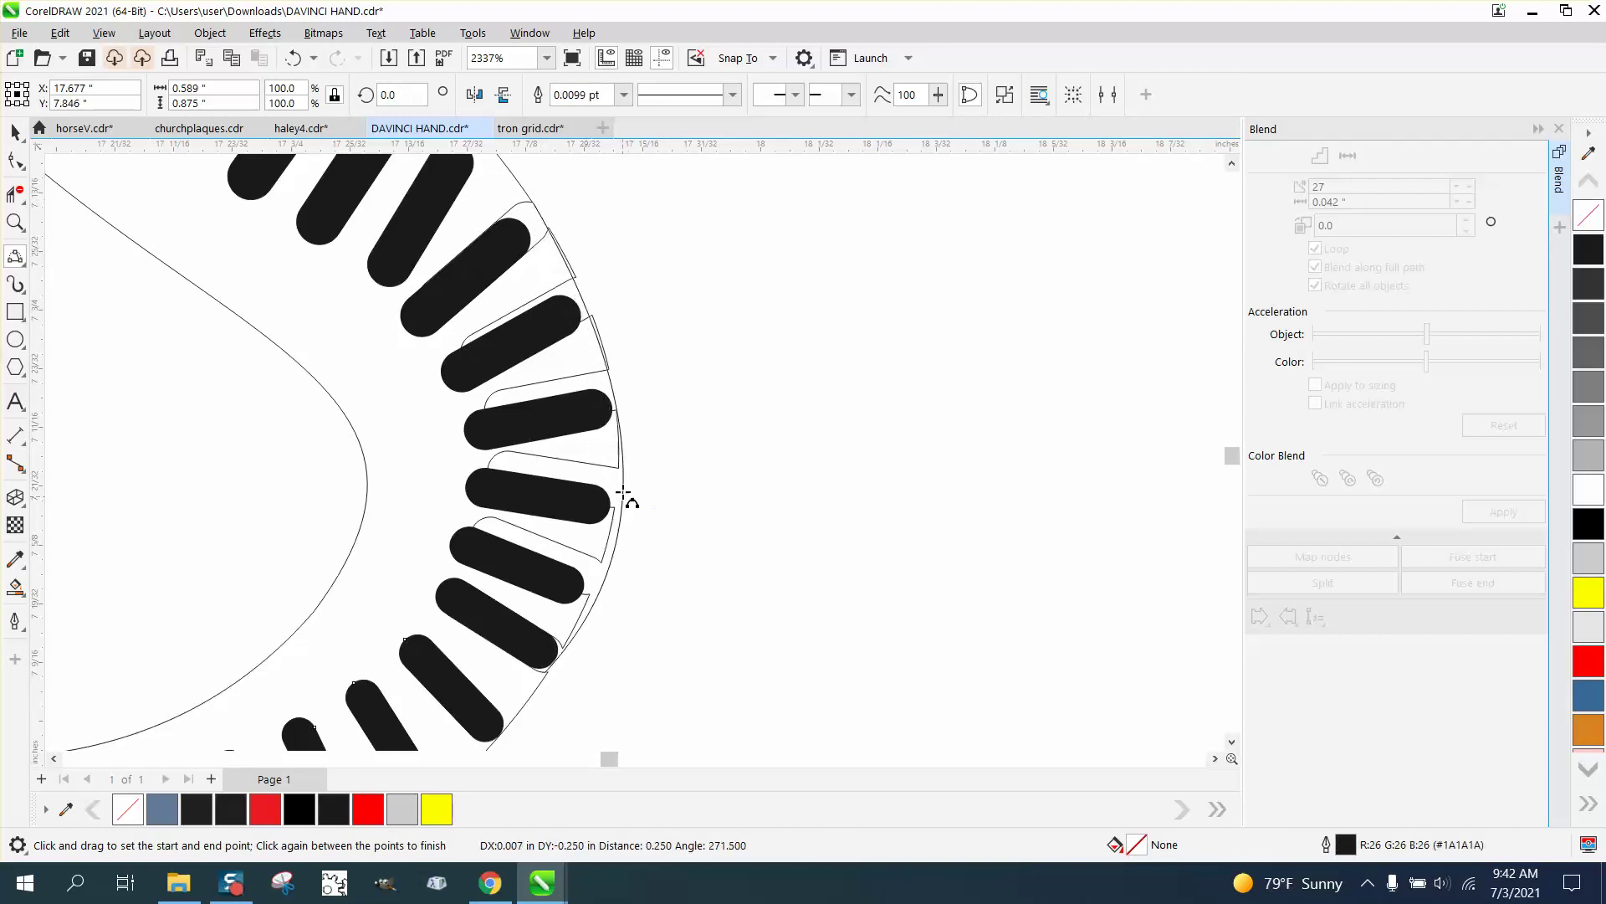
{"action": "left_click", "coordinate": [625, 461]}
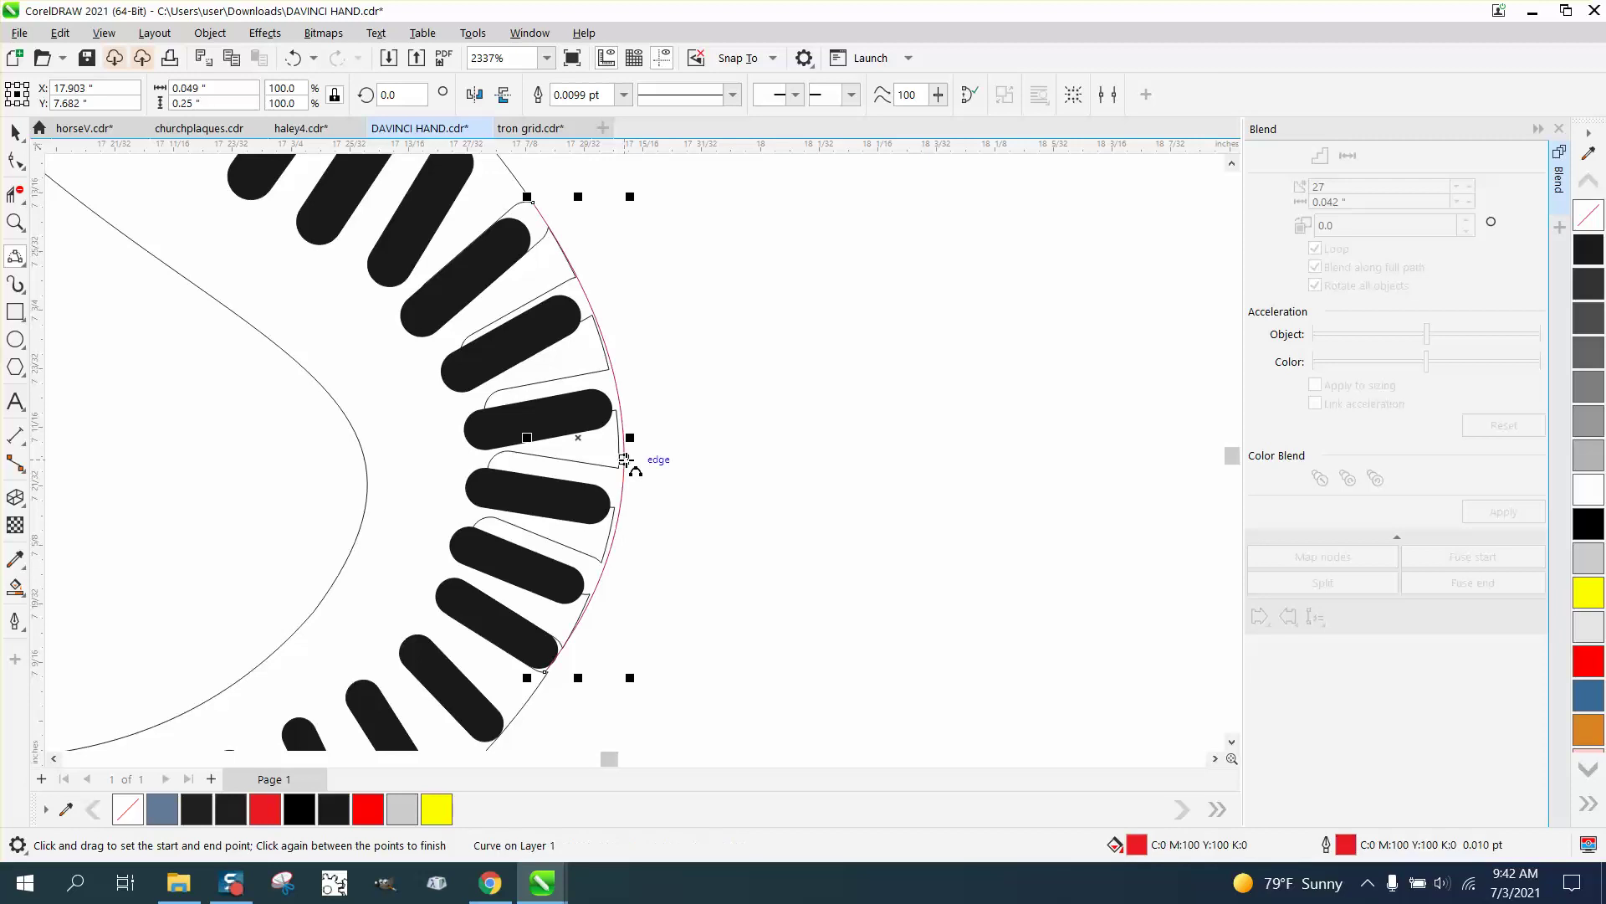
Trim the slot outline segments poking past the arc with Virtual Segment Delete.
{"action": "left_click", "coordinate": [15, 192]}
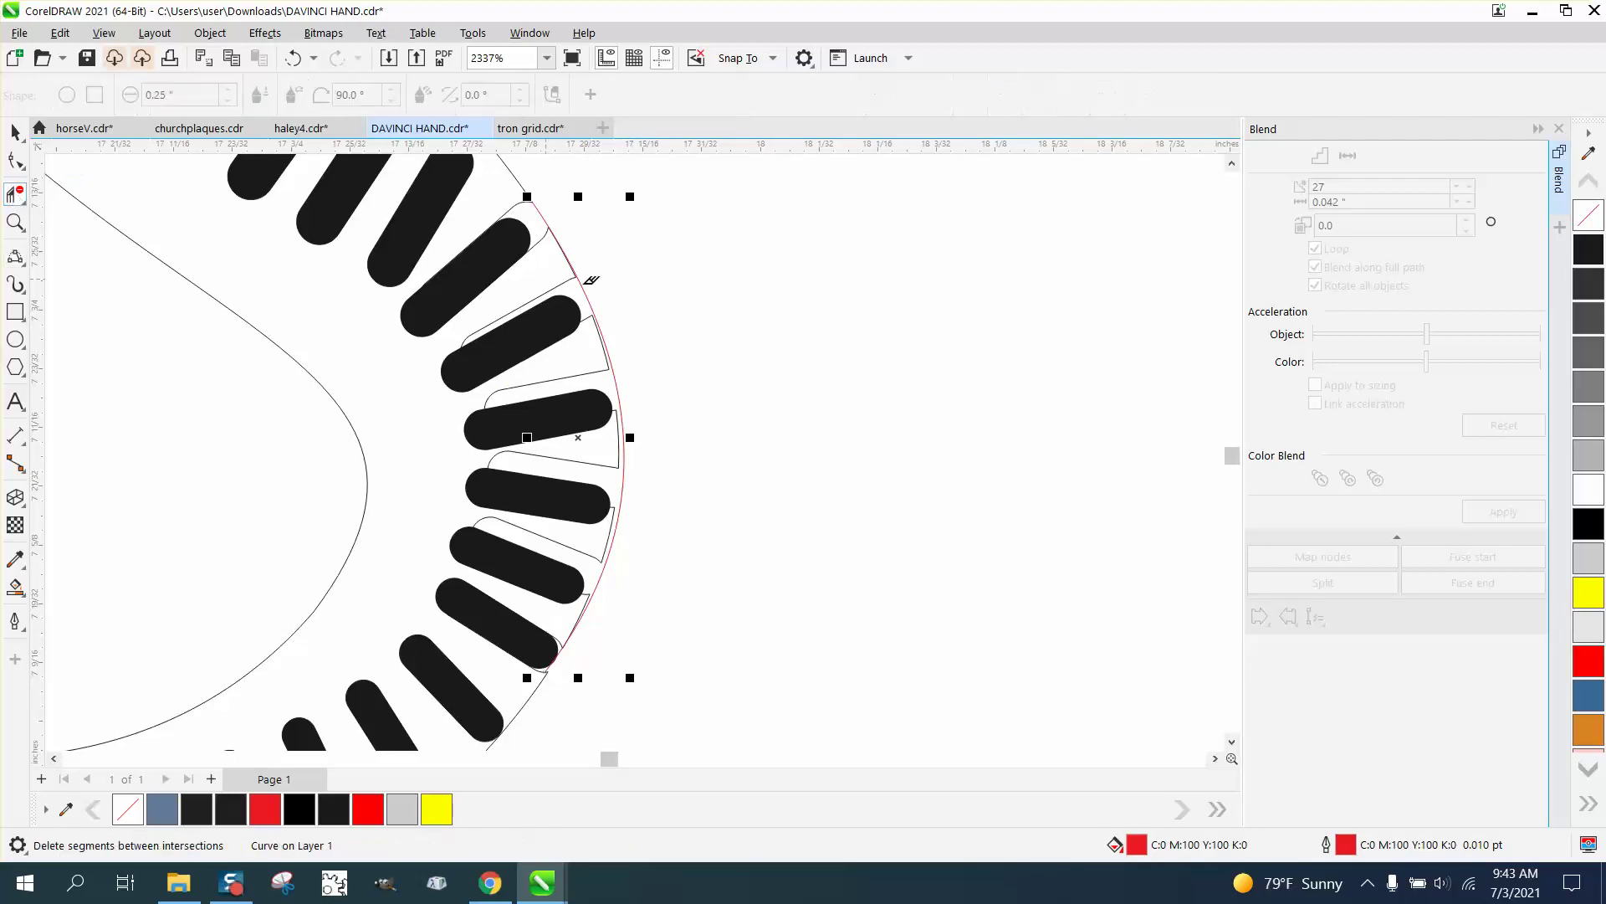
{"action": "left_click", "coordinate": [548, 236]}
{"action": "left_click", "coordinate": [516, 201]}
{"action": "left_click", "coordinate": [594, 328]}
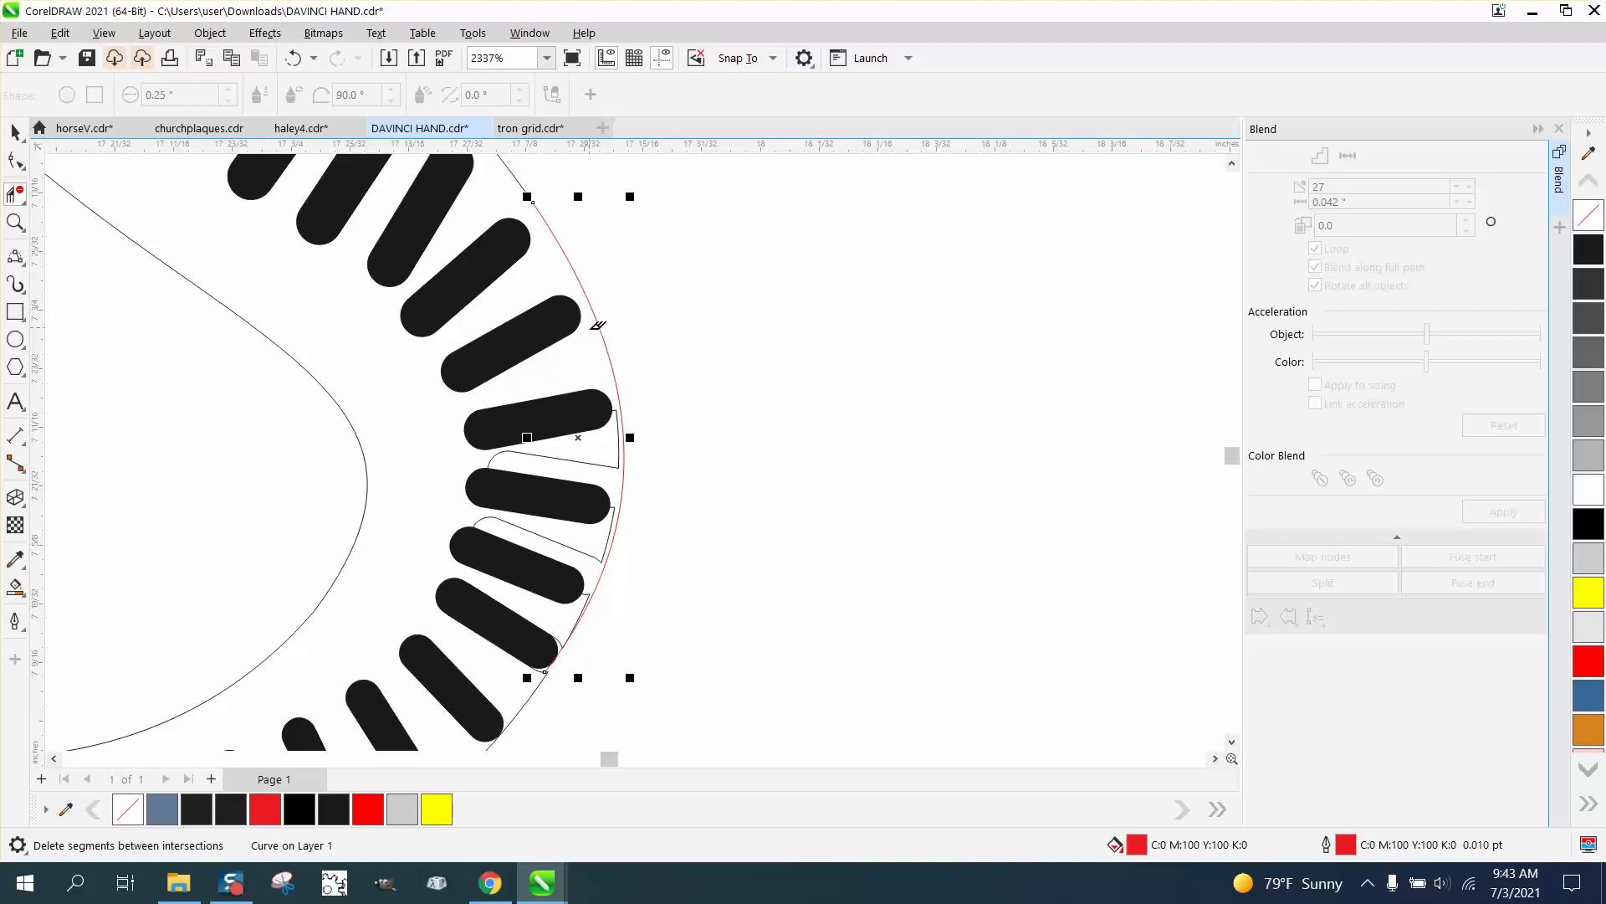
{"action": "left_click", "coordinate": [619, 411]}
{"action": "left_click", "coordinate": [615, 525]}
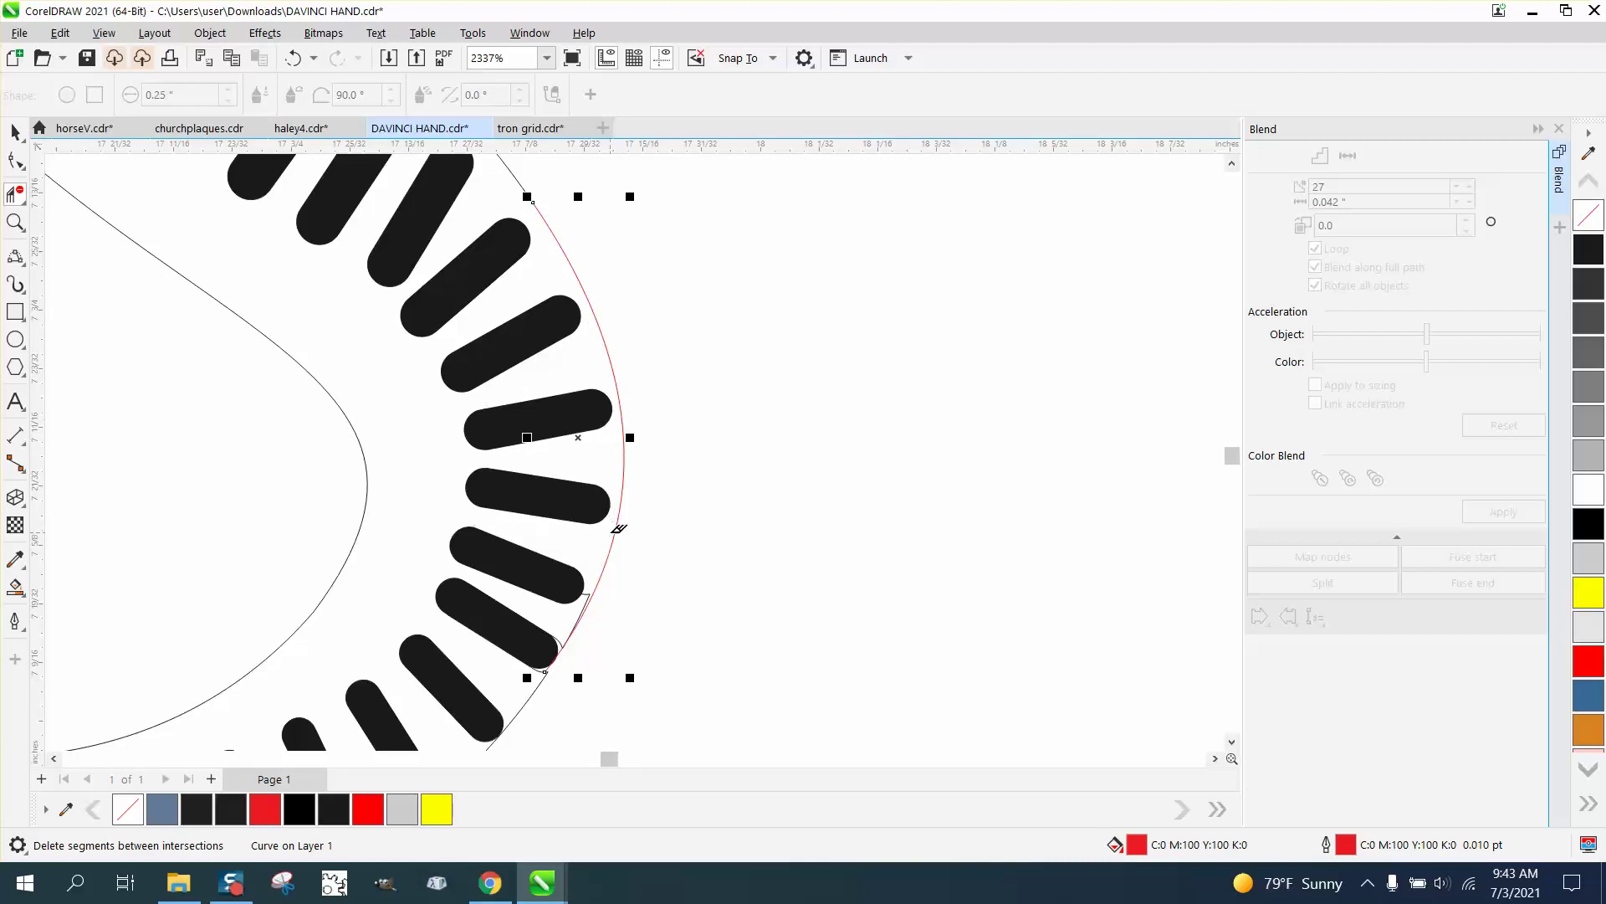
{"action": "left_click", "coordinate": [587, 588]}
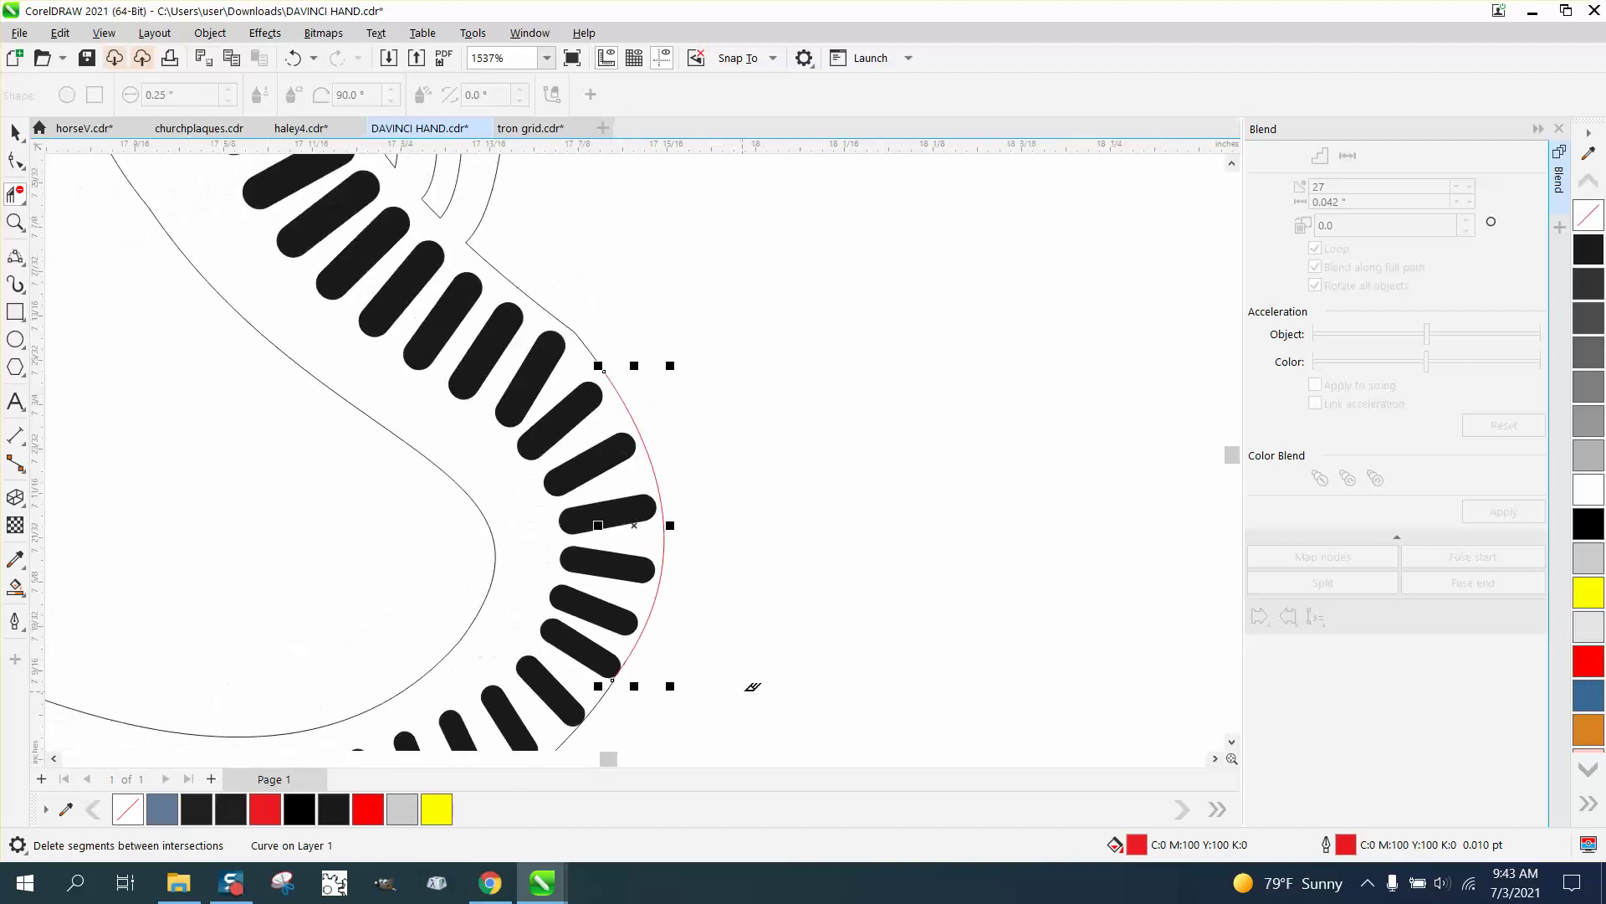
{"action": "scroll", "coordinate": [753, 686], "scroll_direction": "down", "scroll_amount": 3}
{"action": "scroll", "coordinate": [765, 633], "scroll_direction": "down", "scroll_amount": 1}
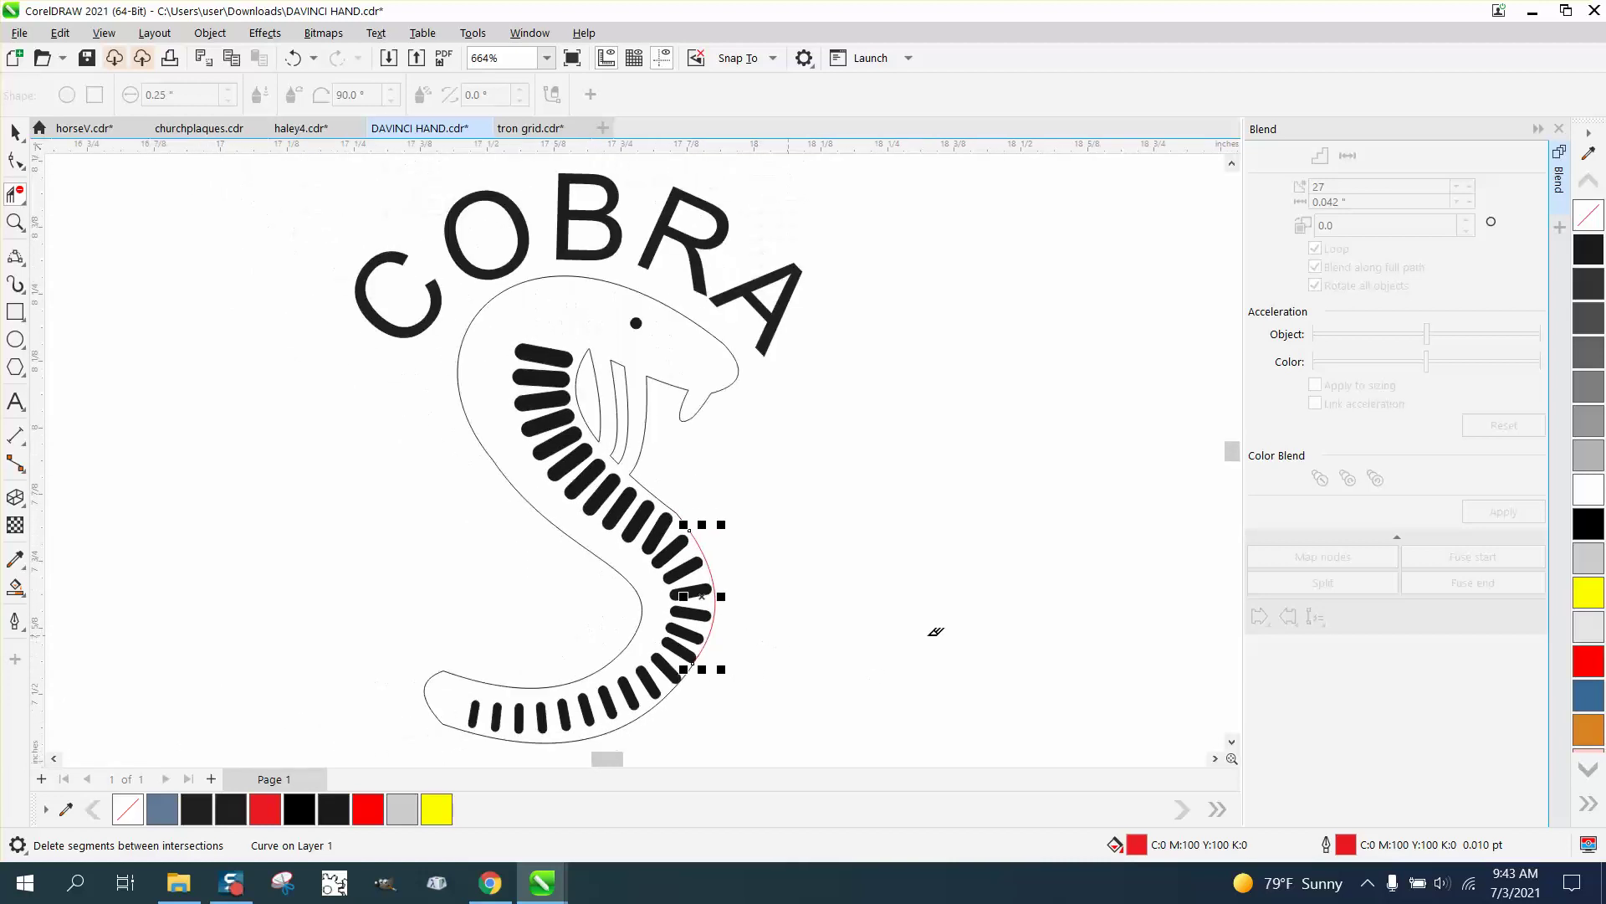
Test a light grey Smart Fill on the snake body, then undo it.
{"action": "left_click", "coordinate": [15, 588]}
{"action": "left_click", "coordinate": [460, 408]}
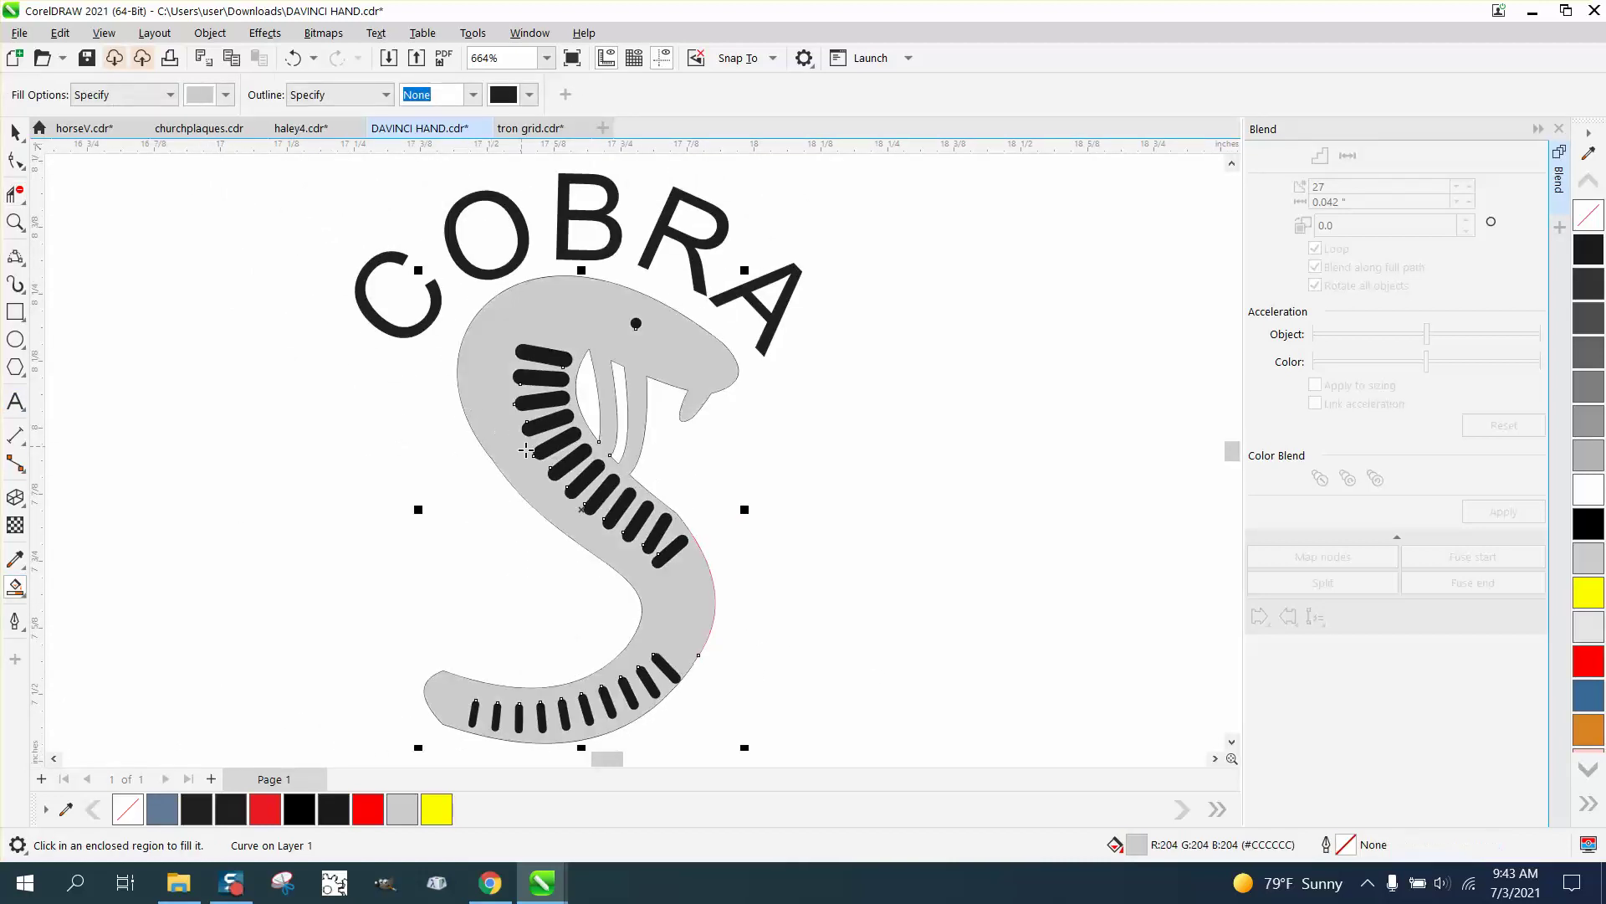
{"action": "left_click", "coordinate": [293, 58]}
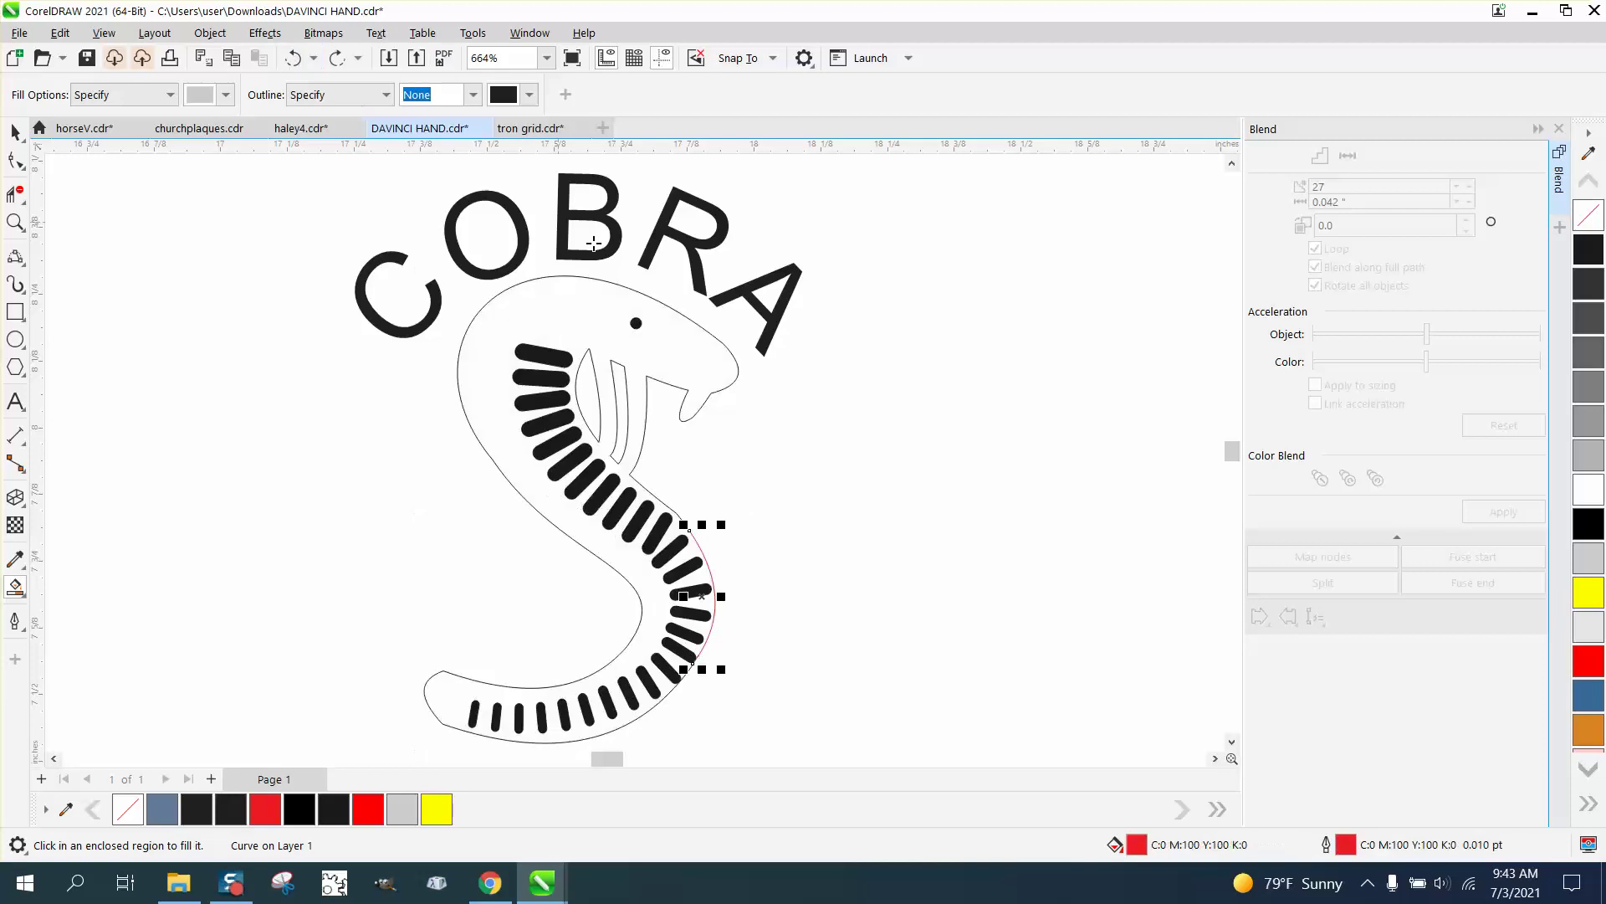
{"action": "left_click", "coordinate": [15, 132]}
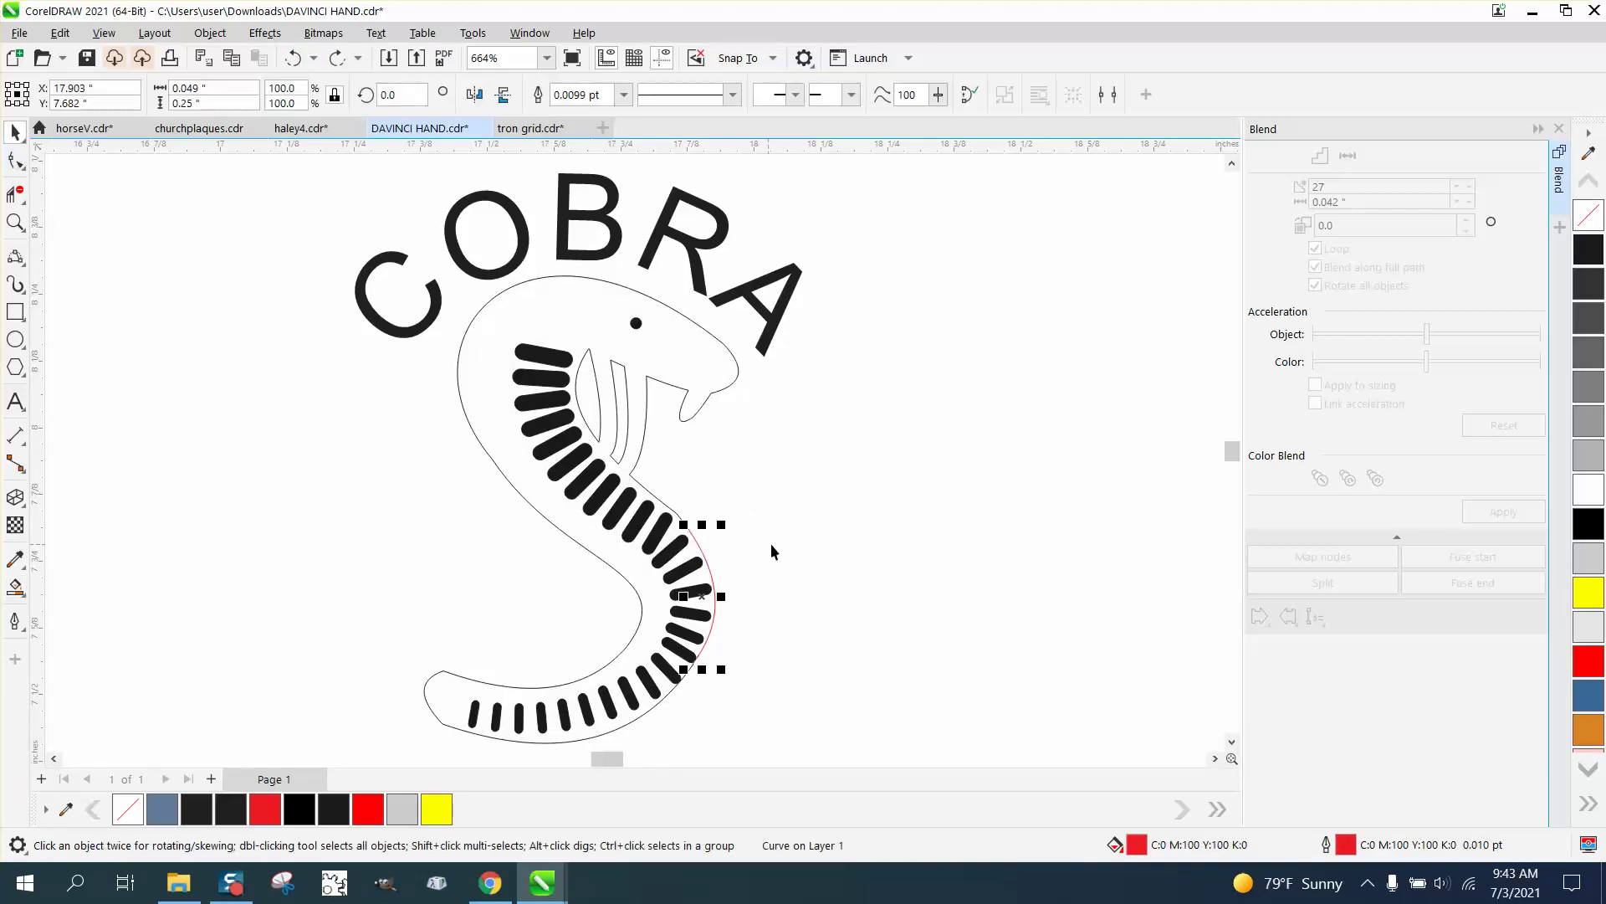
{"action": "left_click", "coordinate": [775, 541]}
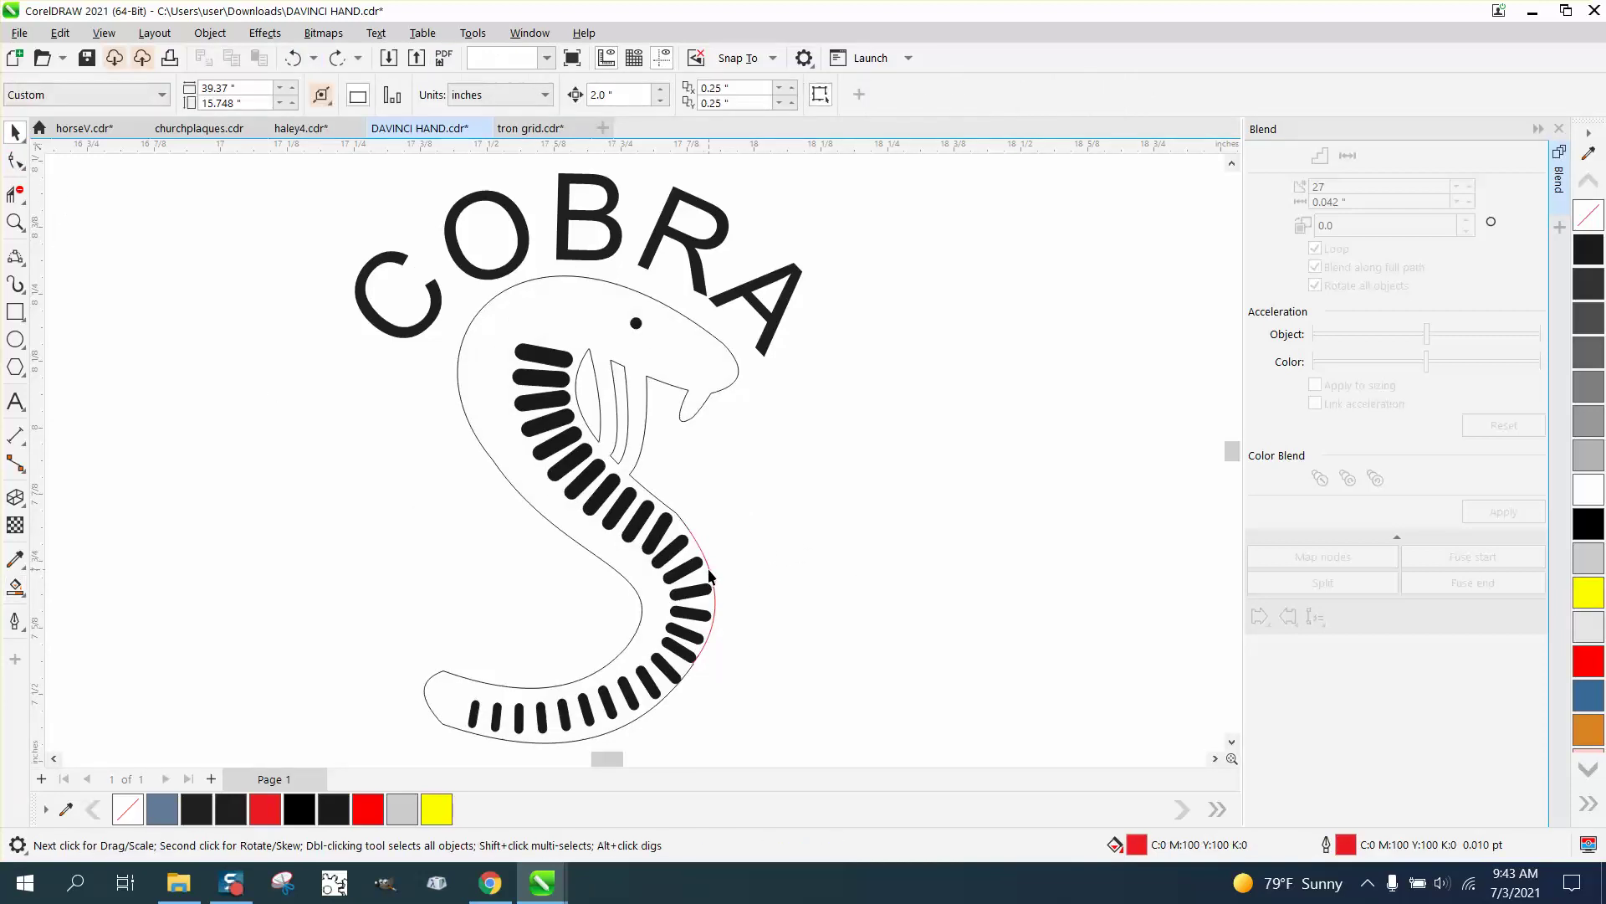
Nudge the snake outline and red arc 2 inches up, clear of the scales, and zoom in.
{"action": "left_click", "coordinate": [711, 572]}
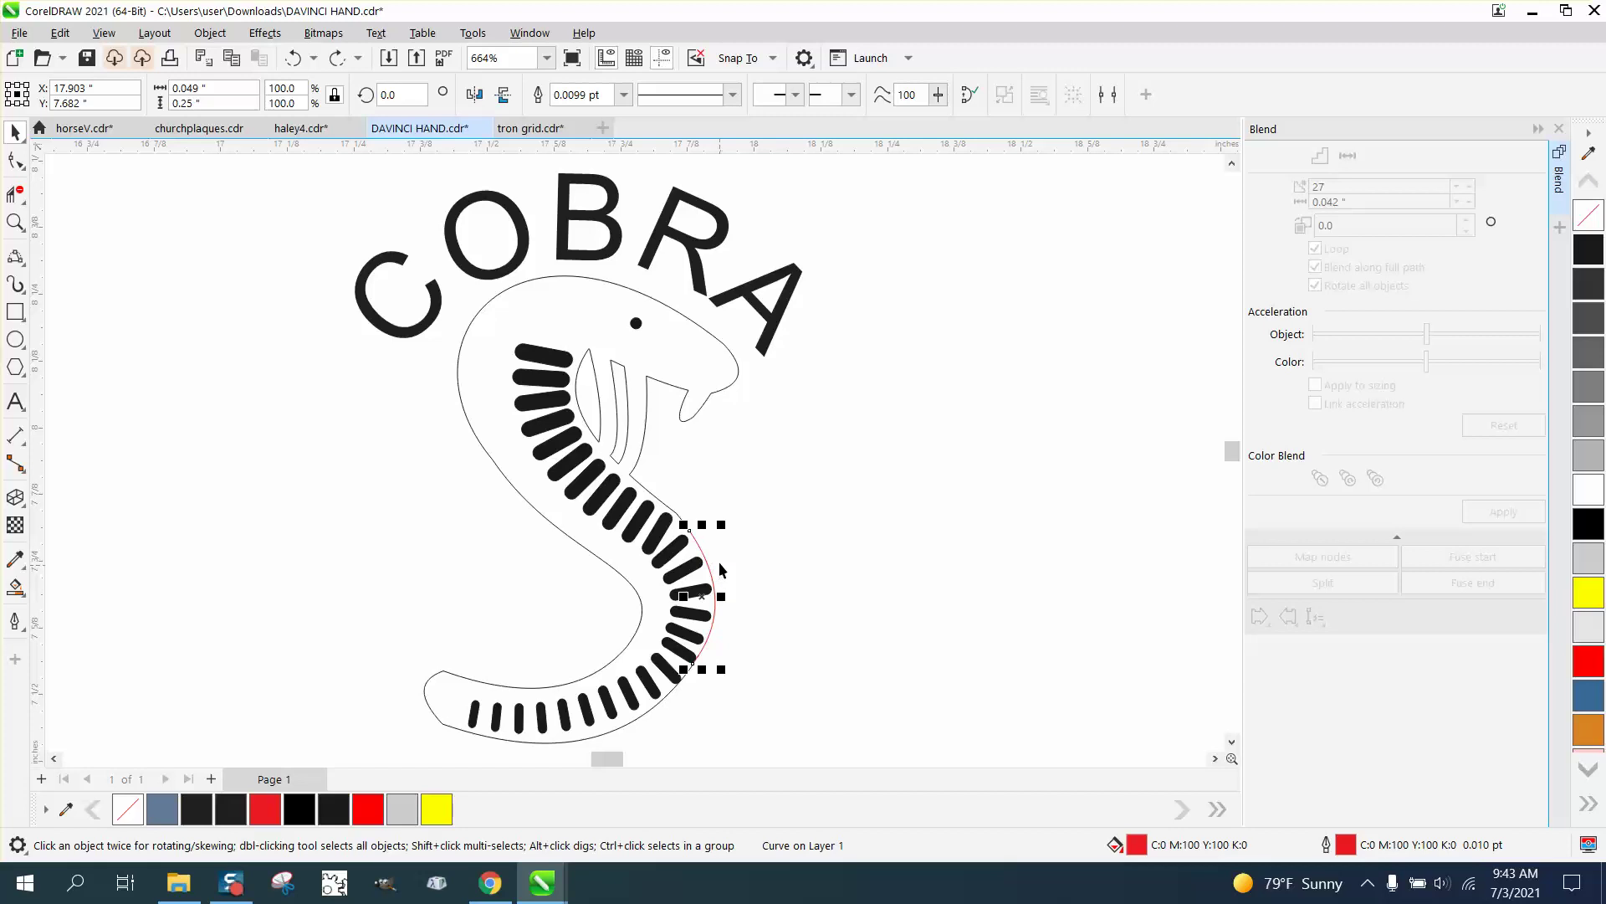
{"action": "key", "text": "Delete"}
{"action": "left_click", "coordinate": [722, 388]}
{"action": "key", "text": "Delete"}
{"action": "scroll", "coordinate": [721, 388], "scroll_direction": "down", "scroll_amount": 4}
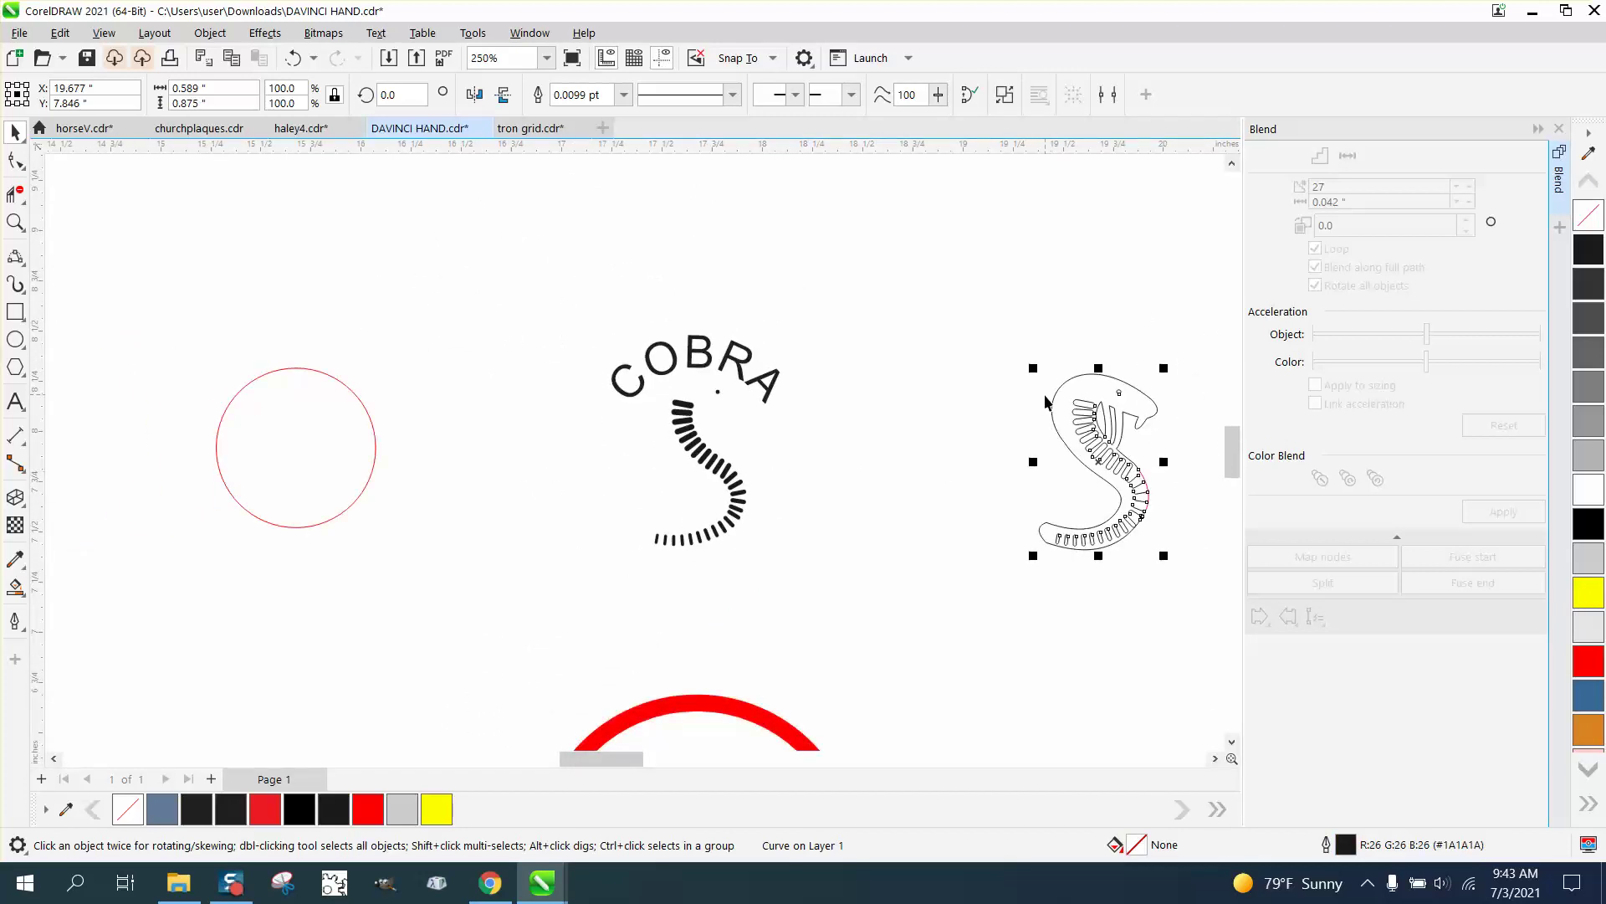
{"action": "key", "text": "Up"}
{"action": "left_click", "coordinate": [1143, 493]}
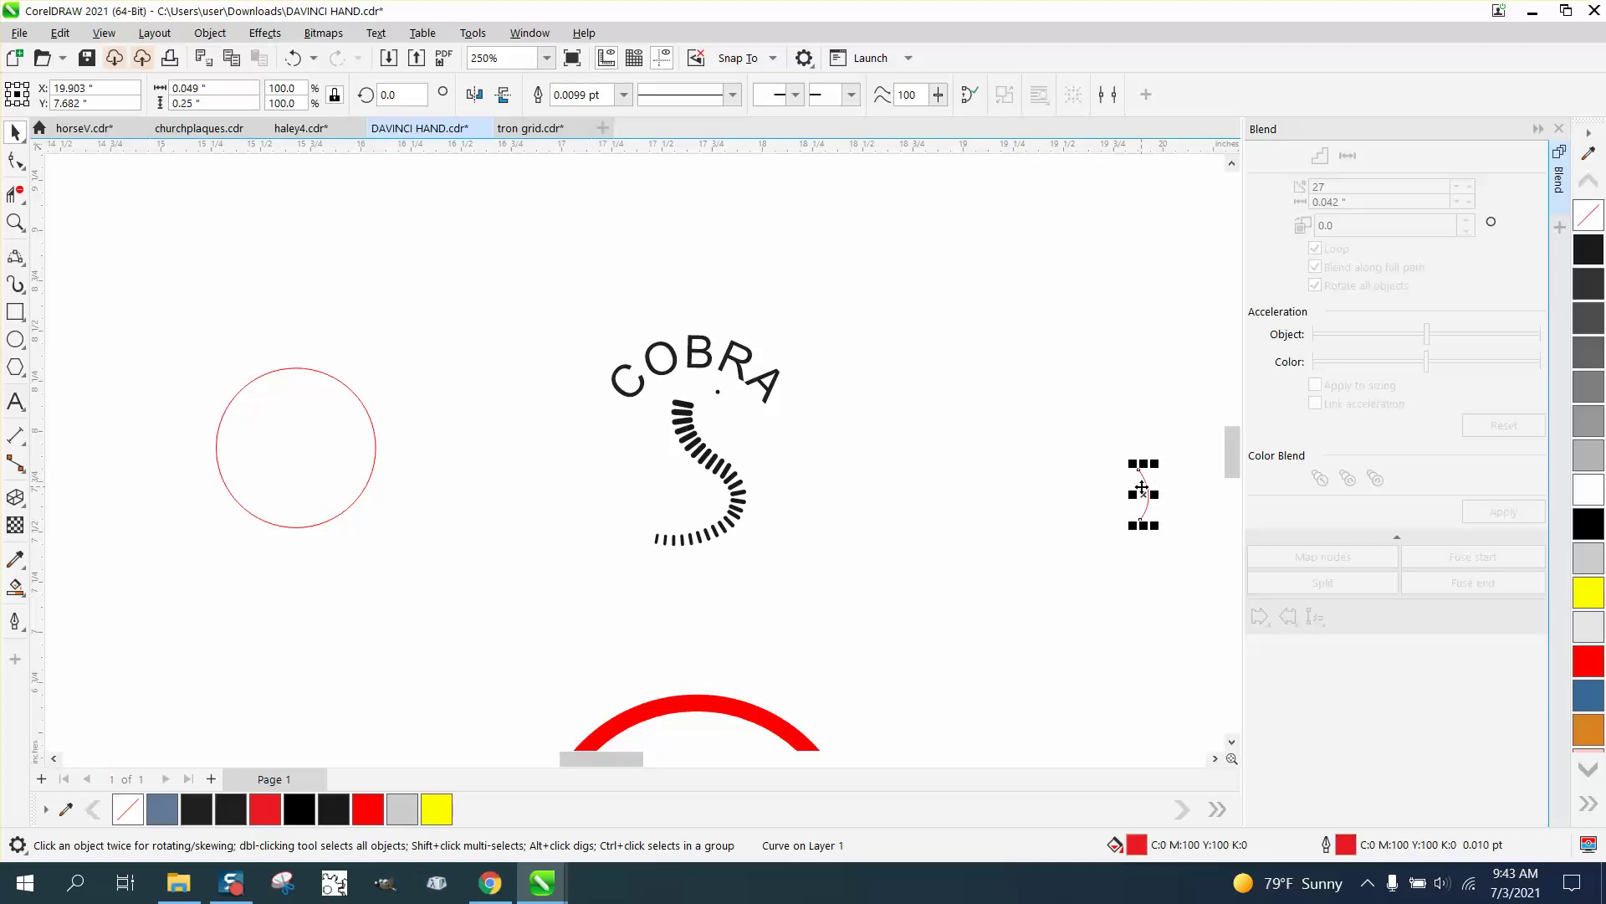
{"action": "key", "text": "Up"}
{"action": "scroll", "coordinate": [1129, 477], "scroll_direction": "down", "scroll_amount": 3}
{"action": "left_click_drag", "start_coordinate": [1054, 209], "coordinate": [1194, 353]}
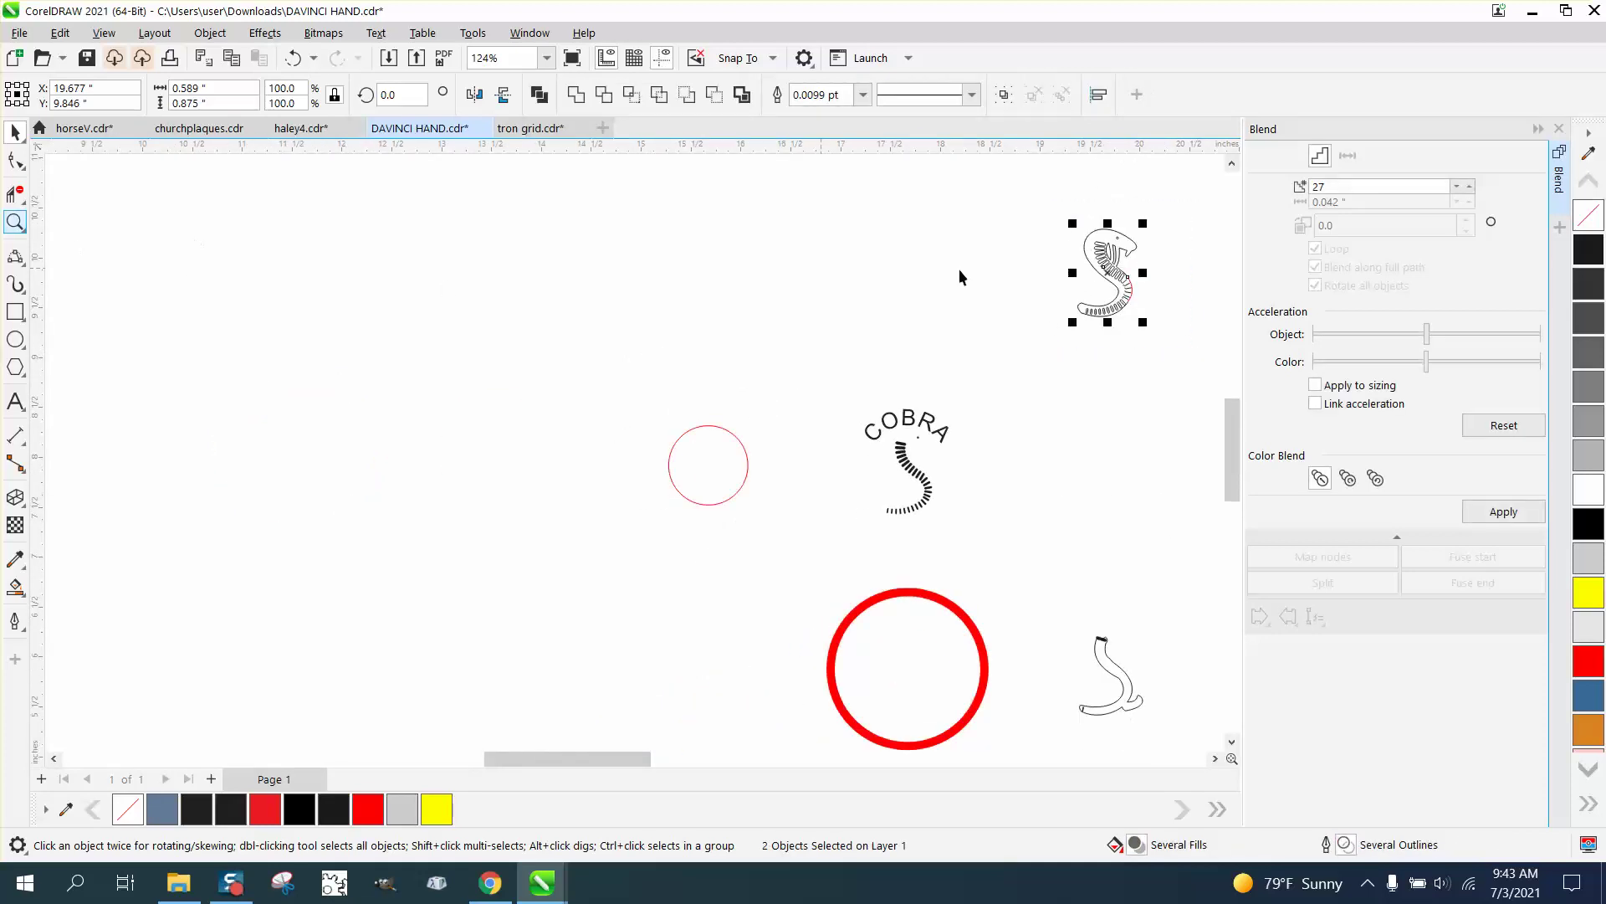
{"action": "left_click", "coordinate": [79, 223]}
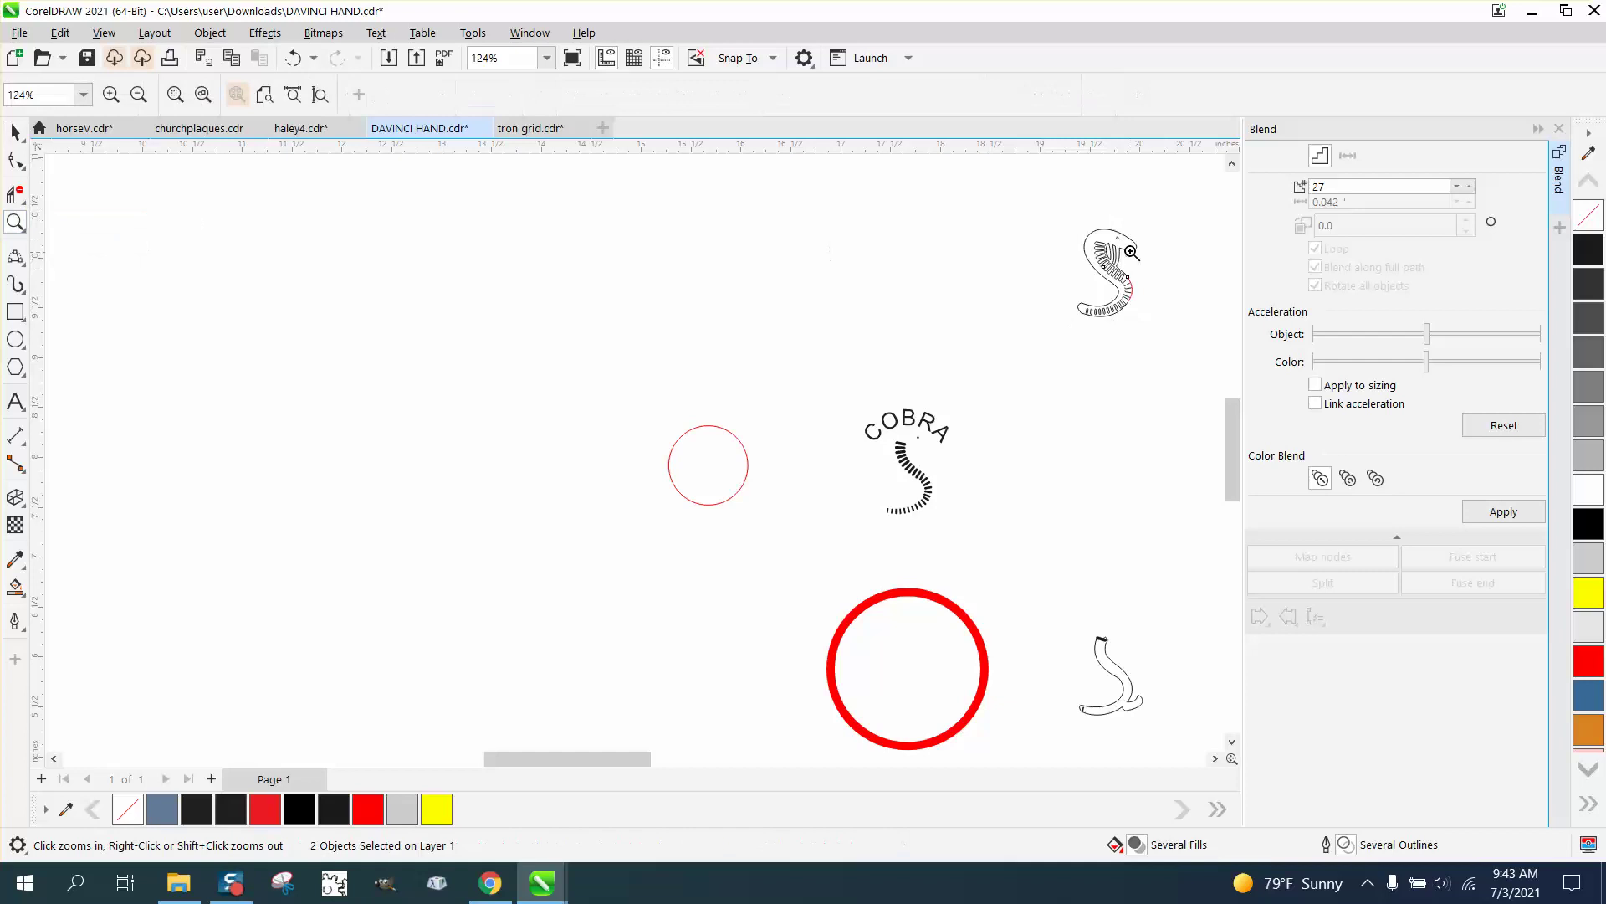
{"action": "left_click_drag", "start_coordinate": [1067, 211], "coordinate": [1209, 367]}
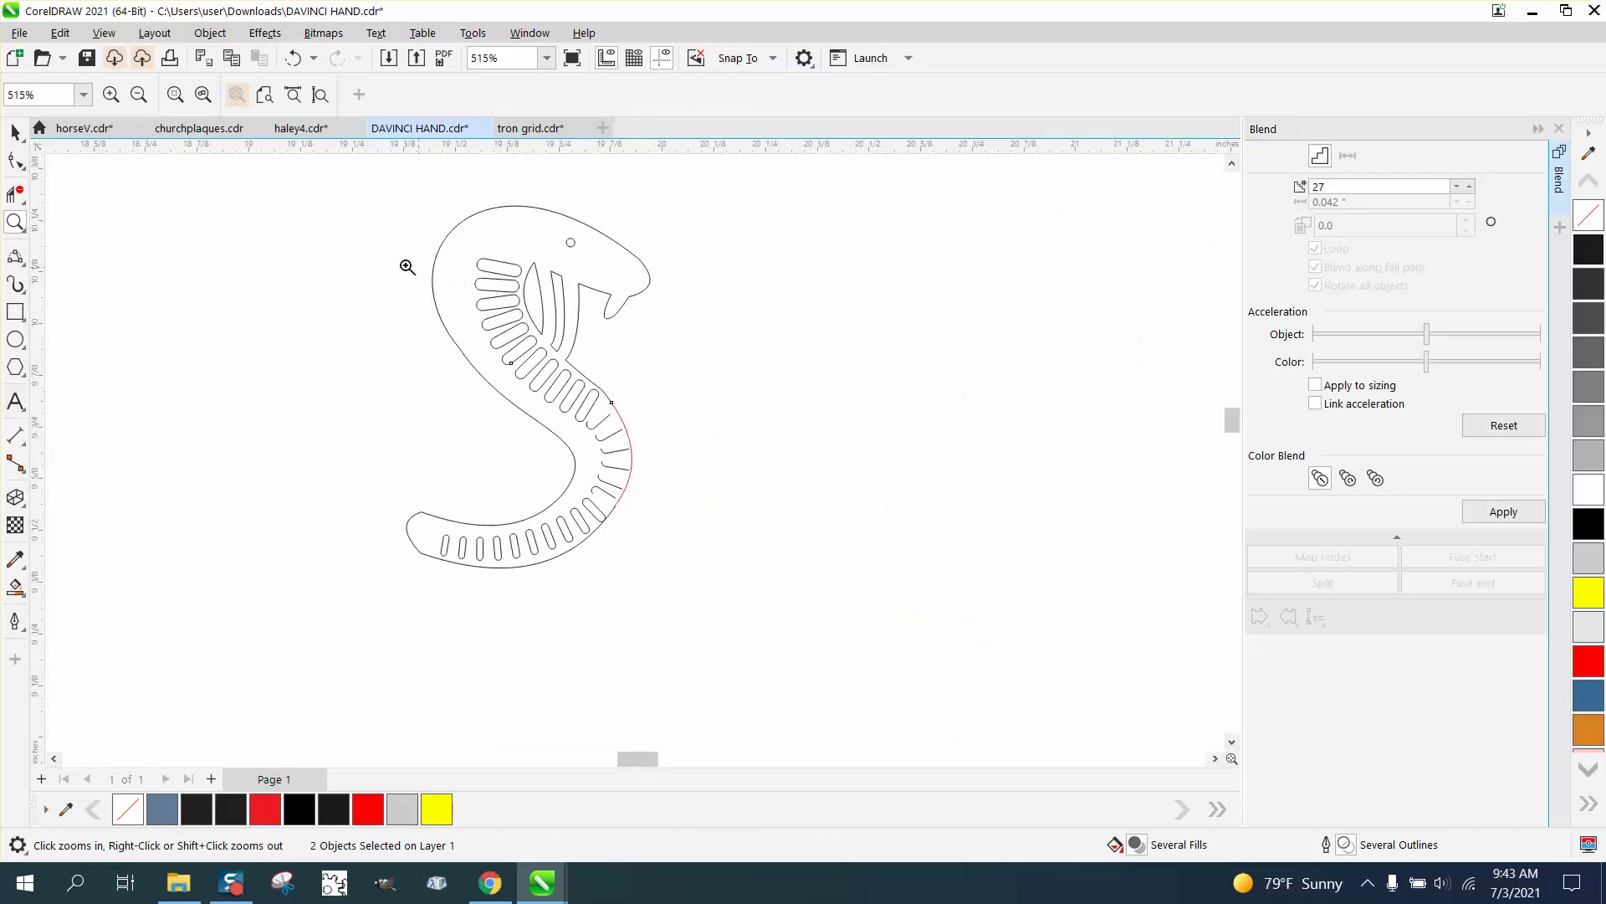
Drag Virtual Segment Delete across the rib slots to strip them from the snake outline.
{"action": "left_click", "coordinate": [10, 194]}
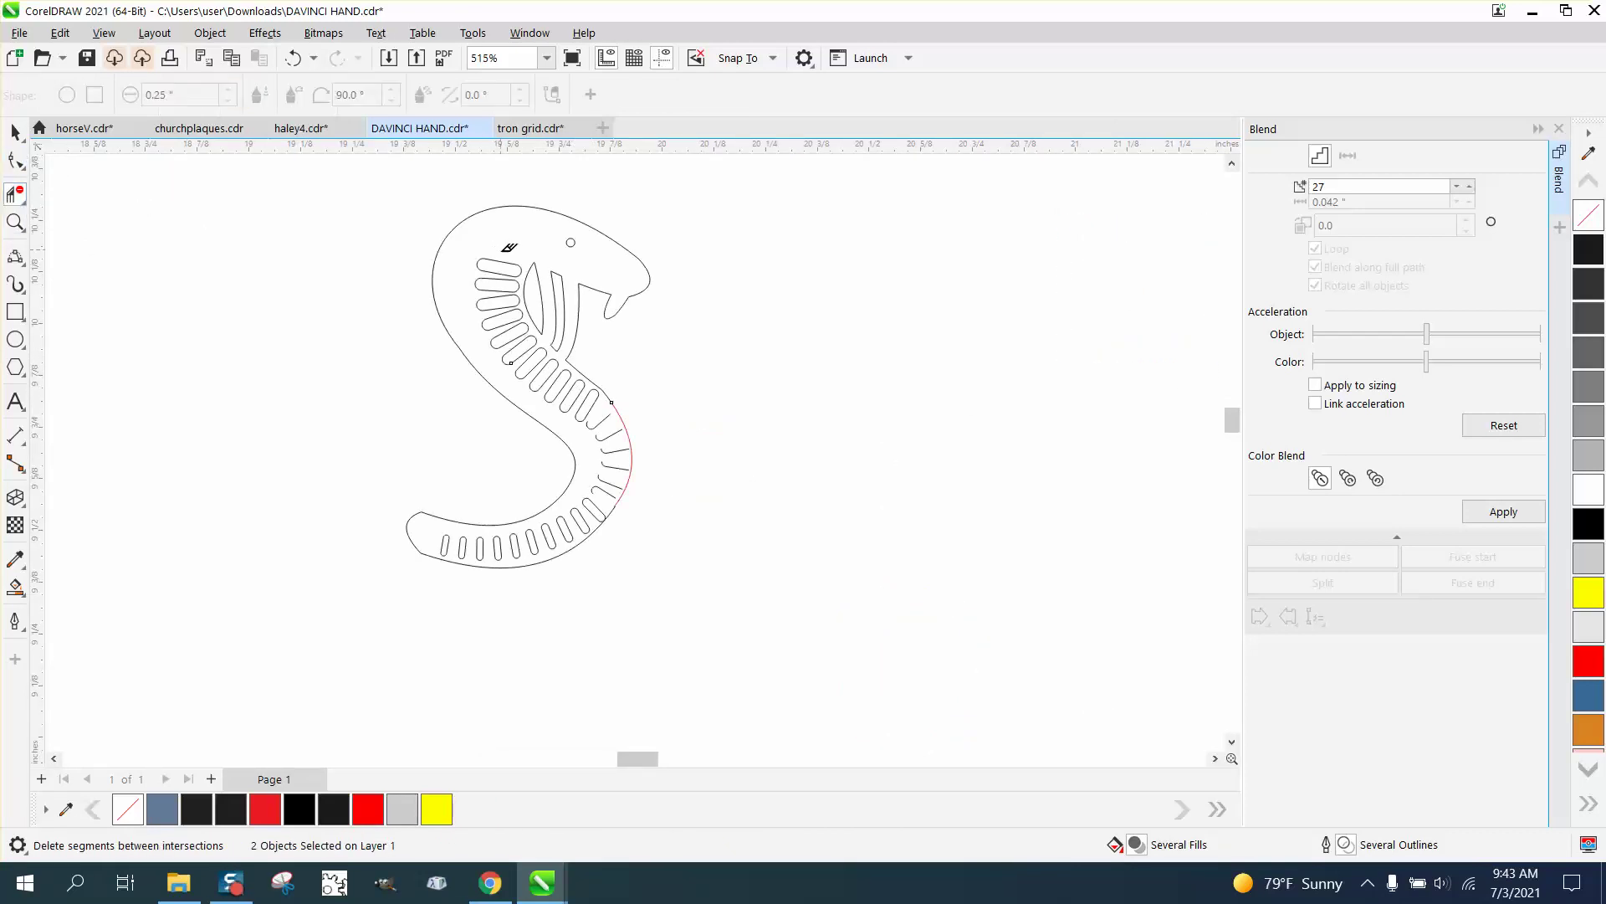
{"action": "mouse_move", "coordinate": [527, 253]}
{"action": "left_mouse_down"}
{"action": "mouse_move", "coordinate": [474, 303]}
{"action": "mouse_move", "coordinate": [502, 312]}
{"action": "mouse_move", "coordinate": [479, 332]}
{"action": "mouse_move", "coordinate": [567, 384]}
{"action": "mouse_move", "coordinate": [603, 423]}
{"action": "mouse_move", "coordinate": [616, 480]}
{"action": "mouse_move", "coordinate": [538, 535]}
{"action": "mouse_move", "coordinate": [447, 533]}
{"action": "mouse_move", "coordinate": [484, 552]}
{"action": "left_mouse_up"}
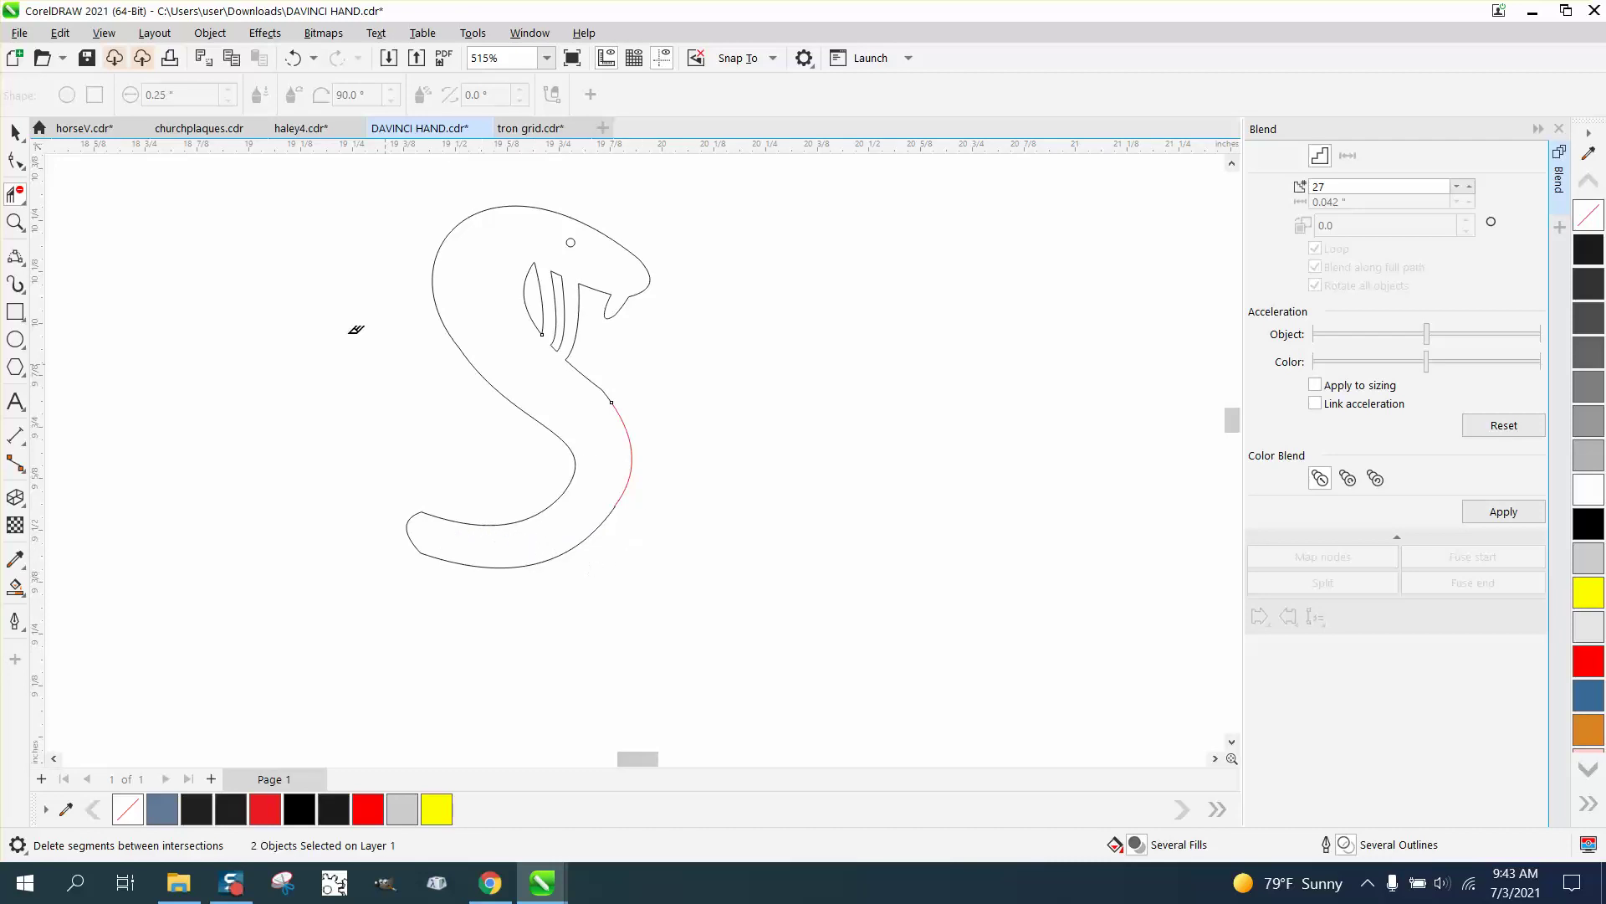
{"action": "left_click", "coordinate": [15, 132]}
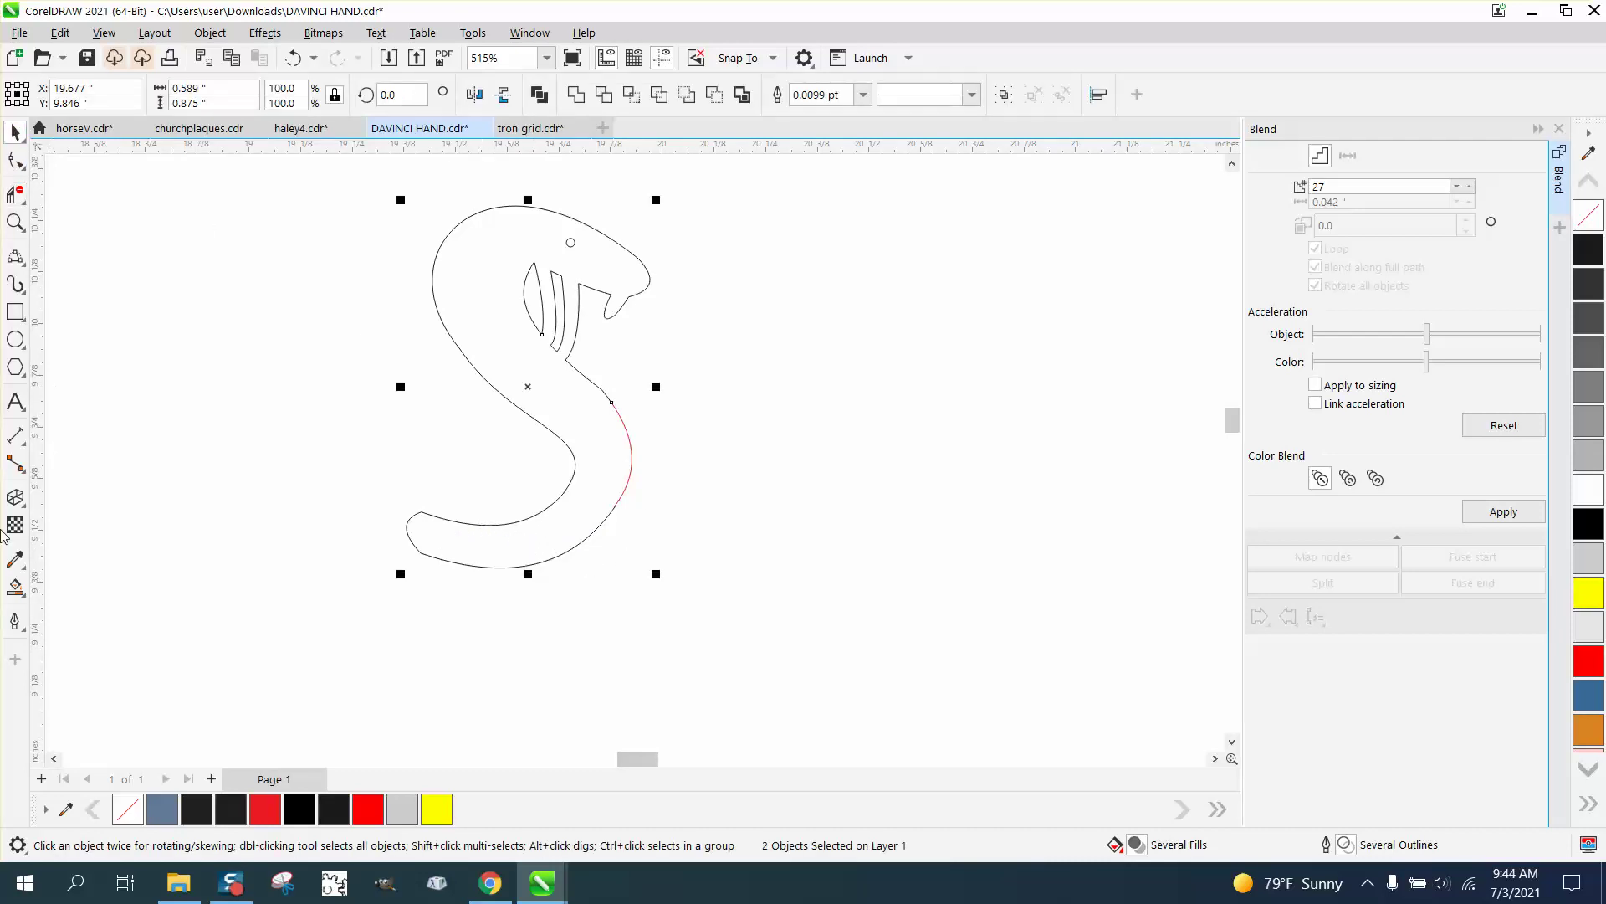
Combine the snake pieces into one curve and nudge it down-left under the COBRA text.
{"action": "left_click", "coordinate": [15, 587]}
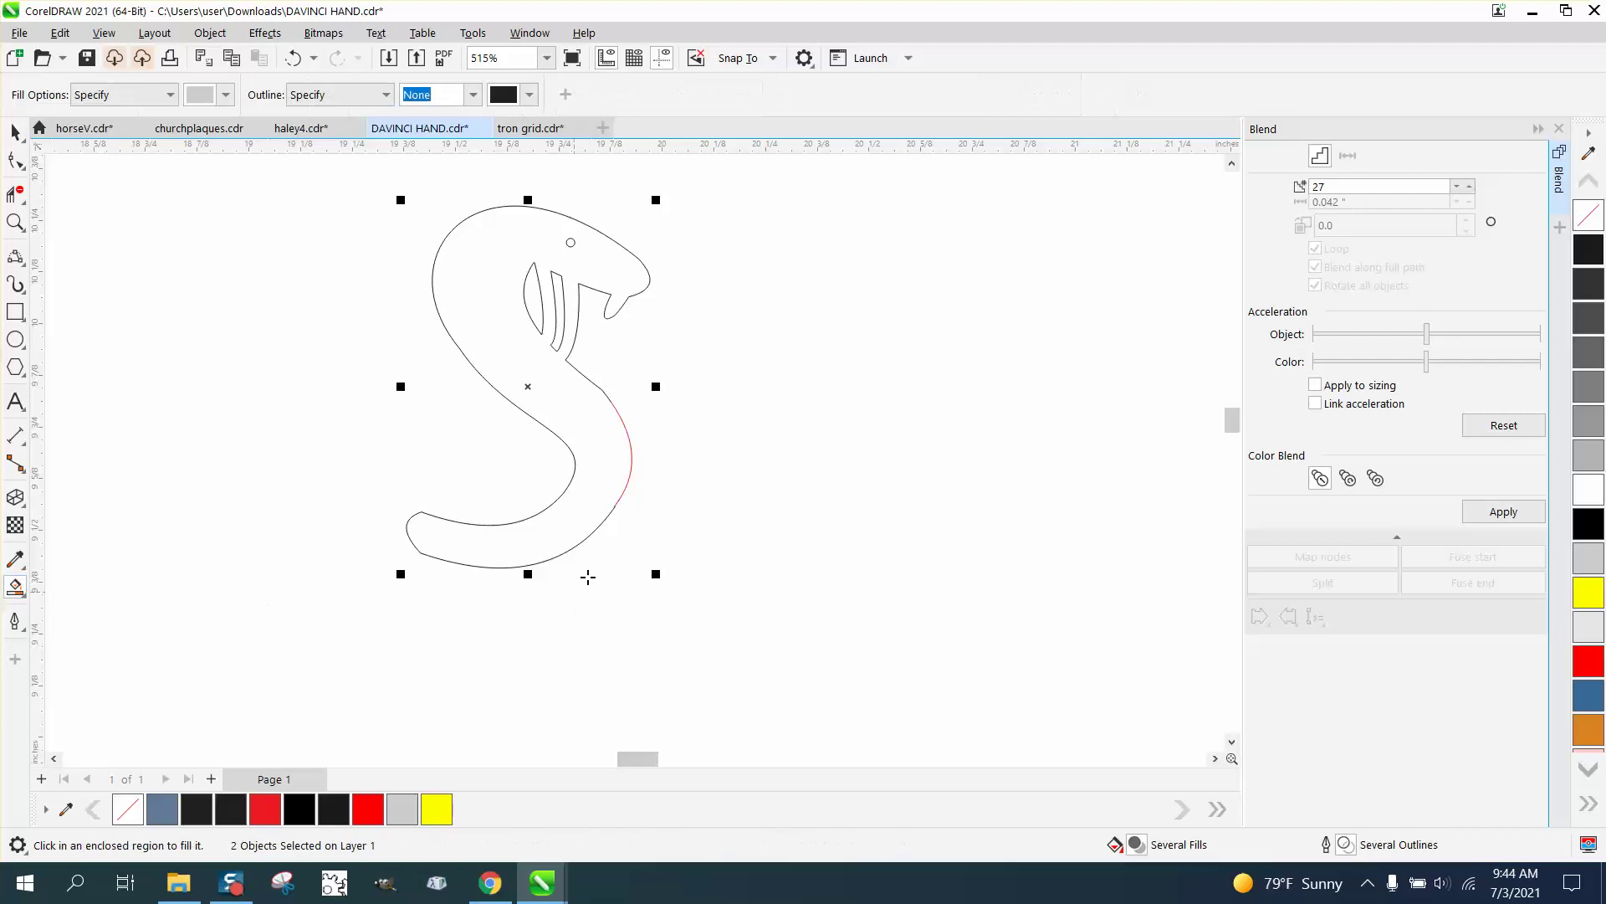
{"action": "left_click", "coordinate": [205, 37]}
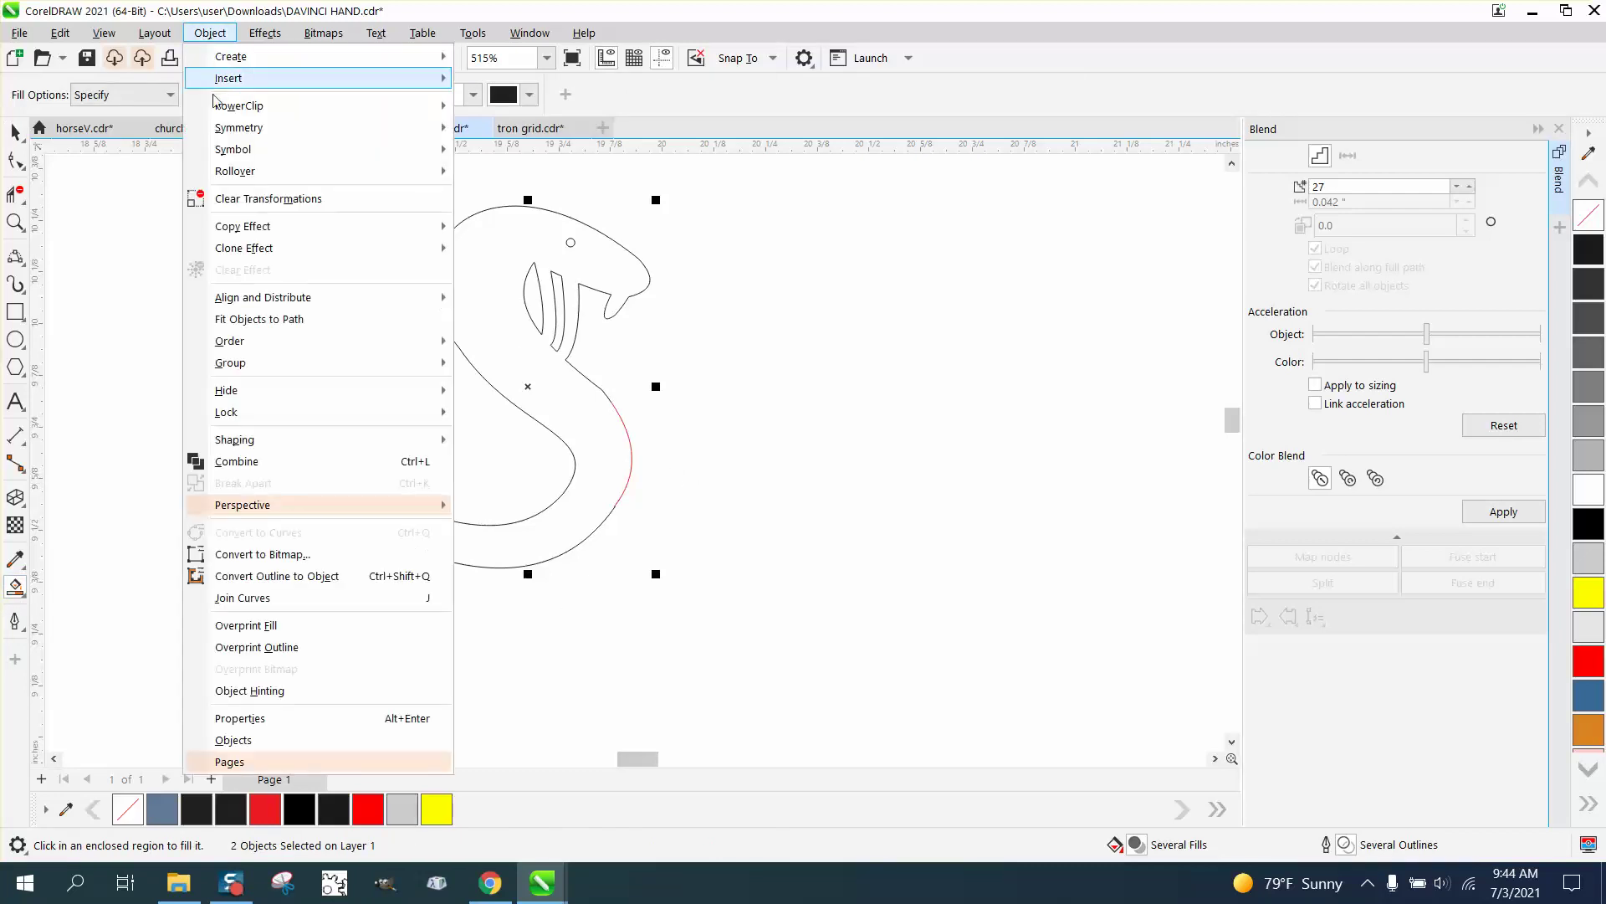
{"action": "left_click", "coordinate": [251, 465]}
{"action": "scroll", "coordinate": [817, 473], "scroll_direction": "down", "scroll_amount": 3}
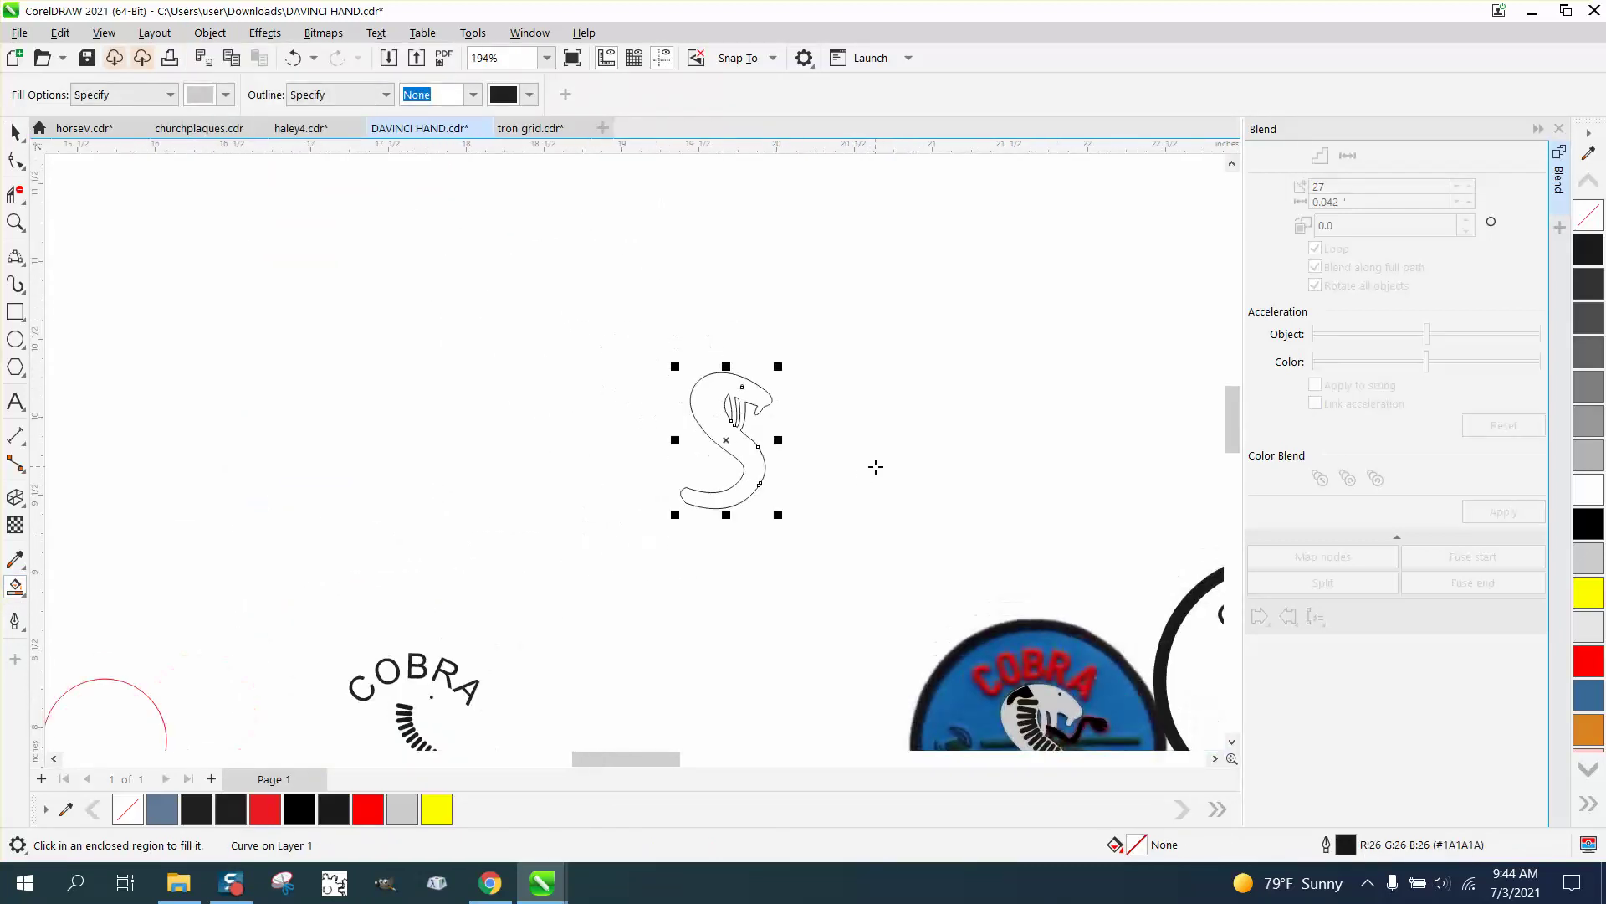
{"action": "key", "text": "Down"}
{"action": "key", "text": "Down"}
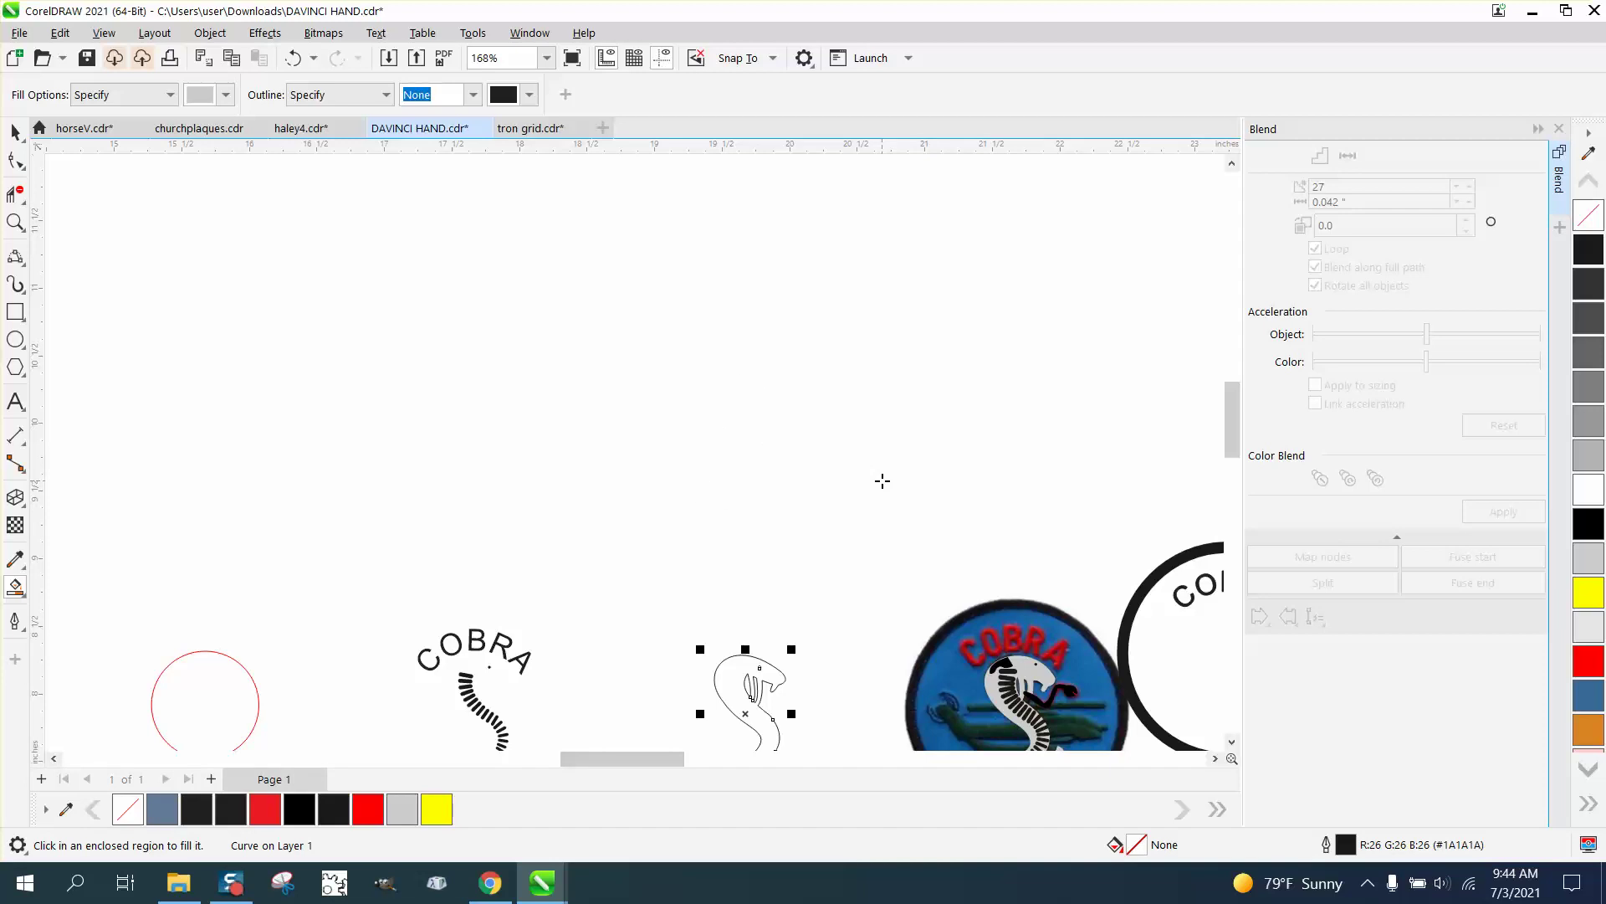
{"action": "key", "text": "Left"}
{"action": "key", "text": "Left"}
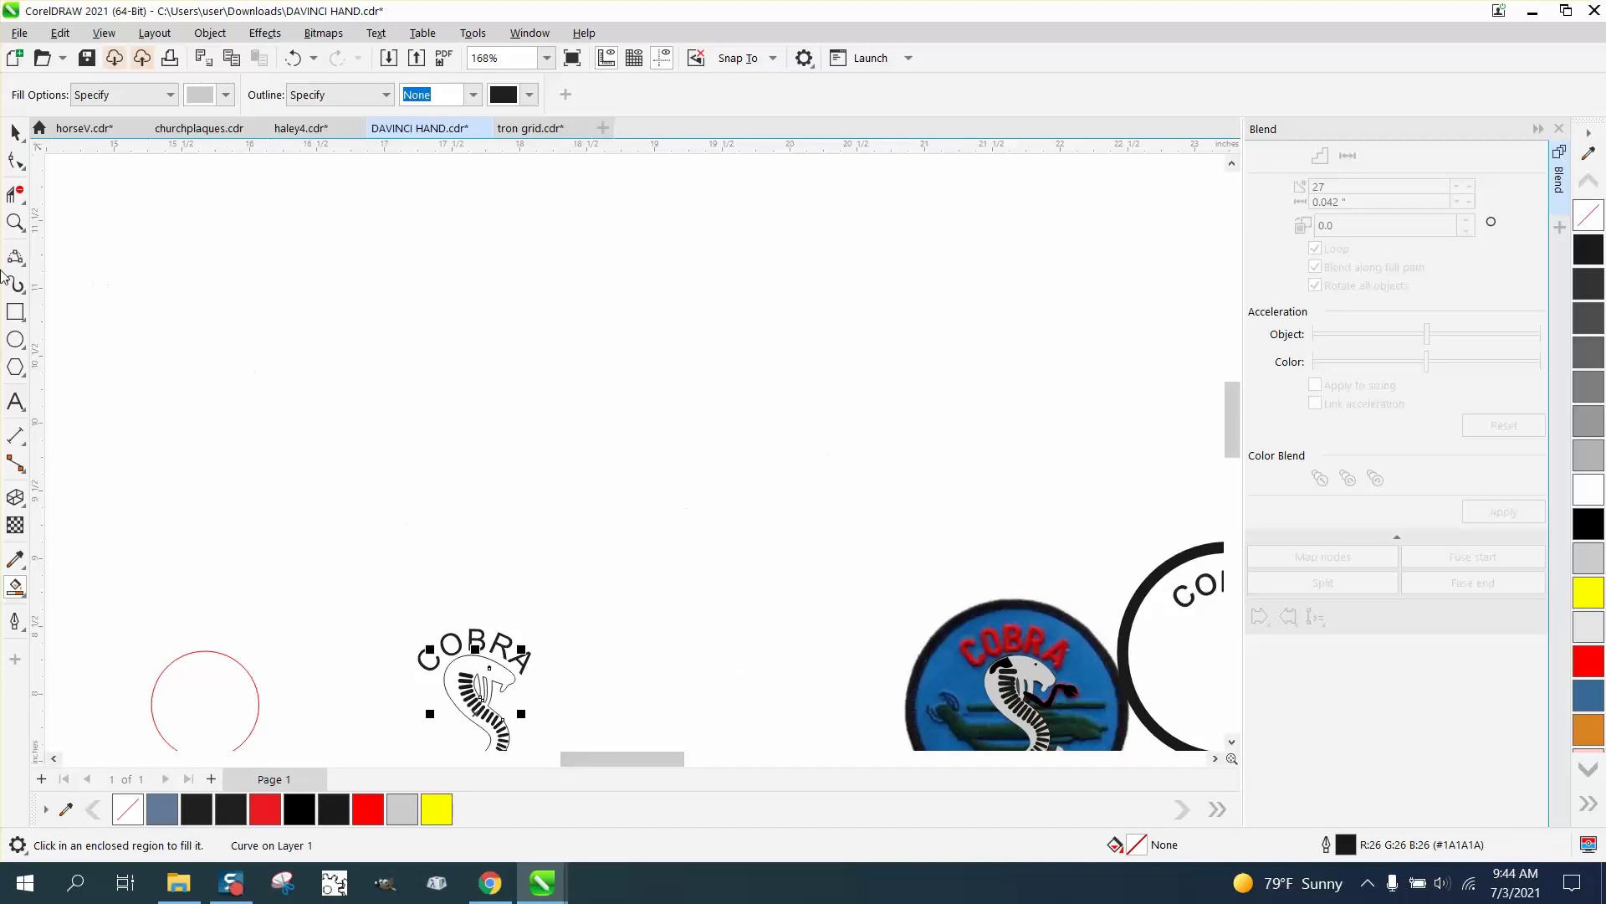
Zoom in and Smart Fill the snake's body light grey.
{"action": "left_click", "coordinate": [15, 221]}
{"action": "left_click_drag", "start_coordinate": [427, 645], "coordinate": [599, 752]}
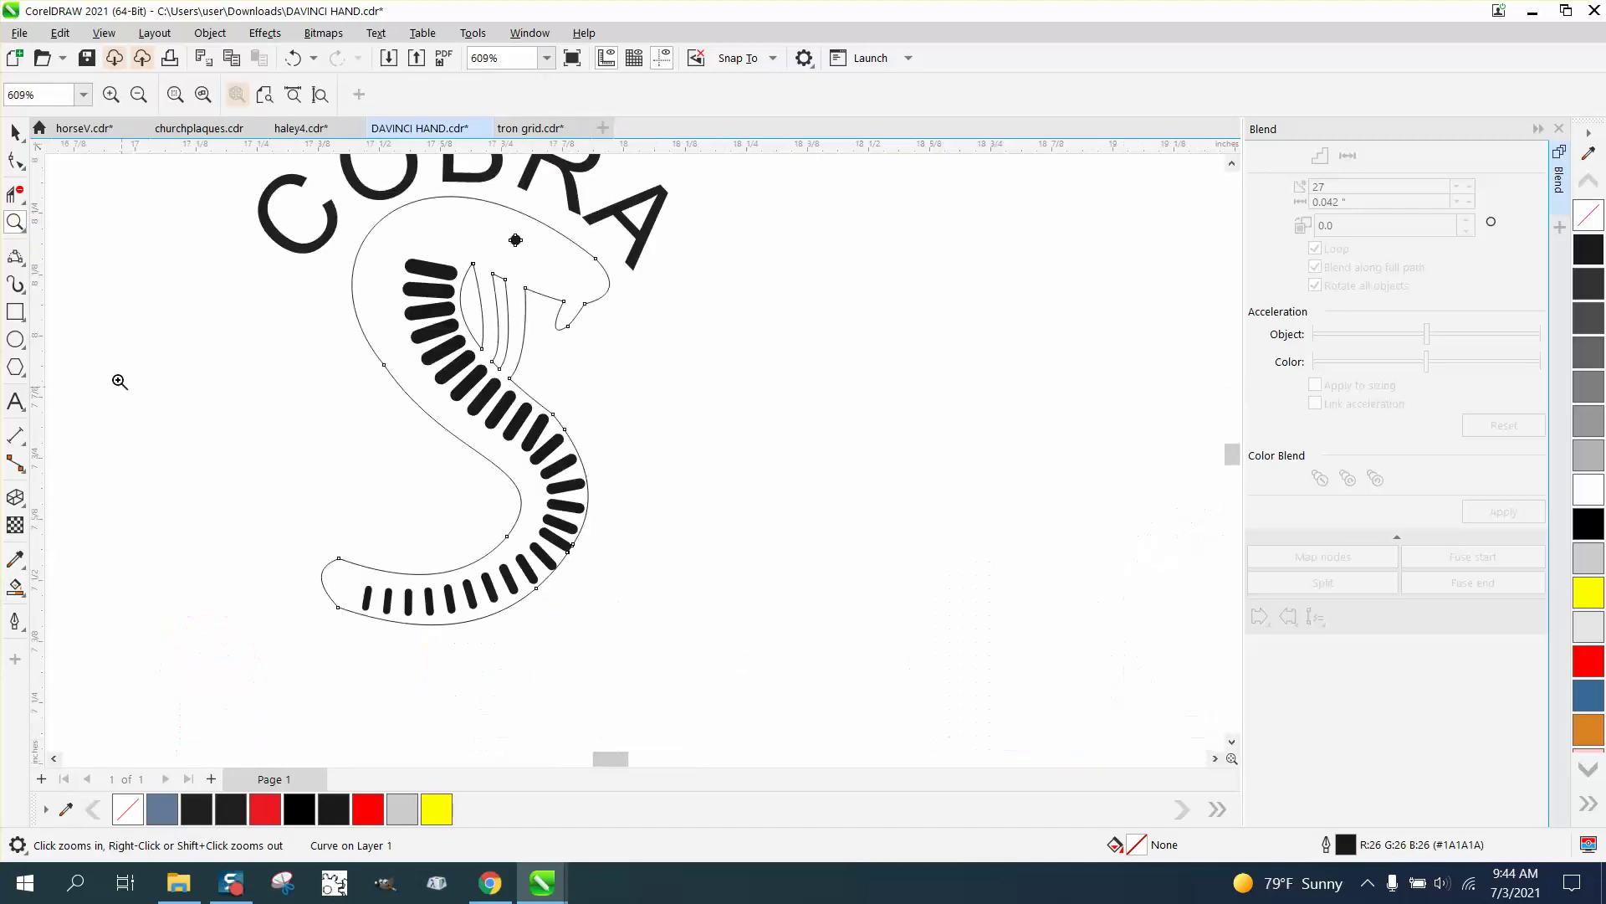
{"action": "left_click", "coordinate": [15, 587]}
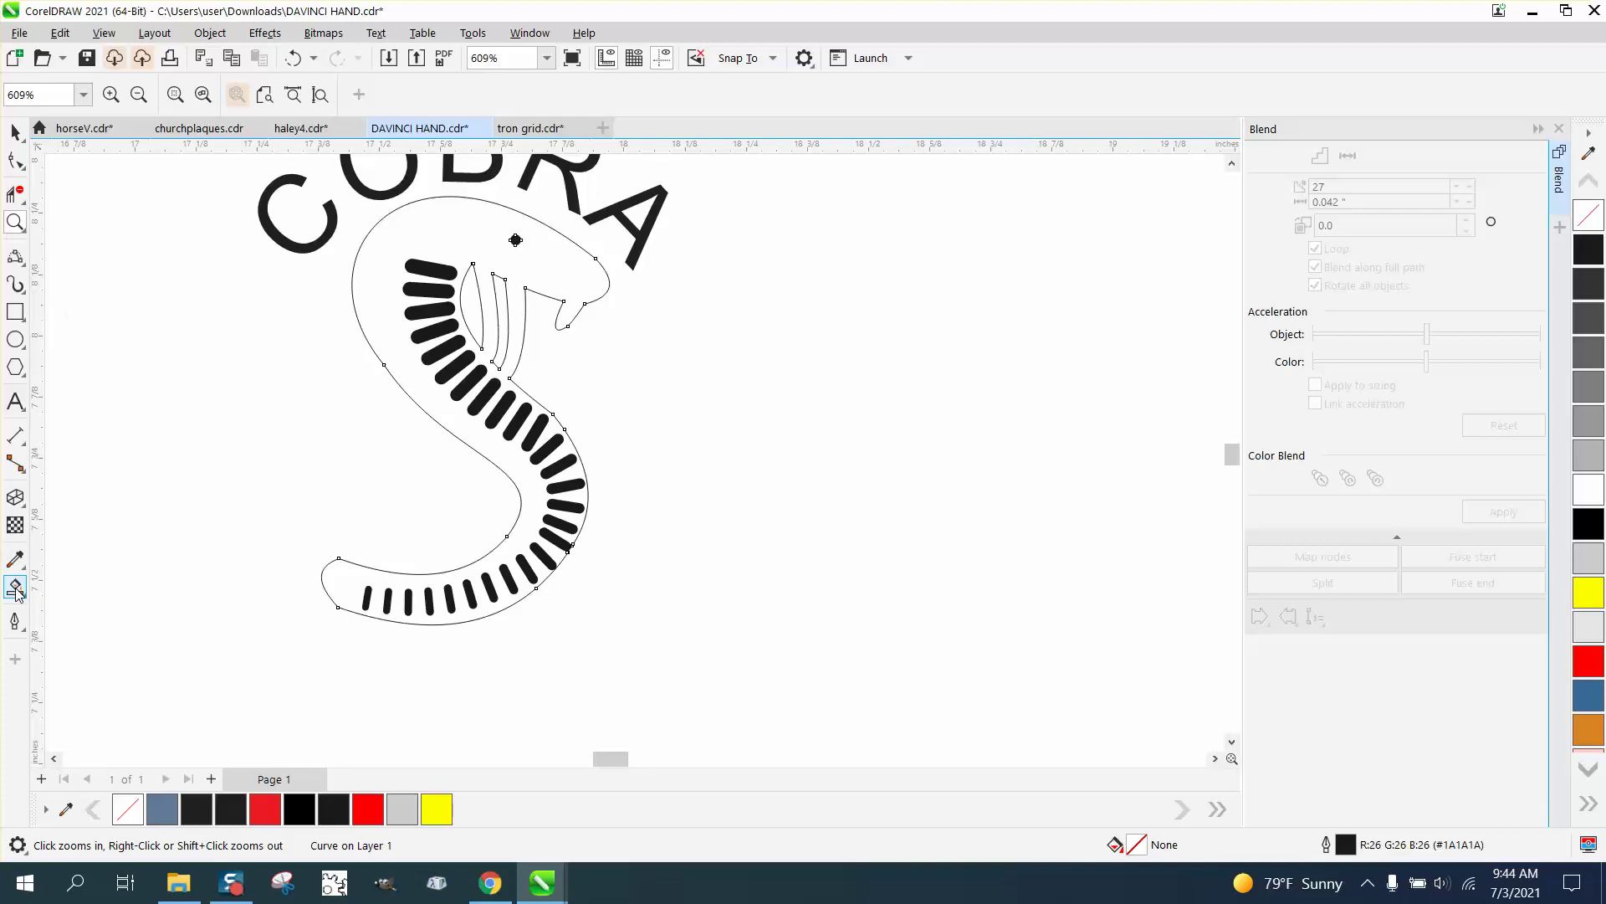
{"action": "left_click", "coordinate": [535, 502]}
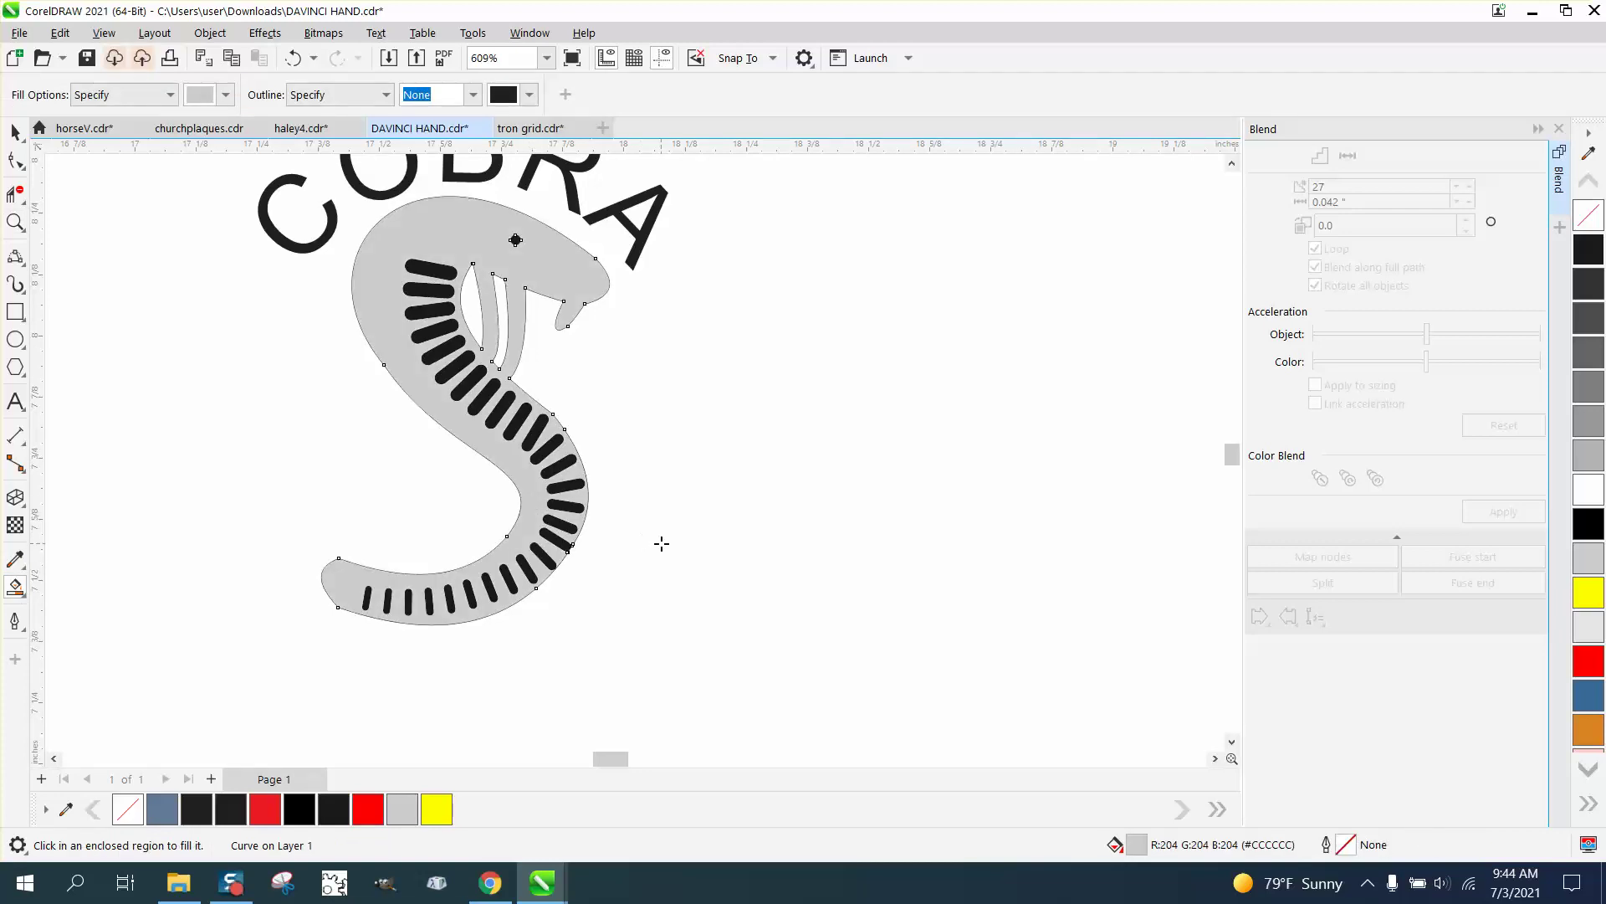
{"action": "scroll", "coordinate": [661, 543], "scroll_direction": "down", "scroll_amount": 4}
Make the ring's outline black and raise it 2 inches to encircle the cobra.
{"action": "left_click", "coordinate": [15, 131]}
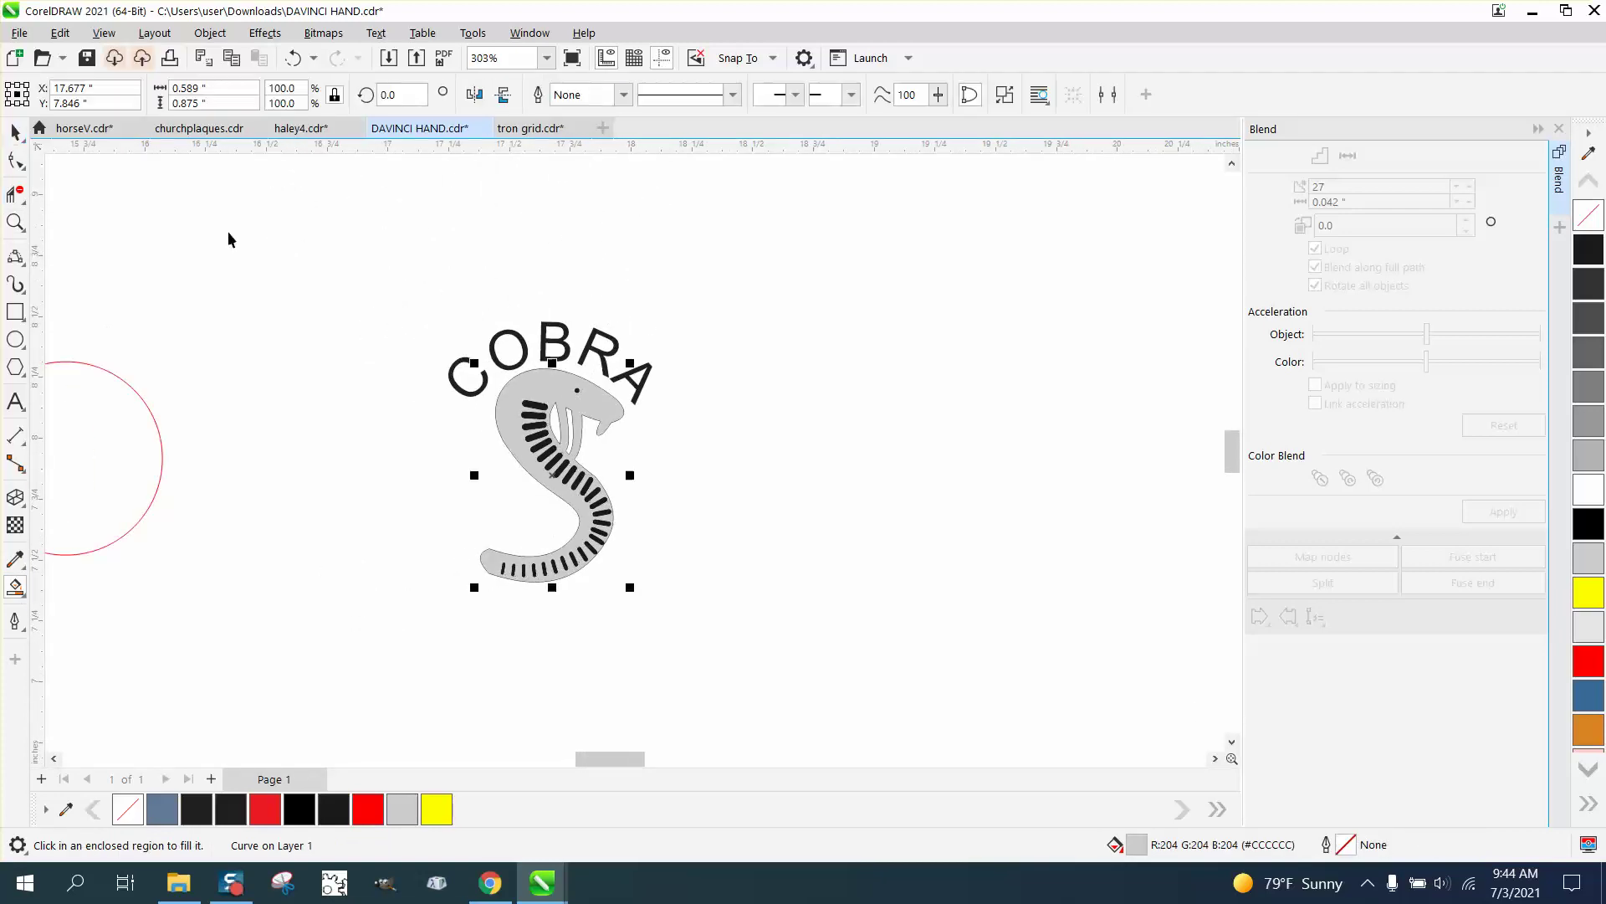
{"action": "scroll", "coordinate": [651, 470], "scroll_direction": "down", "scroll_amount": 3}
{"action": "left_click", "coordinate": [685, 693]}
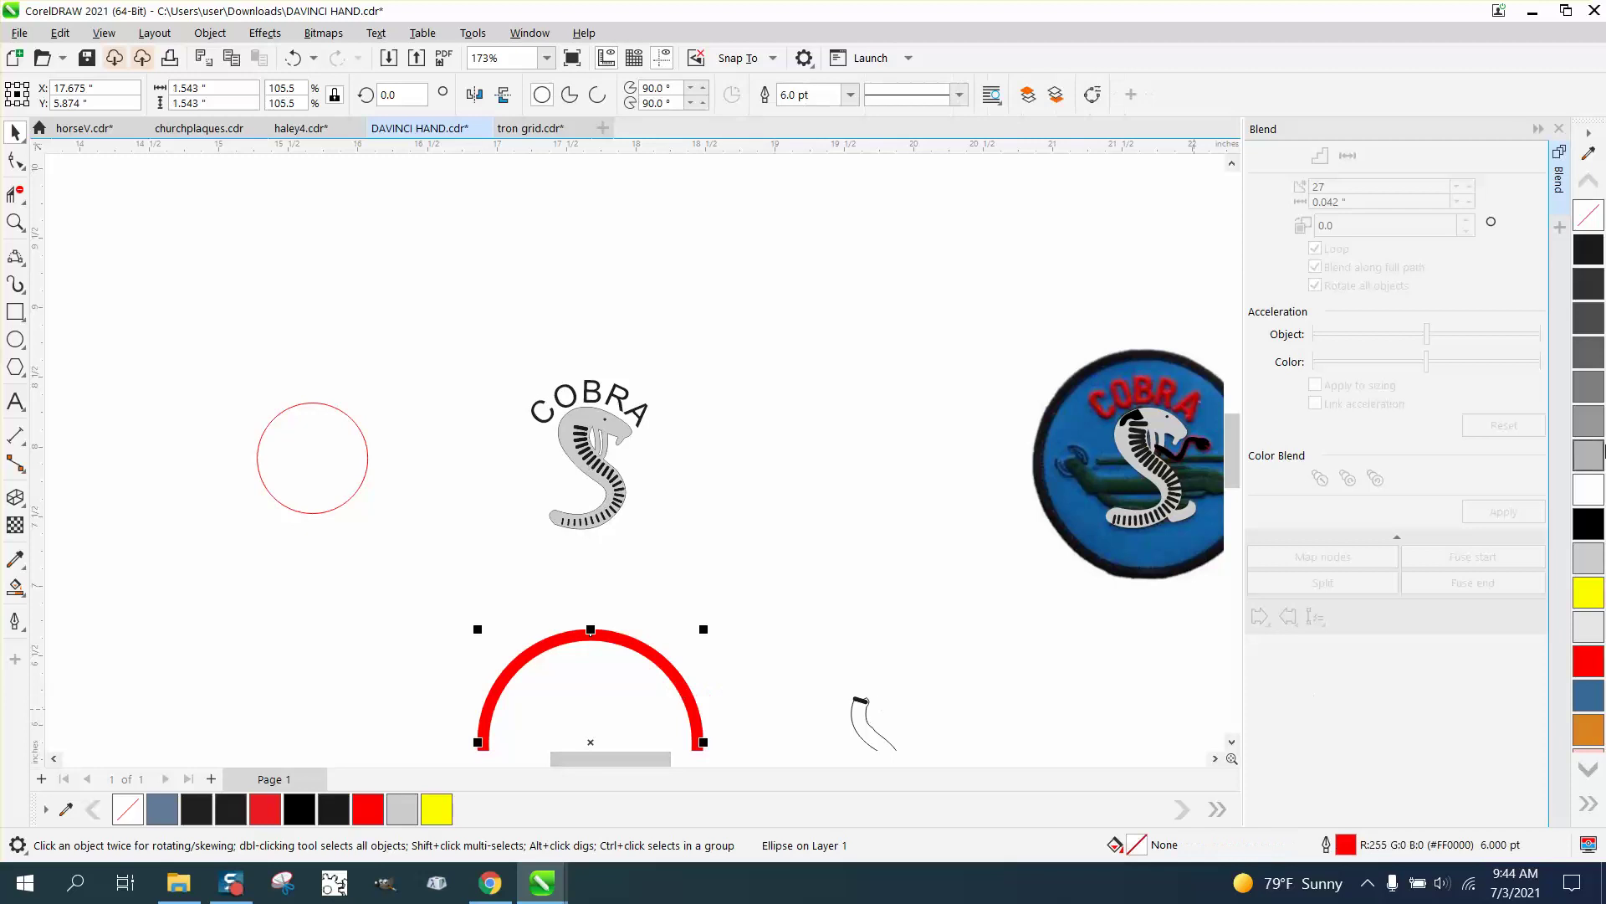
{"action": "right_click", "coordinate": [1587, 524]}
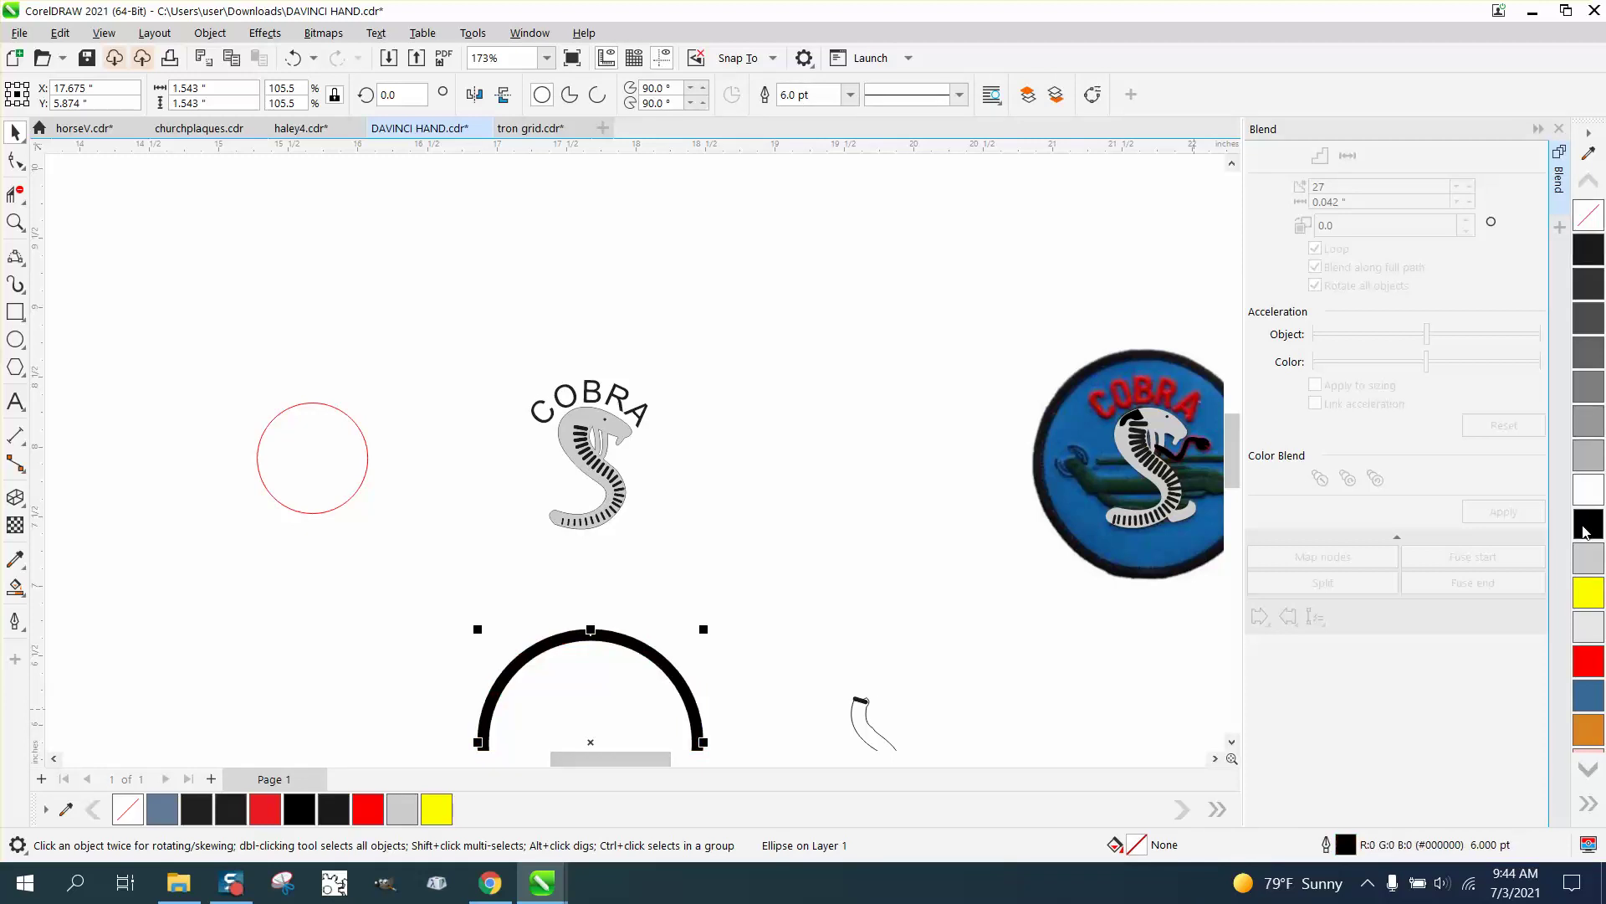
{"action": "key", "text": "shift+Up"}
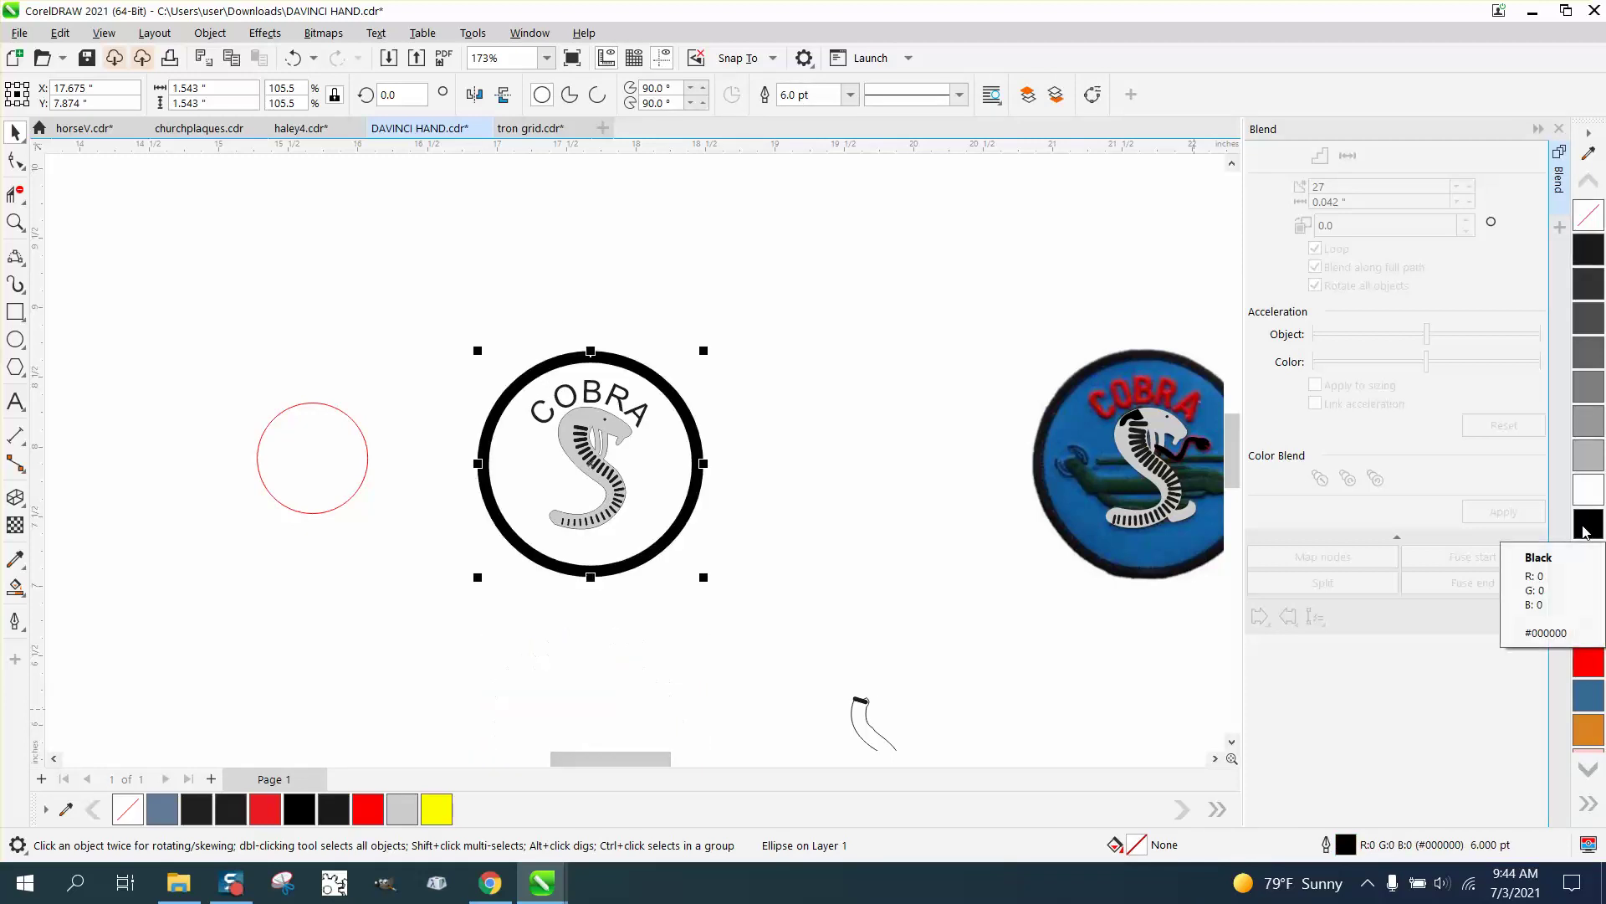
{"action": "left_click", "coordinate": [15, 222]}
{"action": "left_click_drag", "start_coordinate": [469, 343], "coordinate": [872, 571]}
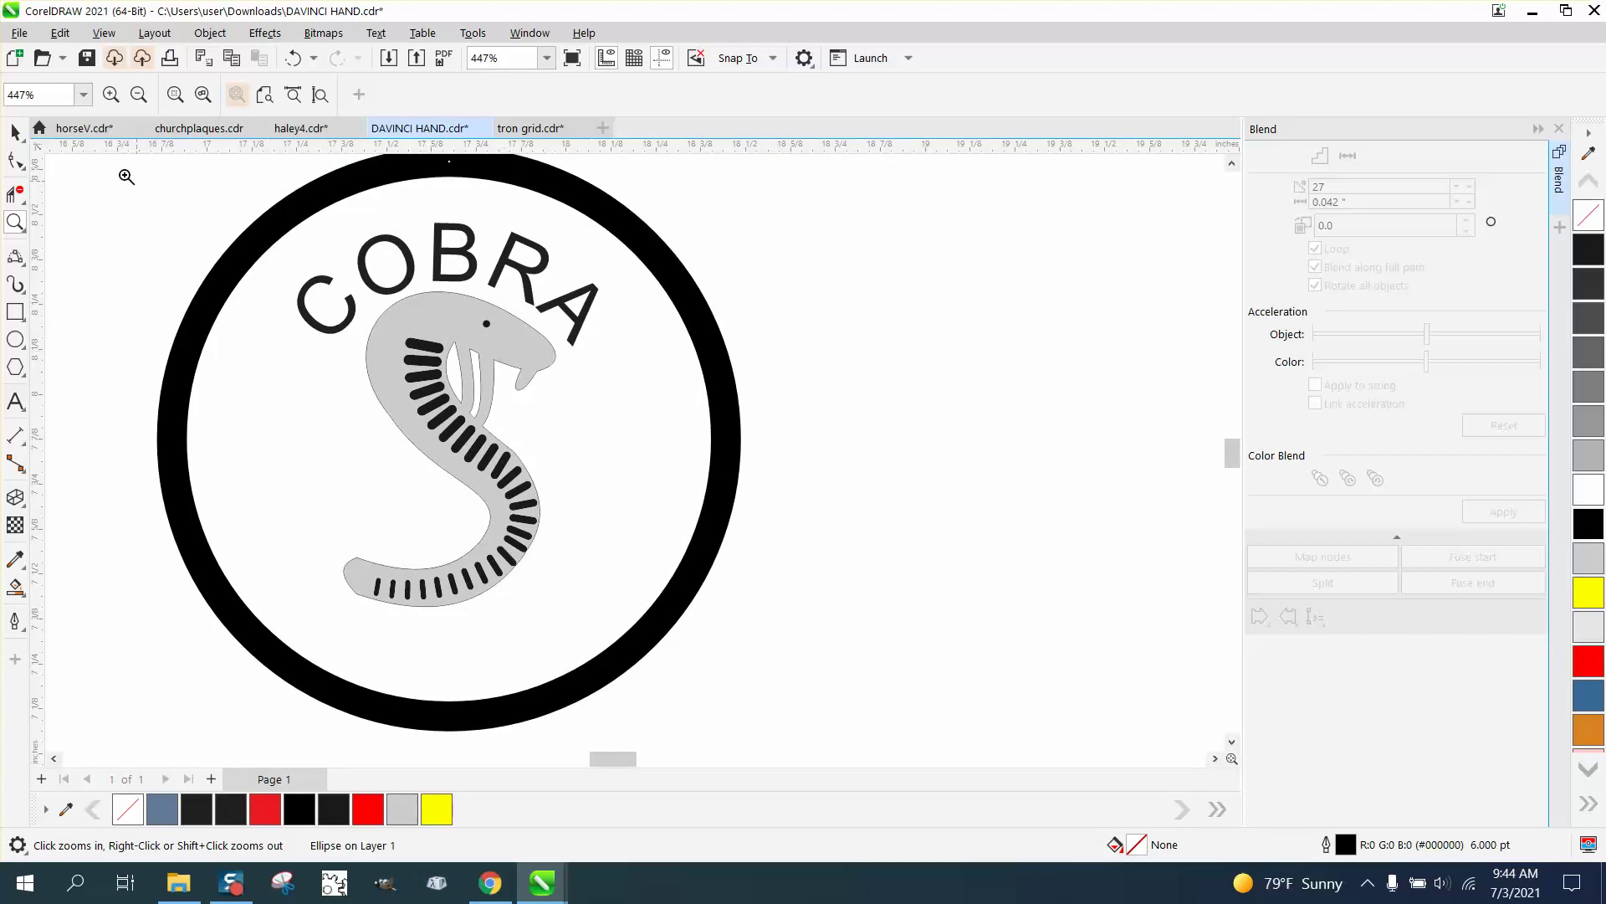
{"action": "left_click", "coordinate": [15, 131]}
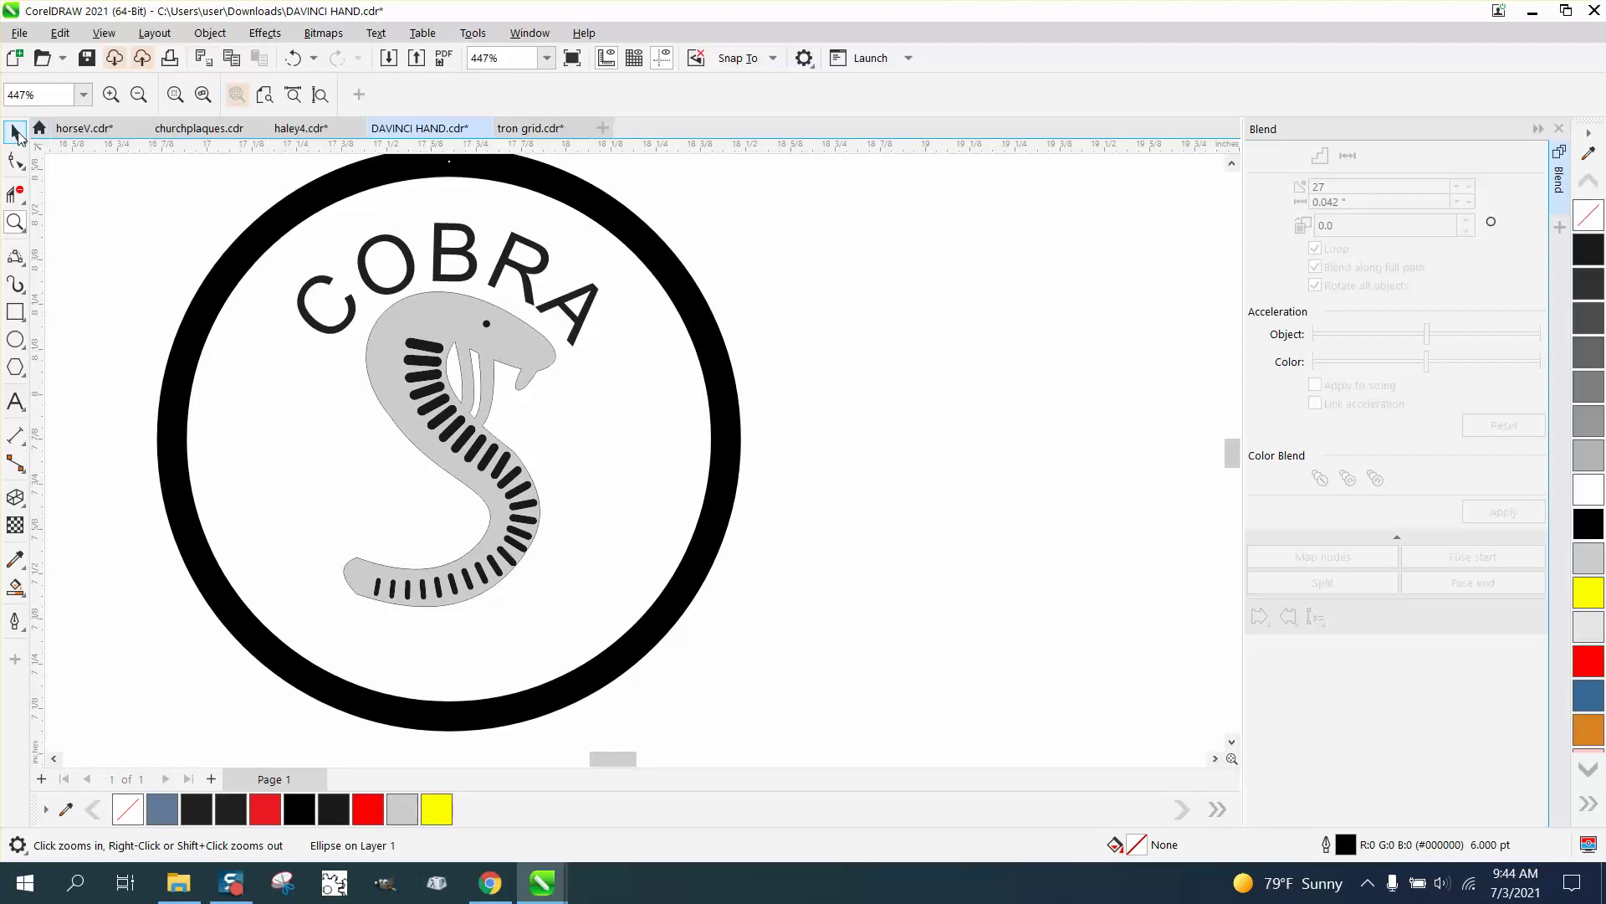
Give the grey cobra body a dark outline 0.5 pt wide via Outline Pen.
{"action": "left_click", "coordinate": [555, 360]}
{"action": "right_click", "coordinate": [1588, 249]}
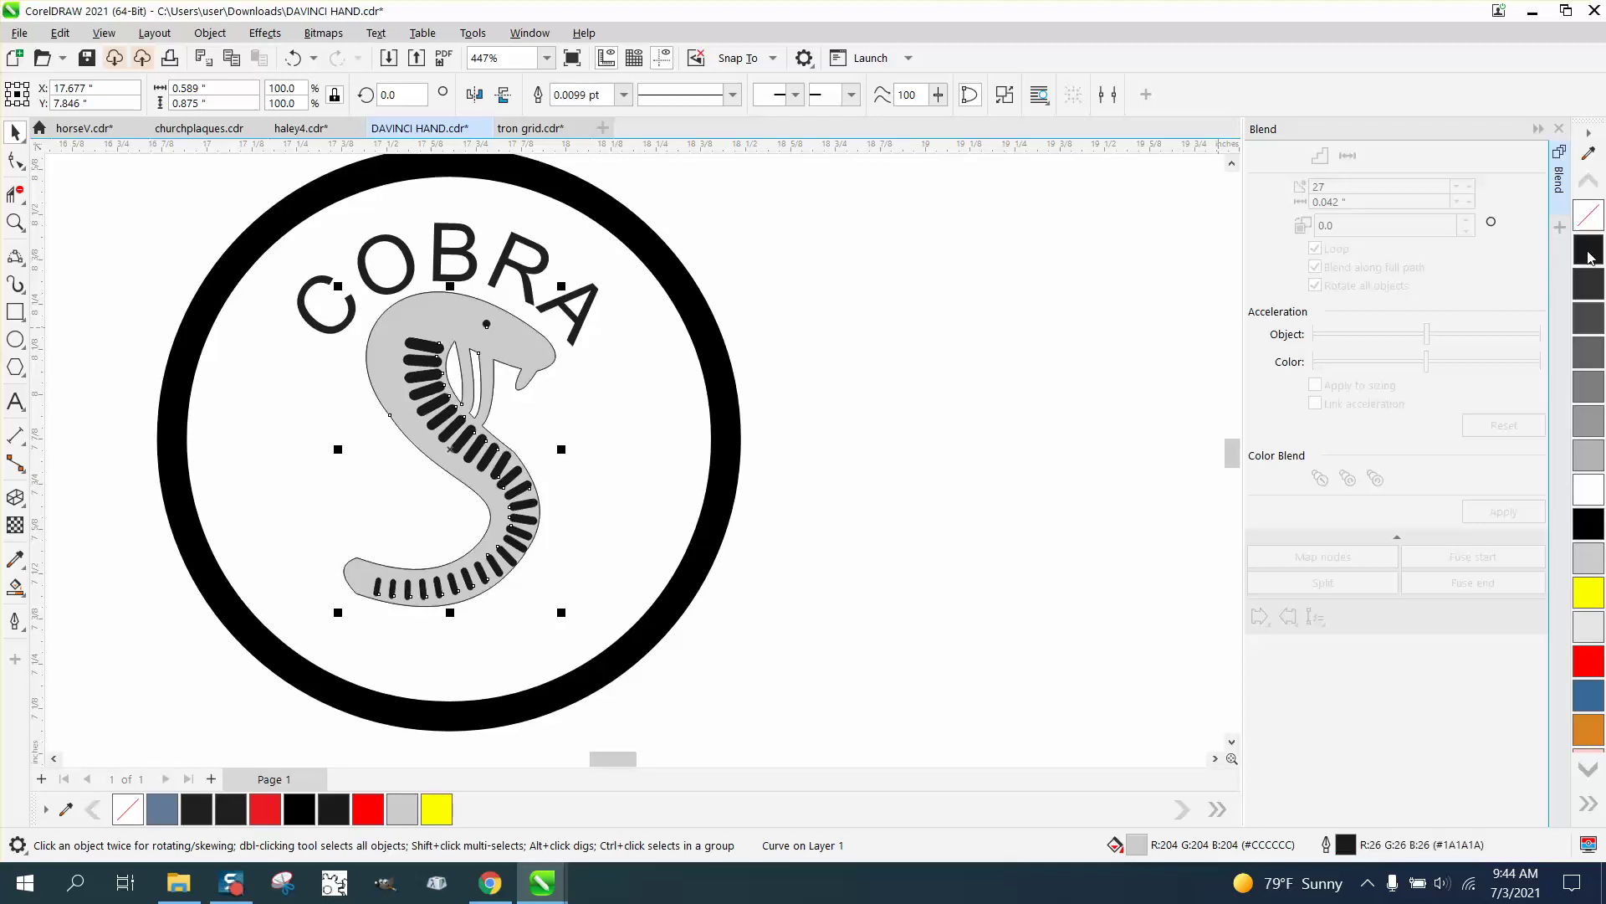
{"action": "double_click", "coordinate": [1346, 847]}
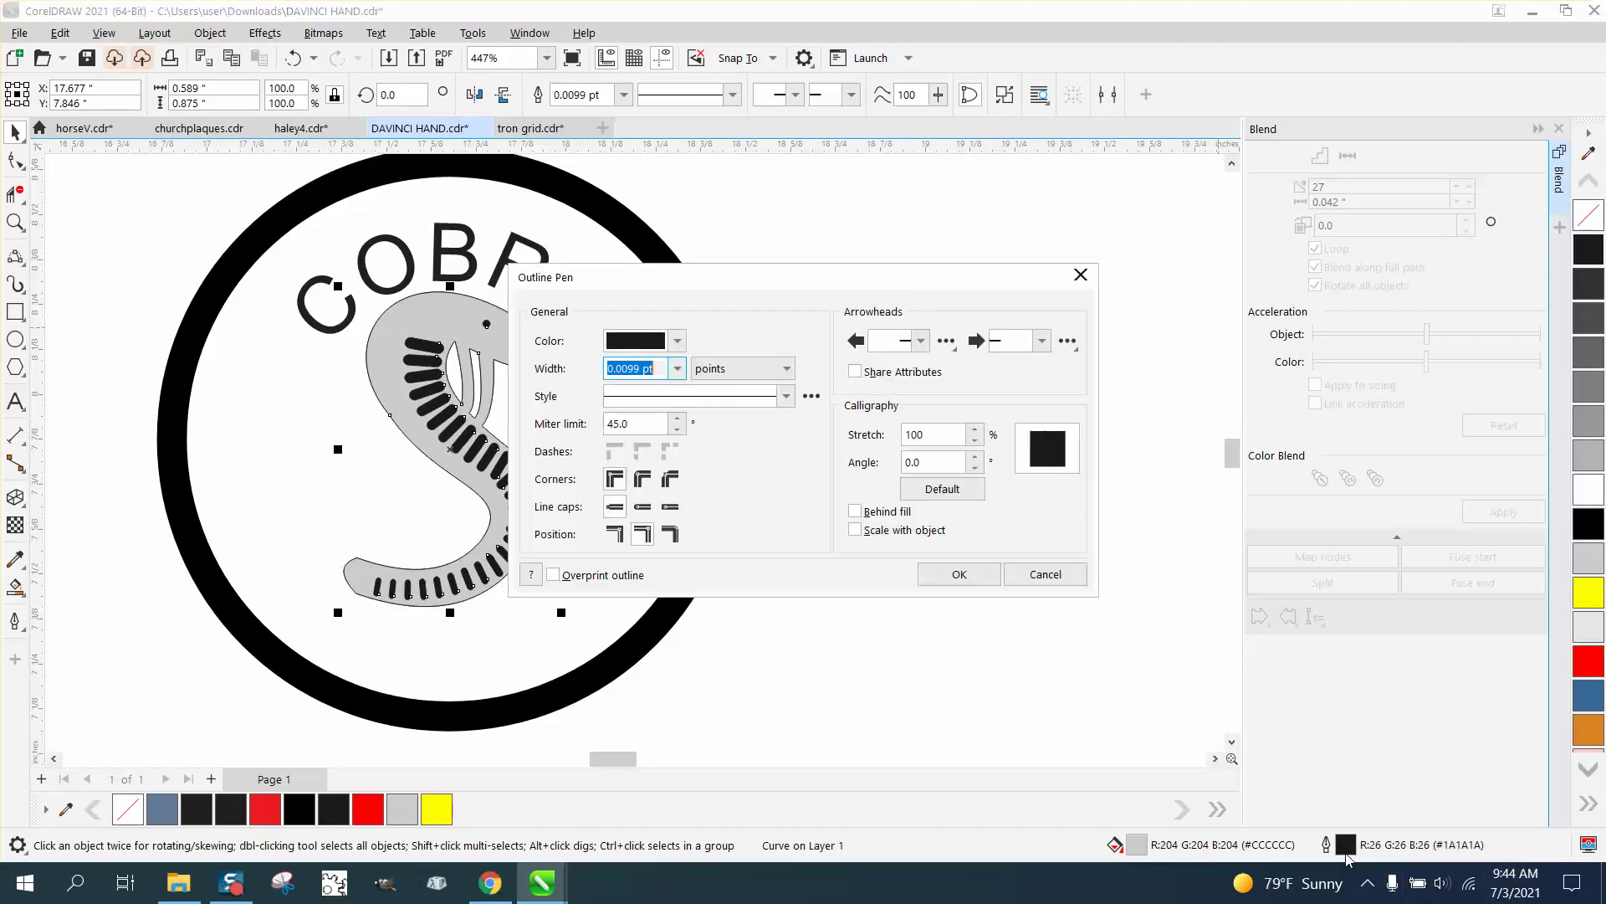
{"action": "left_click", "coordinate": [677, 368]}
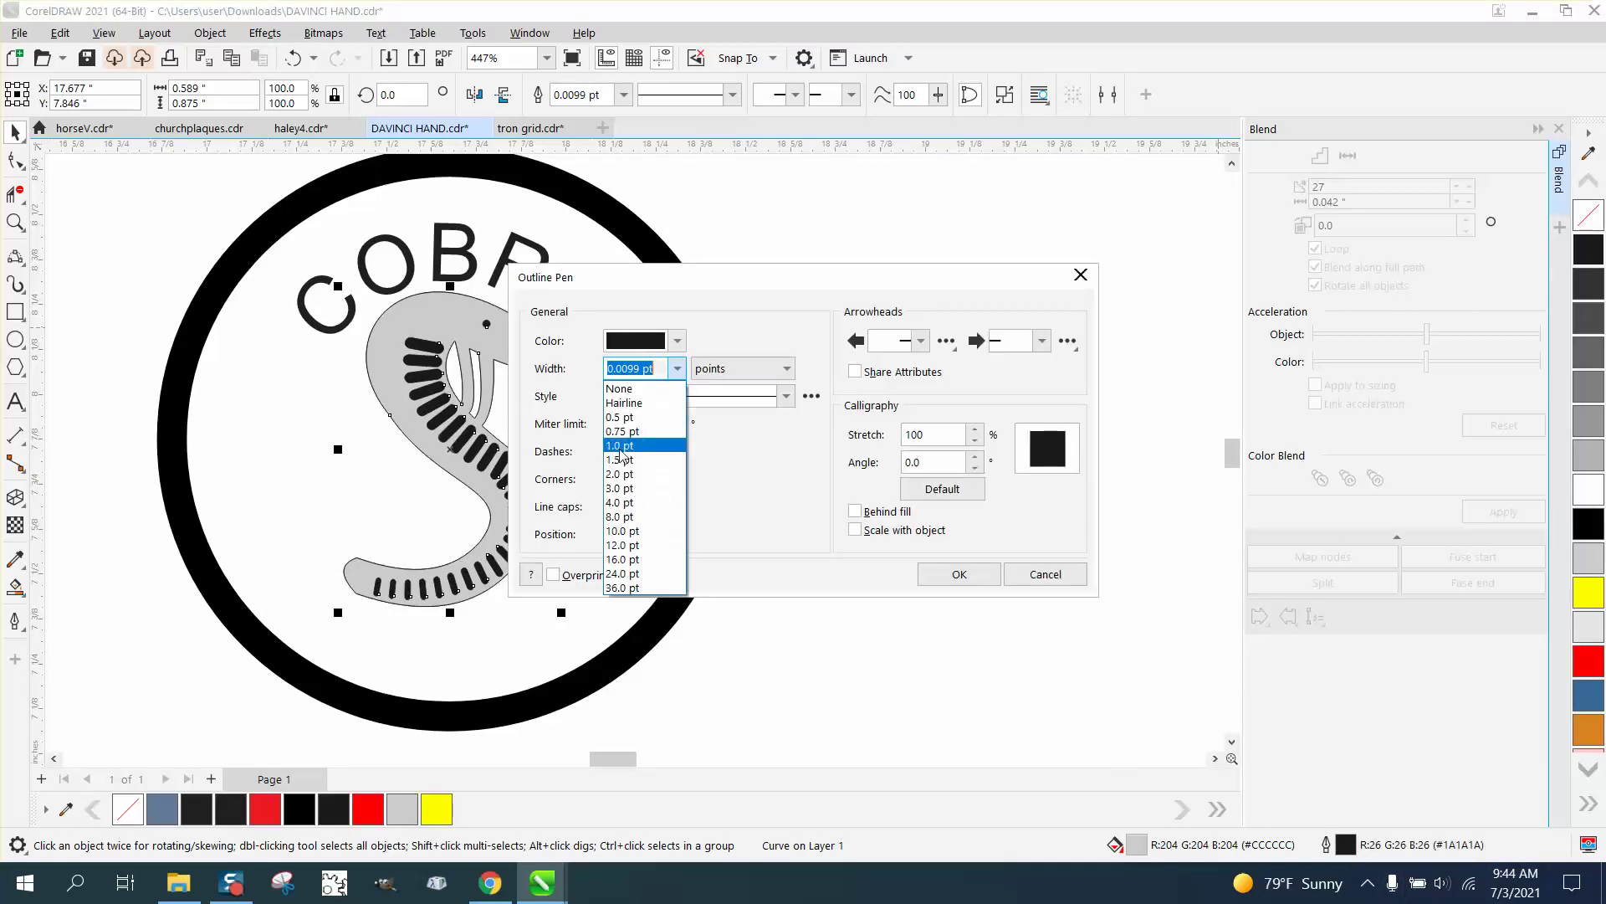
{"action": "left_click", "coordinate": [619, 445]}
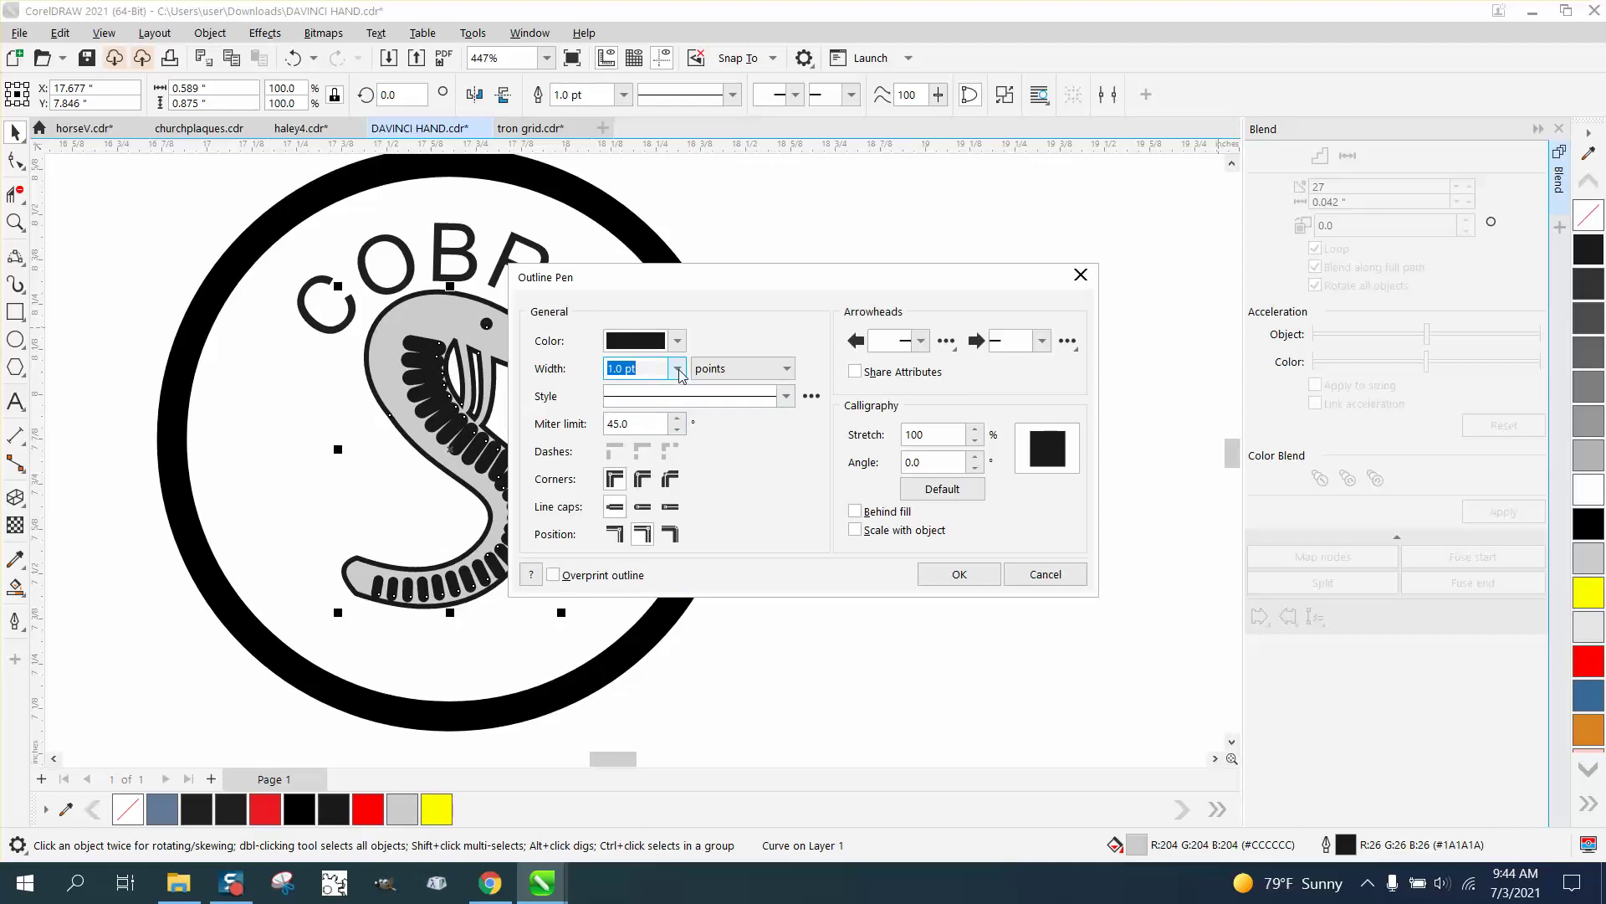
{"action": "left_click", "coordinate": [671, 378]}
{"action": "left_click", "coordinate": [619, 417]}
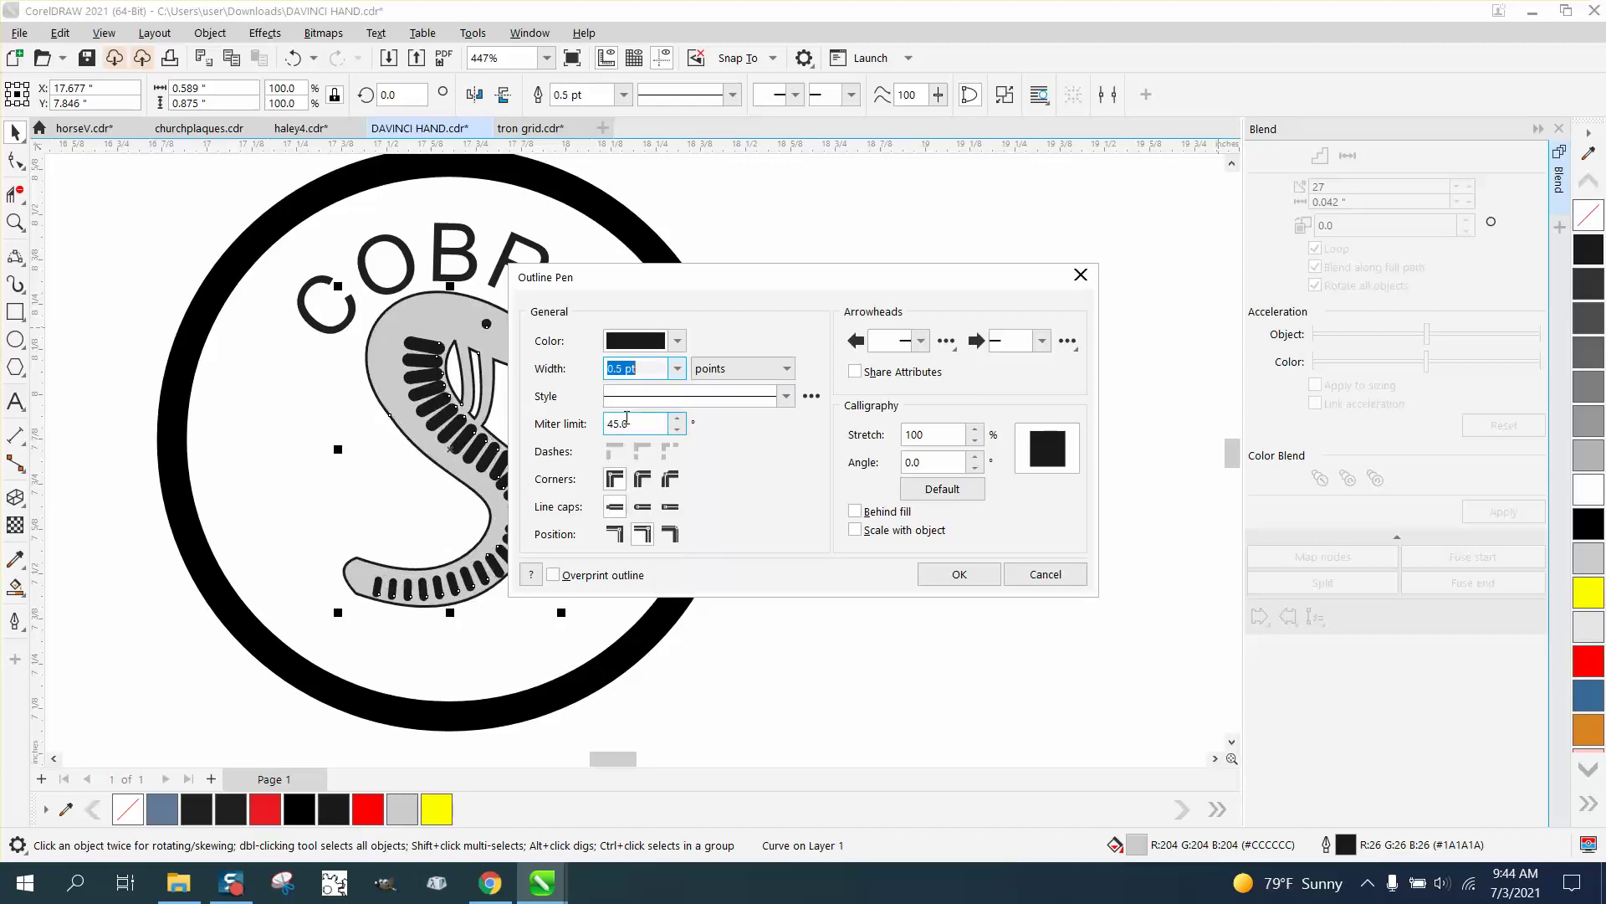
{"action": "left_click", "coordinate": [954, 577]}
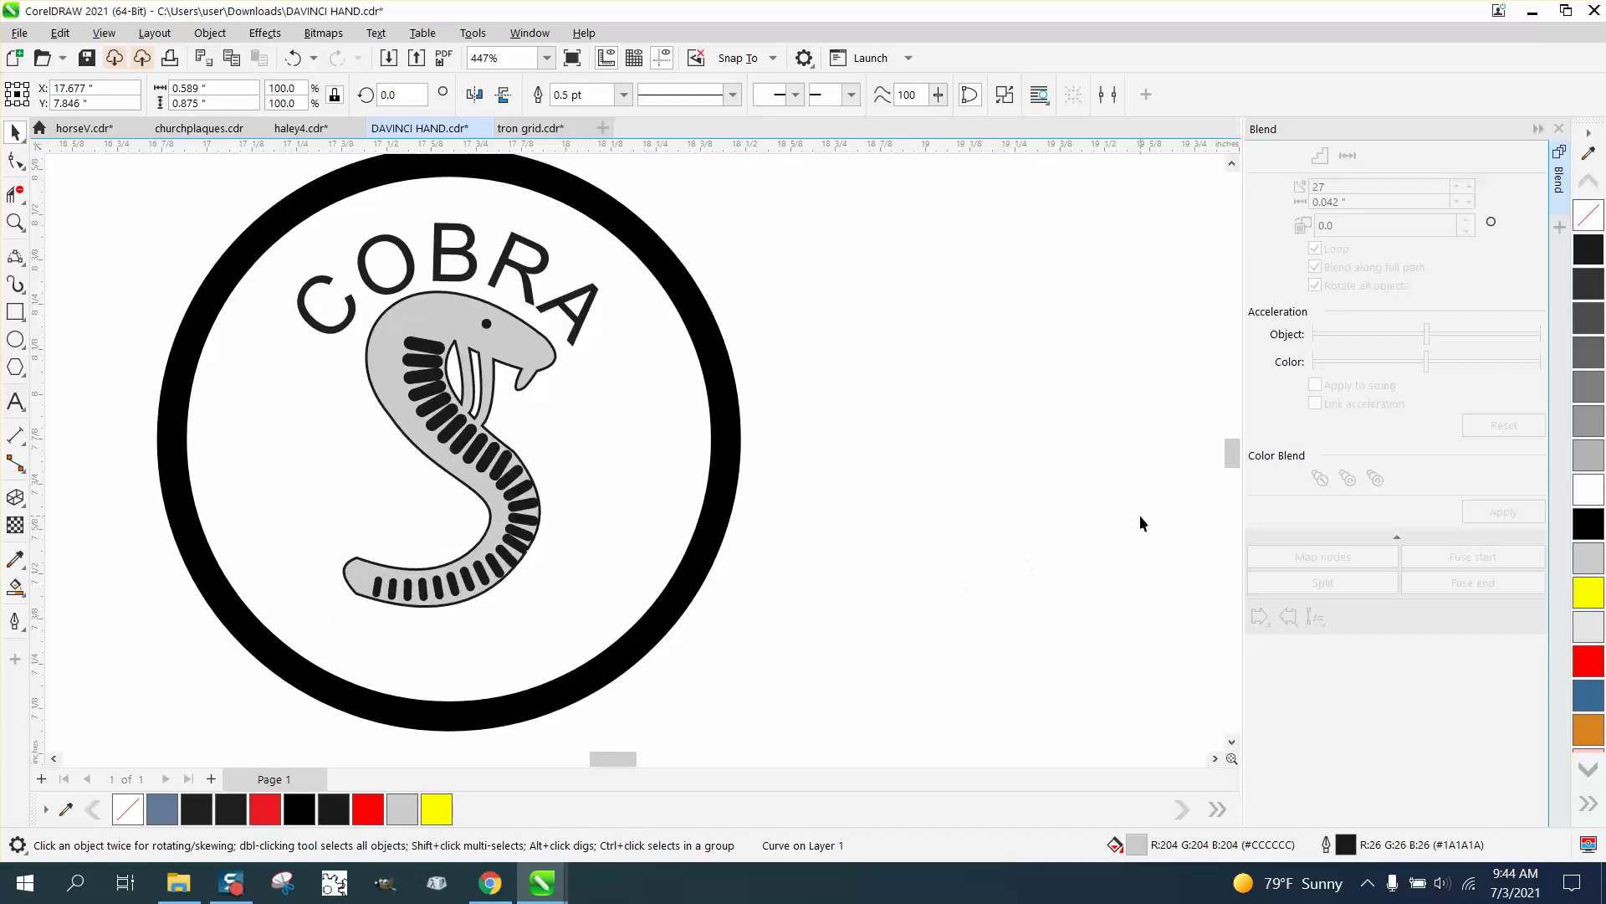
Zoom around to compare the blue patch photo with the recreated cobra badge.
{"action": "scroll", "coordinate": [818, 536], "scroll_direction": "down", "scroll_amount": 4}
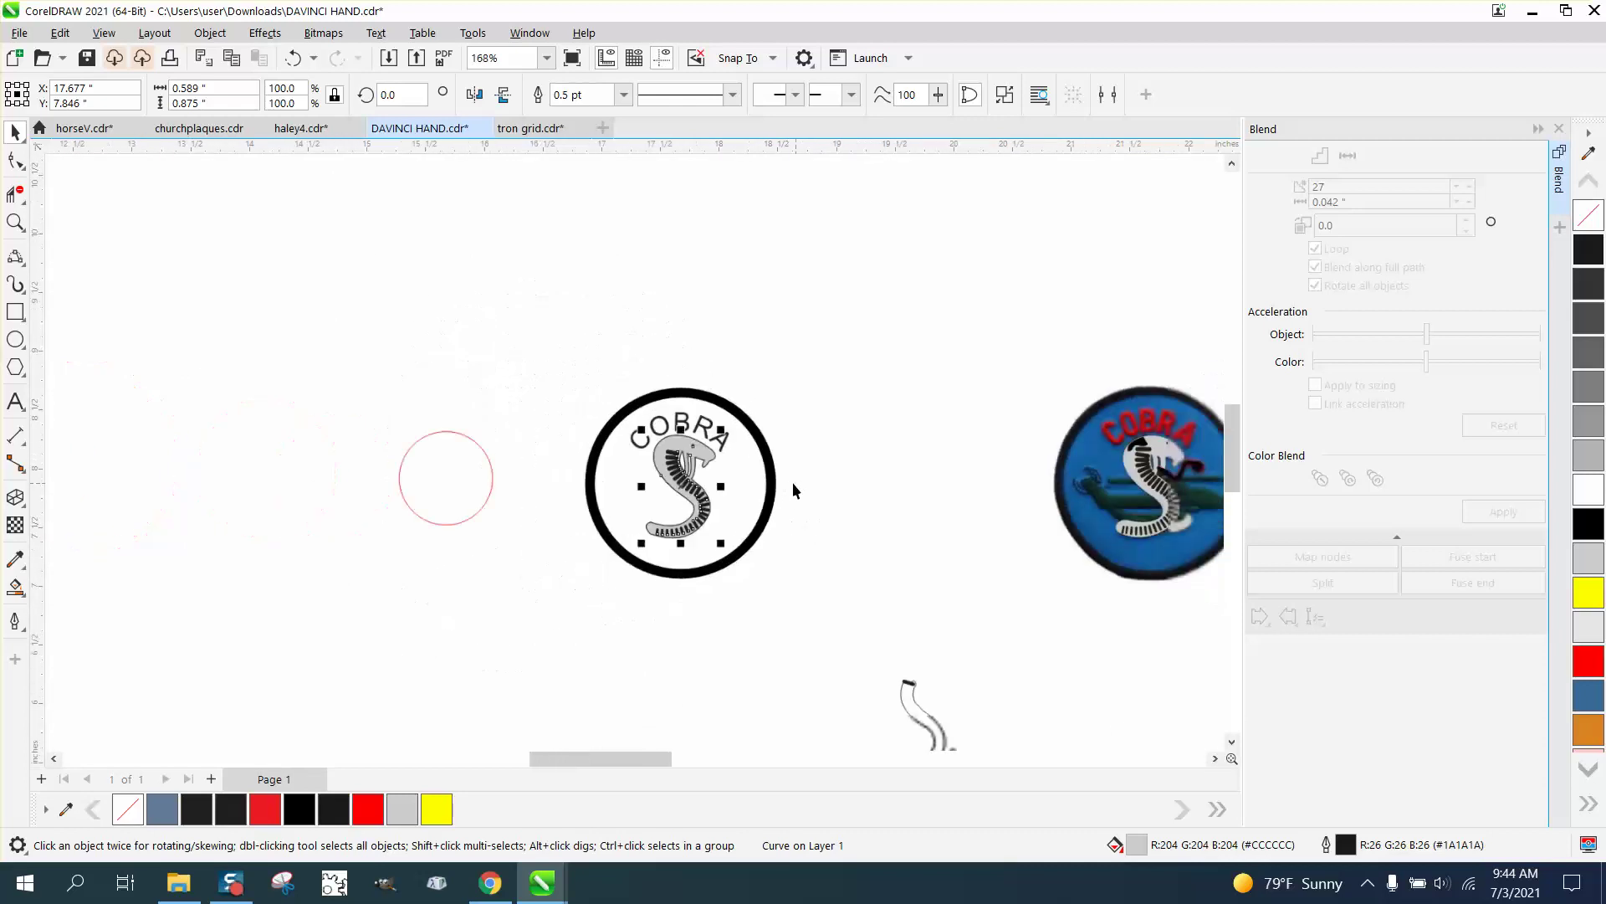
{"action": "left_click", "coordinate": [15, 221]}
{"action": "left_click_drag", "start_coordinate": [1059, 457], "coordinate": [1223, 563]}
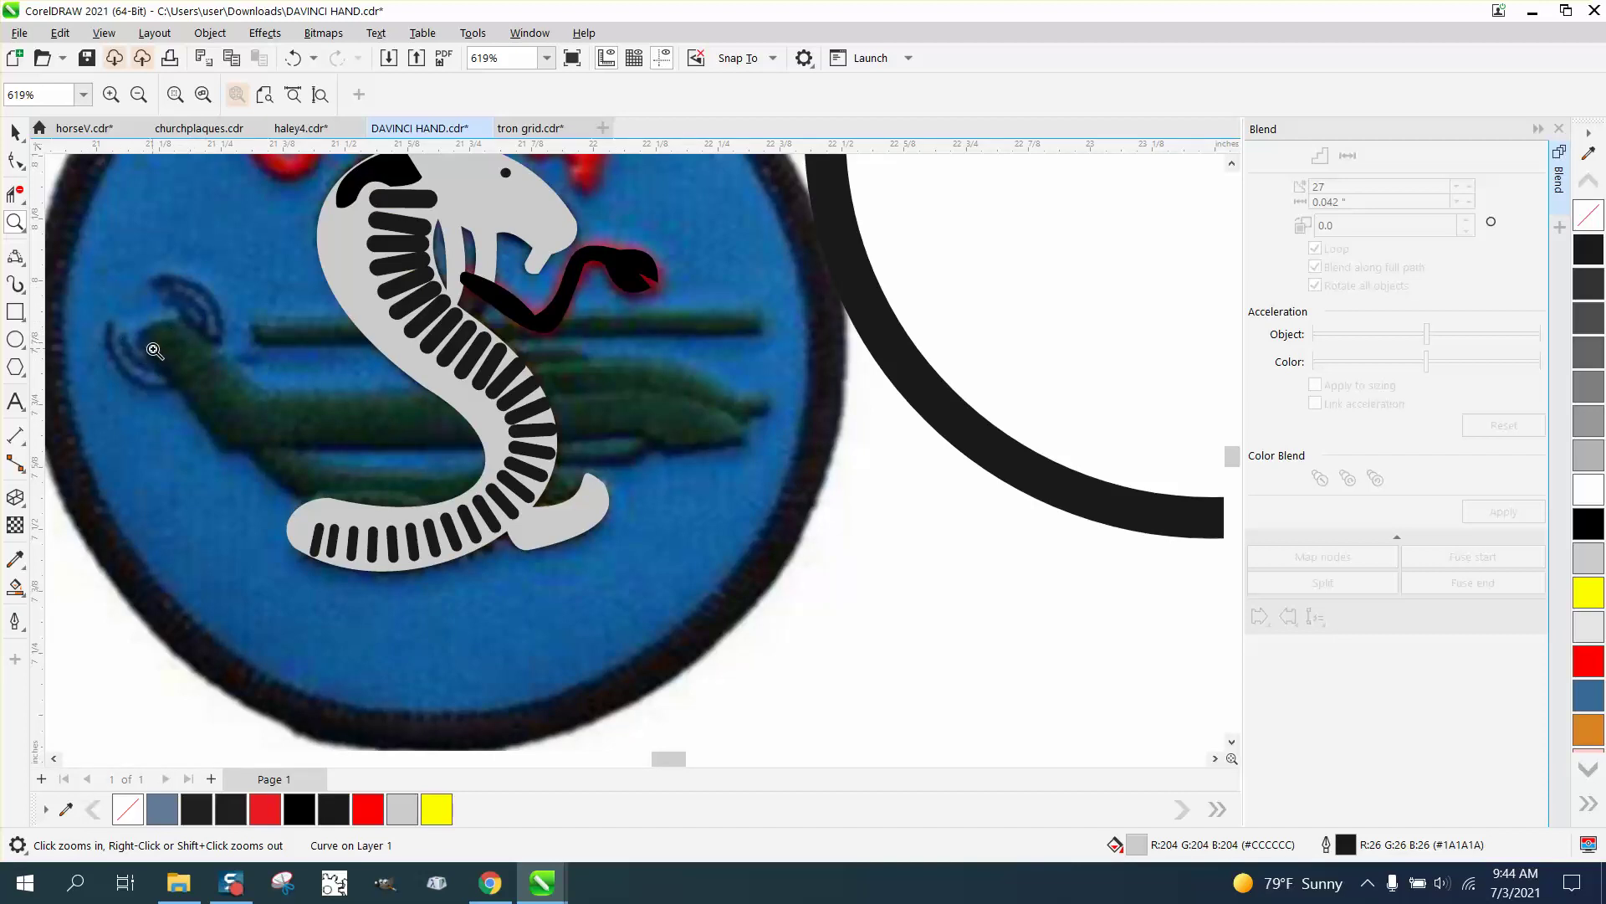
{"action": "scroll", "coordinate": [154, 349], "scroll_direction": "down", "scroll_amount": 6}
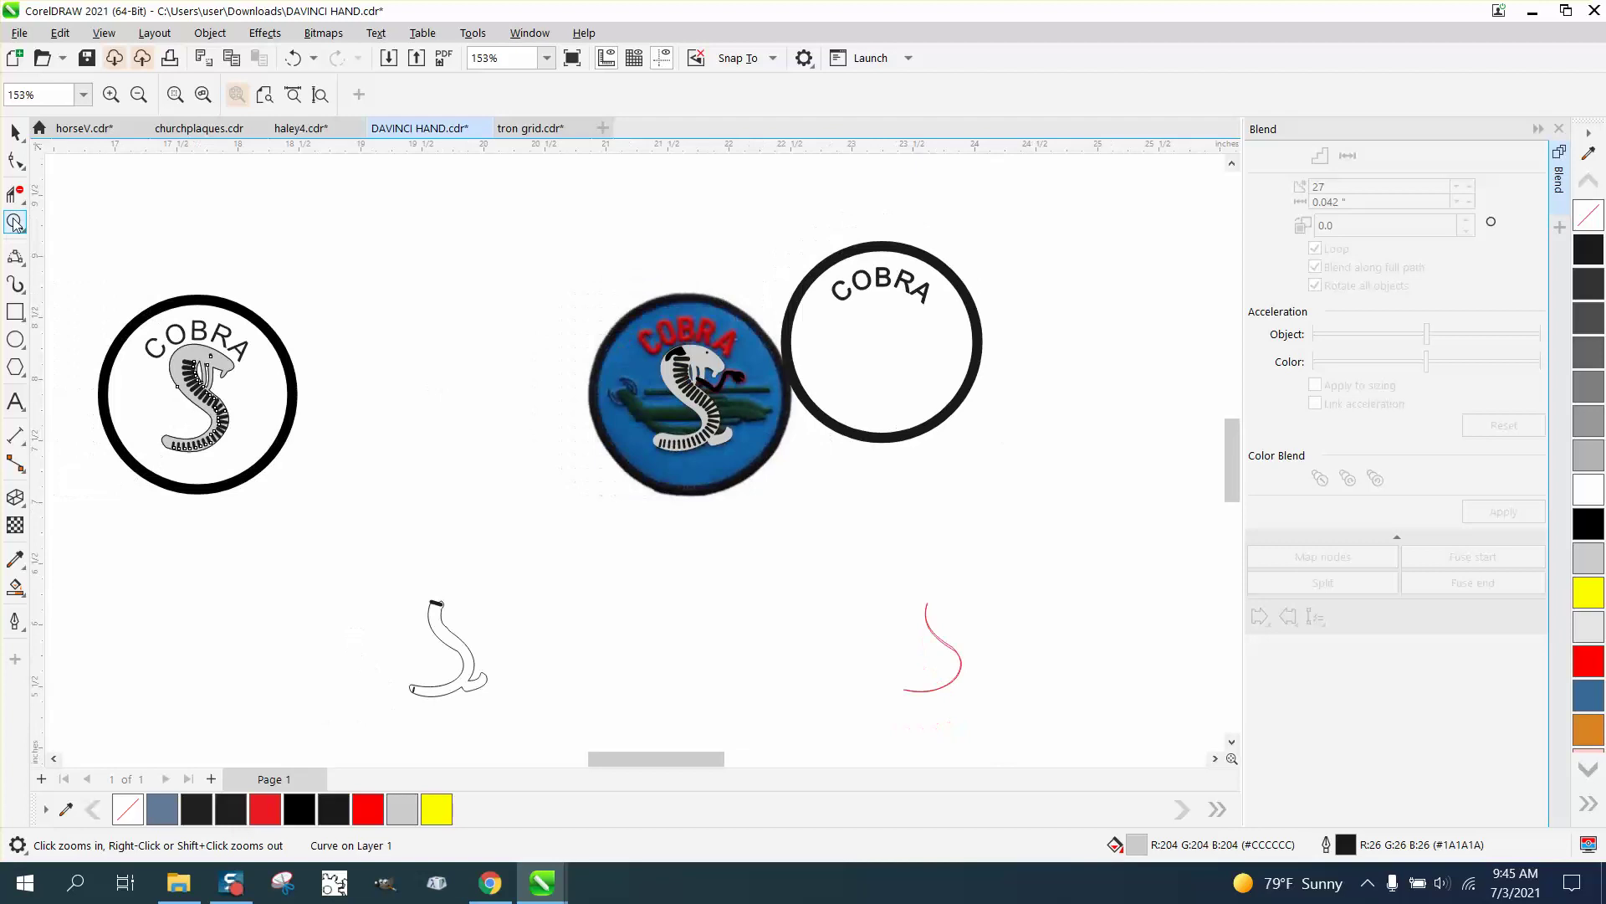
{"action": "left_click_drag", "start_coordinate": [107, 283], "coordinate": [410, 477]}
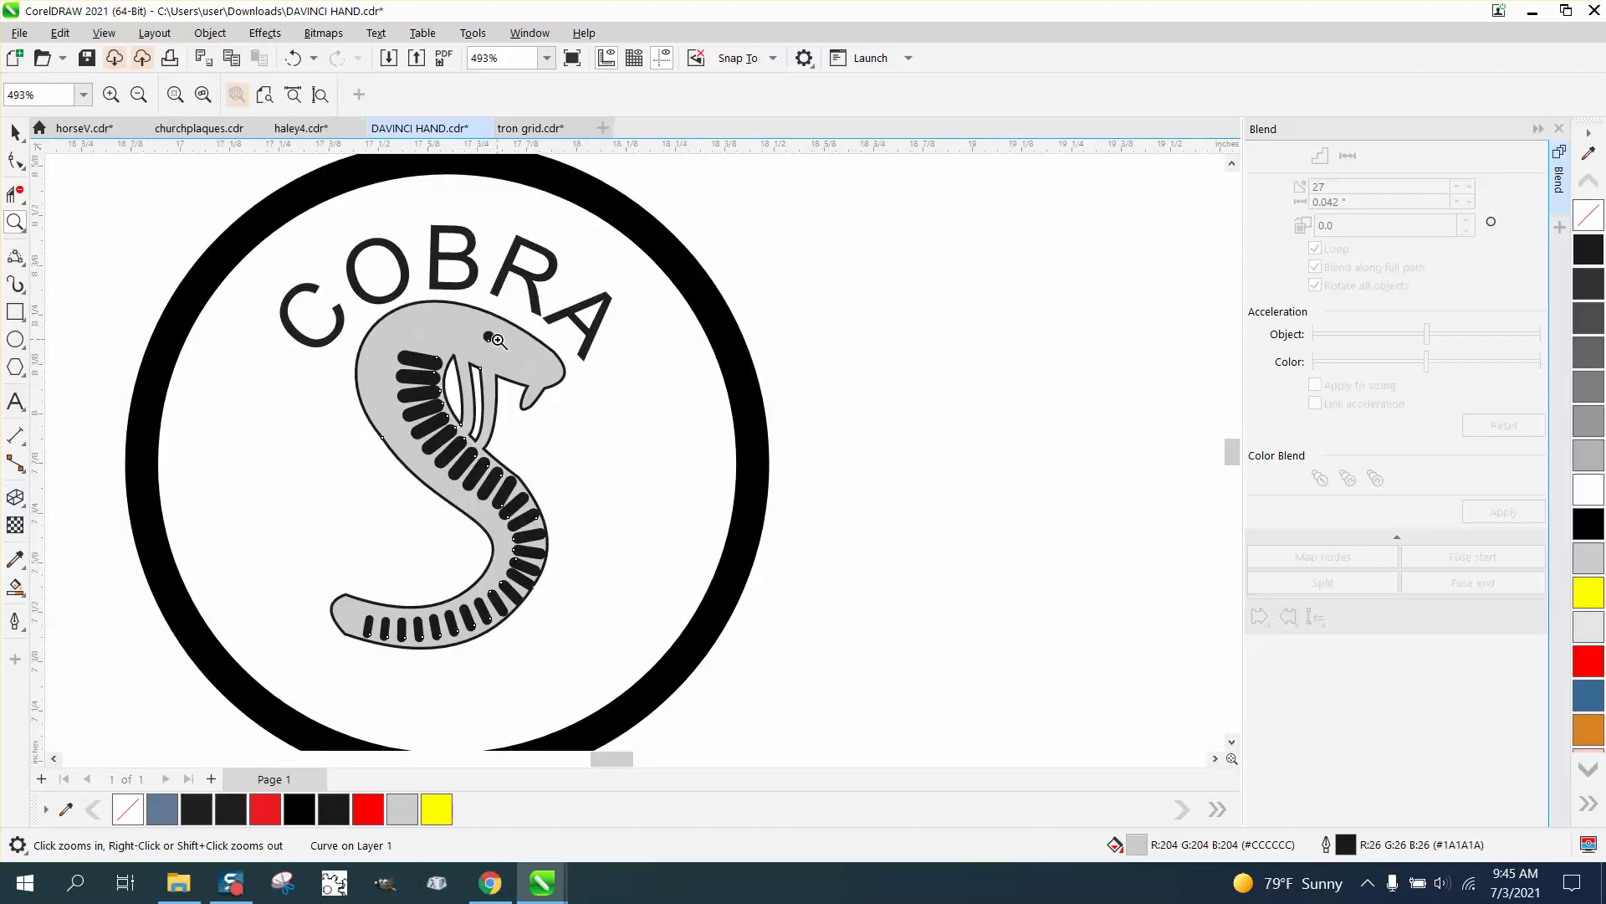
{"action": "scroll", "coordinate": [428, 340], "scroll_direction": "down", "scroll_amount": 4}
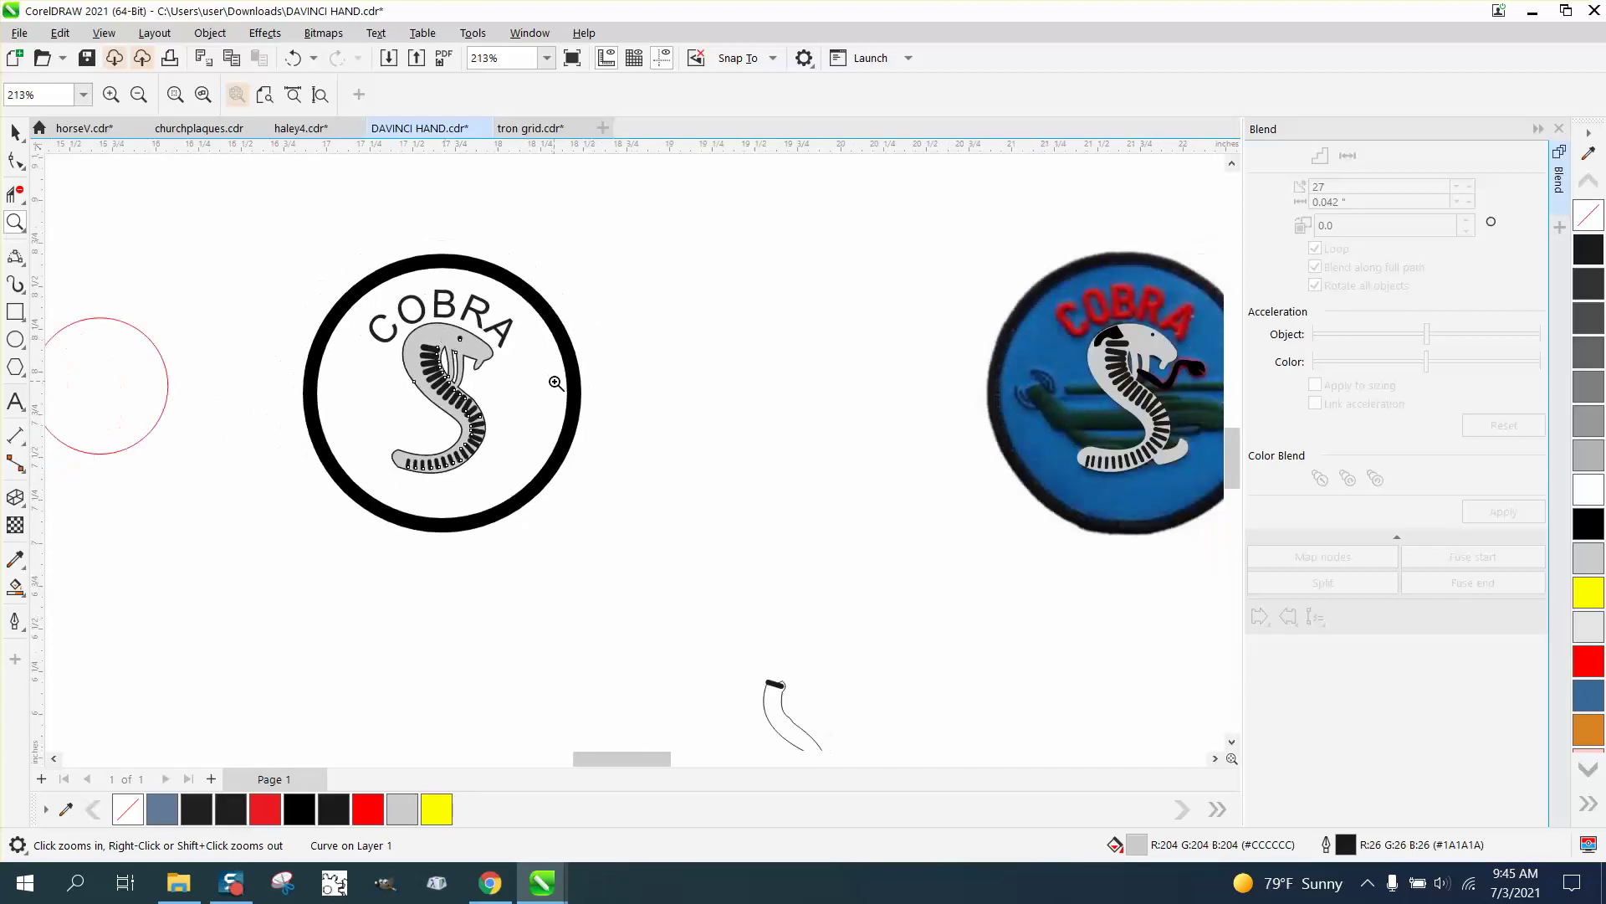
{"action": "scroll", "coordinate": [556, 382], "scroll_direction": "down", "scroll_amount": 1}
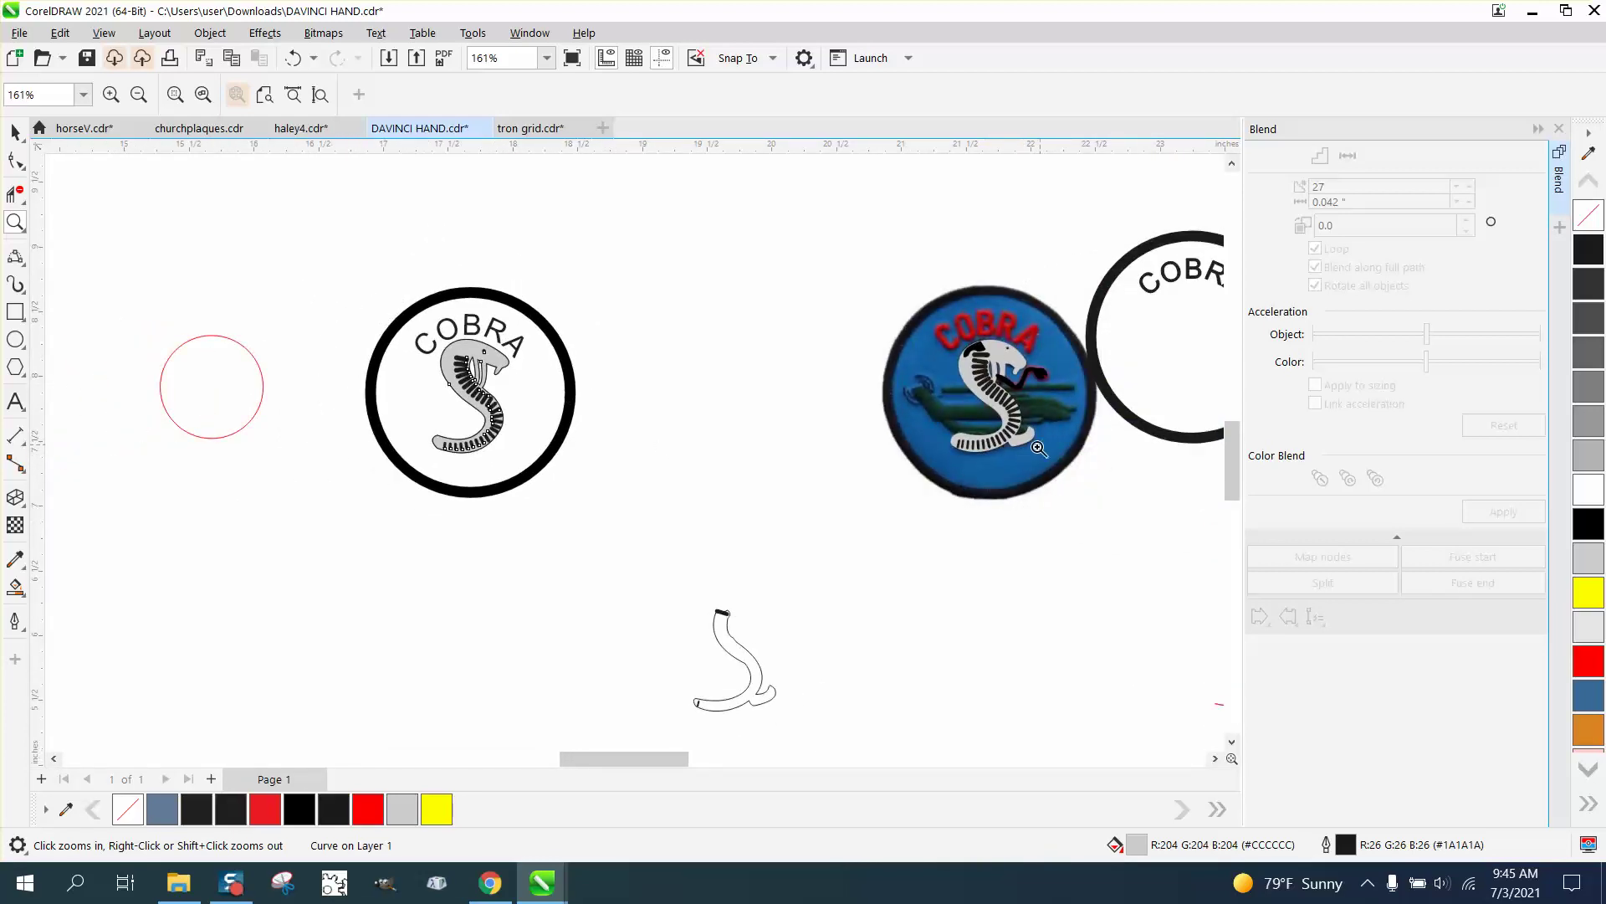
{"action": "scroll", "coordinate": [776, 536], "scroll_direction": "down", "scroll_amount": 1}
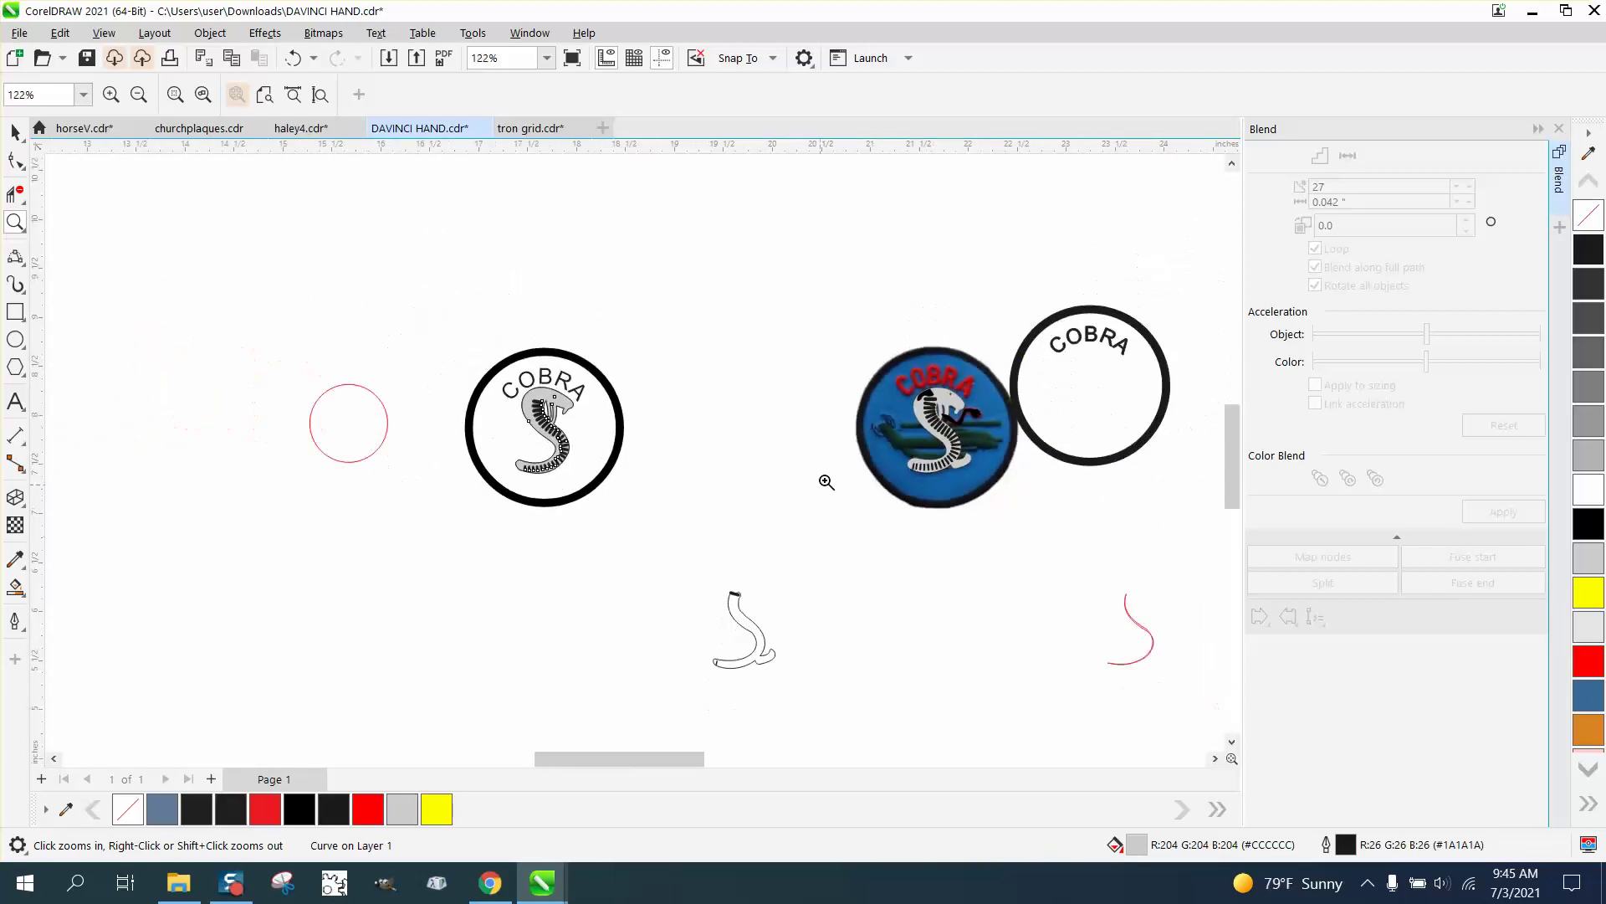
Move the blue patch photo 4 inches left onto the recreated badge.
{"action": "left_click", "coordinate": [15, 132]}
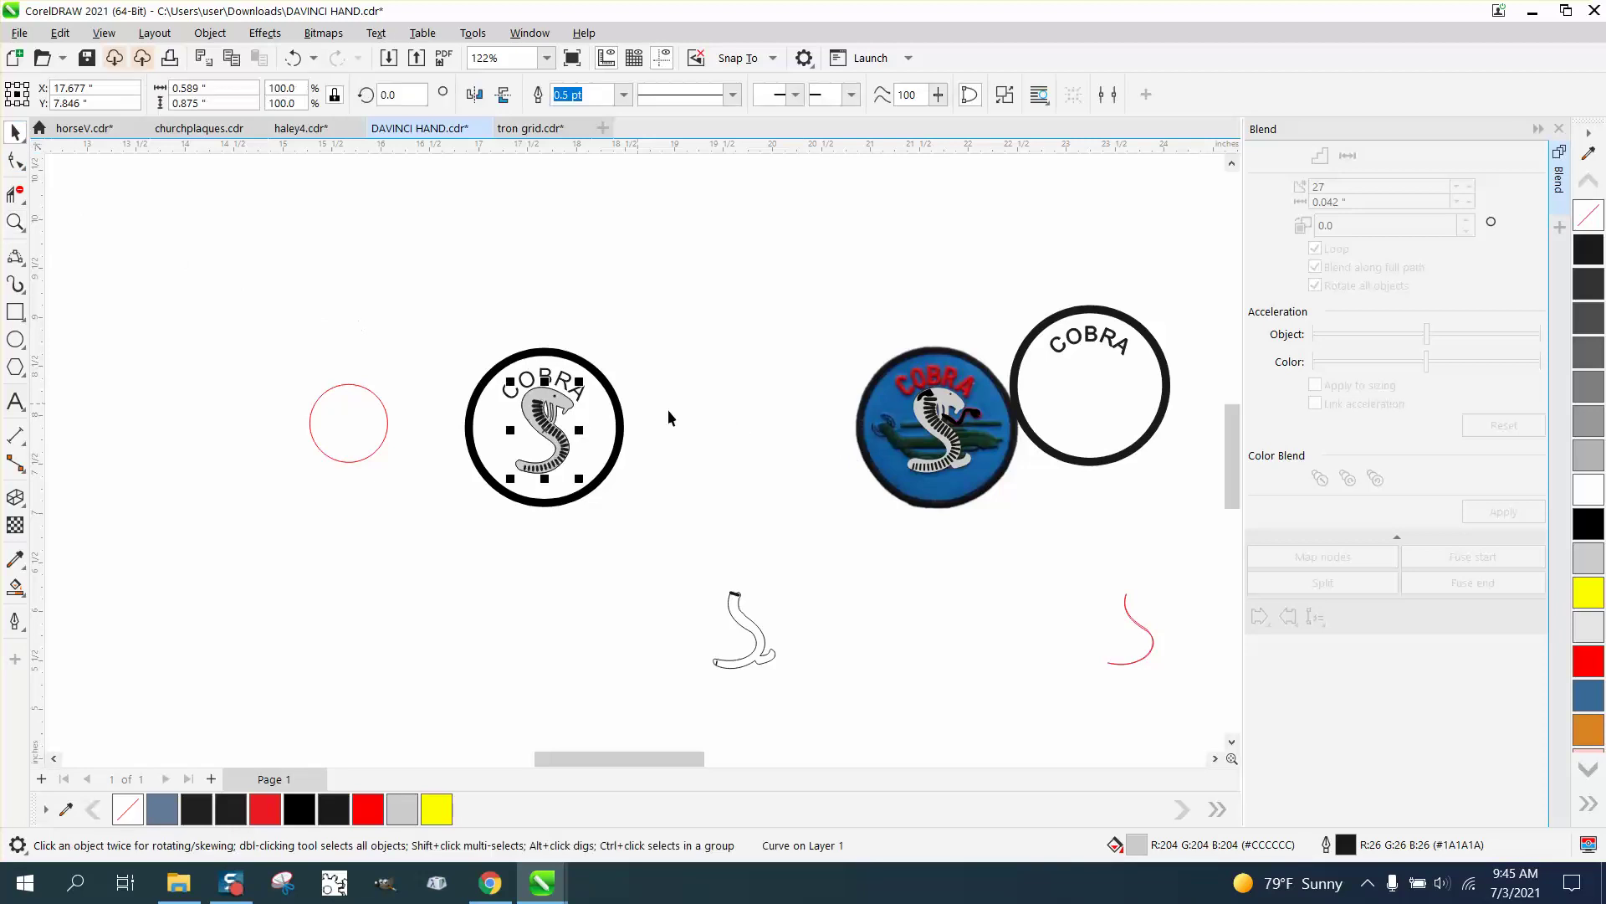
{"action": "left_click", "coordinate": [859, 421]}
{"action": "key", "text": "Left"}
{"action": "key", "text": "Left"}
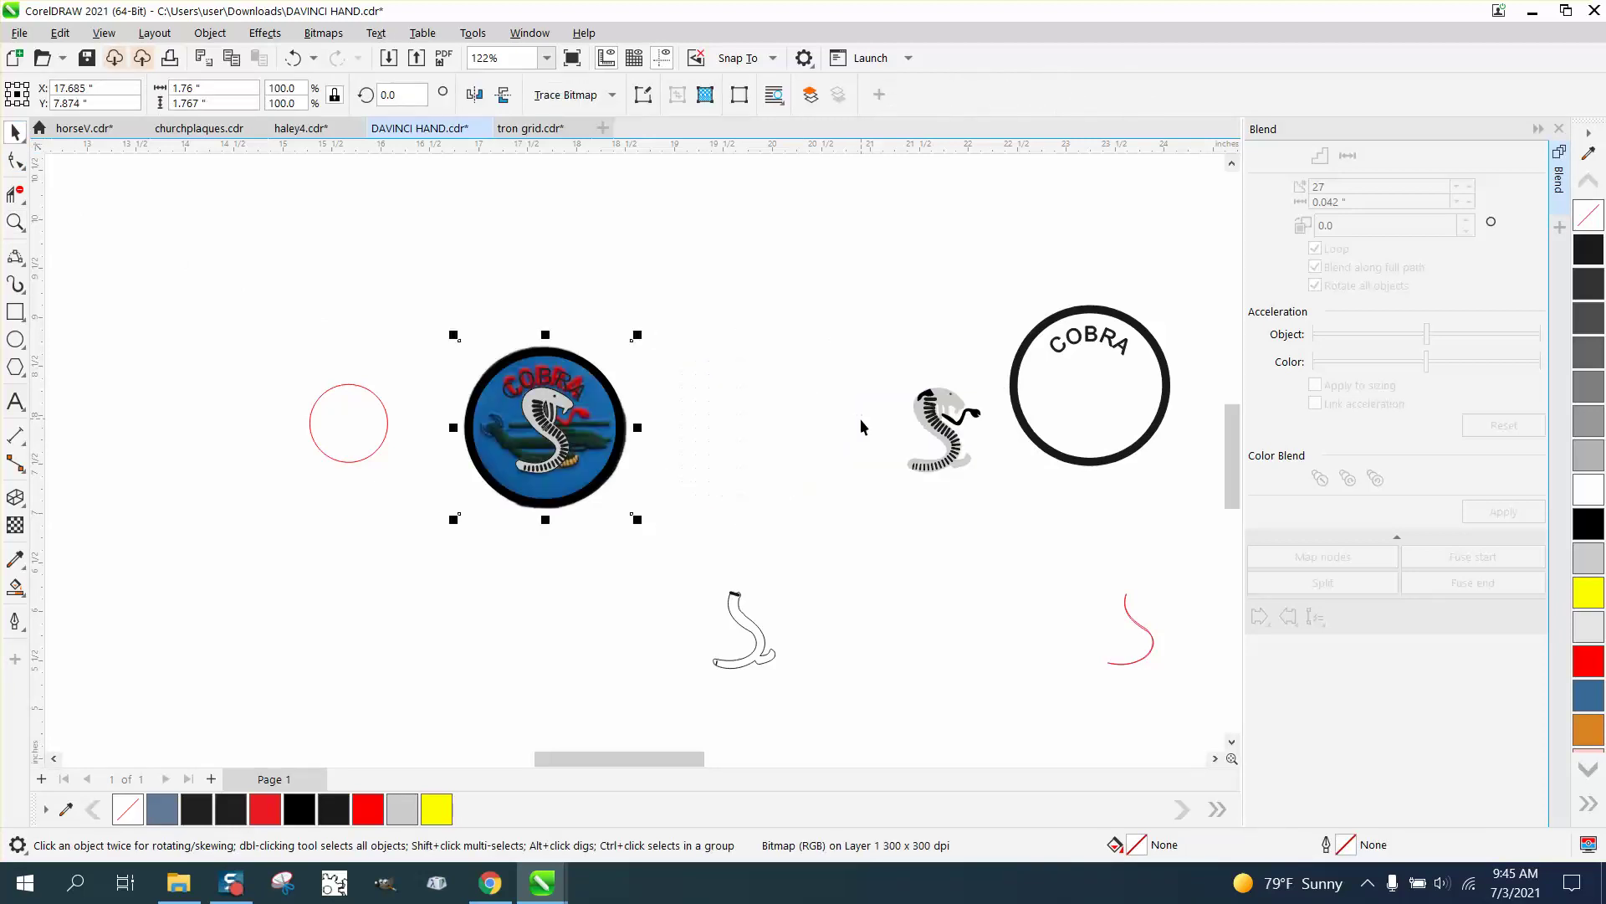
{"action": "left_click", "coordinate": [15, 220]}
{"action": "left_click_drag", "start_coordinate": [448, 322], "coordinate": [678, 572]}
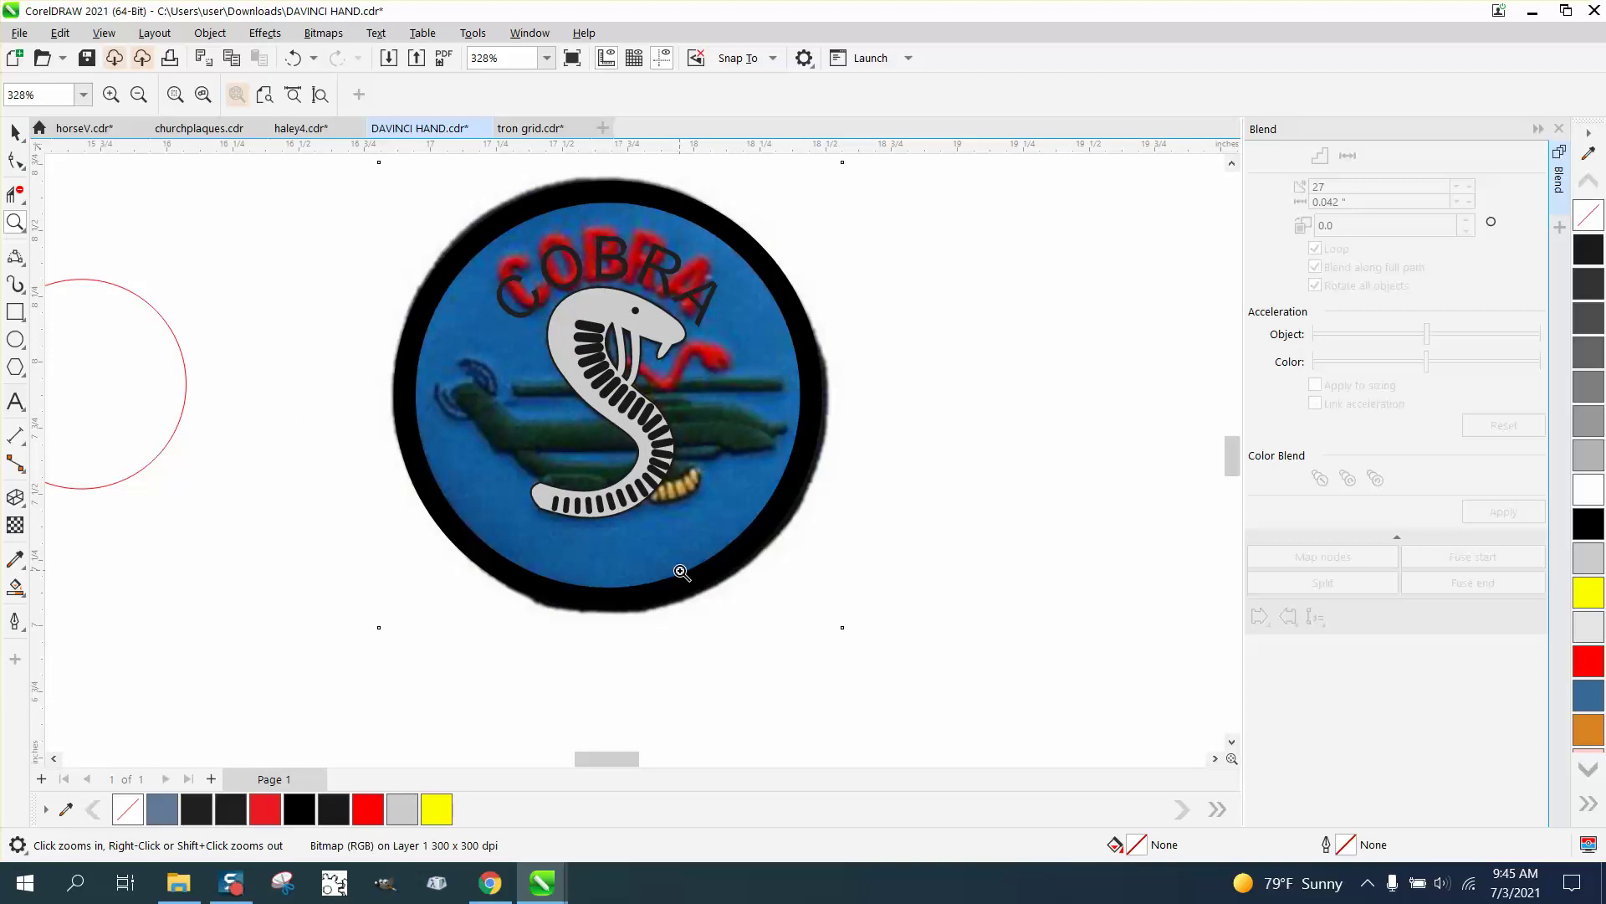